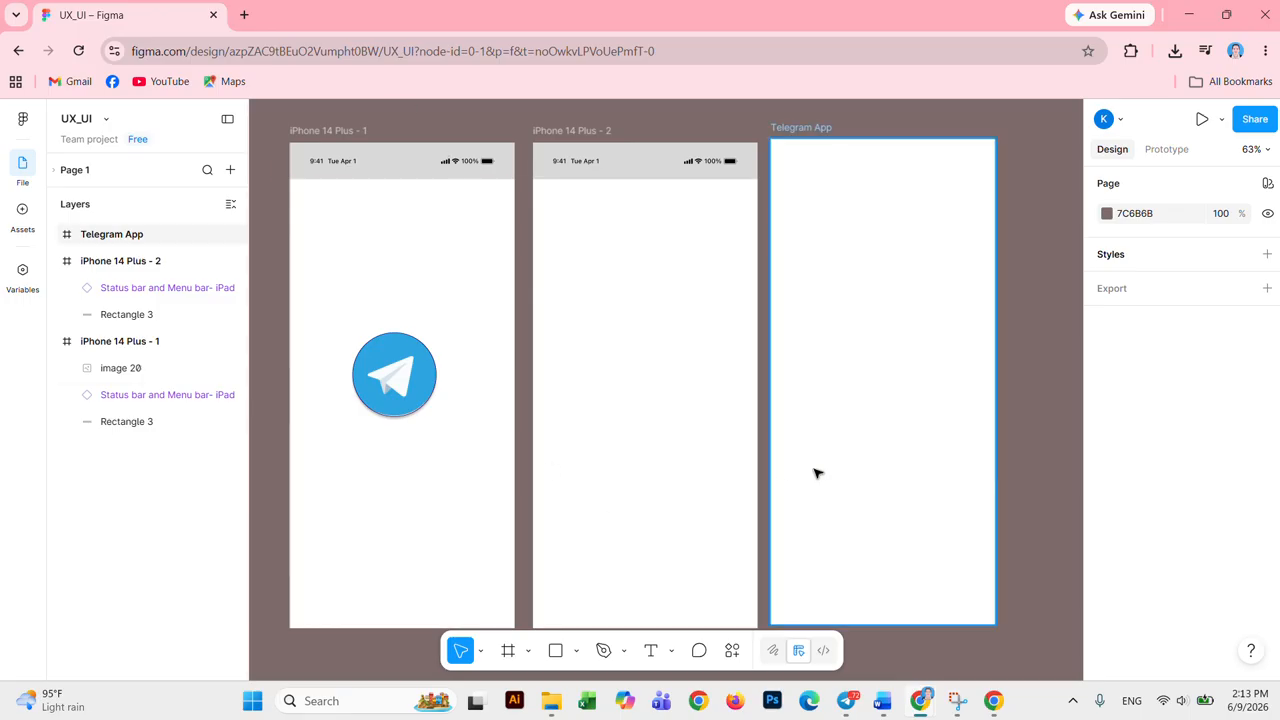
Step: Delete the second phone frame, iPhone 14 Plus - 2, together with its status bar and grey bar
click(425, 175)
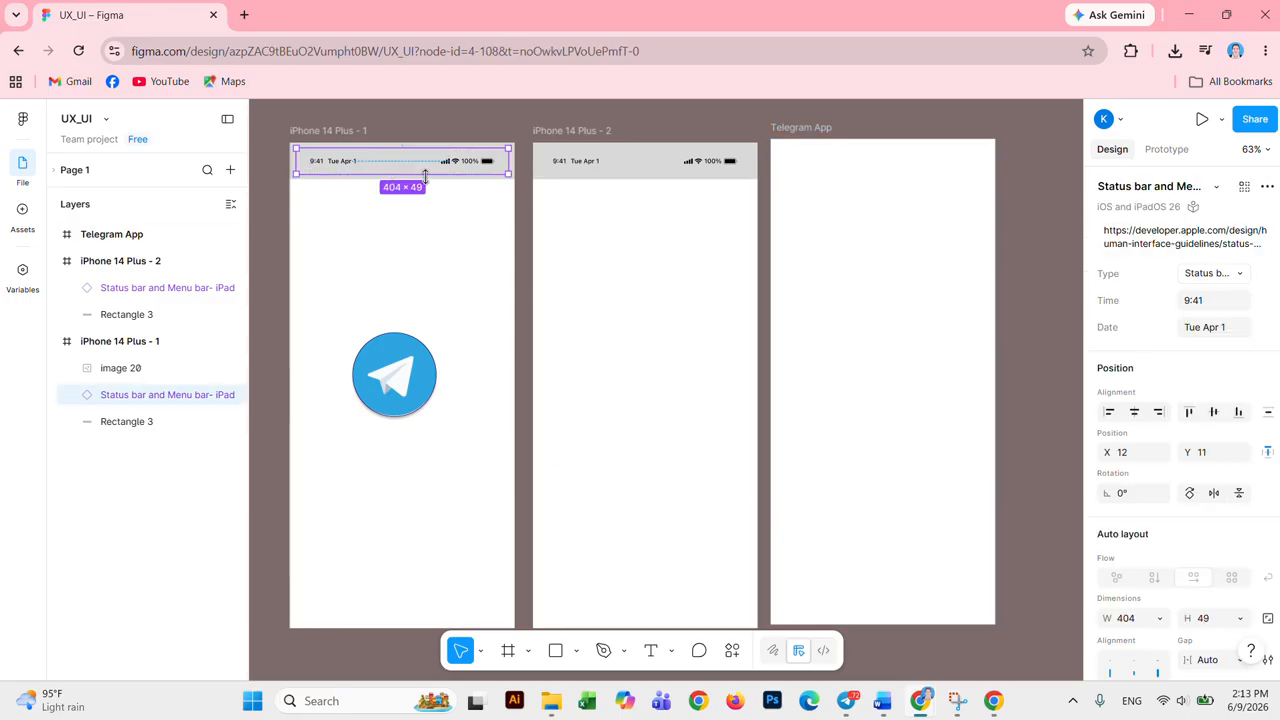
click(494, 317)
click(427, 383)
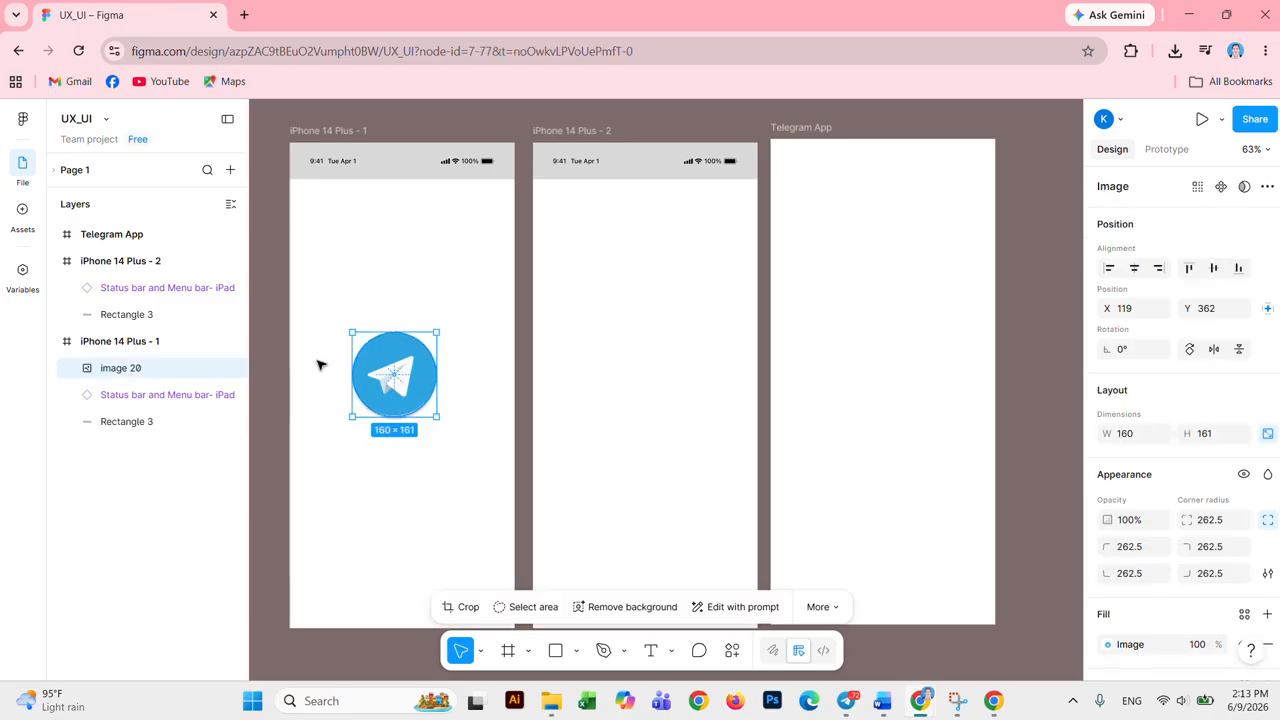
click(471, 277)
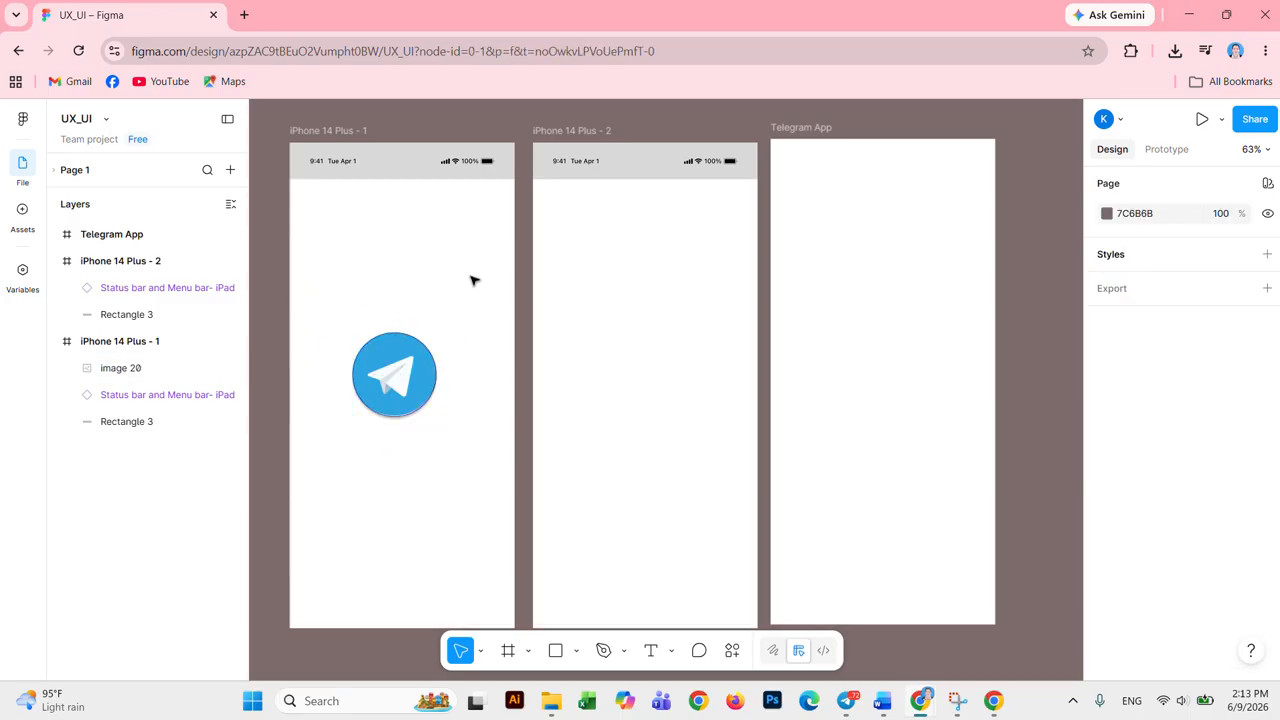
click(643, 172)
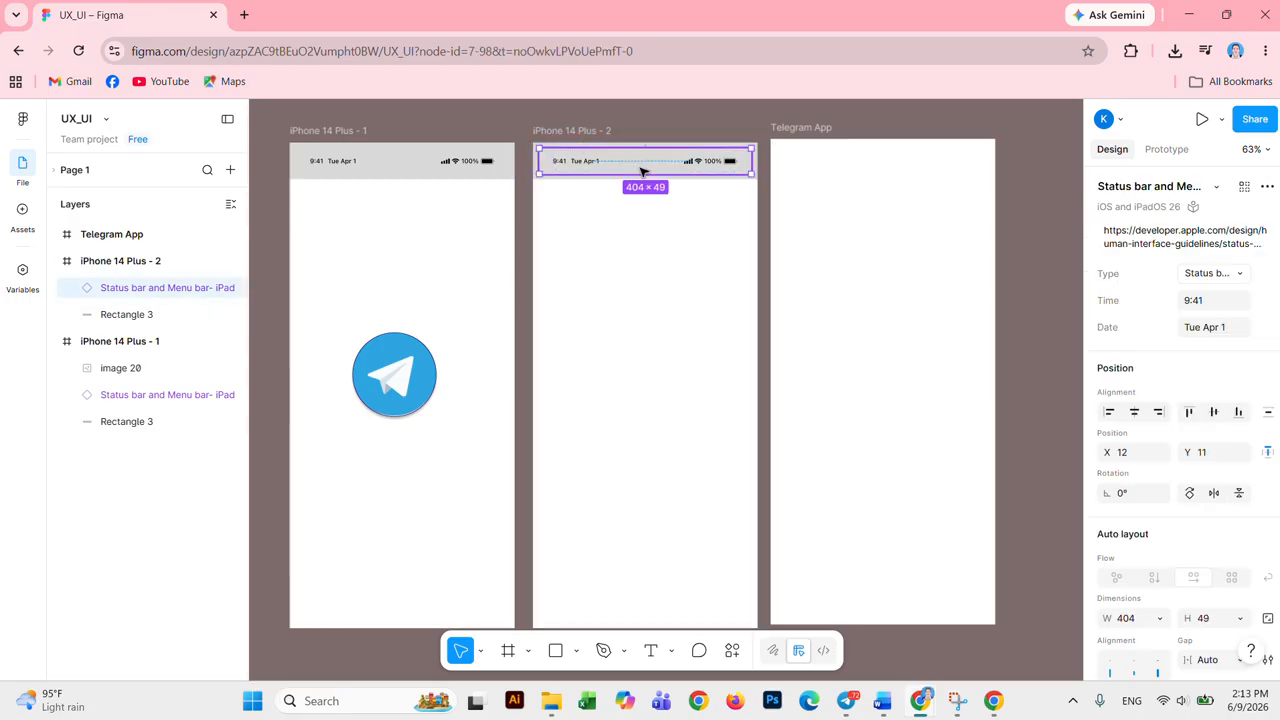
key(Delete)
click(606, 168)
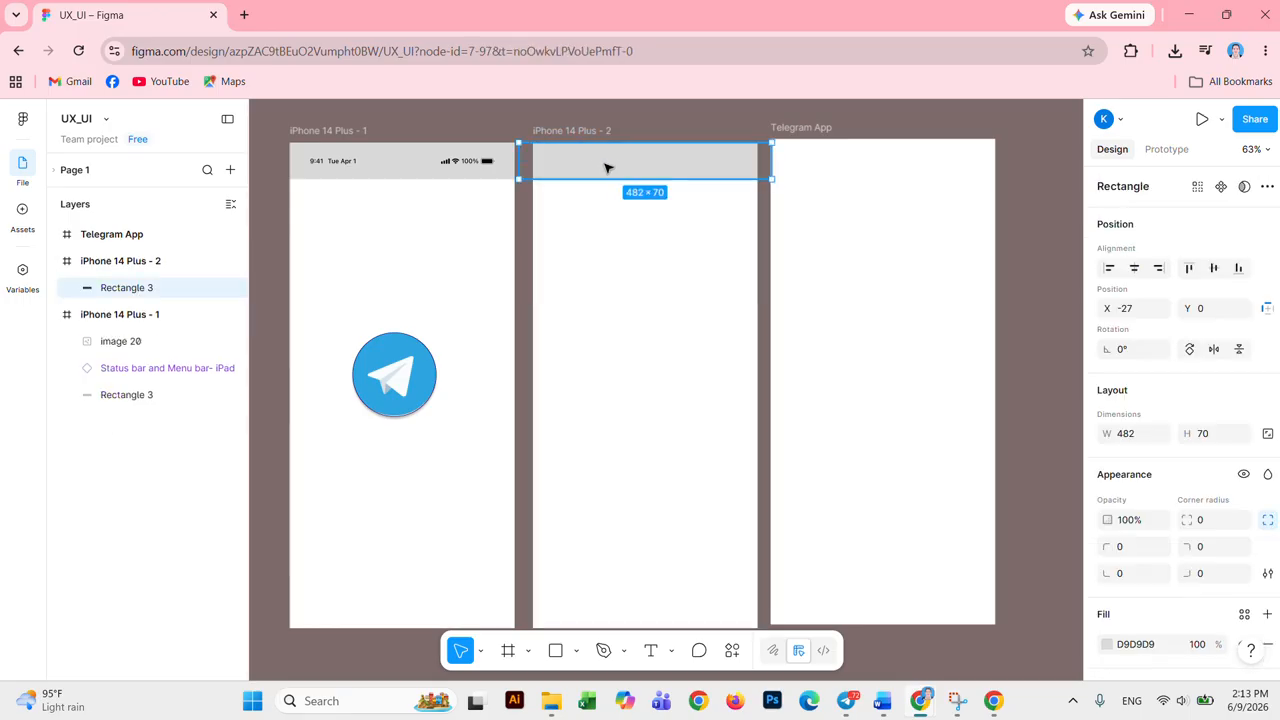
key(Delete)
click(592, 132)
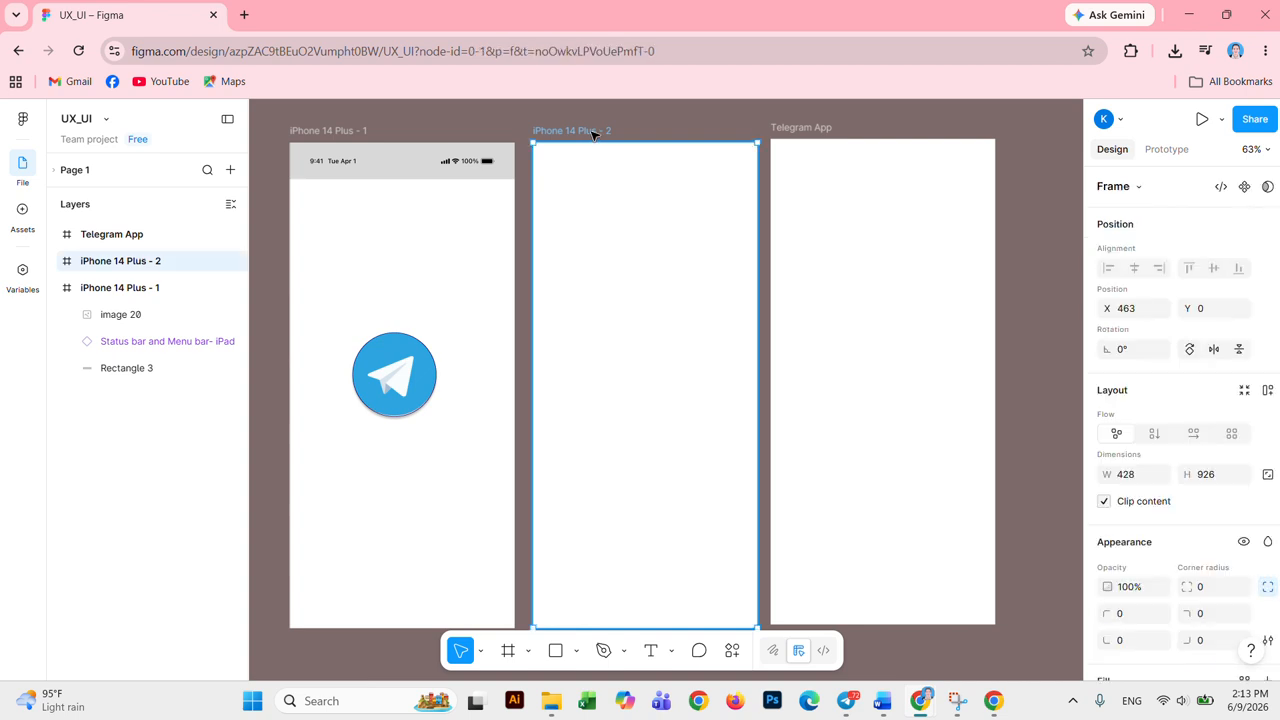
key(Delete)
Step: Delete the empty Telegram App frame, then the first frame's status bar and grey rectangle
click(806, 145)
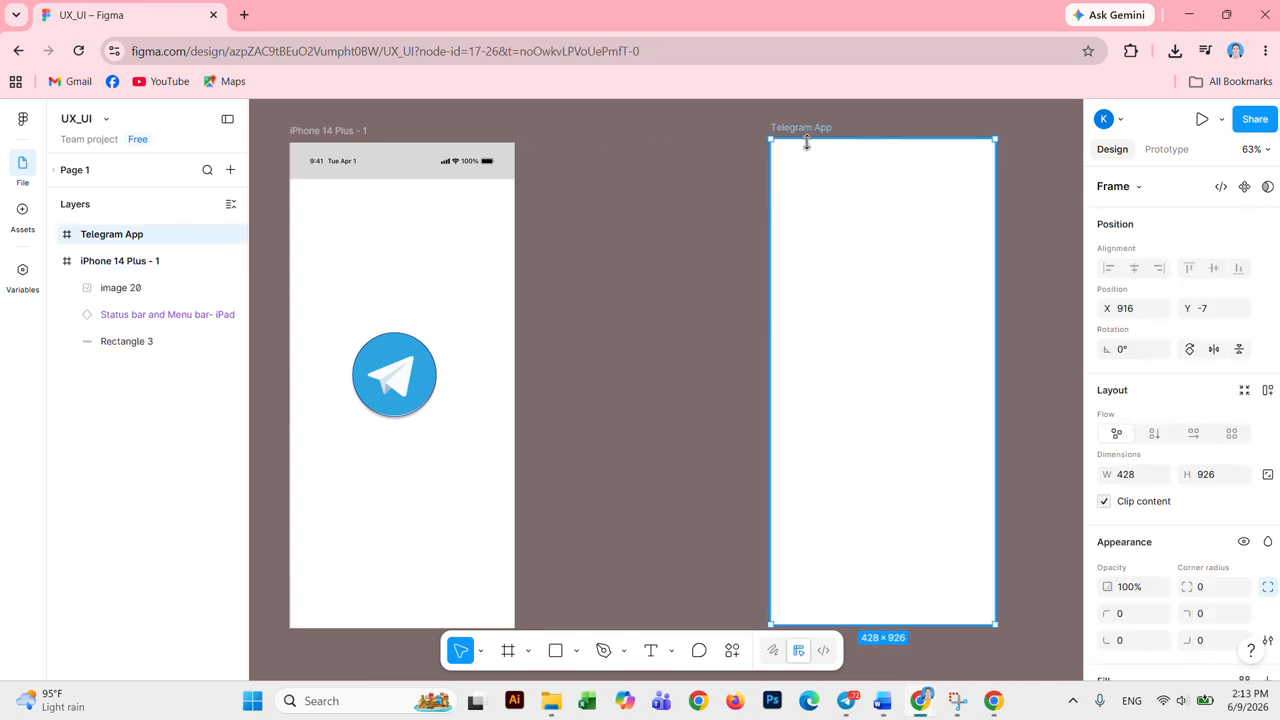
key(Delete)
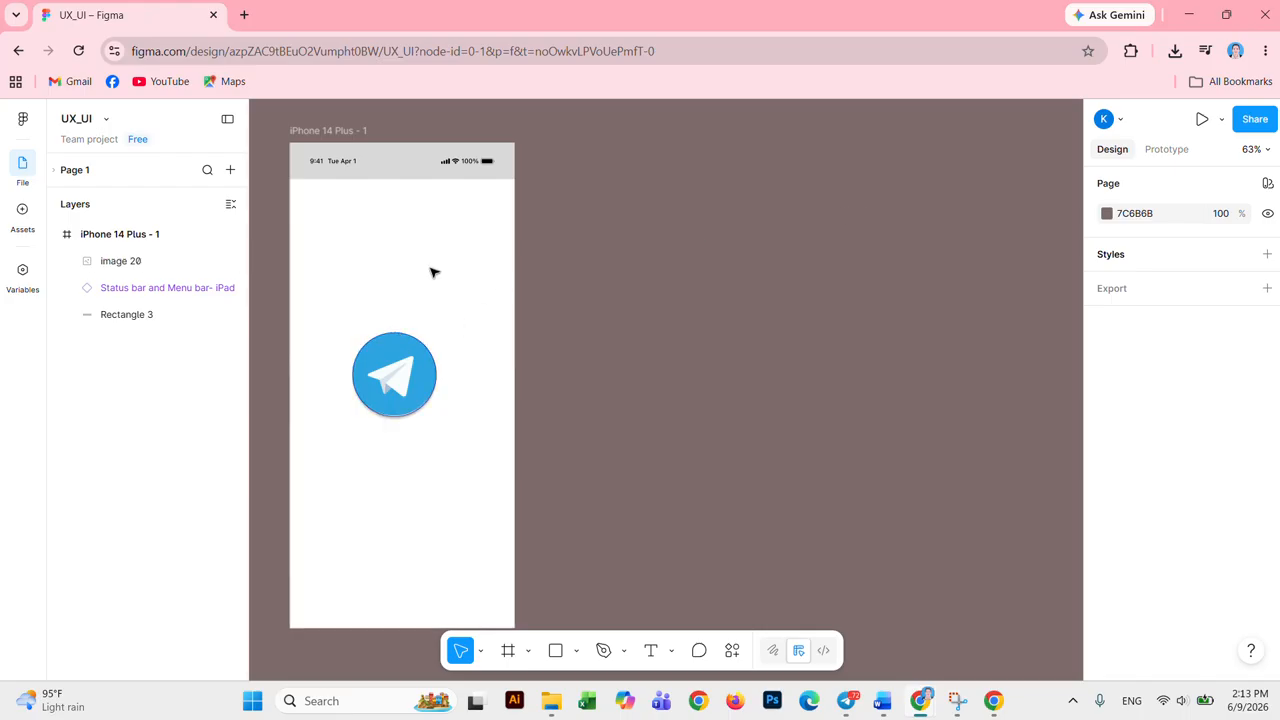
click(412, 162)
key(Delete)
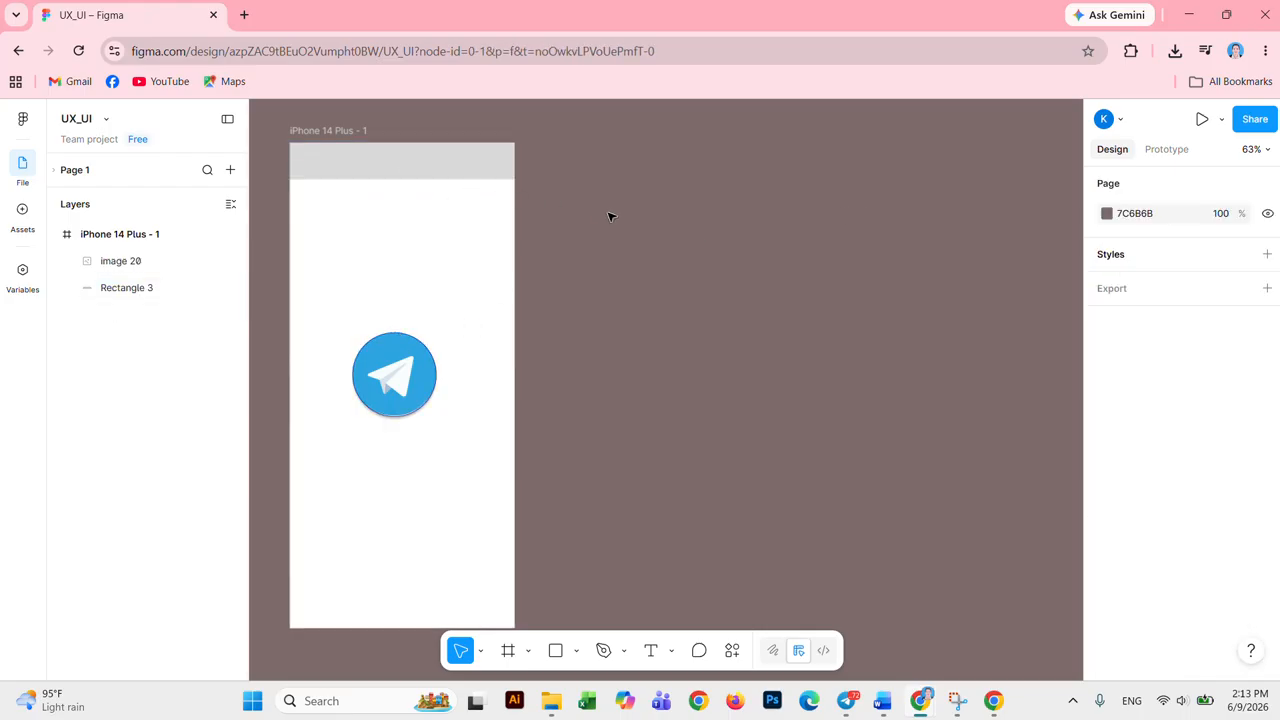
click(437, 172)
key(Delete)
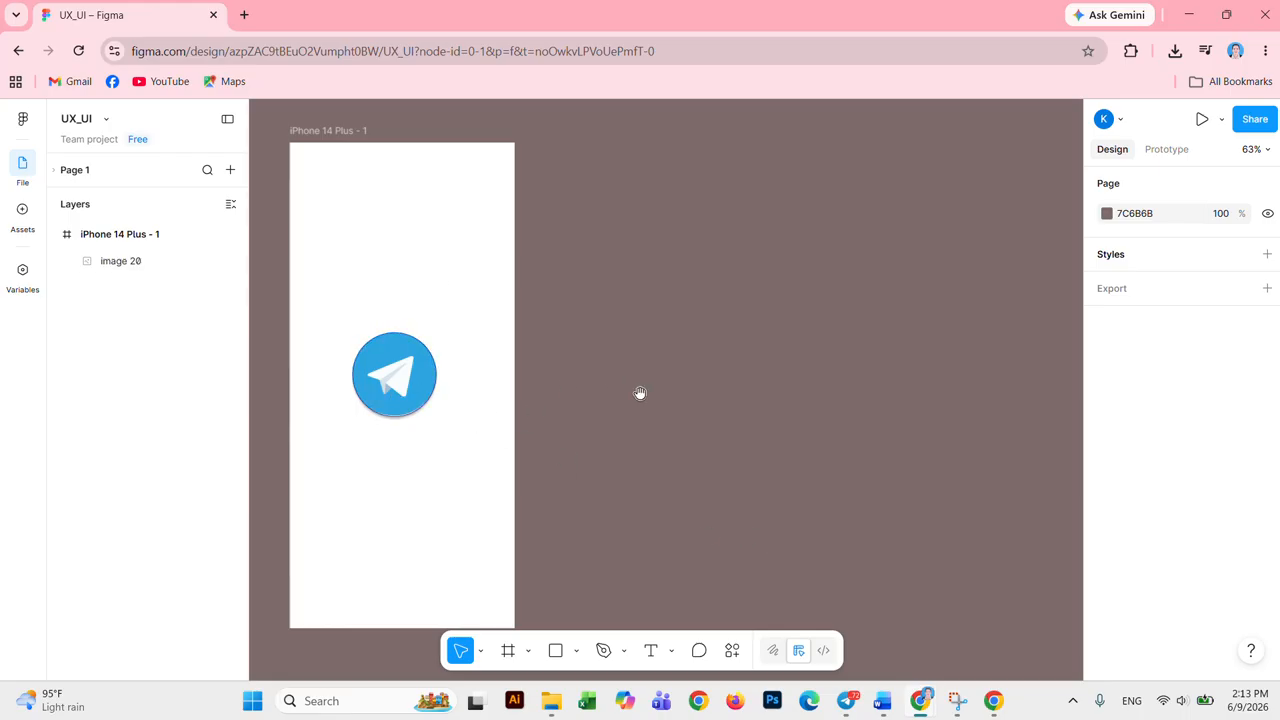
drag(623, 371, 816, 369)
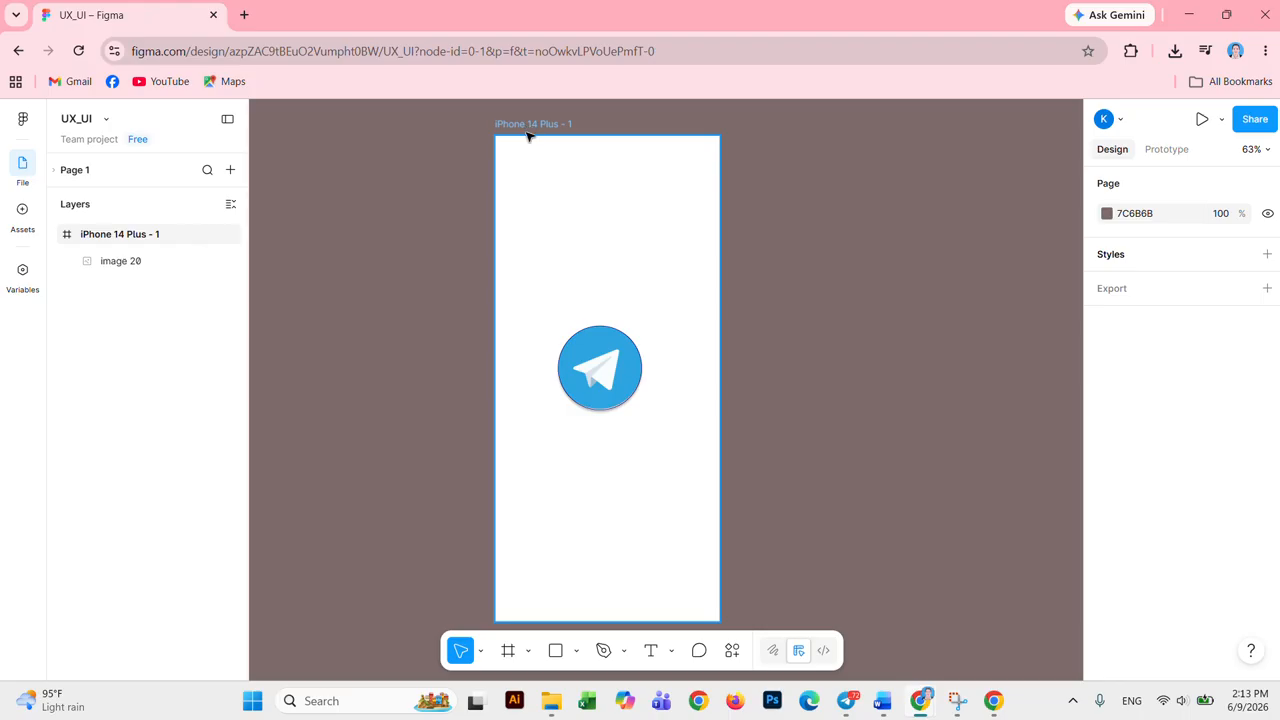
Step: Rename the iPhone 14 Plus - 1 frame to 'Telegram app'
click(508, 651)
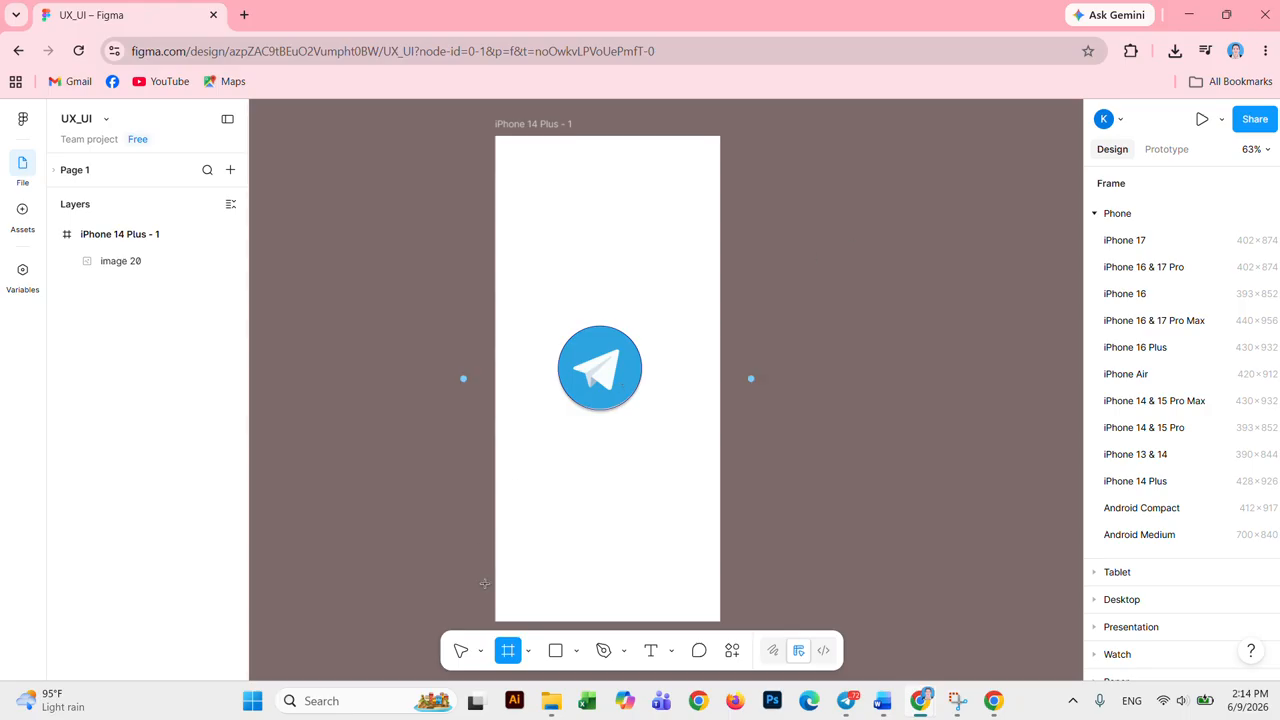
click(461, 651)
click(527, 124)
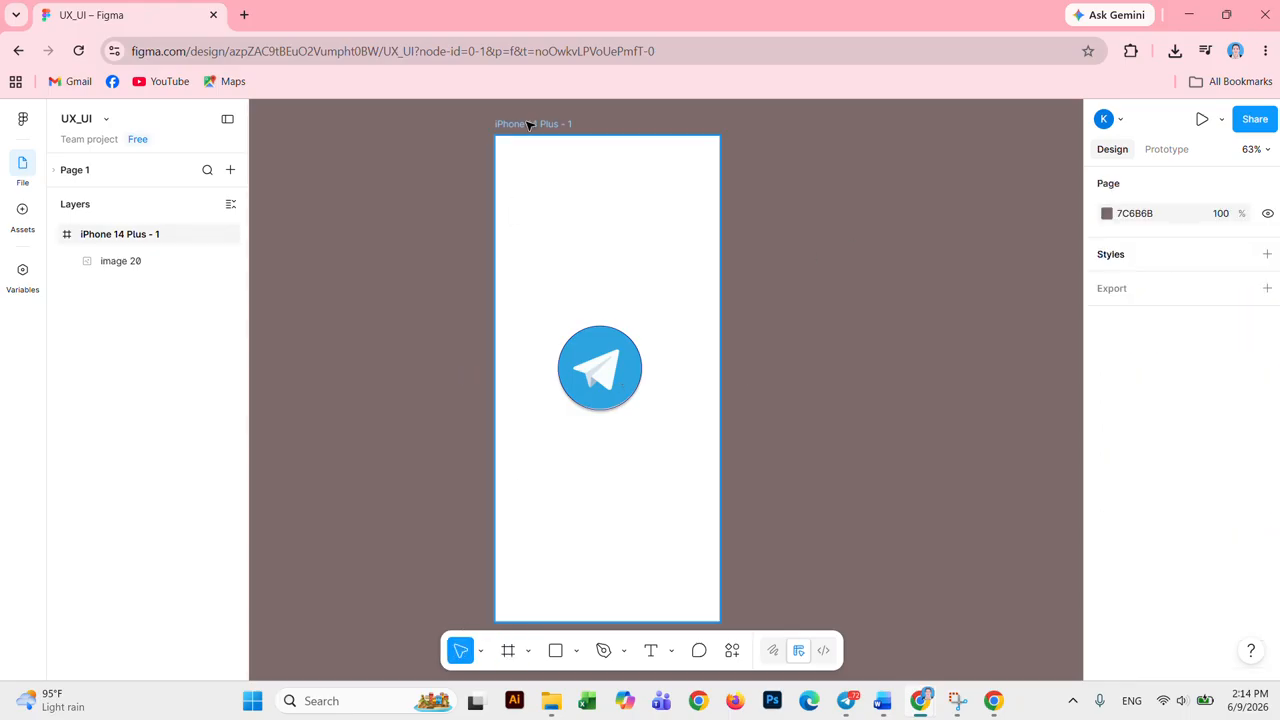
double_click(546, 125)
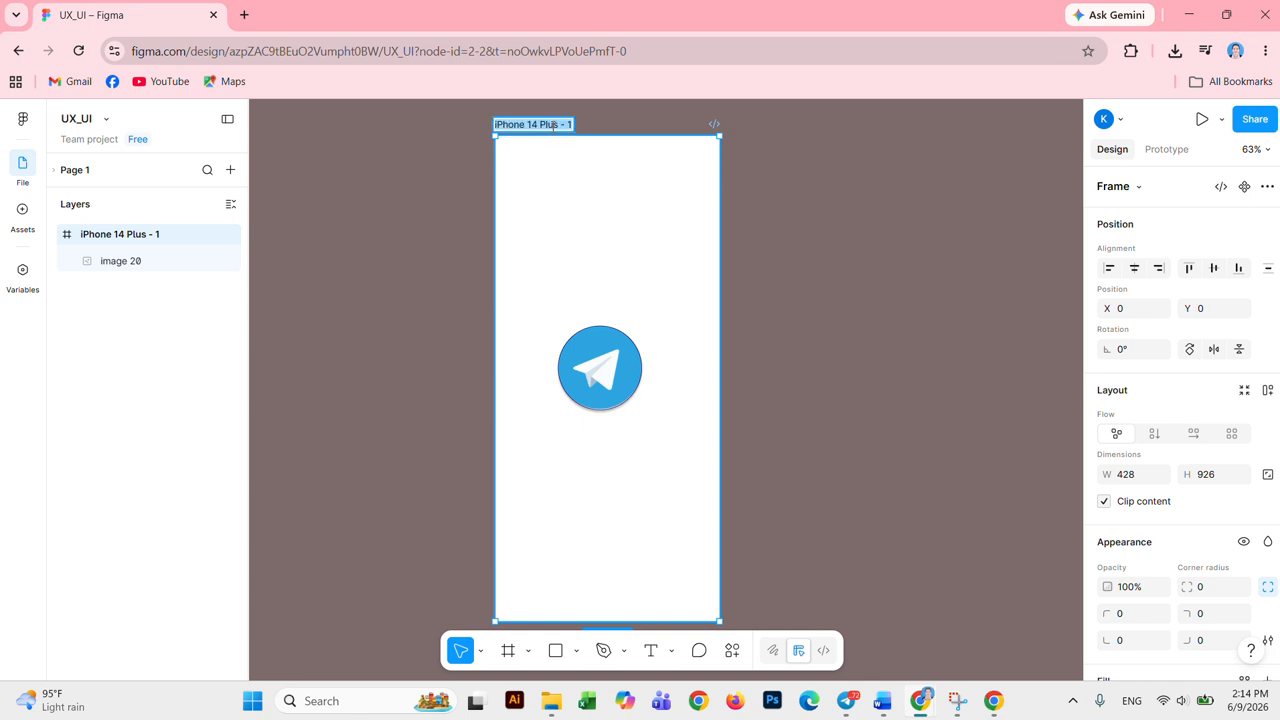
text(Telegar)
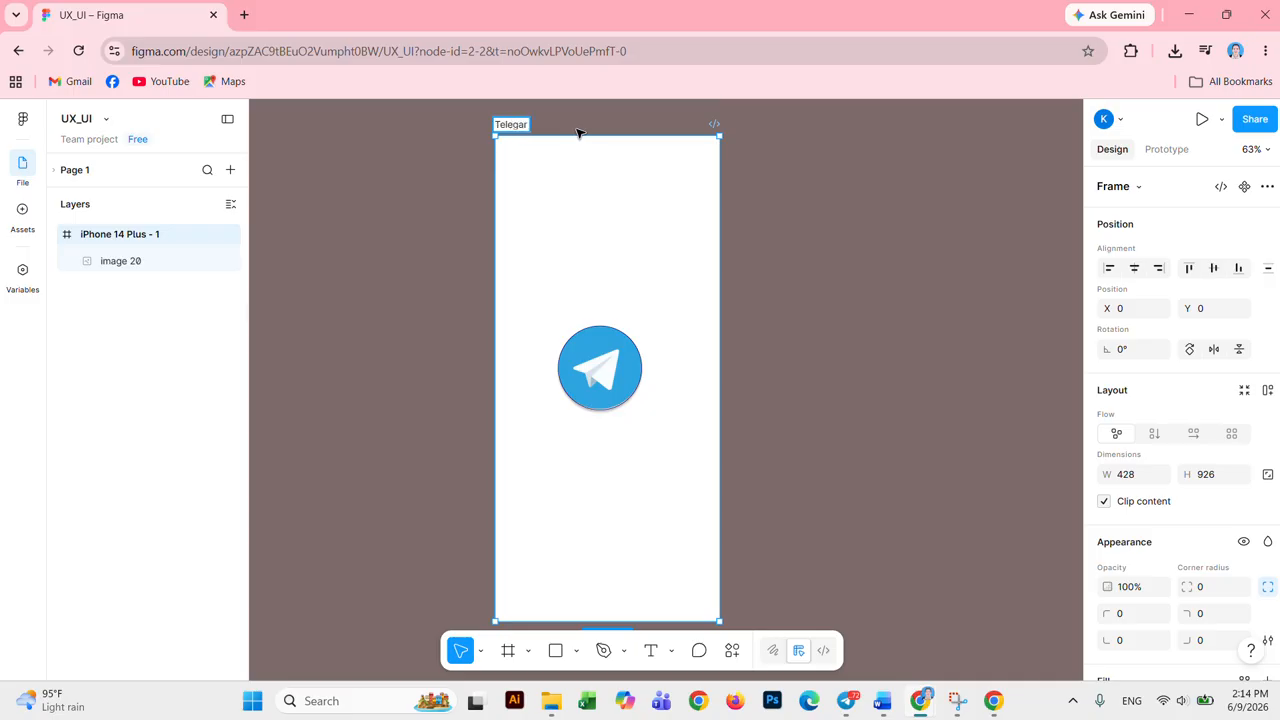
text(am)
key(BackSpace)
key(BackSpace)
key(BackSpace)
key(BackSpace)
text(a)
key(BackSpace)
text(ram)
click(589, 156)
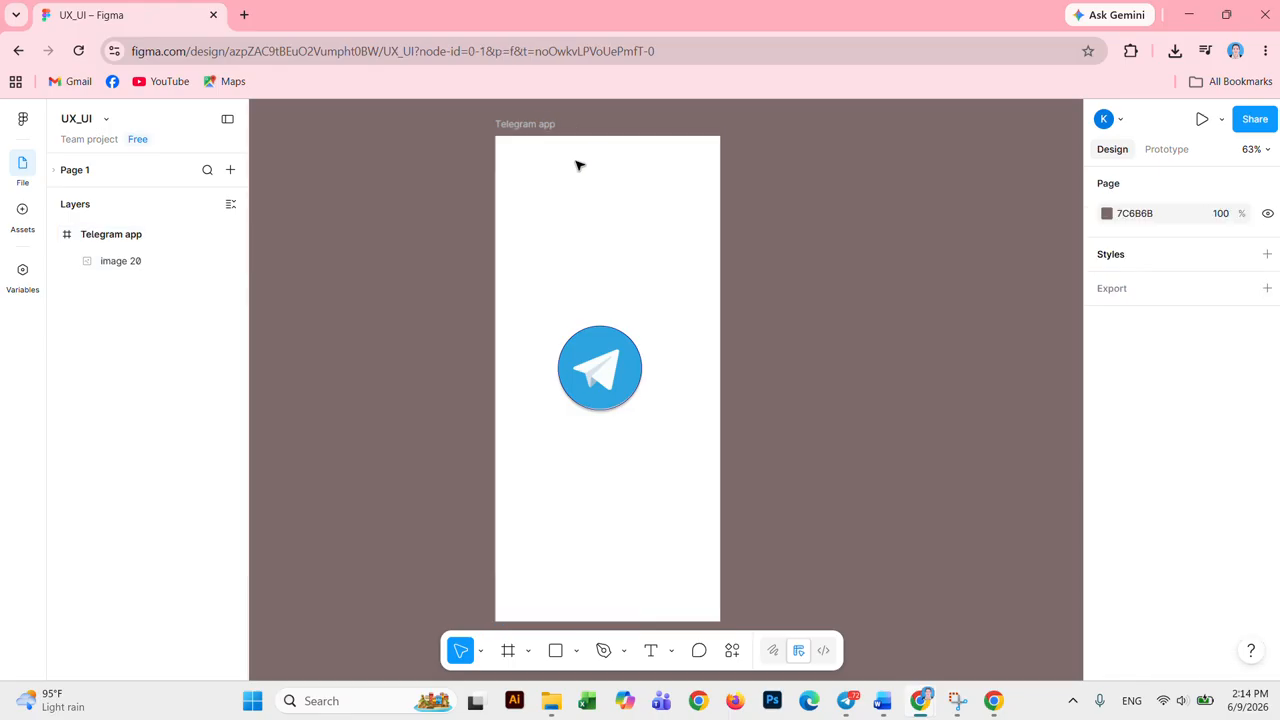
Step: Check the Telegram logo, then reselect the Telegram app frame
click(620, 370)
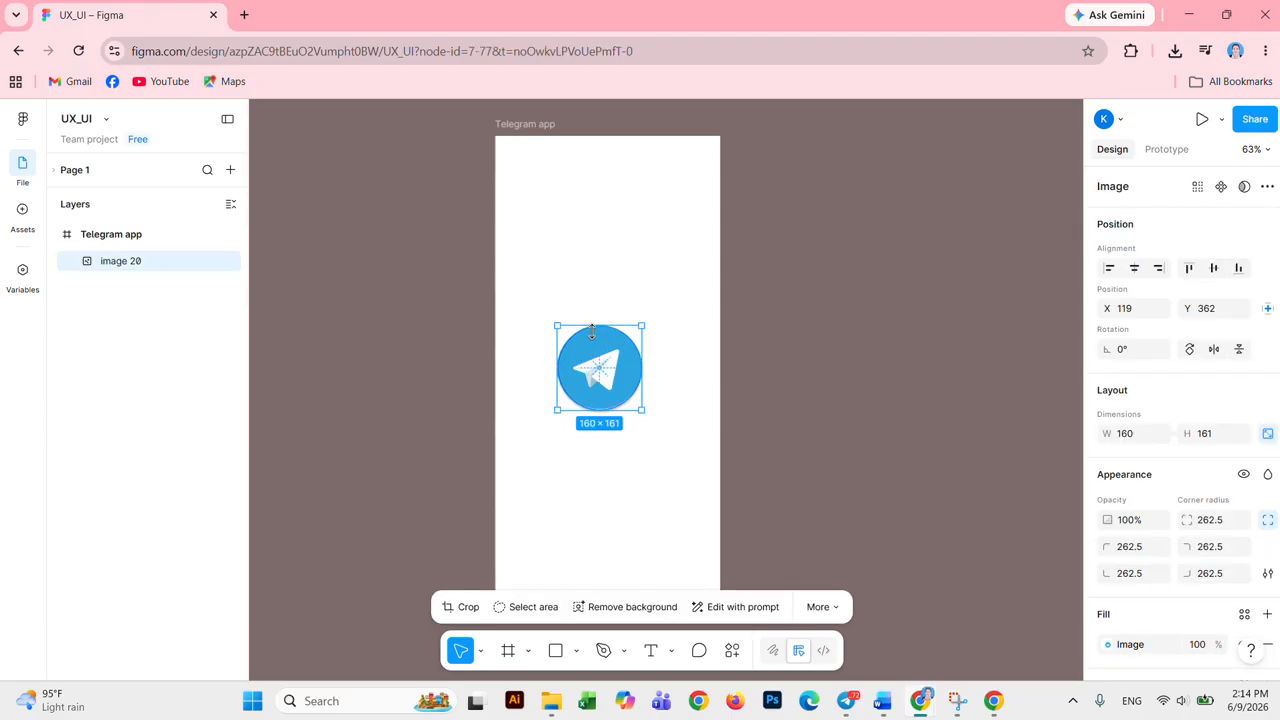
click(652, 255)
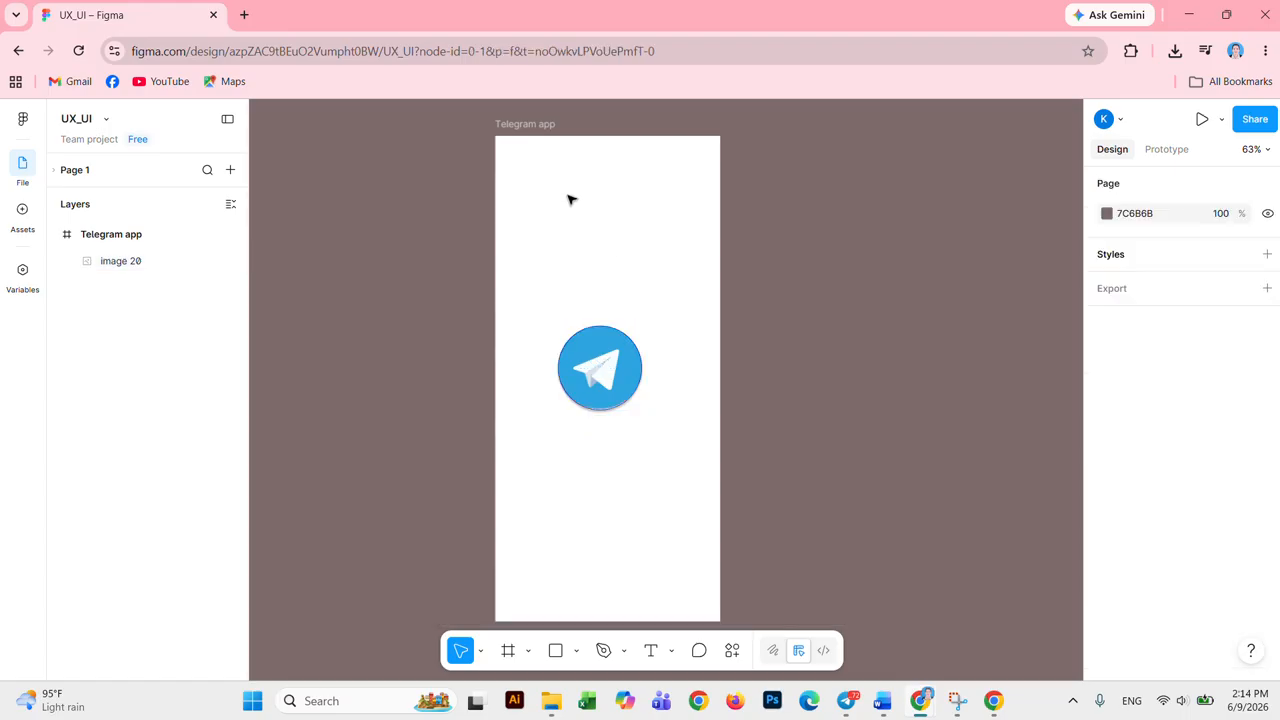
click(519, 125)
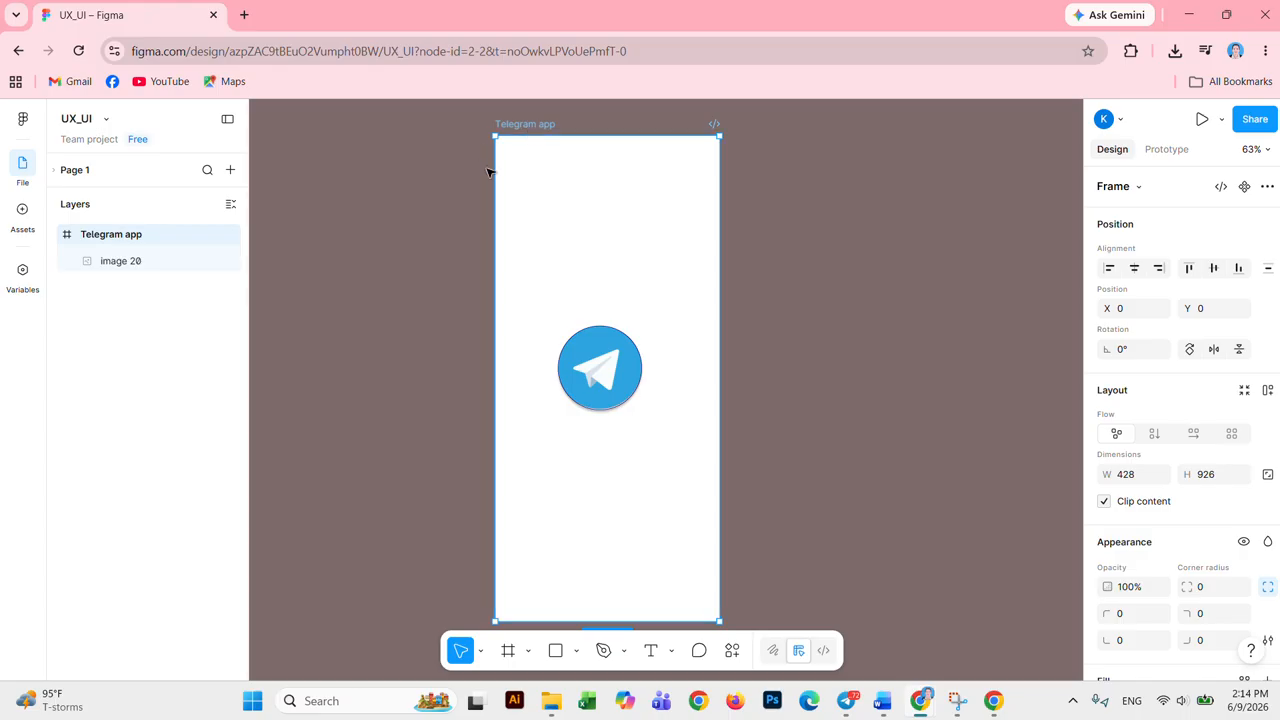
Step: Change the frame's dark blue colour to a vivid blue
scroll(1253, 430, down, 1)
scroll(1257, 434, down, 3)
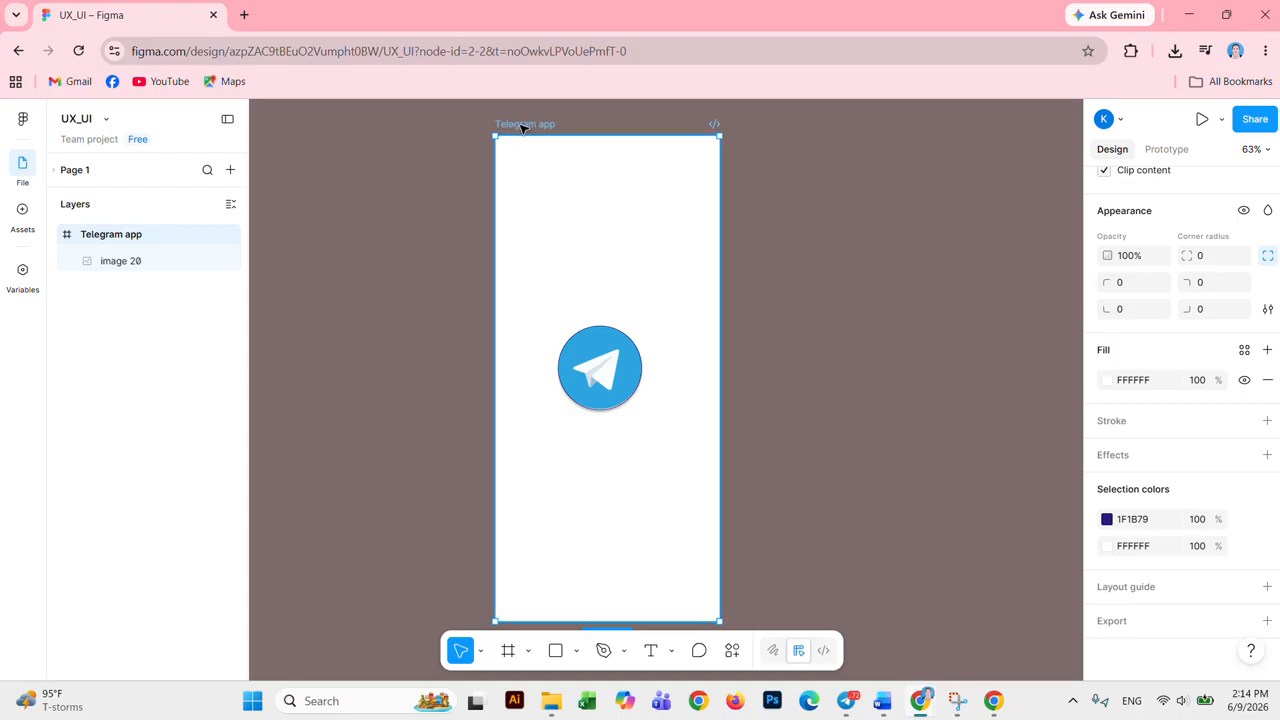
click(1106, 519)
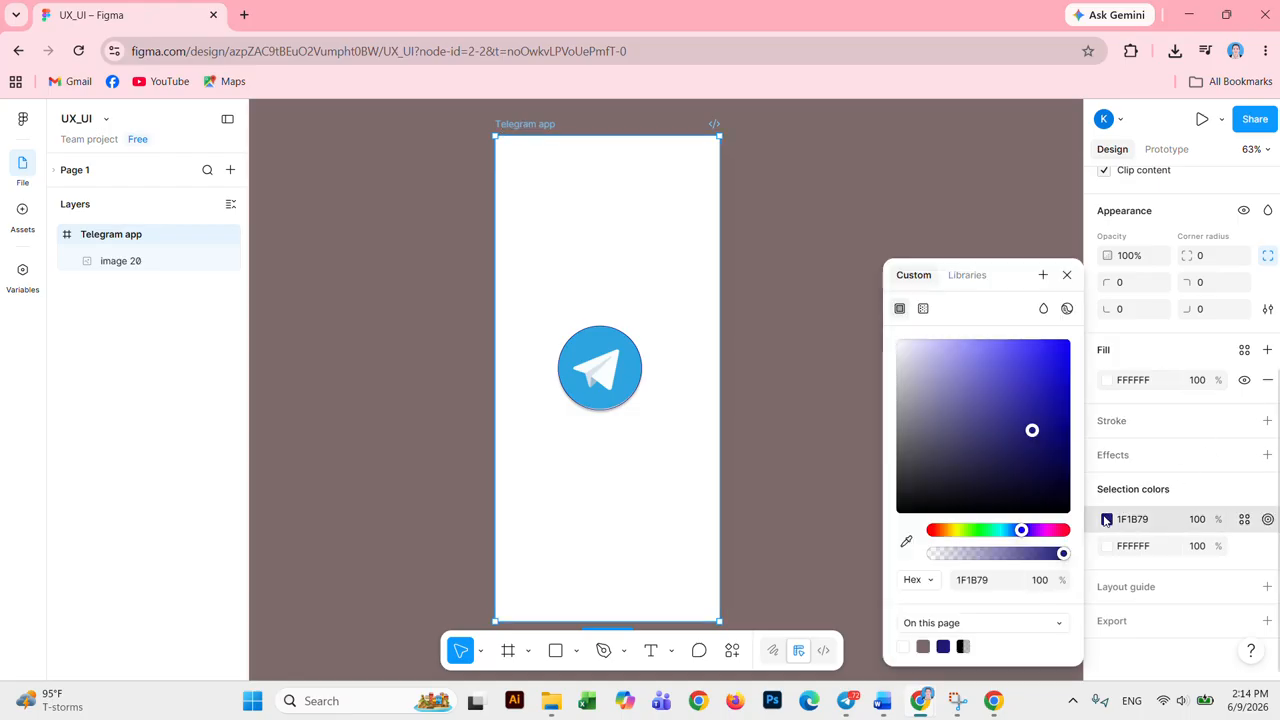
mouse_move(929, 355)
mouse_down()
mouse_move(961, 351)
mouse_move(937, 349)
mouse_up()
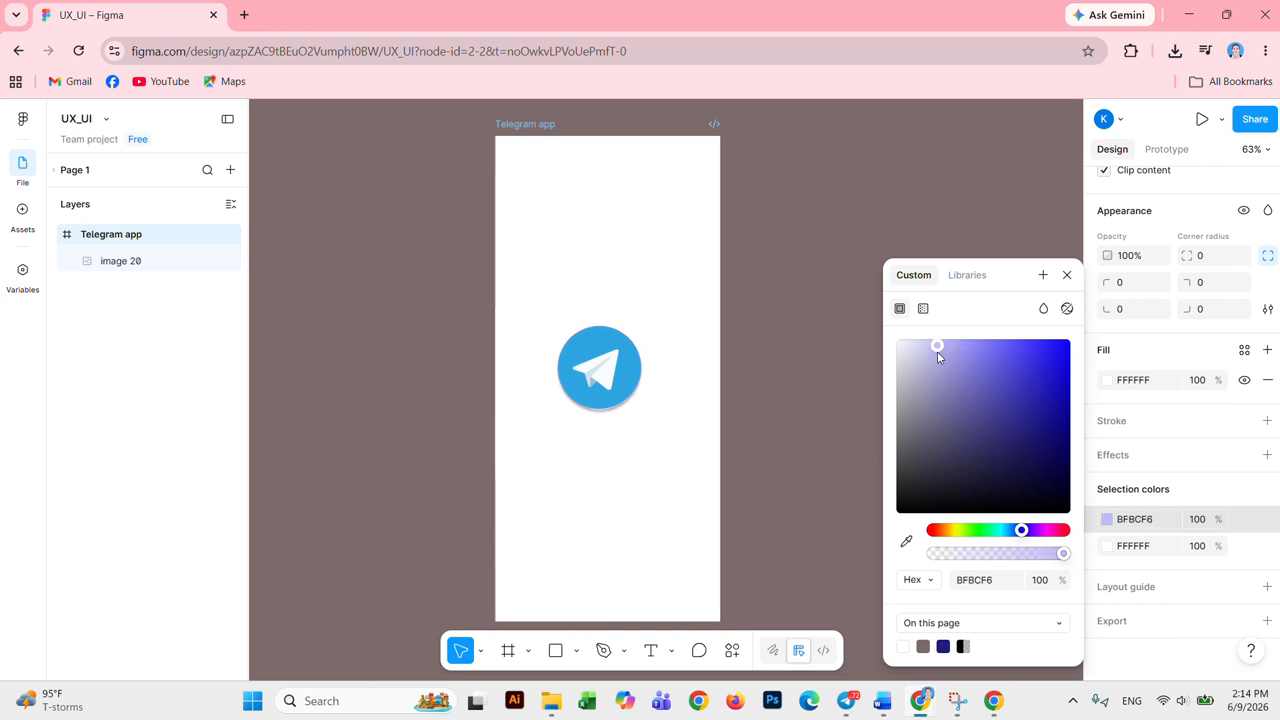
drag(970, 413, 977, 481)
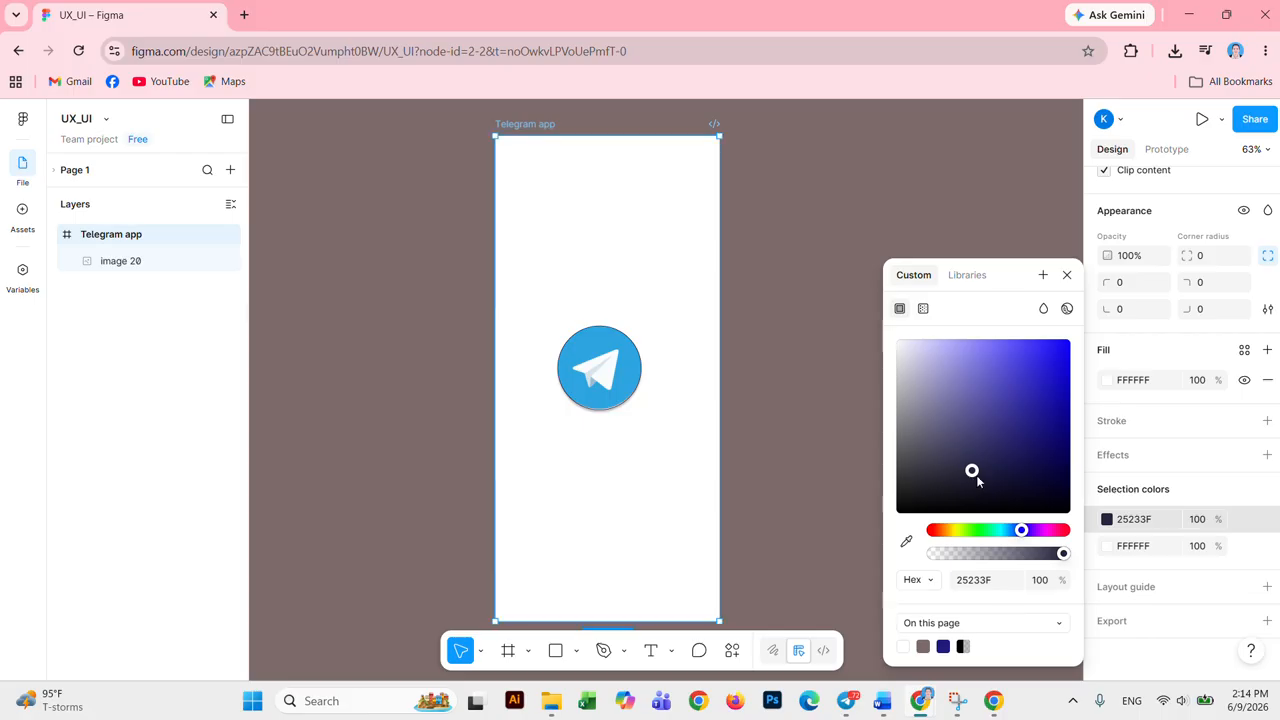
drag(1047, 431, 1055, 389)
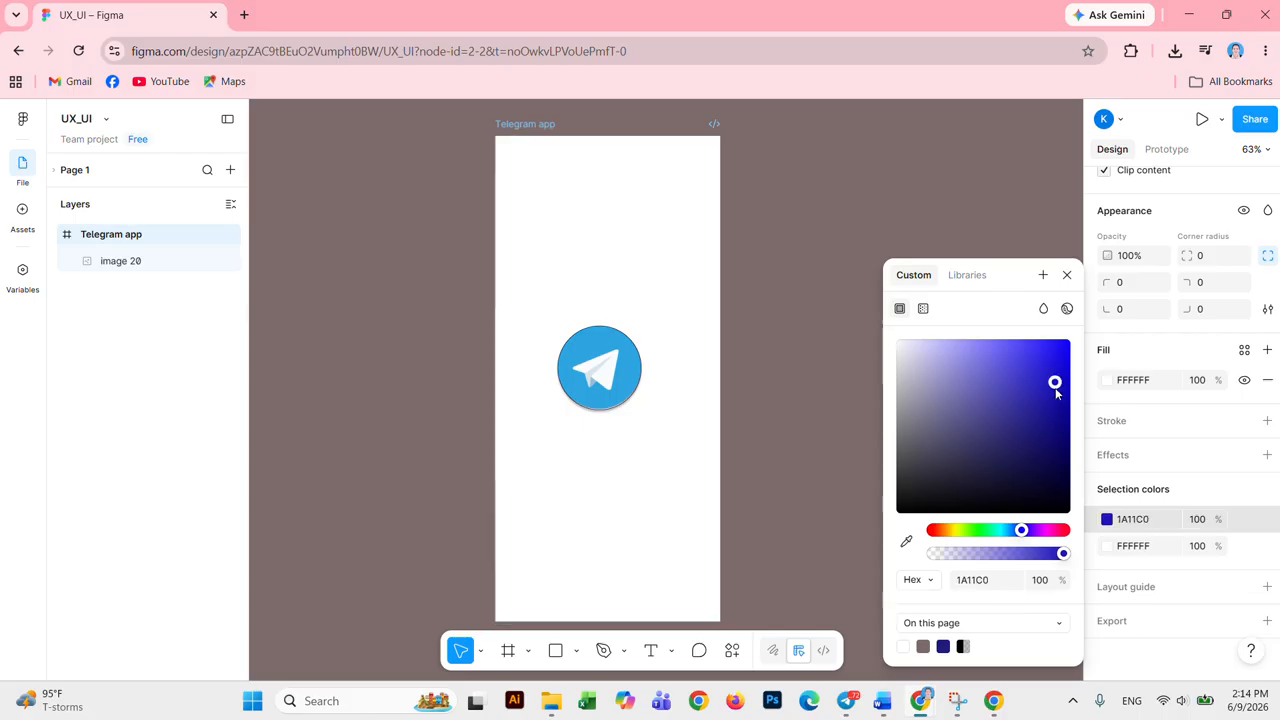
click(1067, 274)
click(589, 167)
click(530, 126)
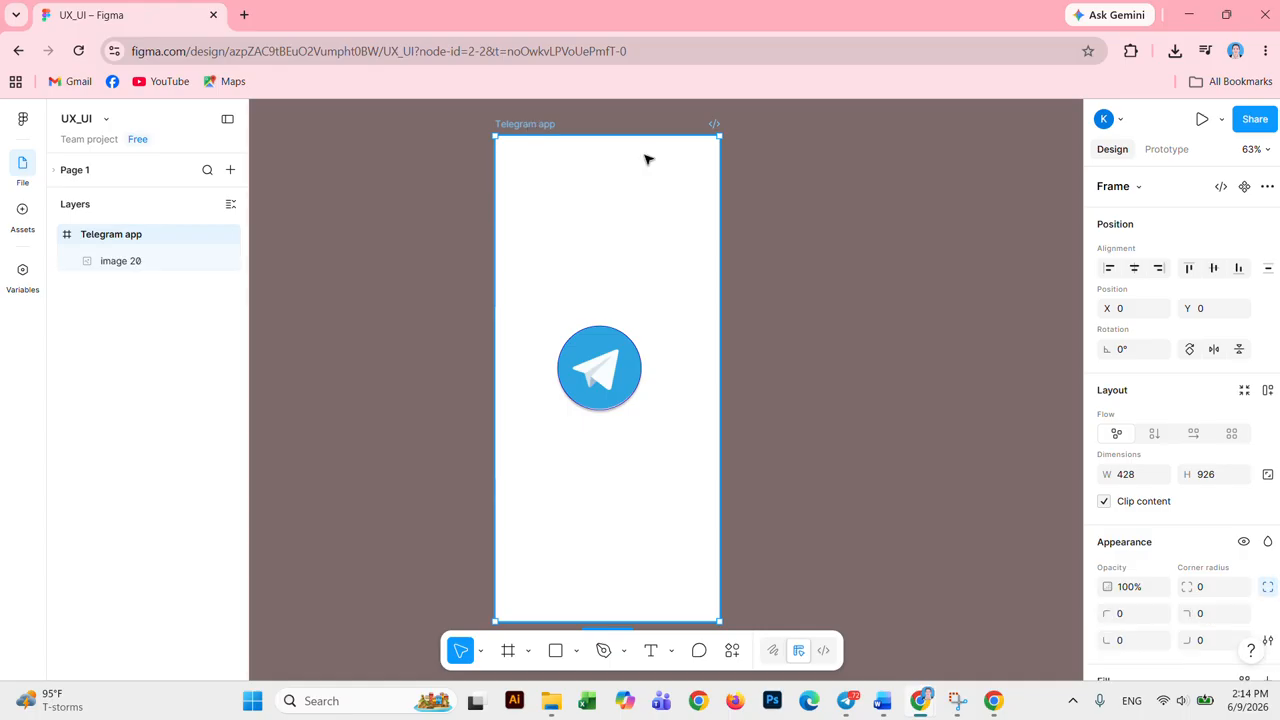
Step: Set the Telegram app frame's fill to light pink F8BABA
scroll(1115, 590, down, 5)
click(1106, 519)
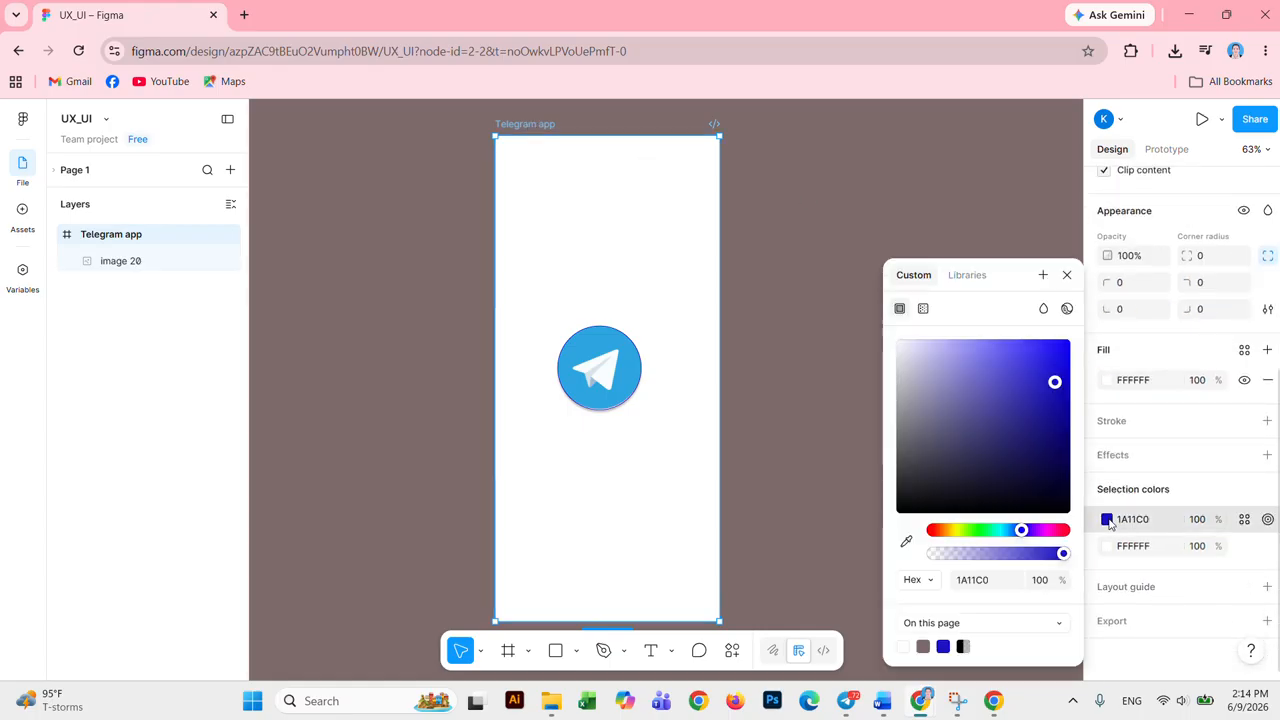
click(1107, 547)
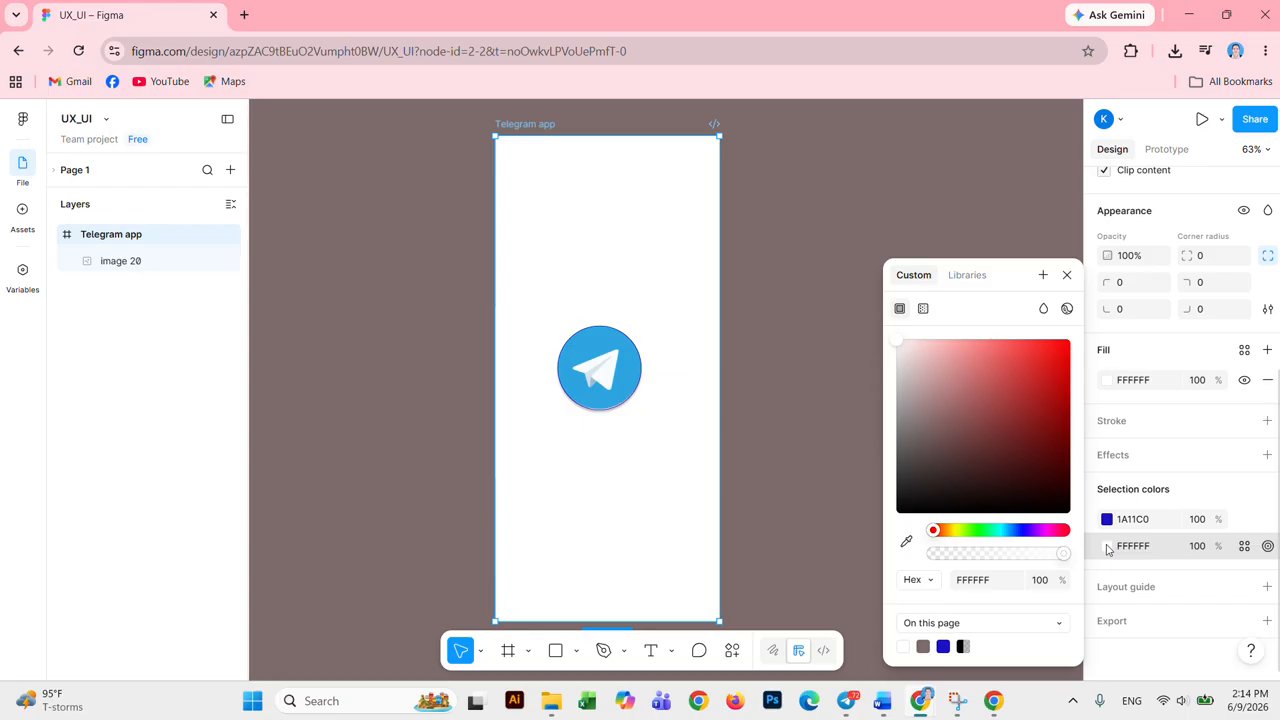
click(1109, 550)
click(1107, 546)
click(1017, 386)
click(977, 372)
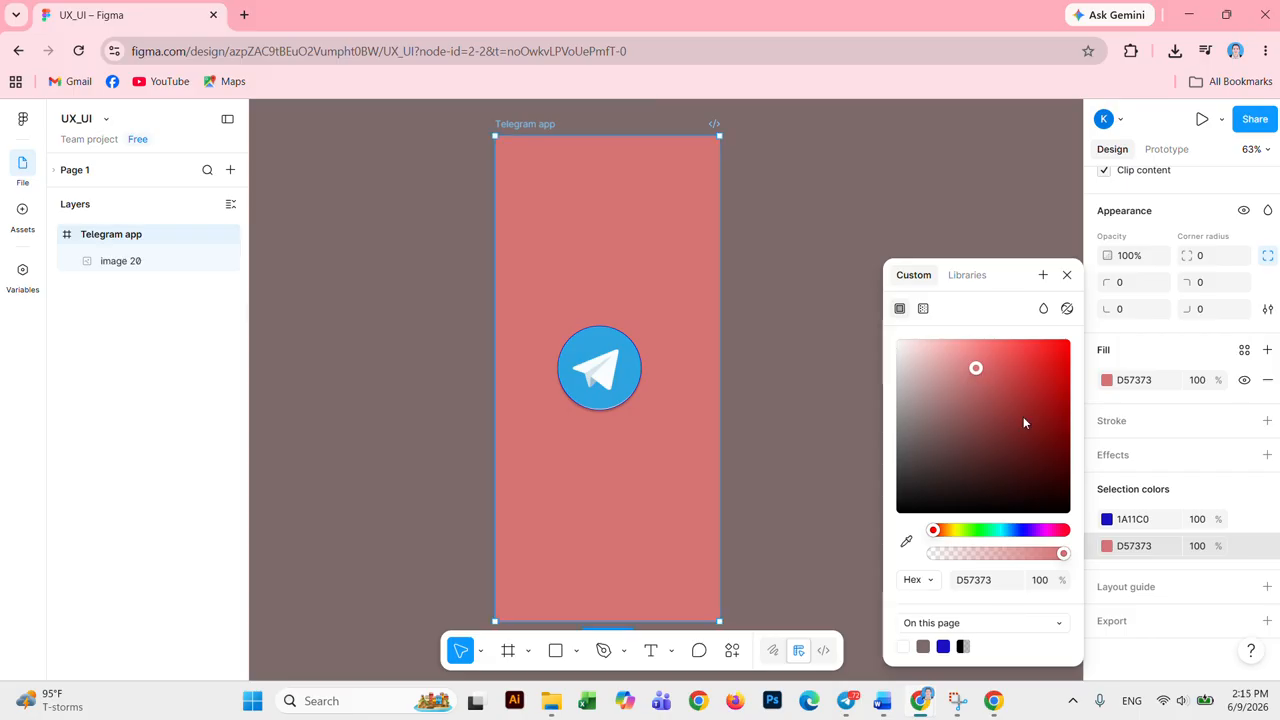
click(928, 368)
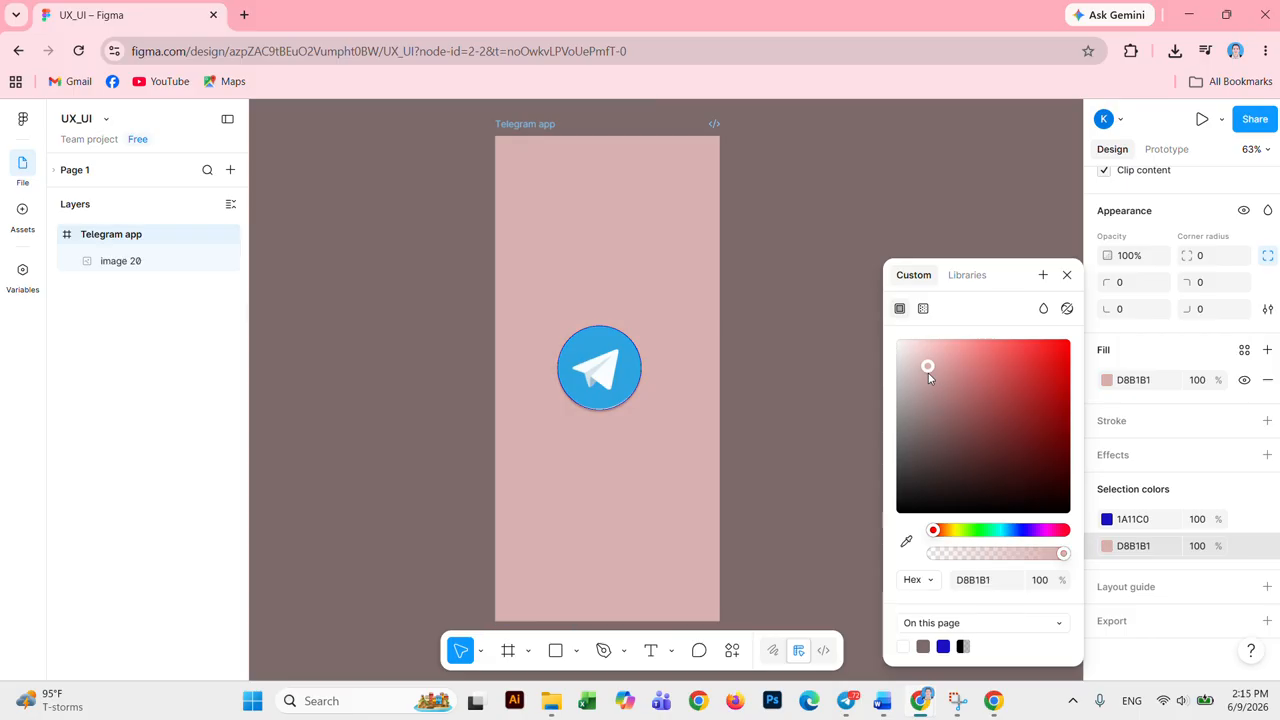
click(920, 407)
click(959, 401)
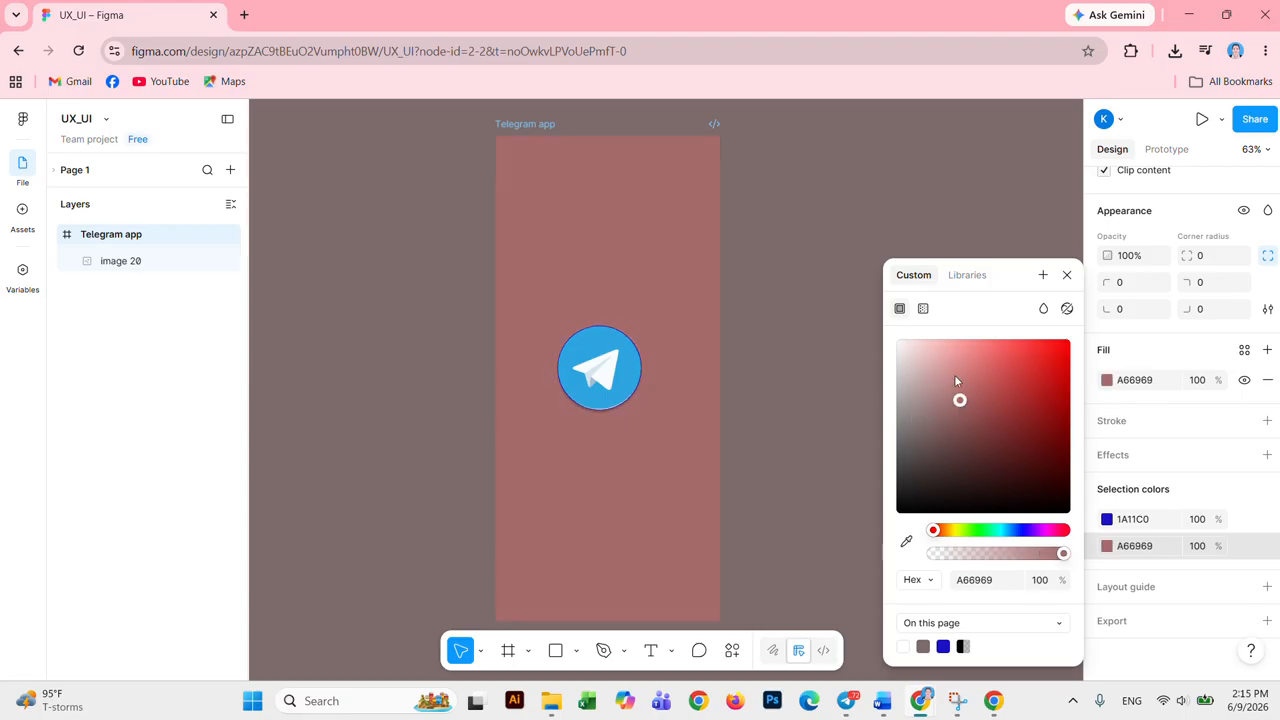
click(950, 356)
click(940, 346)
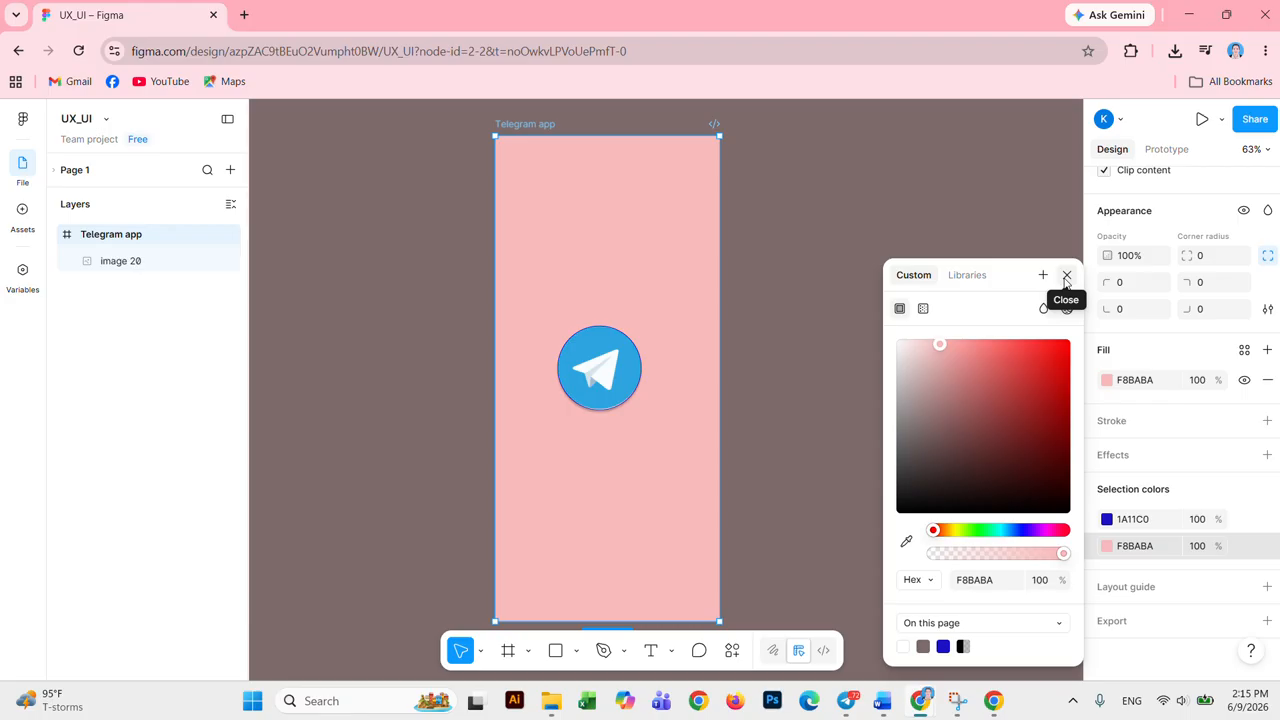
click(1066, 276)
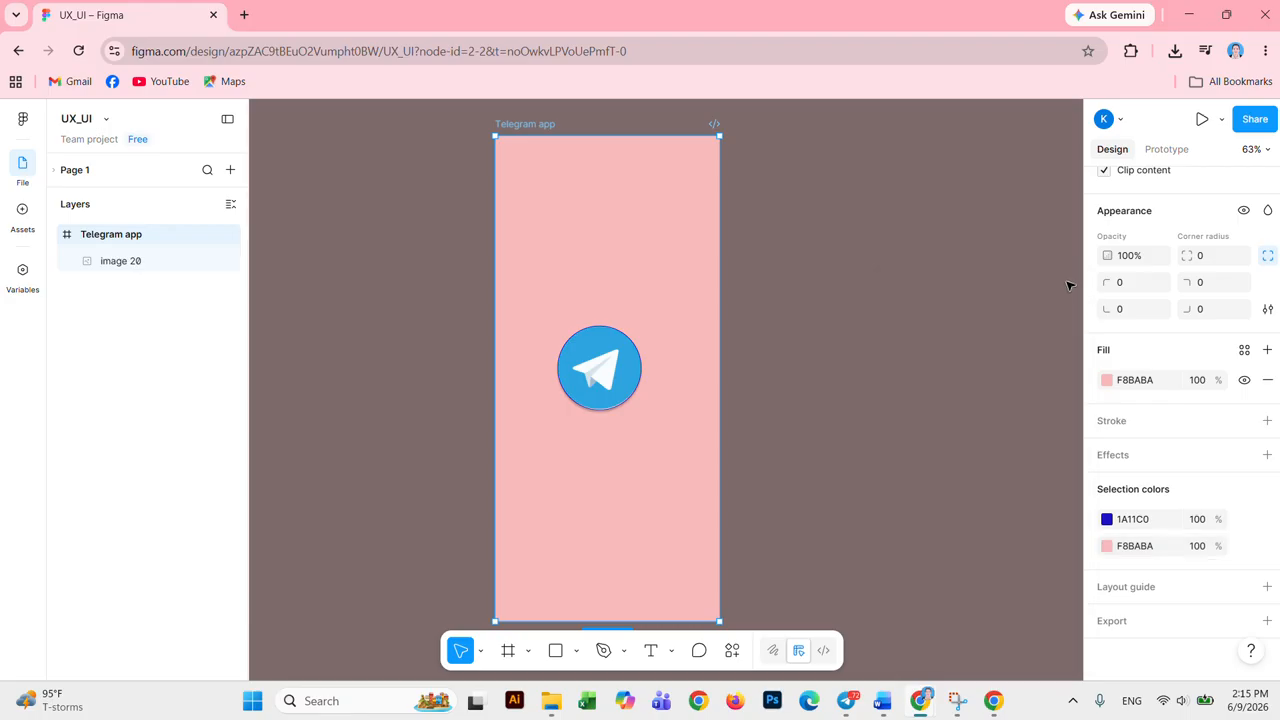
Step: Remove and restore the pink fill, then nudge the Telegram logo slightly right
click(1267, 383)
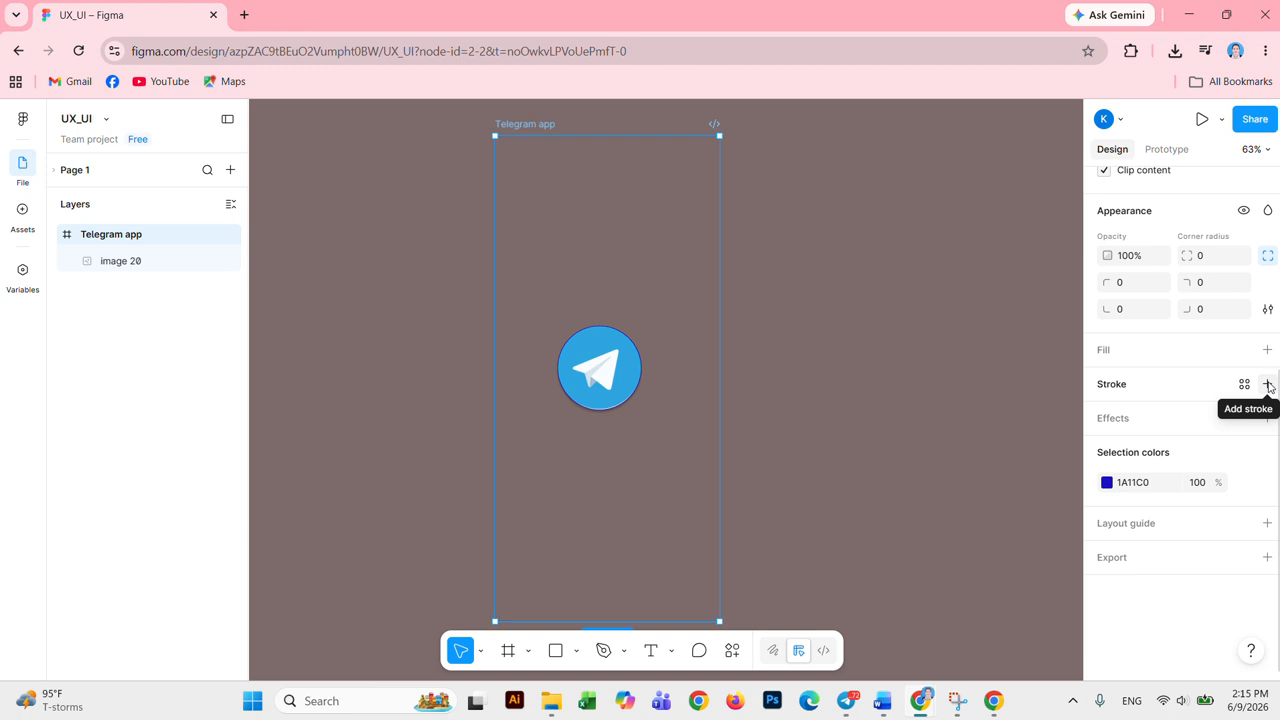
key(ctrl+z)
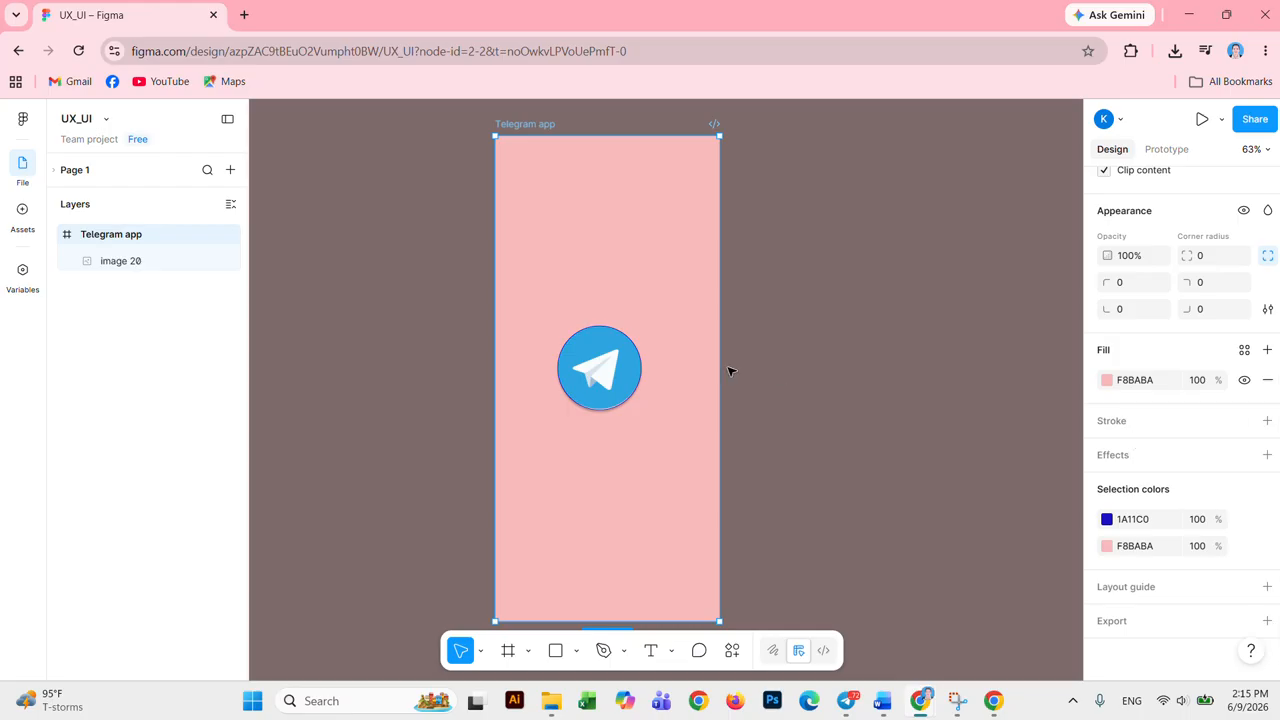
click(794, 358)
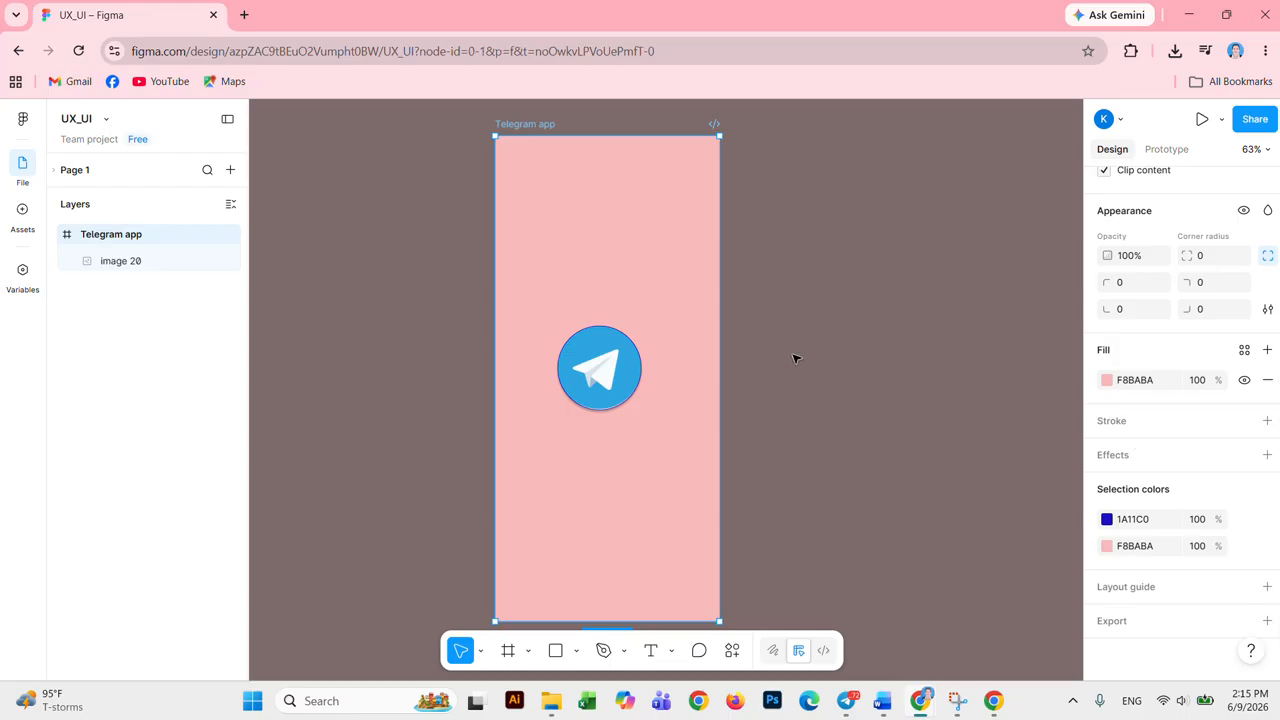
click(628, 393)
drag(630, 390, 640, 389)
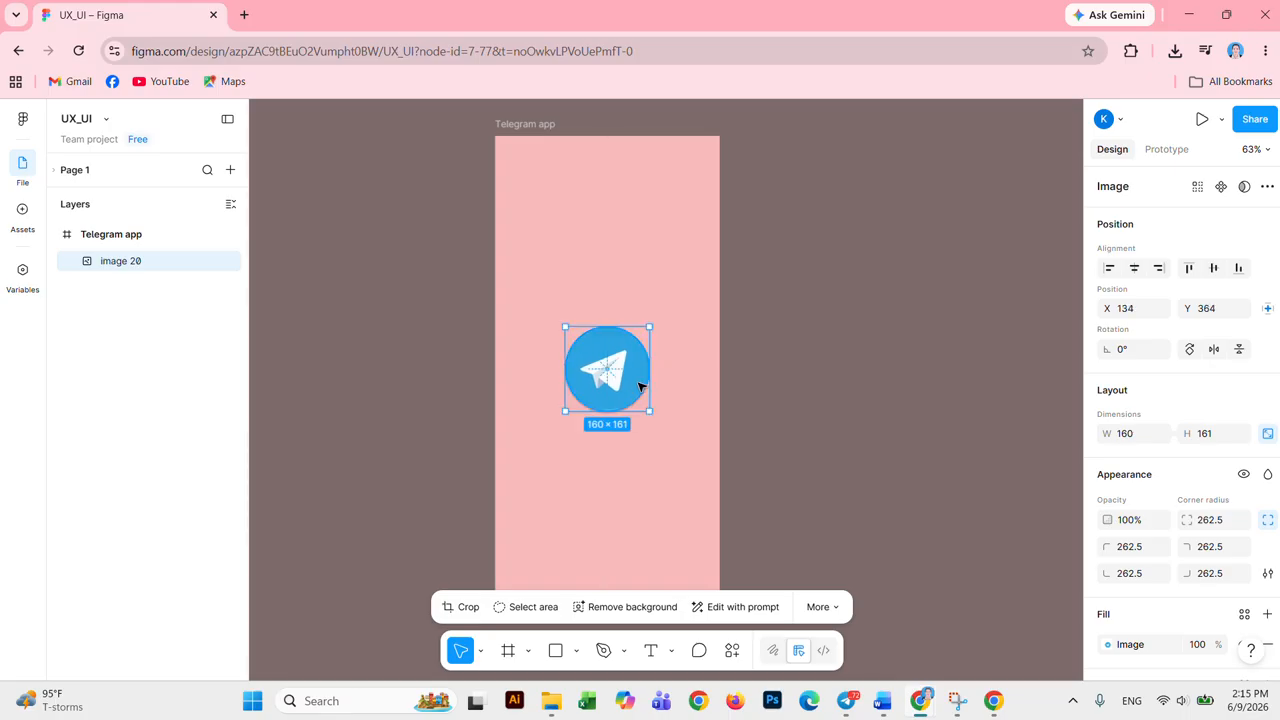
click(243, 14)
Step: Search Google for 'telegram mobile profile', then refine the query to 'telegram logo'
click(292, 55)
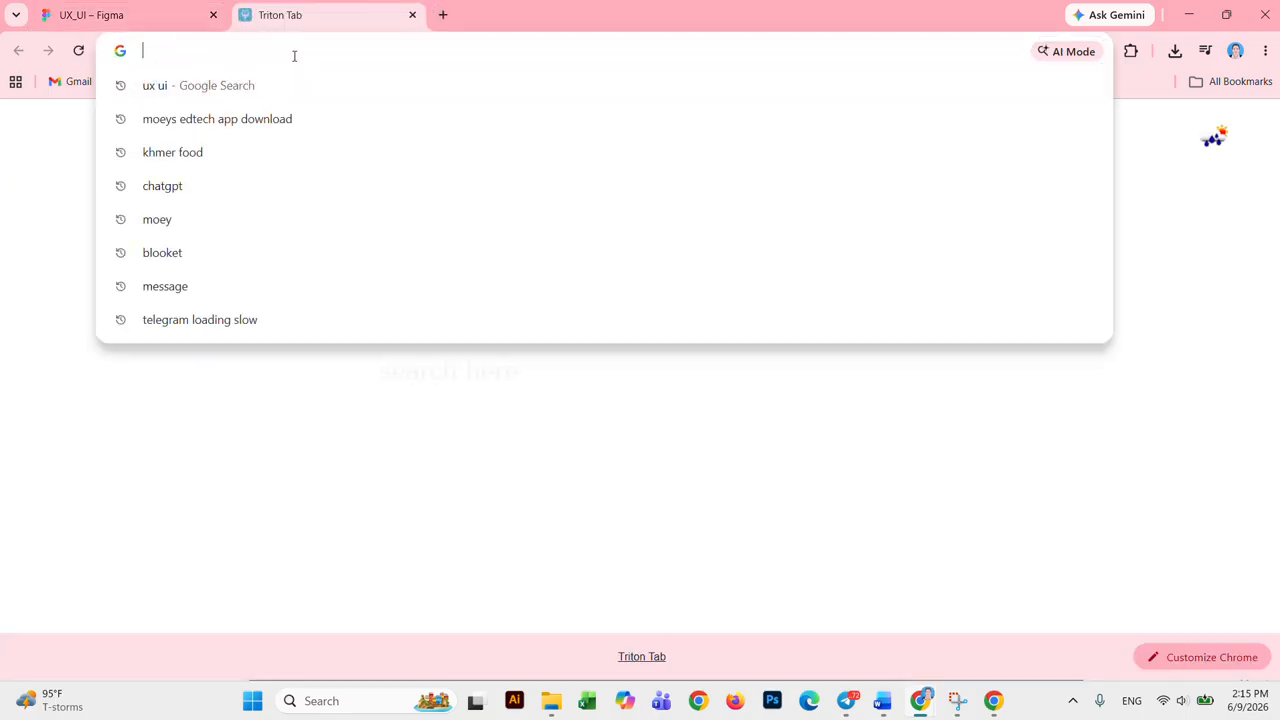
text(tr)
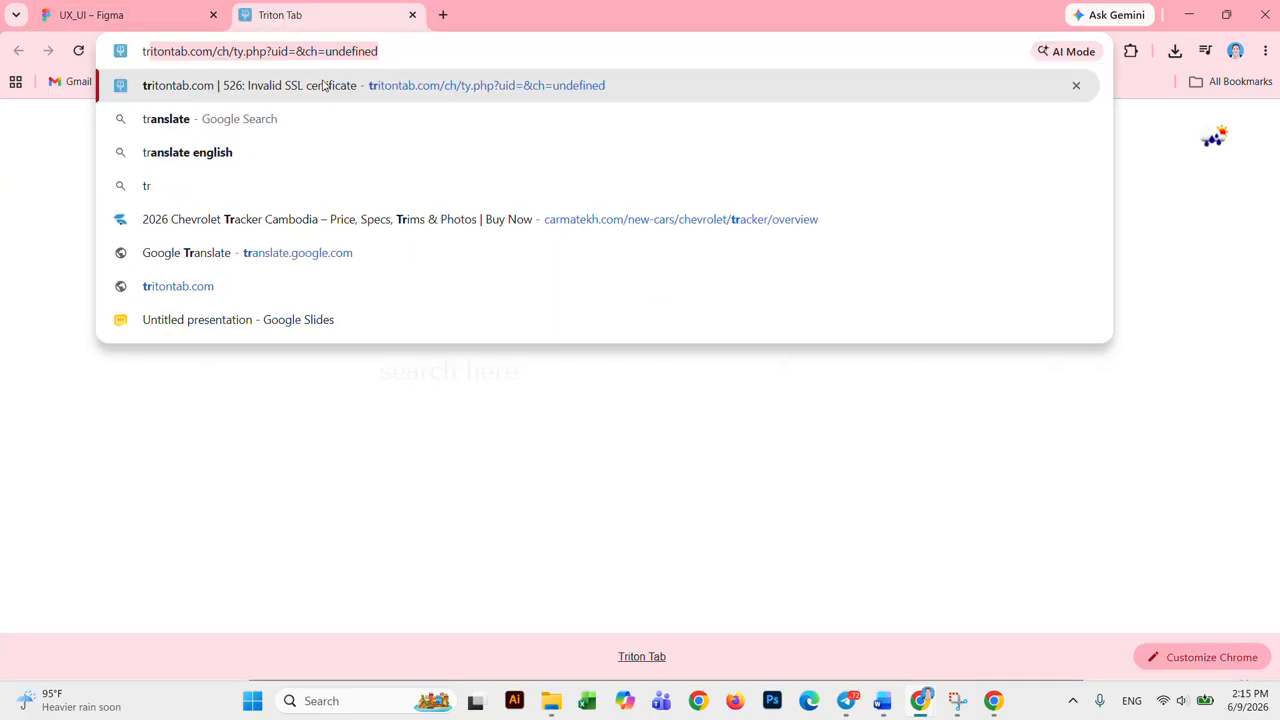
key(BackSpace)
key(BackSpace)
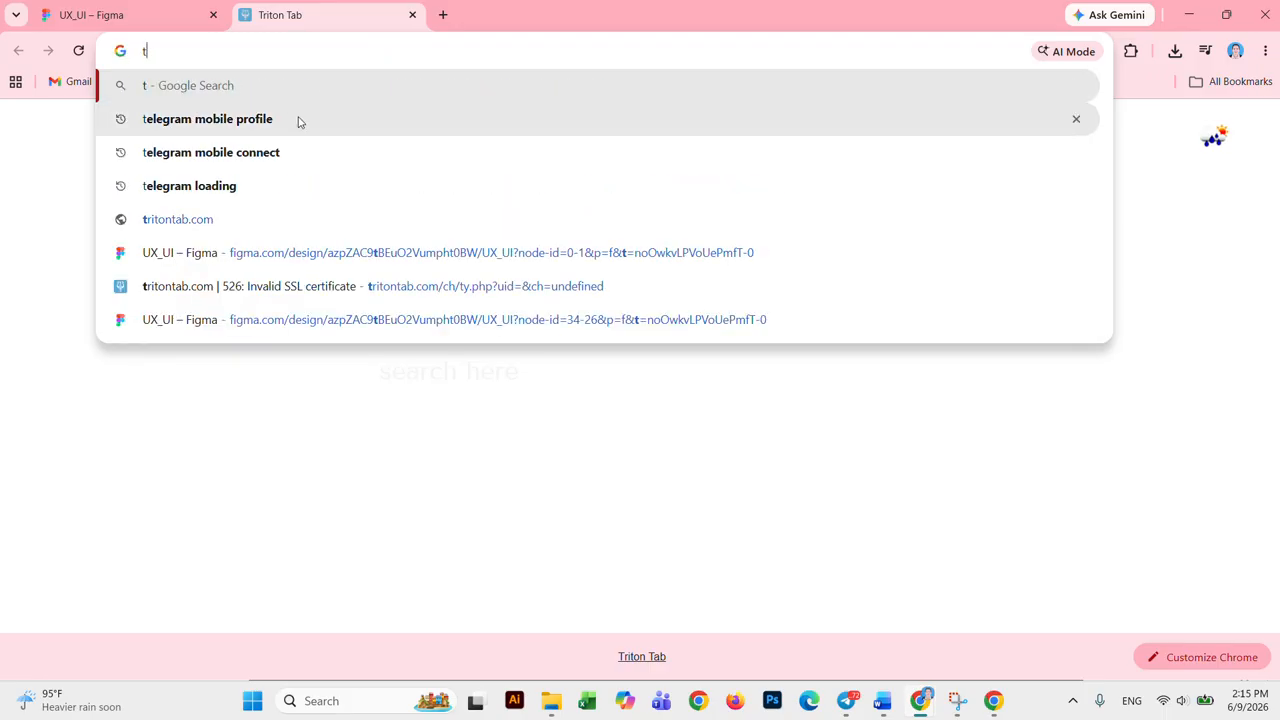
click(297, 119)
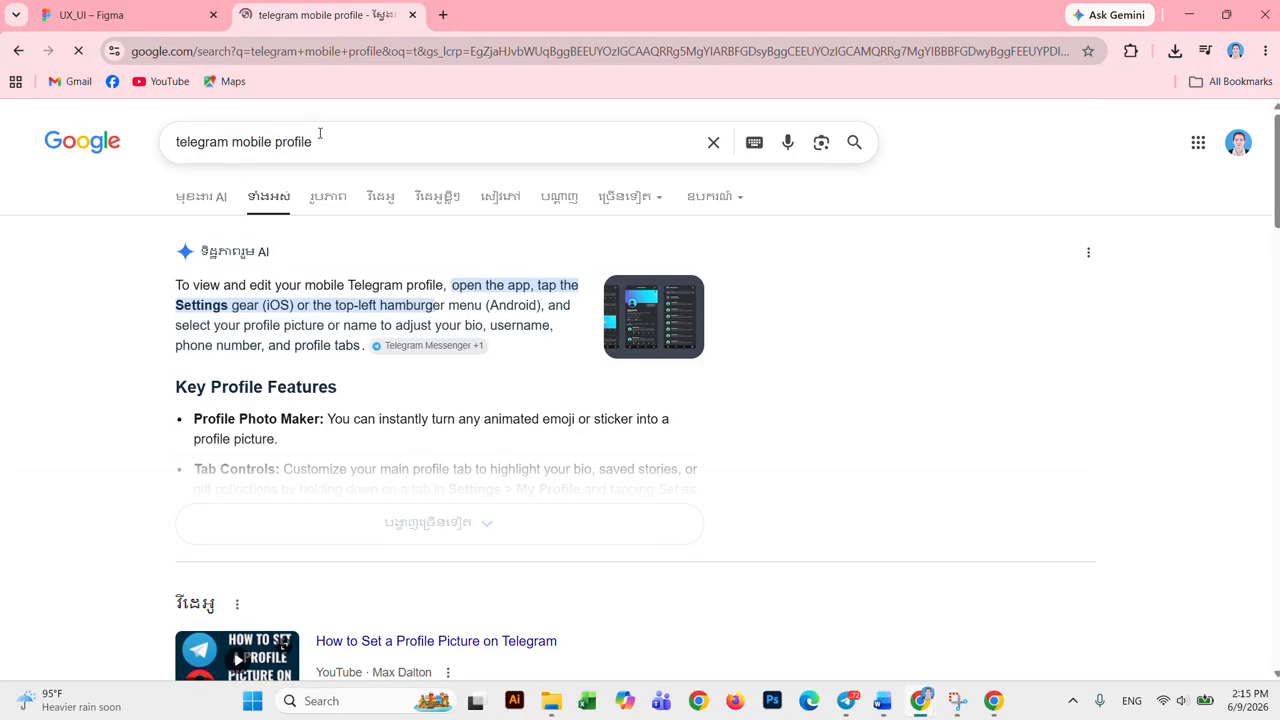
click(338, 144)
key(BackSpace)
key(BackSpace)
key(BackSpace)
key(BackSpace)
key(BackSpace)
key(BackSpace)
key(BackSpace)
key(BackSpace)
key(BackSpace)
key(BackSpace)
key(BackSpace)
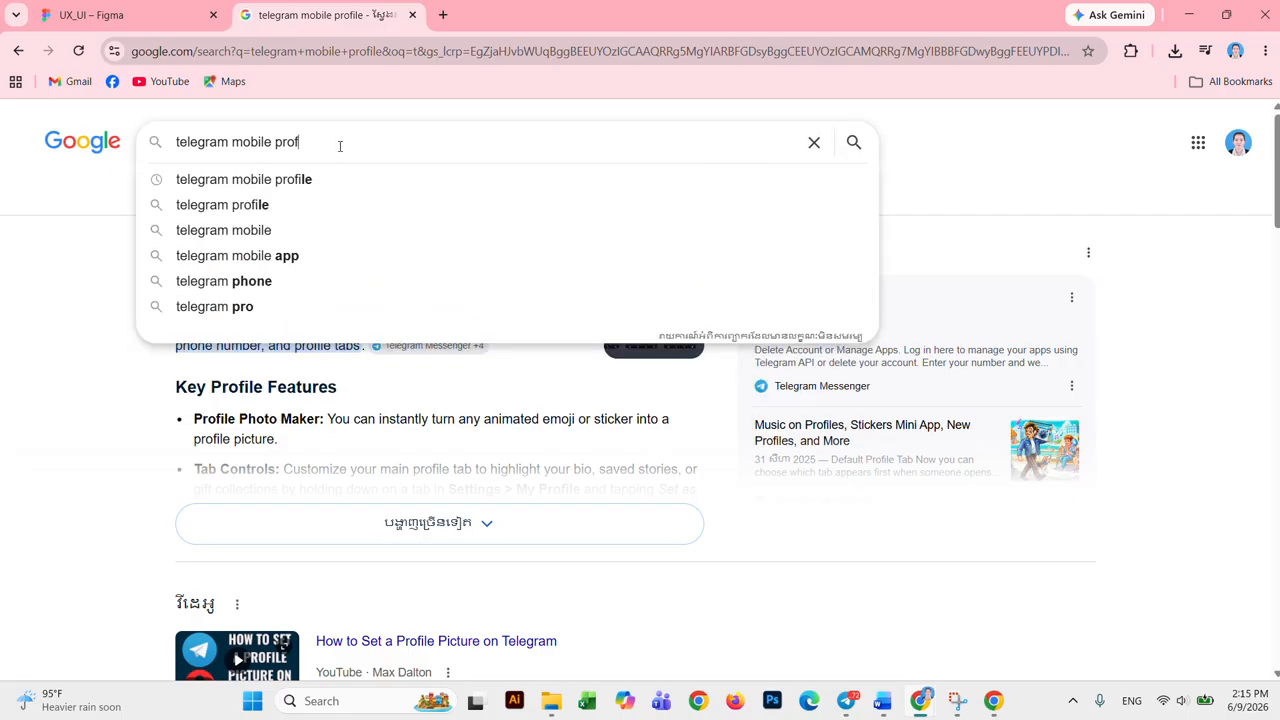
key(BackSpace)
key(BackSpace)
key(BackSpace)
key(BackSpace)
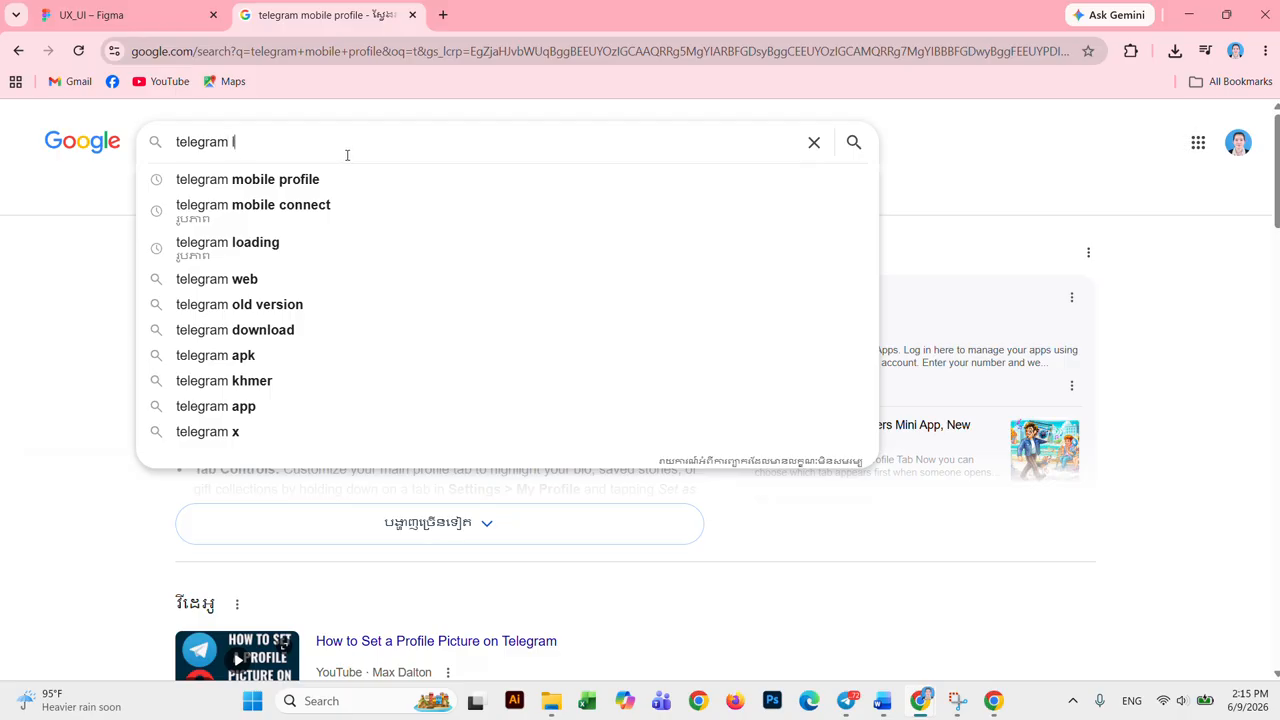
text(lo)
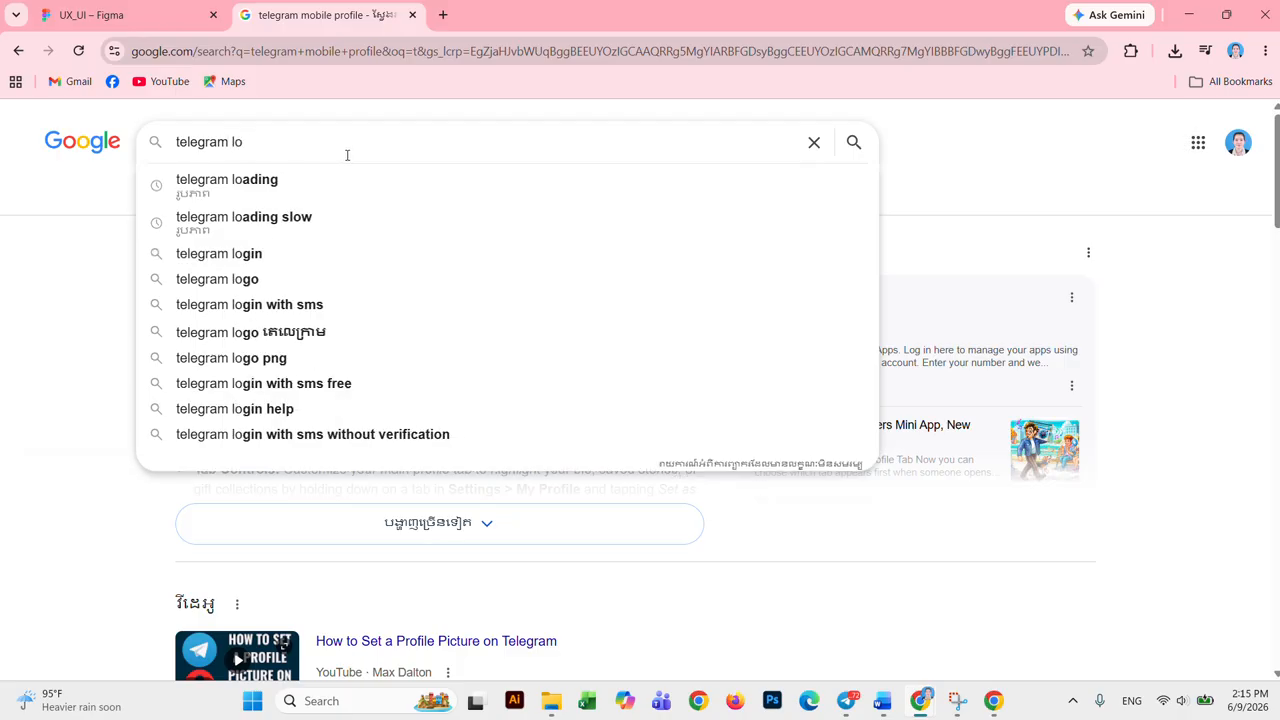
click(325, 287)
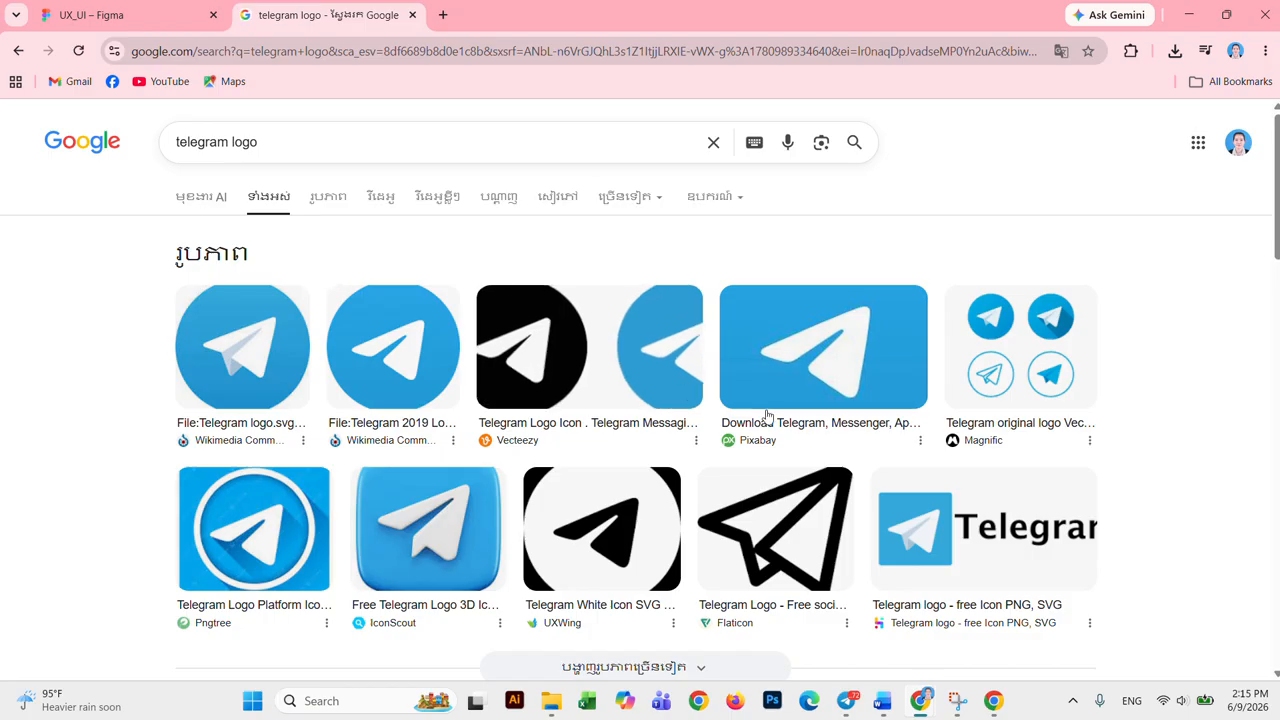
Step: Back in Figma, select the Telegram logo and move it up in the frame
click(170, 18)
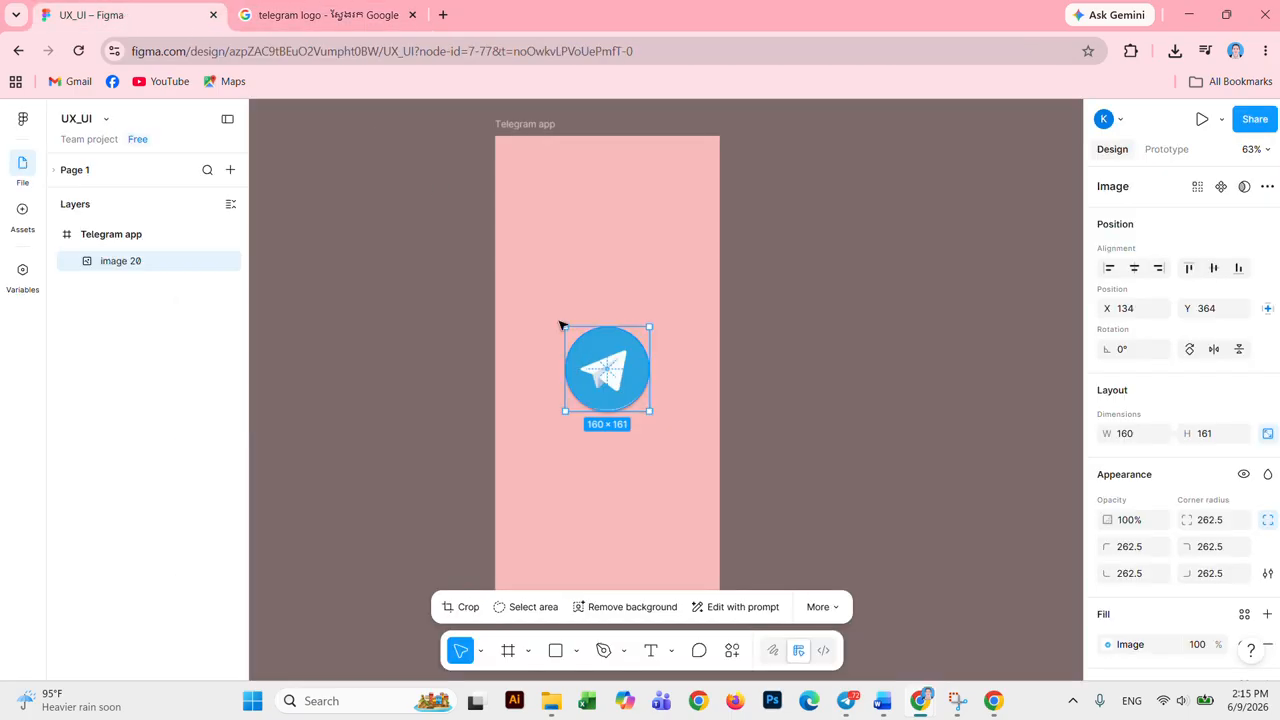
click(630, 305)
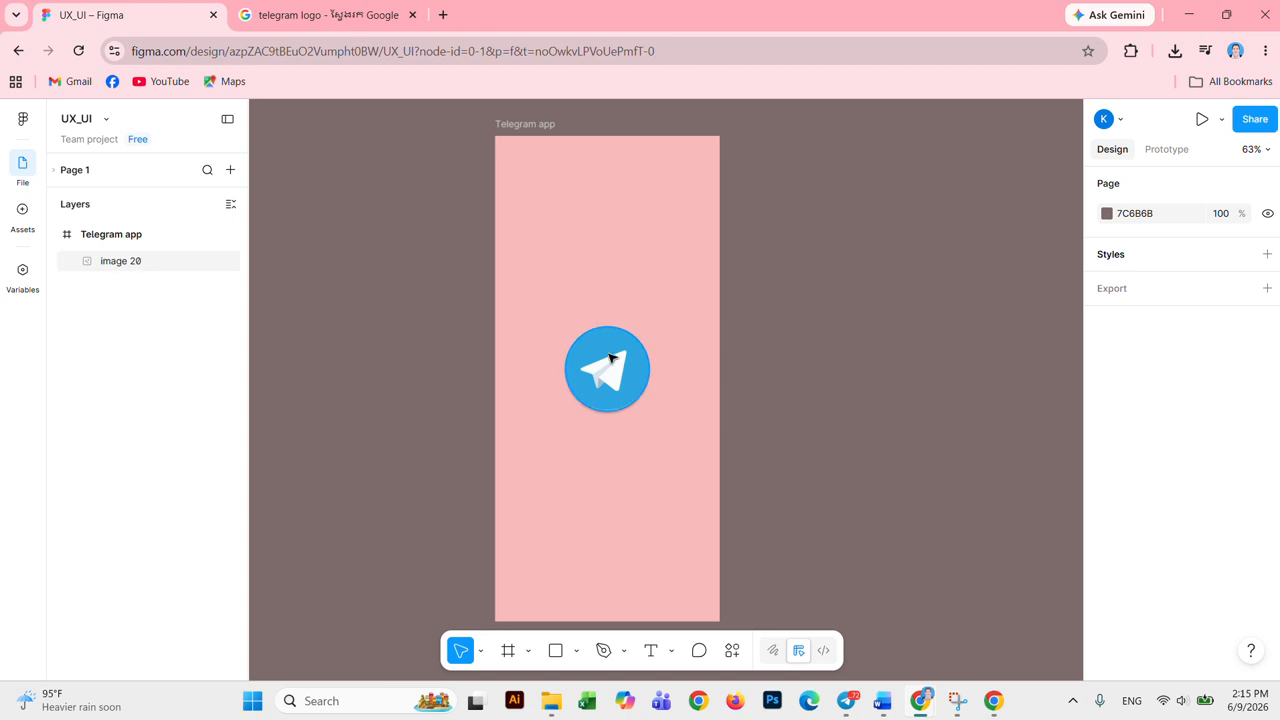
right_click(588, 278)
click(566, 468)
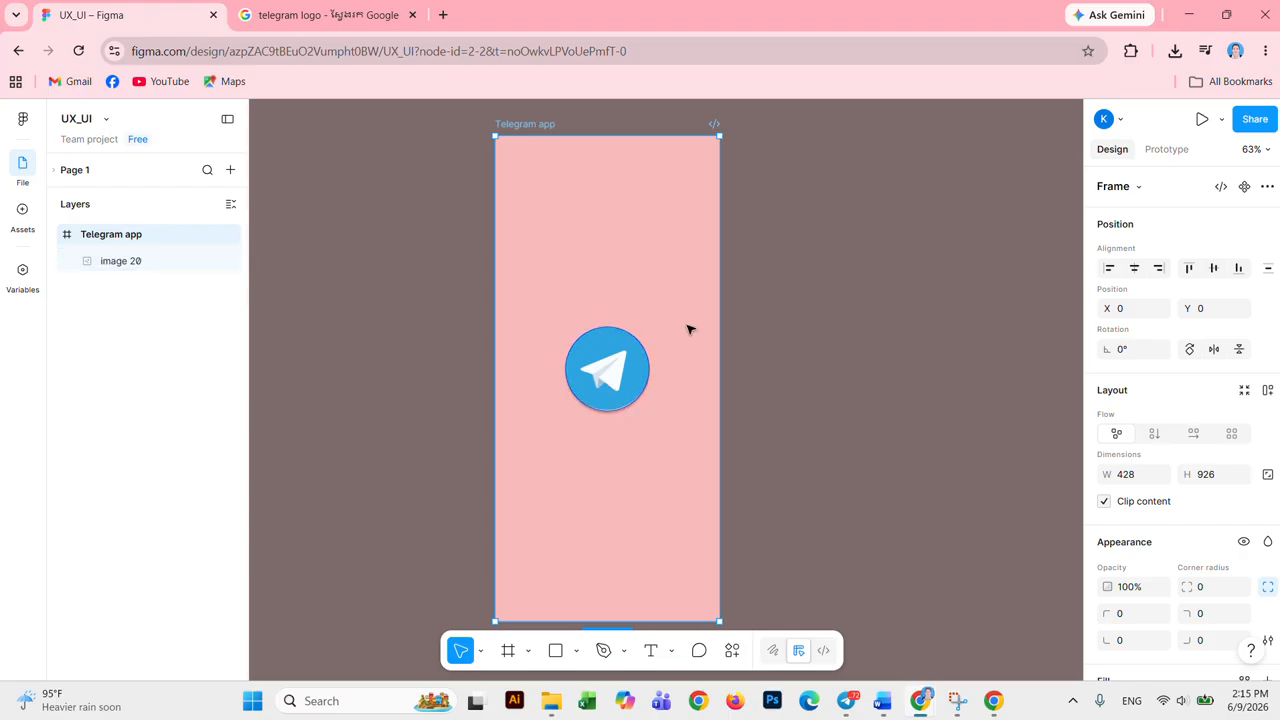
click(640, 381)
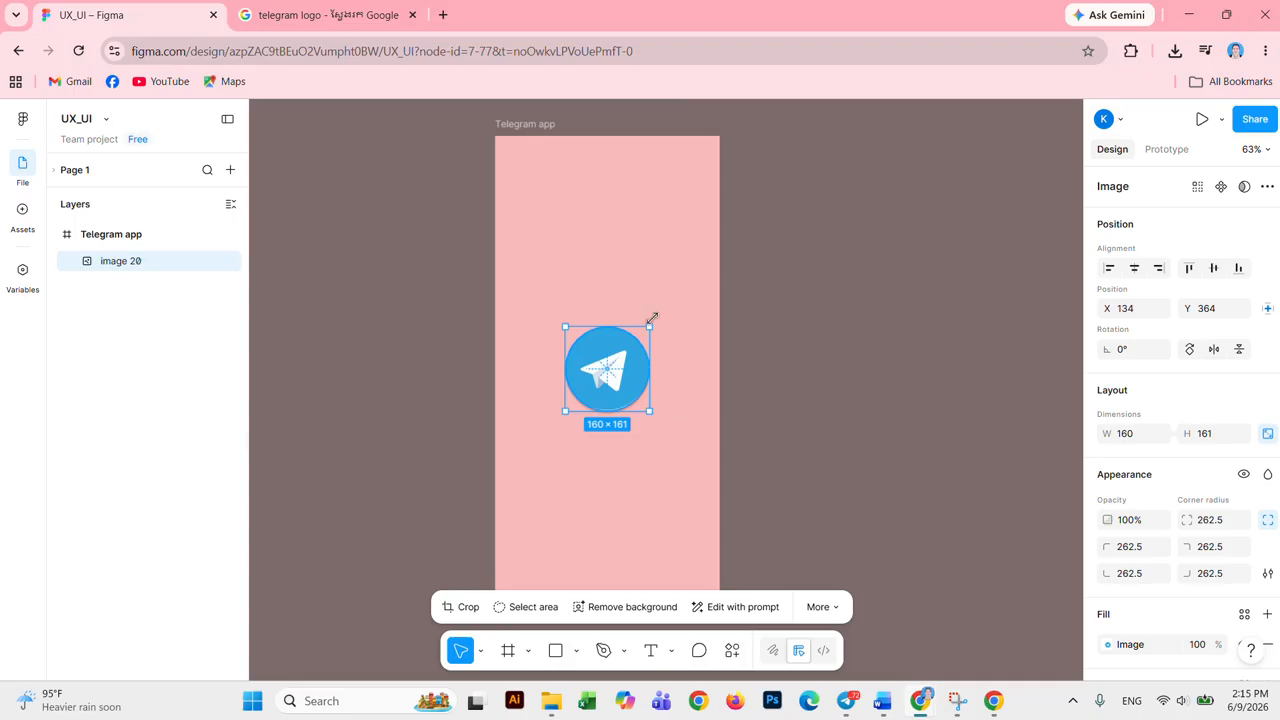
click(654, 284)
click(626, 373)
drag(634, 374, 630, 288)
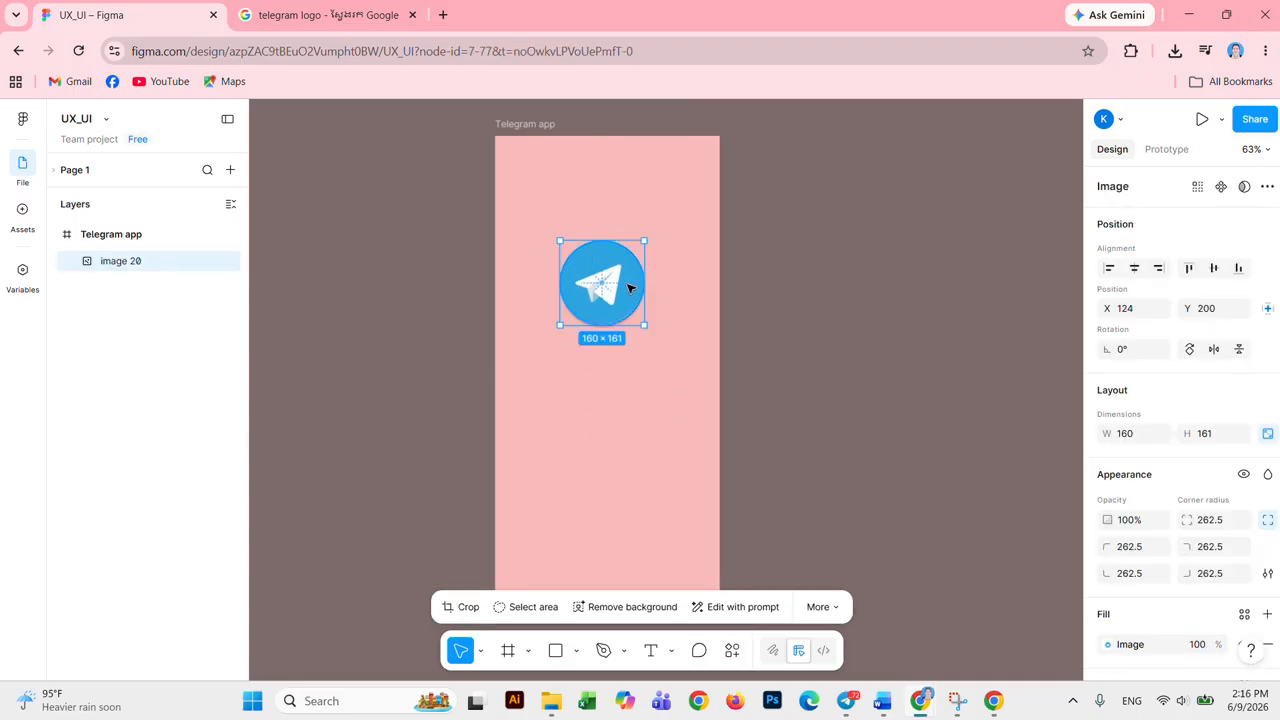
Step: Align the logo's horizontal and vertical centres to the frame, placing it at X 134, Y 383
click(638, 407)
click(621, 296)
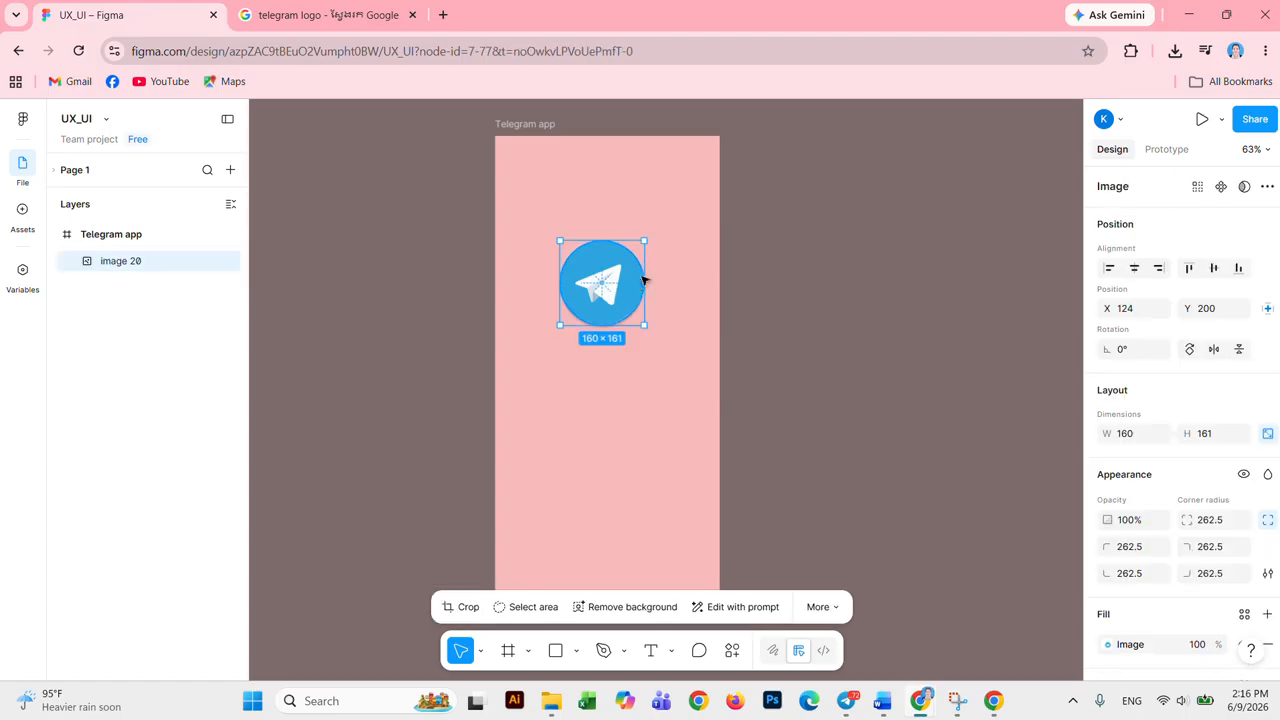
click(1135, 276)
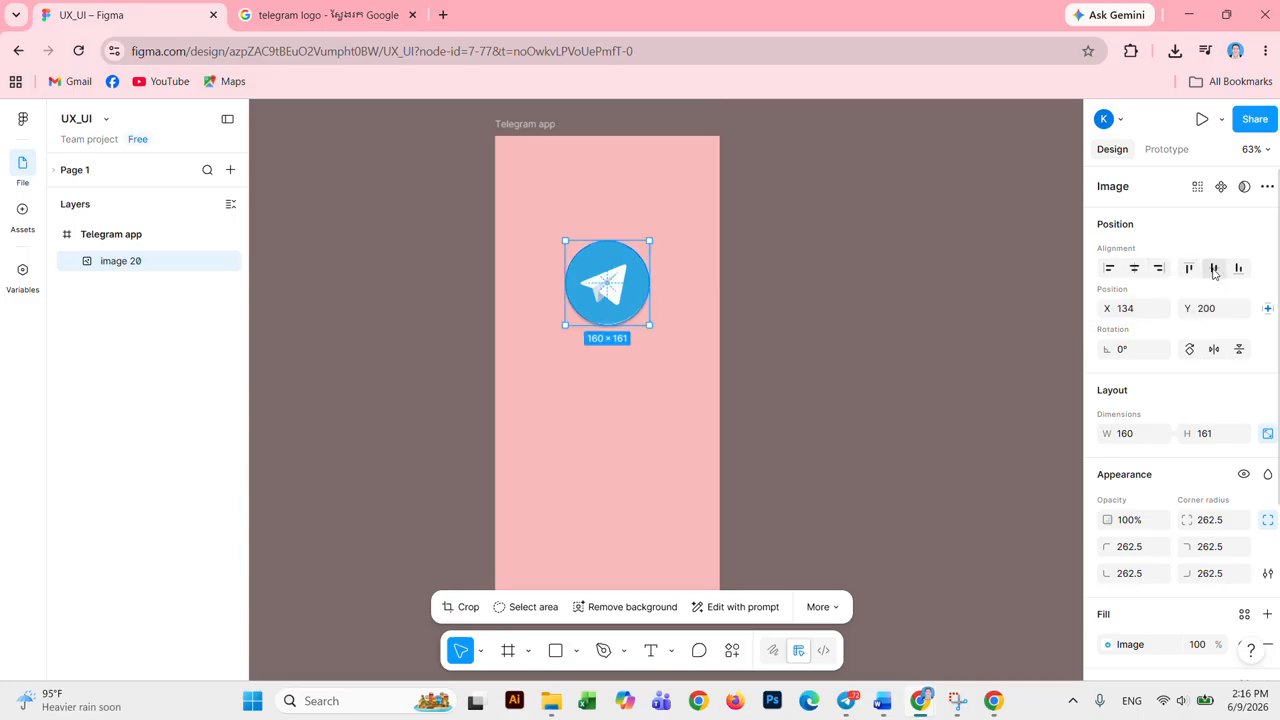
click(1214, 270)
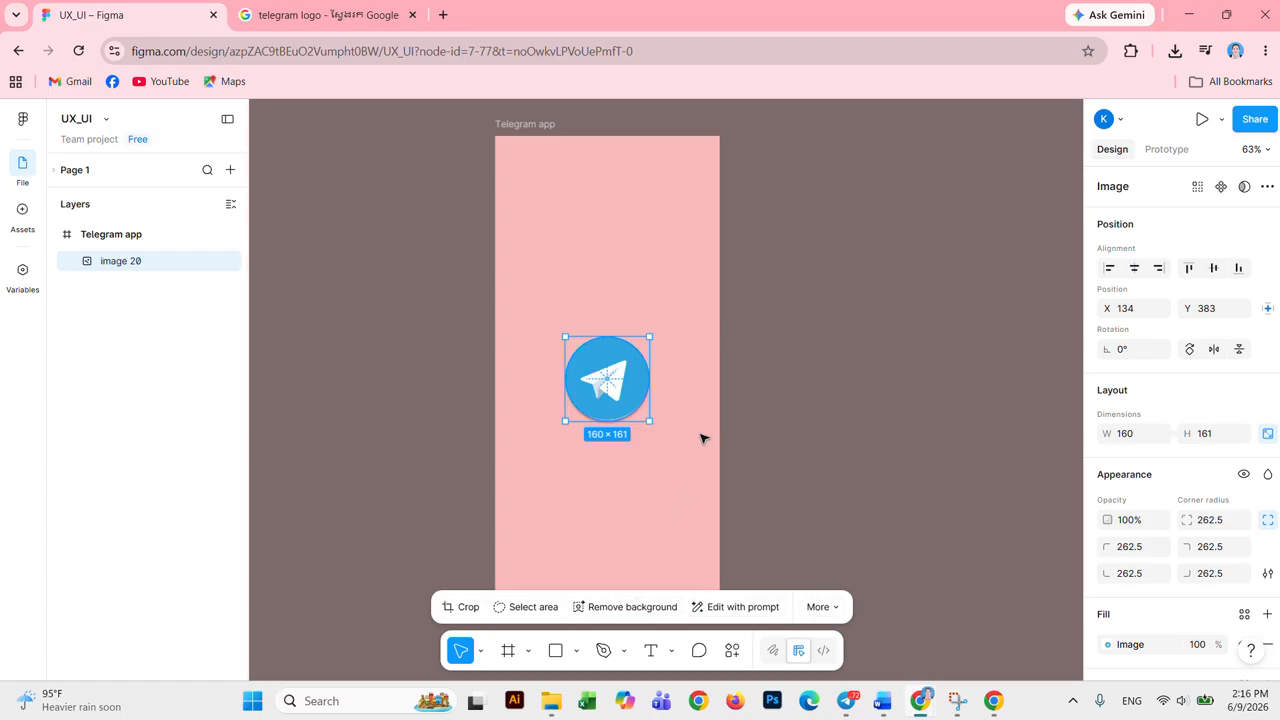
click(636, 488)
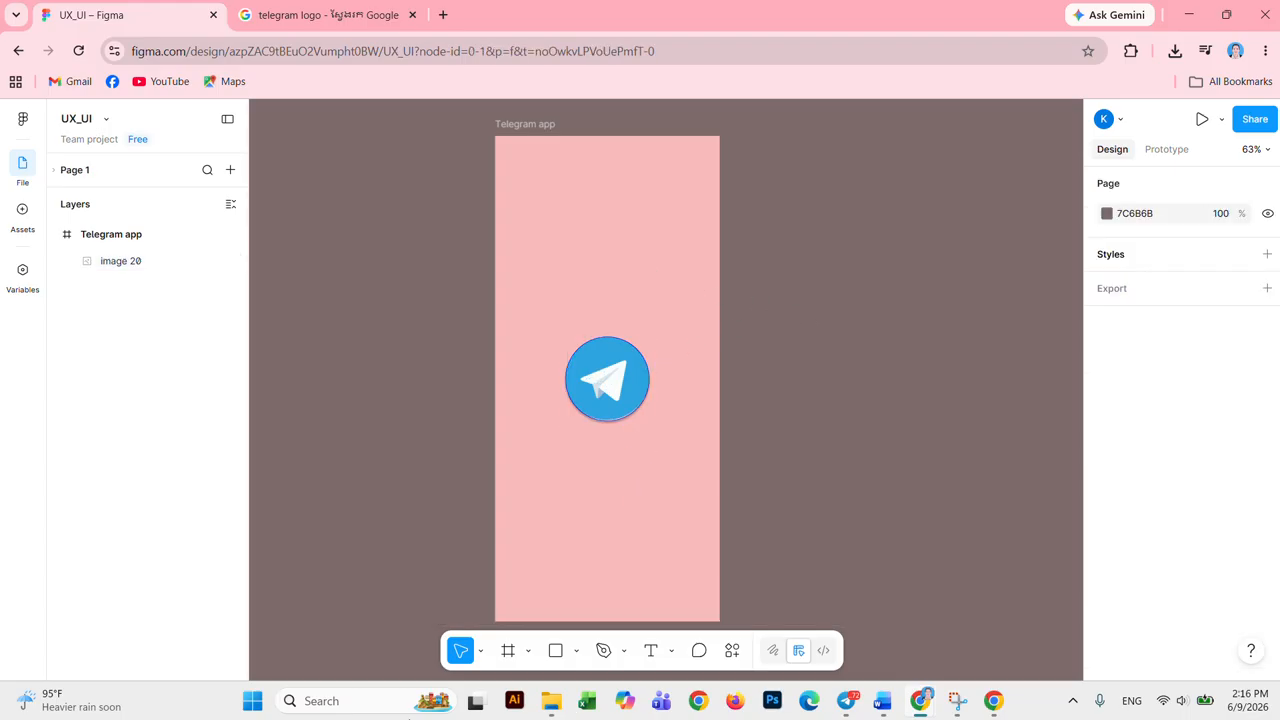
click(551, 708)
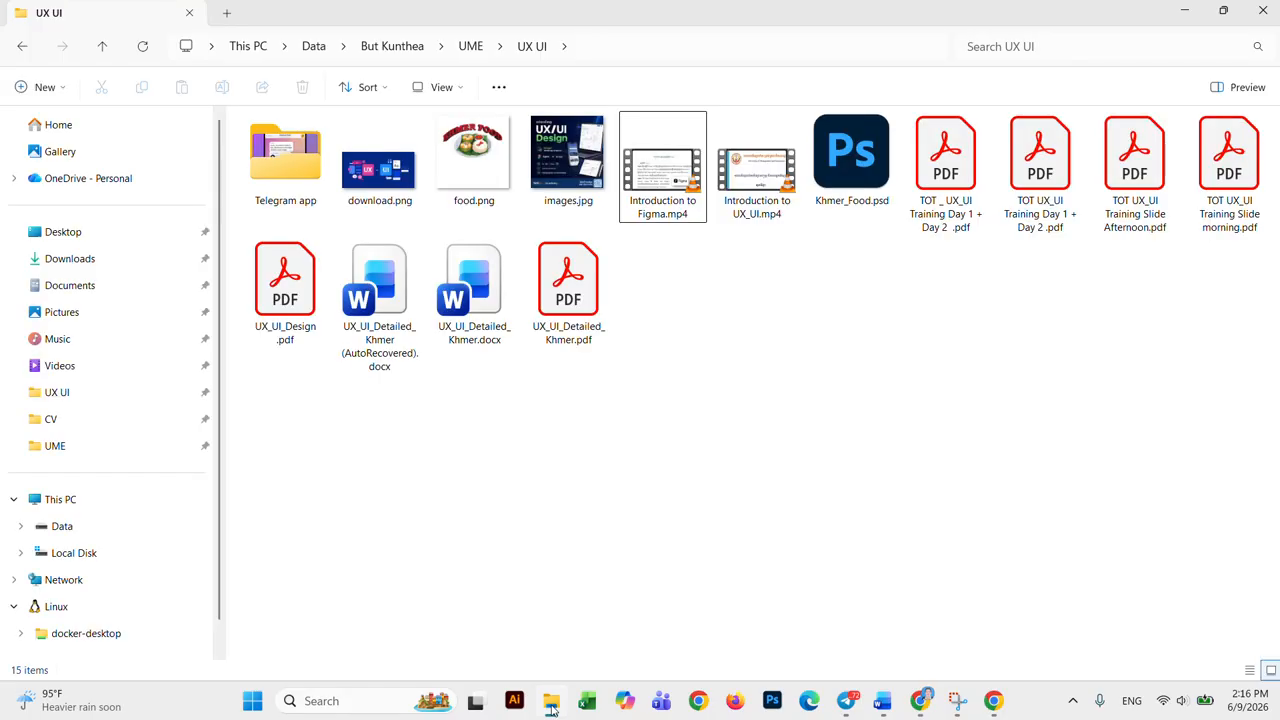
click(551, 708)
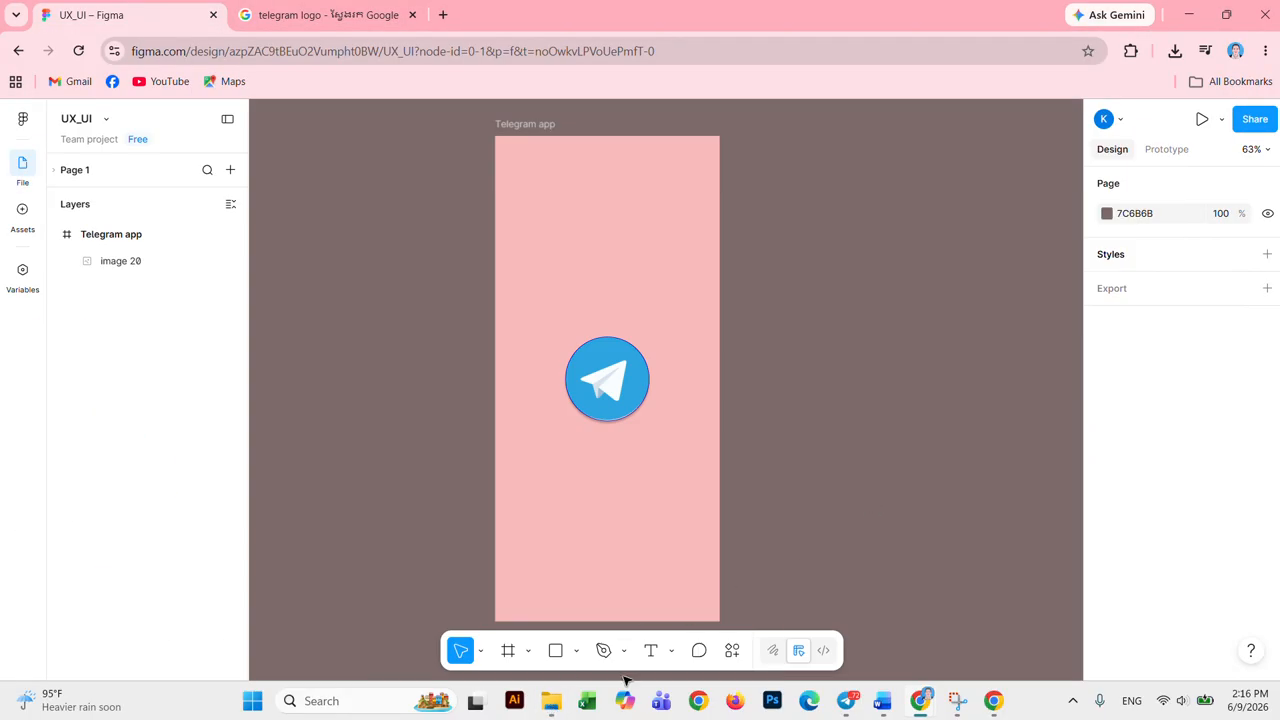
click(553, 705)
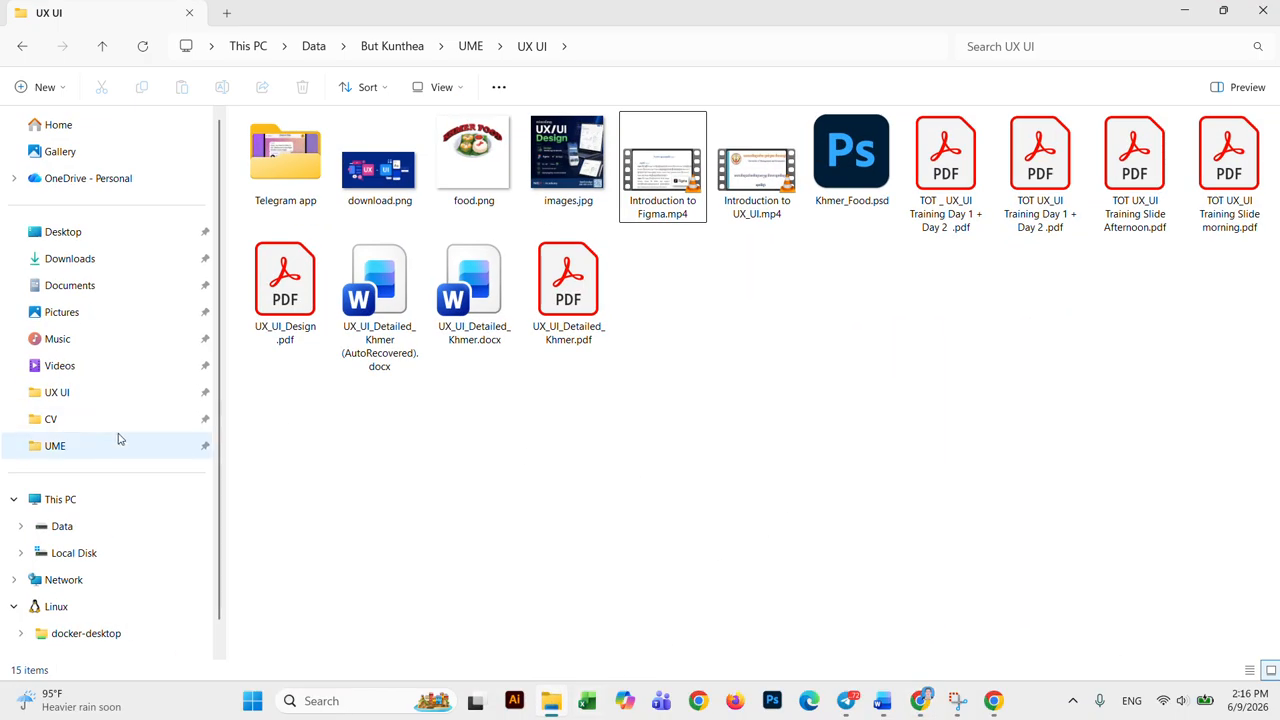
click(113, 400)
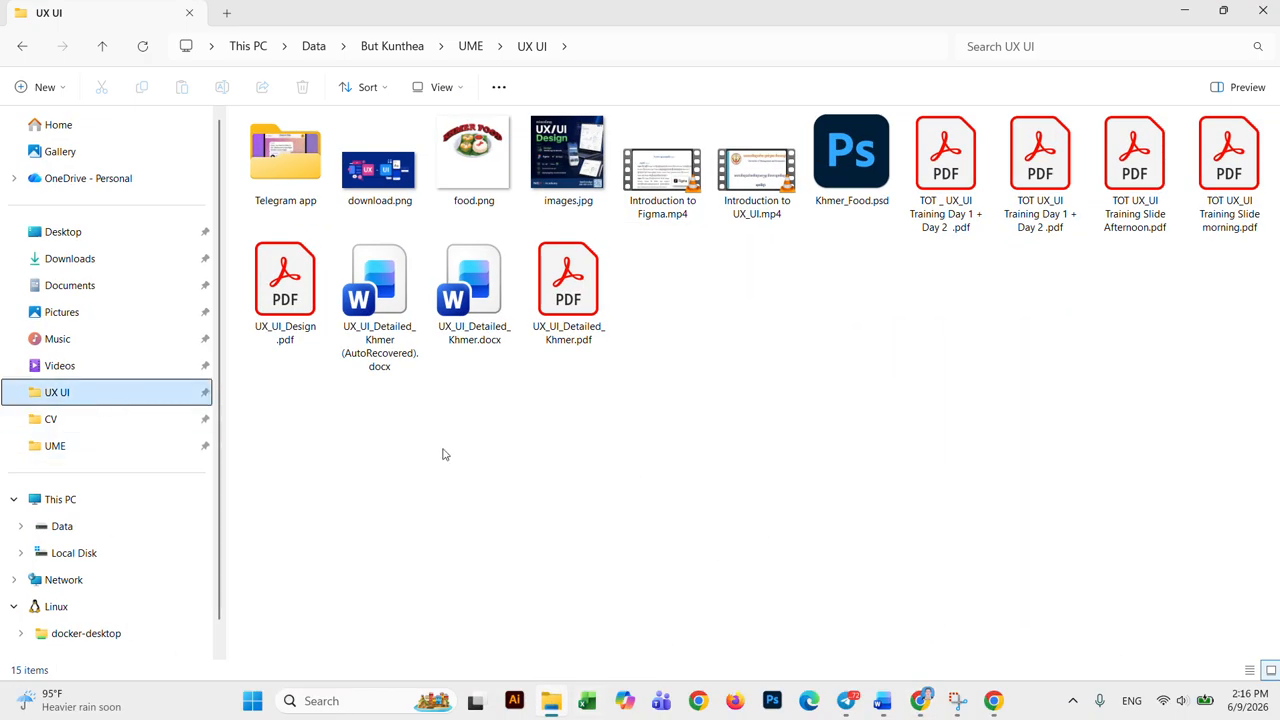
double_click(285, 160)
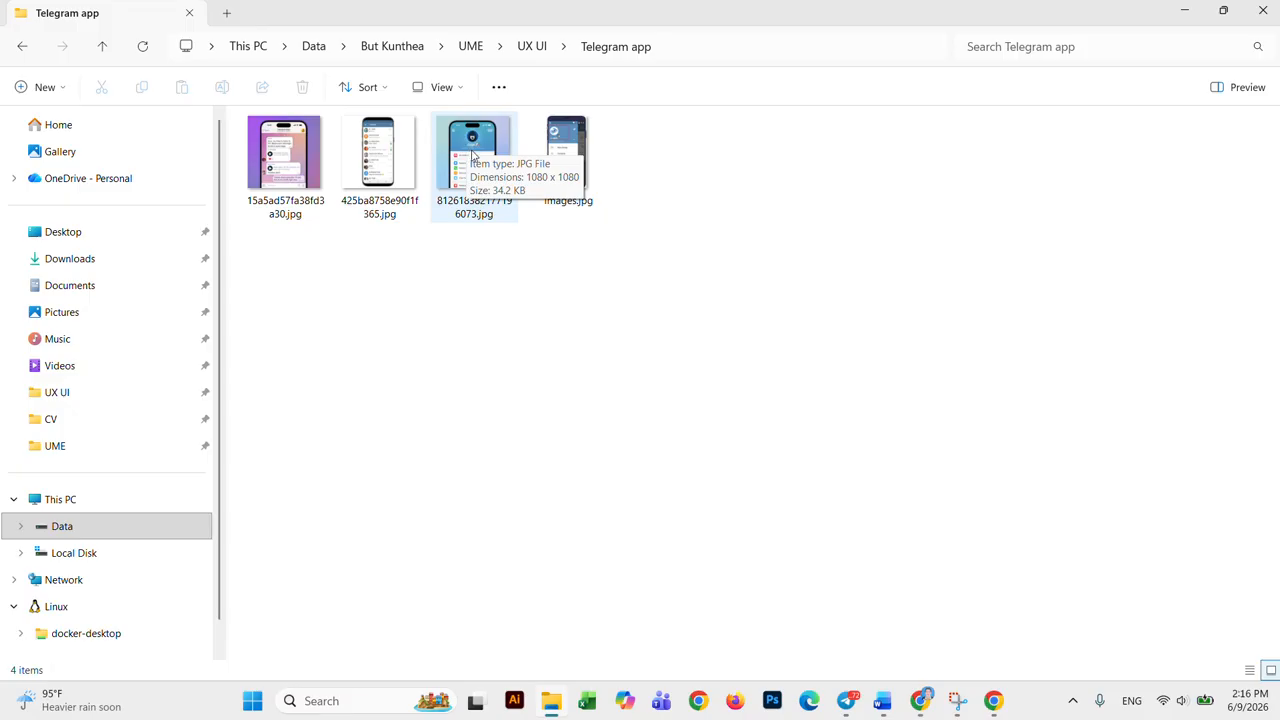
click(567, 155)
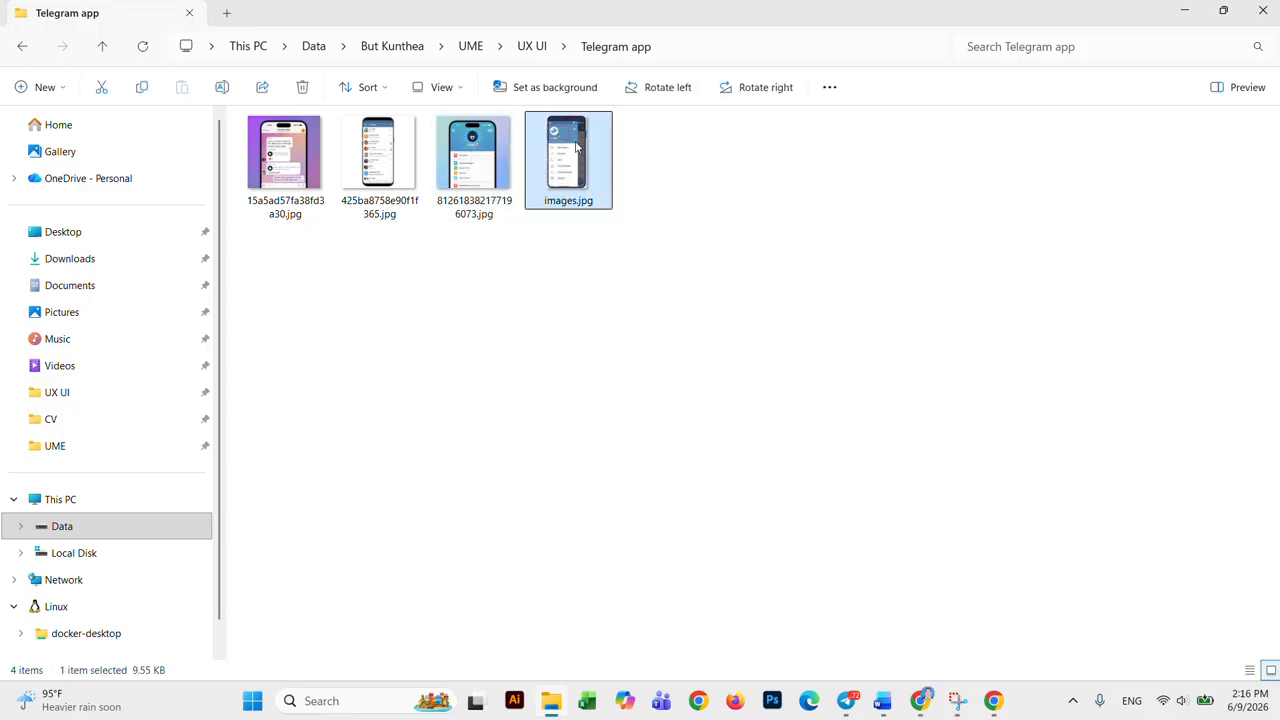
click(826, 286)
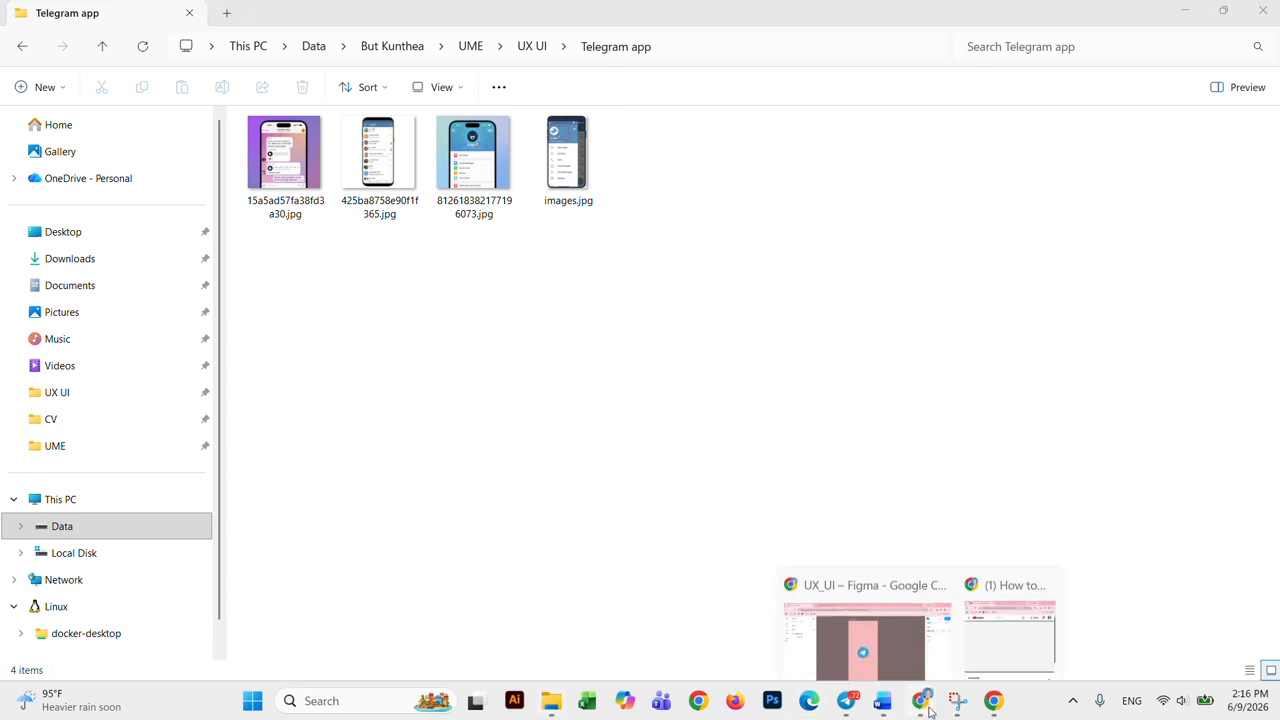
mouse_move(922, 706)
click(912, 637)
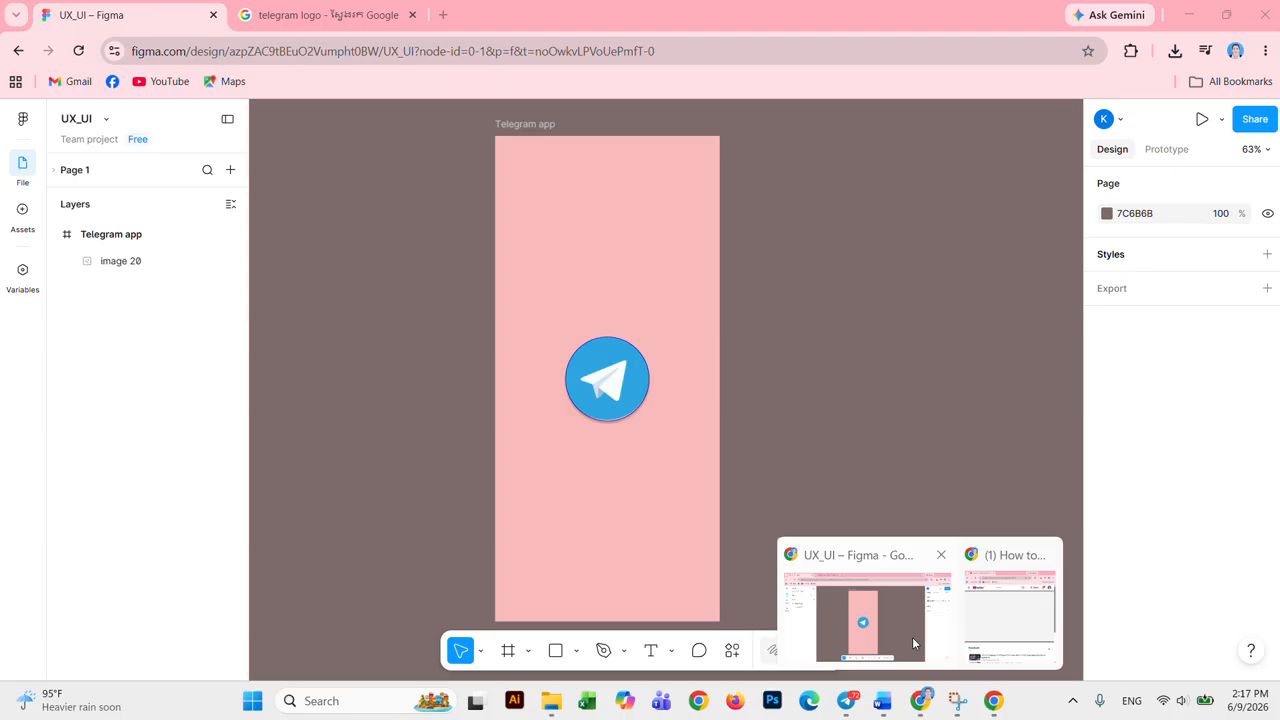
Step: Search Google Images for 'telegram login' and copy the 'Your phone' login screenshot
click(350, 22)
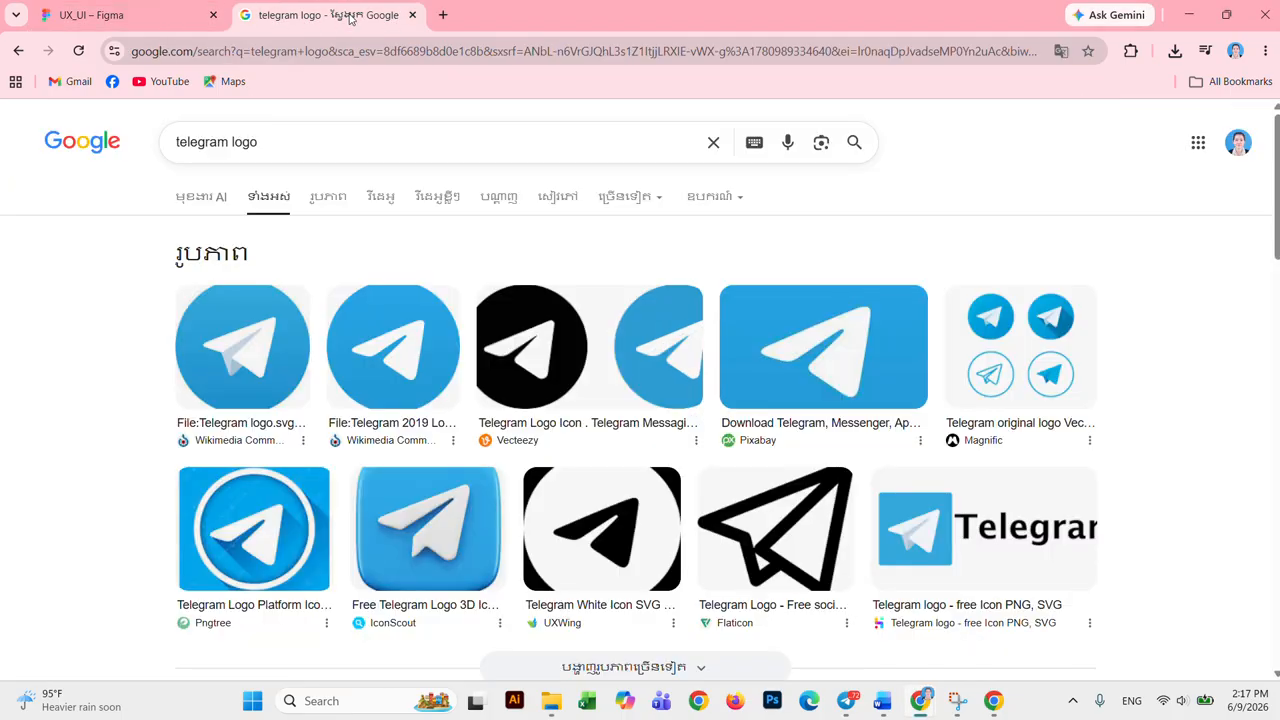
click(325, 147)
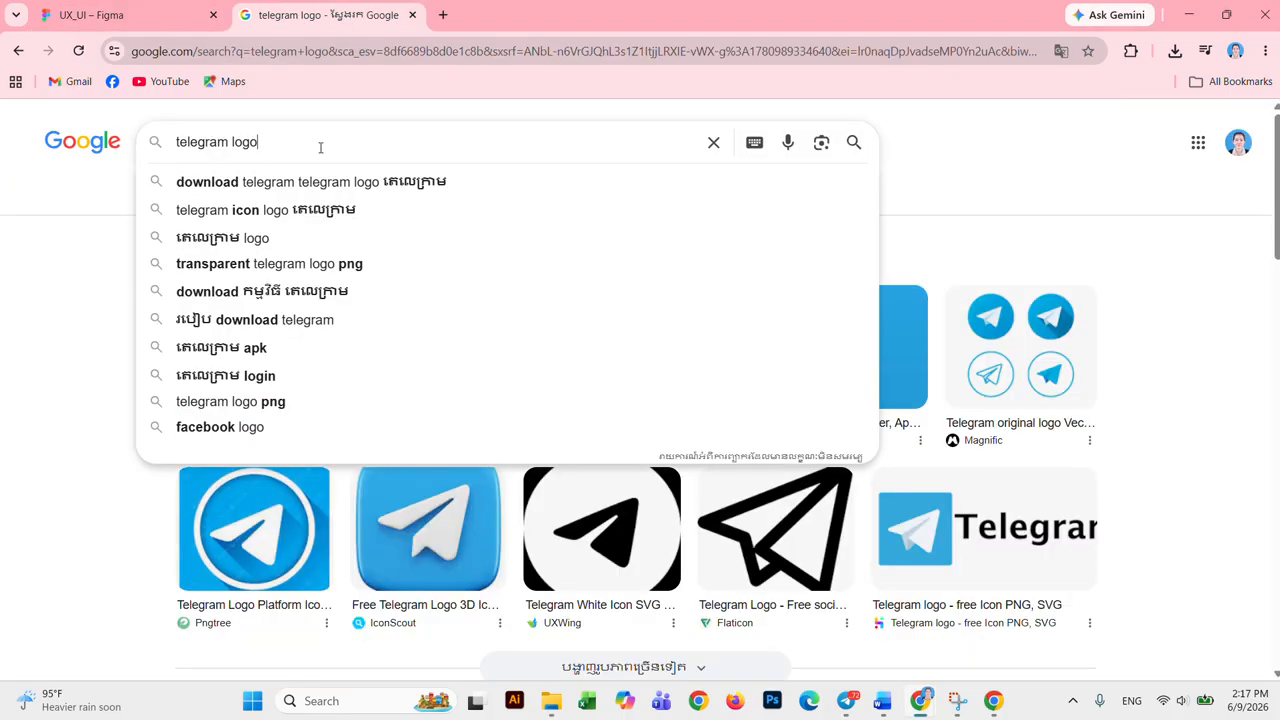
key(BackSpace)
key(BackSpace)
key(BackSpace)
key(BackSpace)
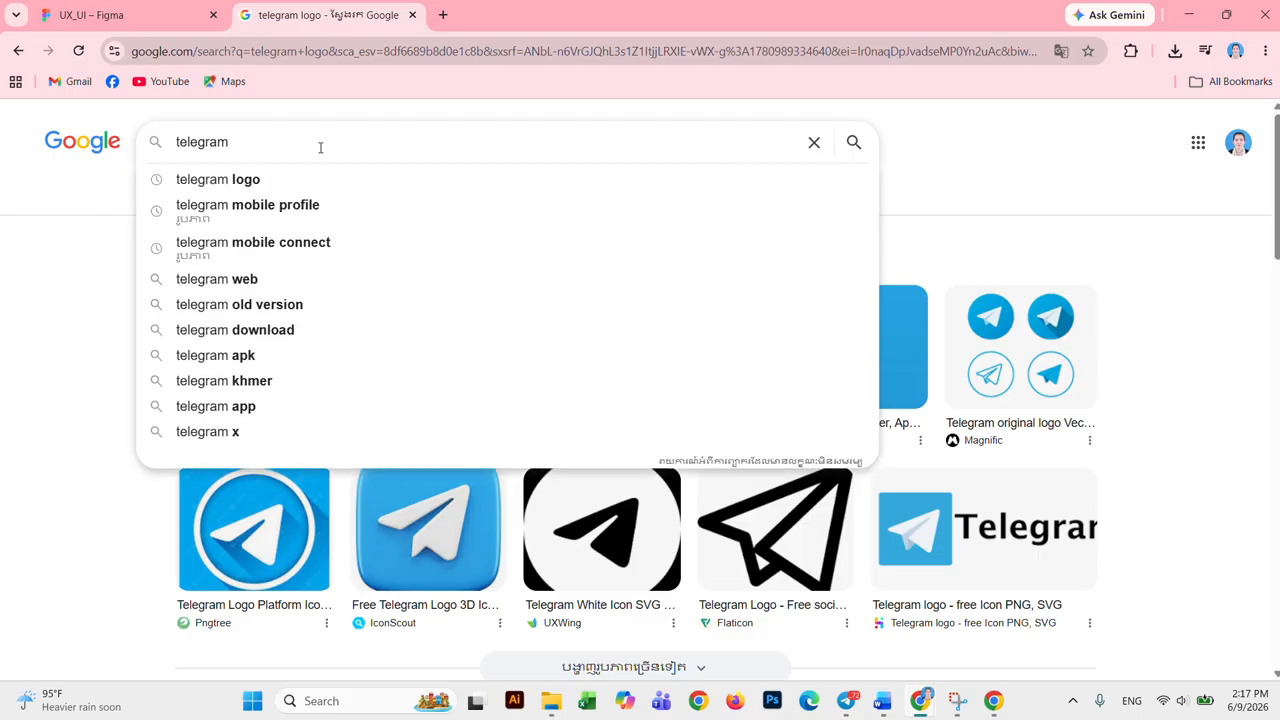
text(logi)
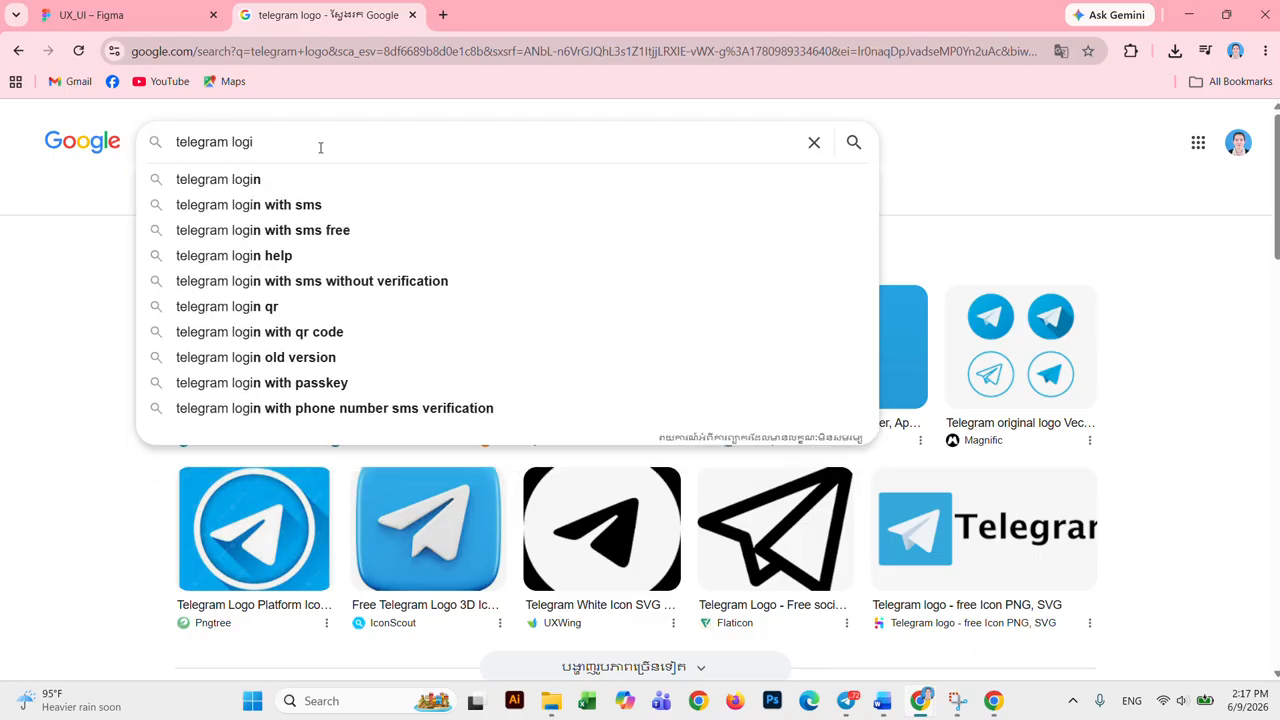
text(n)
key(Return)
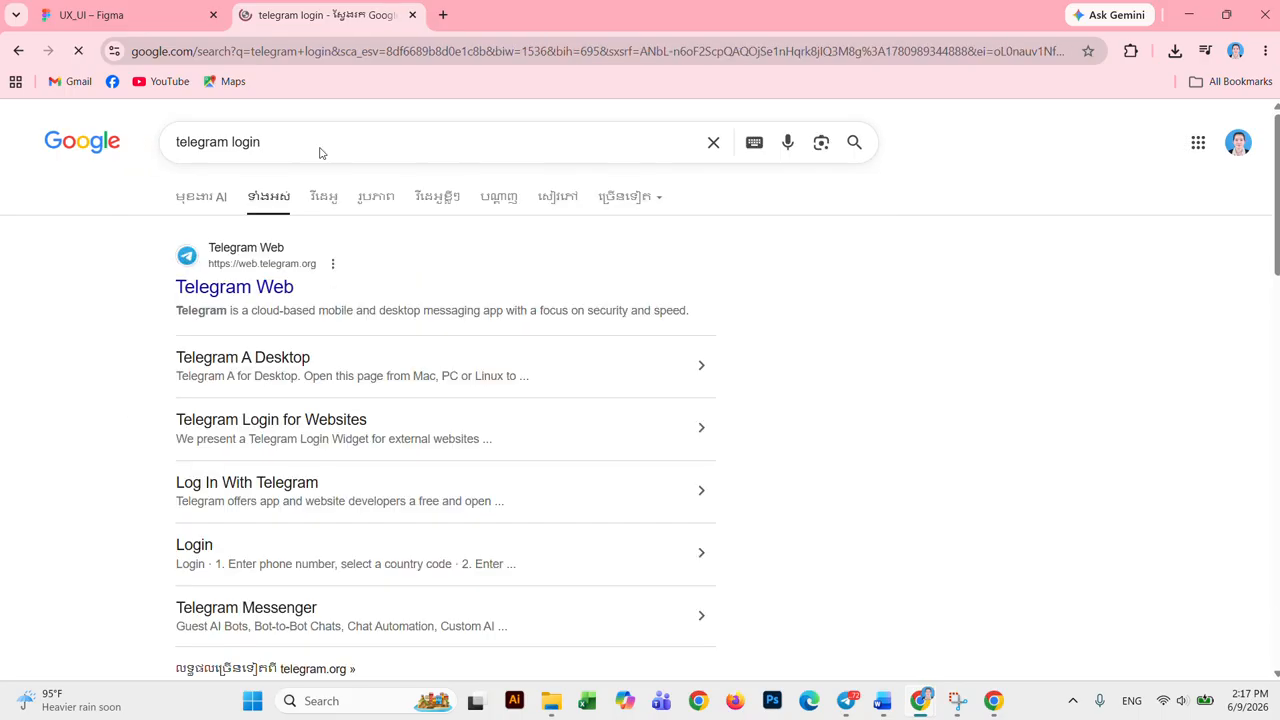
click(372, 199)
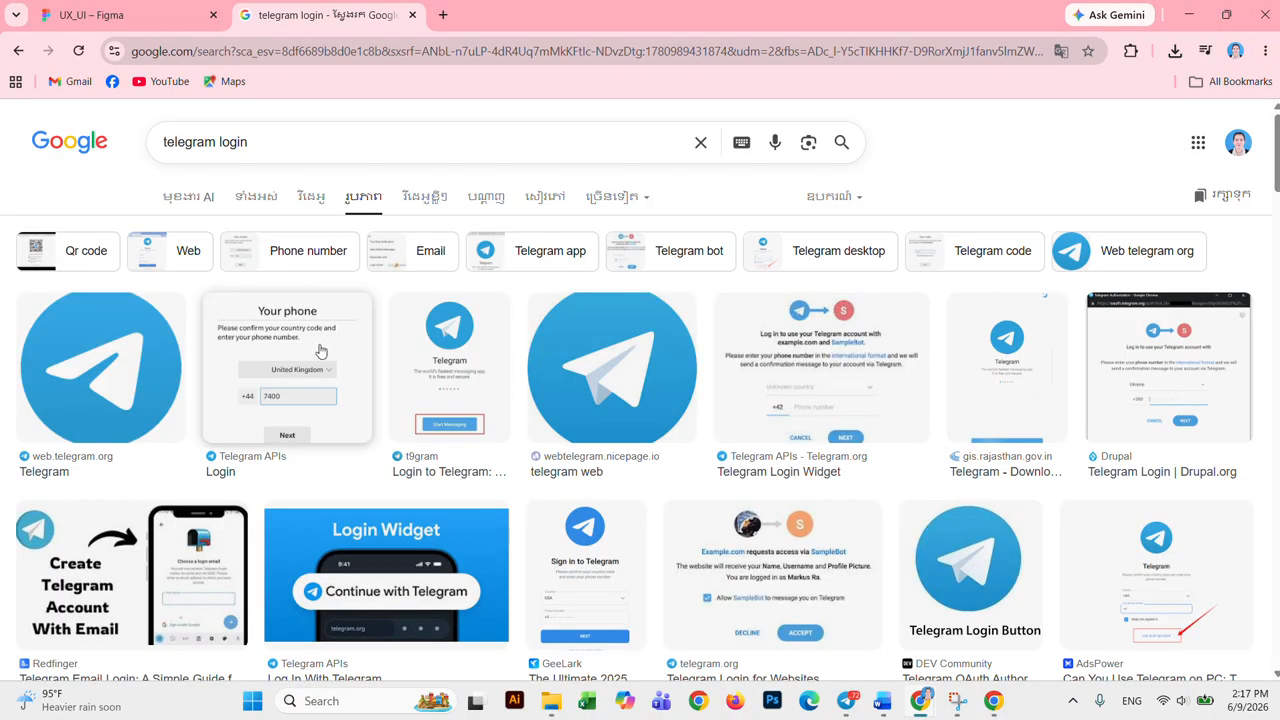
click(312, 347)
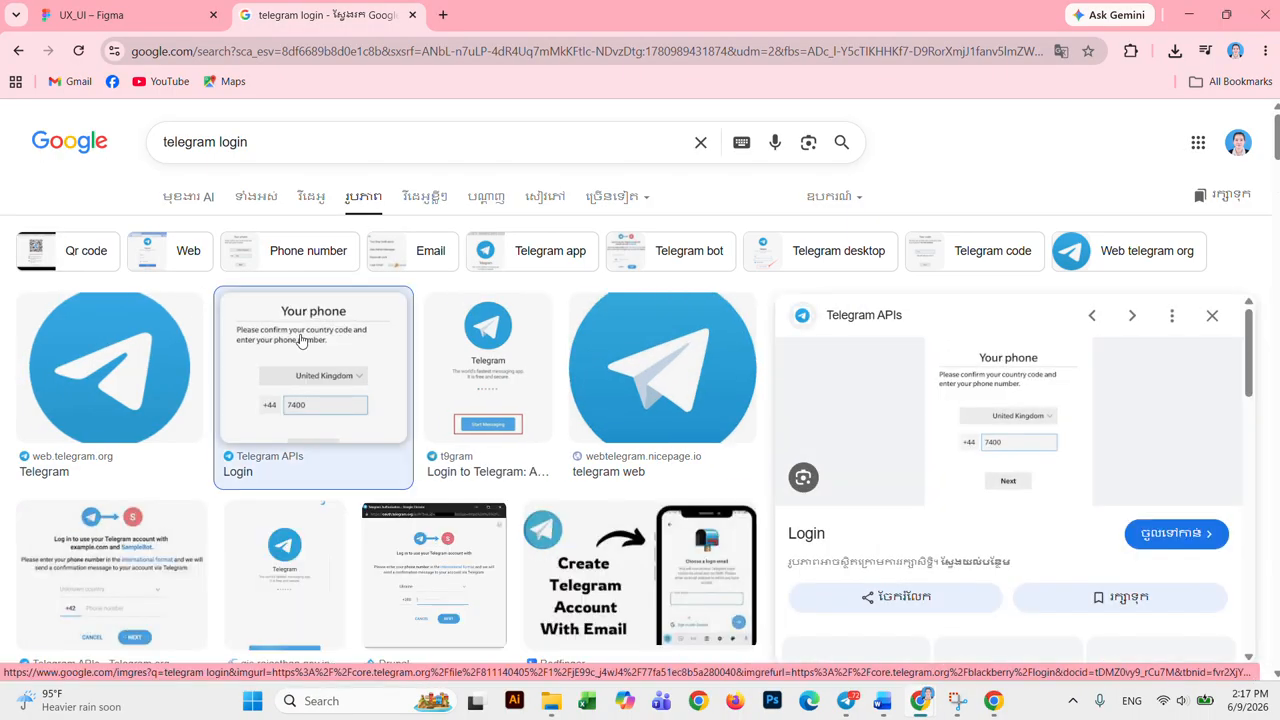
right_click(1018, 390)
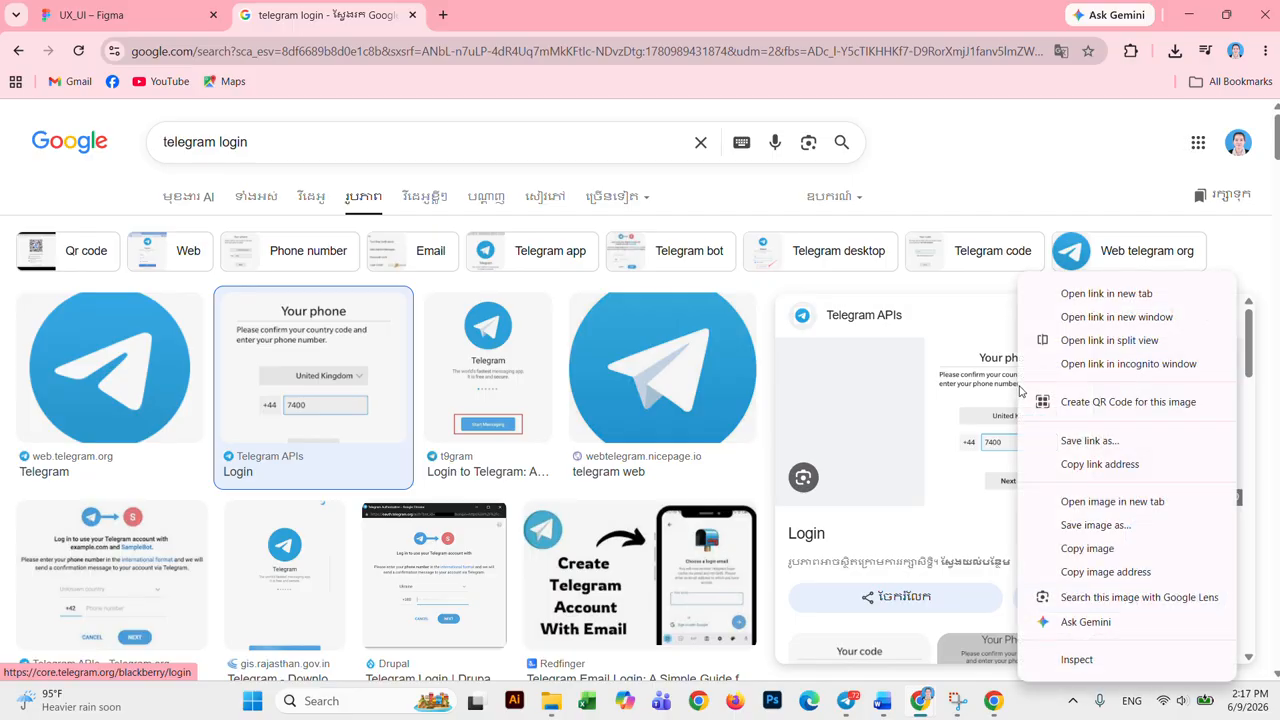
click(1060, 546)
click(150, 14)
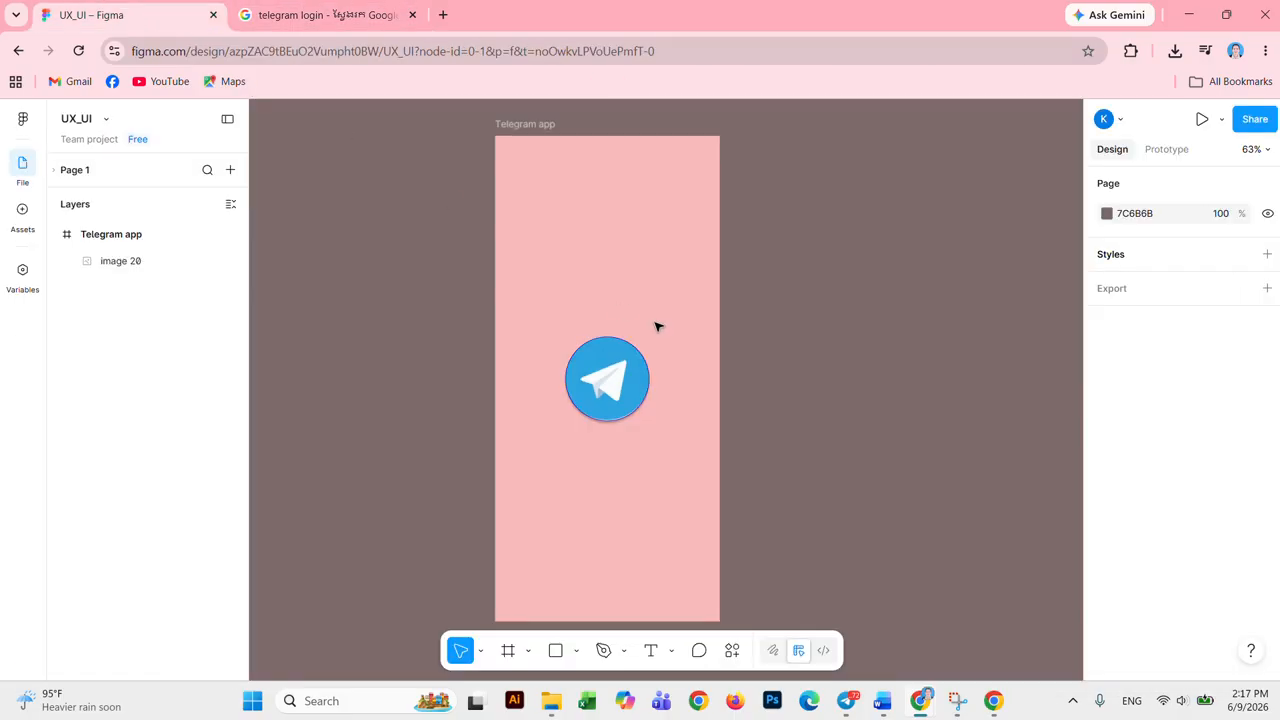
Step: Paste the 720 × 720 login screenshot onto the canvas, right of the pink frame
right_click(850, 271)
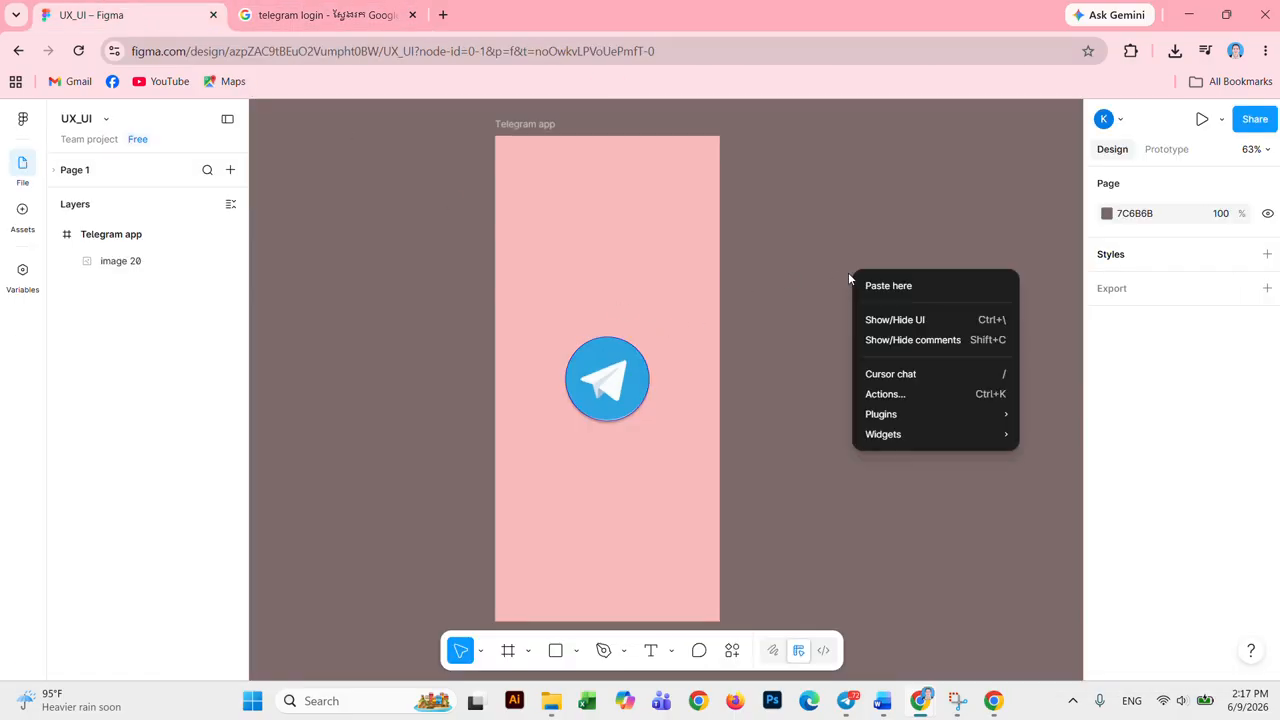
click(904, 287)
drag(991, 306, 812, 185)
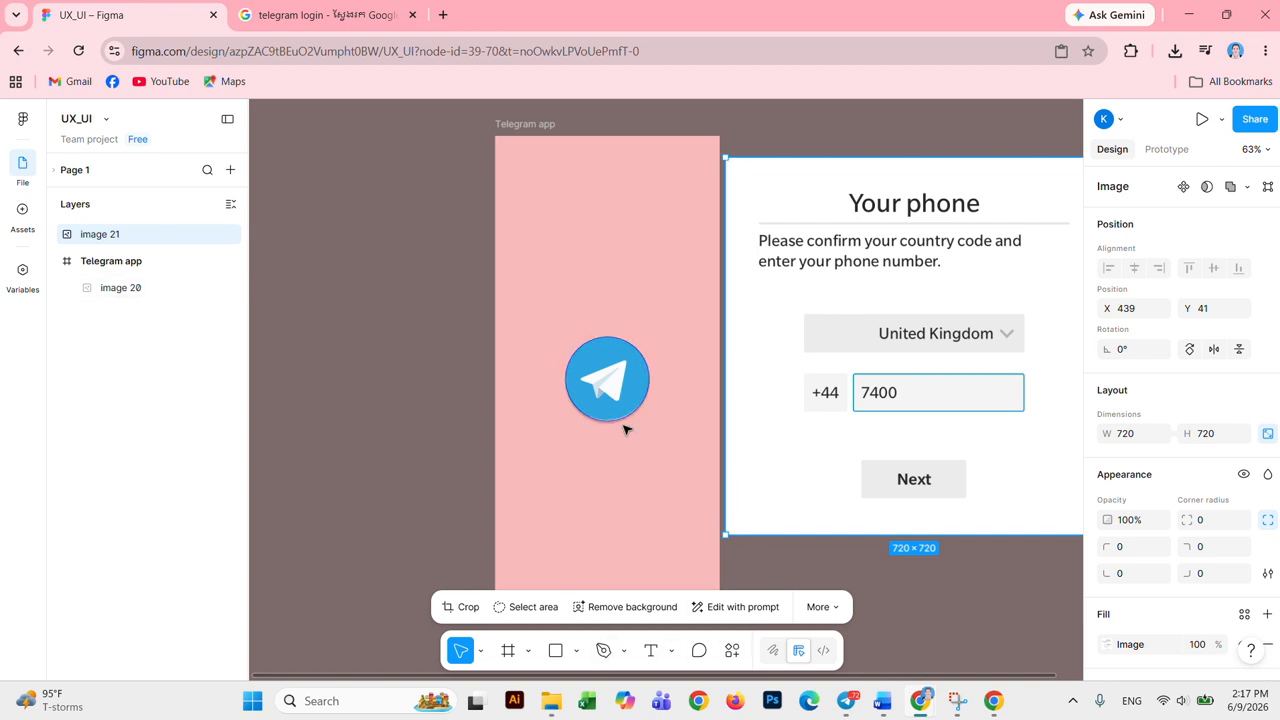
drag(674, 437, 468, 430)
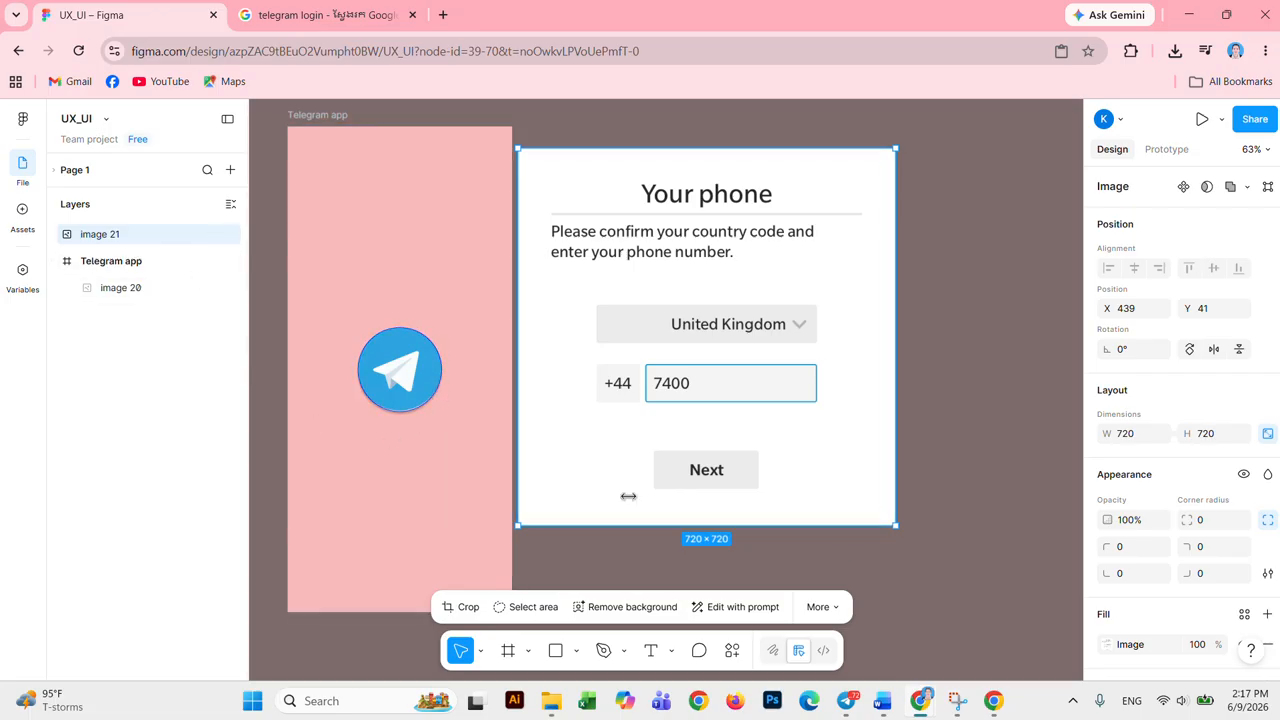
click(973, 461)
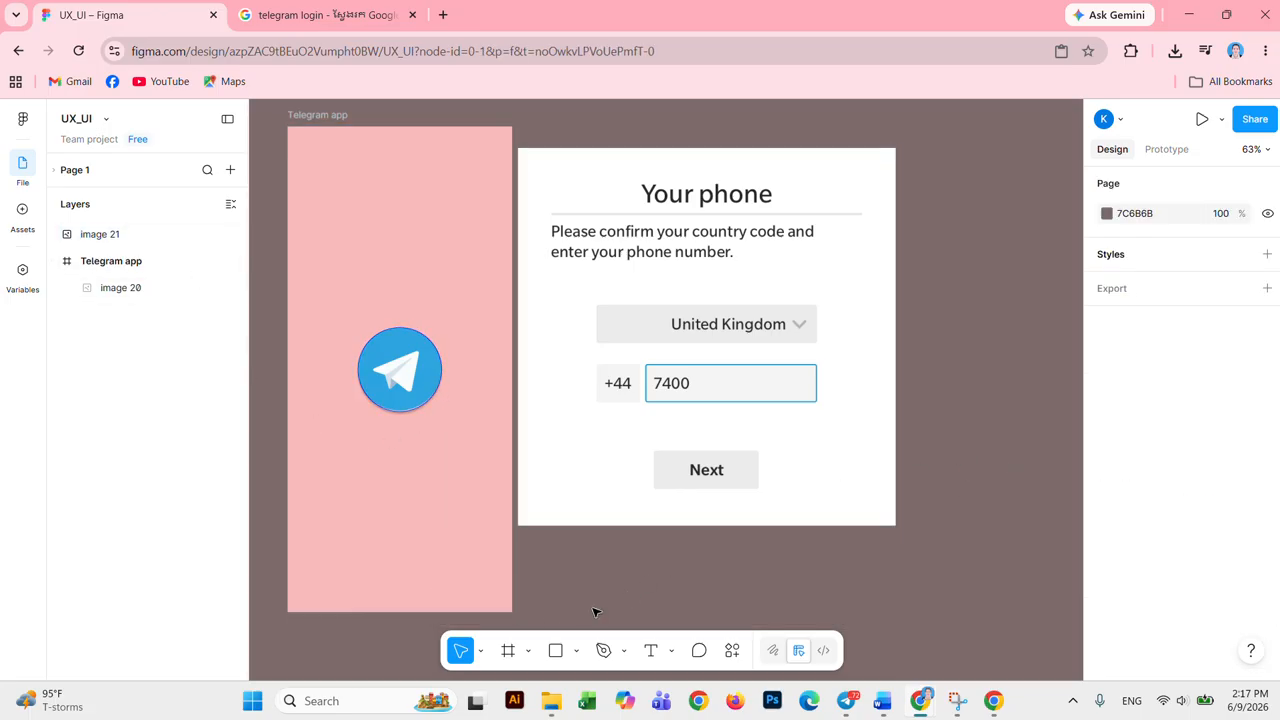
click(671, 457)
drag(803, 194, 940, 227)
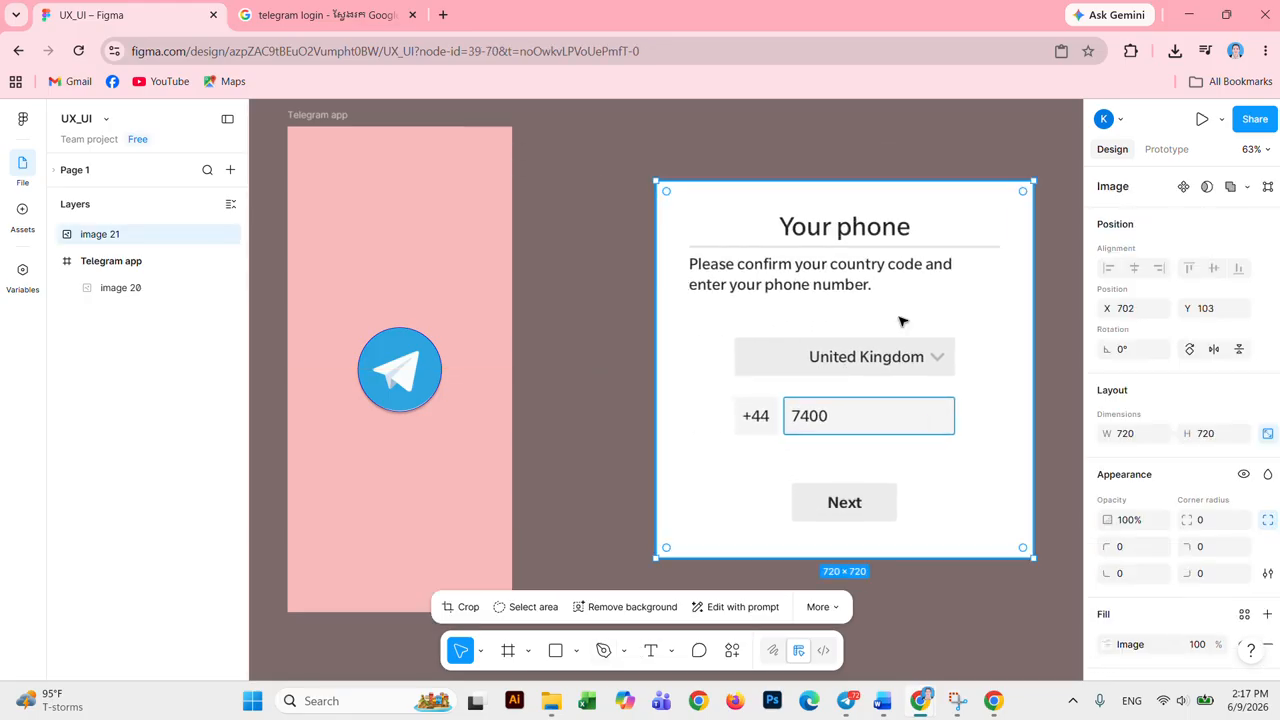
click(650, 651)
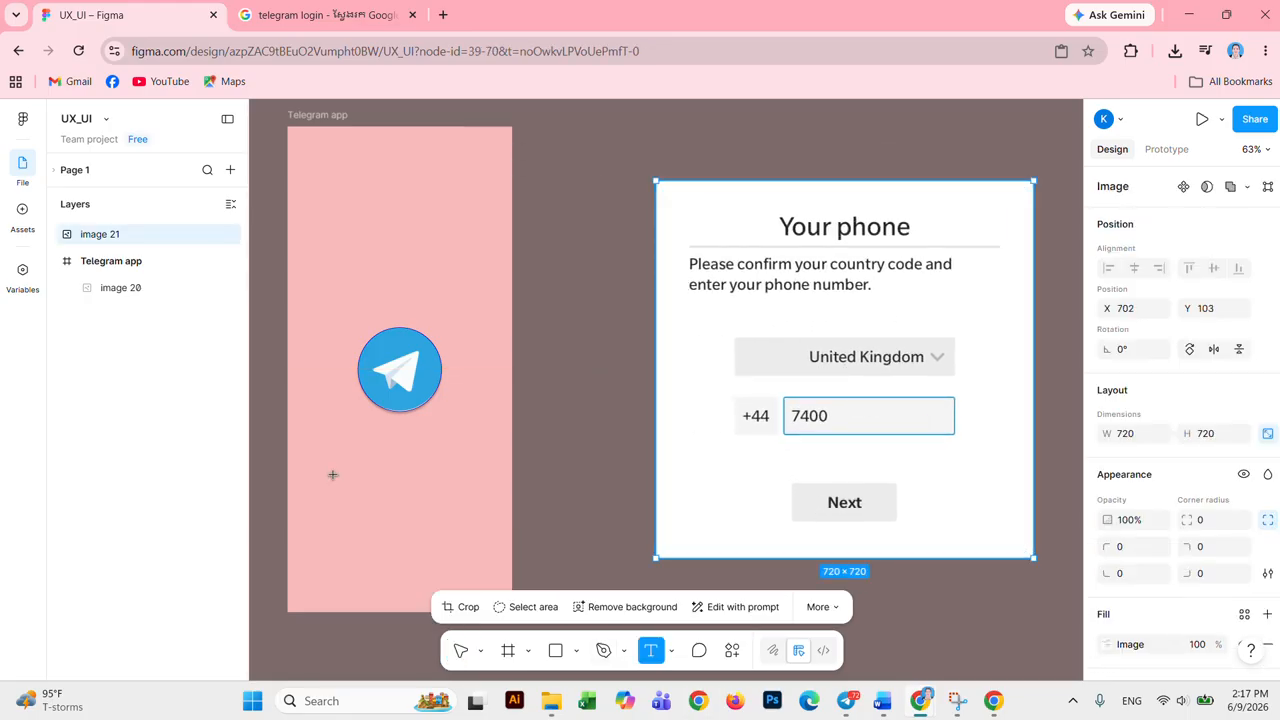
Step: Type a 'Telegram' label under the logo and move it lower in the pink frame
click(347, 422)
text(T)
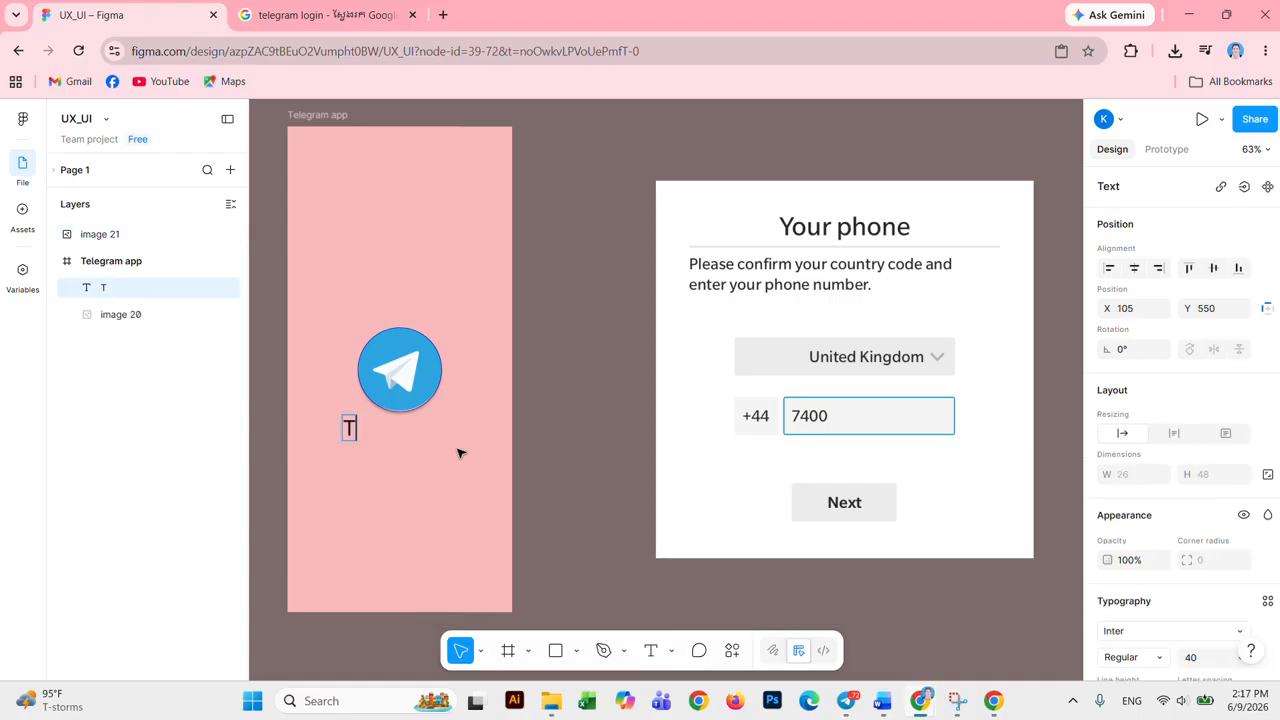
text(elep)
key(BackSpace)
text(garm)
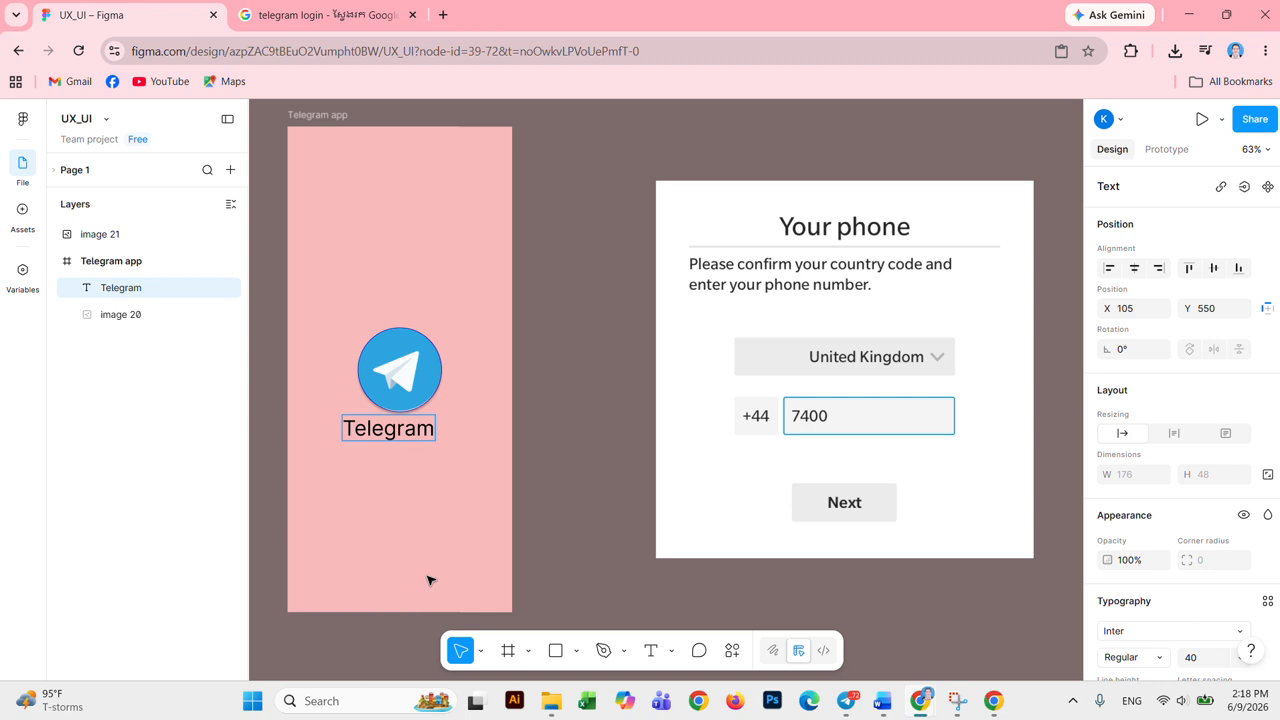
key(Escape)
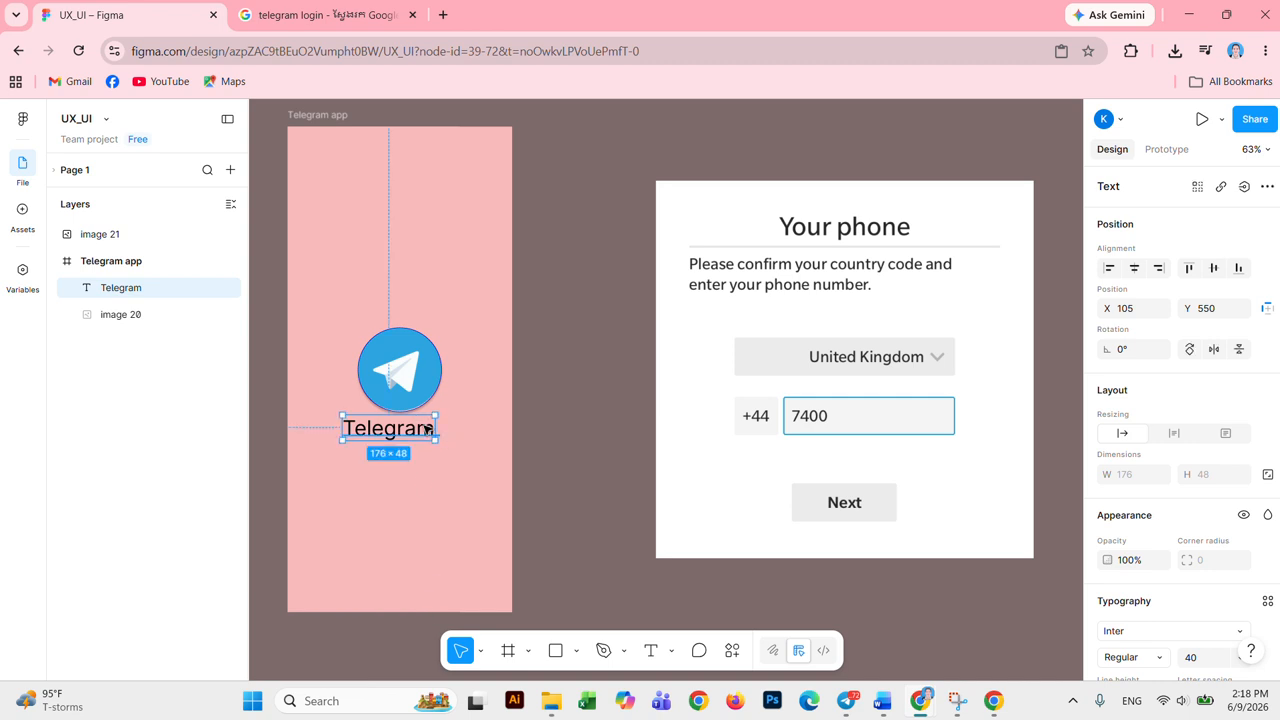
drag(429, 429, 431, 531)
click(576, 651)
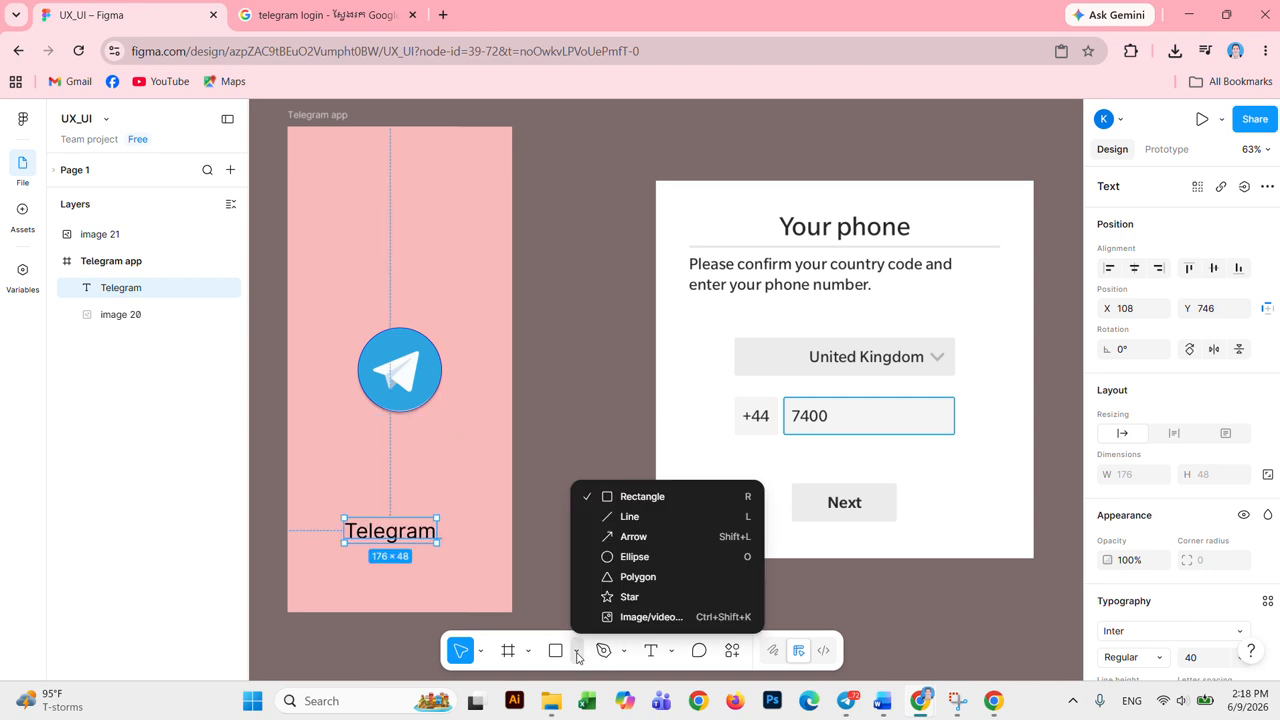
Step: Draw a rectangle under the logo and give it a corner radius of 20
click(631, 497)
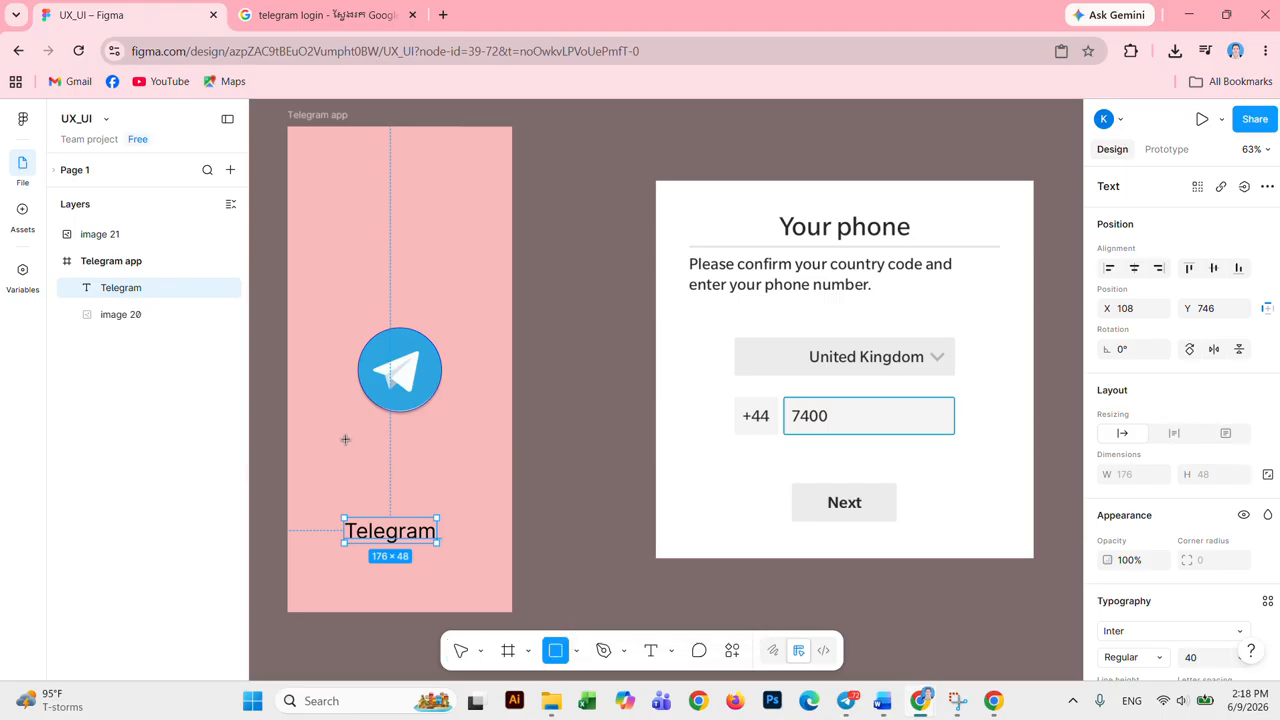
mouse_move(337, 423)
mouse_down()
mouse_move(443, 480)
mouse_move(466, 458)
mouse_move(420, 460)
mouse_up()
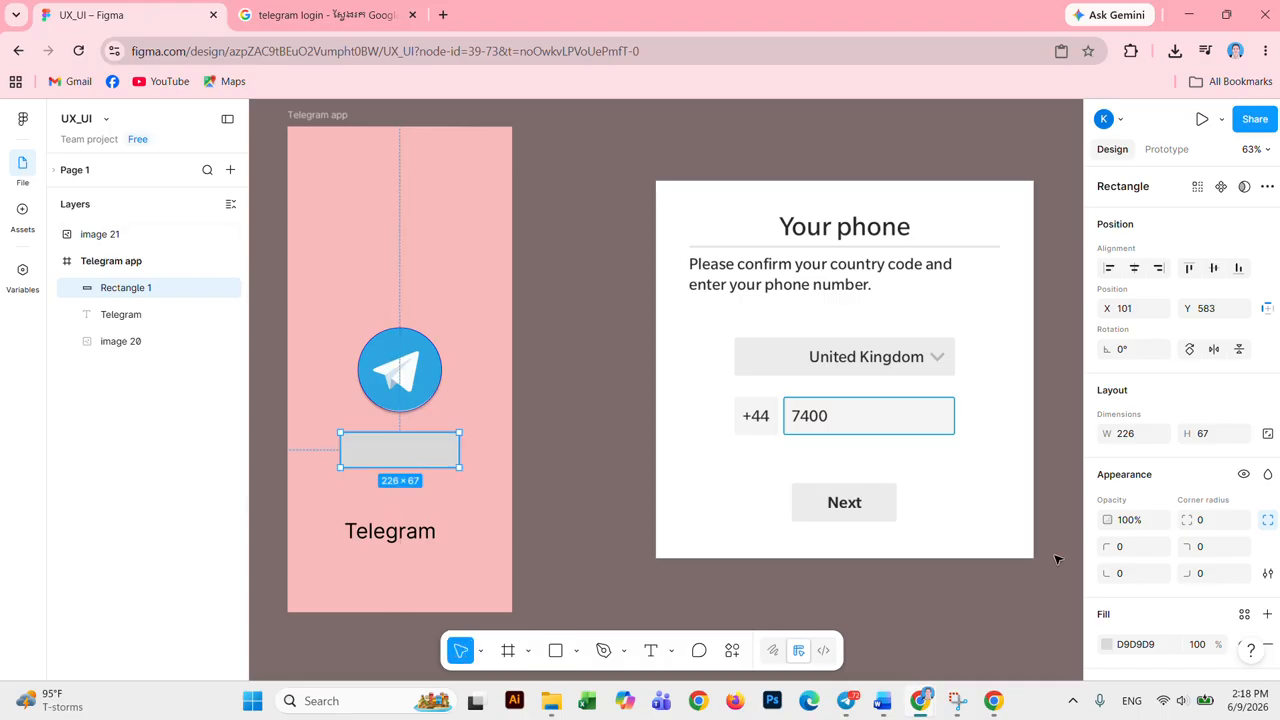
click(1211, 526)
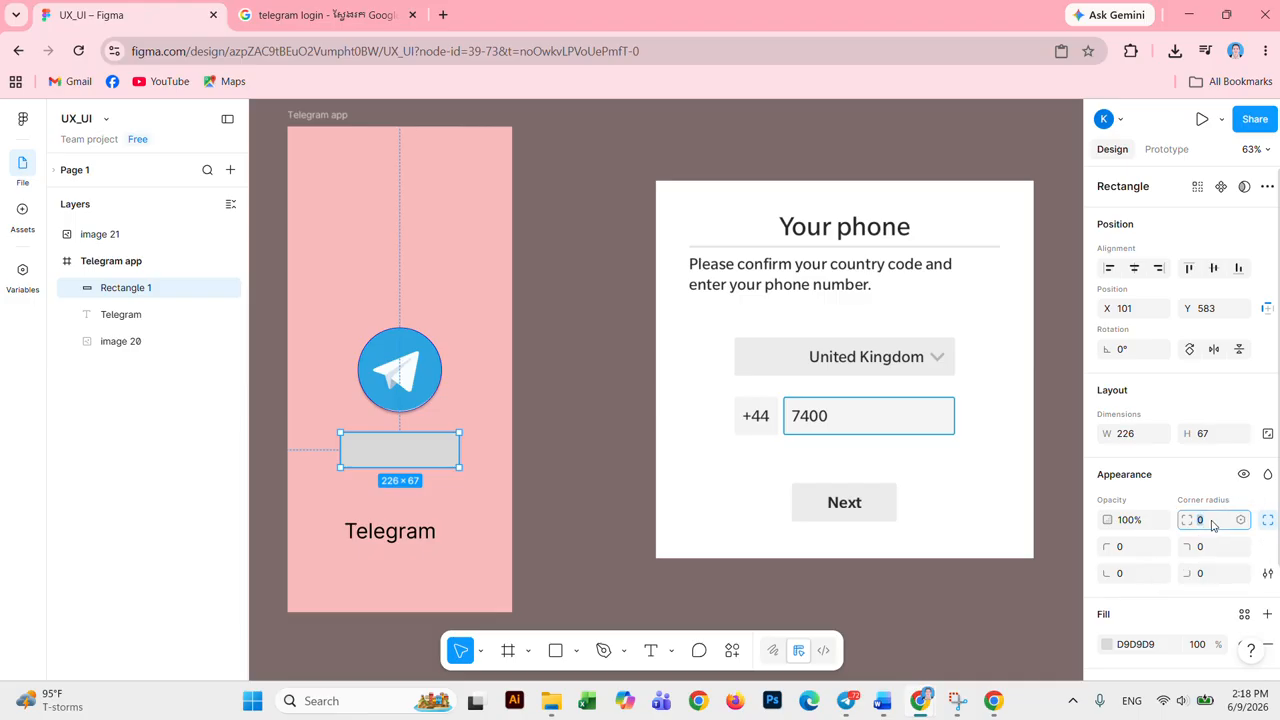
text(20)
key(Return)
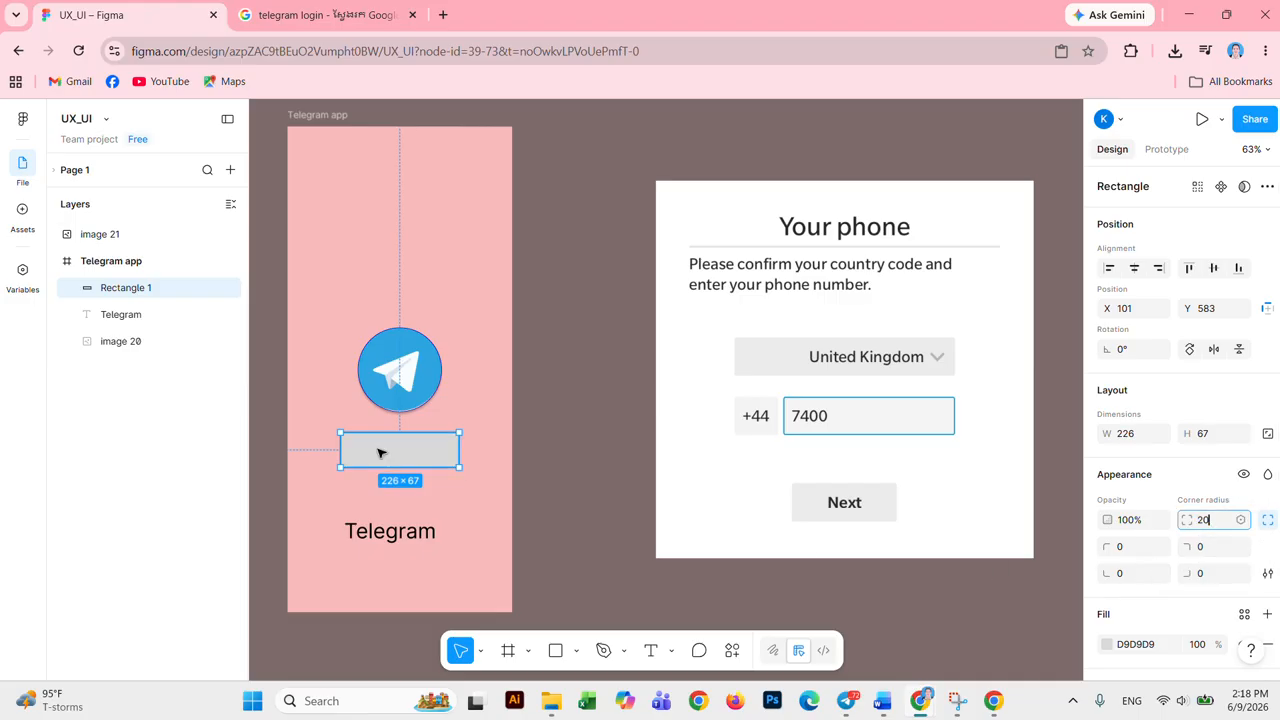
Step: Move the Telegram label onto the rounded rectangle and bring it to the front
click(483, 437)
drag(386, 541, 399, 465)
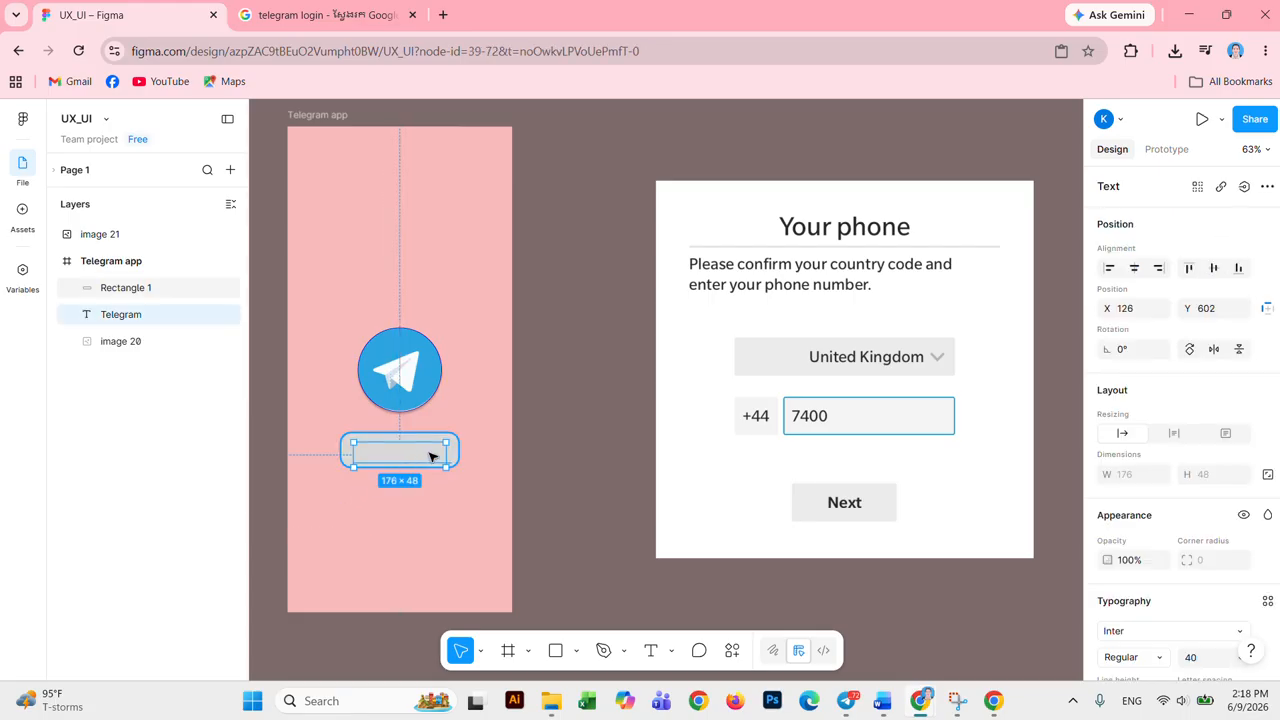
right_click(432, 456)
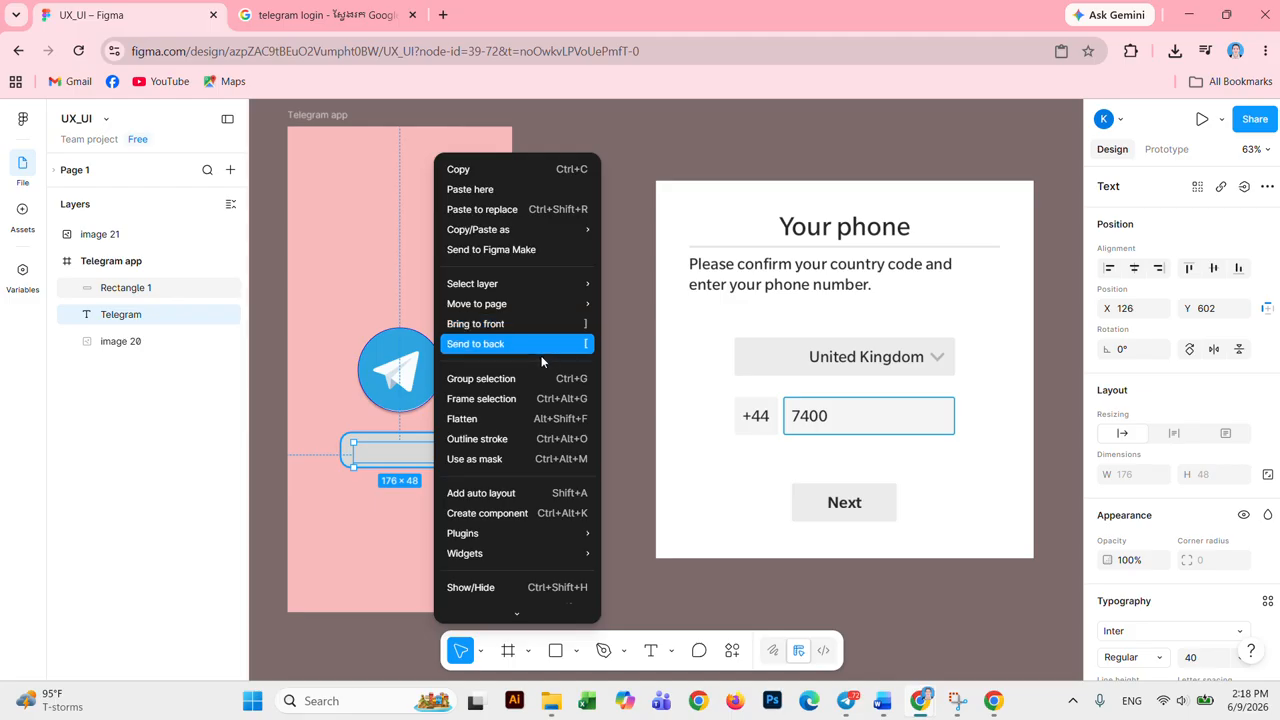
click(541, 324)
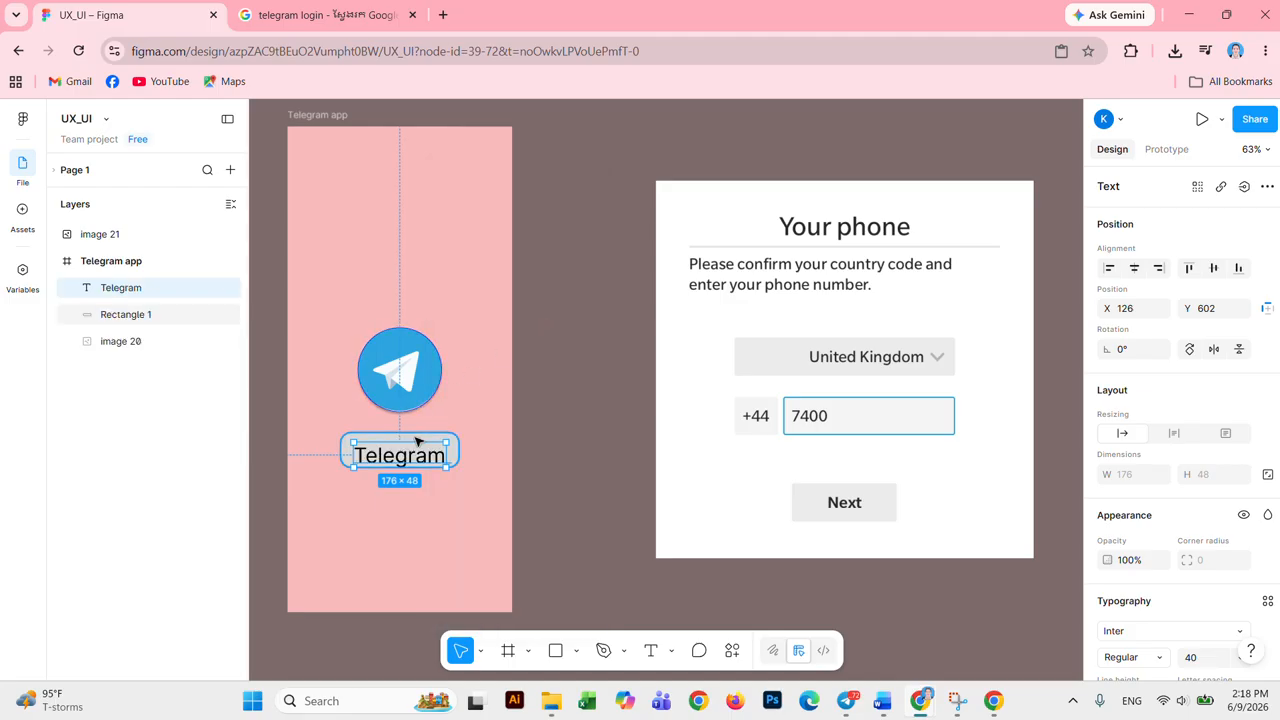
drag(420, 462, 420, 456)
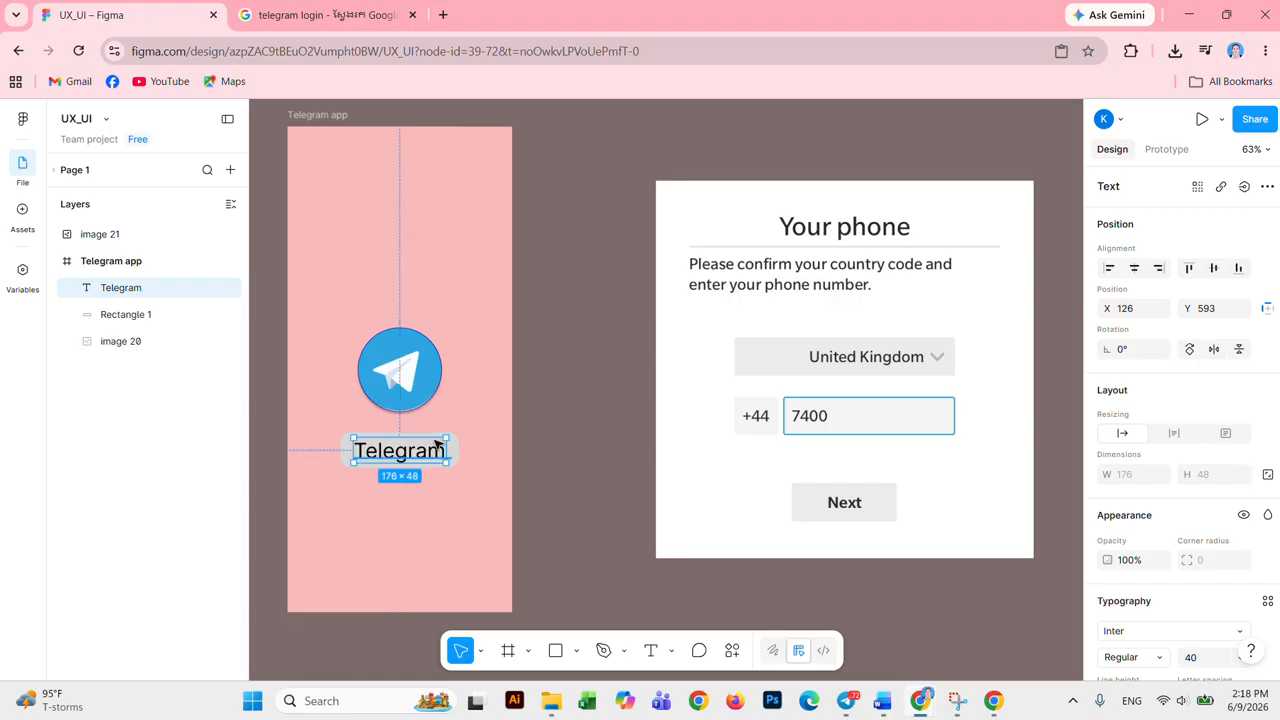
Step: Align the Telegram text on its rectangle and group both as Group 1 (226 × 67)
click(475, 412)
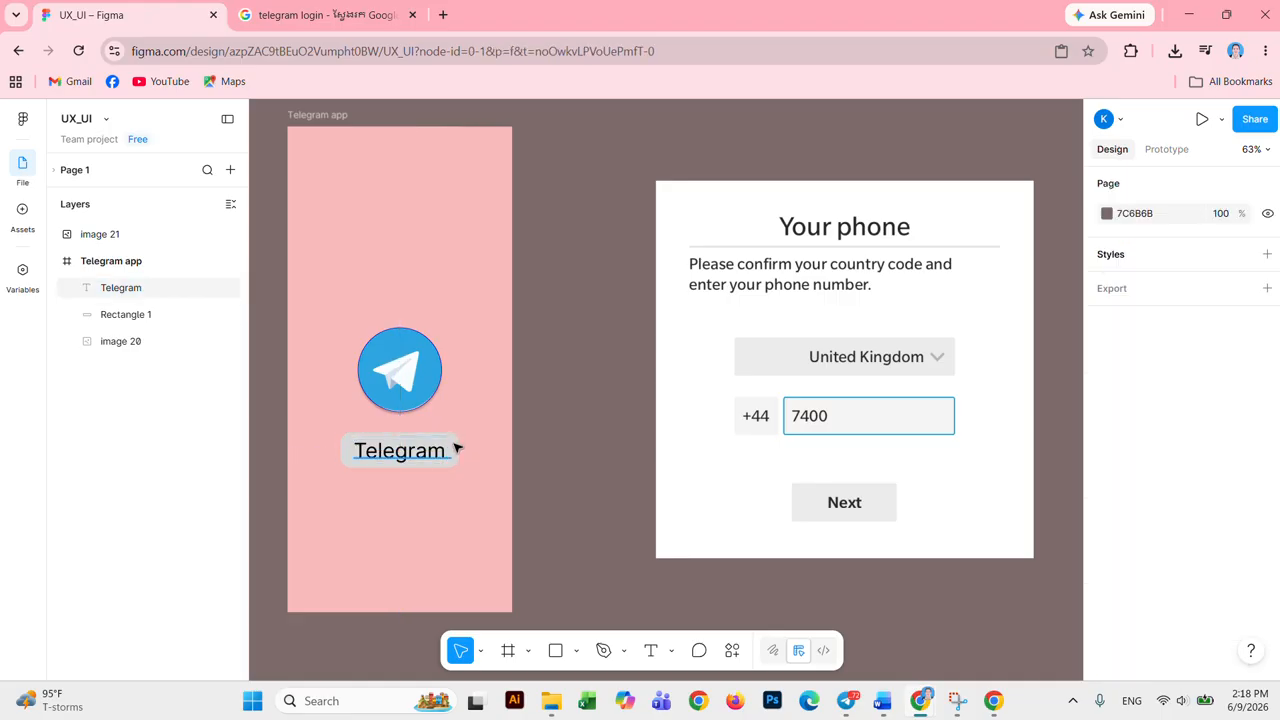
click(454, 445)
drag(454, 444, 423, 437)
click(466, 451)
click(430, 452)
click(455, 478)
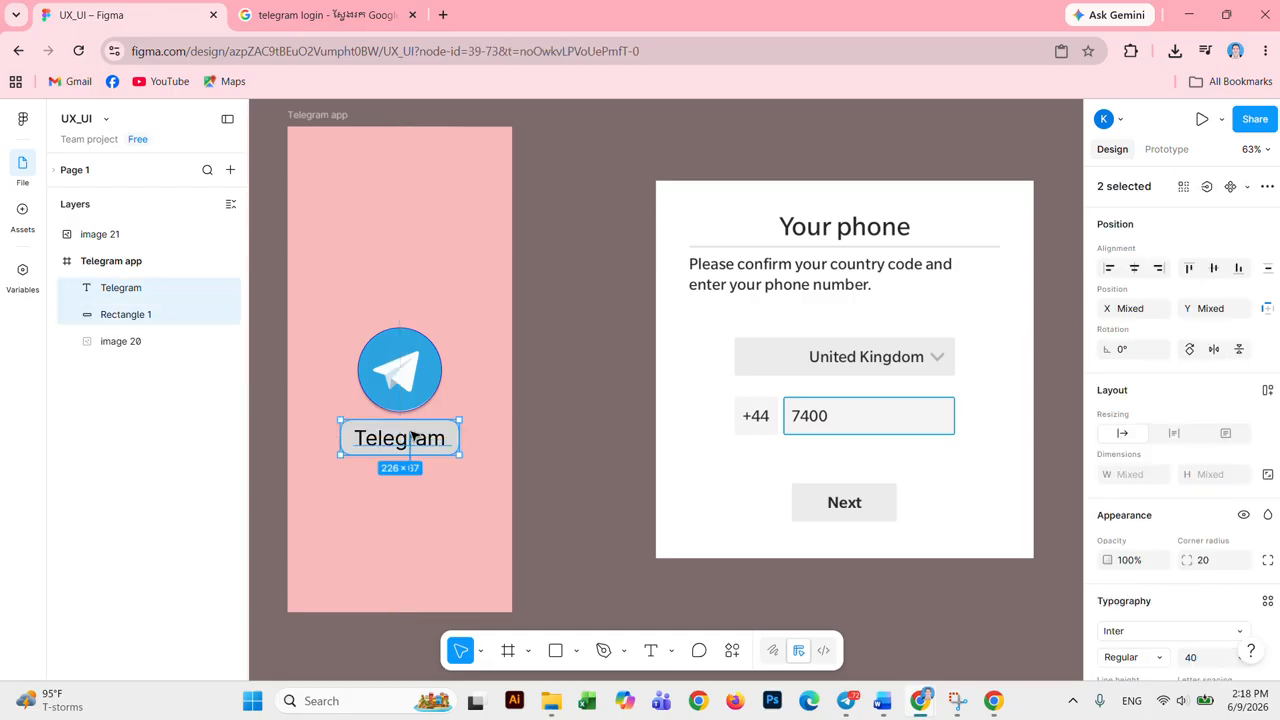
right_click(425, 440)
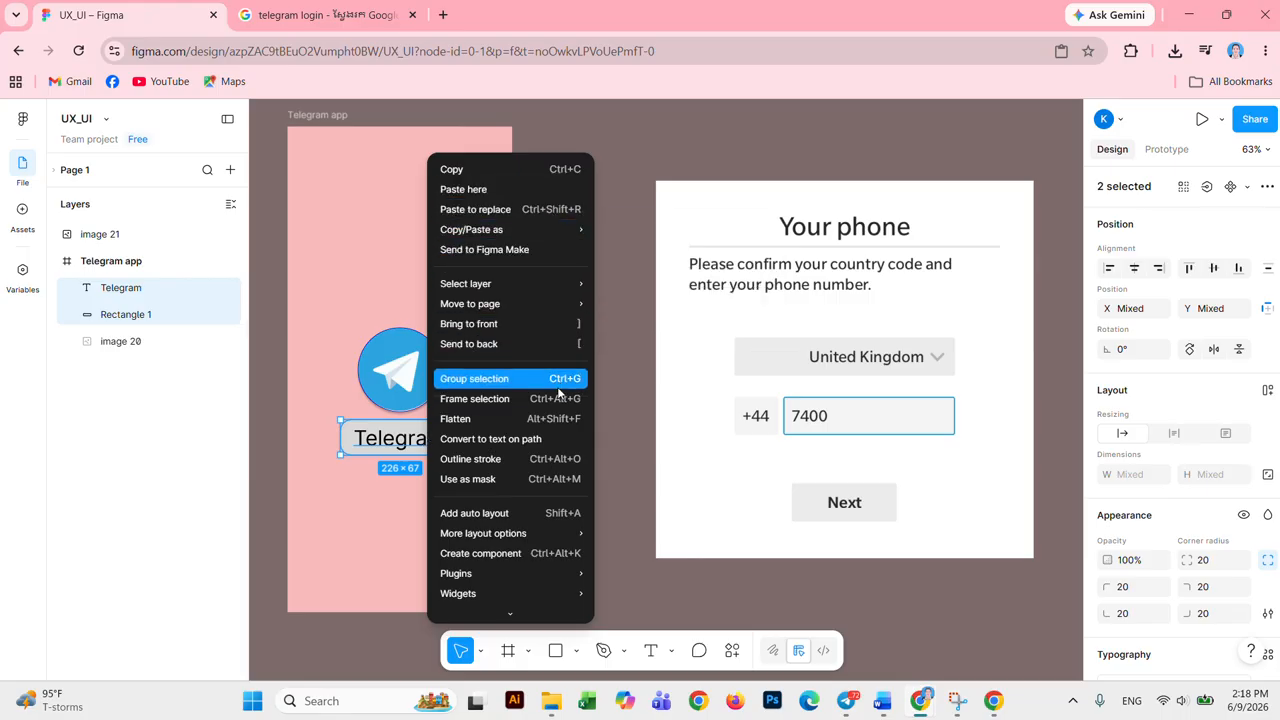
click(524, 378)
click(455, 476)
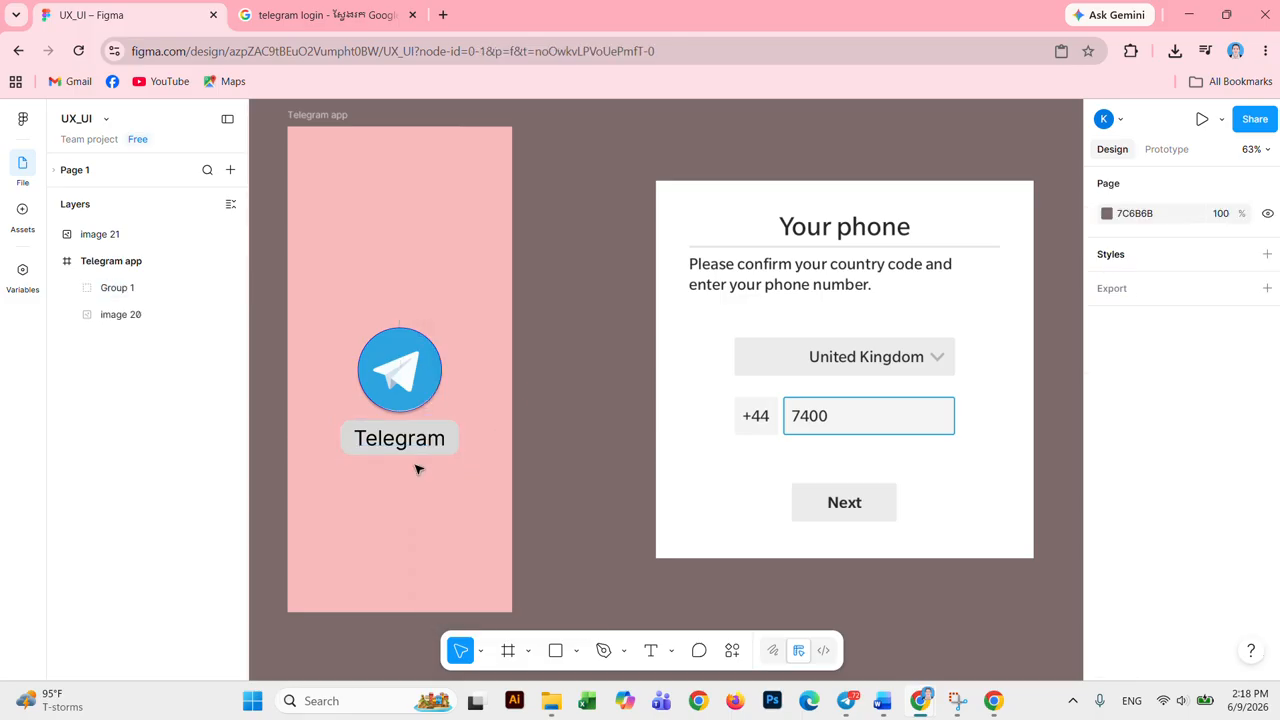
click(407, 441)
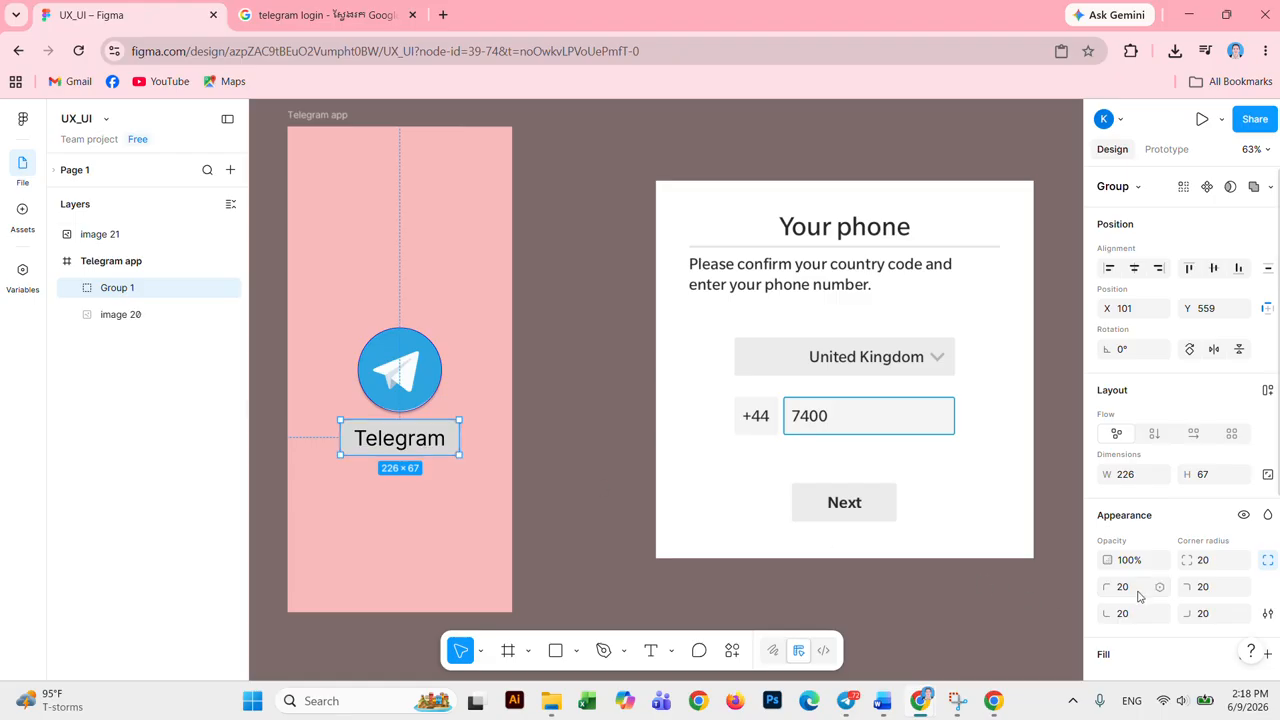
Step: Recolour the label's grey background, trying BD6B6B and 6B88BD, then lightening the blue
scroll(1141, 595, down, 3)
scroll(1141, 595, down, 2)
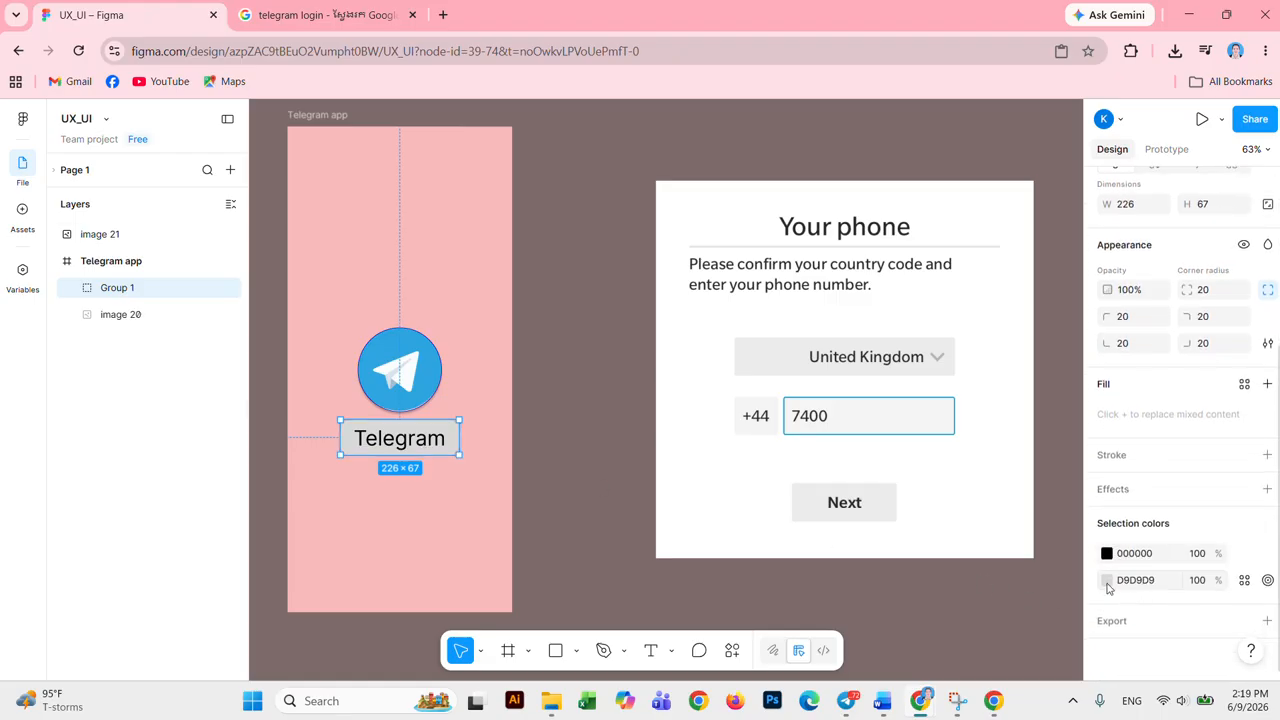
click(1107, 581)
drag(952, 420, 972, 384)
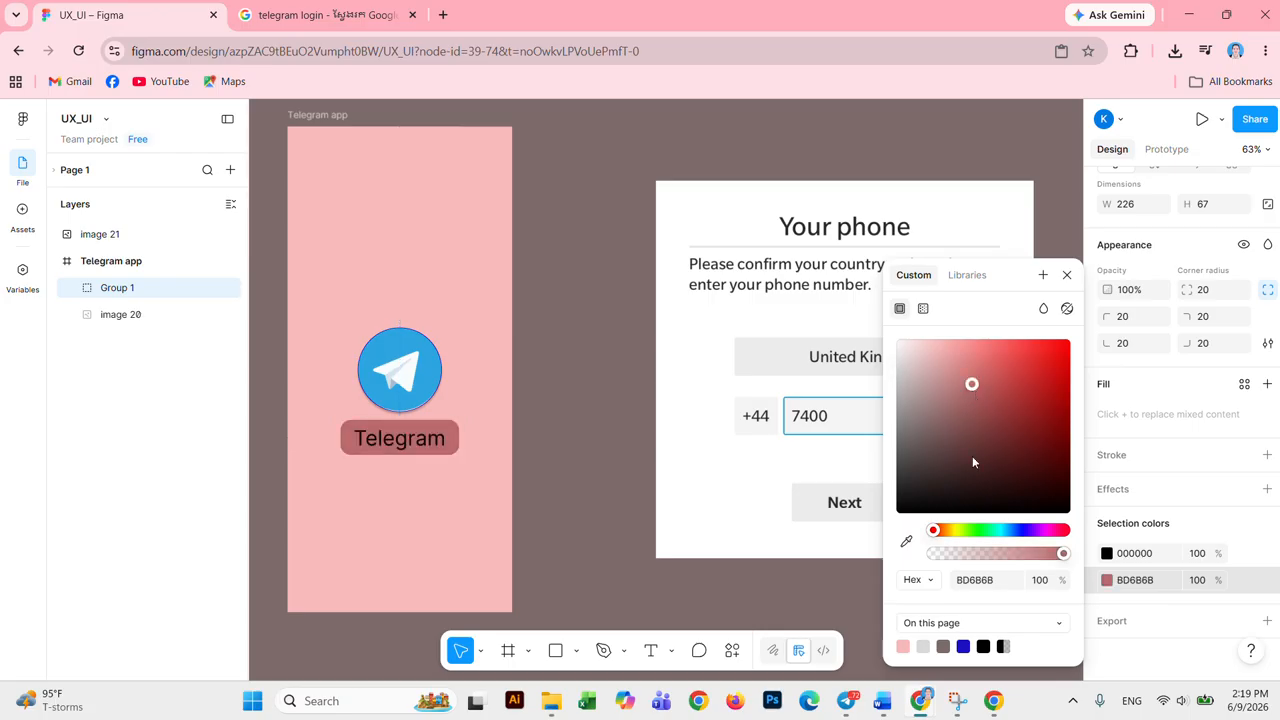
click(1013, 531)
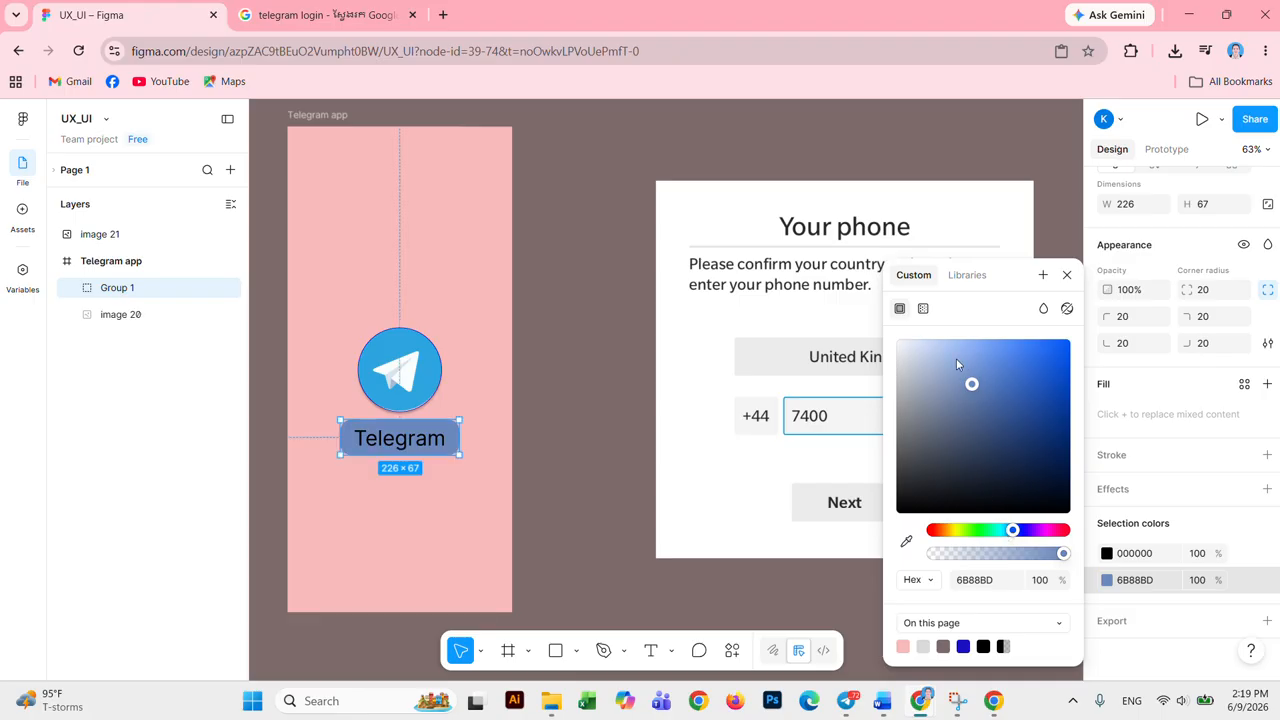
drag(956, 362, 952, 354)
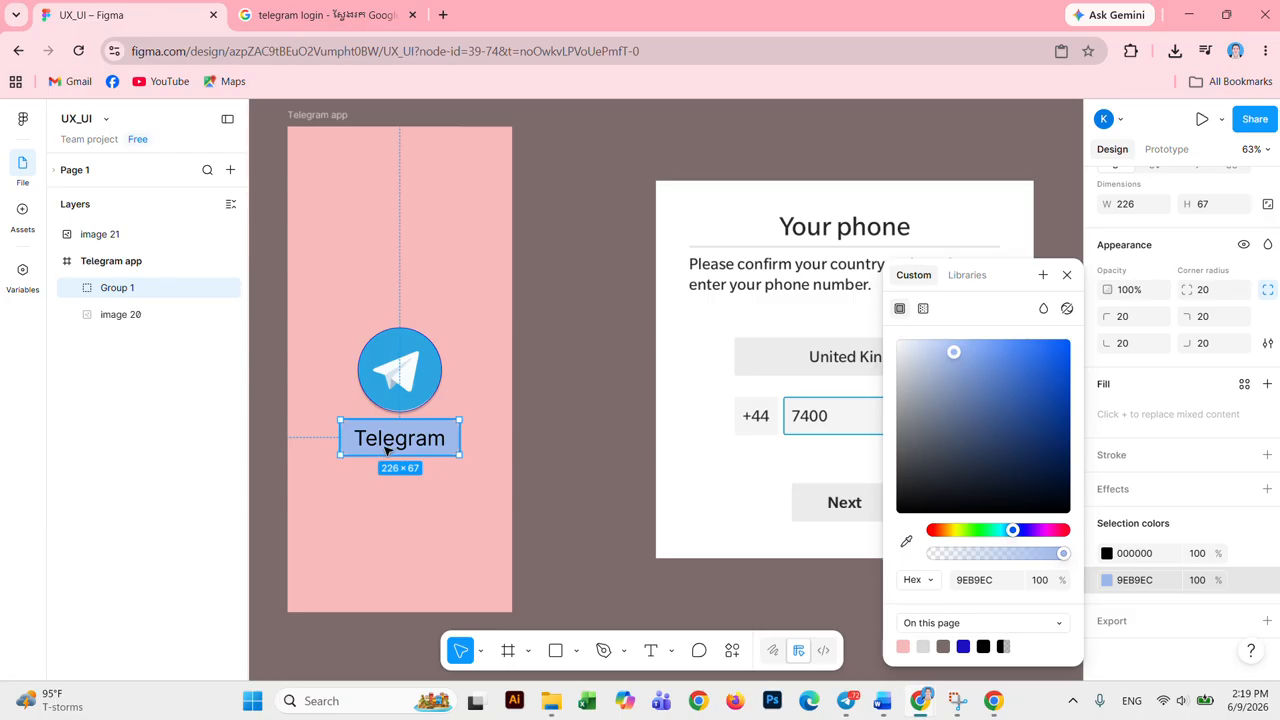
Step: Try several Telegram text colours, ending on a darker orange-brown
click(1107, 555)
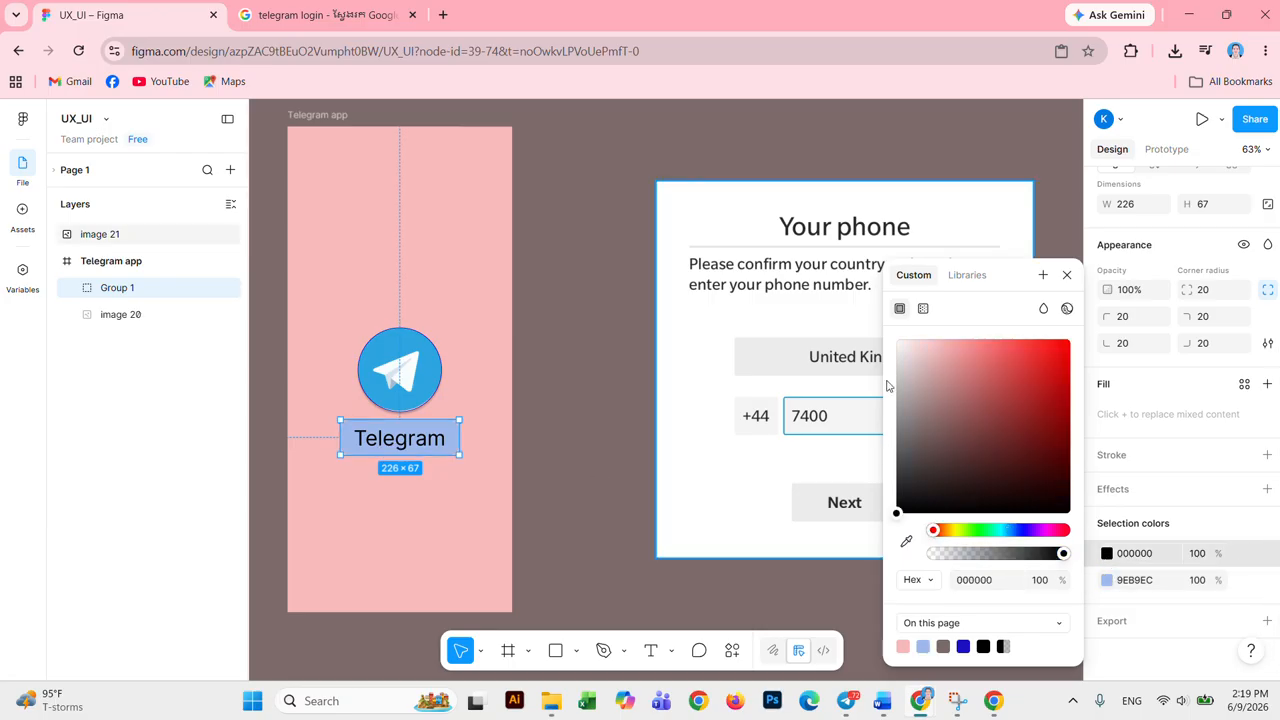
click(905, 346)
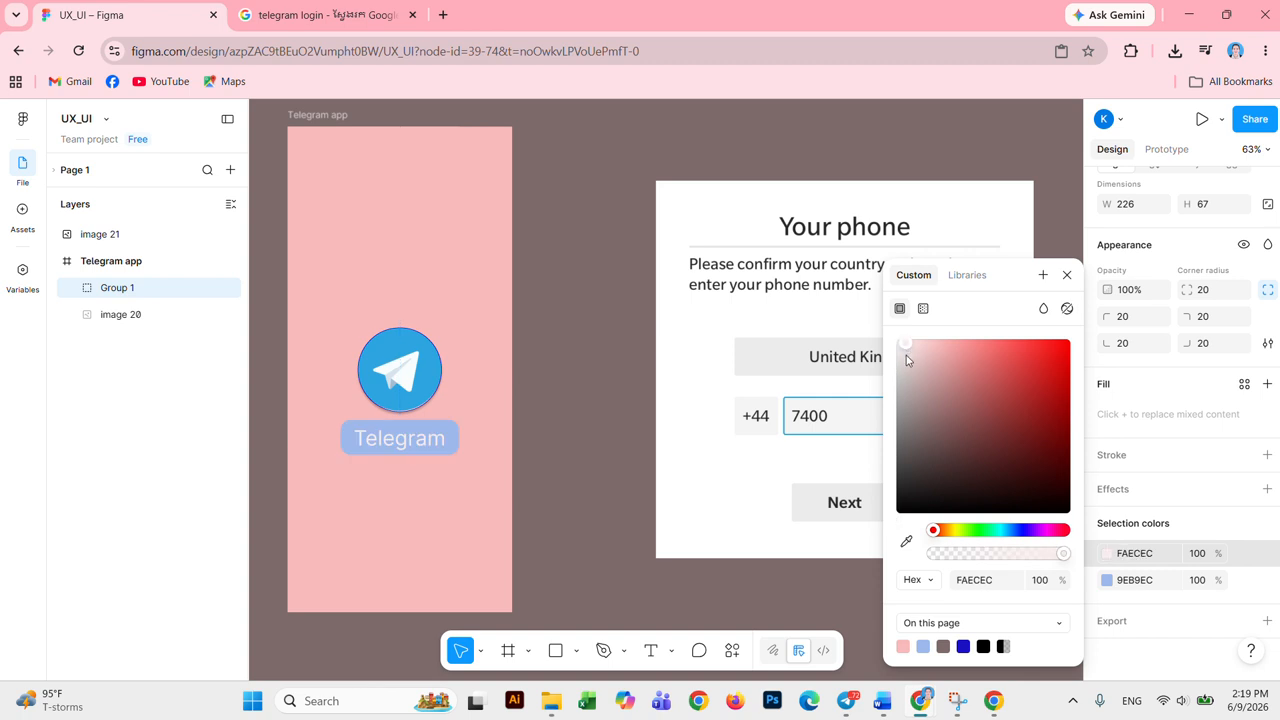
click(914, 357)
click(901, 346)
click(941, 533)
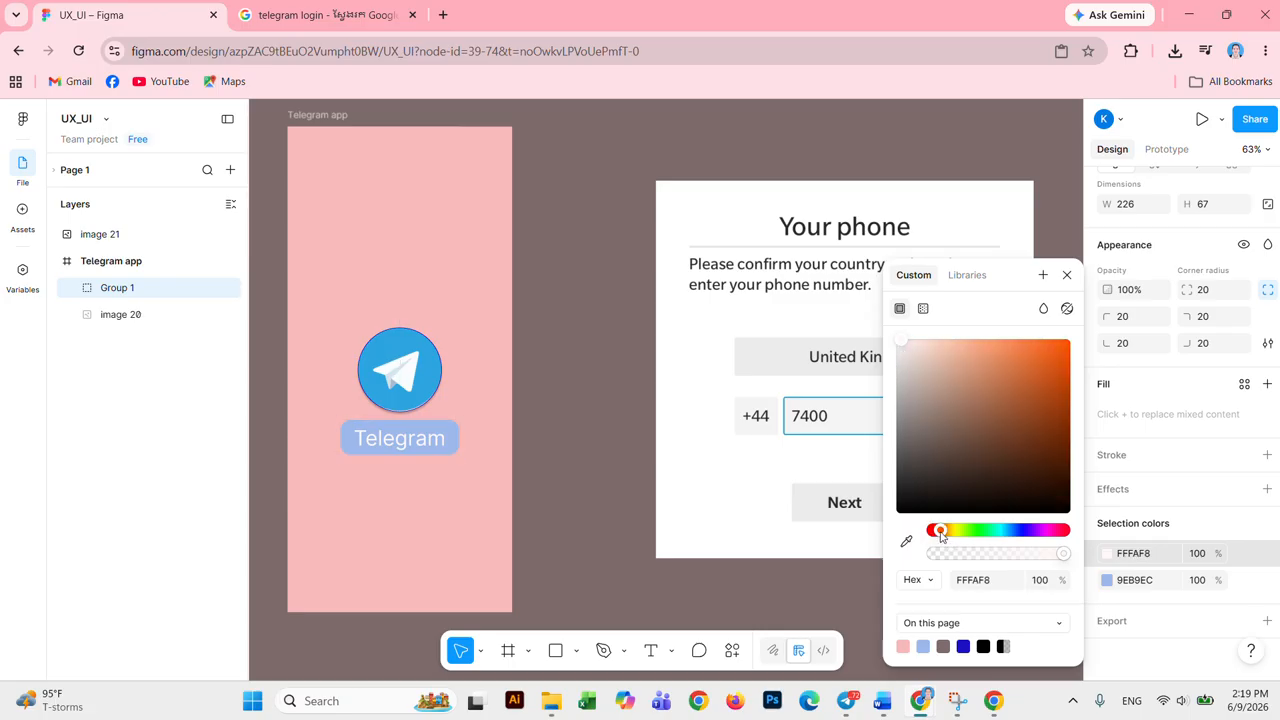
click(1057, 372)
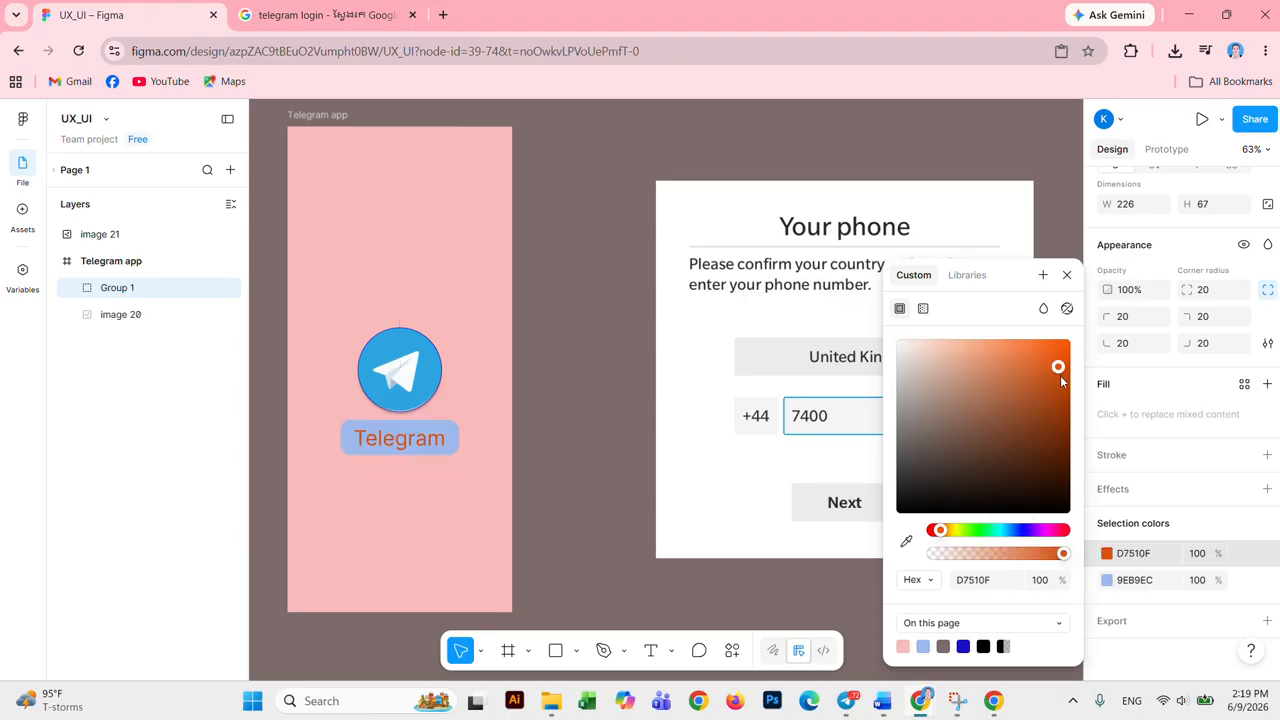
drag(1060, 375, 1044, 408)
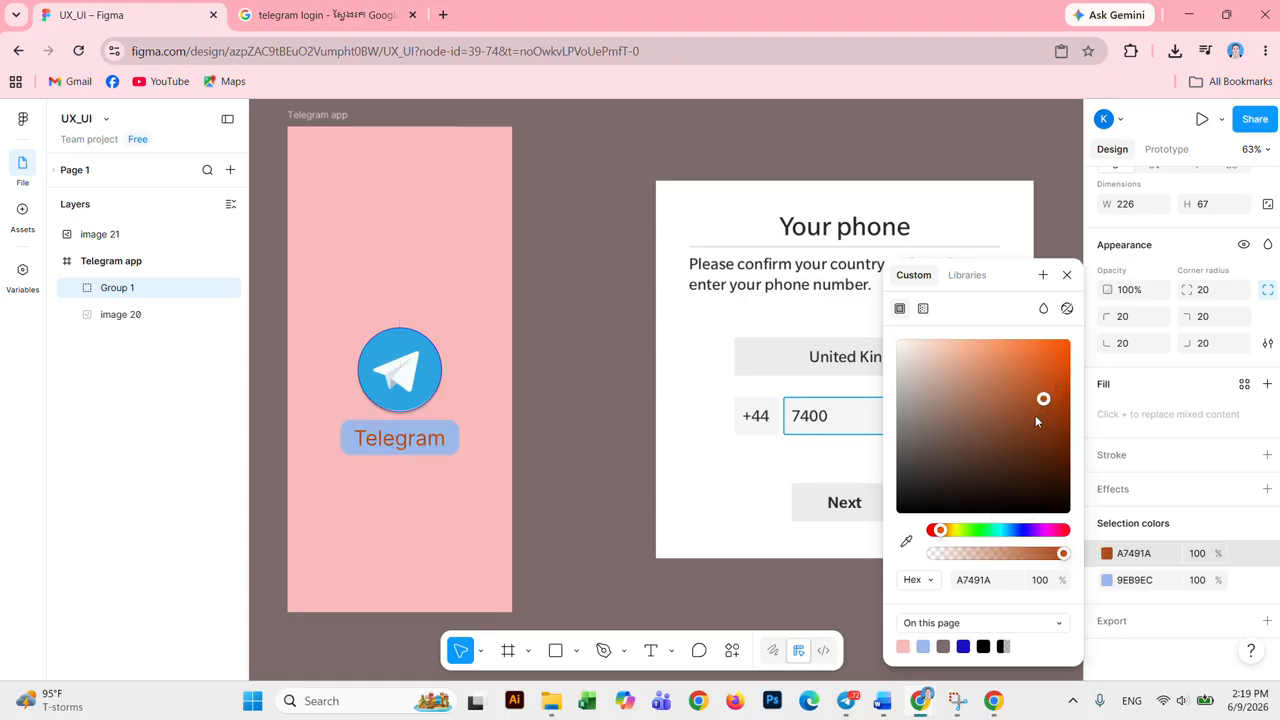
click(432, 371)
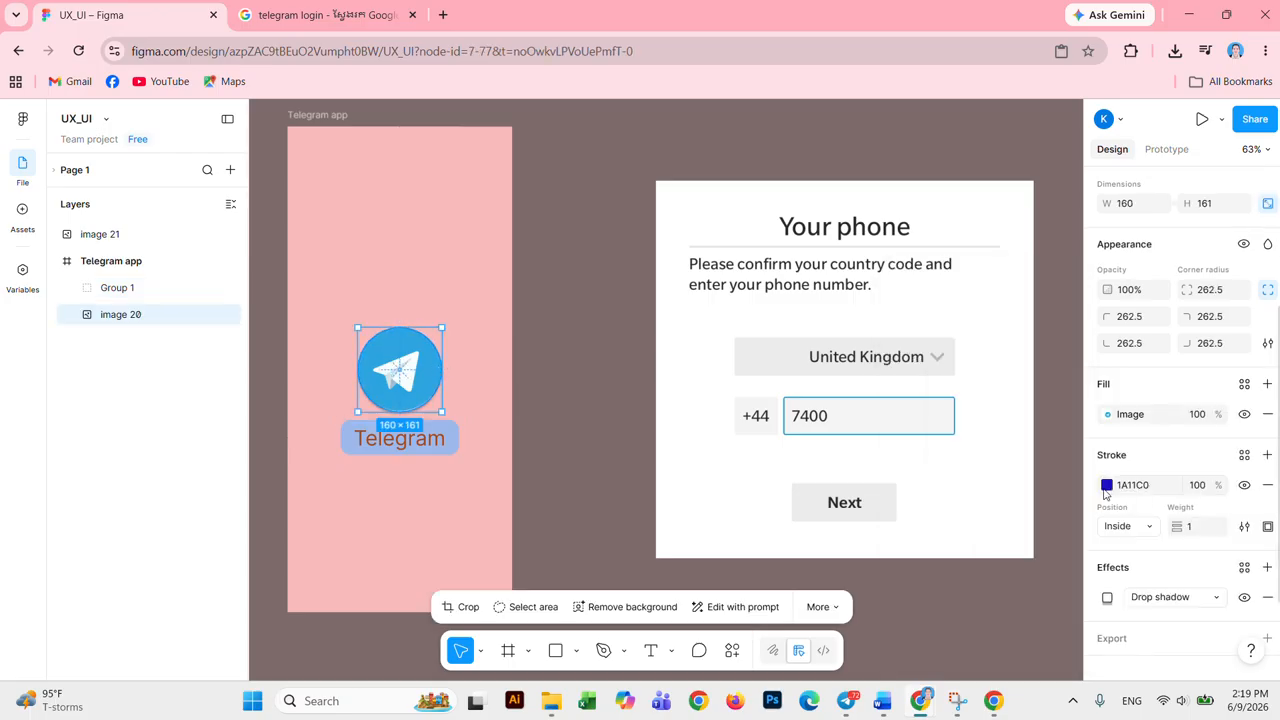
Step: Reselect the label group and change its background from green to light blue
click(449, 430)
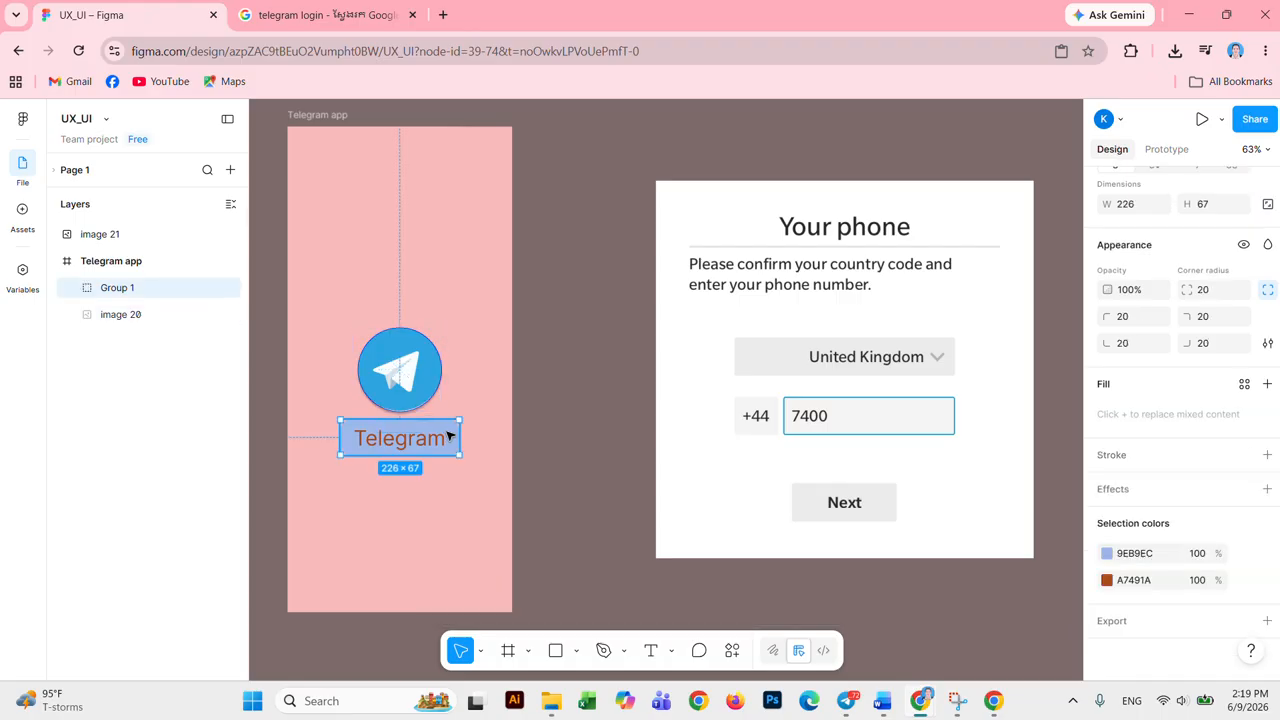
click(1107, 553)
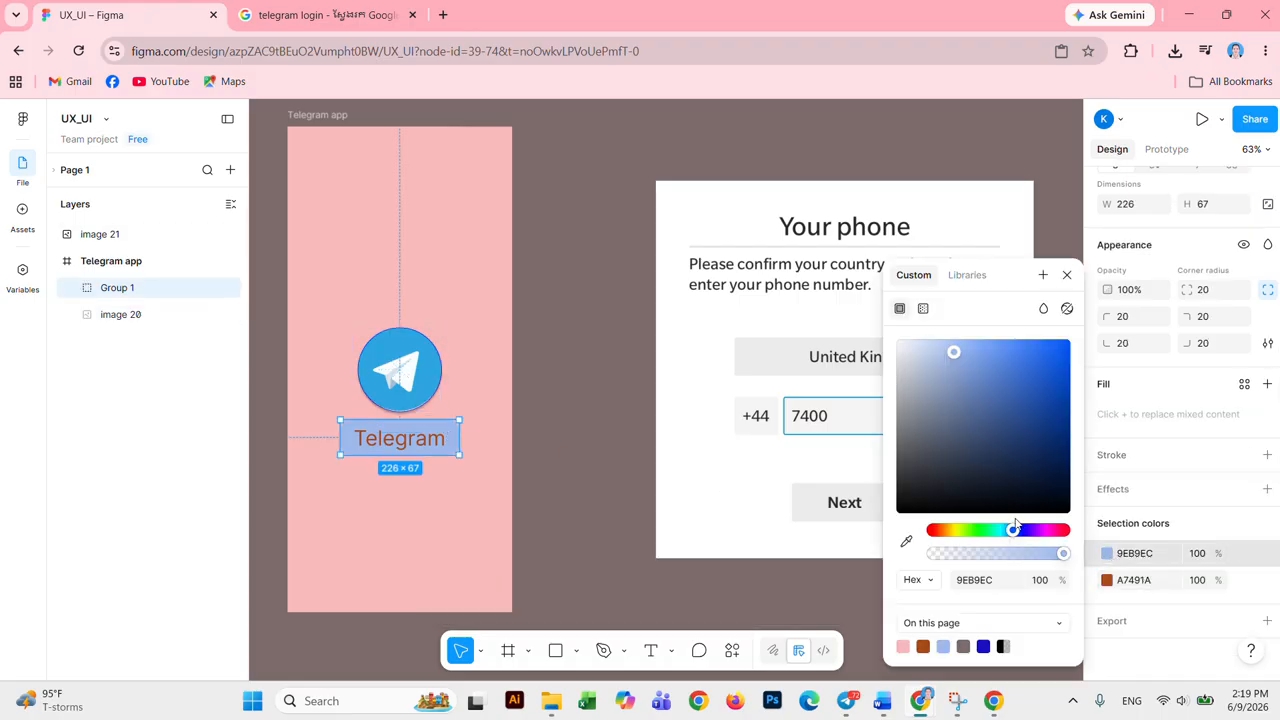
drag(1016, 530, 986, 532)
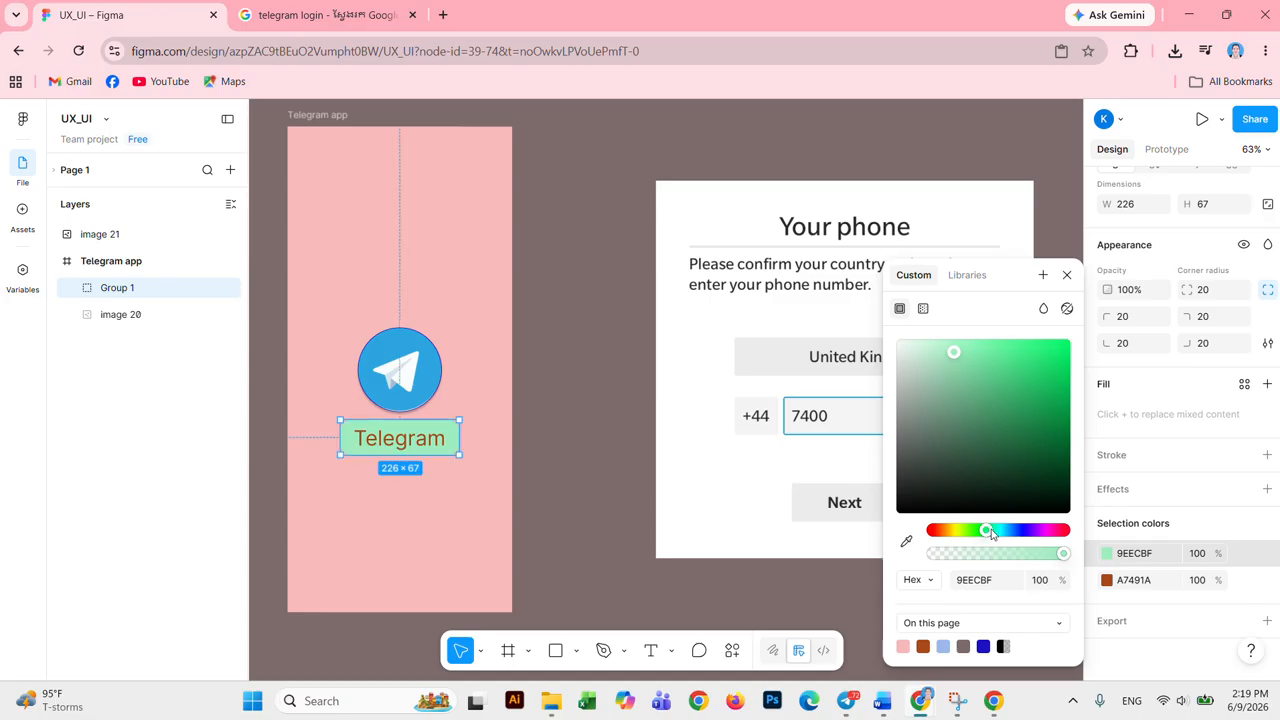
drag(990, 533, 1006, 535)
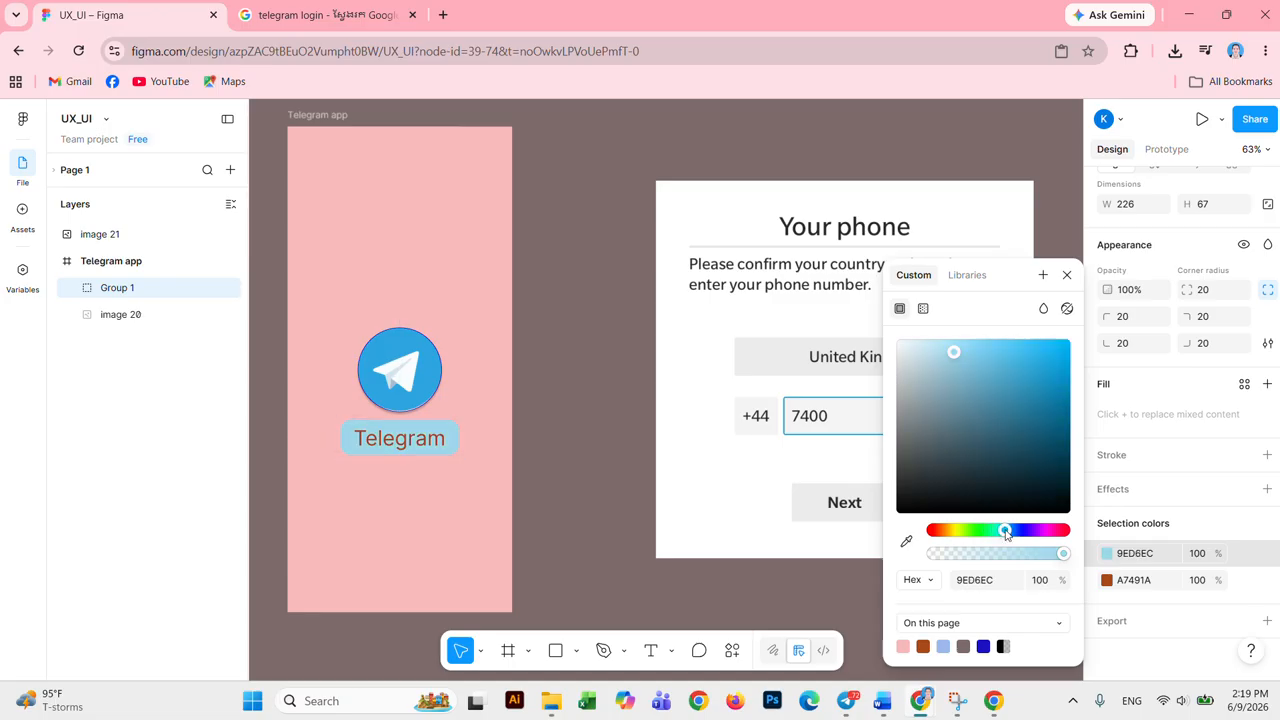
click(1107, 558)
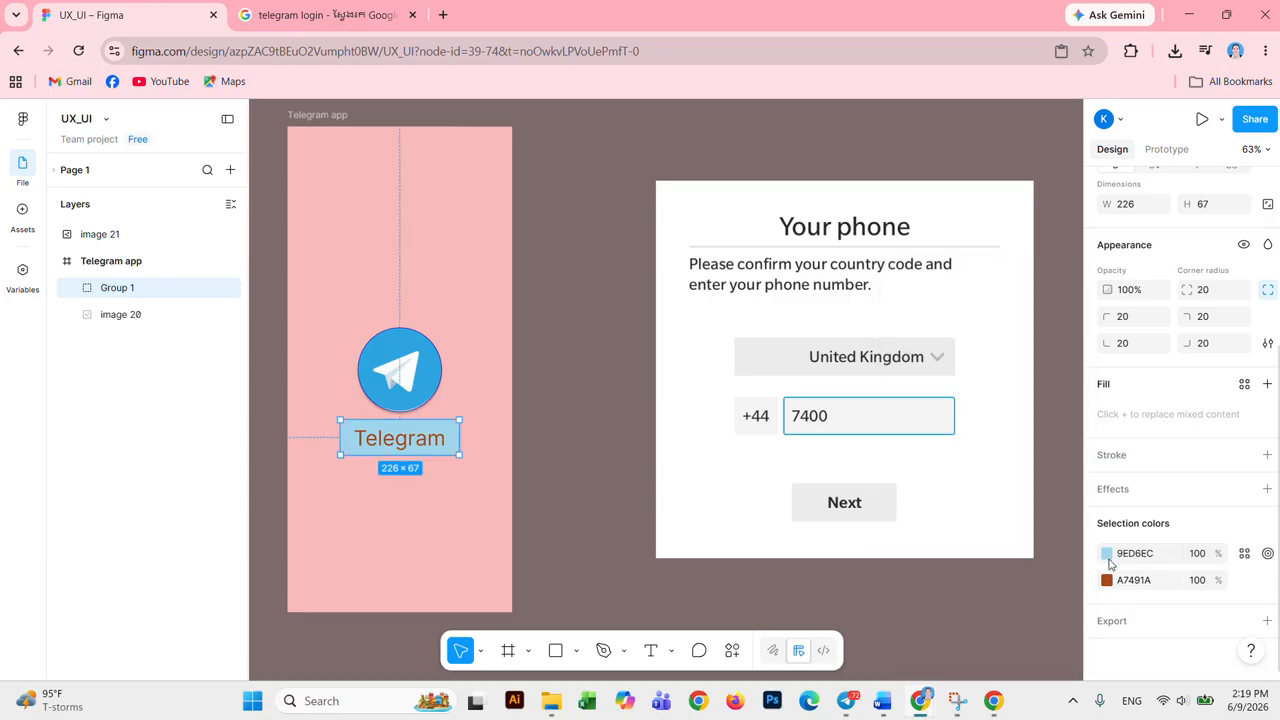
Step: Change the Telegram text colour from brown to near-white FFFFF8
click(1107, 582)
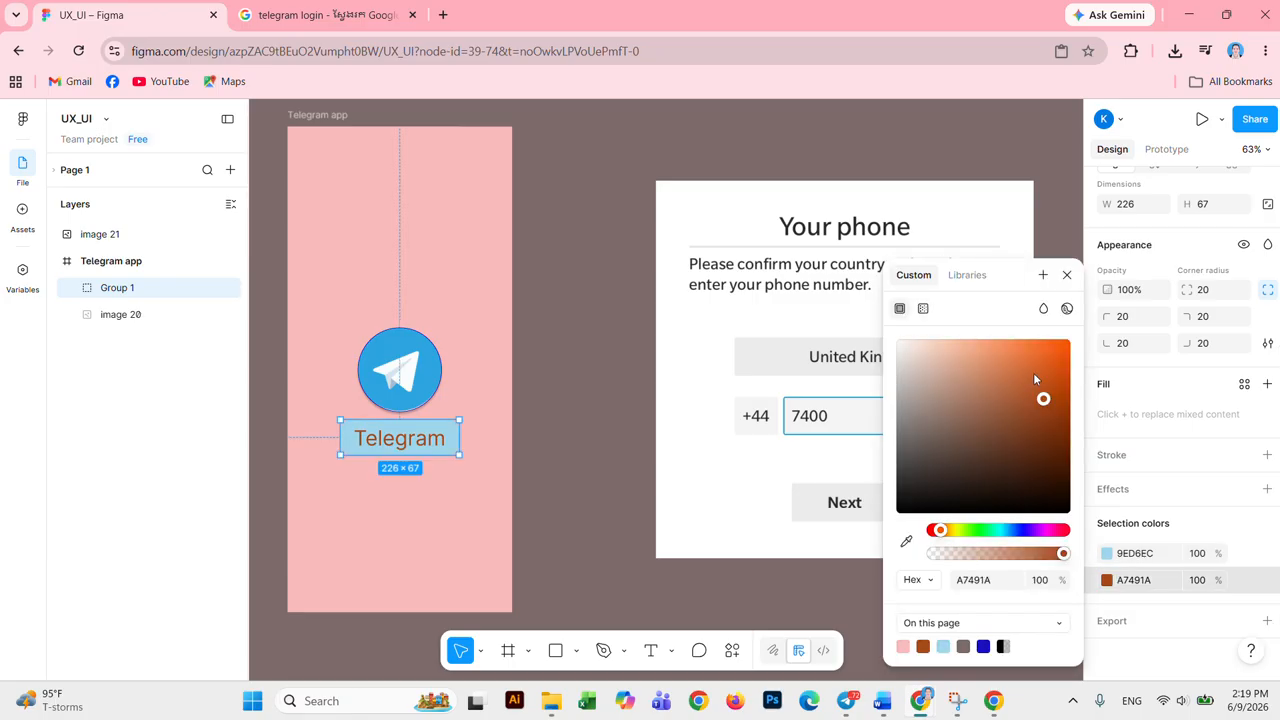
click(956, 536)
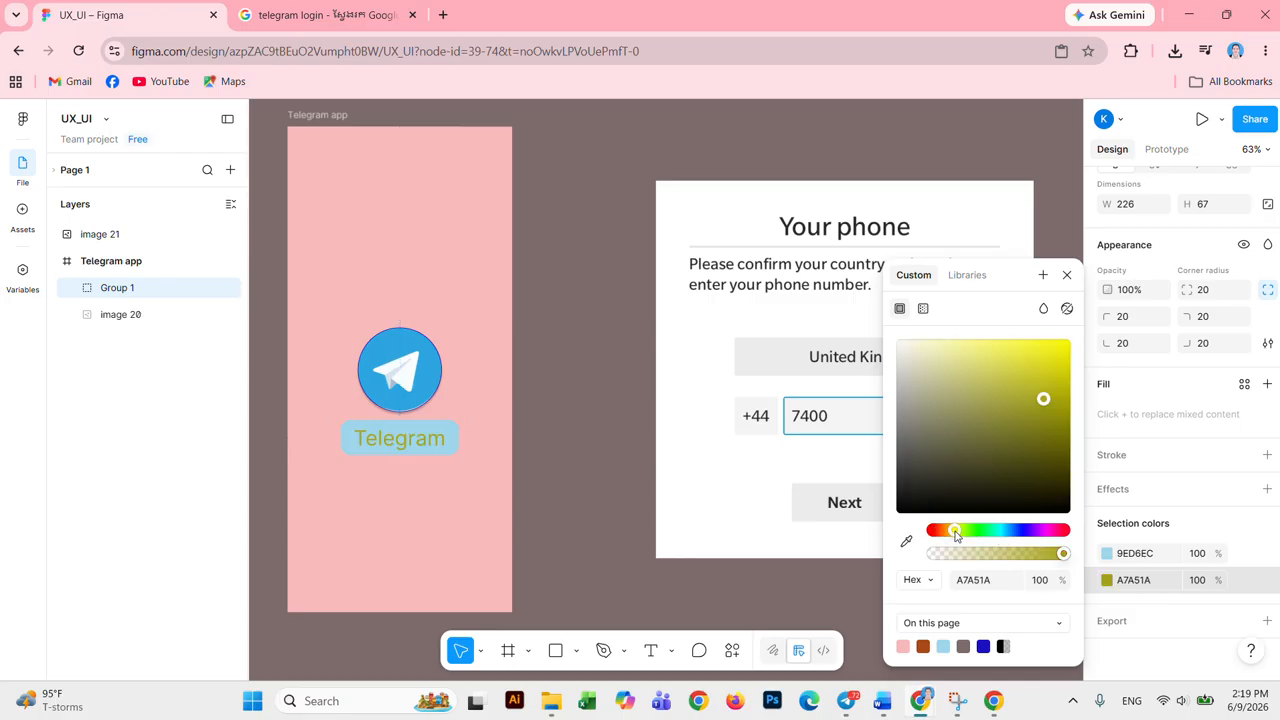
click(901, 346)
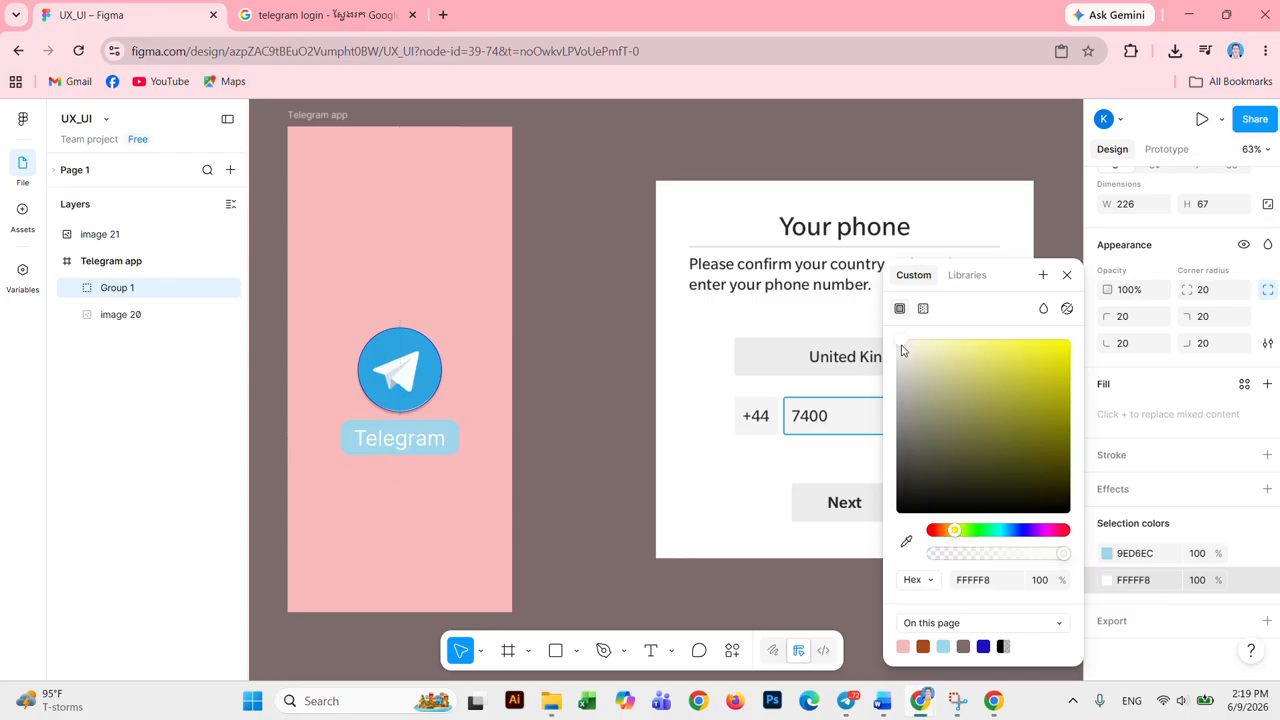
Step: Apply the Accents/Indigo colour style to the label background
click(1167, 555)
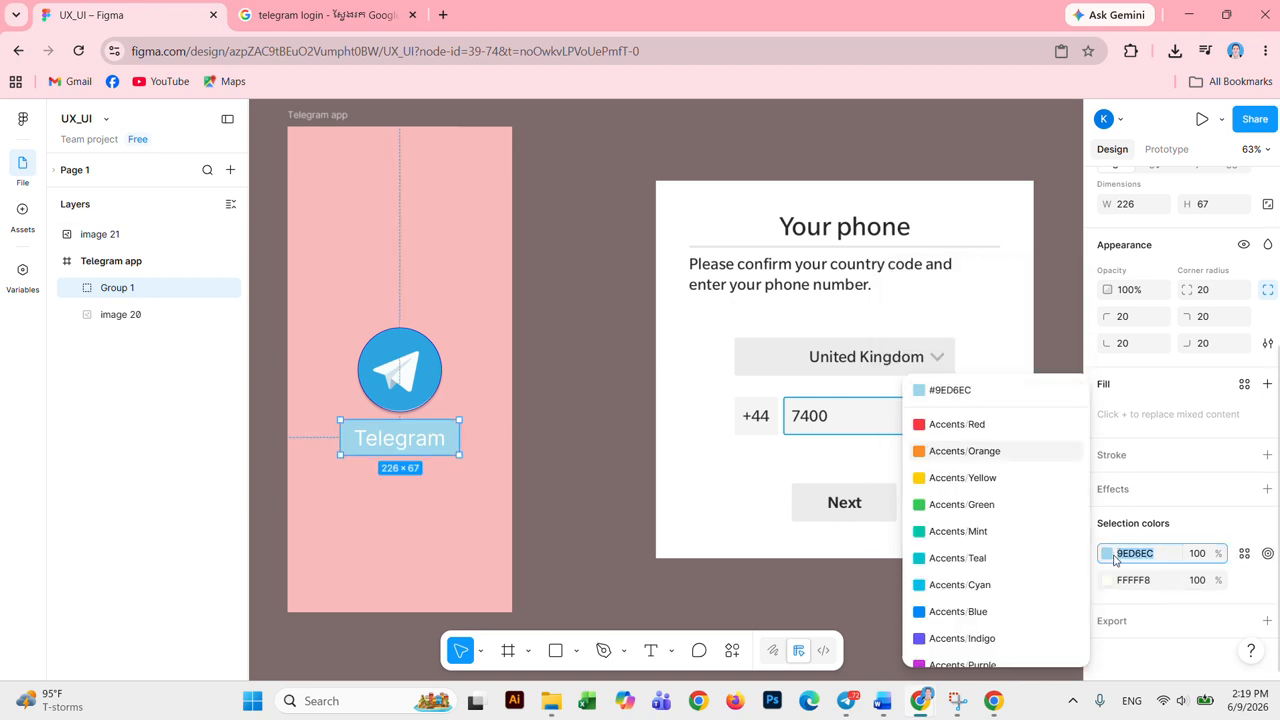
scroll(972, 565, down, 3)
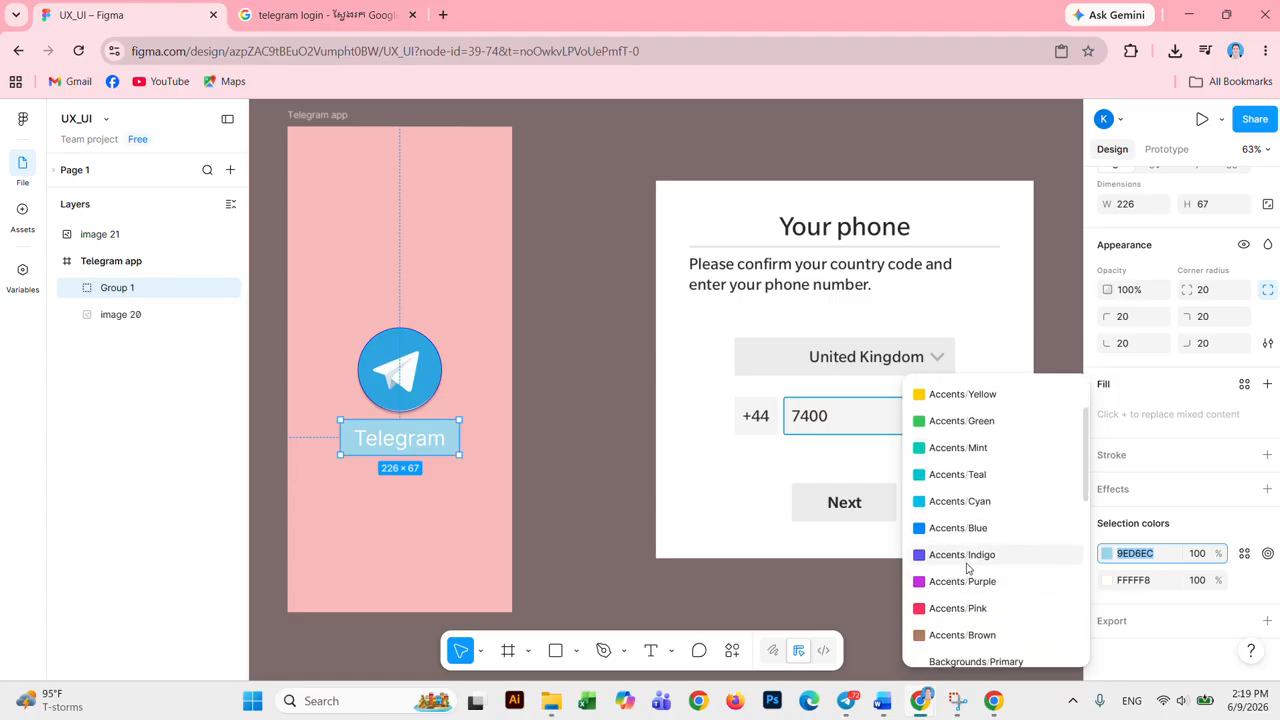
click(972, 557)
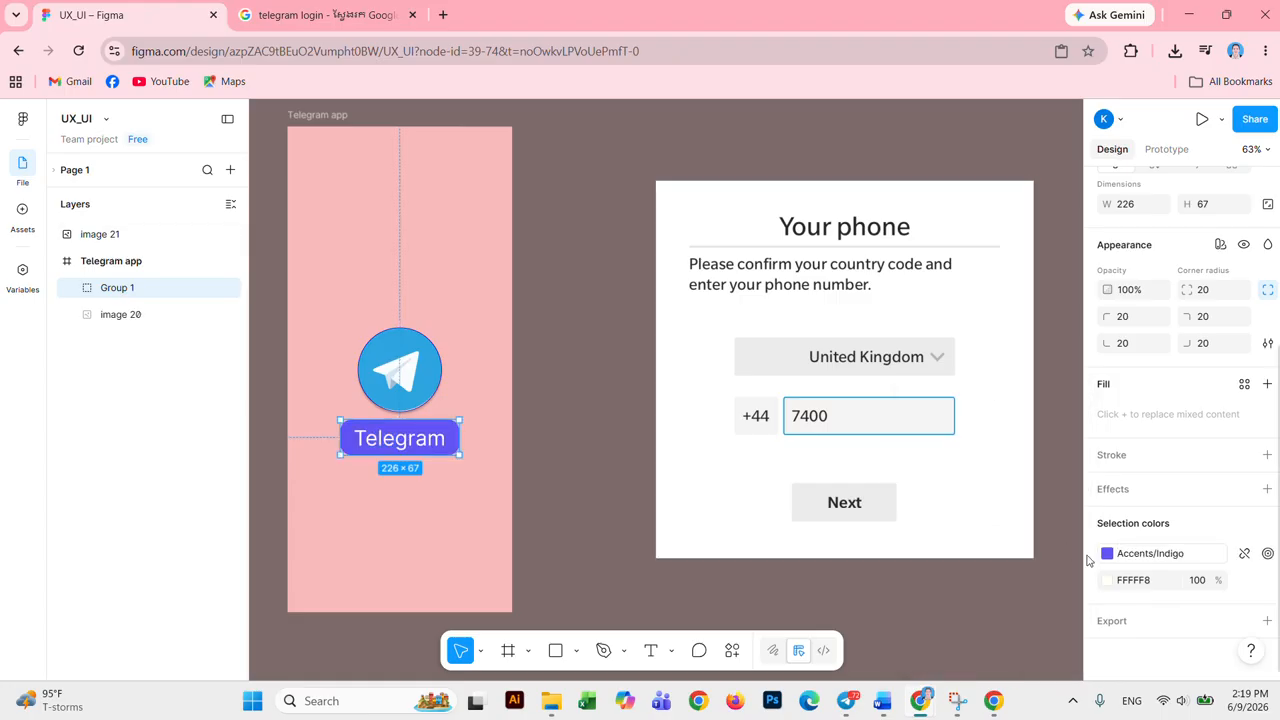
click(430, 375)
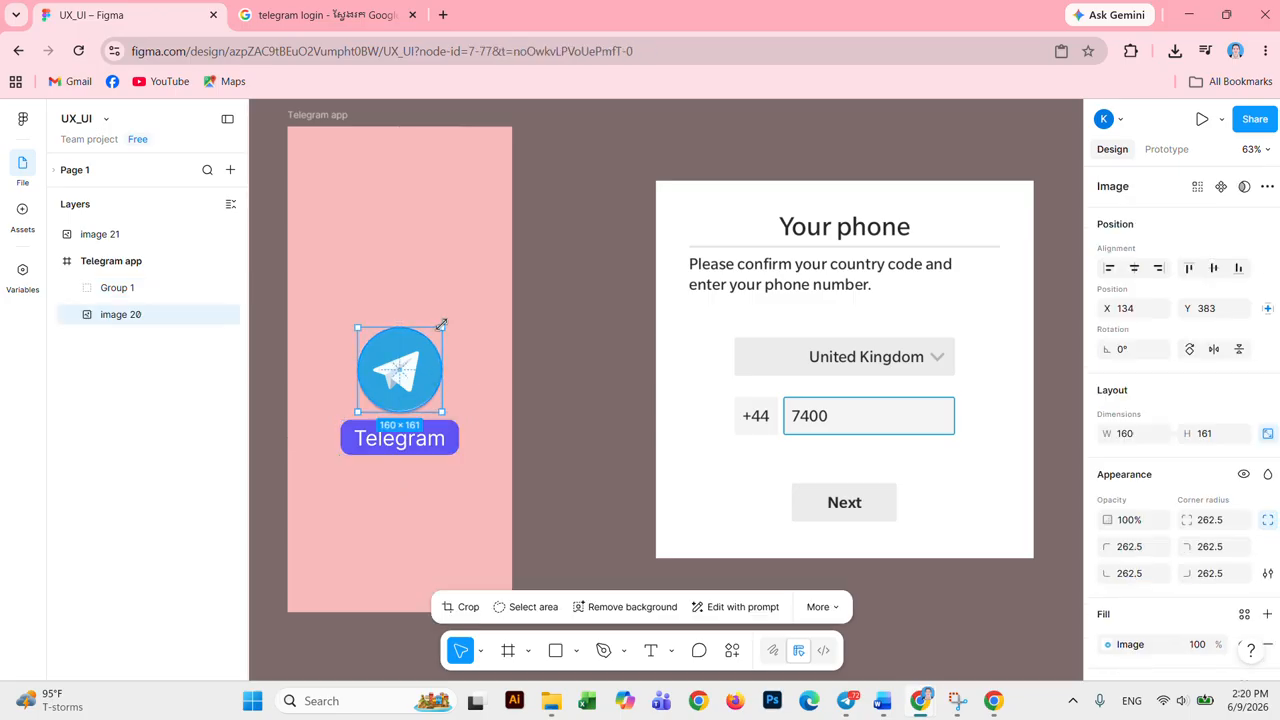
Step: Resize the Telegram logo to 215×216 and nudge it up just above the label
drag(441, 325, 460, 298)
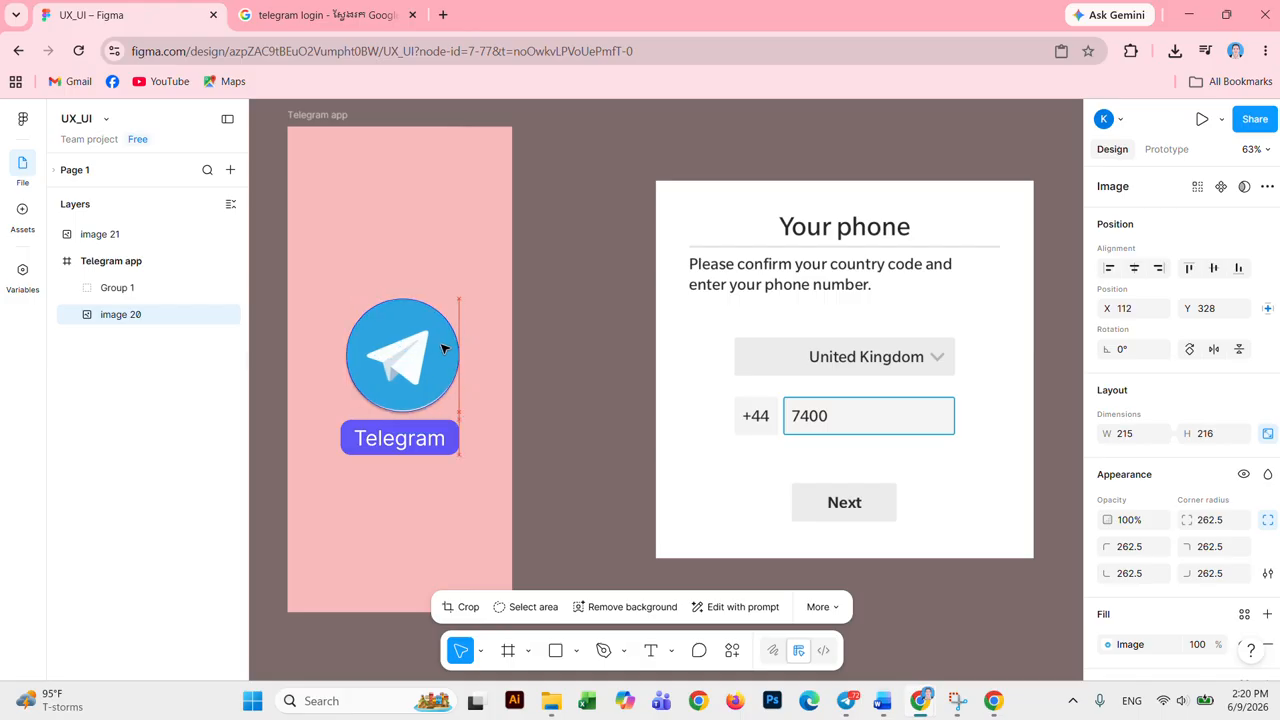
drag(444, 347, 447, 348)
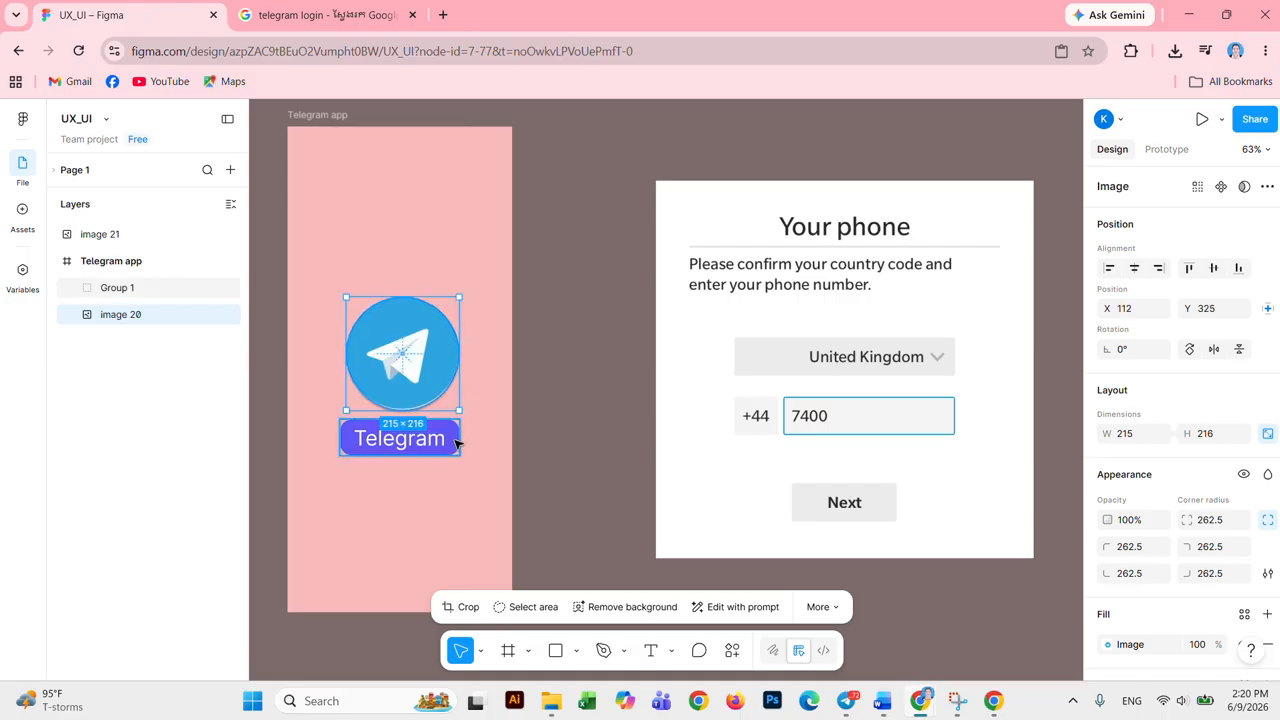
click(450, 440)
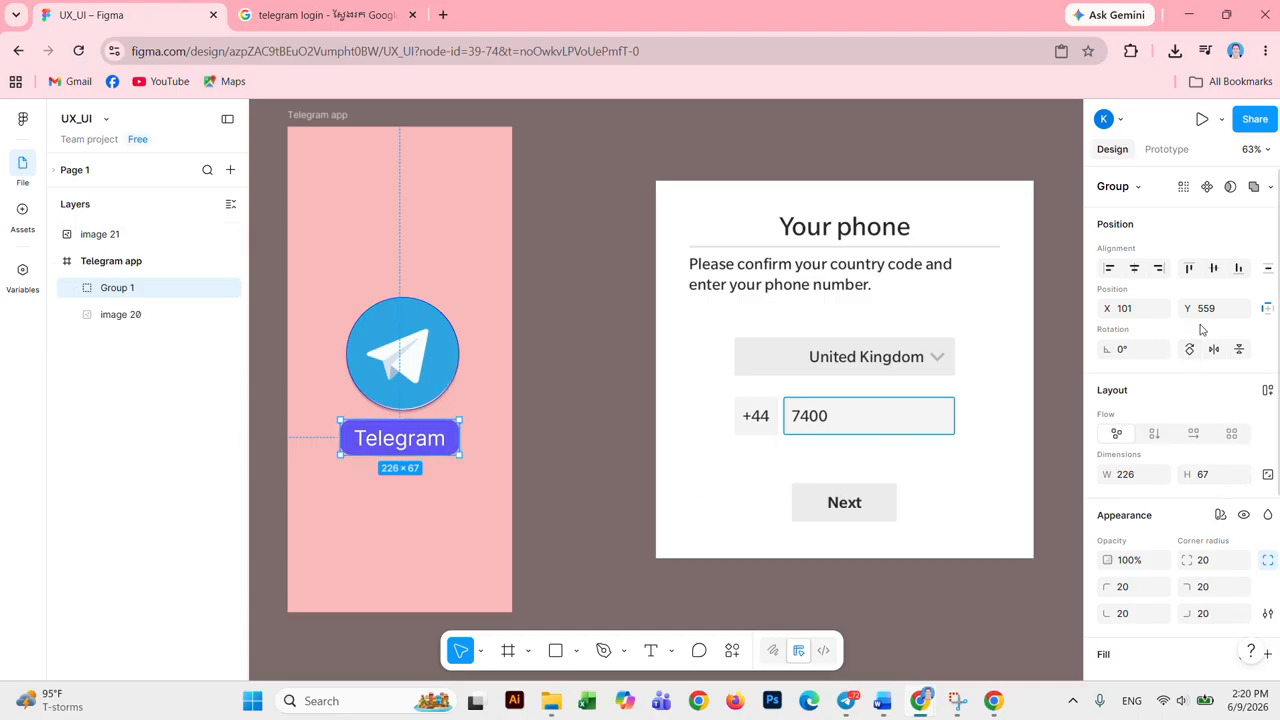
click(1213, 269)
key(ctrl+z)
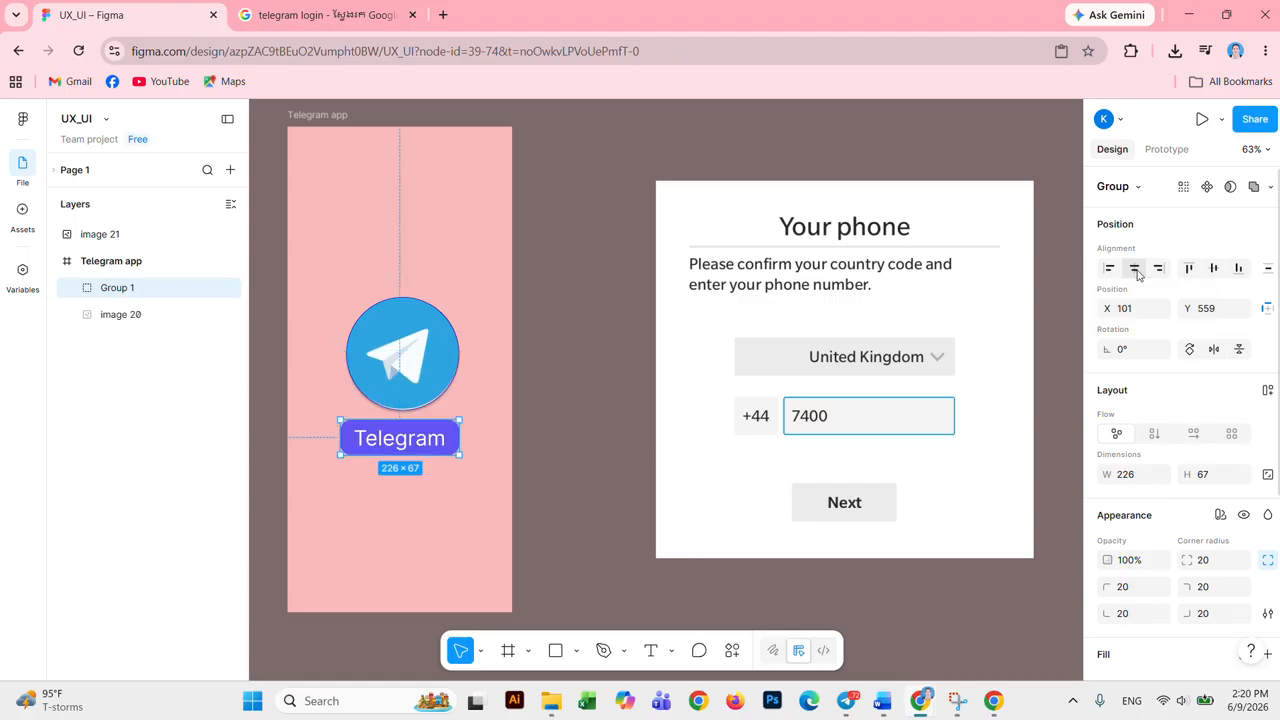
scroll(1203, 425, down, 5)
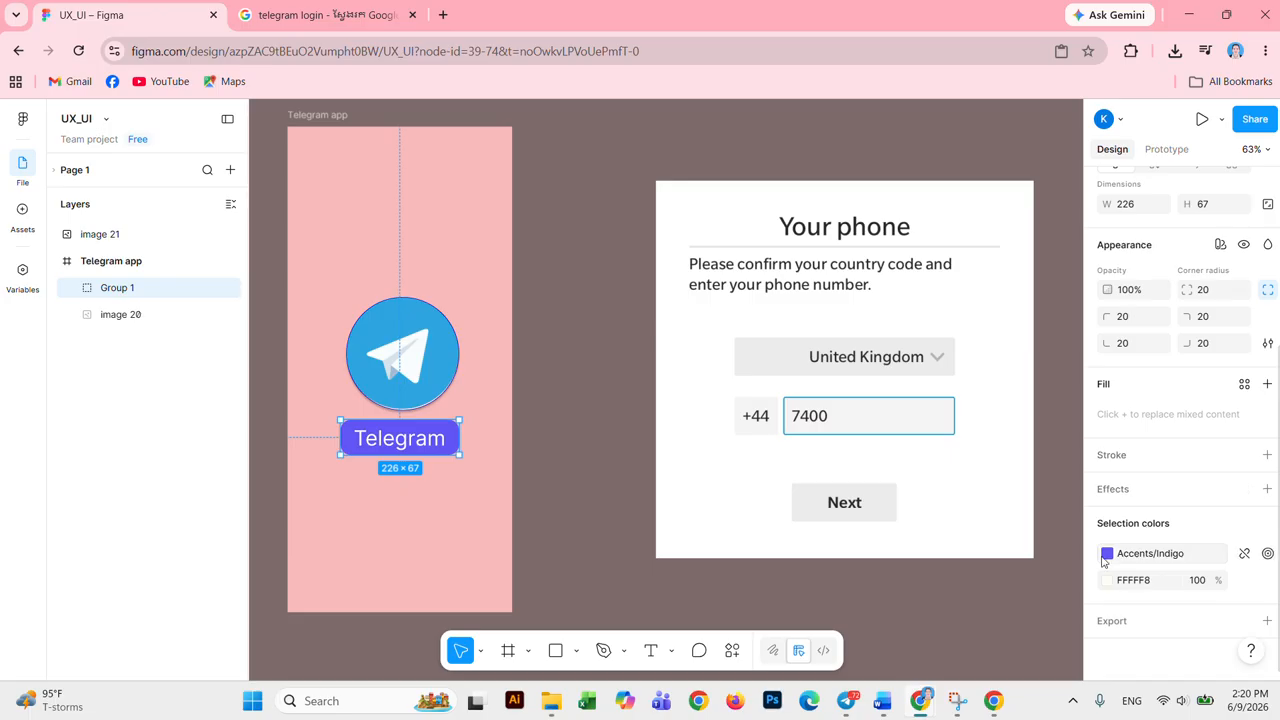
Step: Add a stroke to the Telegram label and colour it near-white FAFDFF
click(1175, 465)
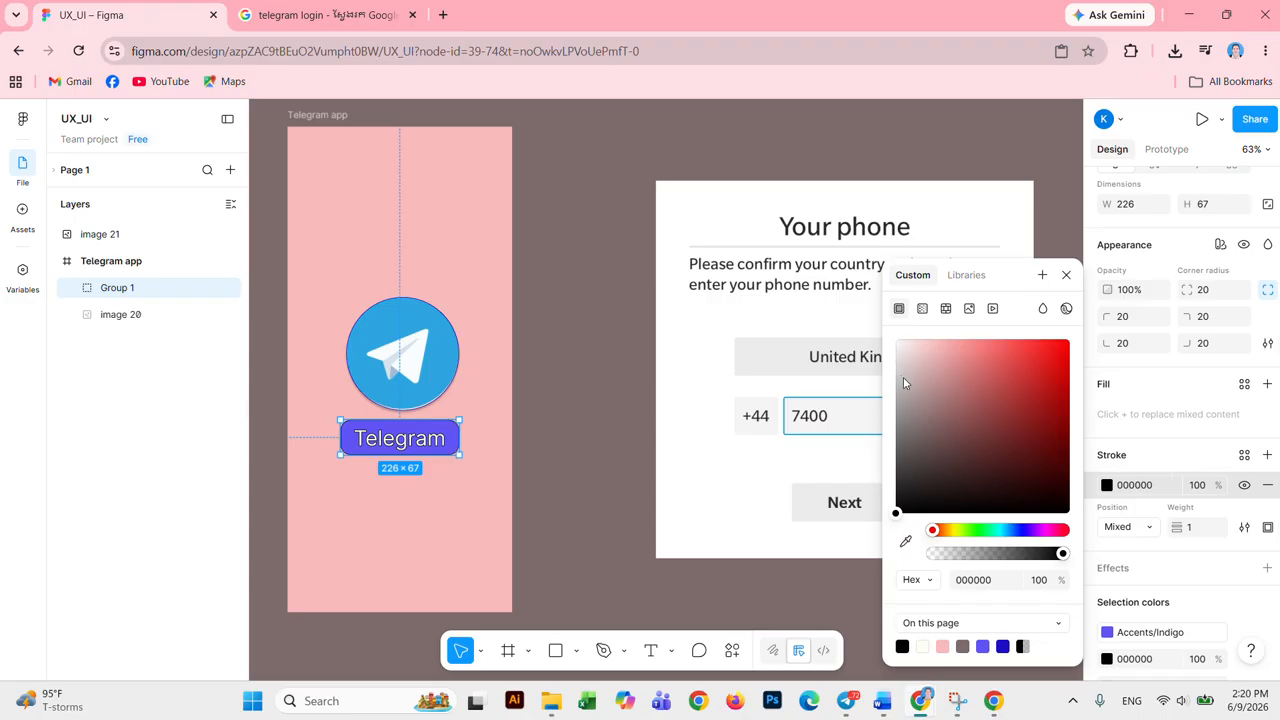
click(907, 350)
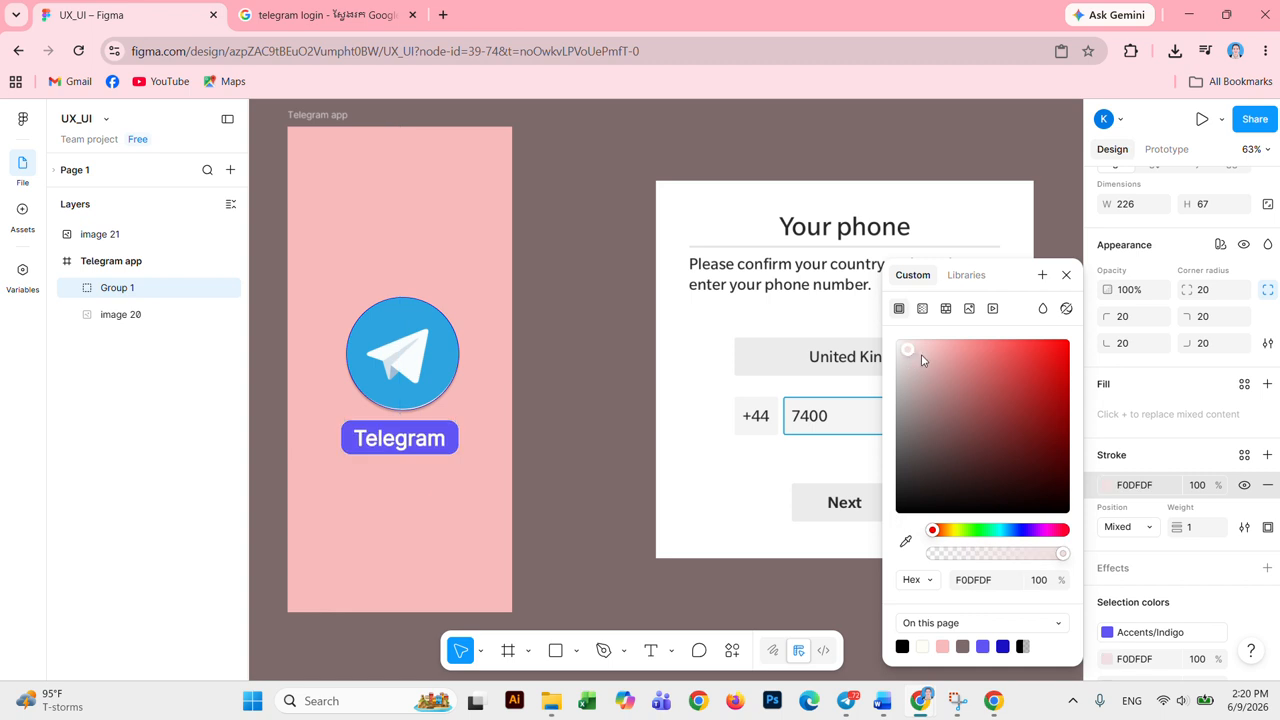
click(981, 356)
click(953, 354)
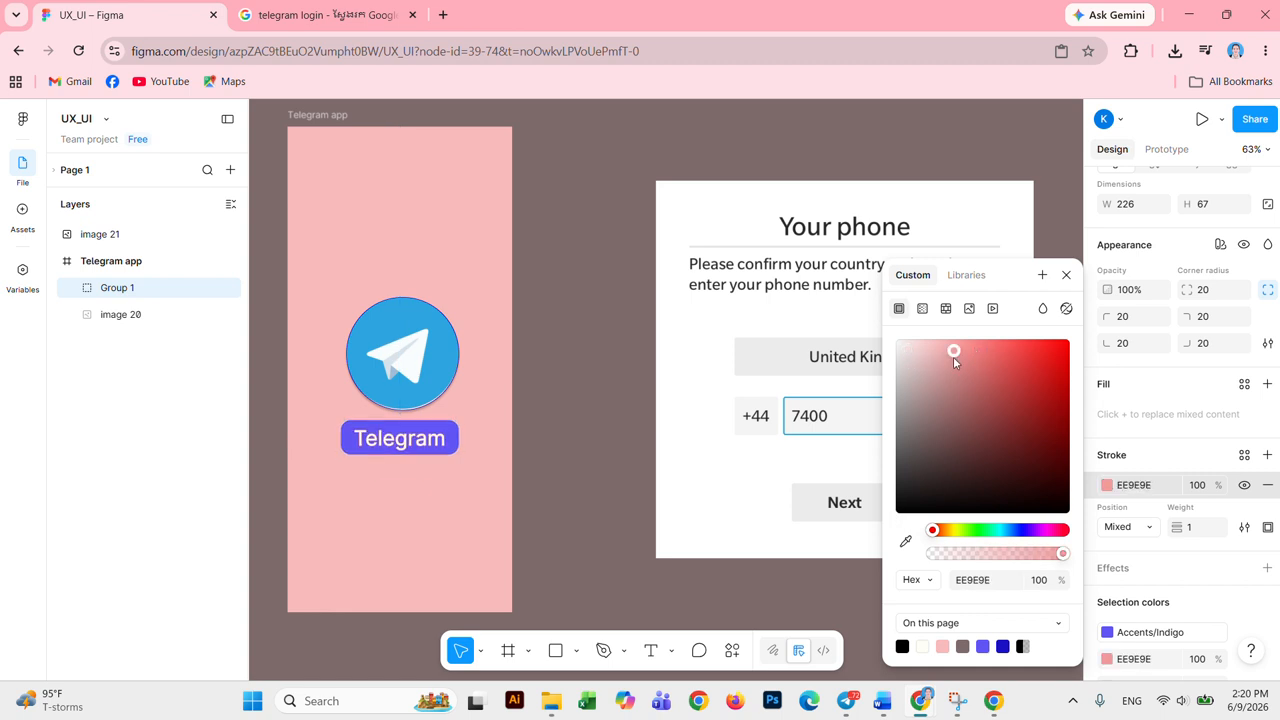
click(1005, 531)
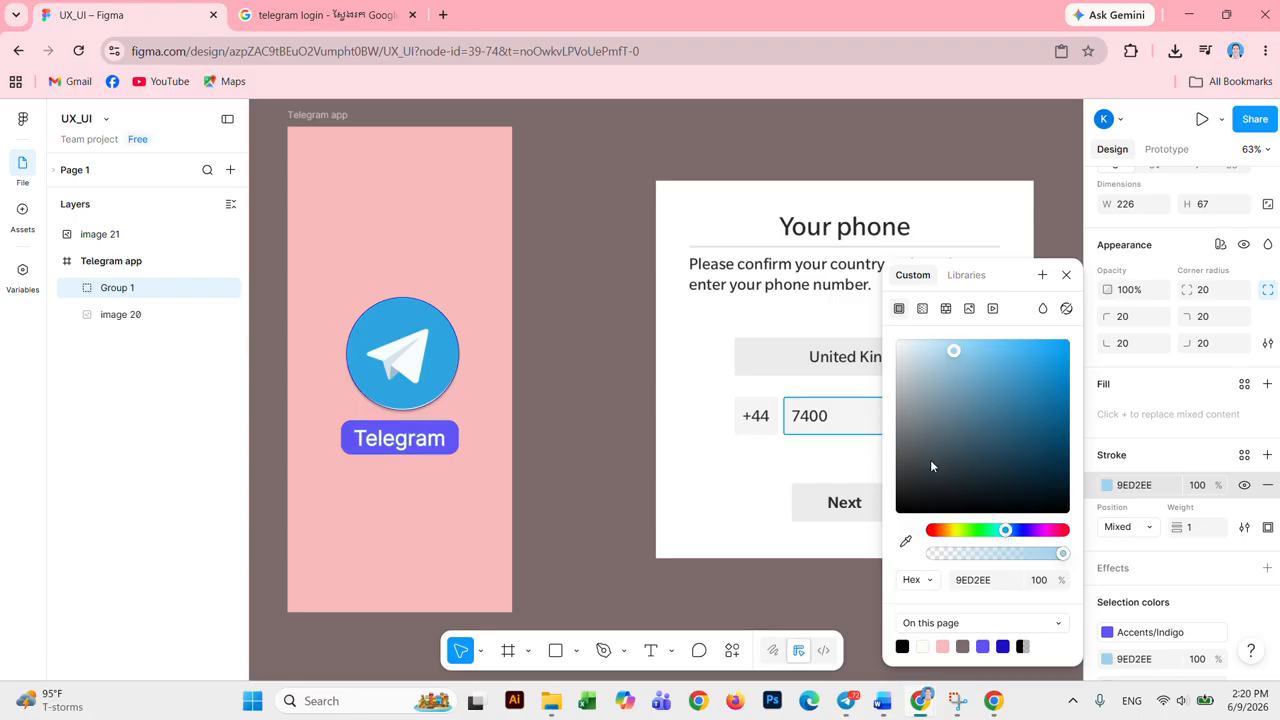
click(1027, 355)
click(901, 349)
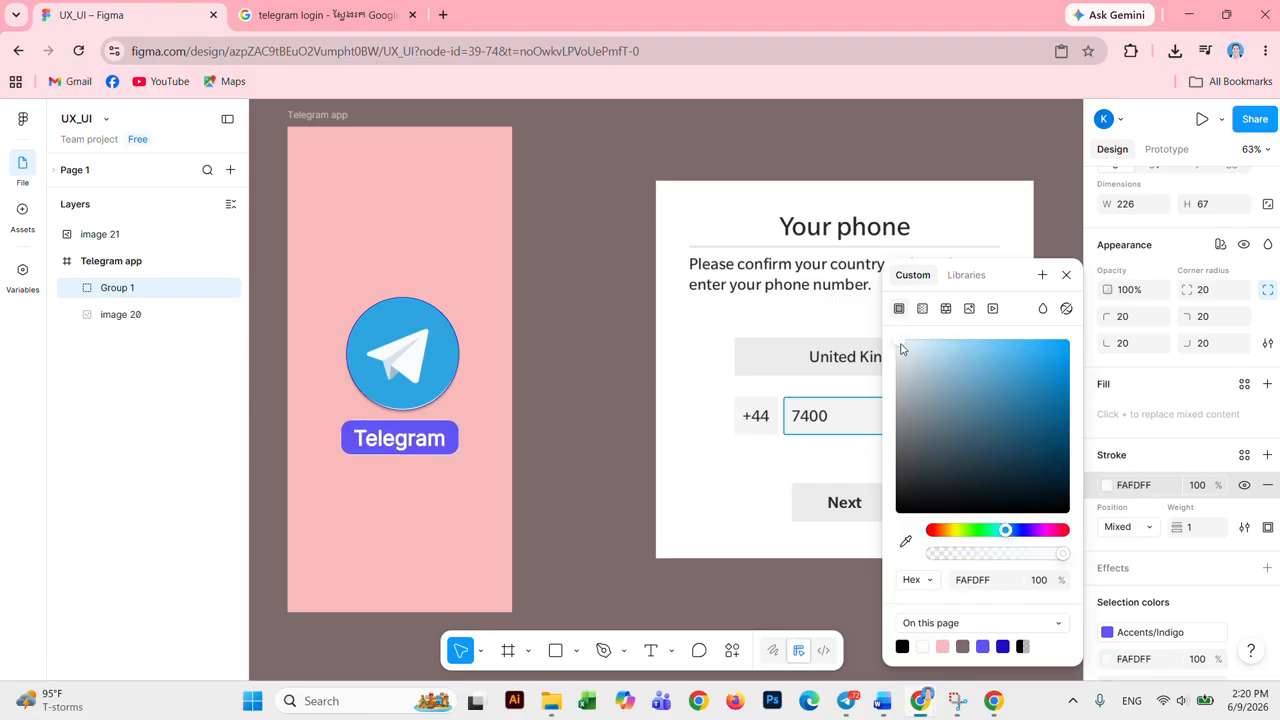
click(1066, 274)
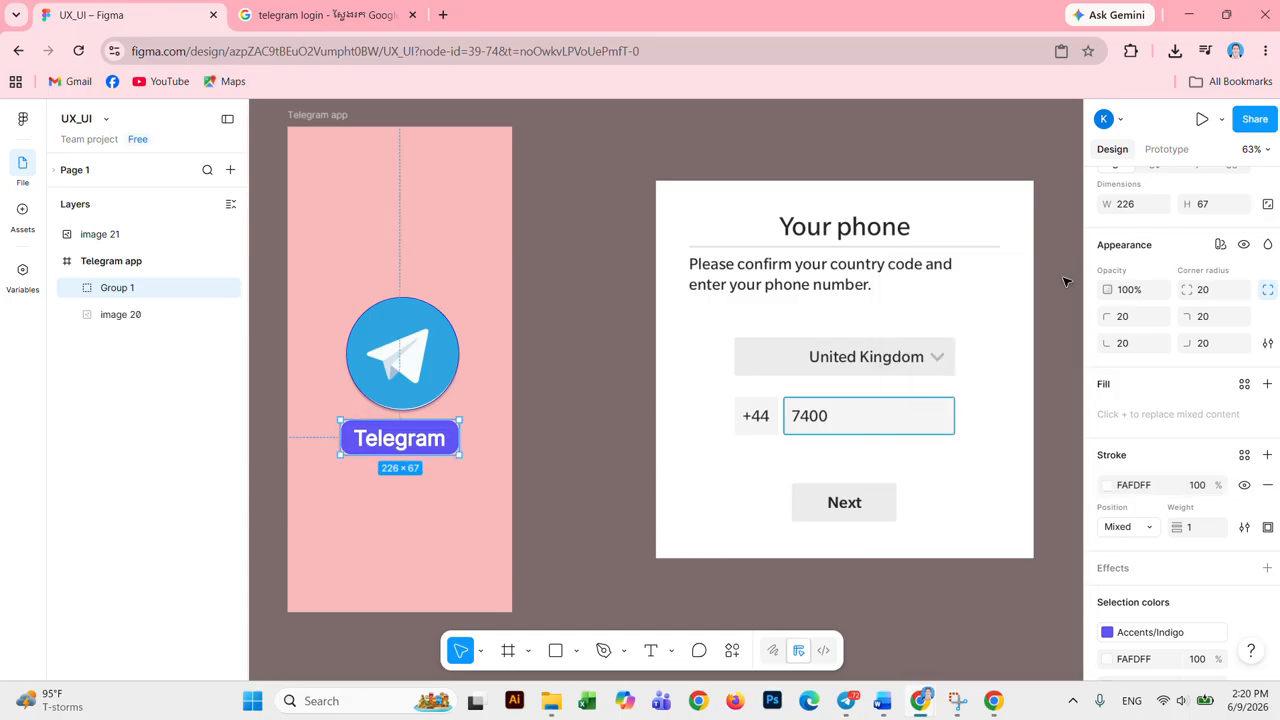
click(430, 390)
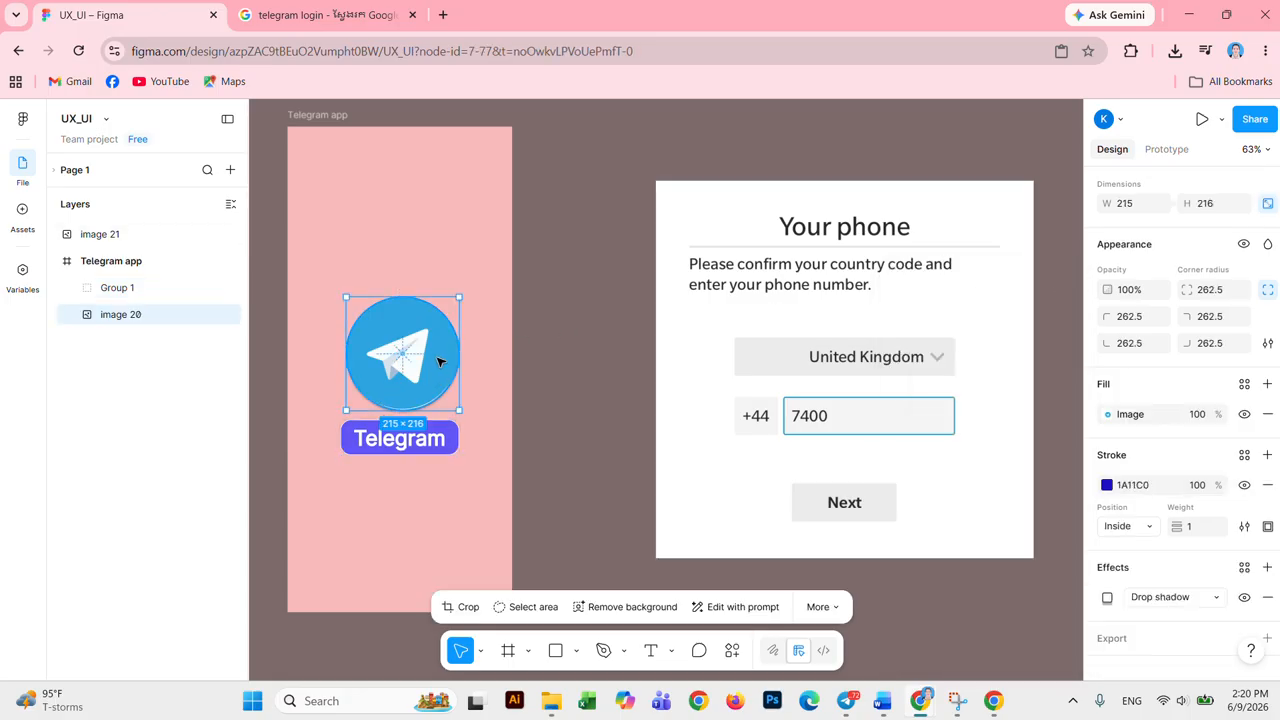
Step: Centre the logo and label horizontally, undoing a trial vertical-centre alignment
drag(440, 362, 437, 361)
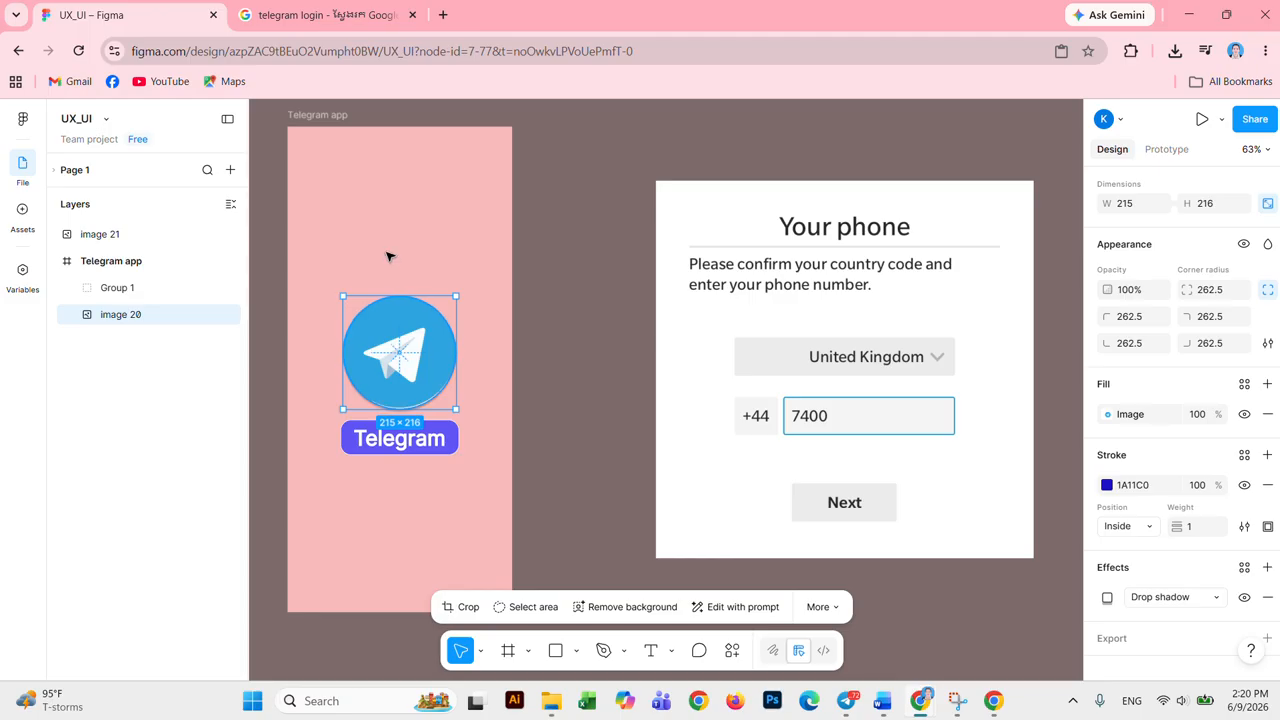
drag(386, 252, 436, 508)
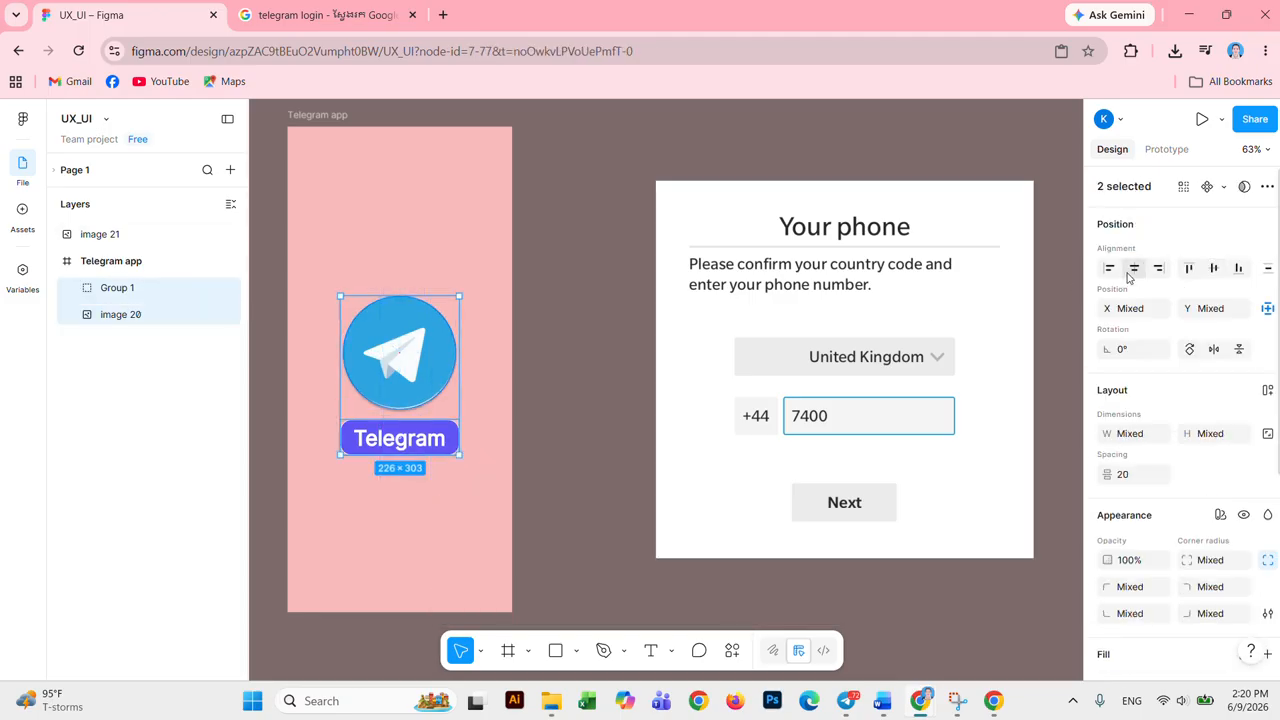
click(1131, 272)
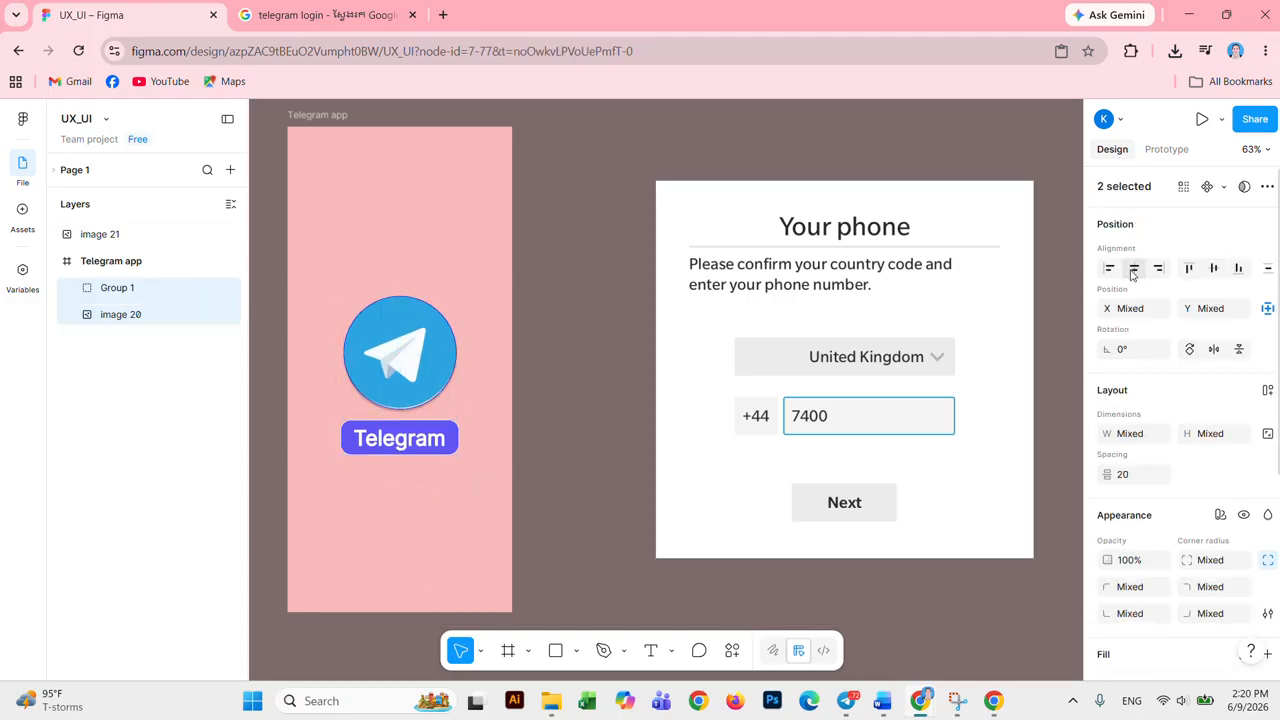
click(1216, 270)
key(ctrl+z)
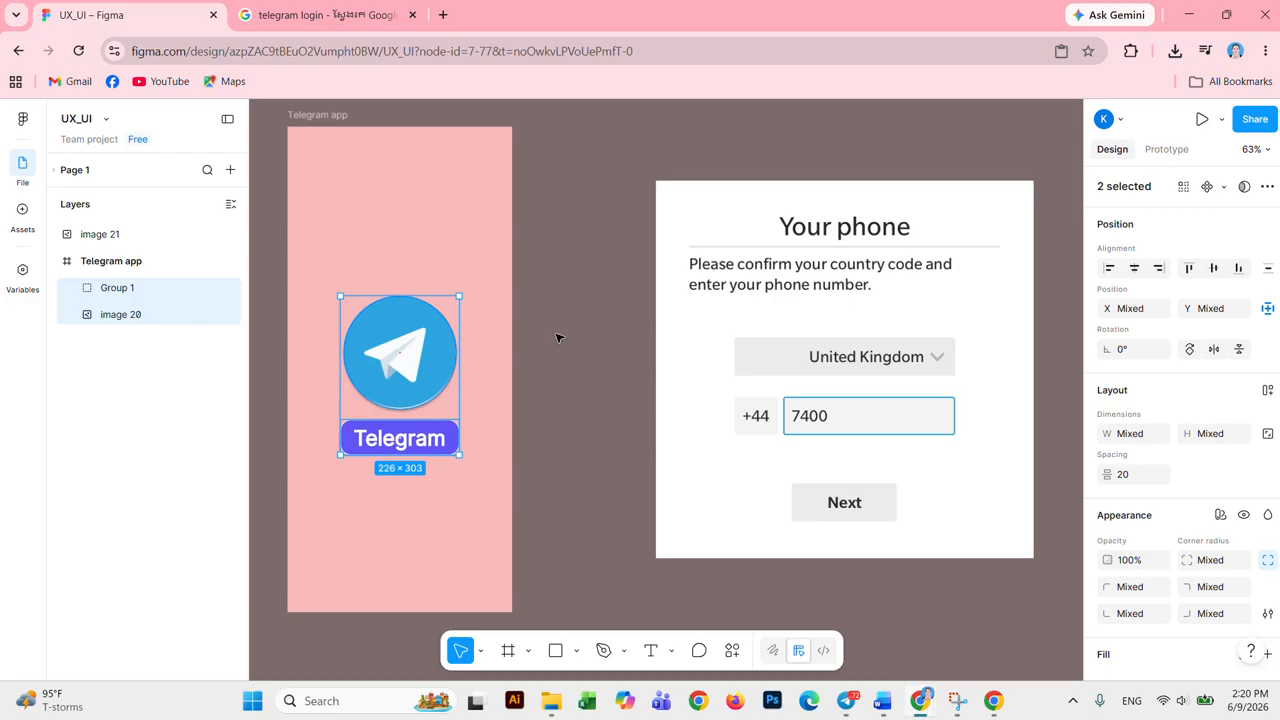
Step: Move the logo and Telegram label together slightly higher in the pink frame
click(628, 338)
click(434, 366)
click(419, 282)
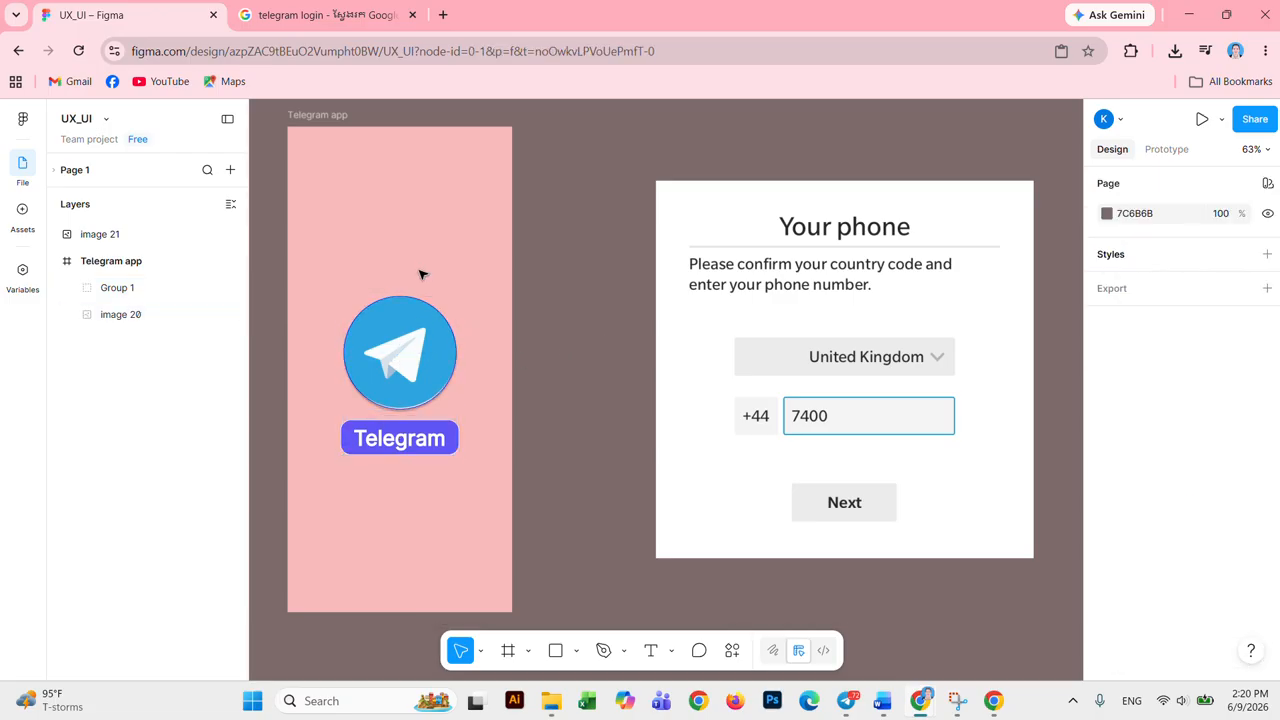
drag(419, 275, 417, 491)
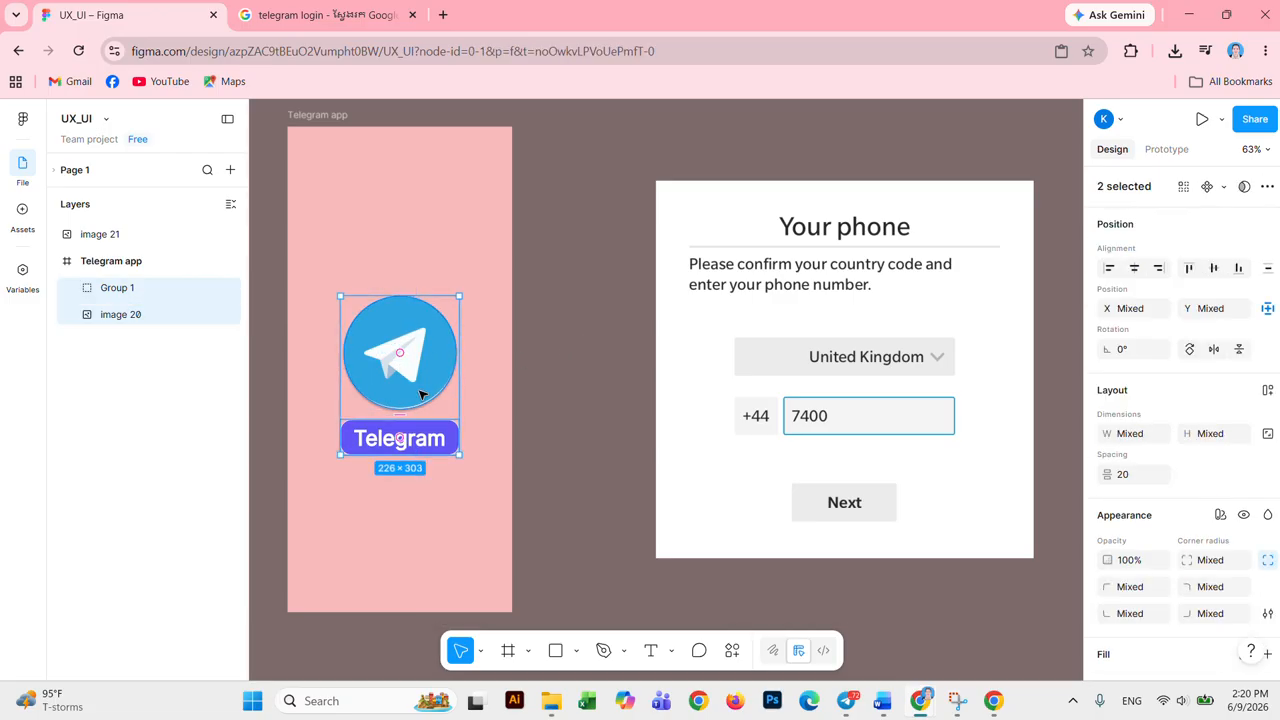
drag(423, 402, 423, 380)
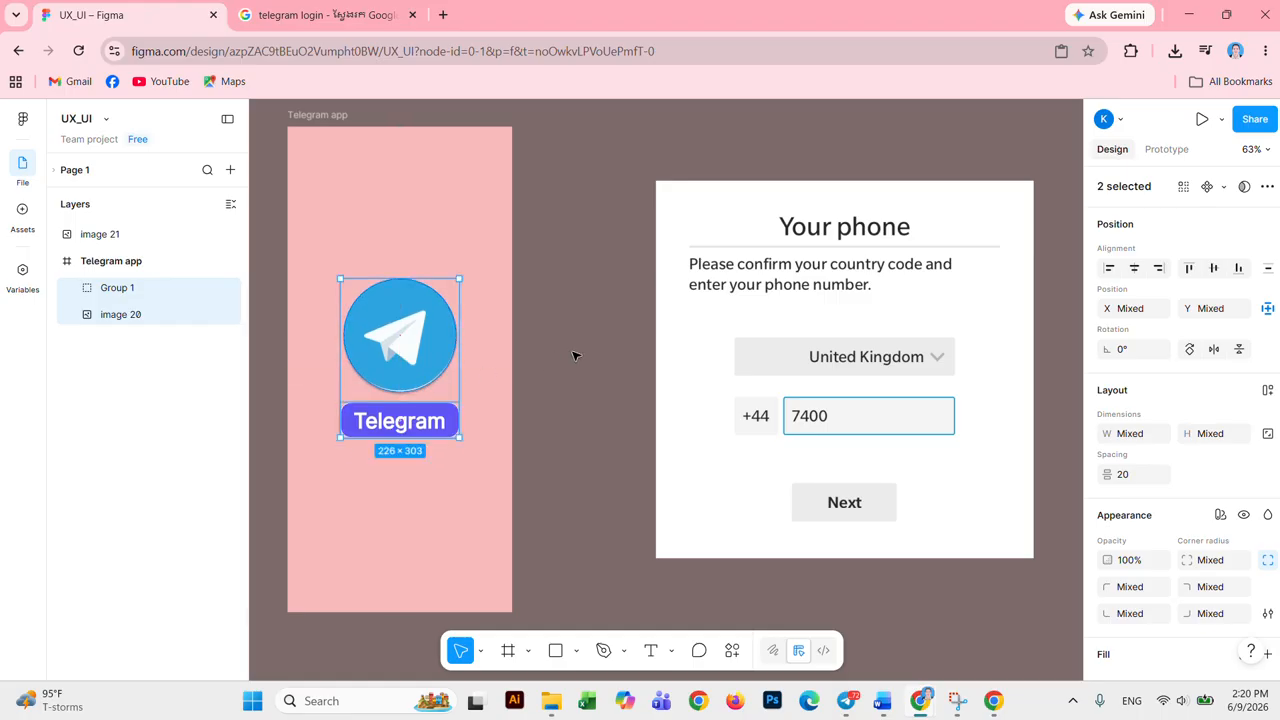
click(575, 355)
Step: Vertically centre the Telegram text inside its indigo pill
click(418, 429)
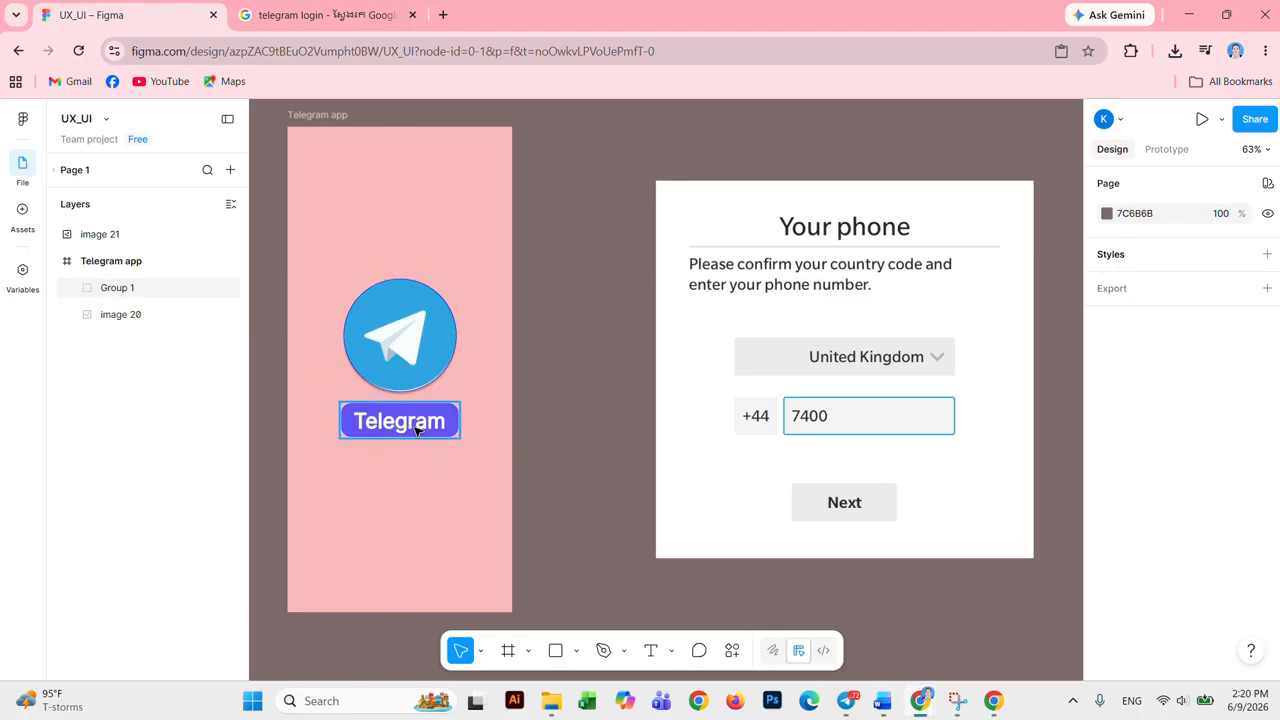
double_click(418, 423)
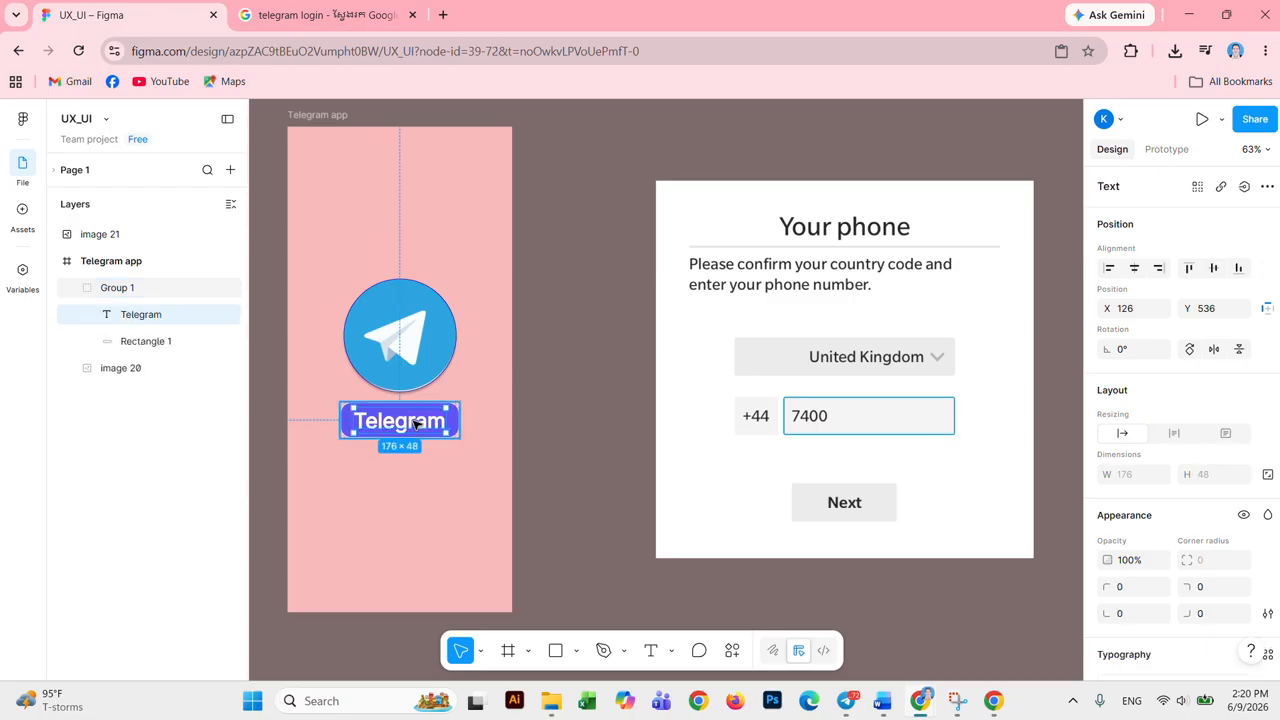
drag(414, 420, 414, 418)
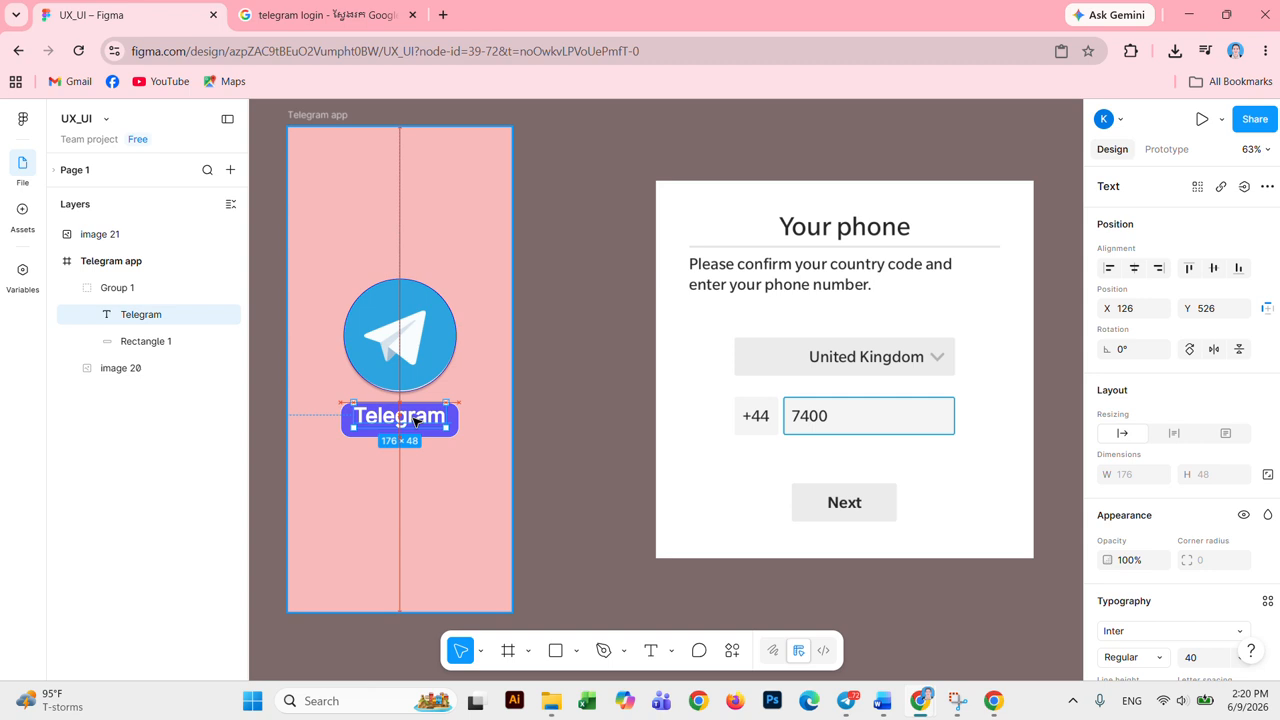
drag(415, 421, 418, 422)
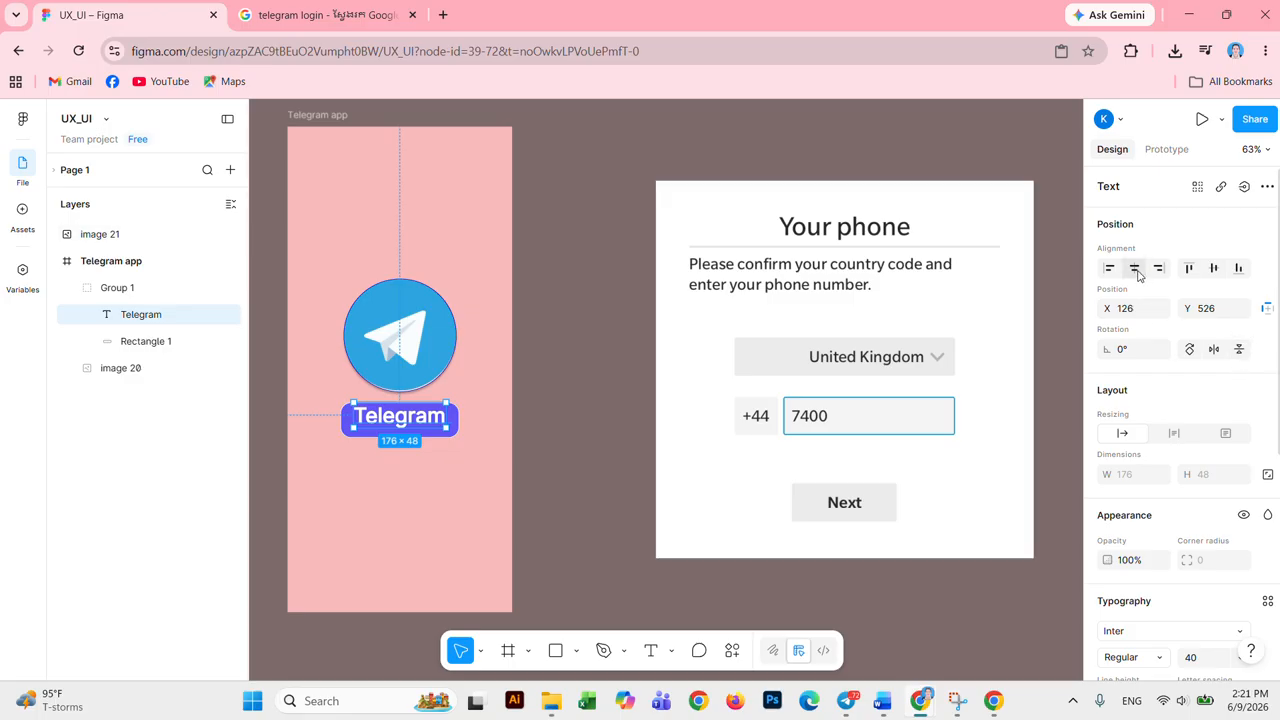
click(1211, 270)
click(466, 487)
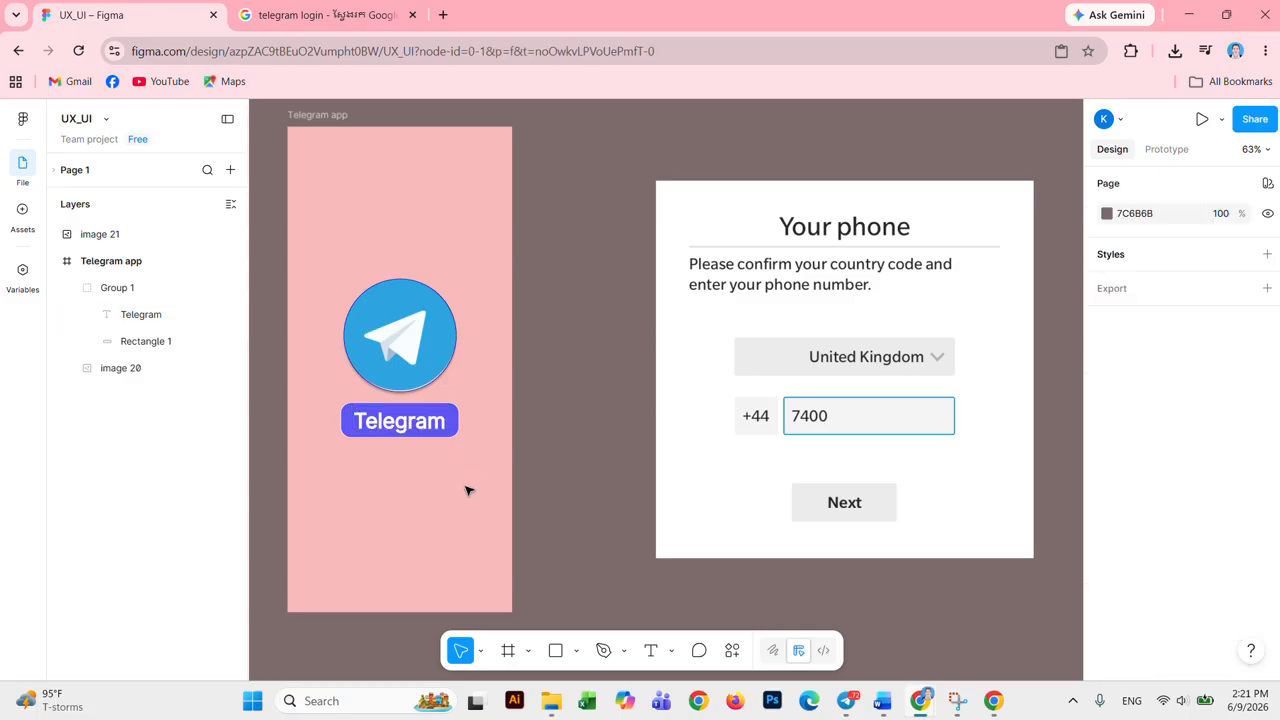
Step: Enlarge the Telegram button group to 234×74
click(456, 424)
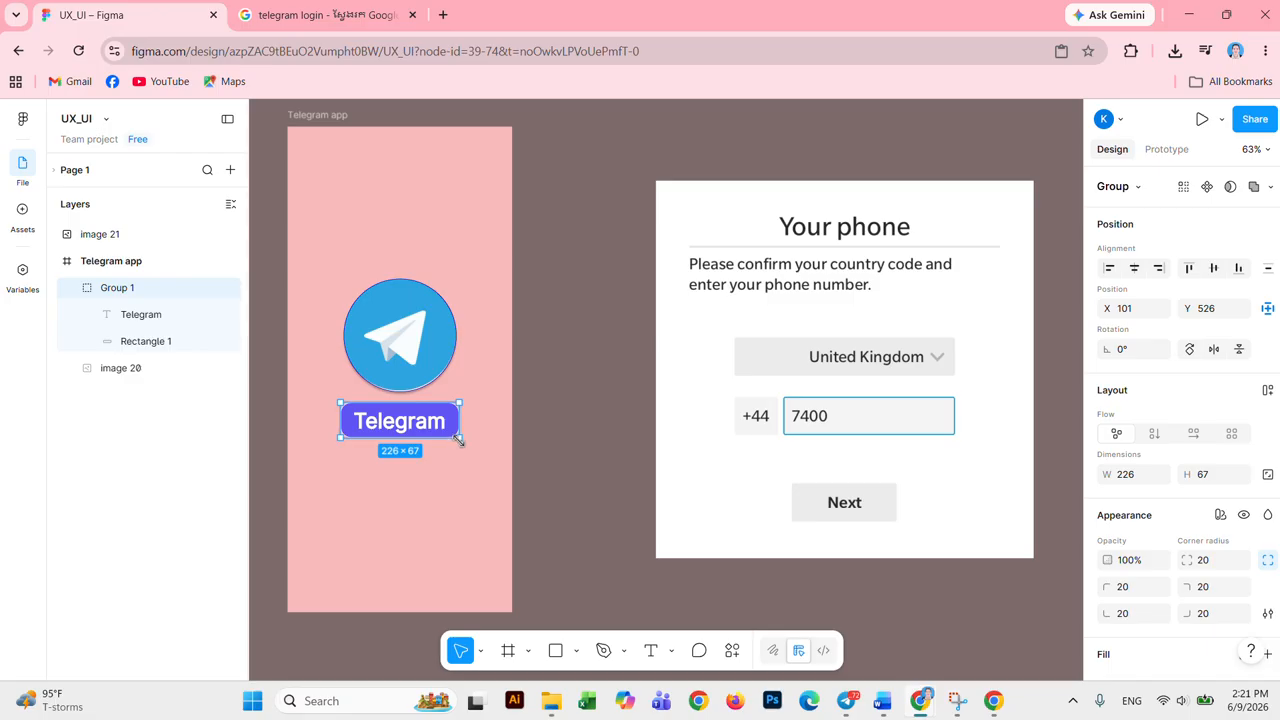
drag(459, 438, 463, 442)
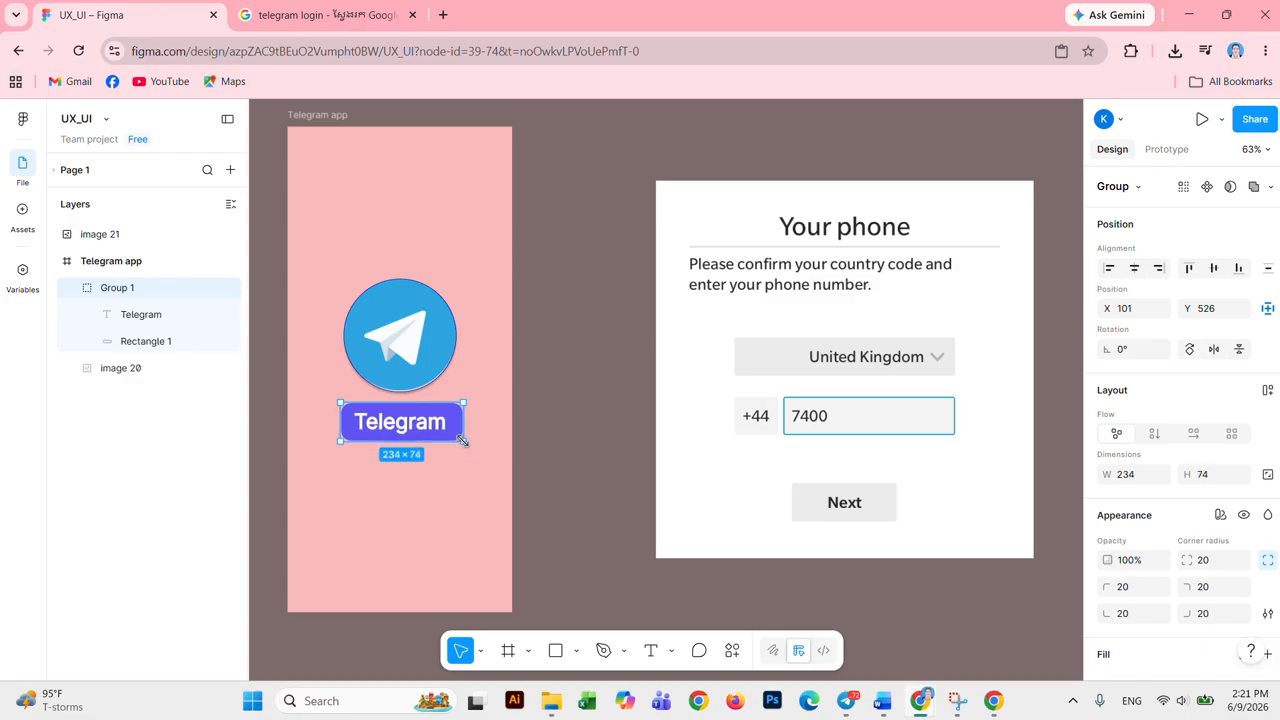
click(469, 480)
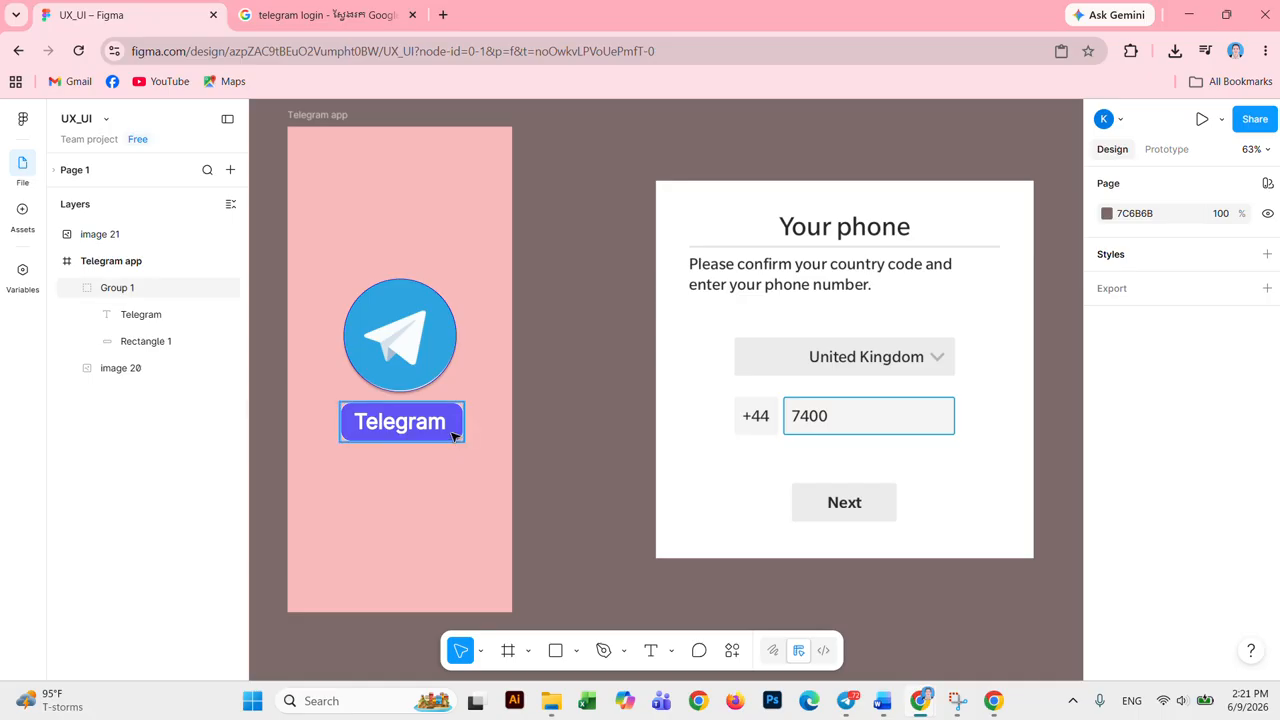
Step: Centre the Telegram logo horizontally above the button
click(452, 350)
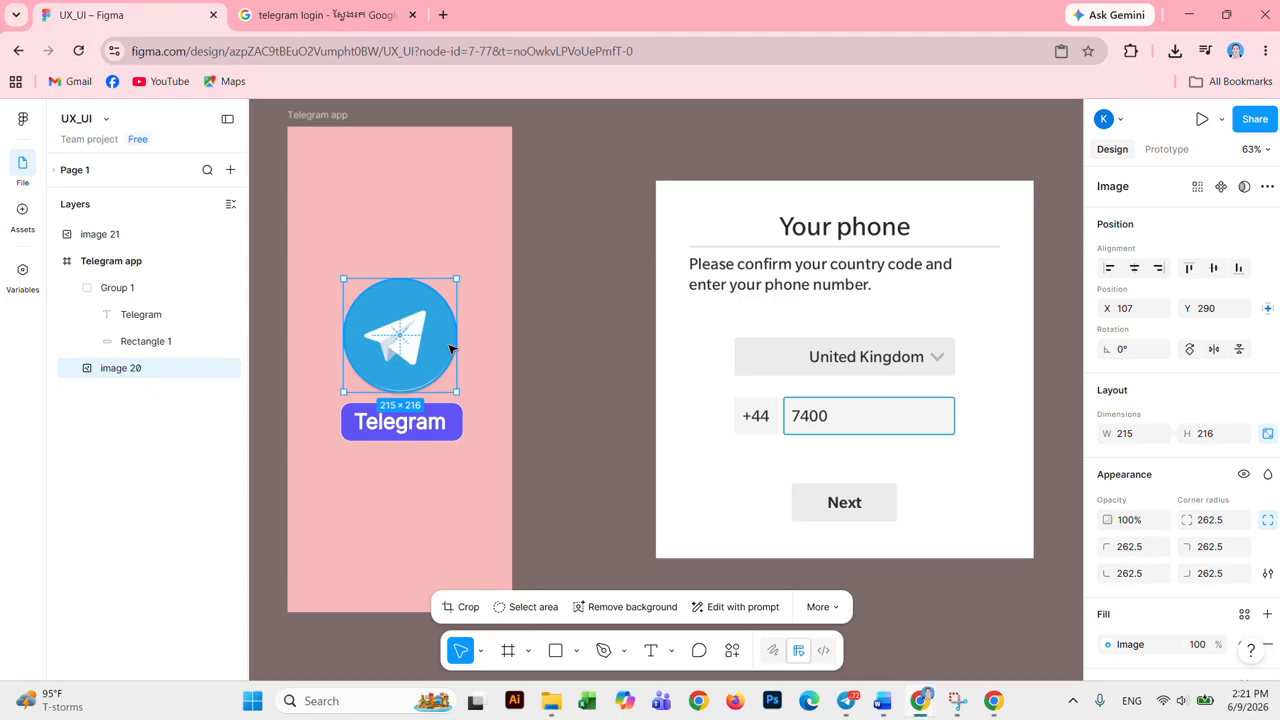
drag(452, 349, 454, 349)
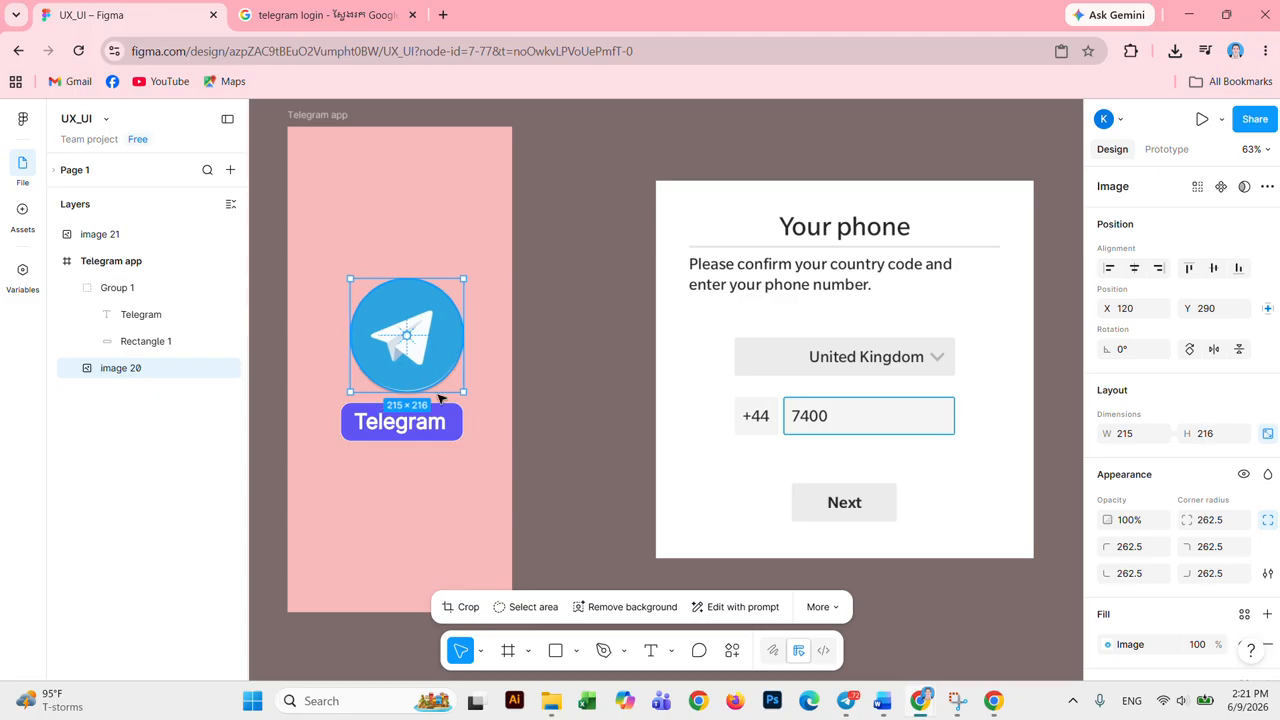
drag(412, 505, 418, 345)
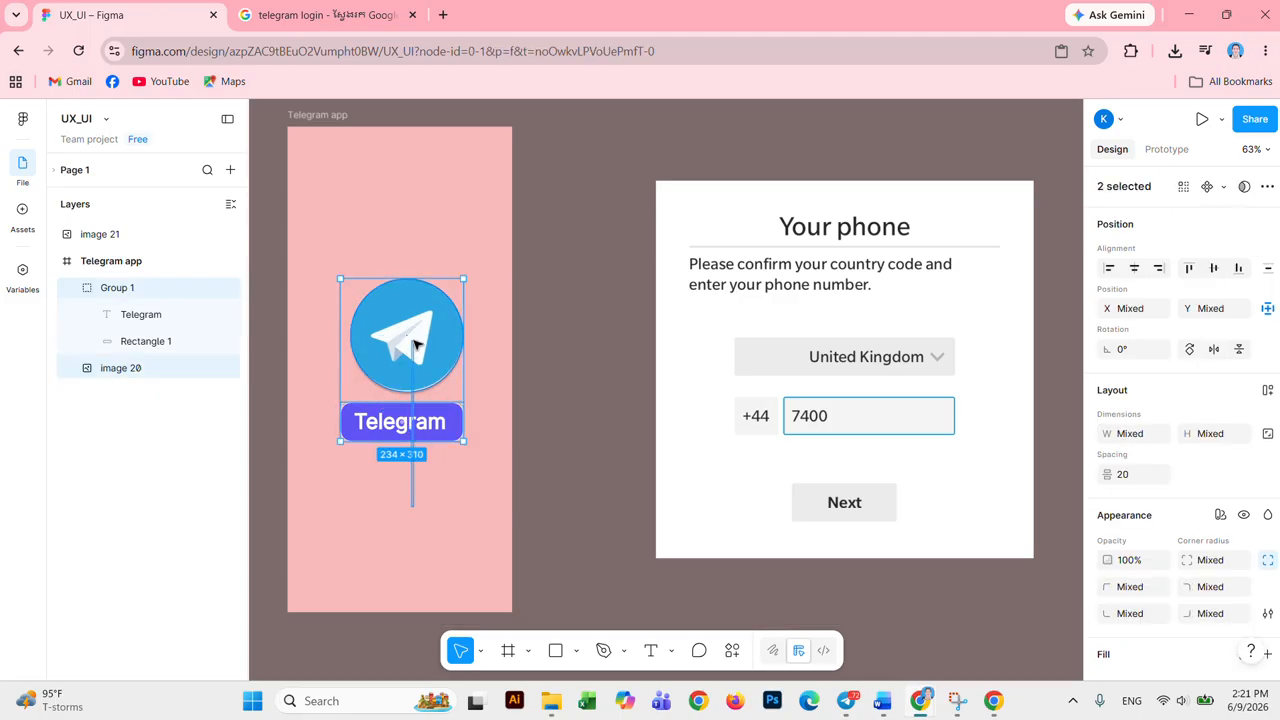
click(1134, 268)
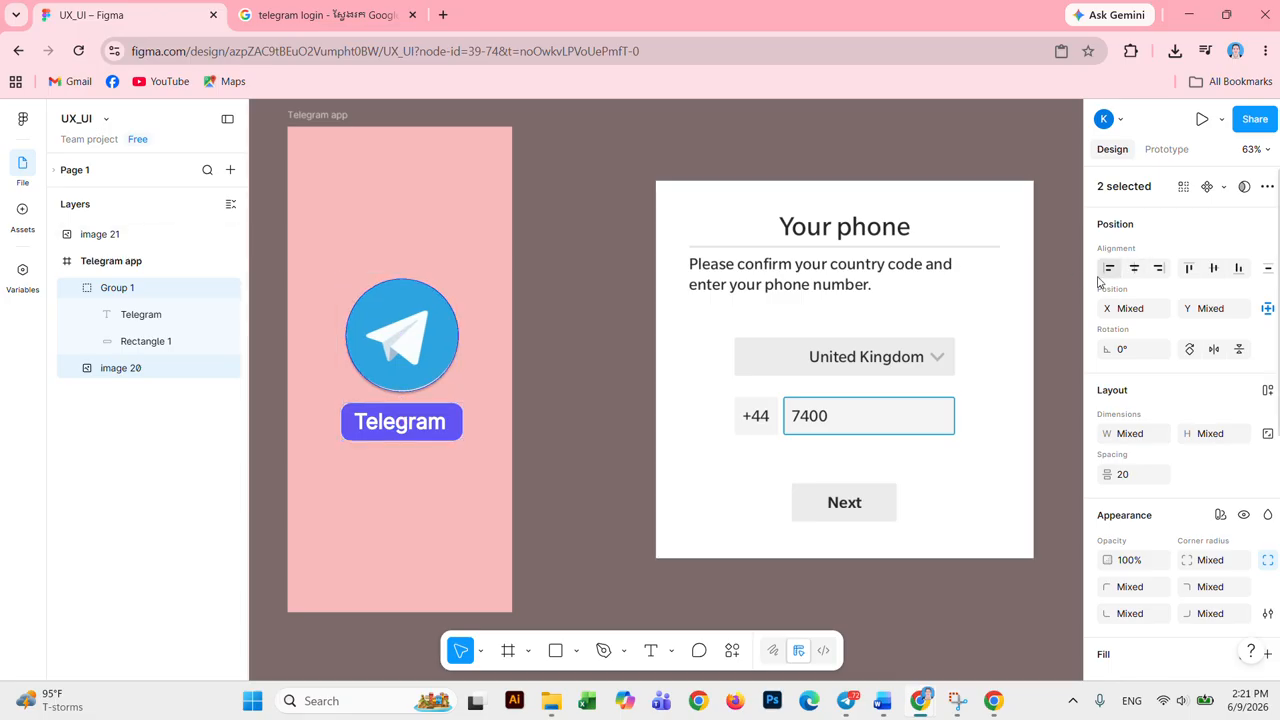
click(427, 503)
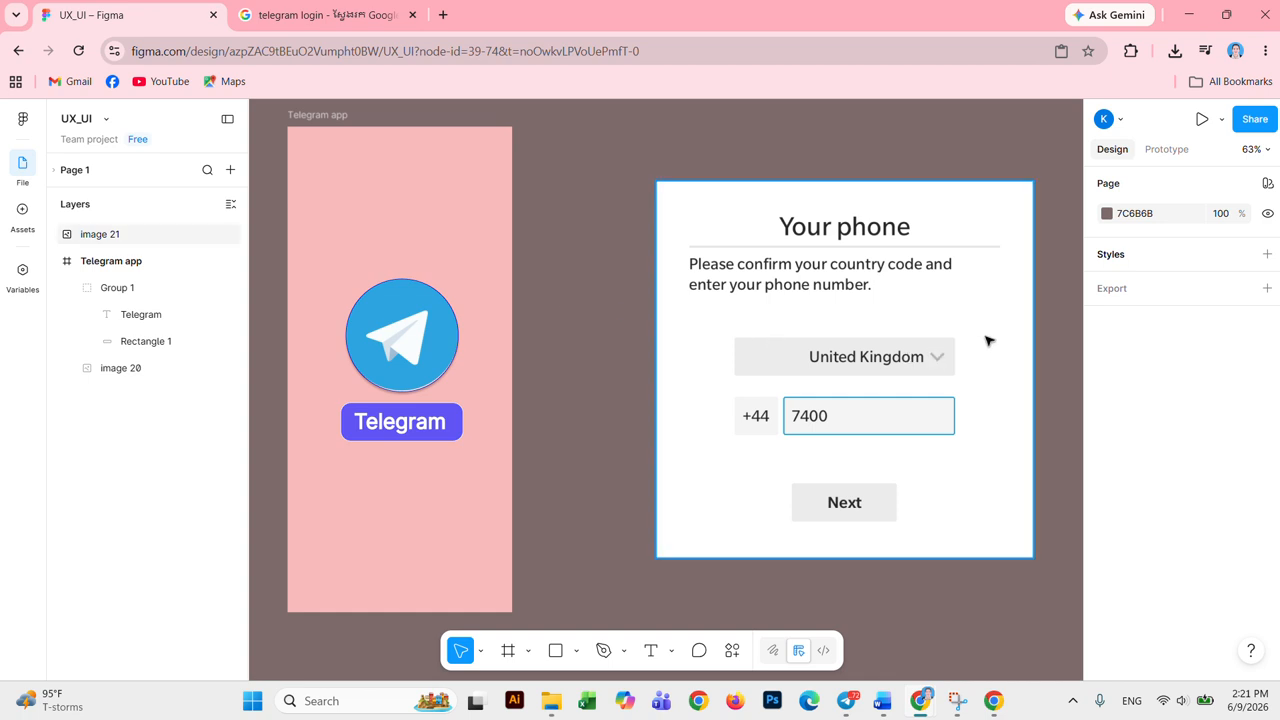
Step: Shift the Your phone reference image further right to make room
drag(994, 211, 1063, 266)
drag(597, 375, 466, 371)
drag(880, 266, 1017, 254)
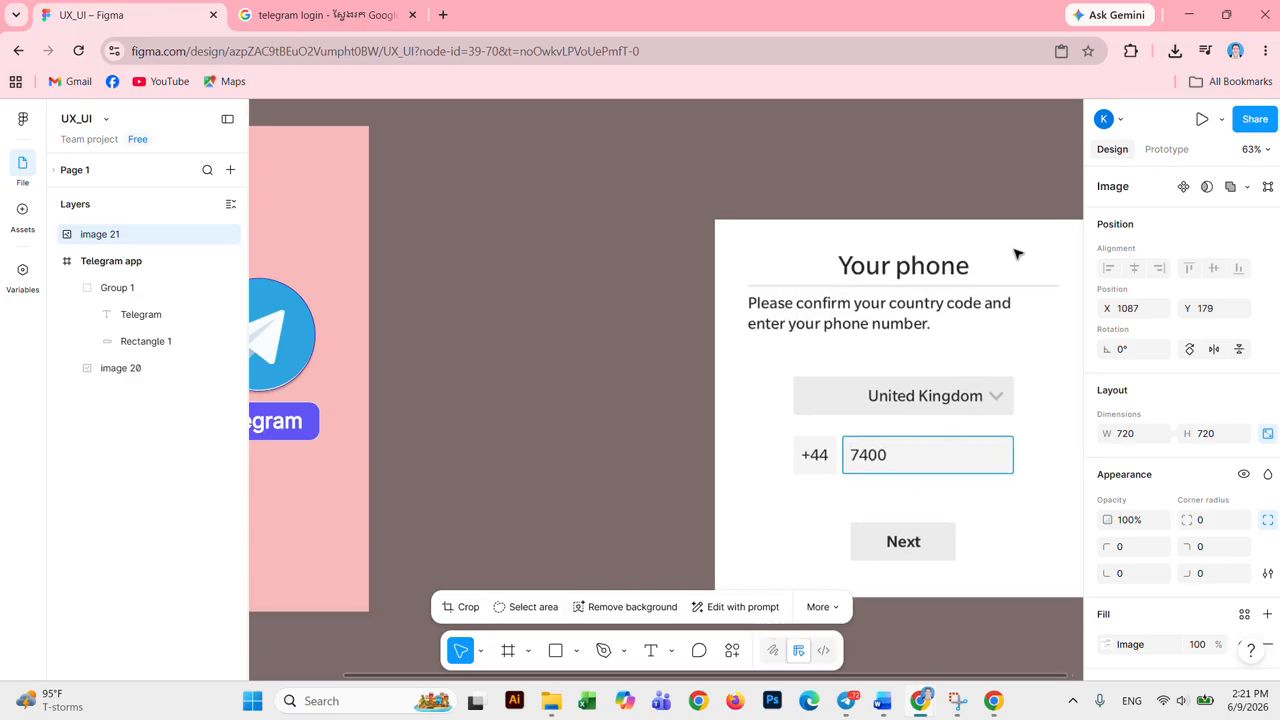
Step: Create a 428×926 iPhone 14 Plus frame beside the pink frame and re-place the Your phone image
click(507, 651)
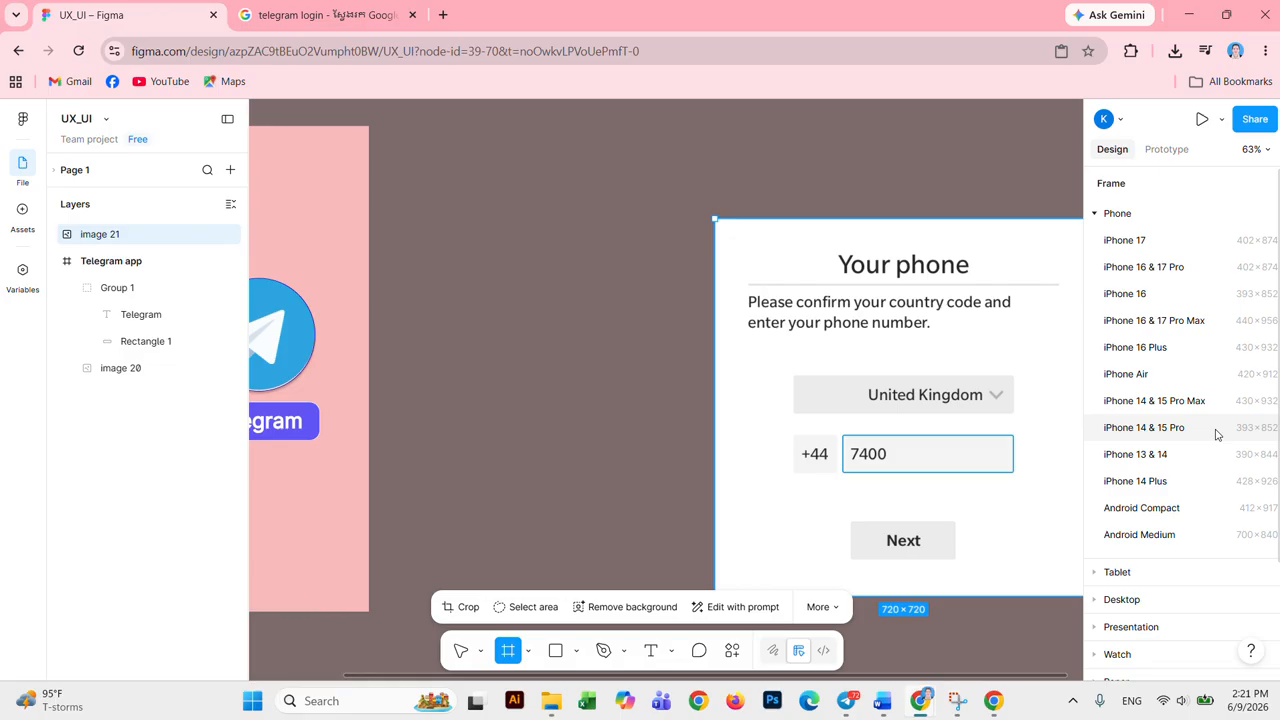
click(1188, 485)
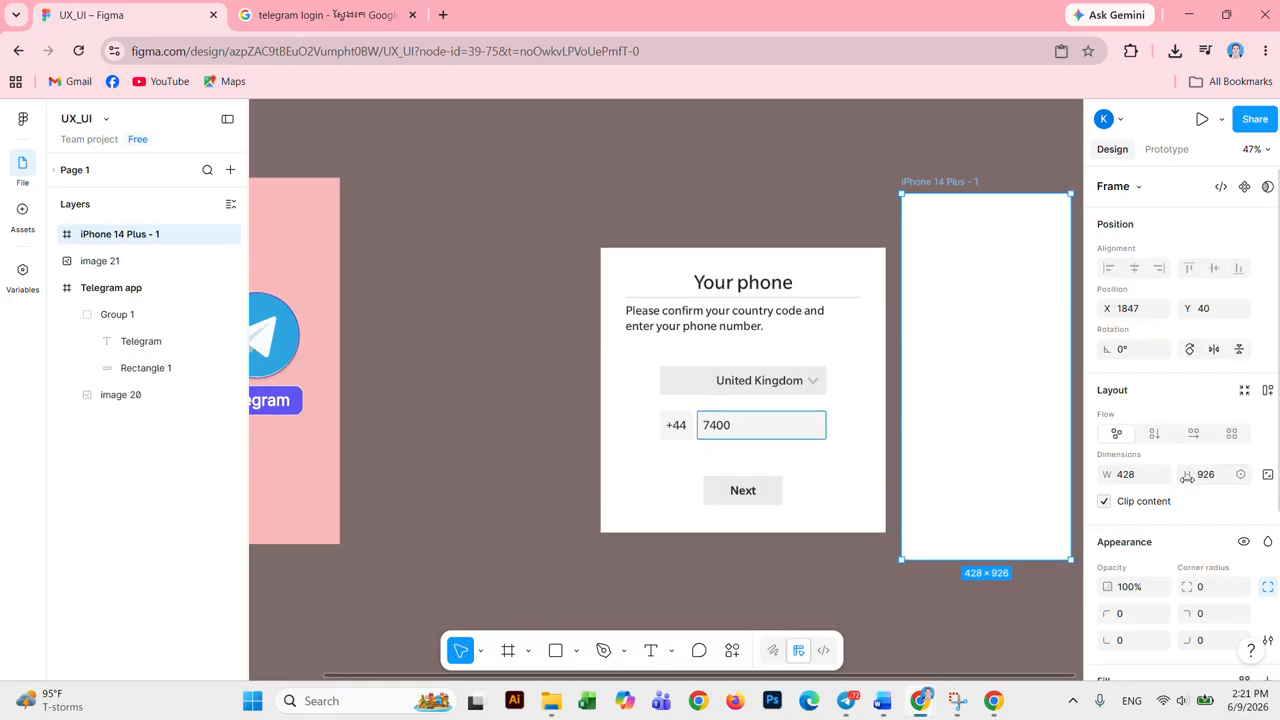
drag(965, 232, 443, 214)
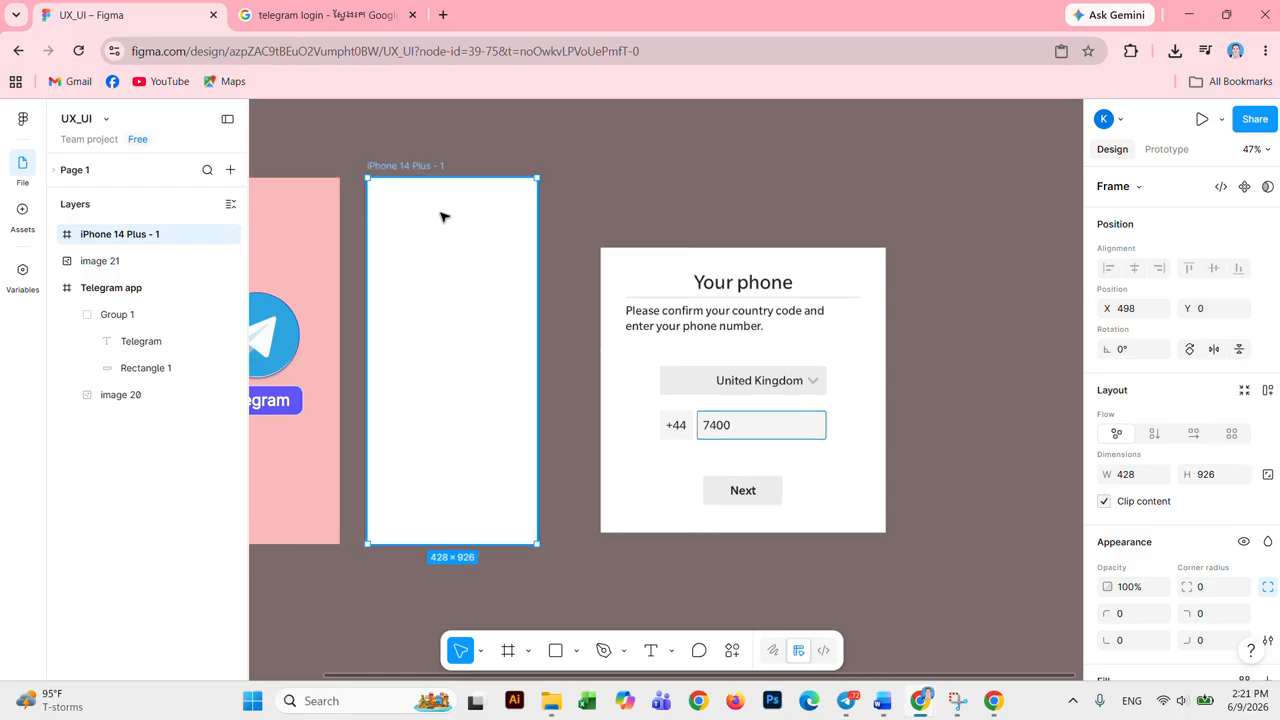
drag(437, 485, 625, 502)
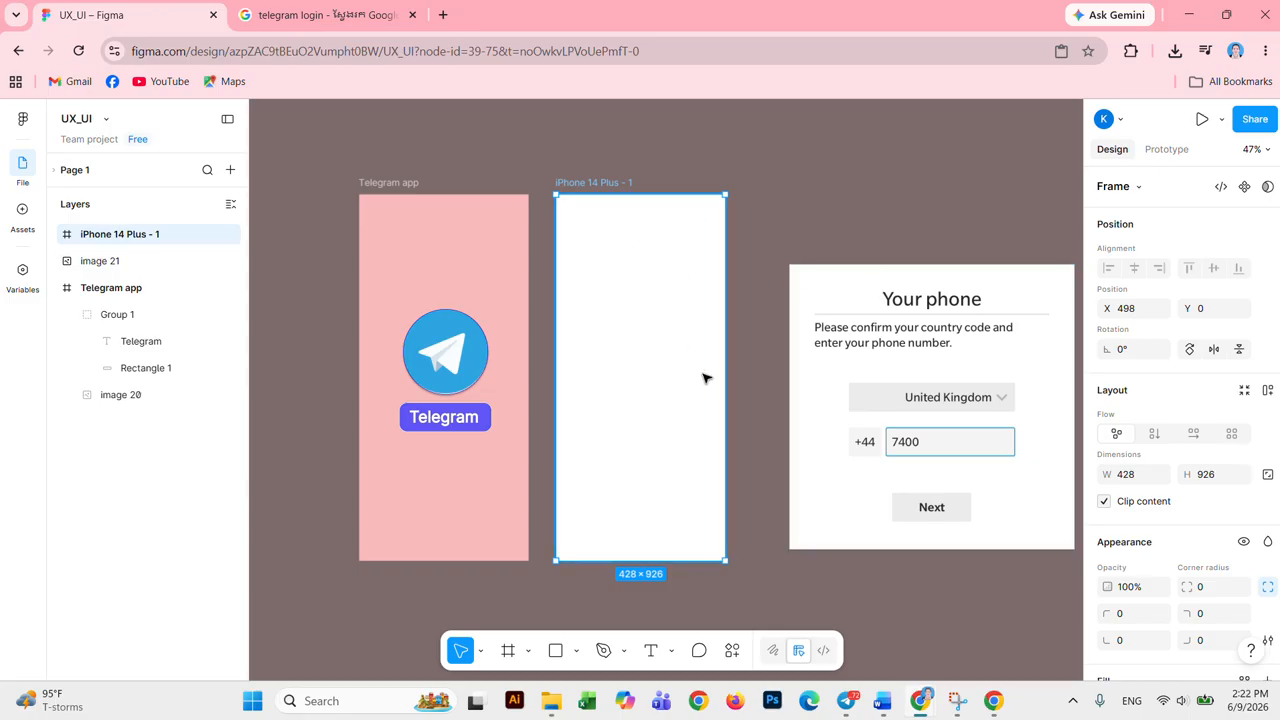
ctrl+scroll(704, 379, up, 3)
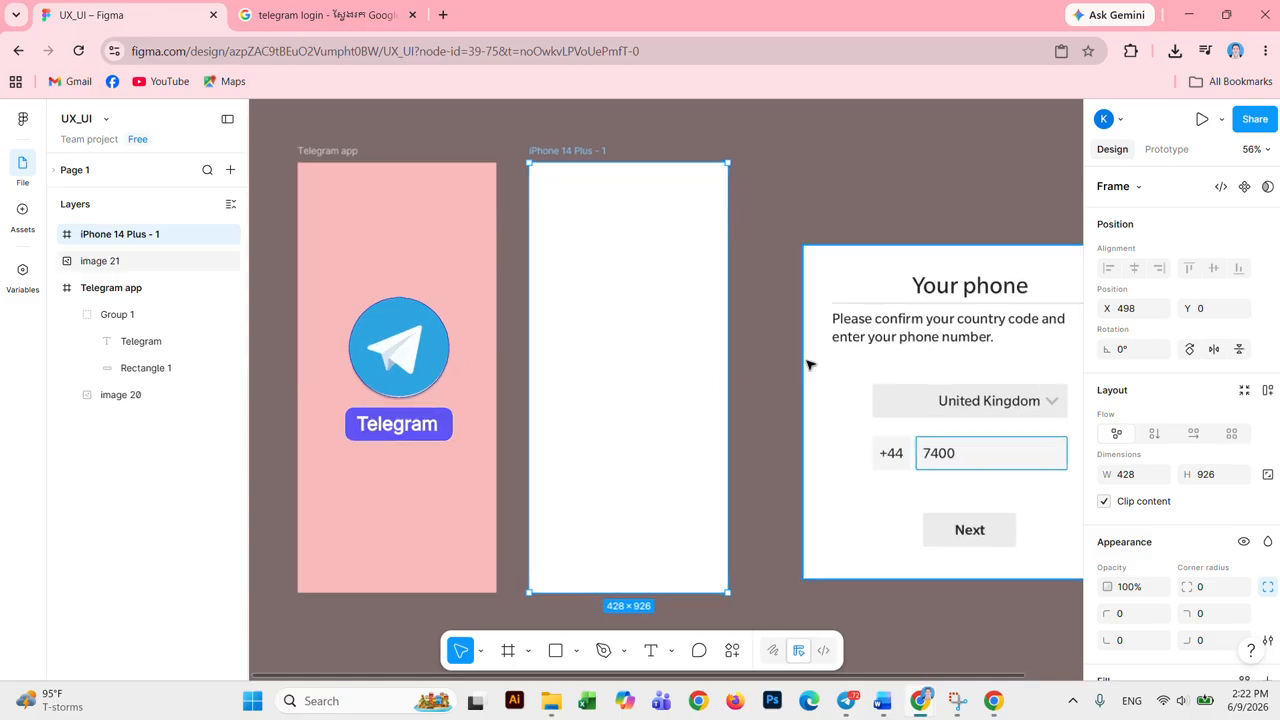
drag(1011, 282, 970, 222)
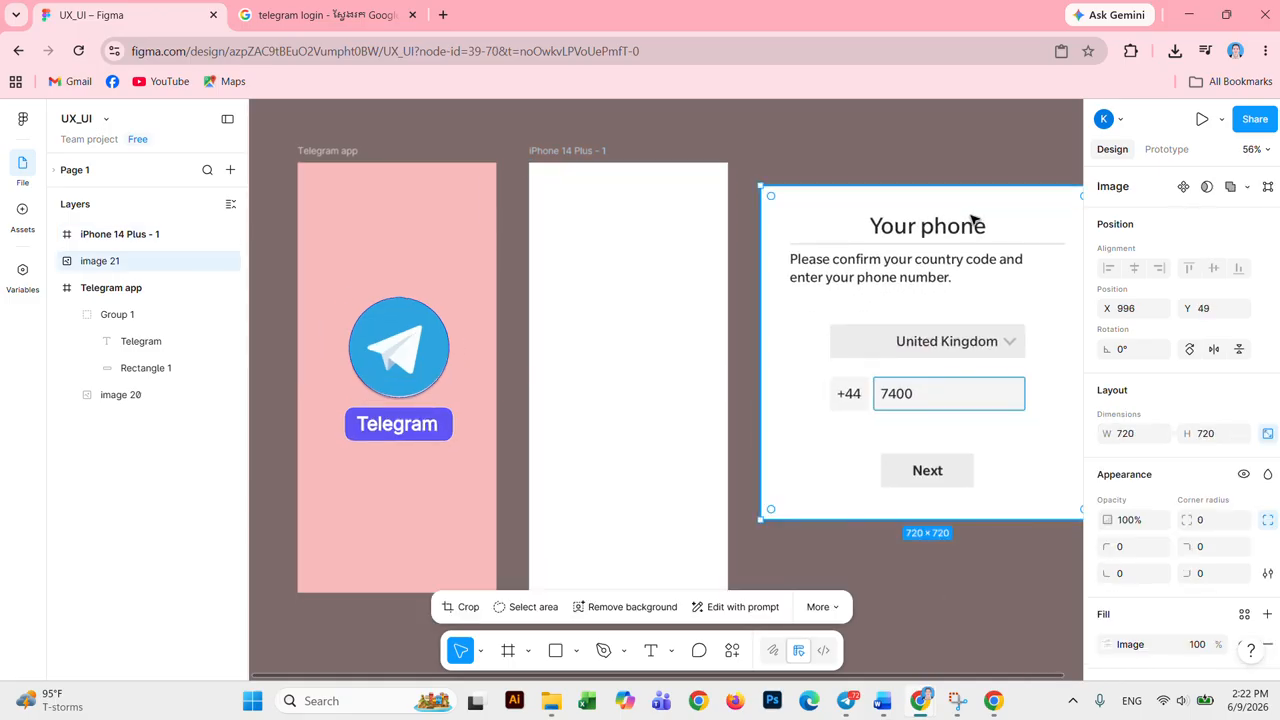
click(634, 332)
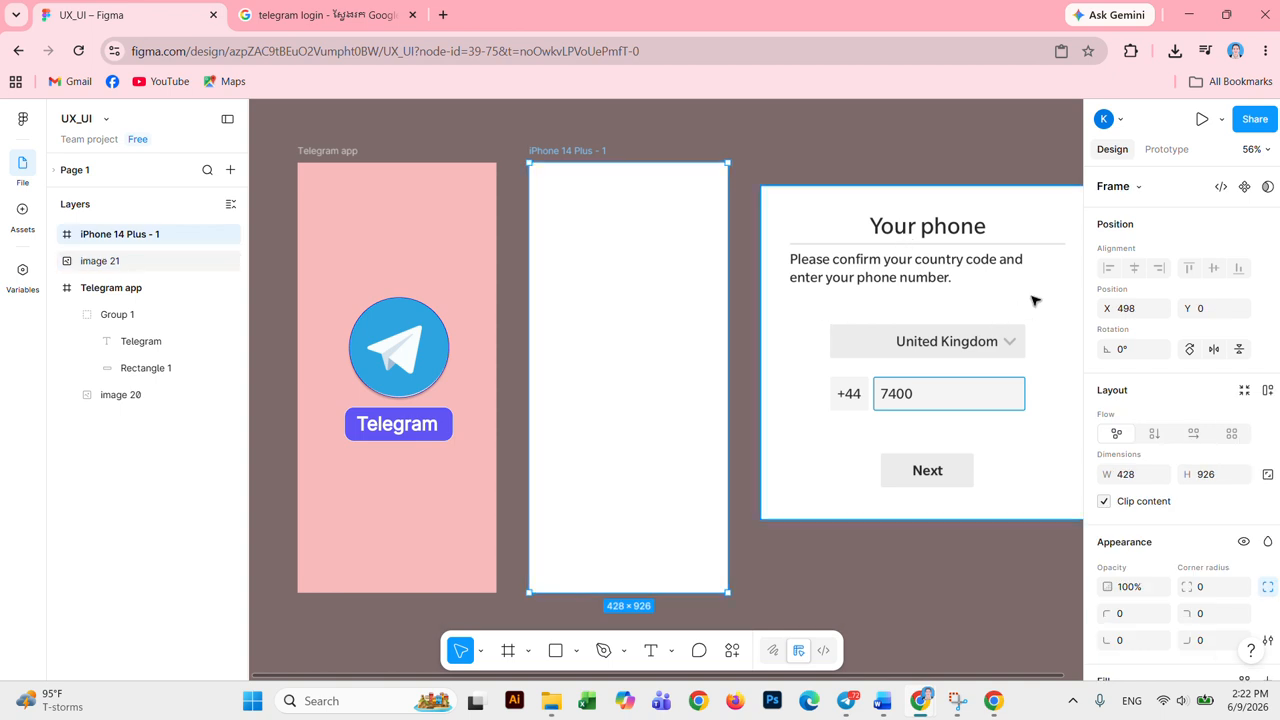
Step: Type the 'Your phone' title near the top of the iPhone frame and exit editing
click(651, 652)
click(575, 204)
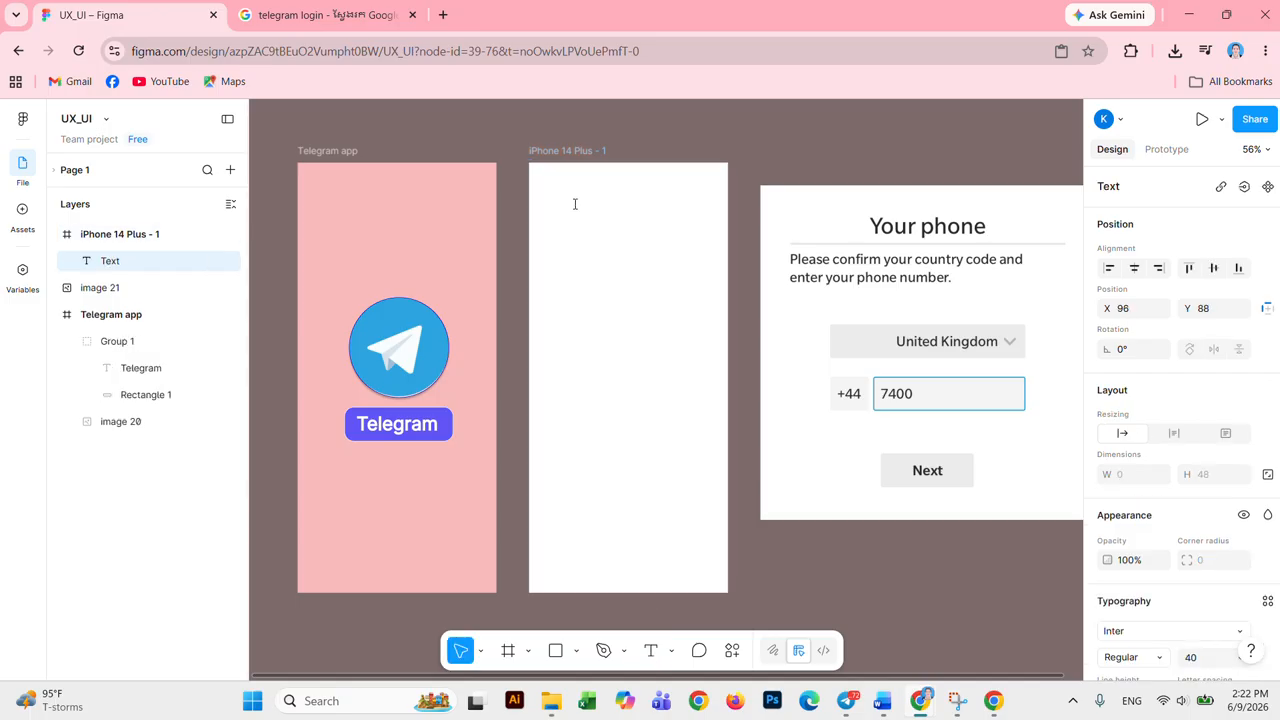
text(Your)
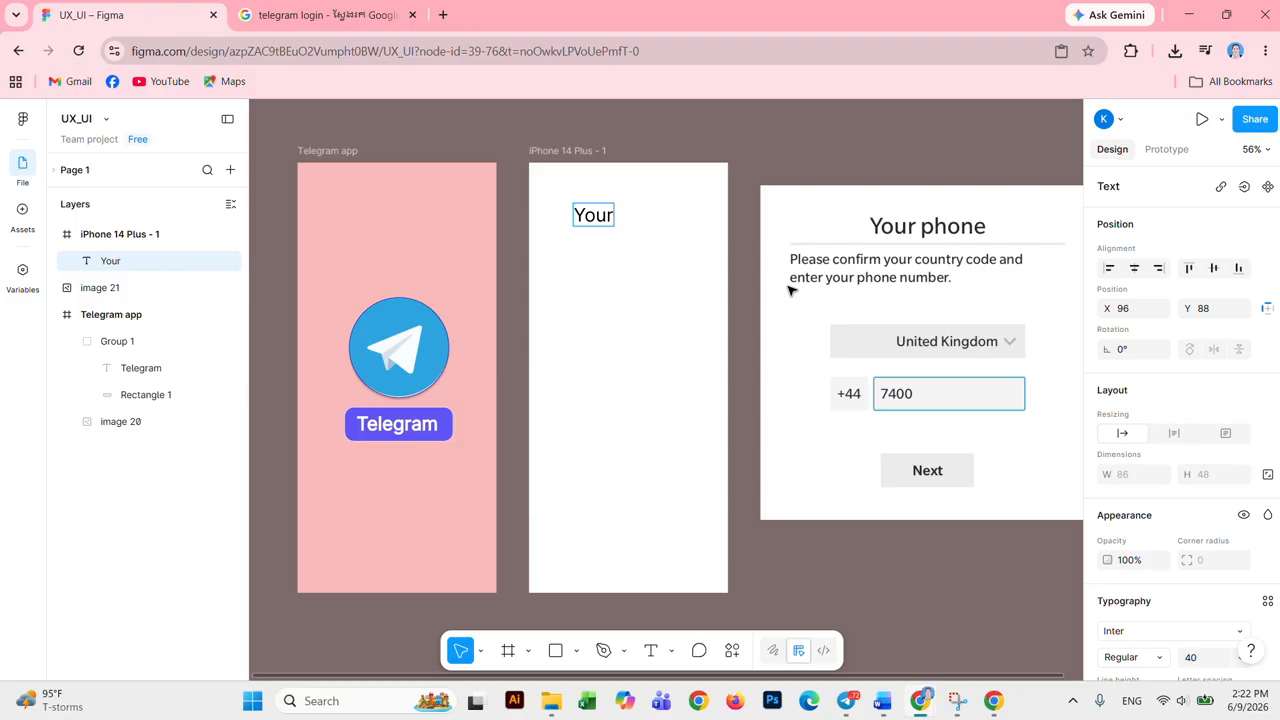
text( phone)
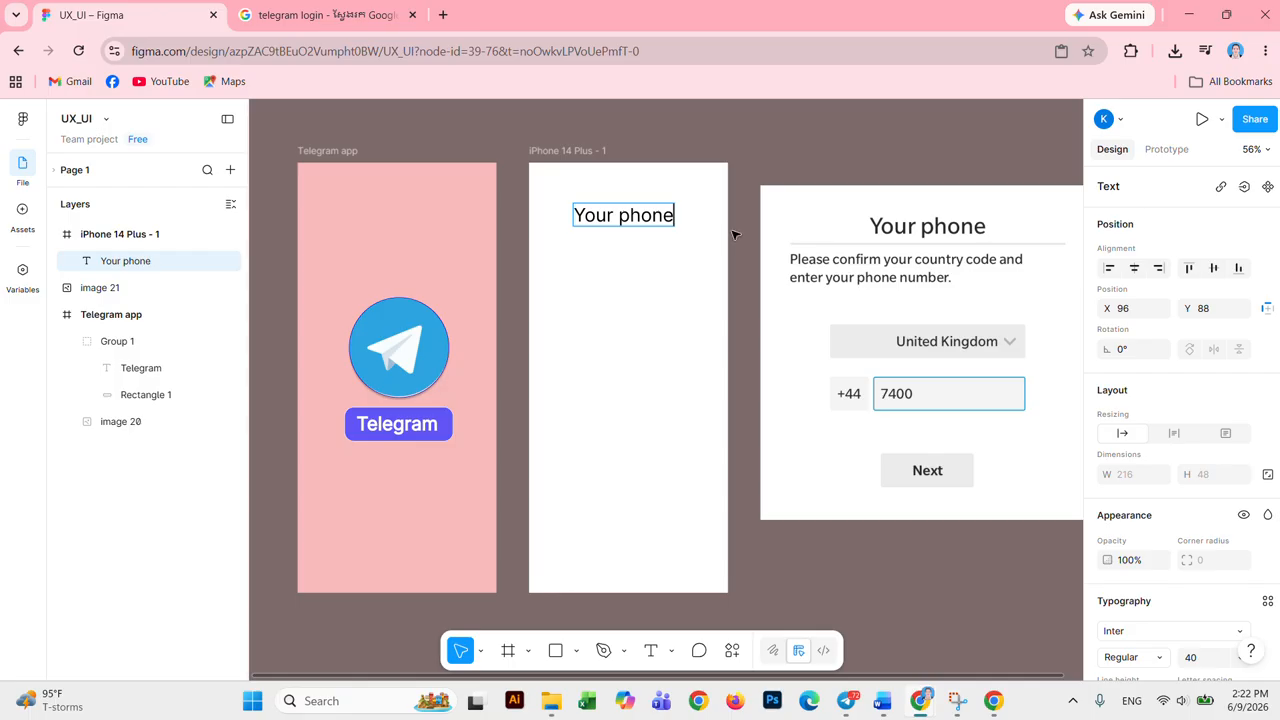
drag(670, 215, 563, 215)
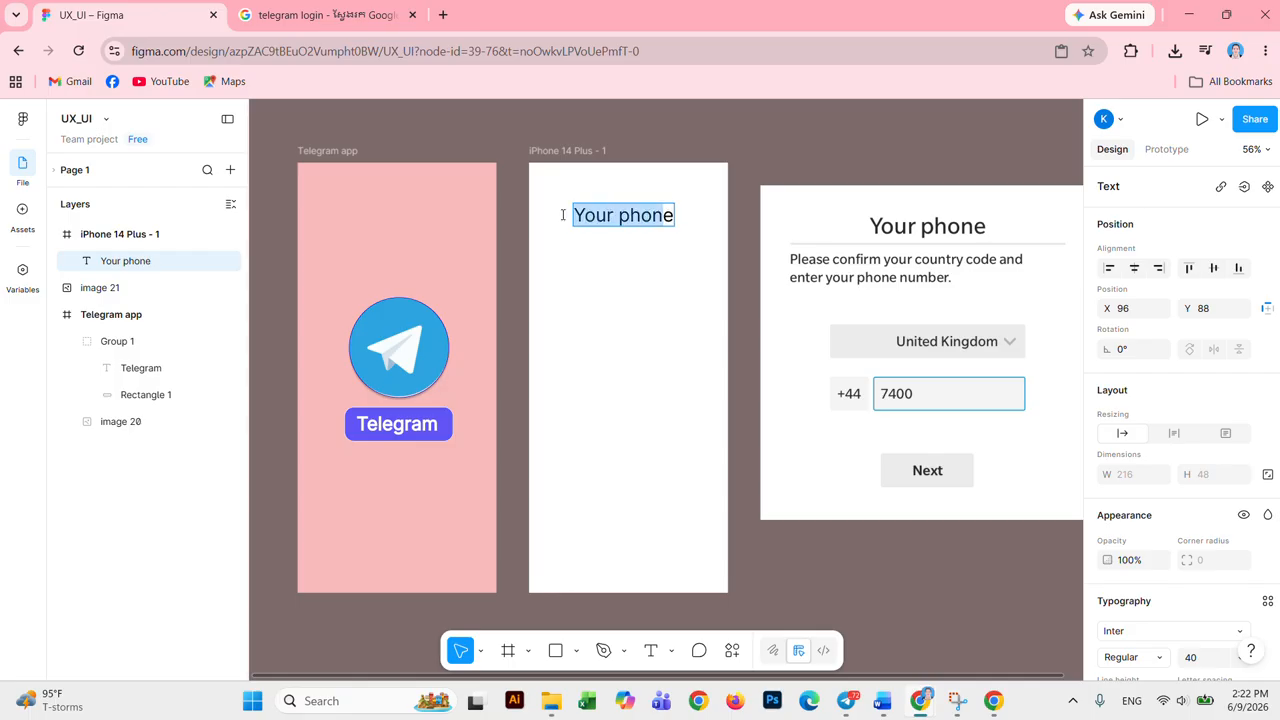
key(Escape)
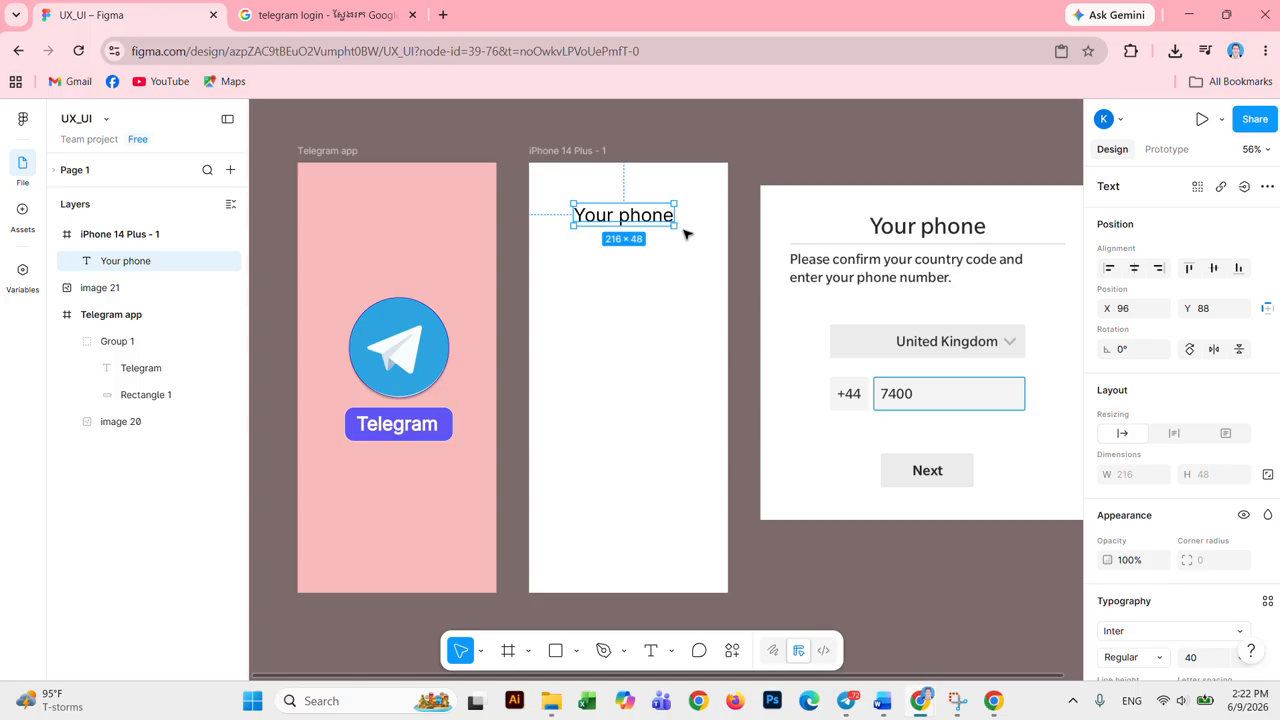
key(Escape)
click(657, 217)
click(663, 260)
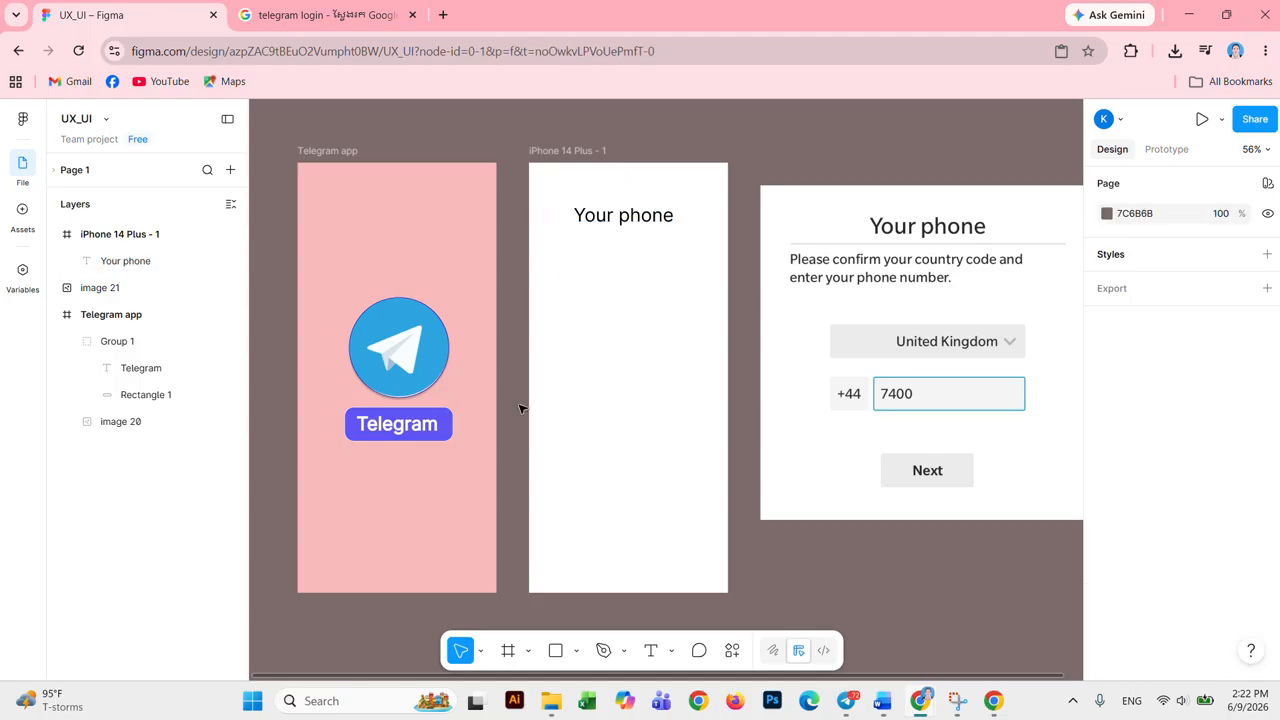
Step: Draw a horizontal line across the iPhone frame just under the title
click(625, 651)
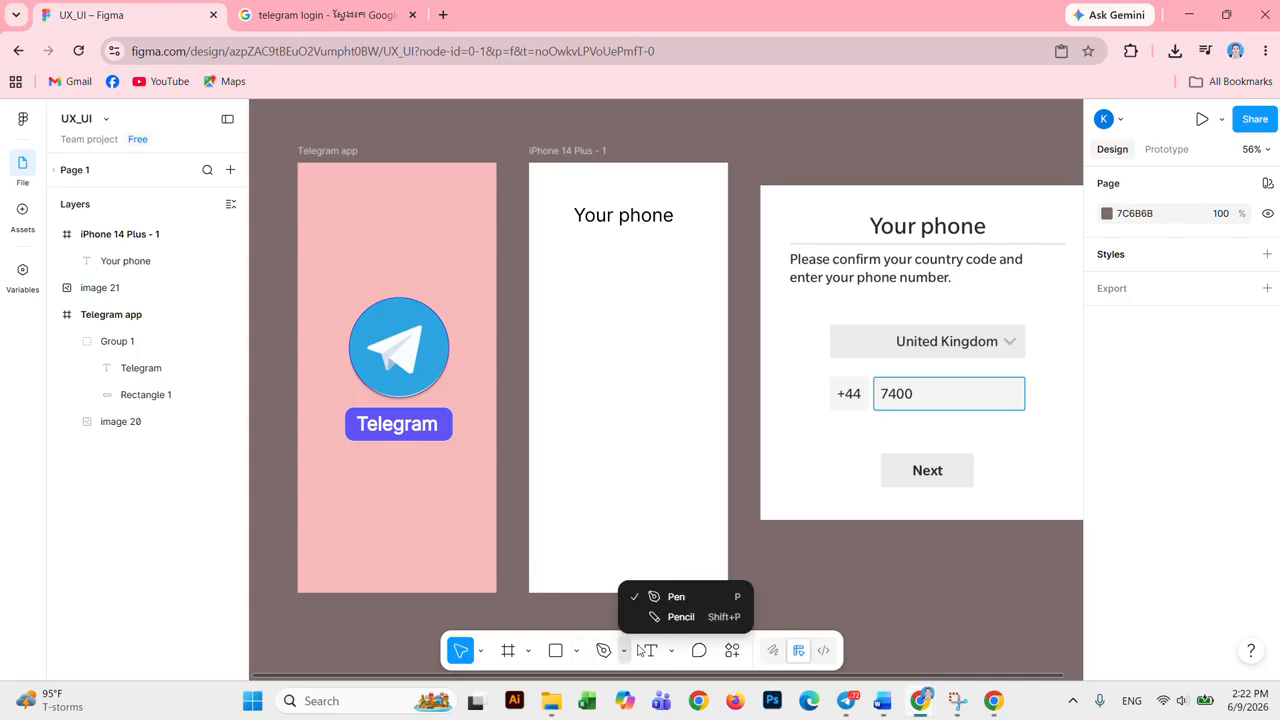
click(578, 651)
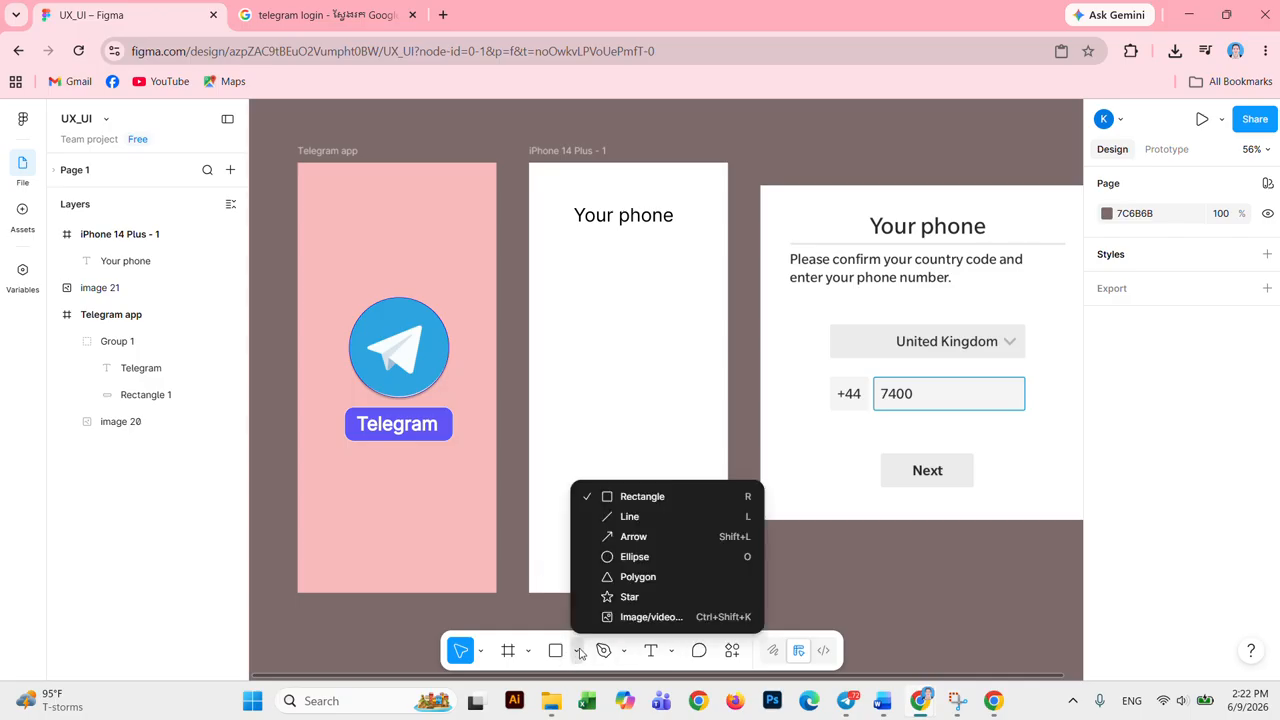
click(629, 516)
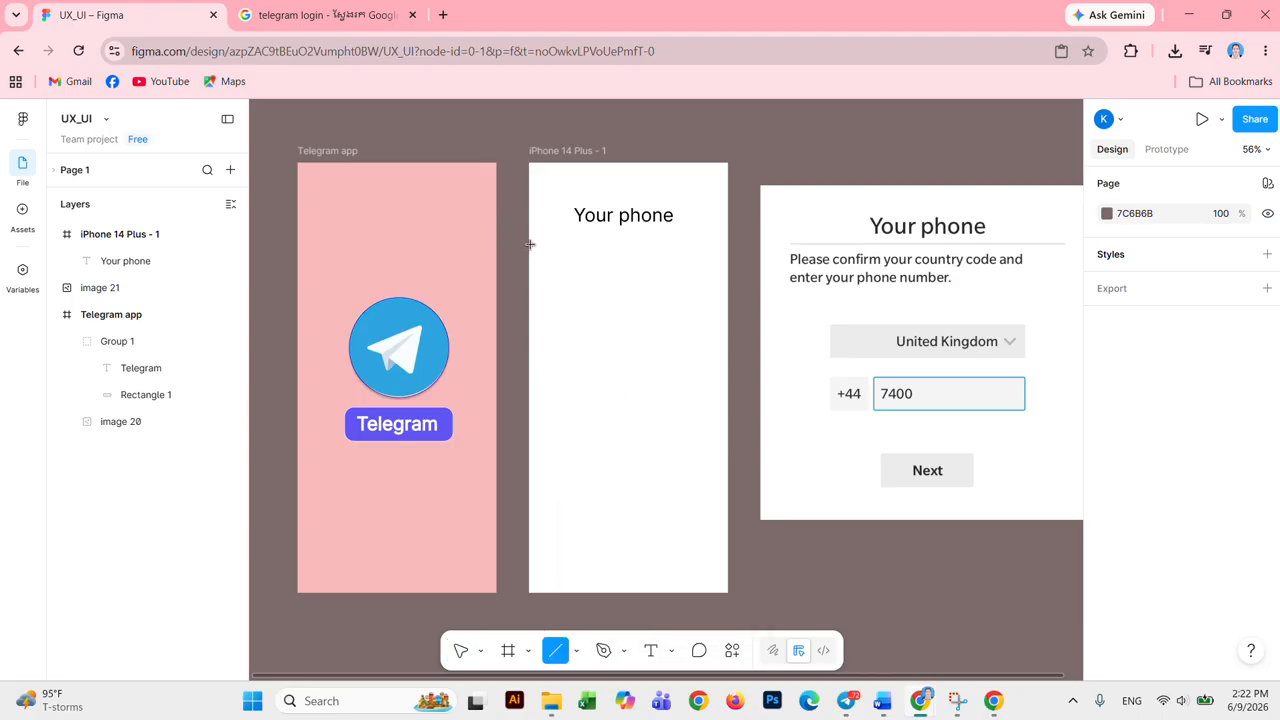
drag(530, 244, 729, 249)
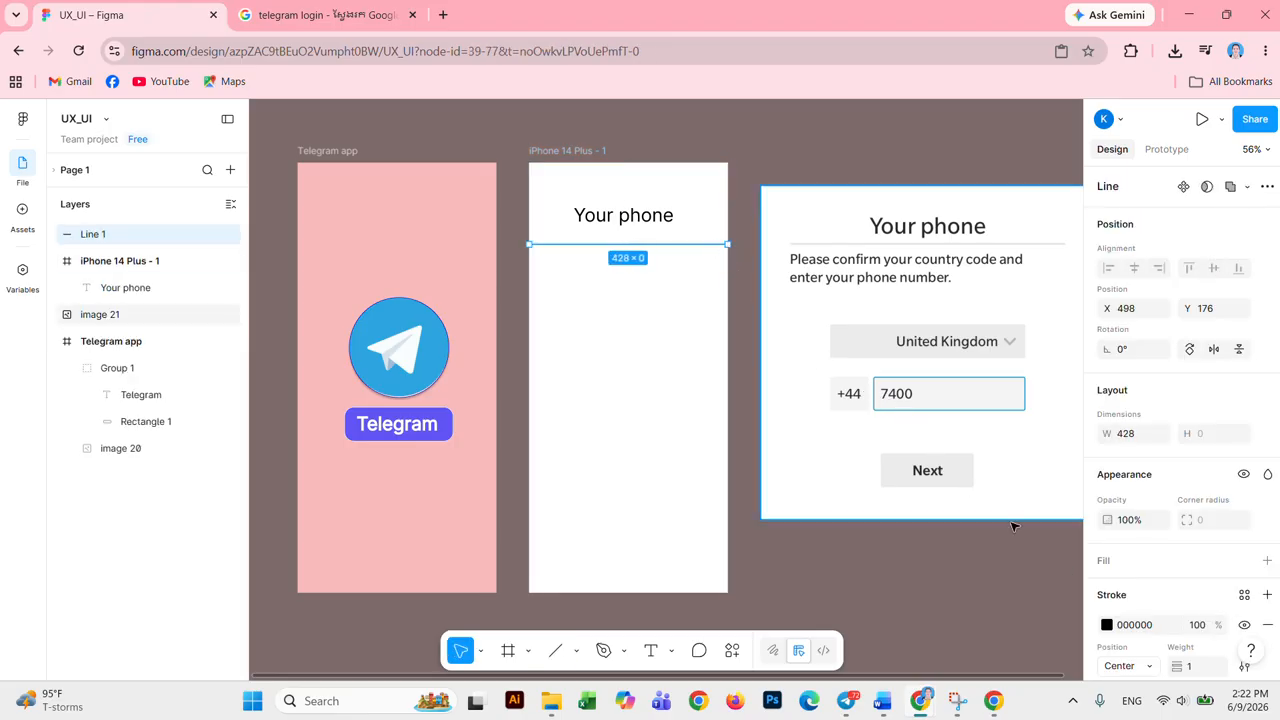
click(603, 301)
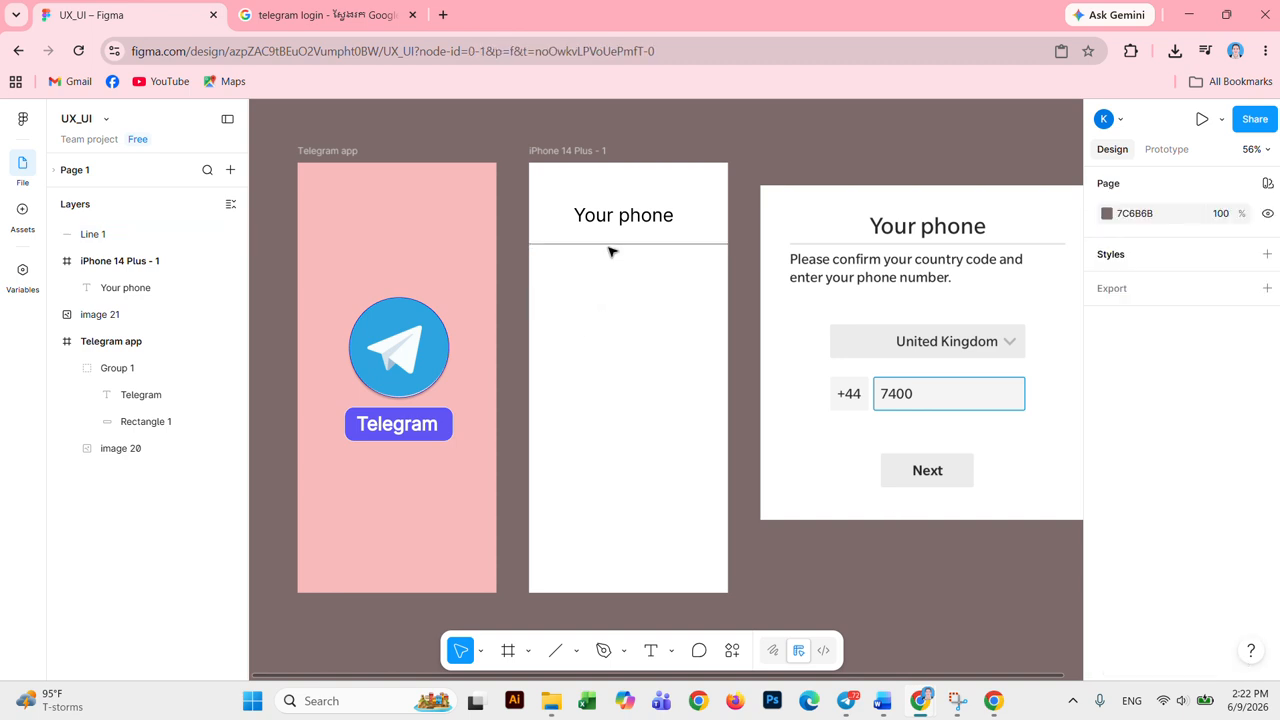
drag(613, 246, 614, 237)
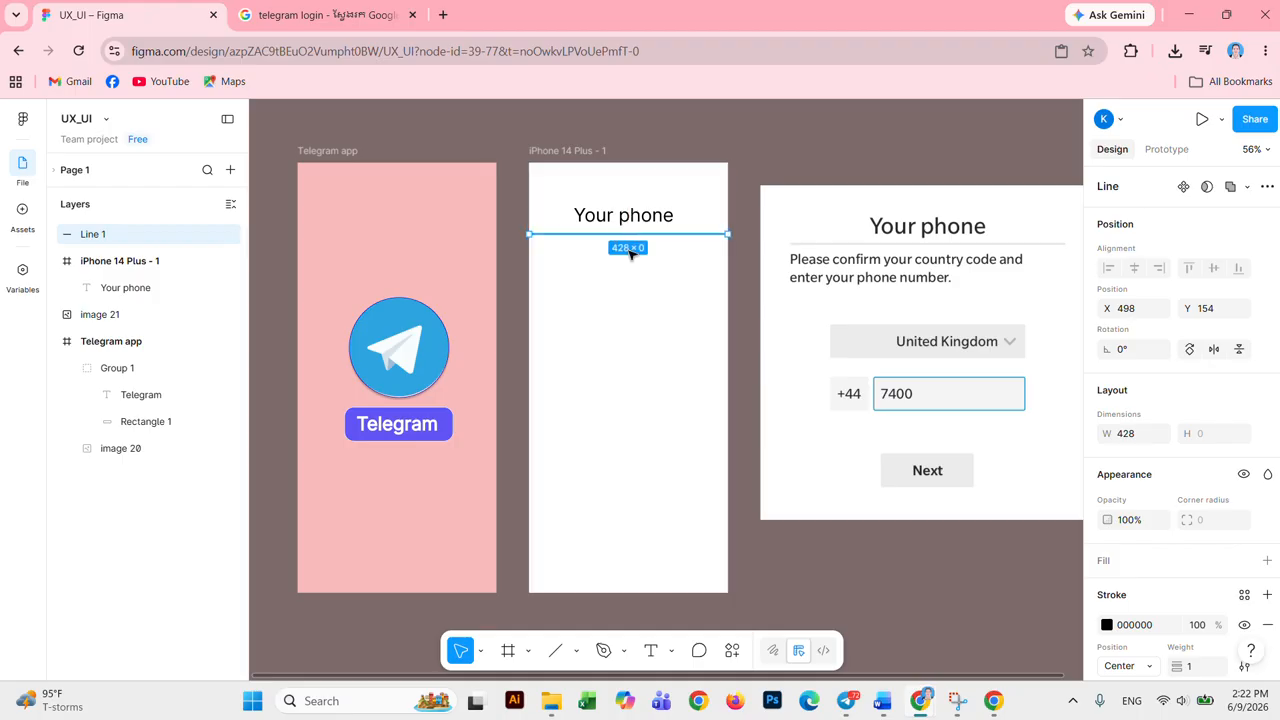
Step: Give the divider a light grey D4D1D1 stroke with weight 3
click(1107, 626)
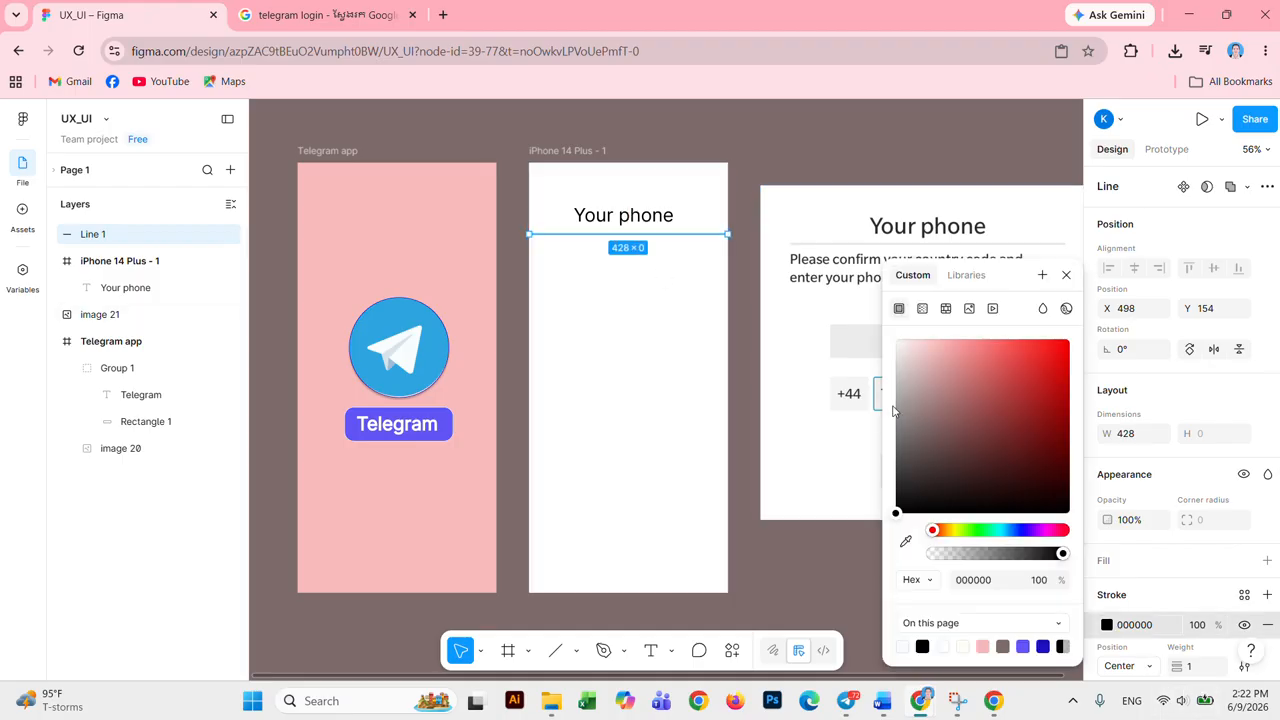
click(898, 438)
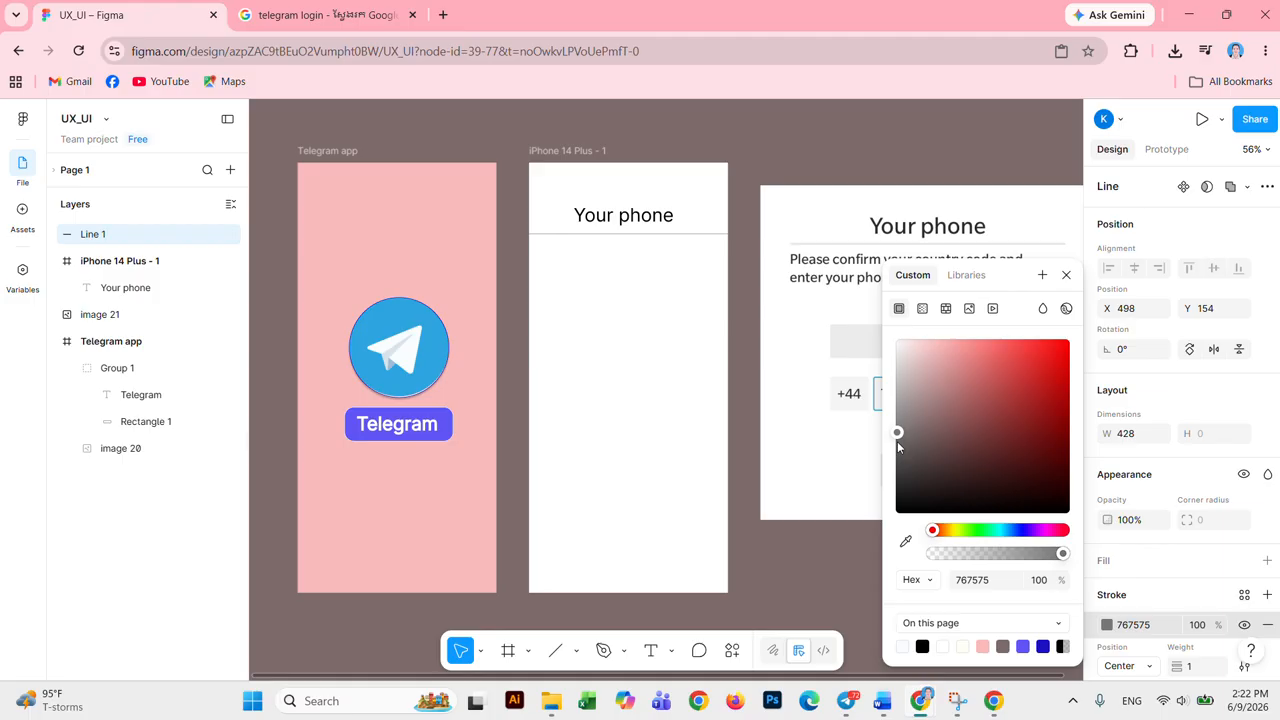
drag(901, 461, 904, 422)
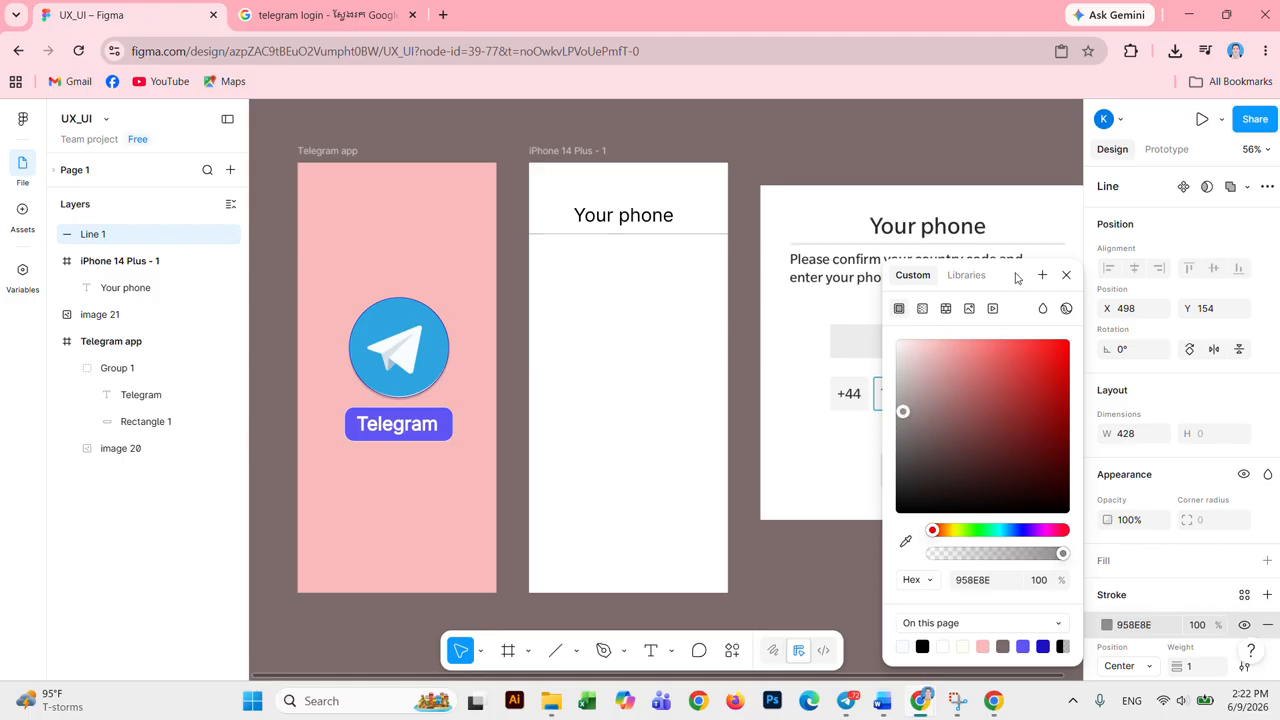
click(1066, 275)
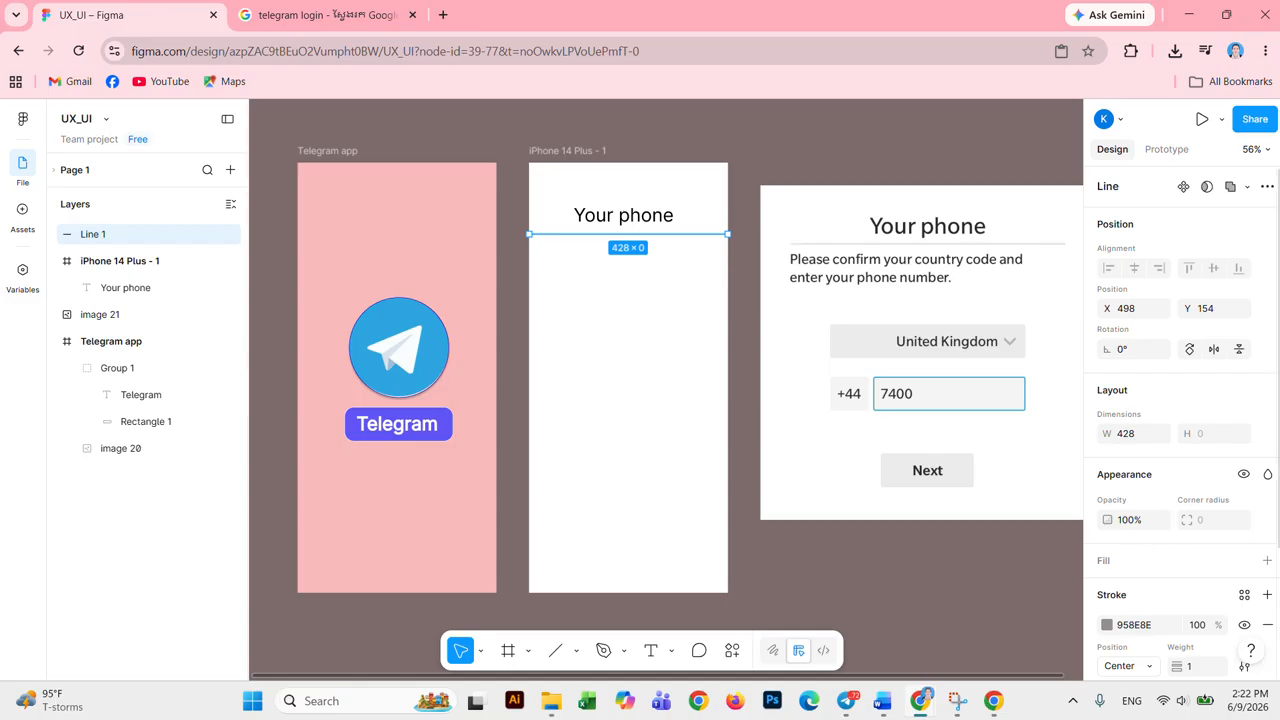
scroll(1215, 635, down, 2)
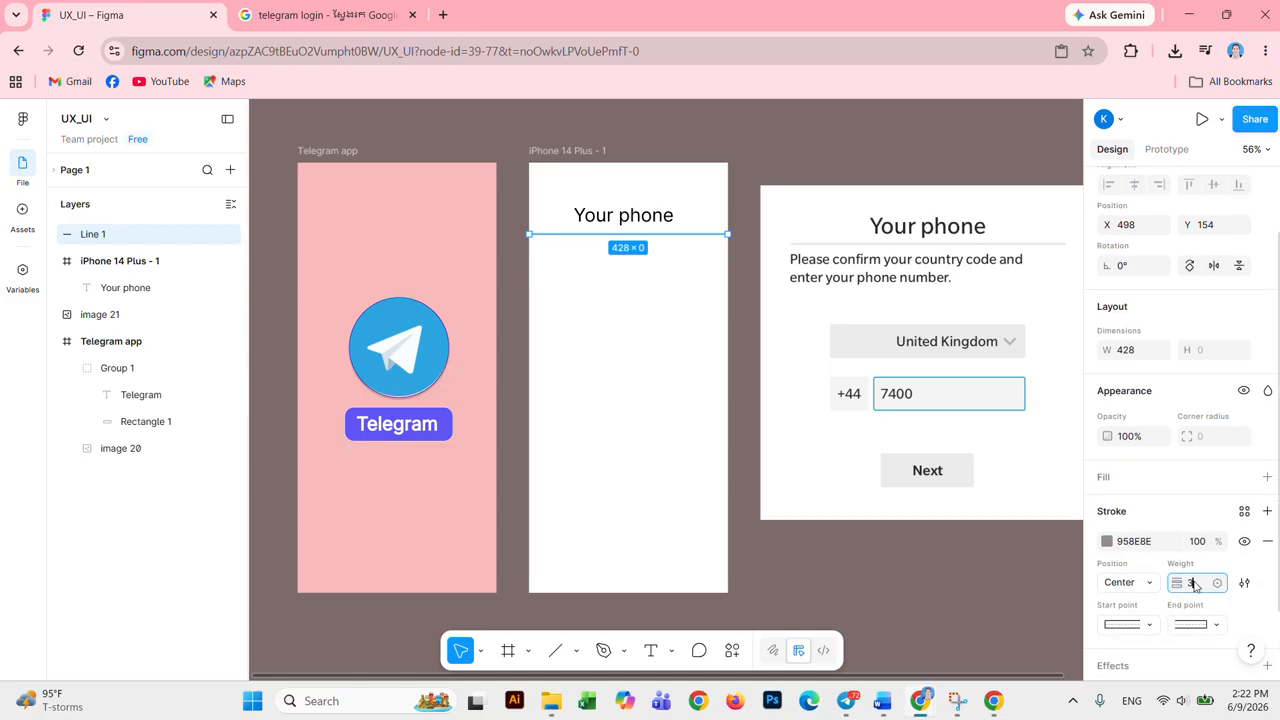
text(3)
click(624, 432)
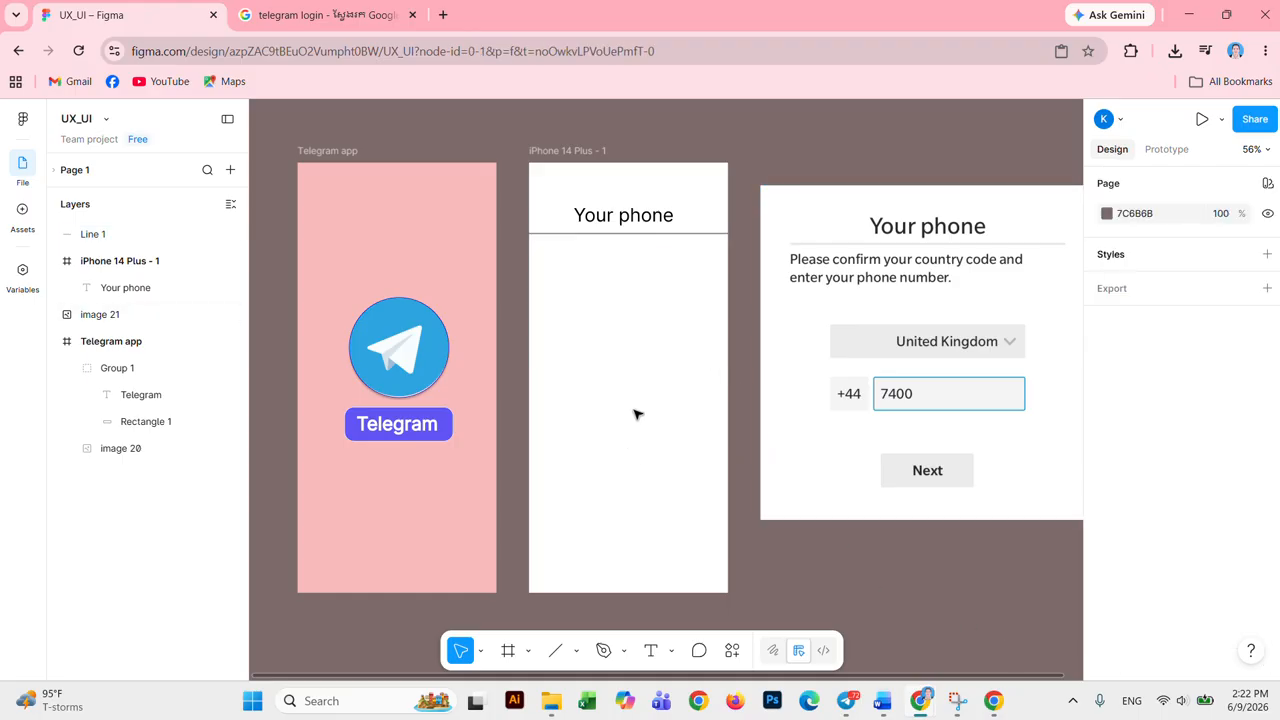
click(669, 235)
click(1108, 626)
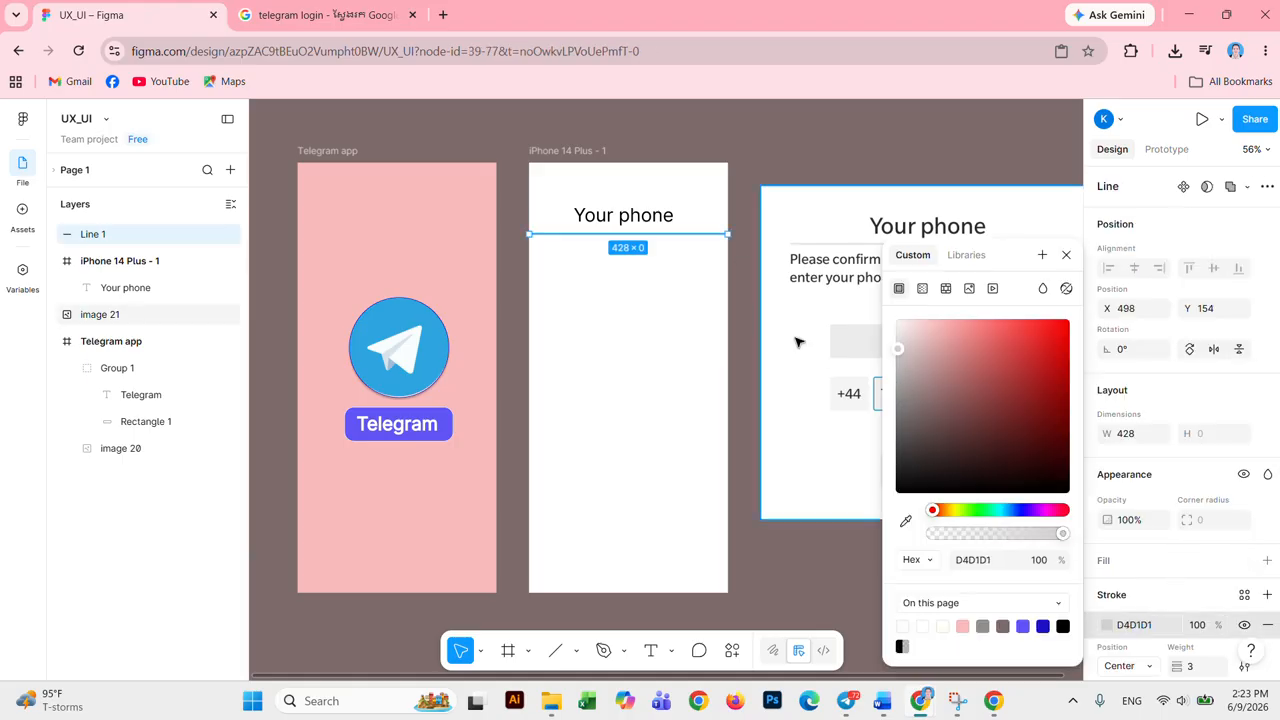
click(617, 270)
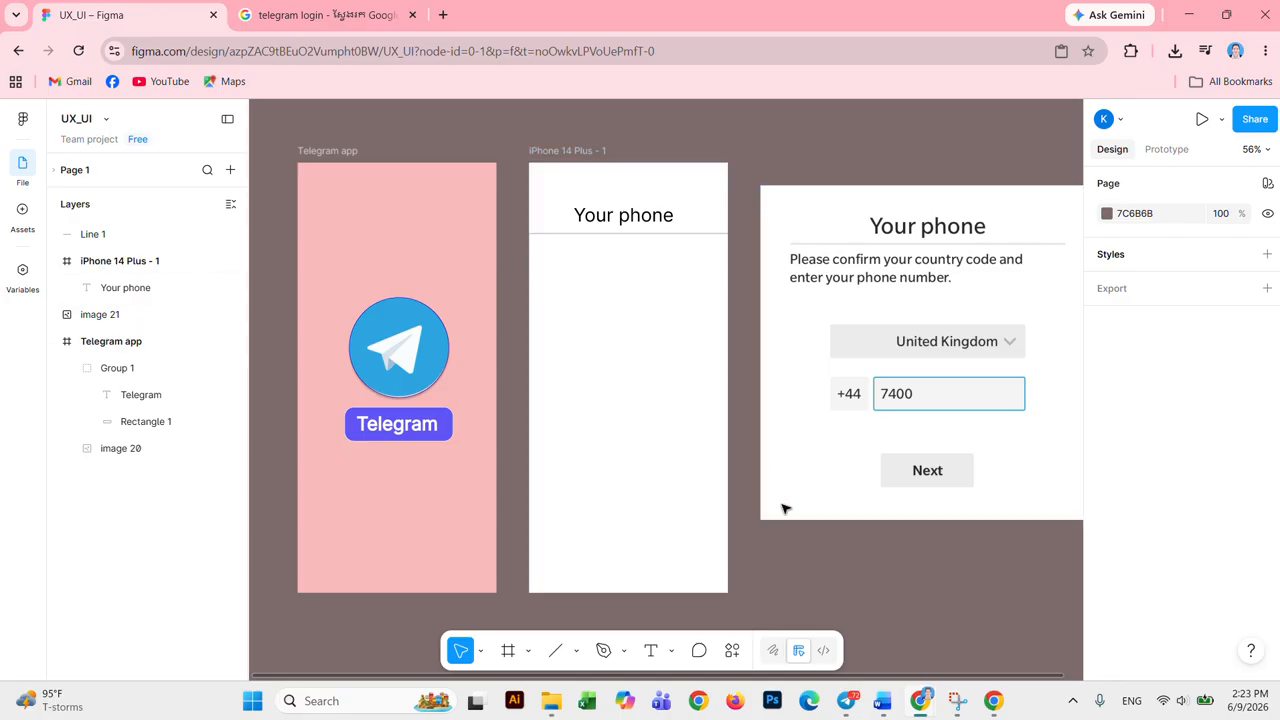
Step: Type 'Please confirm your contry code and enter your phone nu' below the divider and select it
click(651, 651)
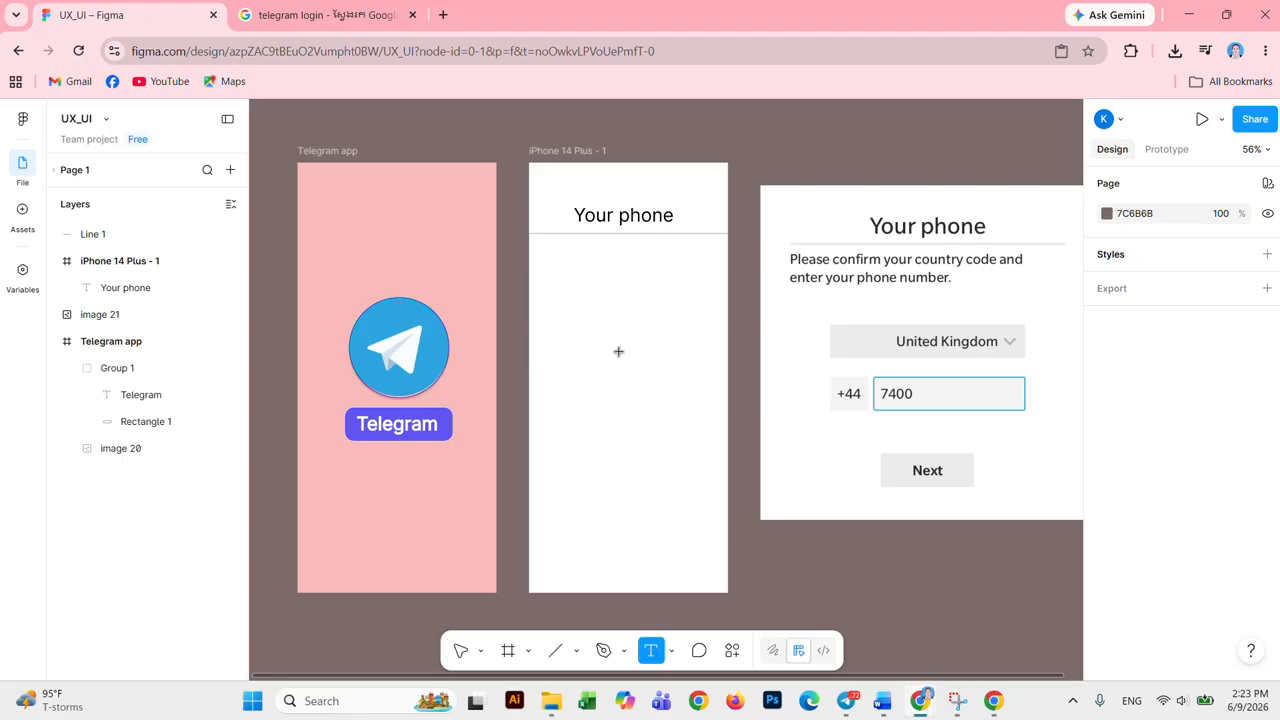
click(574, 282)
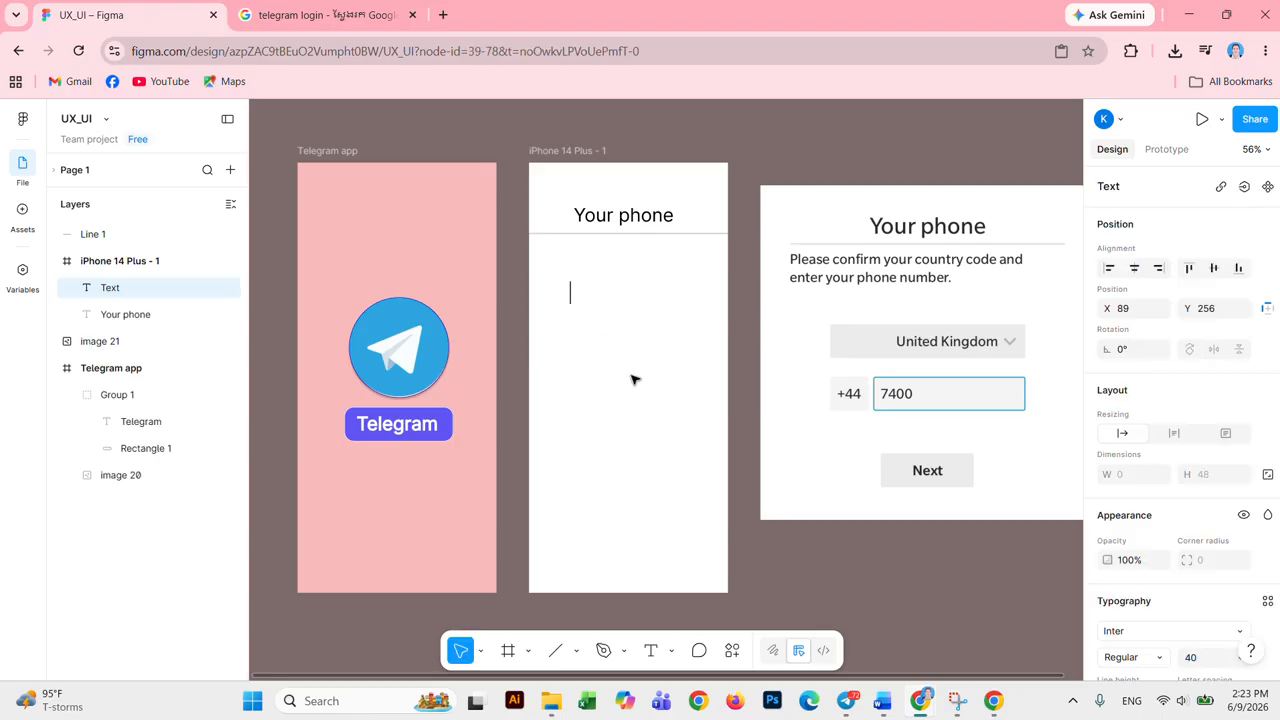
text(Pleas)
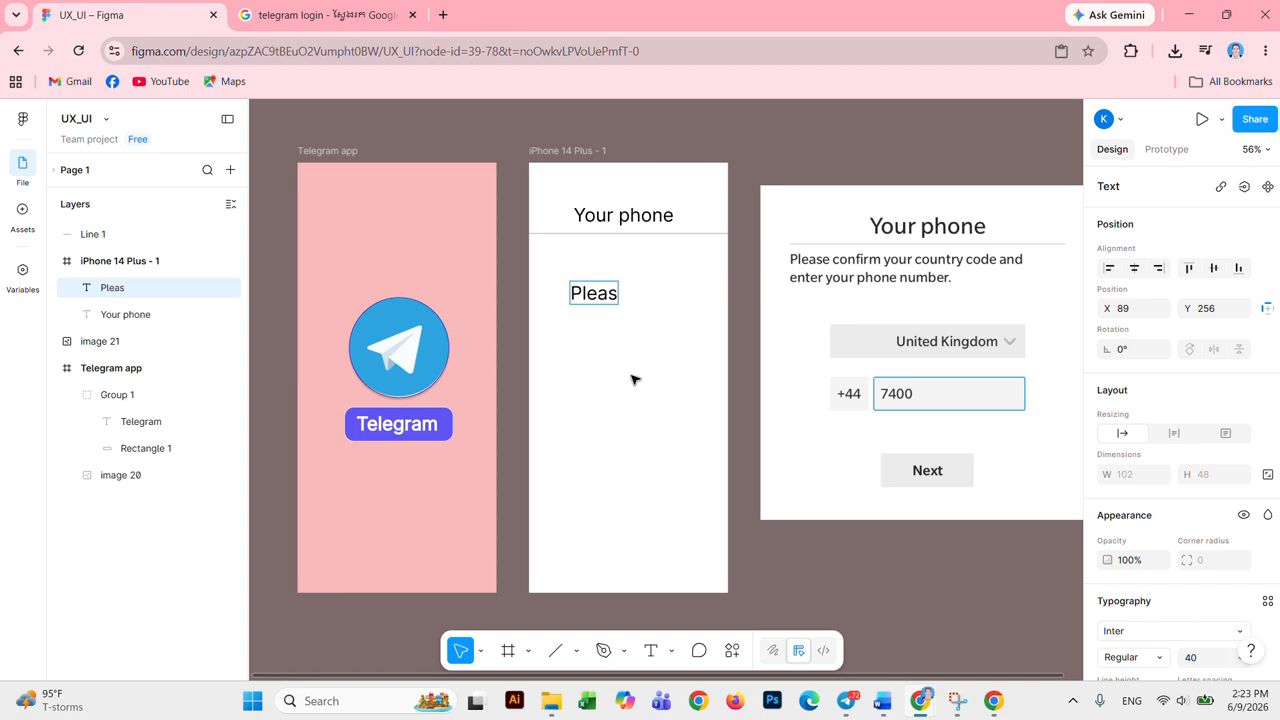
text(e conf)
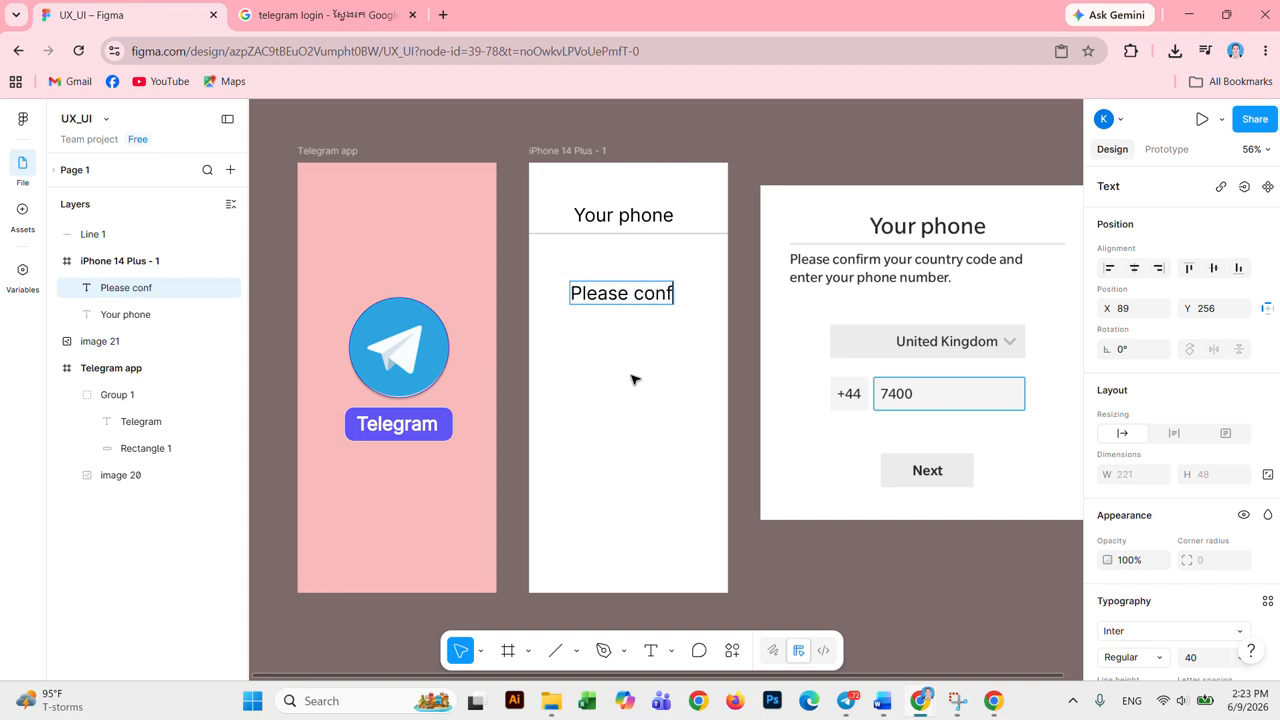
text(irm your c)
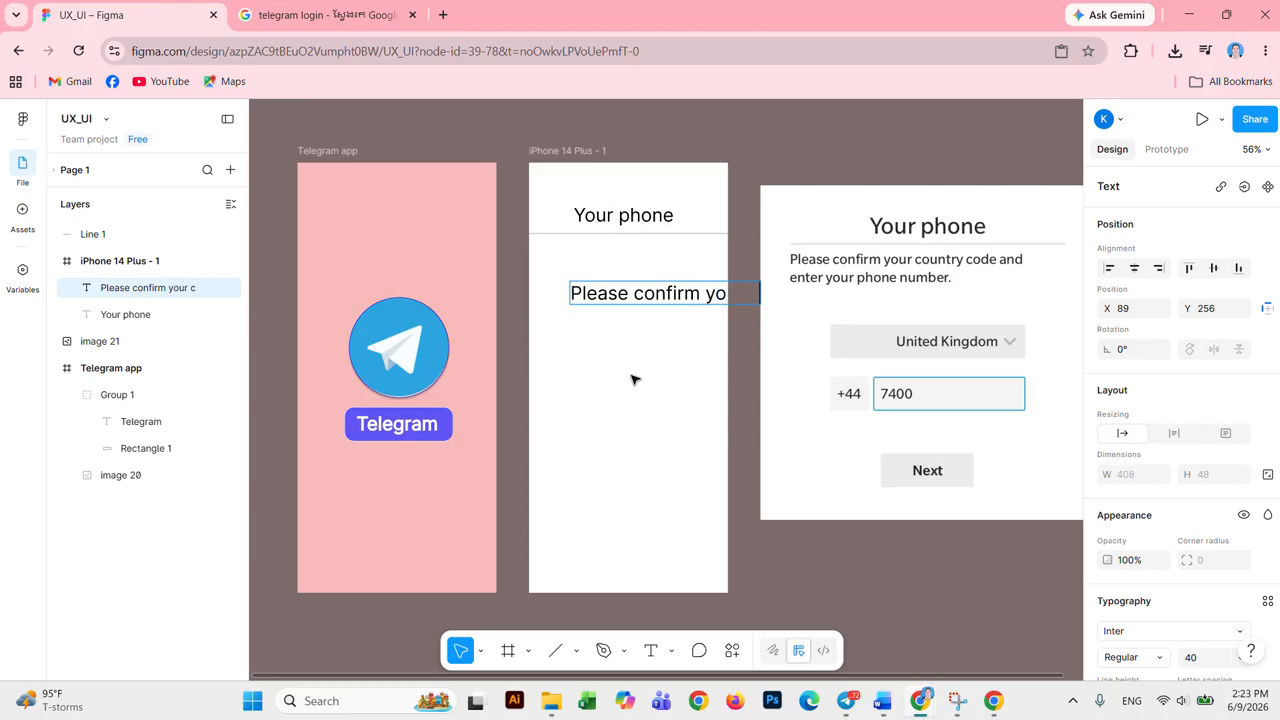
text(ontry code)
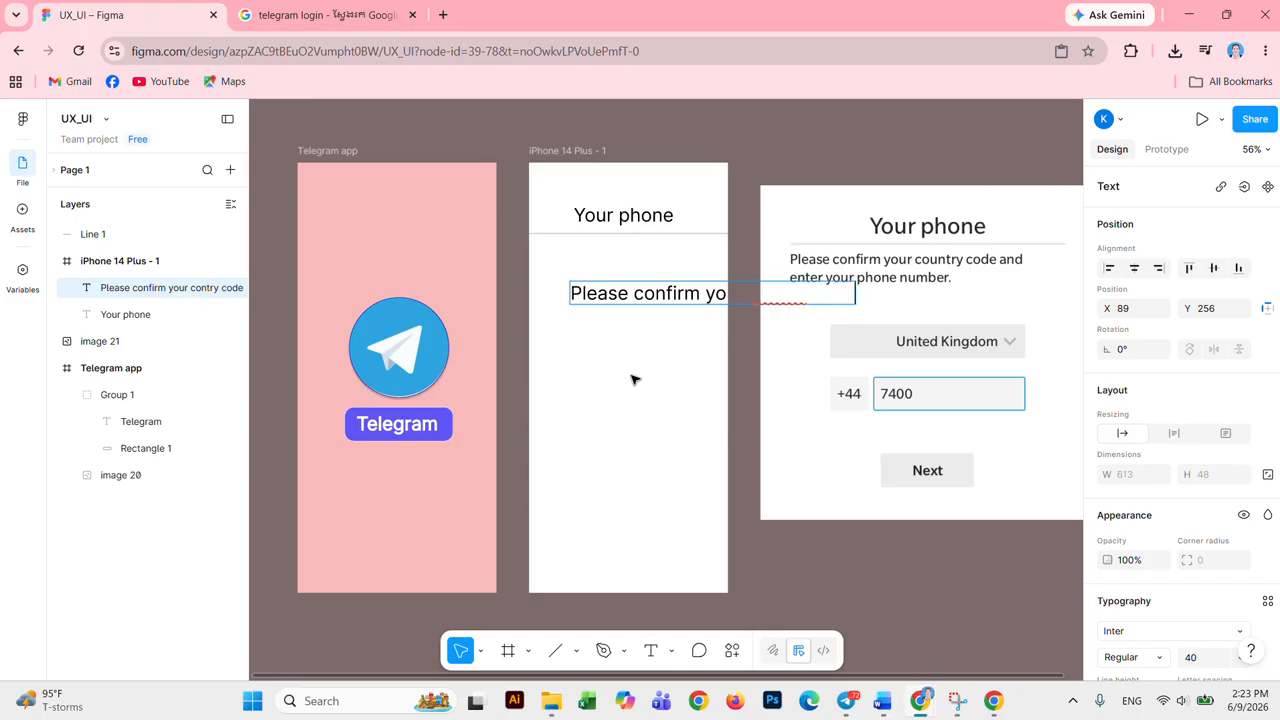
text( and enter your phone)
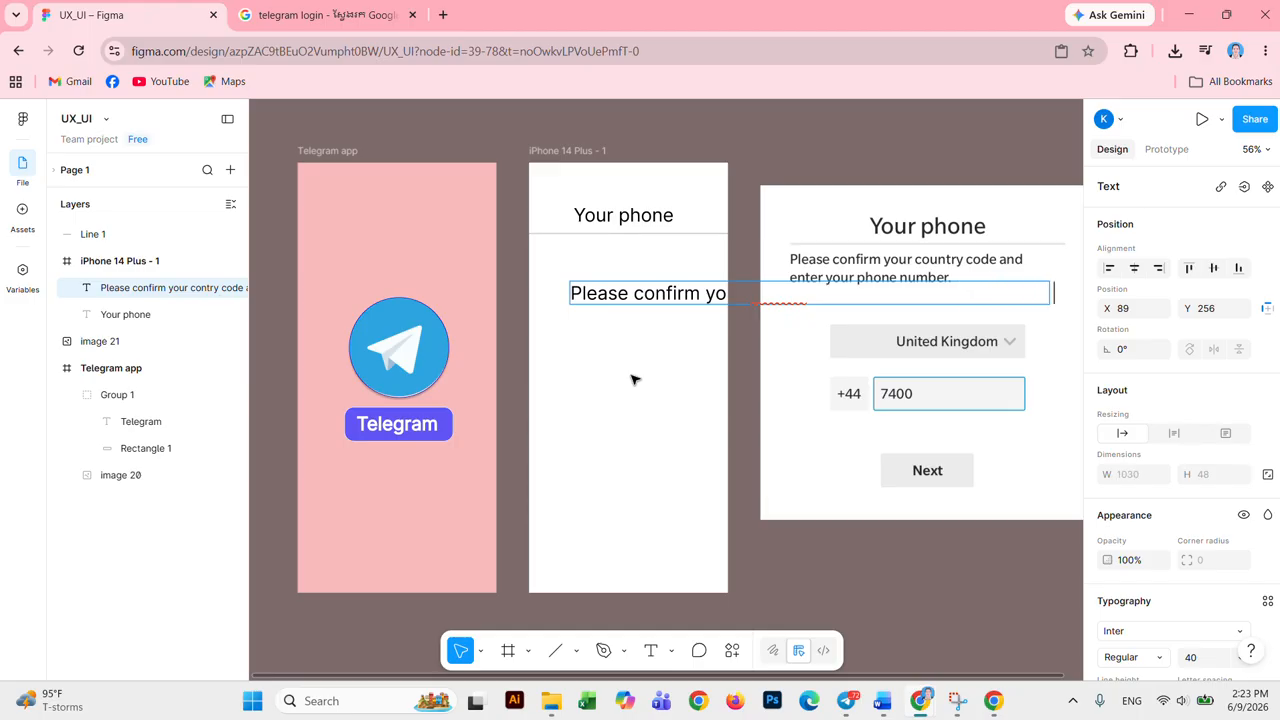
text( nu)
key(ctrl+a)
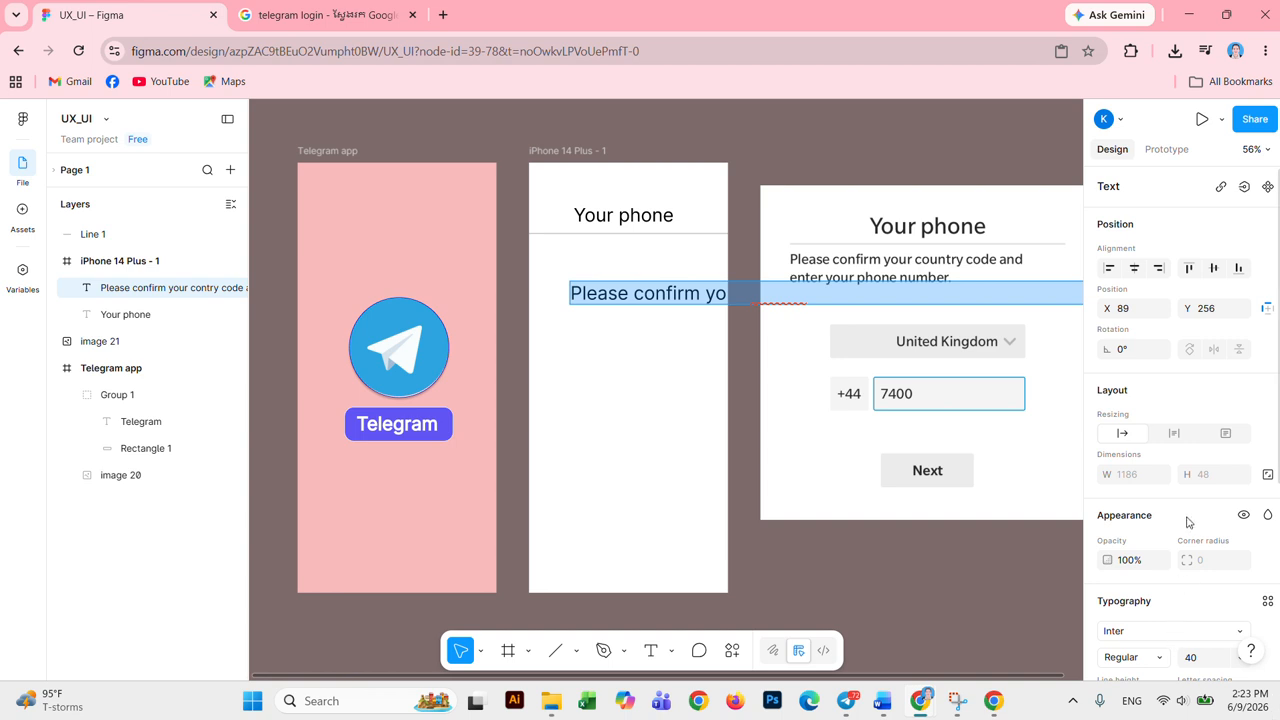
scroll(1188, 520, down, 3)
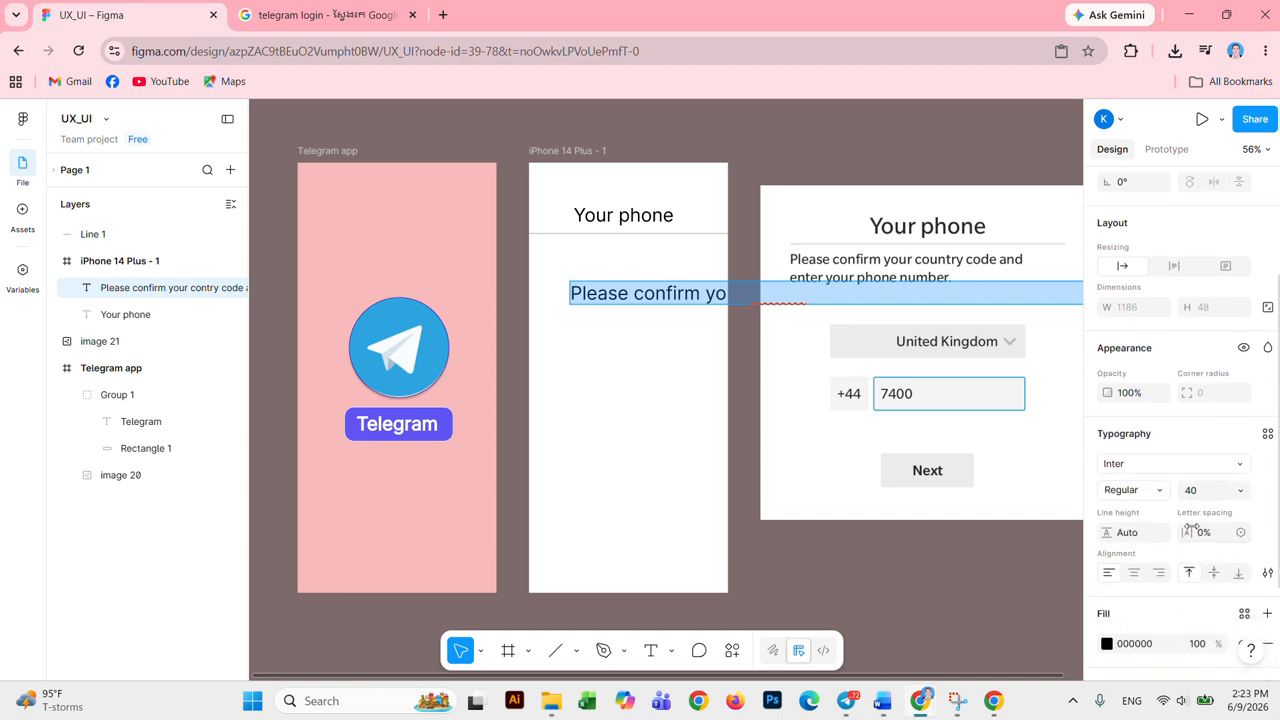
Step: Set the instruction text to size 16 and move it up under the divider
click(1245, 491)
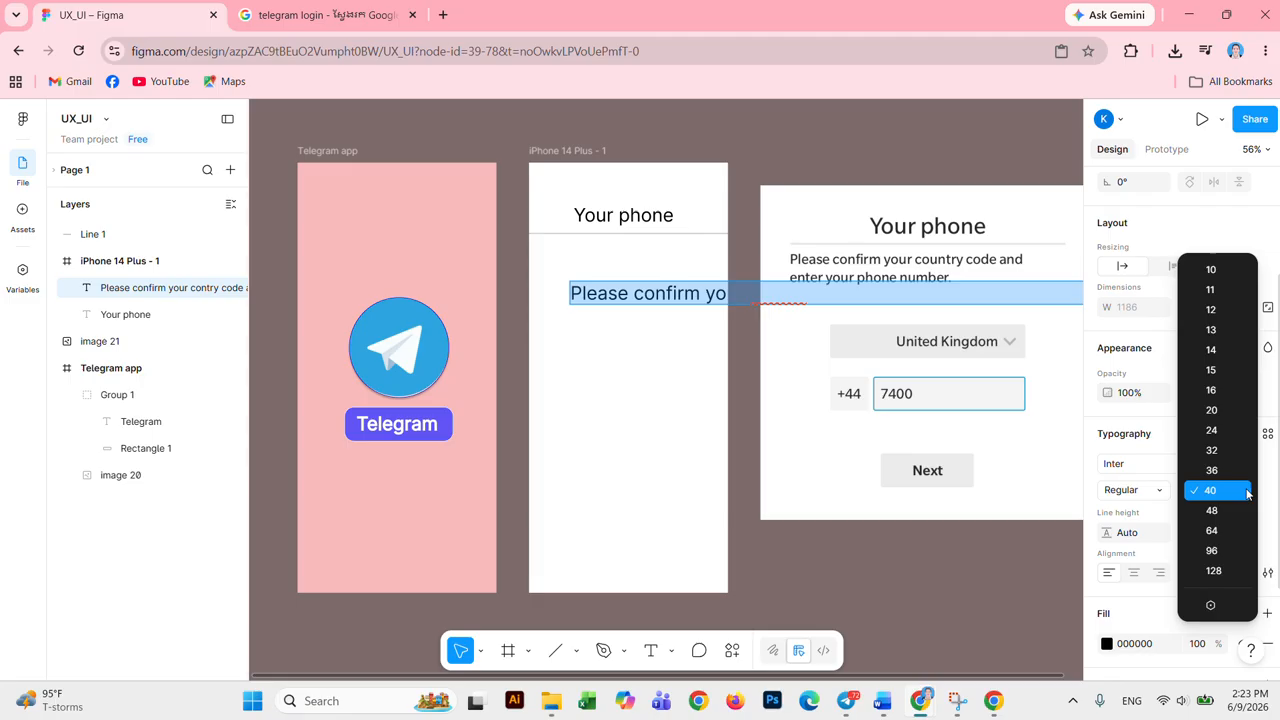
click(1222, 390)
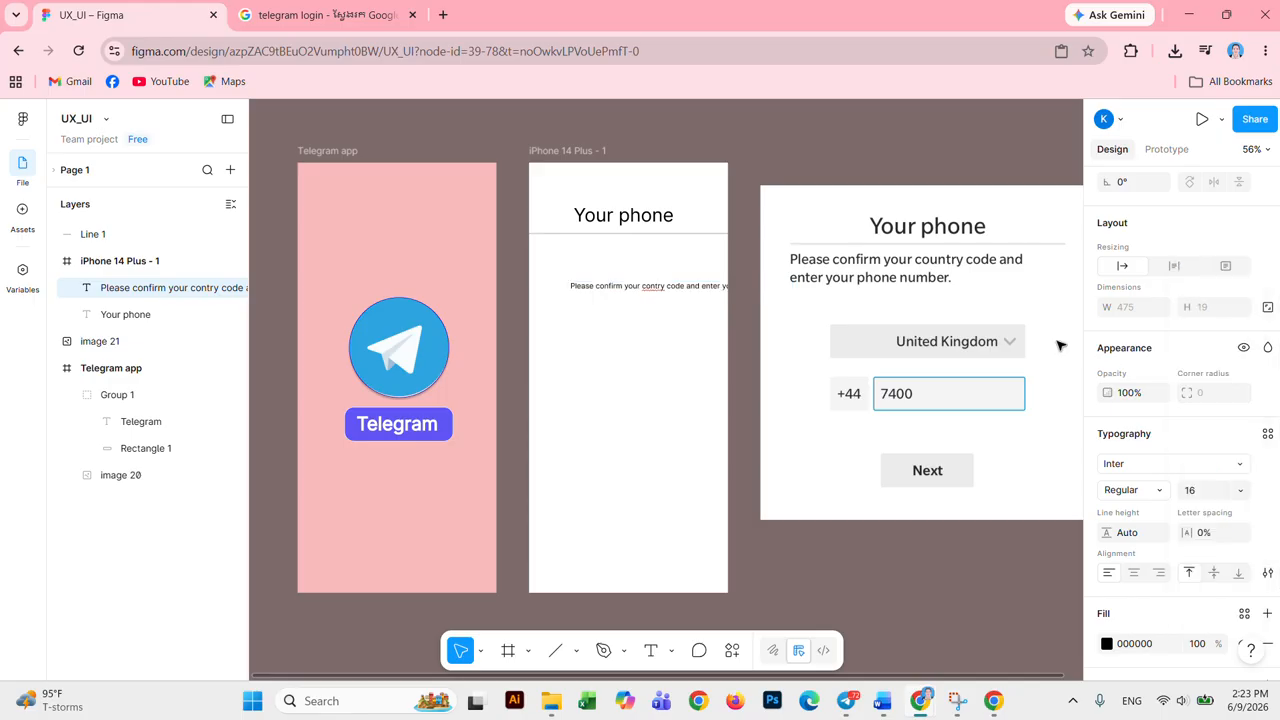
click(697, 287)
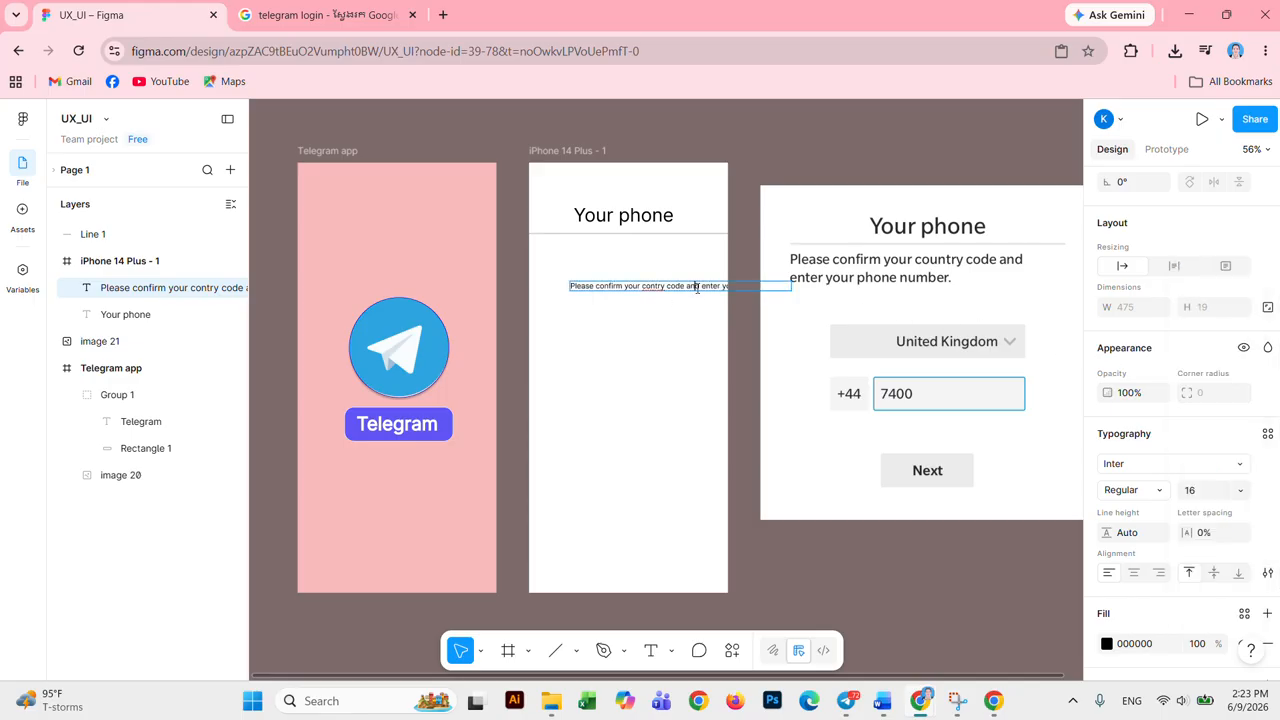
click(621, 292)
drag(621, 292, 600, 260)
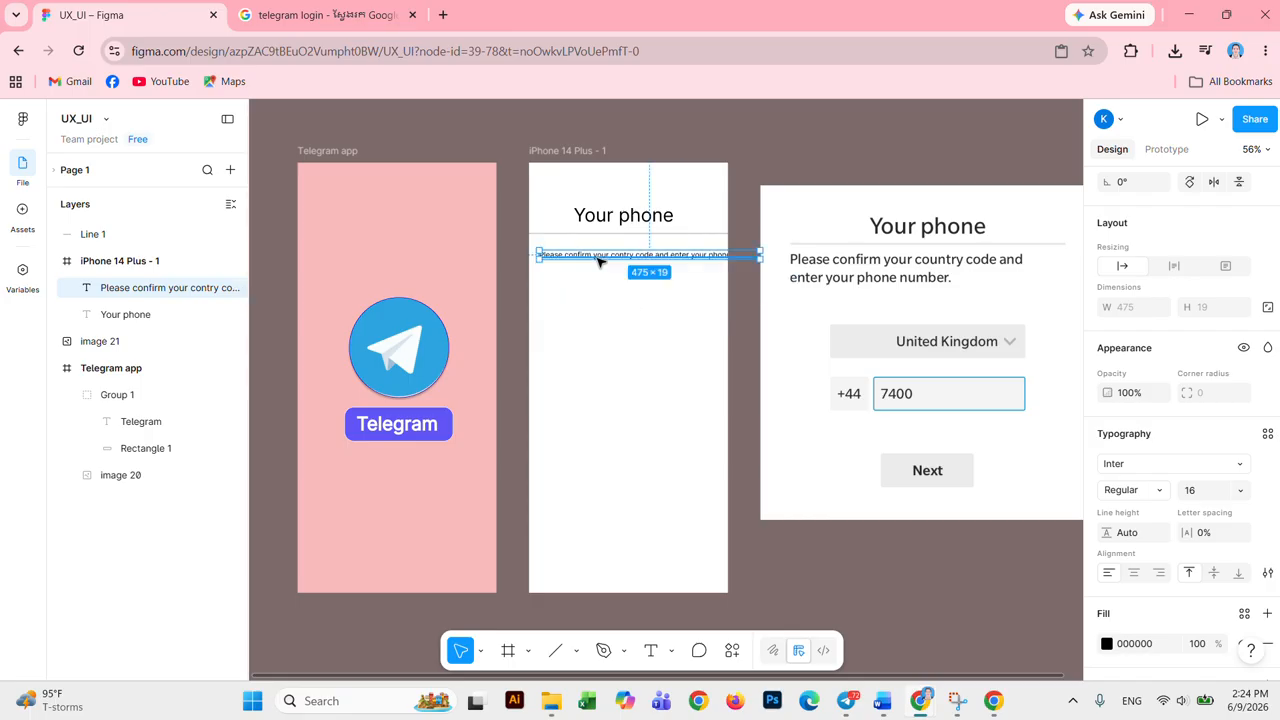
Step: Break the instruction onto two lines before 'enter' and set it to size 24
double_click(671, 256)
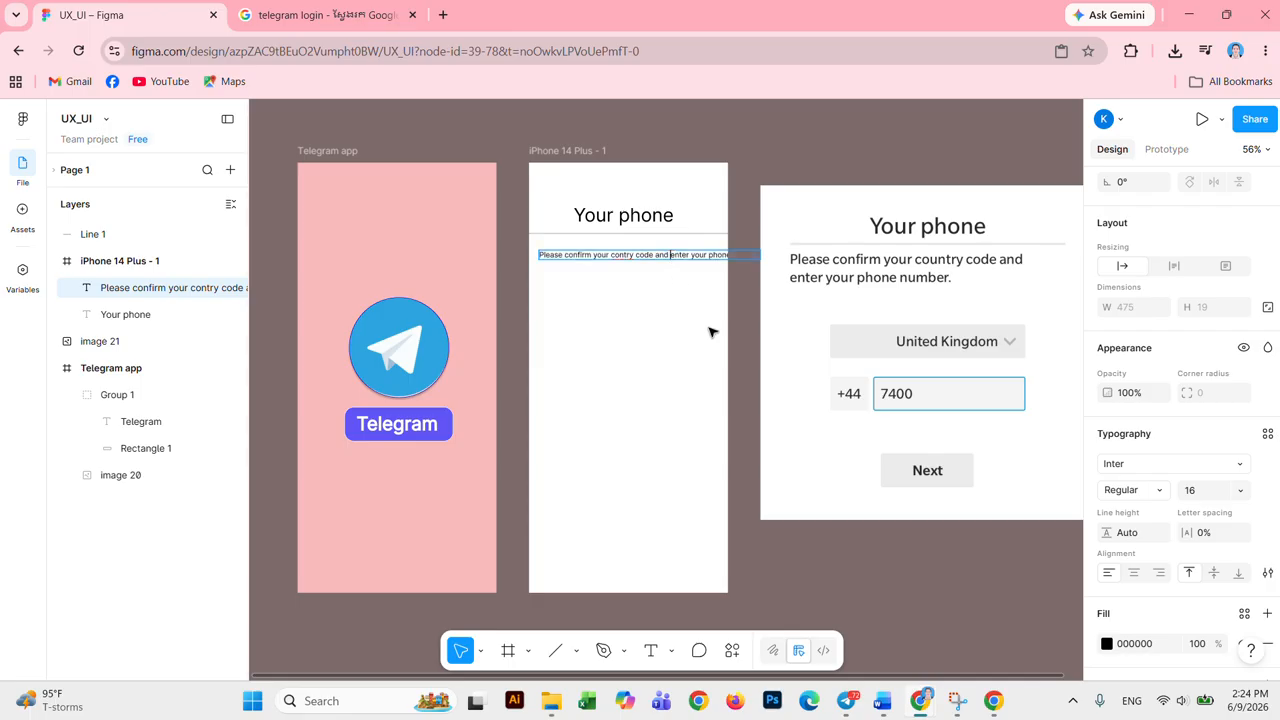
key(Return)
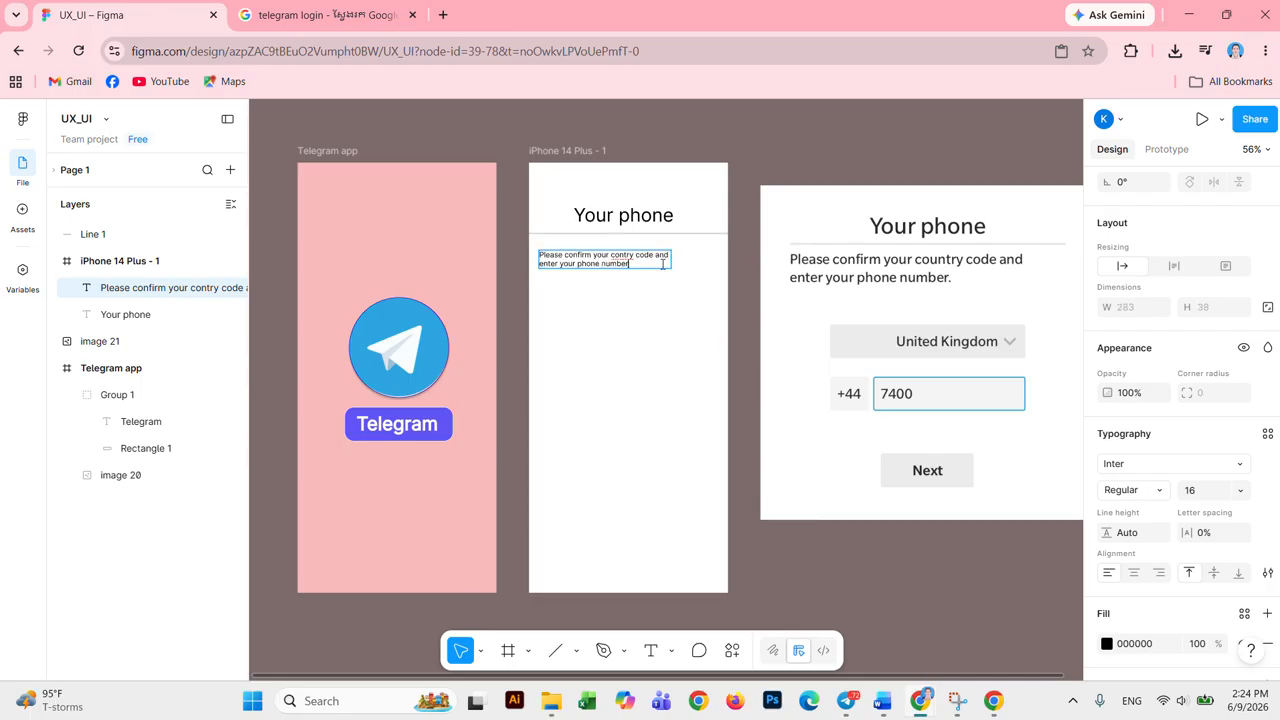
key(ctrl+a)
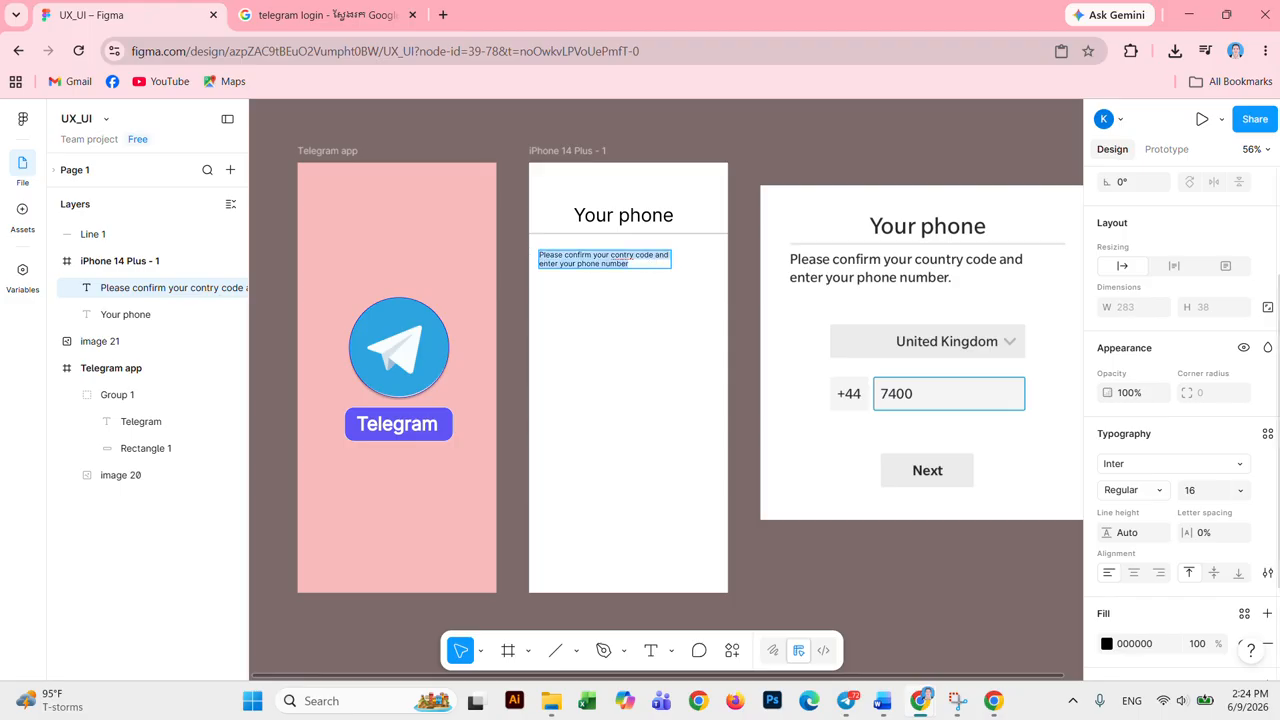
click(1230, 491)
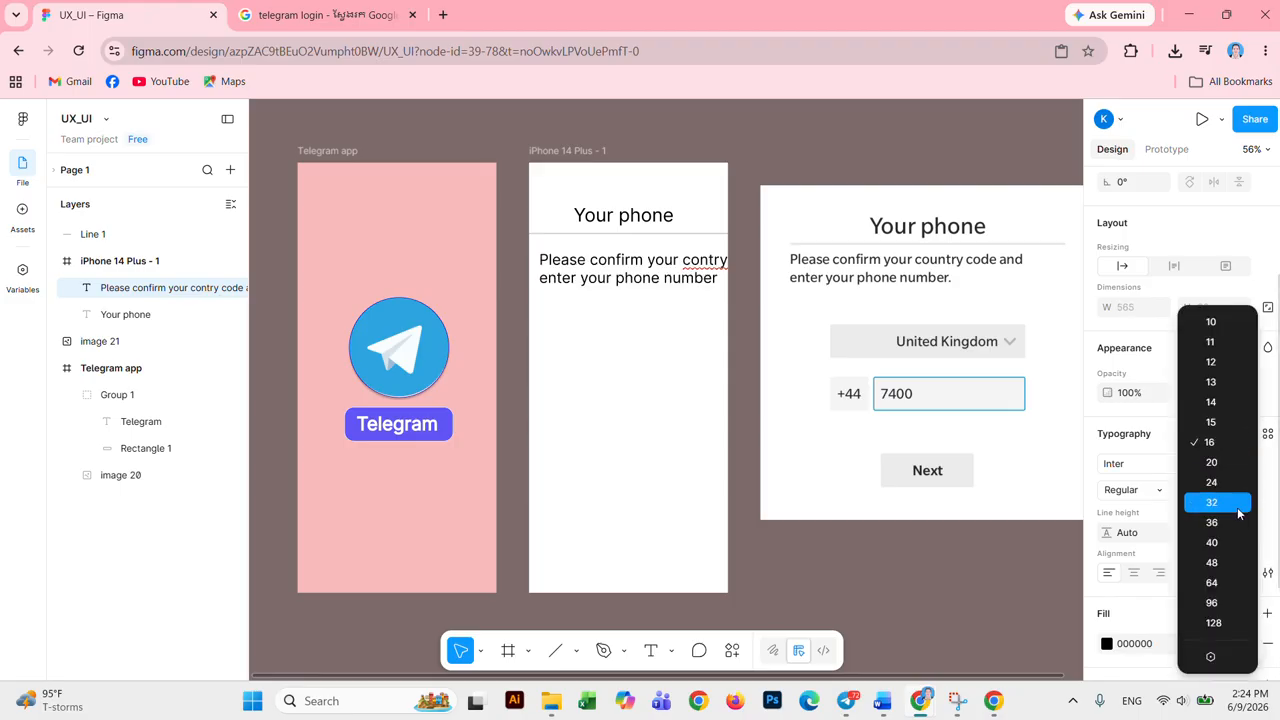
click(1236, 491)
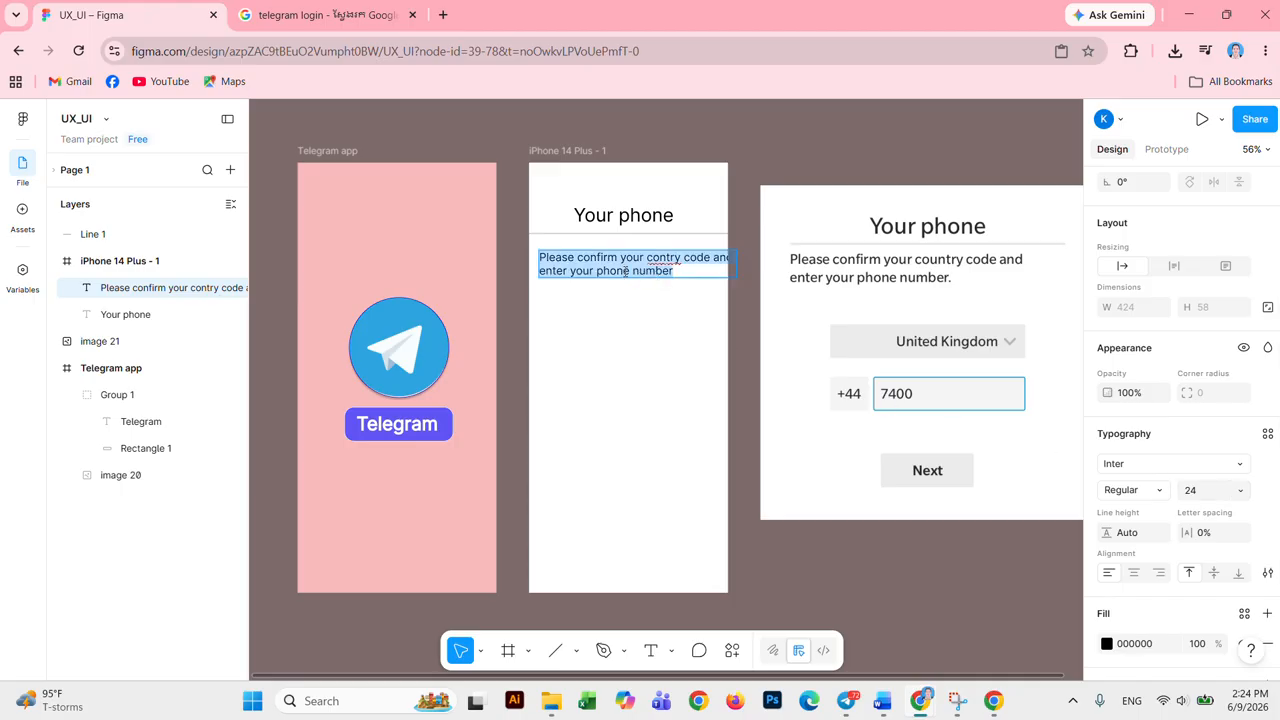
key(Escape)
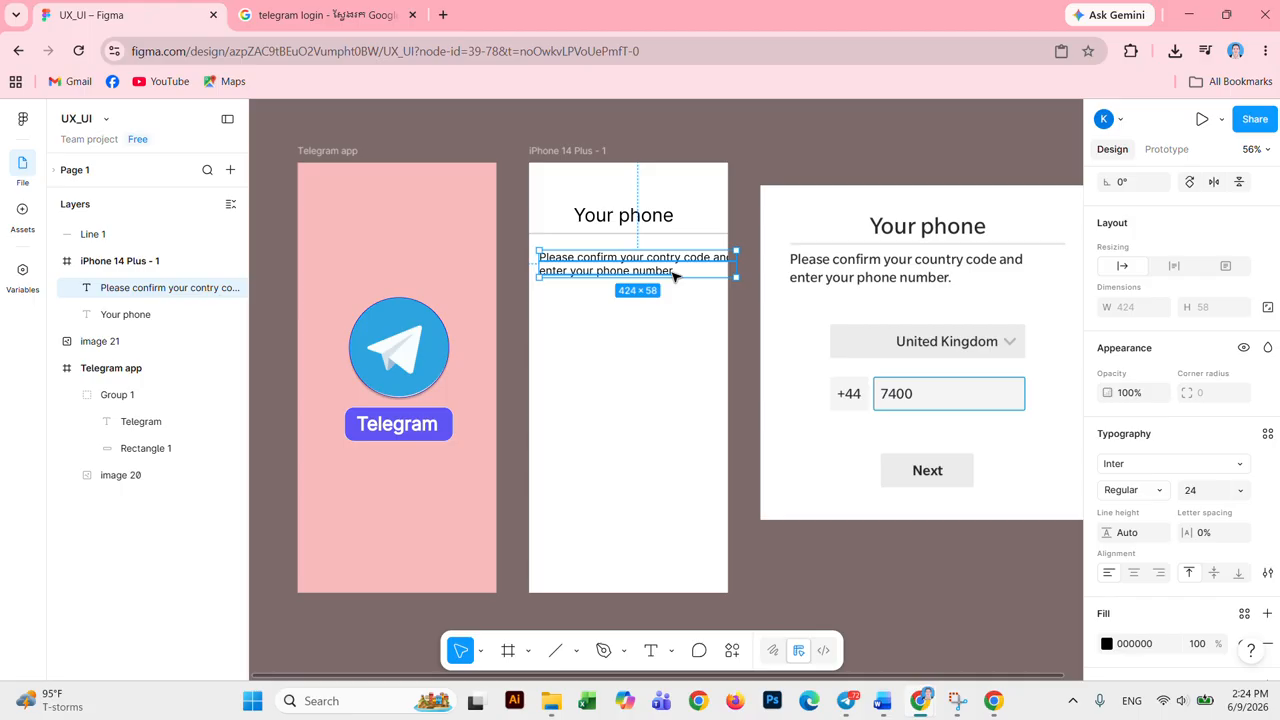
Step: Nudge the instruction text sideways, then reopen it and select all its words
drag(675, 277, 673, 277)
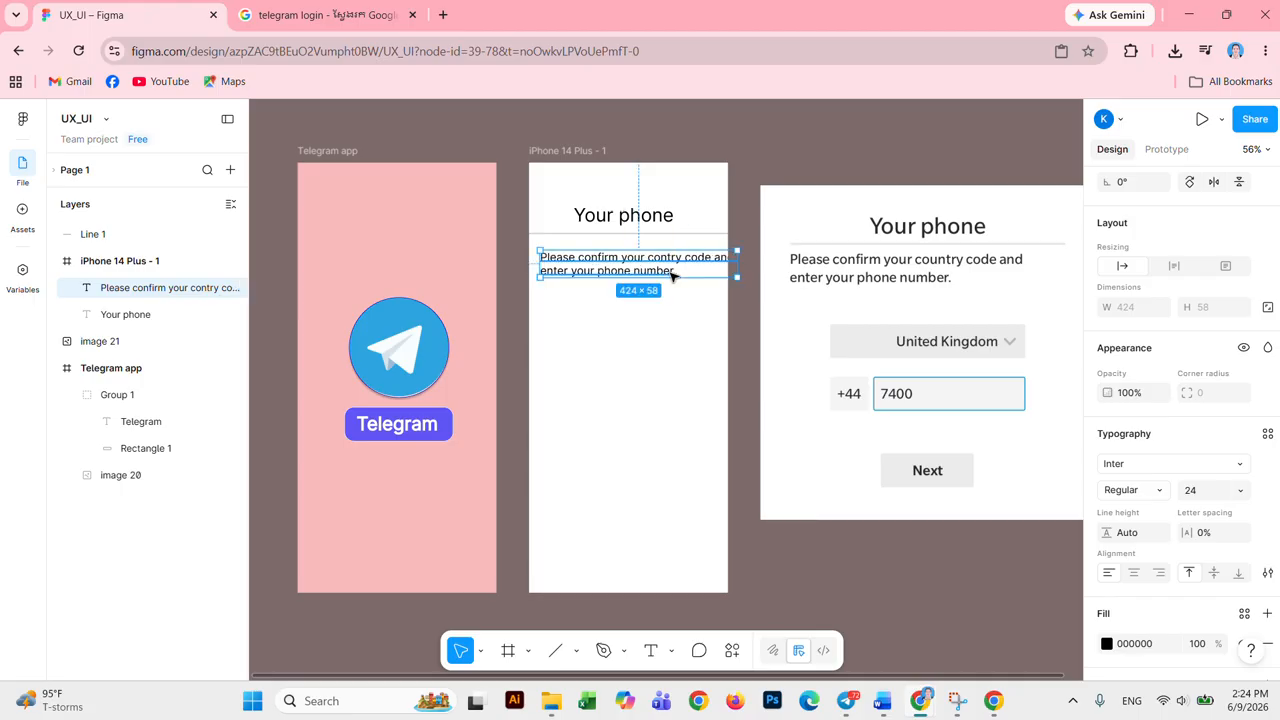
key(ctrl+a)
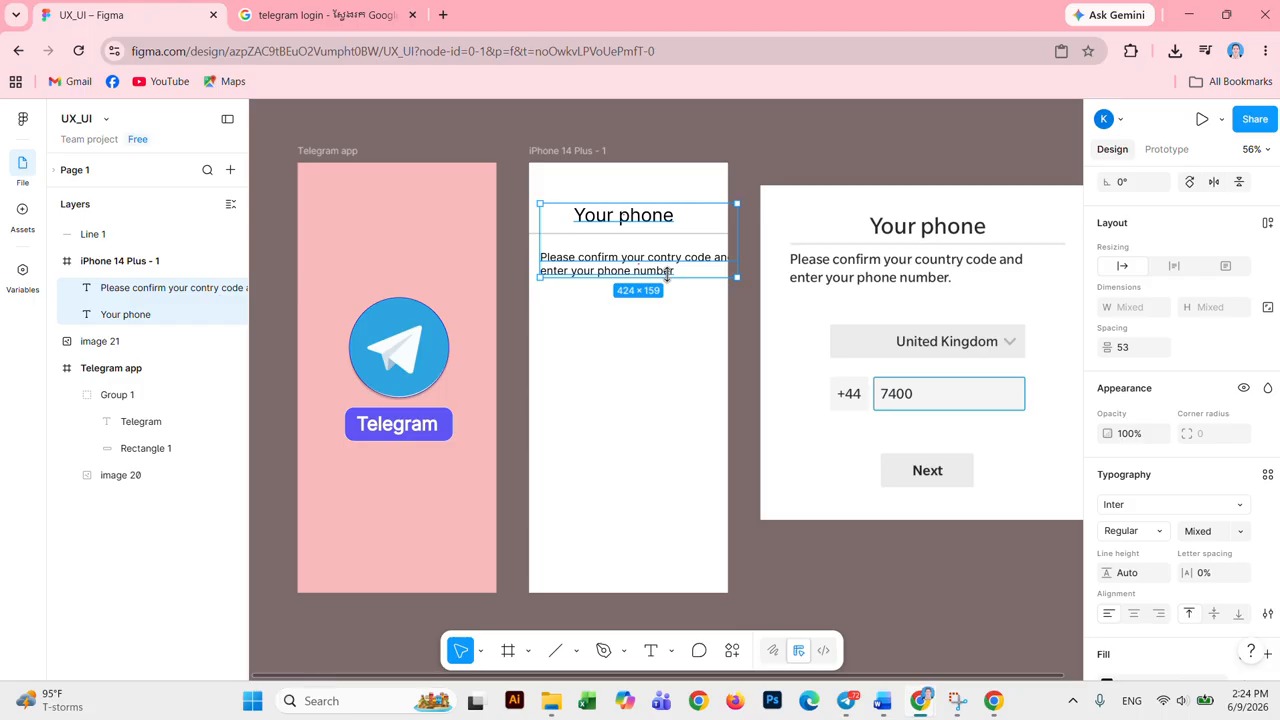
key(Escape)
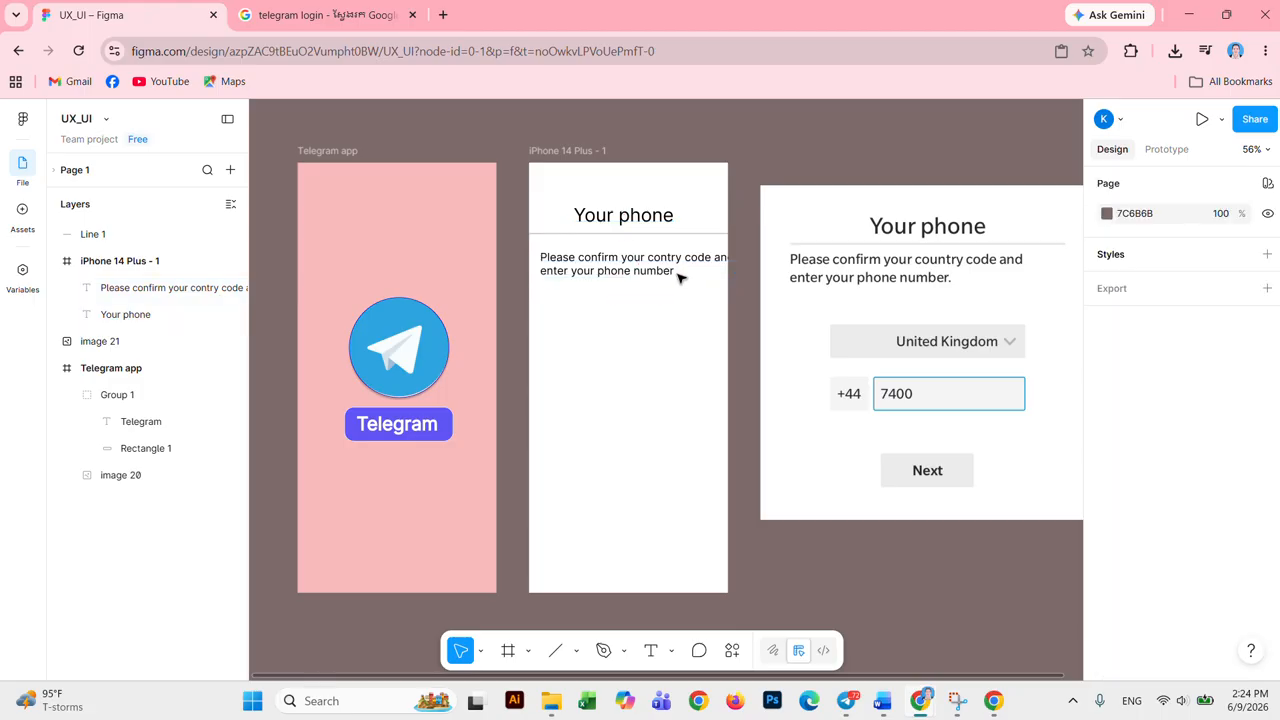
click(680, 272)
key(Return)
drag(676, 271, 543, 258)
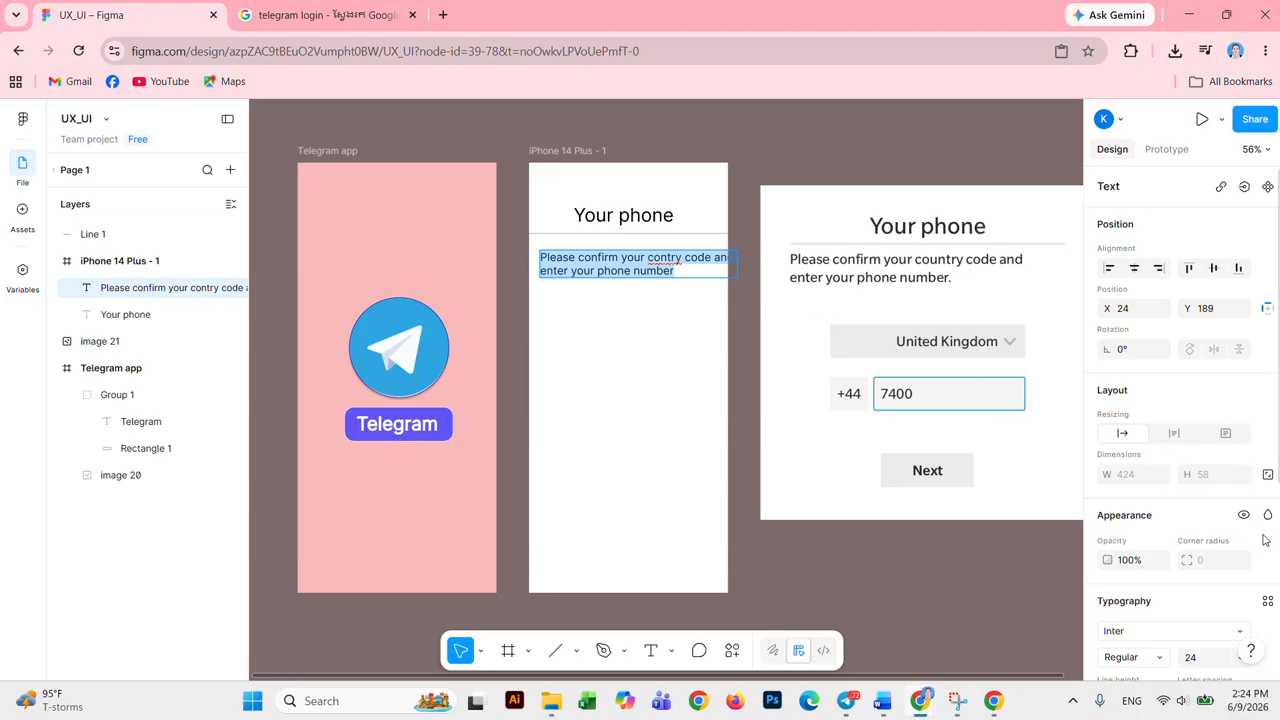
Step: Set the instruction text's font size to 20
scroll(1263, 540, down, 2)
click(1240, 490)
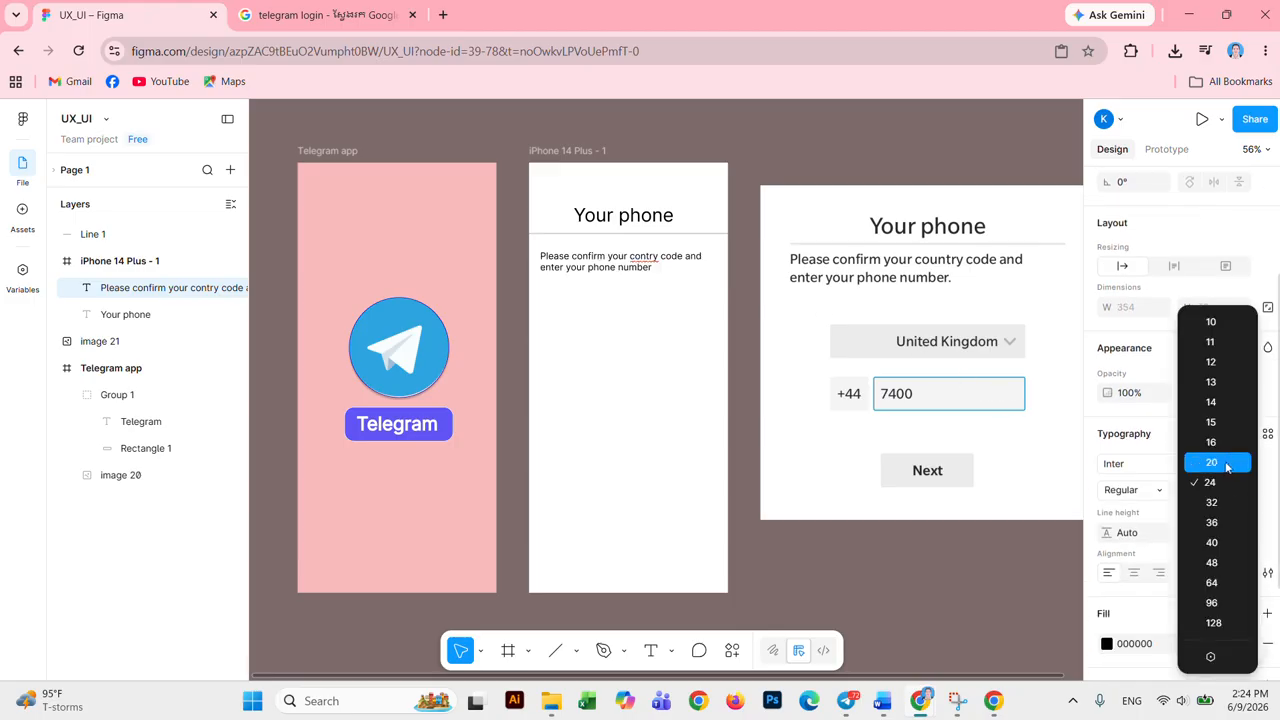
click(1226, 467)
key(Escape)
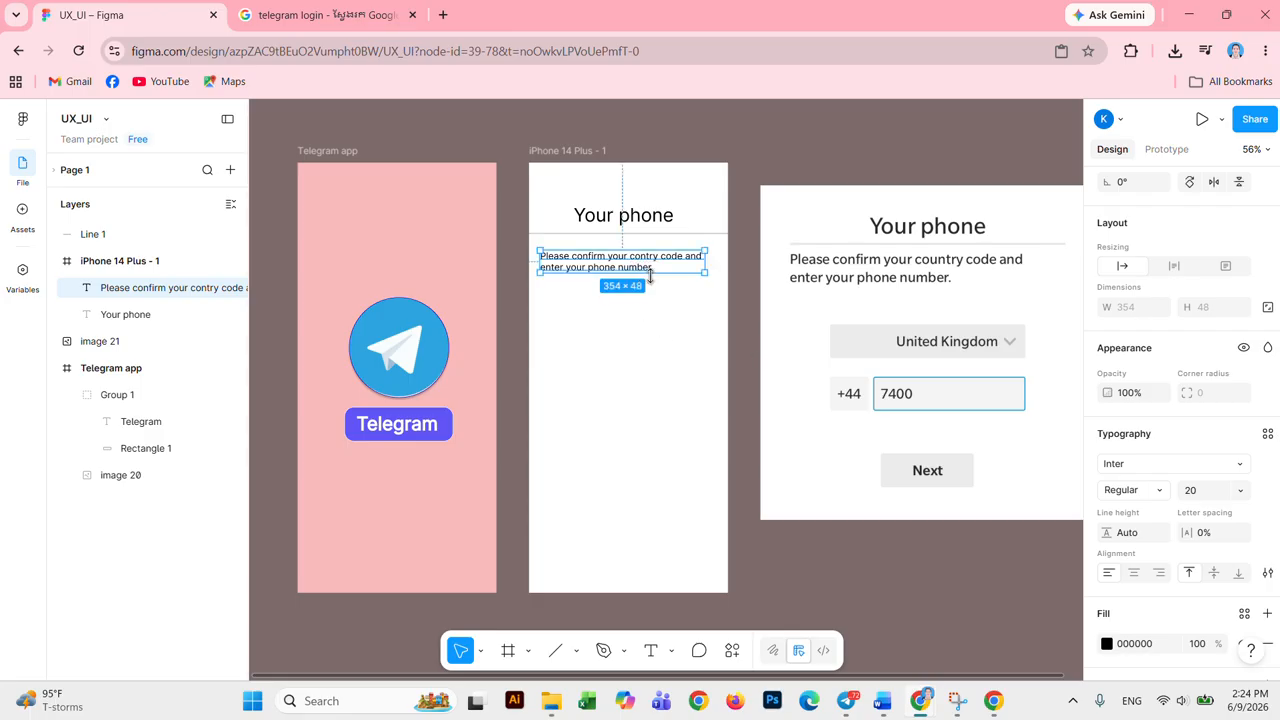
Step: Resize the instruction text box to 380×63 and move it down to Y 202
click(690, 312)
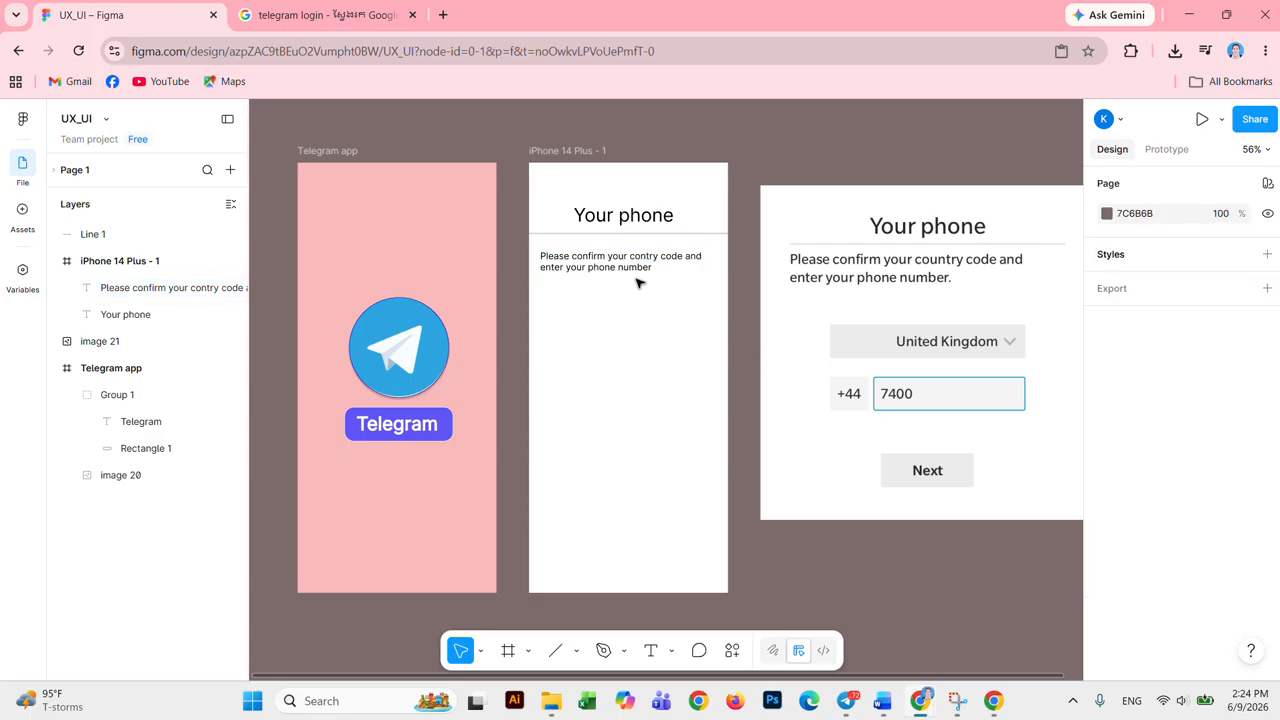
click(640, 270)
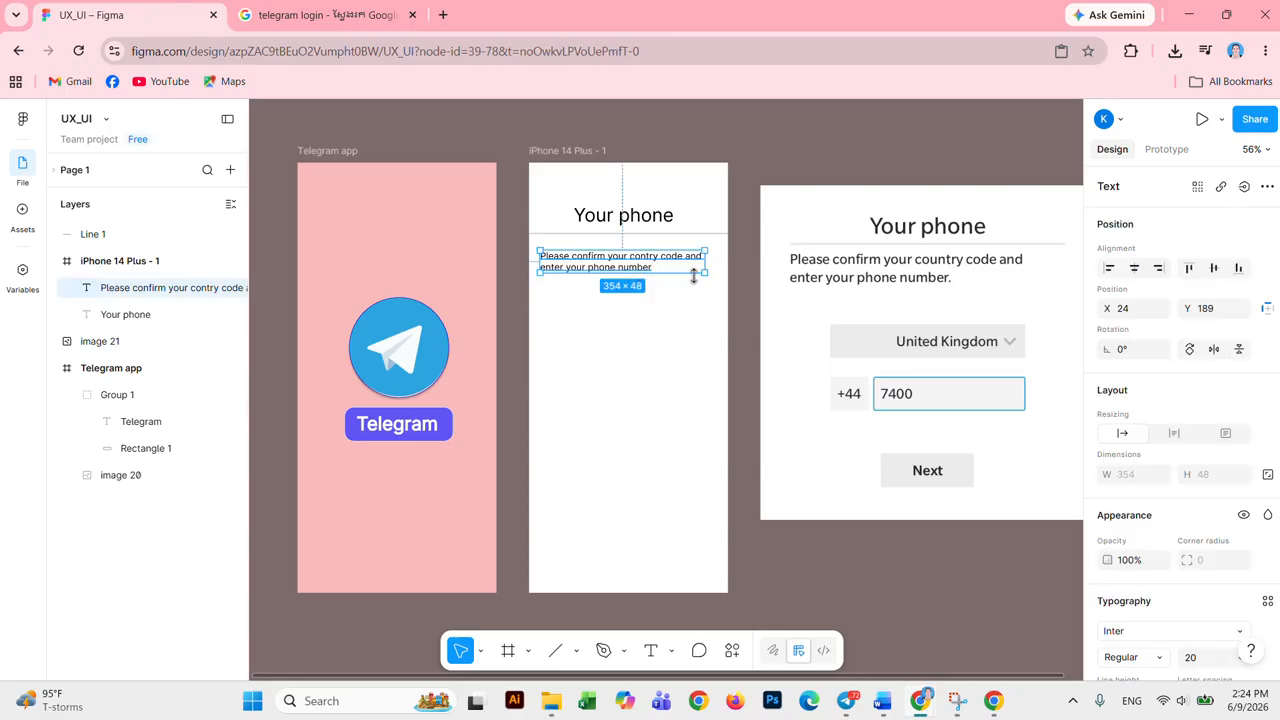
drag(707, 274, 716, 280)
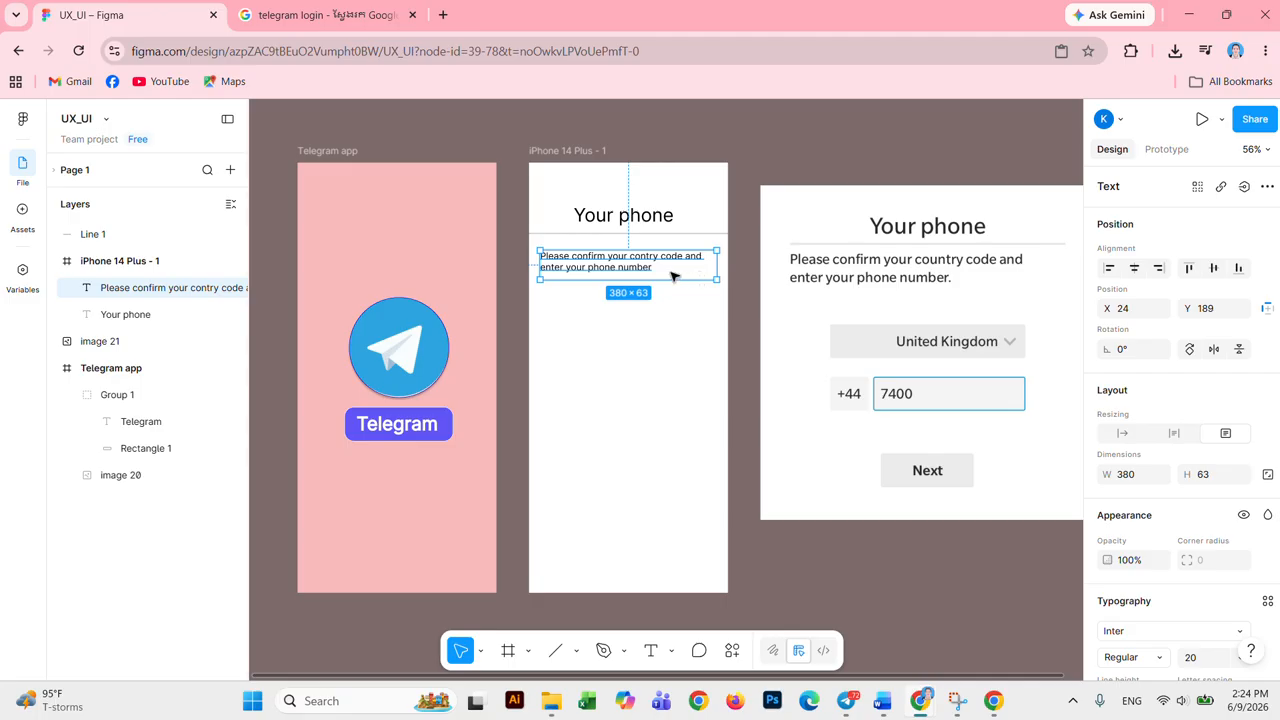
mouse_move(670, 276)
mouse_down()
mouse_move(658, 264)
mouse_move(661, 281)
mouse_move(693, 281)
mouse_move(670, 281)
mouse_up()
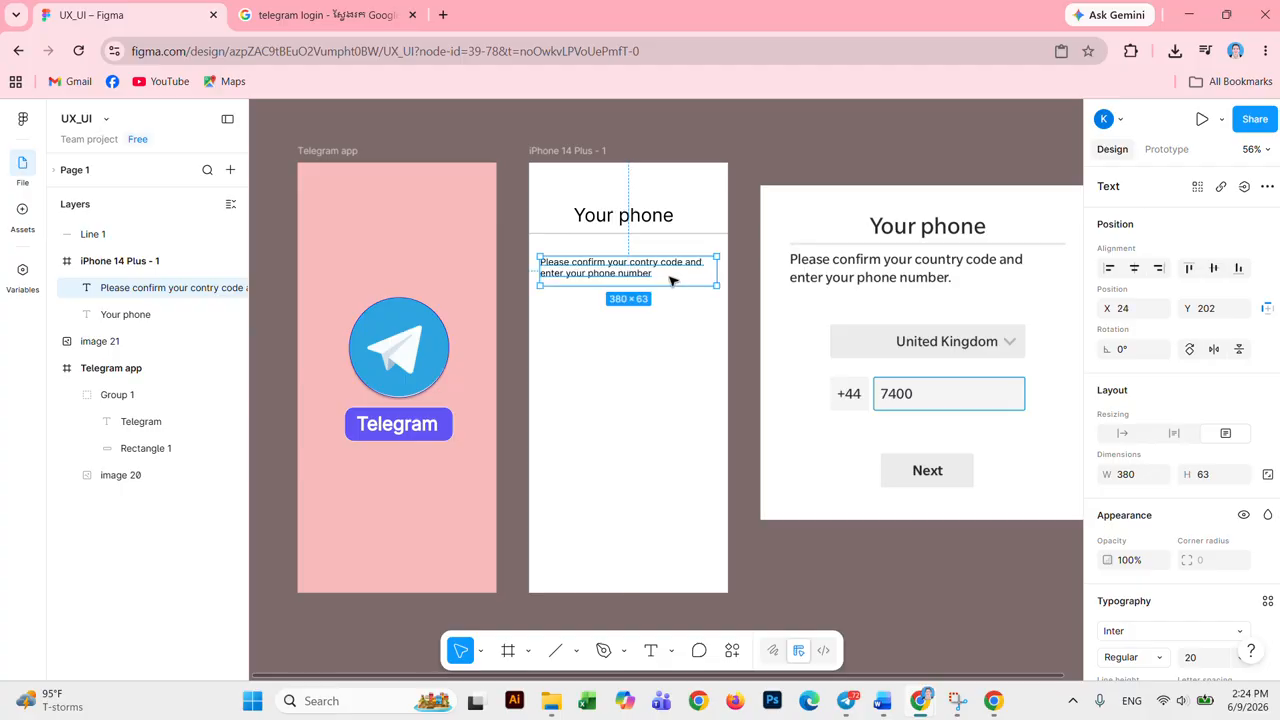
double_click(662, 277)
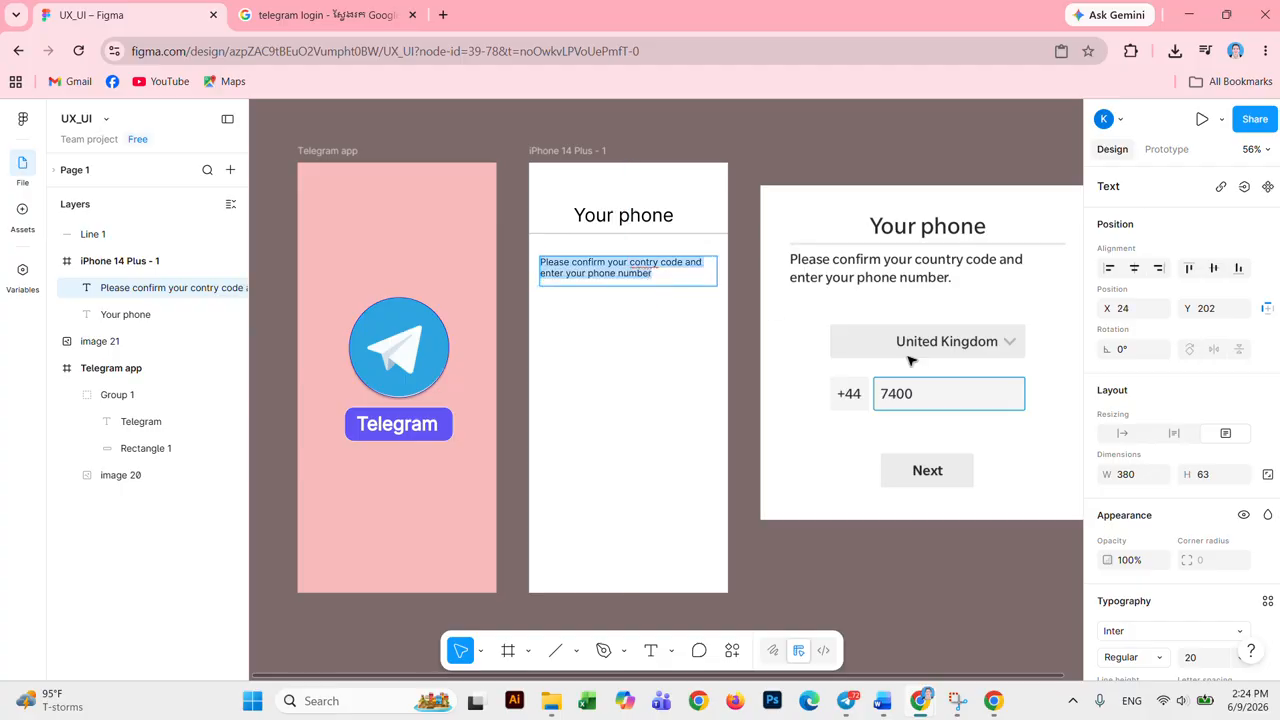
scroll(1229, 625, down, 3)
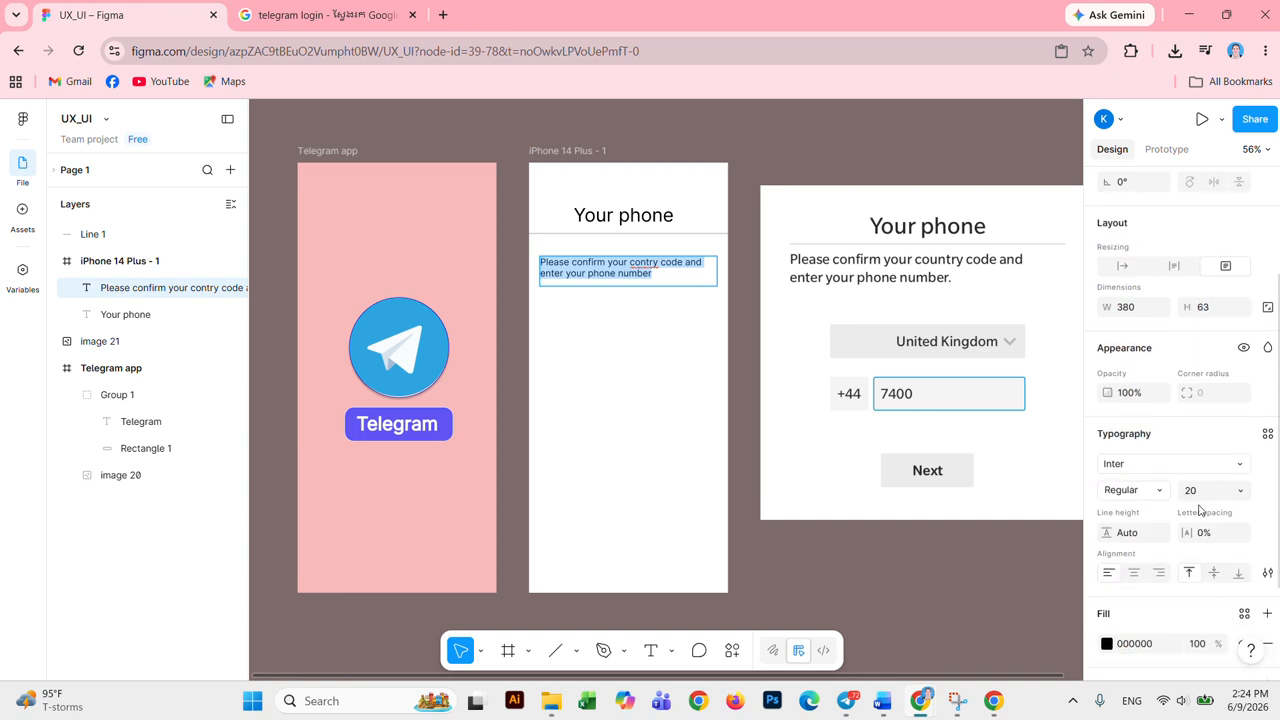
Step: Browse the font list and try Inknut Antiqua on the instruction text
click(1160, 466)
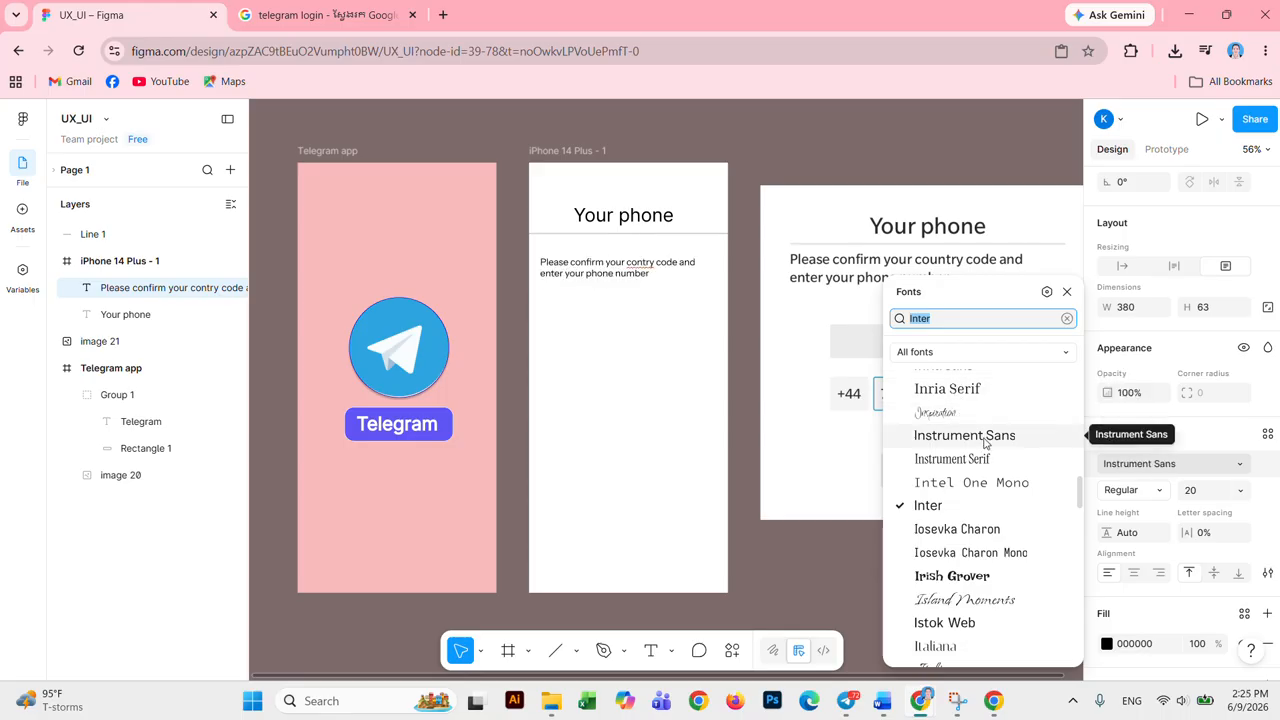
scroll(985, 500, down, 4)
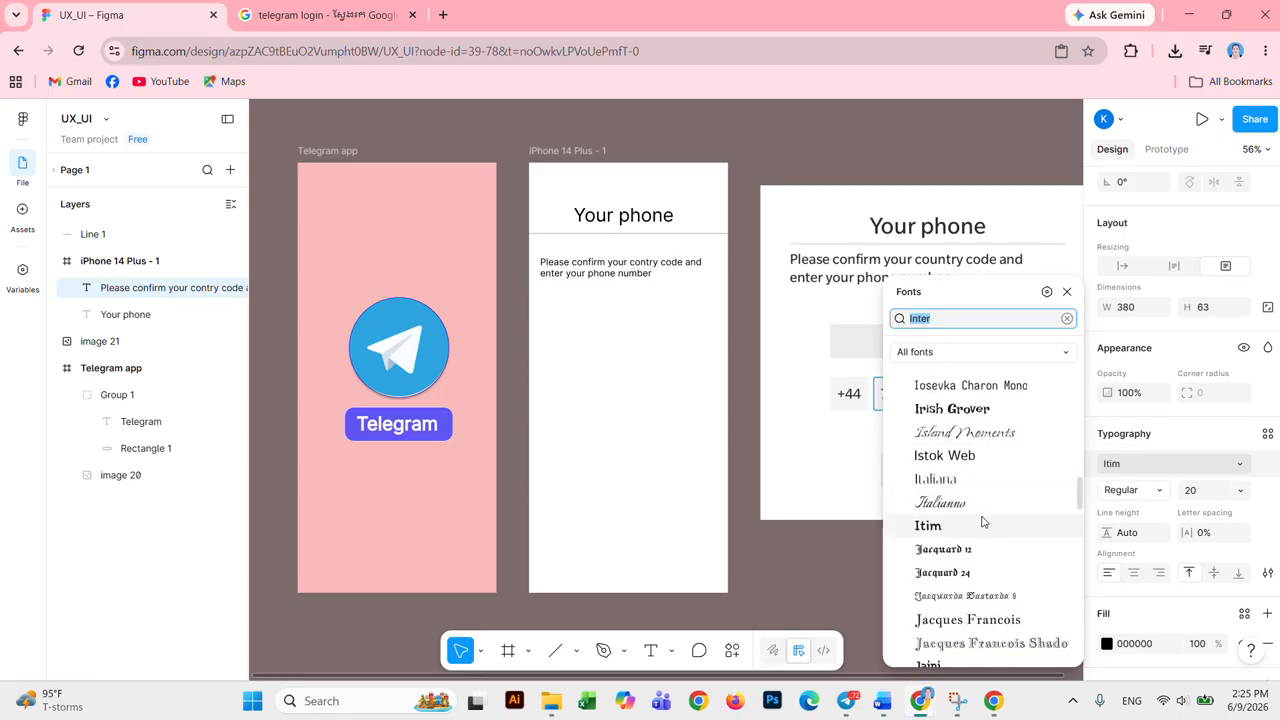
scroll(987, 534, down, 3)
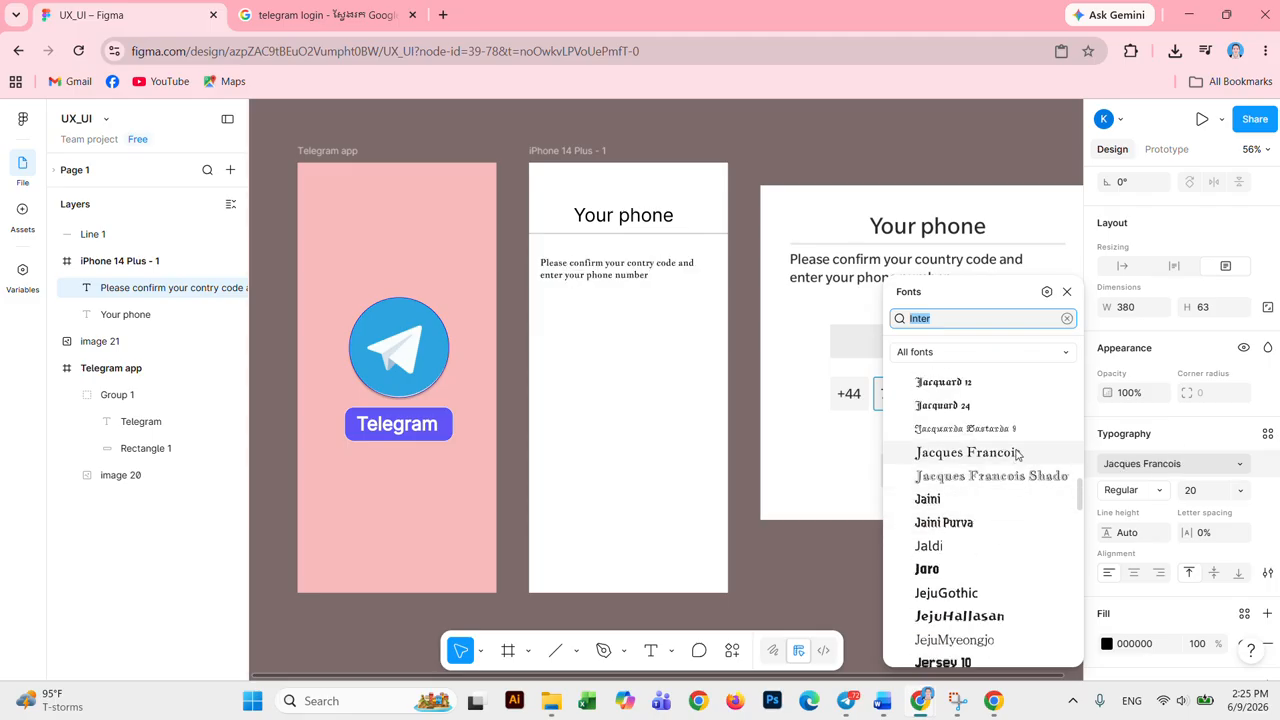
scroll(1008, 470, down, 3)
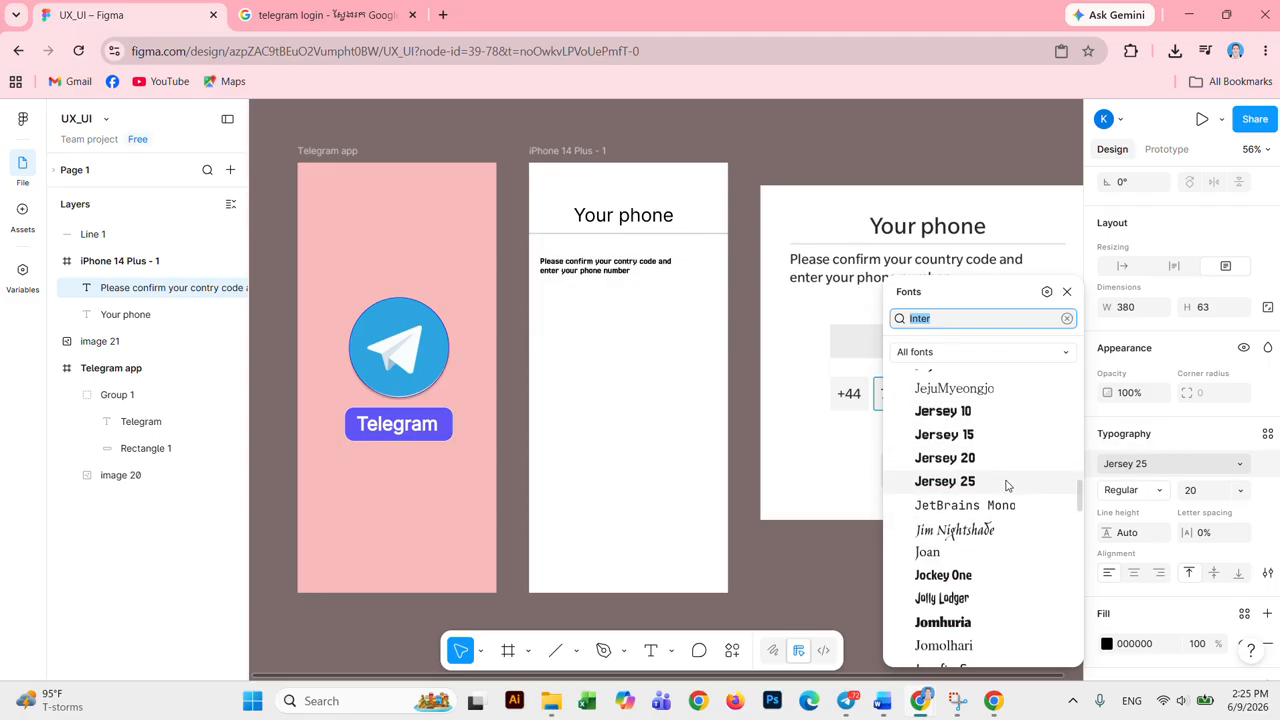
scroll(1007, 485, down, 3)
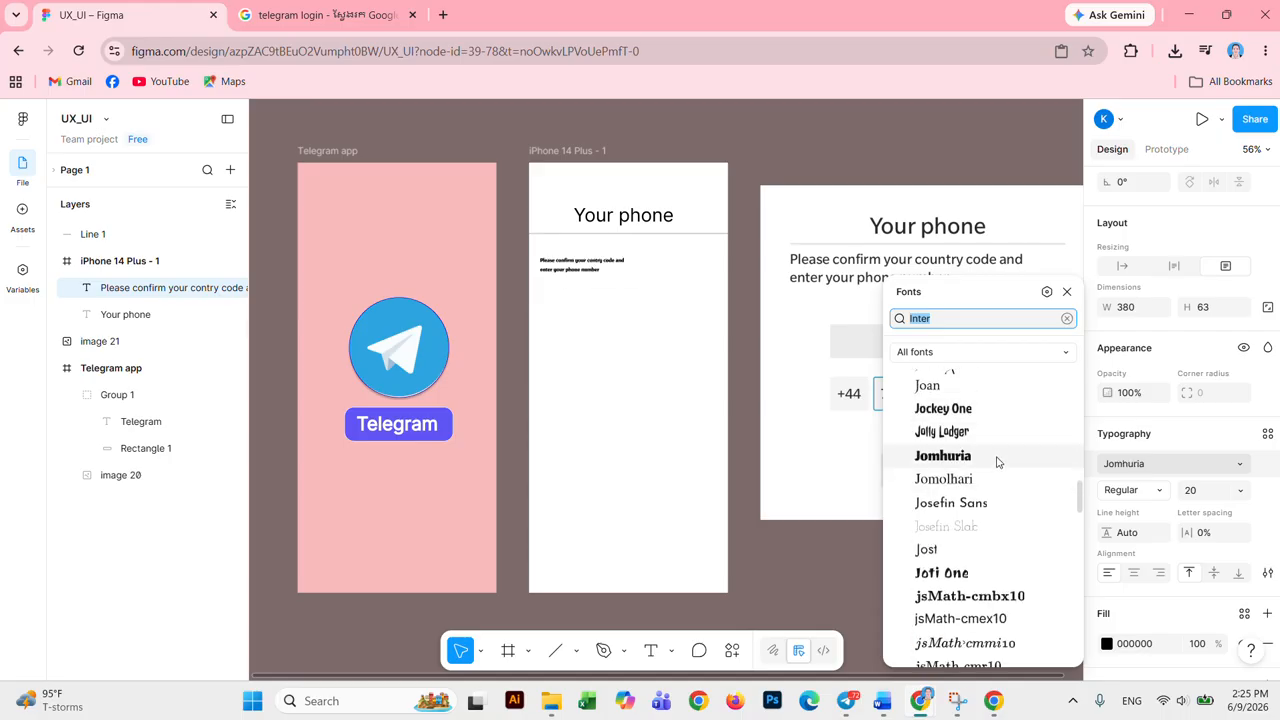
scroll(1005, 490, up, 10)
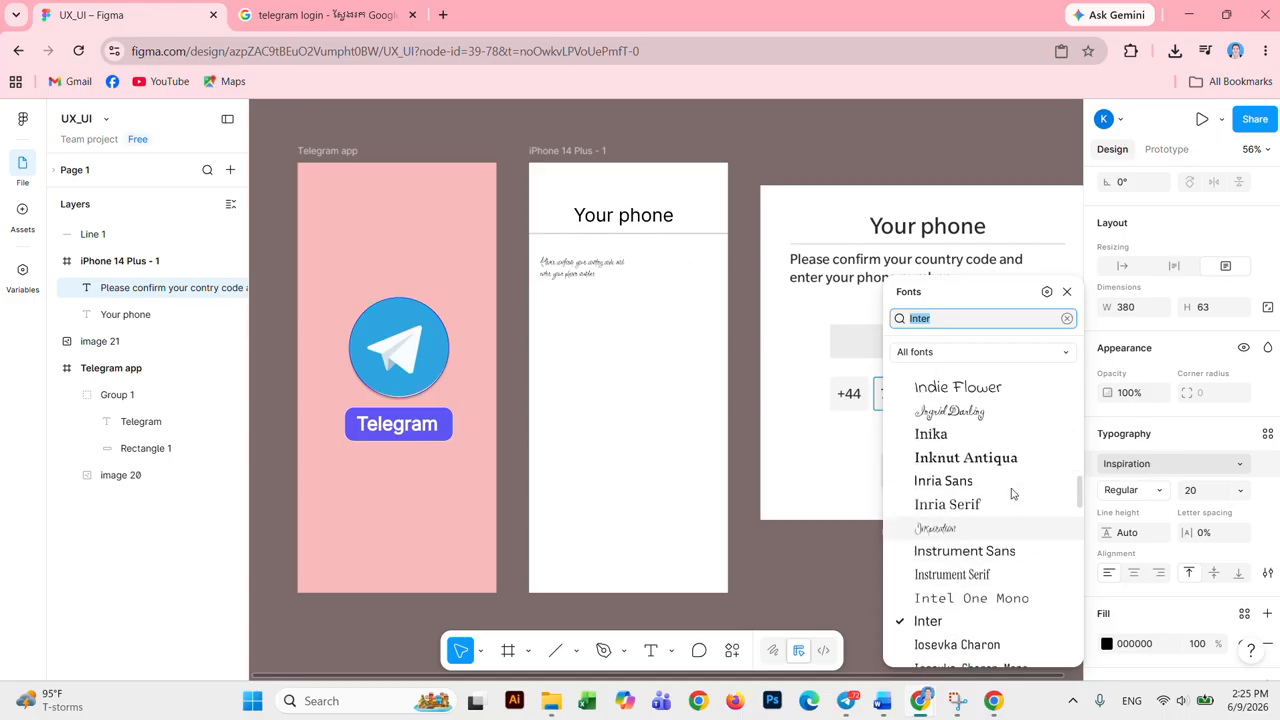
scroll(1011, 493, up, 3)
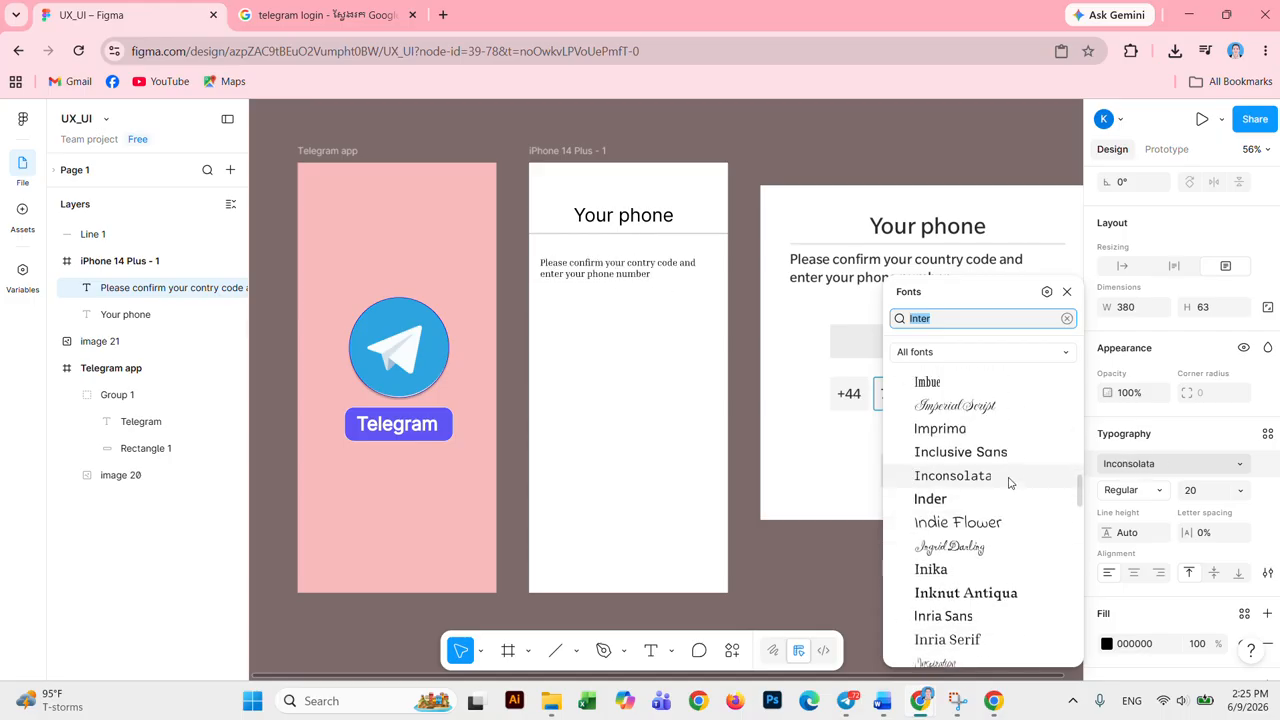
click(1010, 594)
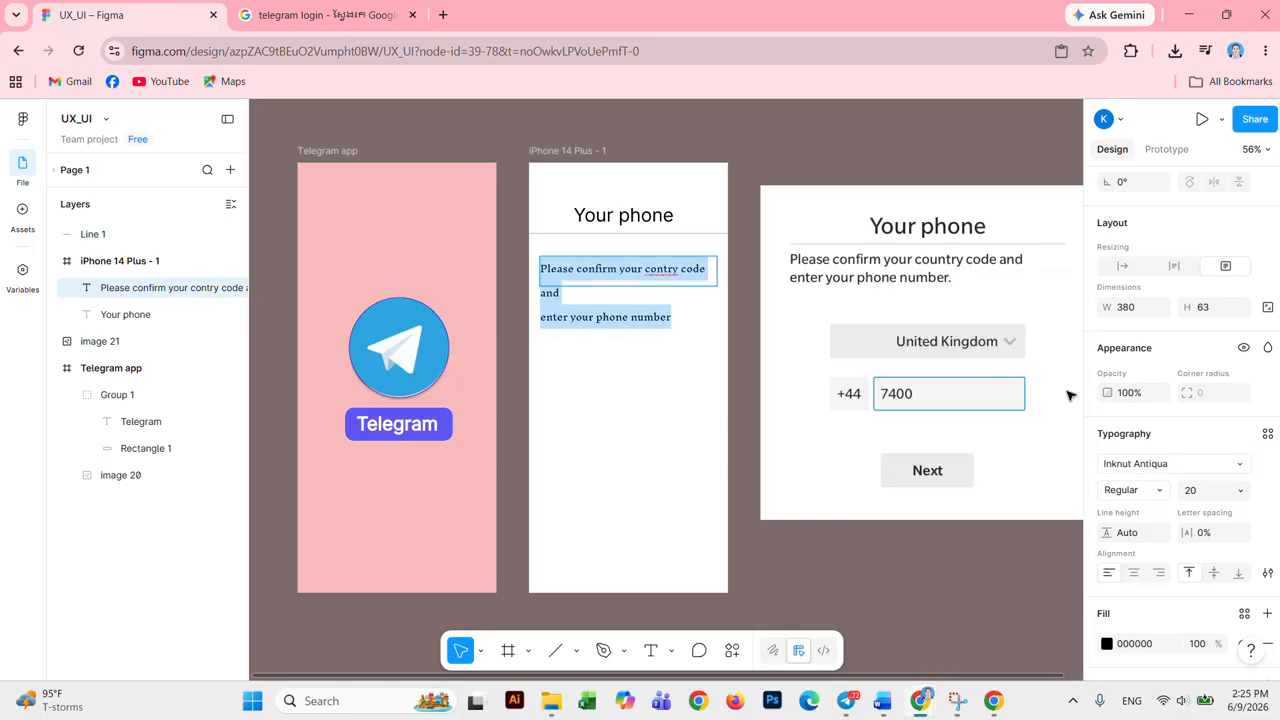
Step: Switch the instruction text's font to Inclusive Sans instead
click(1205, 468)
scroll(1014, 508, up, 3)
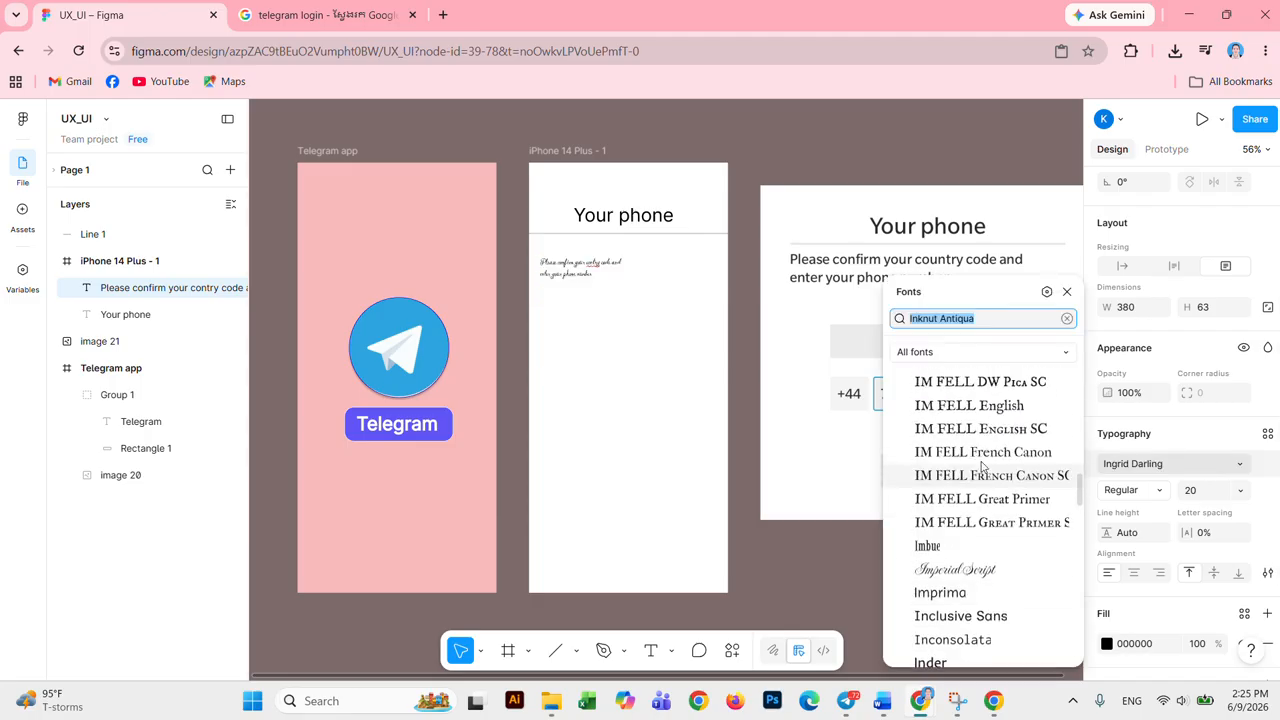
scroll(1014, 514, down, 2)
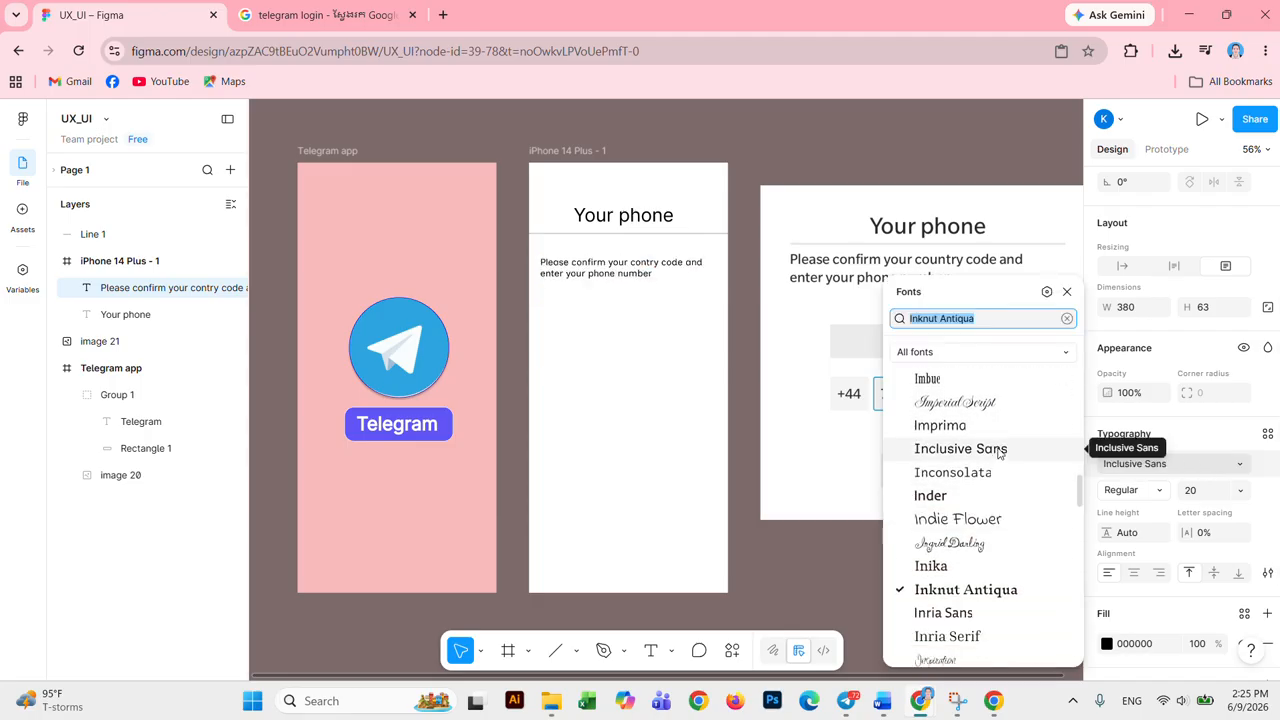
click(998, 450)
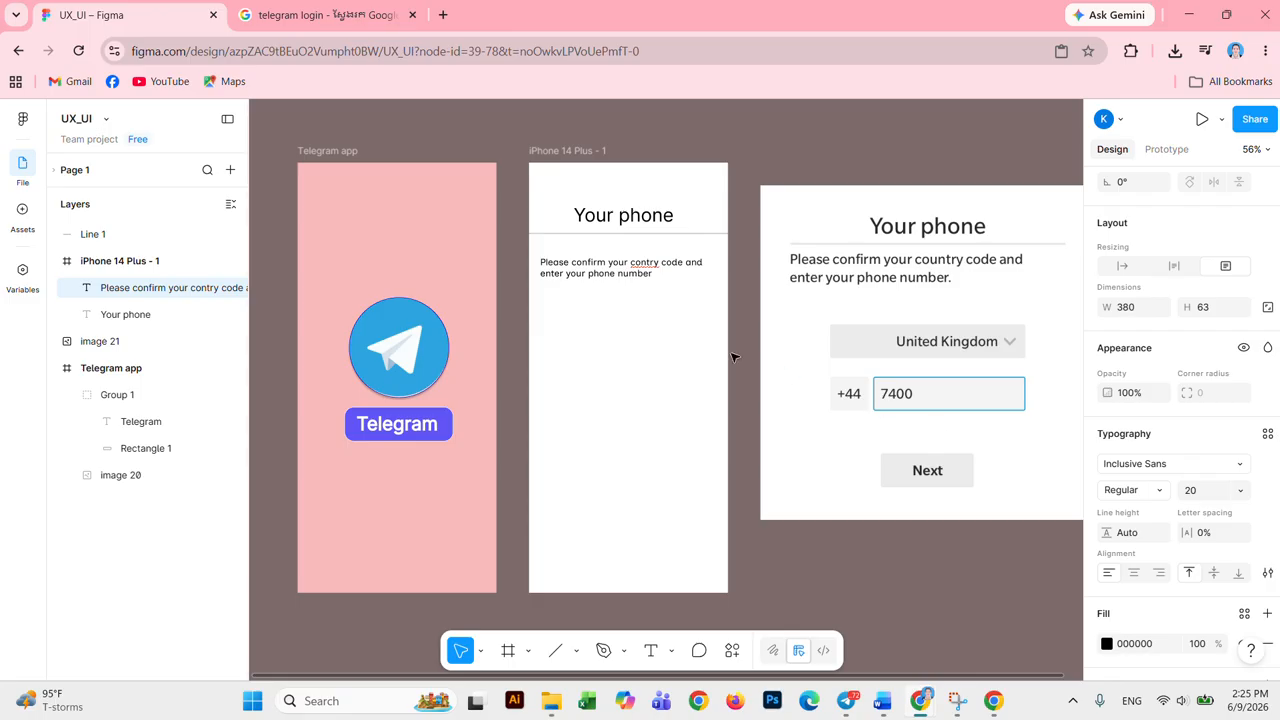
double_click(655, 264)
click(650, 263)
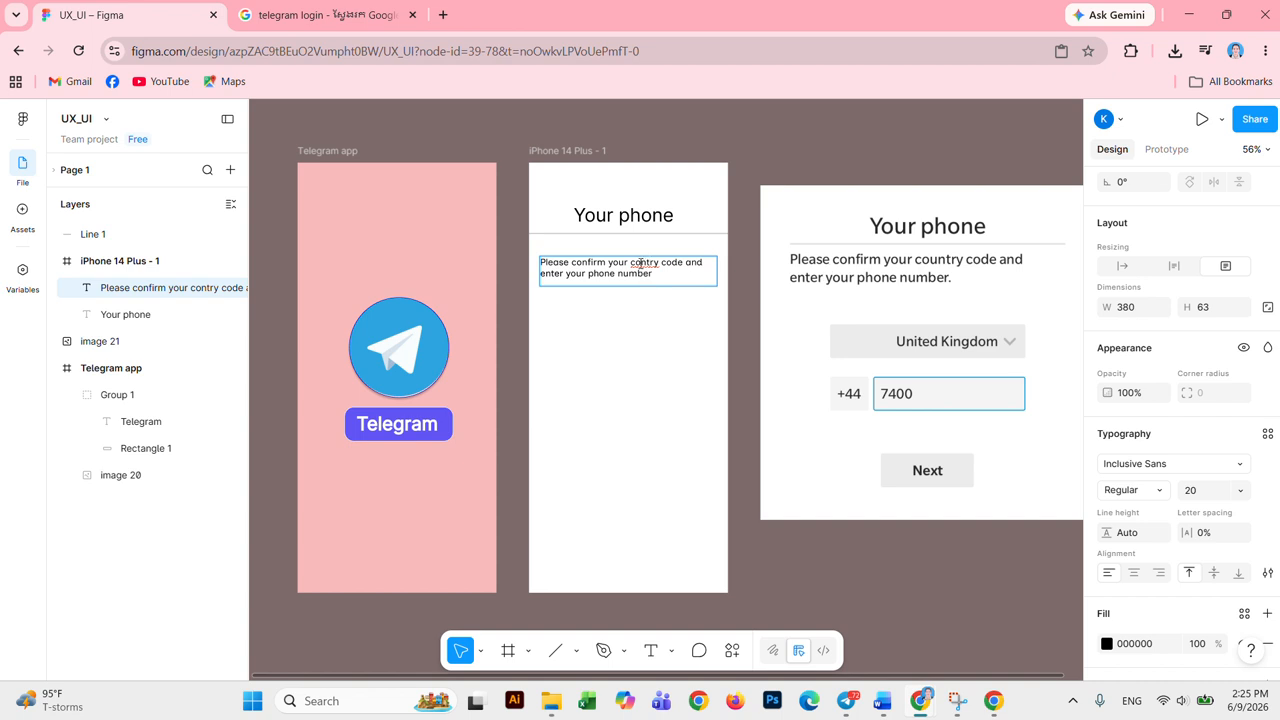
Step: Finish the instruction as 'Please confirm your country code and enter your phone number.' and deselect it
text(umber.)
key(Escape)
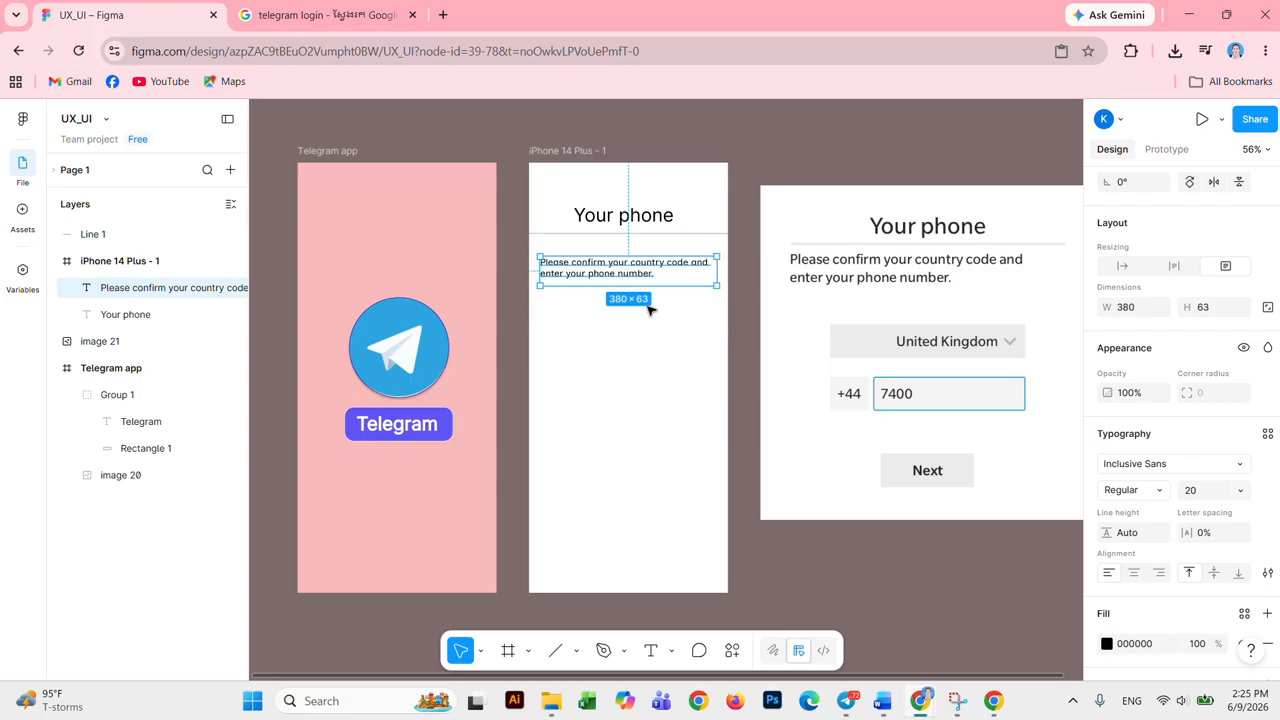
click(646, 363)
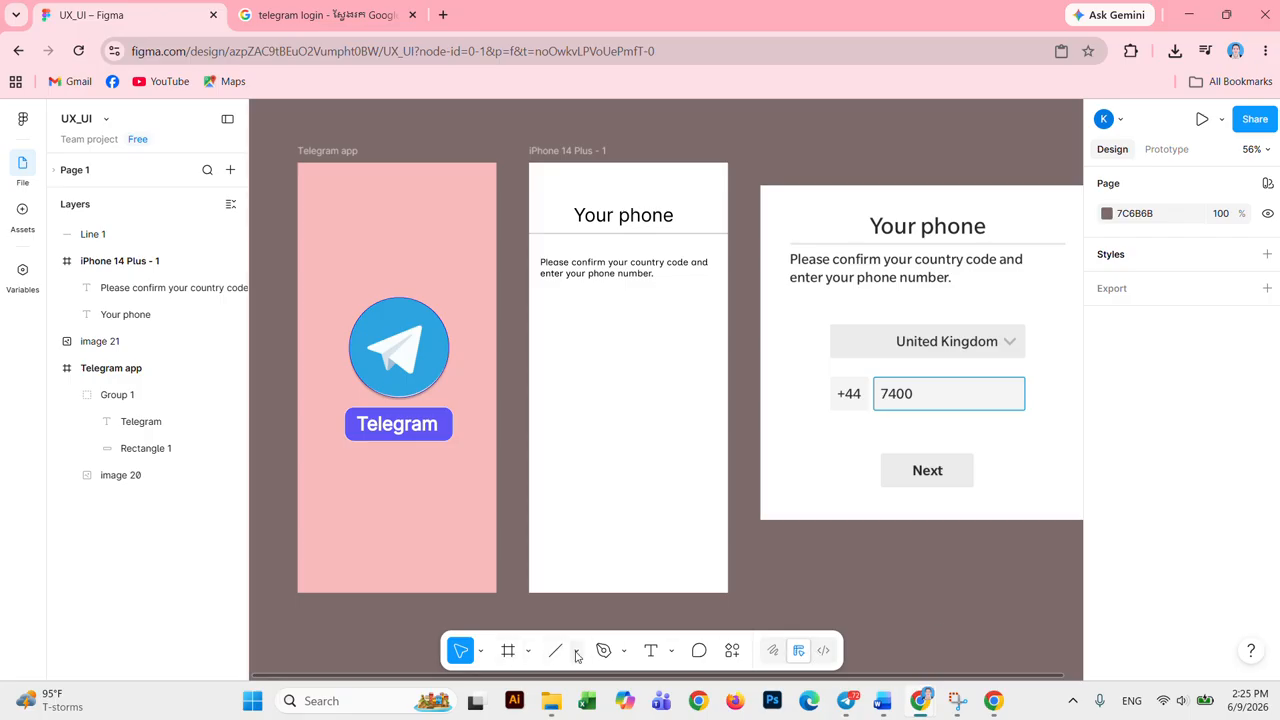
Step: Draw a grey 328×70 rectangle, Rectangle 2, below the instruction text in the iPhone 14 Plus frame
click(531, 651)
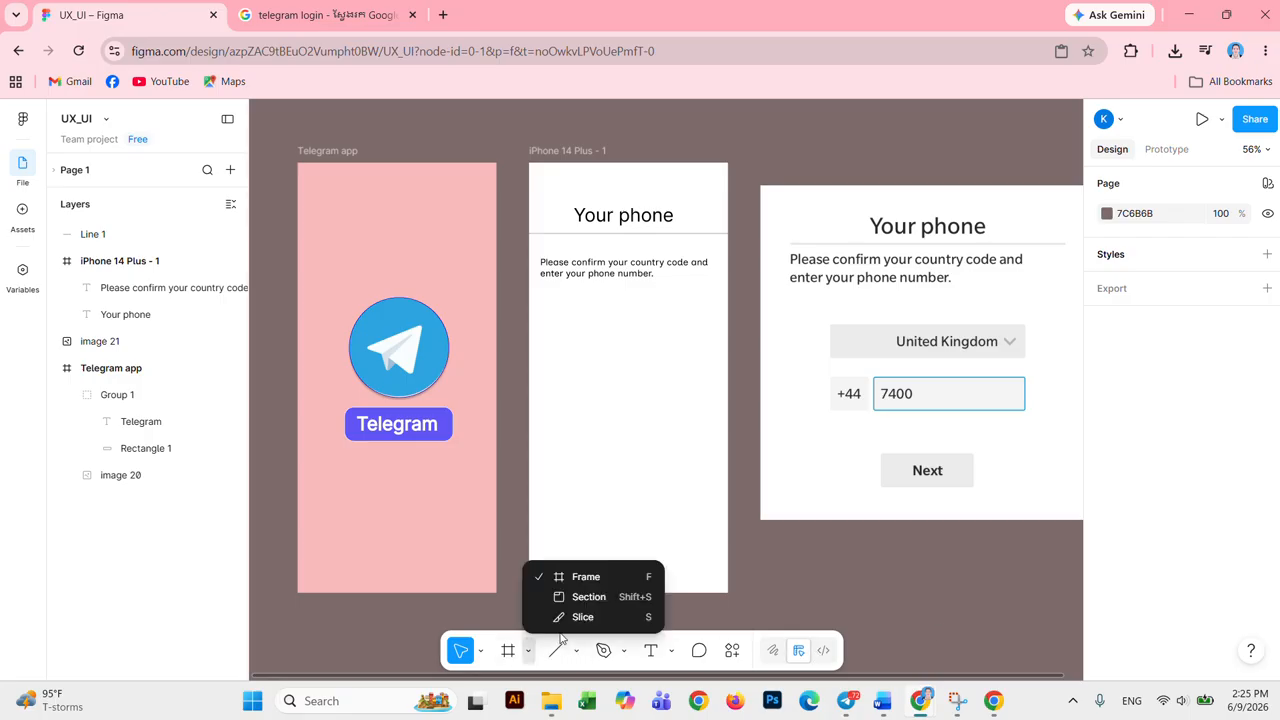
click(686, 431)
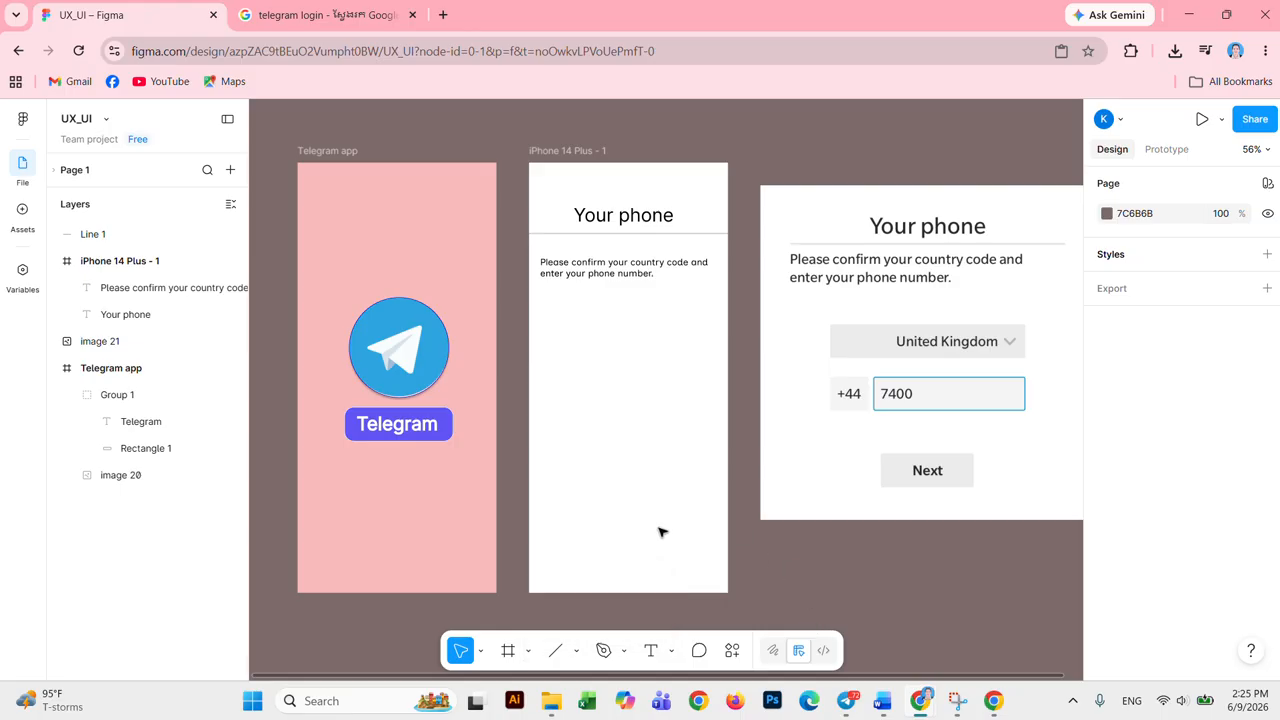
click(576, 651)
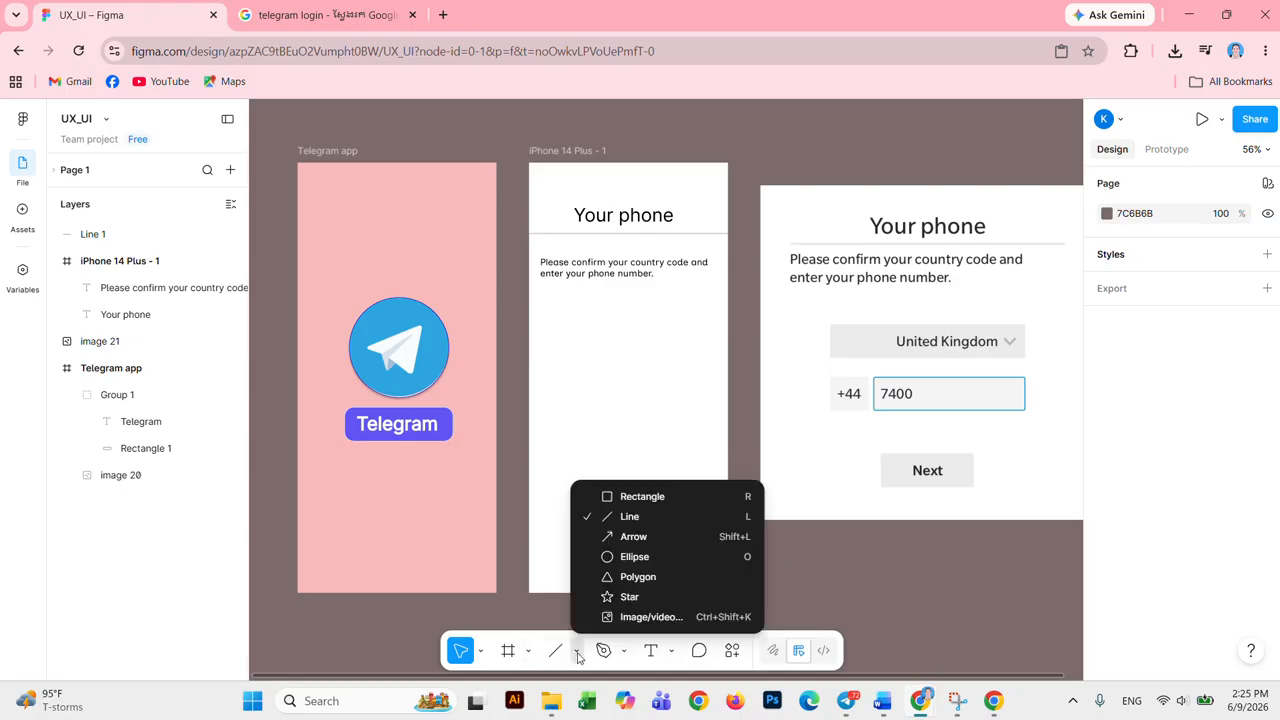
click(635, 496)
drag(543, 302, 696, 333)
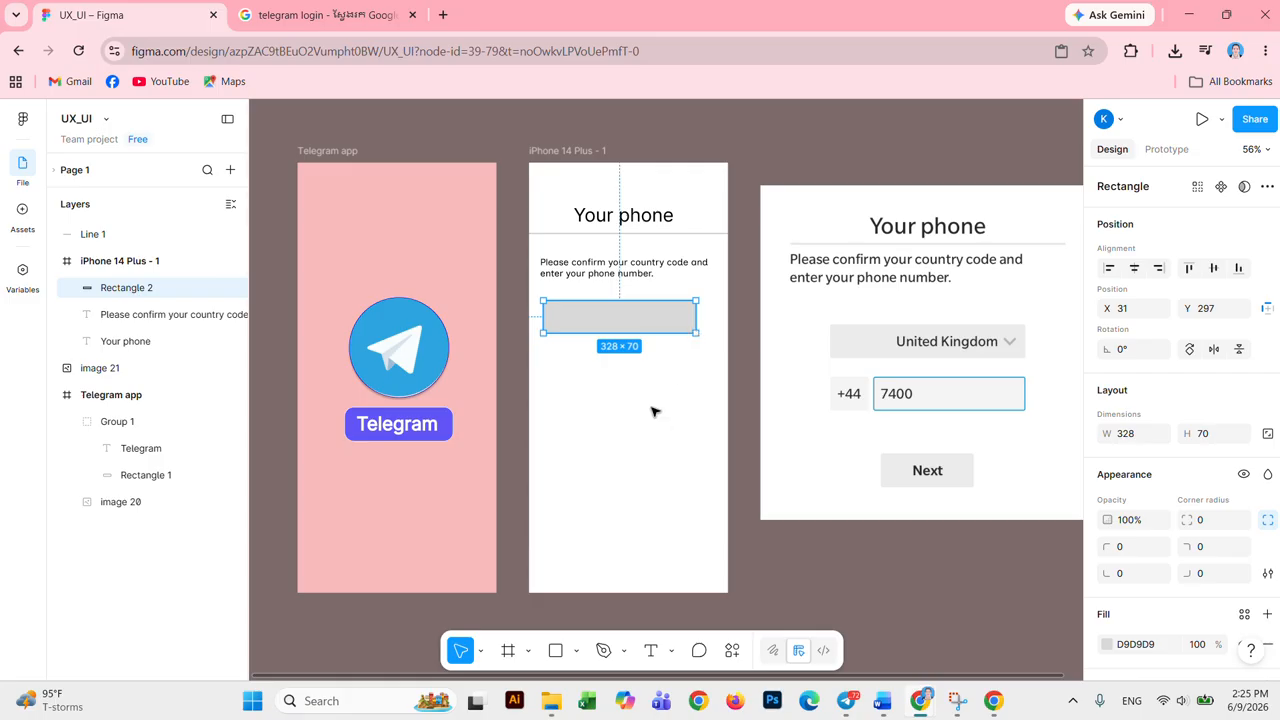
click(653, 364)
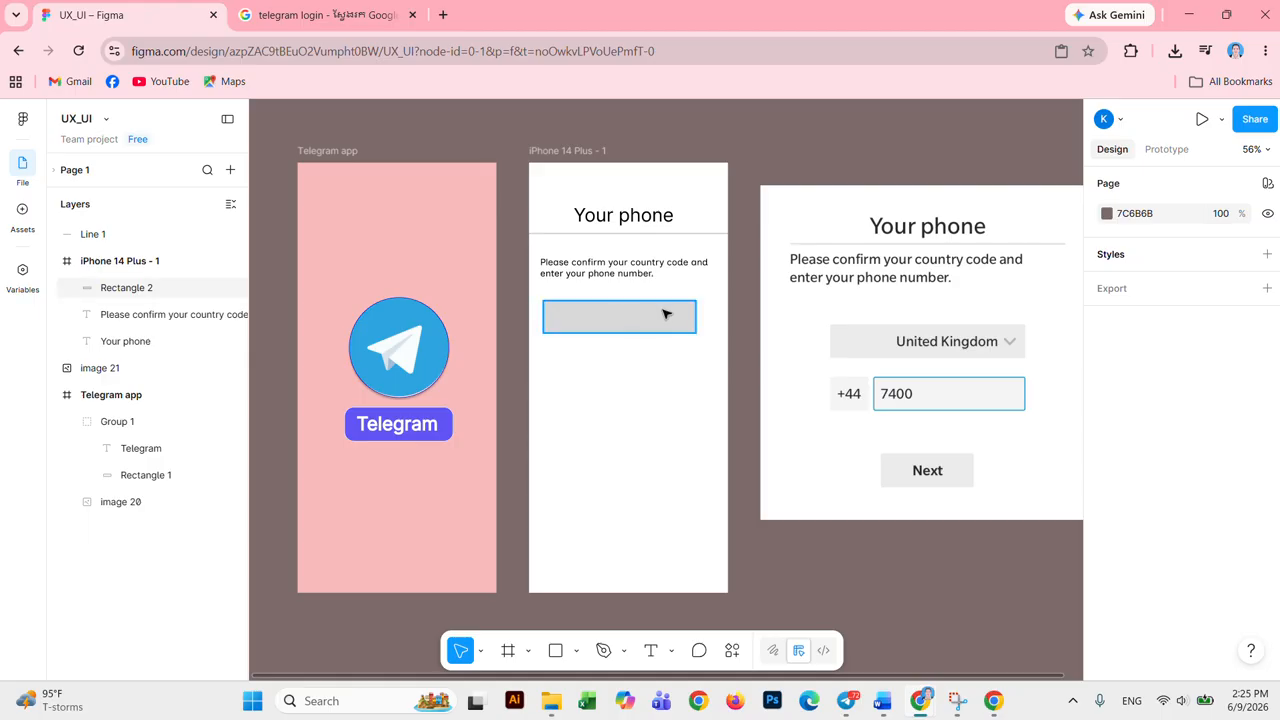
Step: Draw a closed three-point downward triangle at the grey box's right end with the Pen tool
click(604, 651)
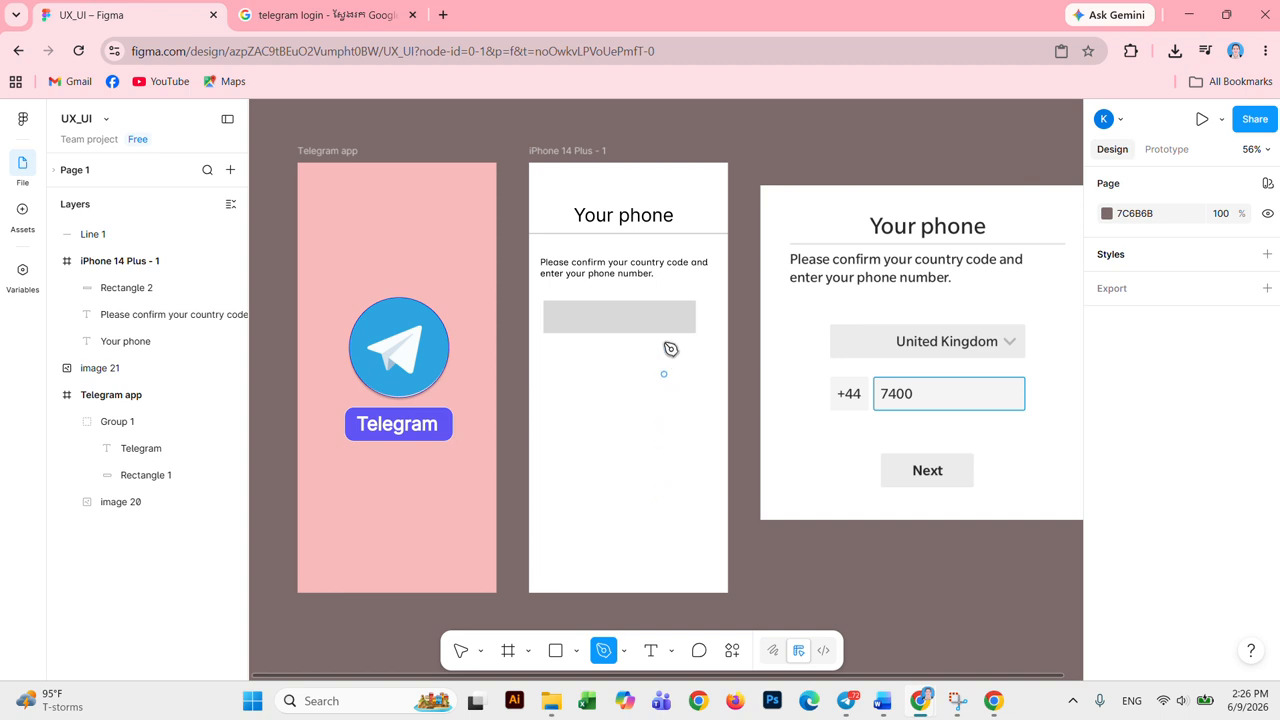
scroll(666, 318, up, 1)
scroll(668, 320, down, 1)
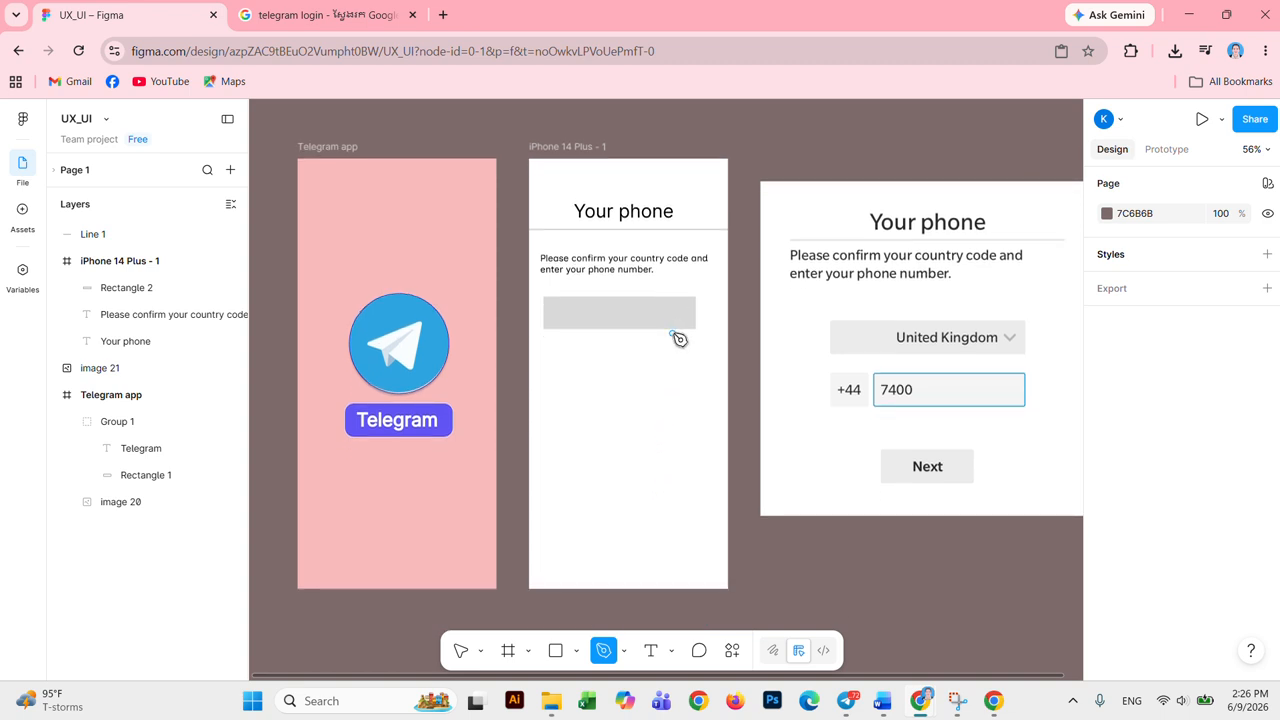
scroll(679, 340, up, 3)
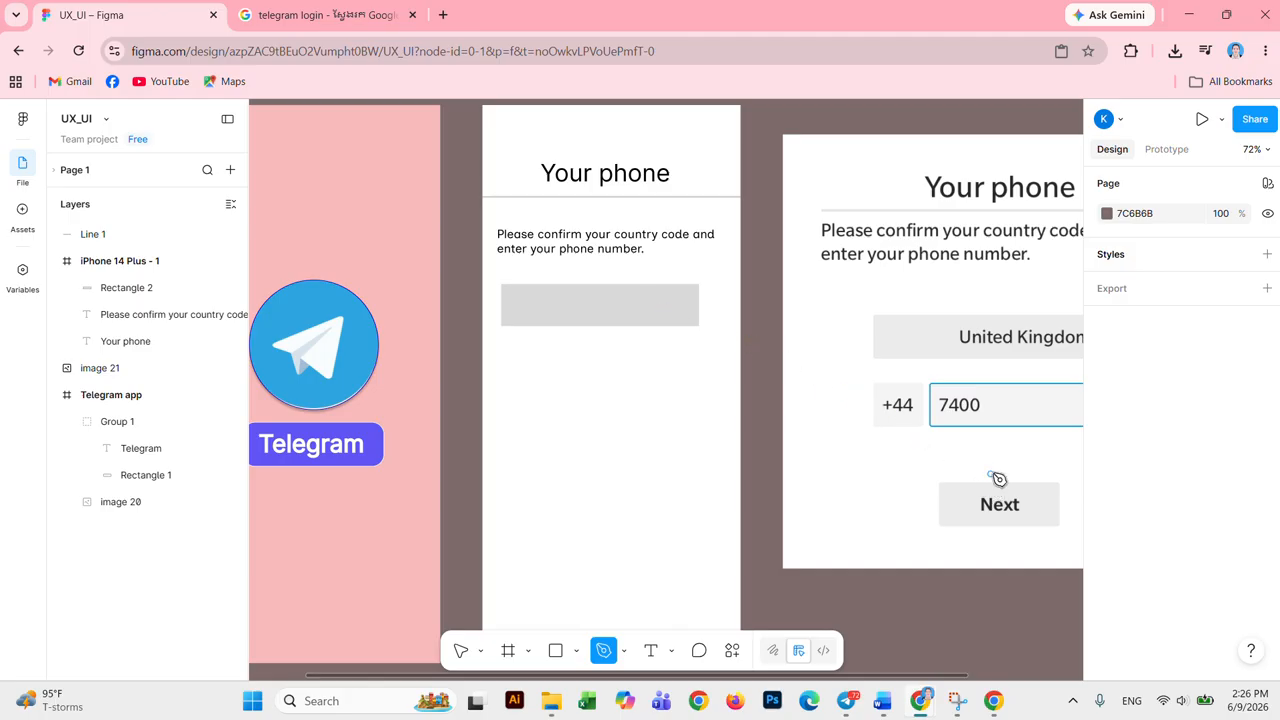
drag(998, 478, 921, 444)
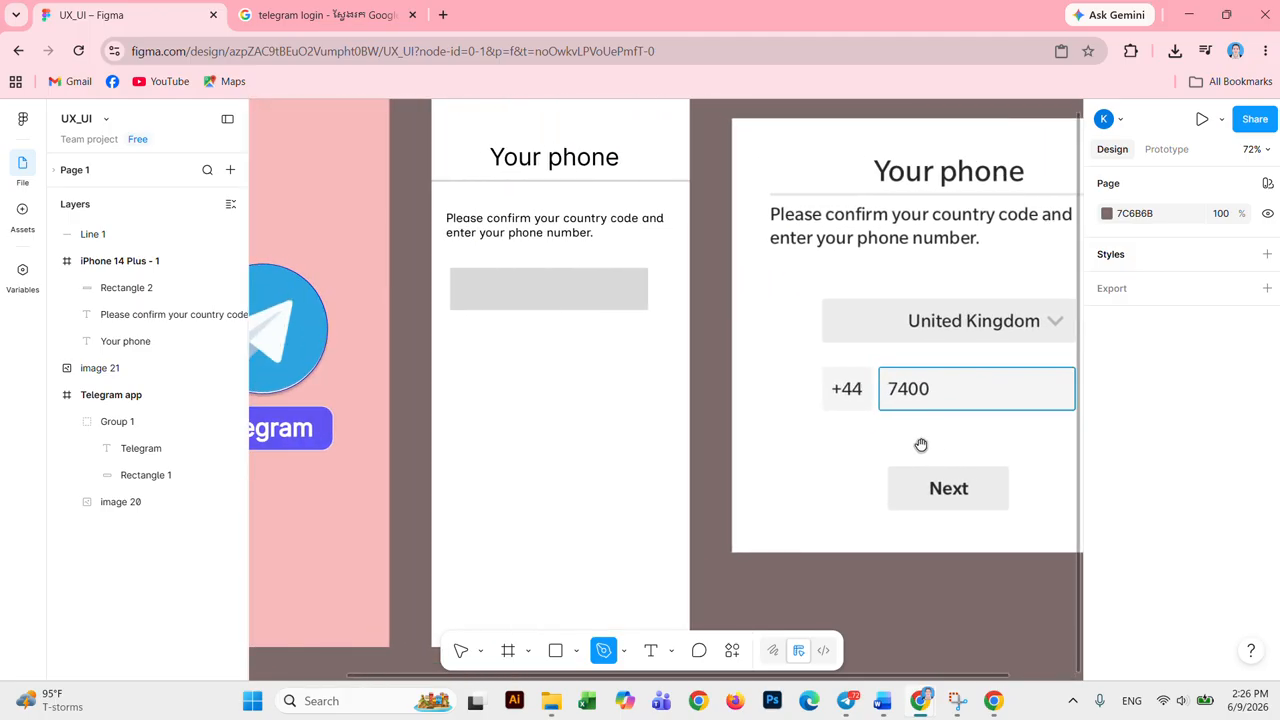
scroll(634, 314, up, 2)
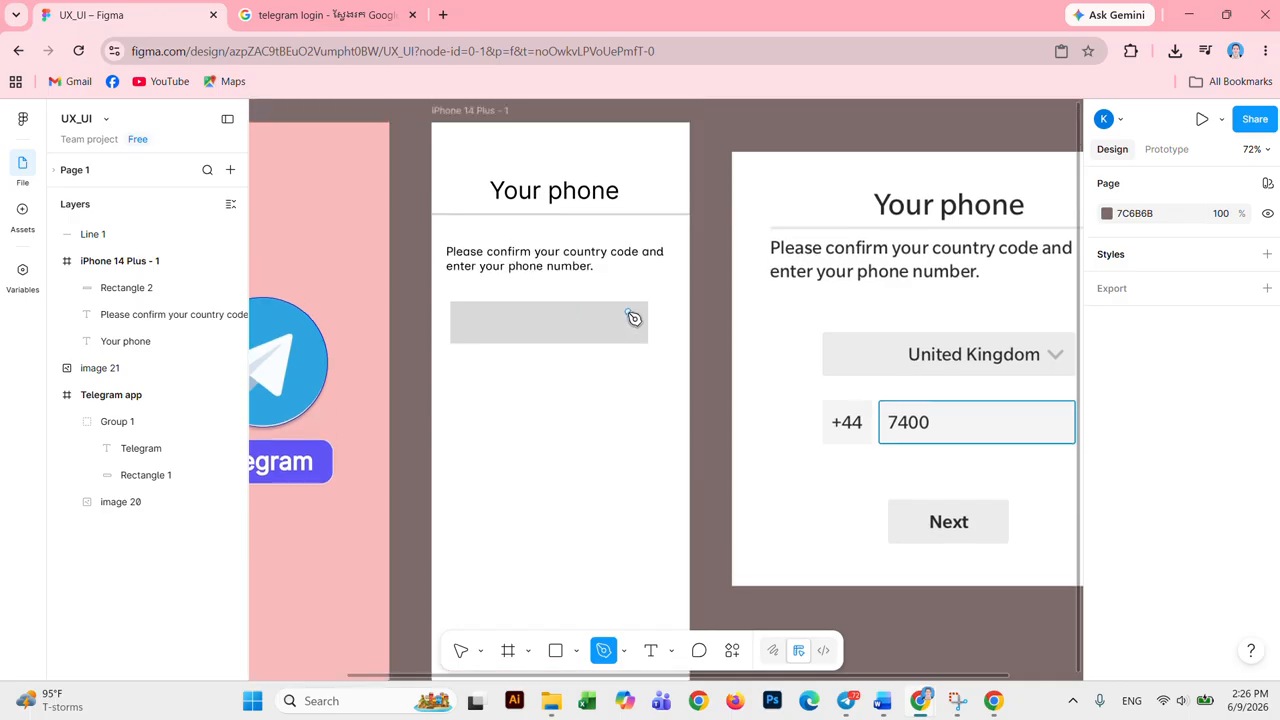
scroll(637, 337, up, 3)
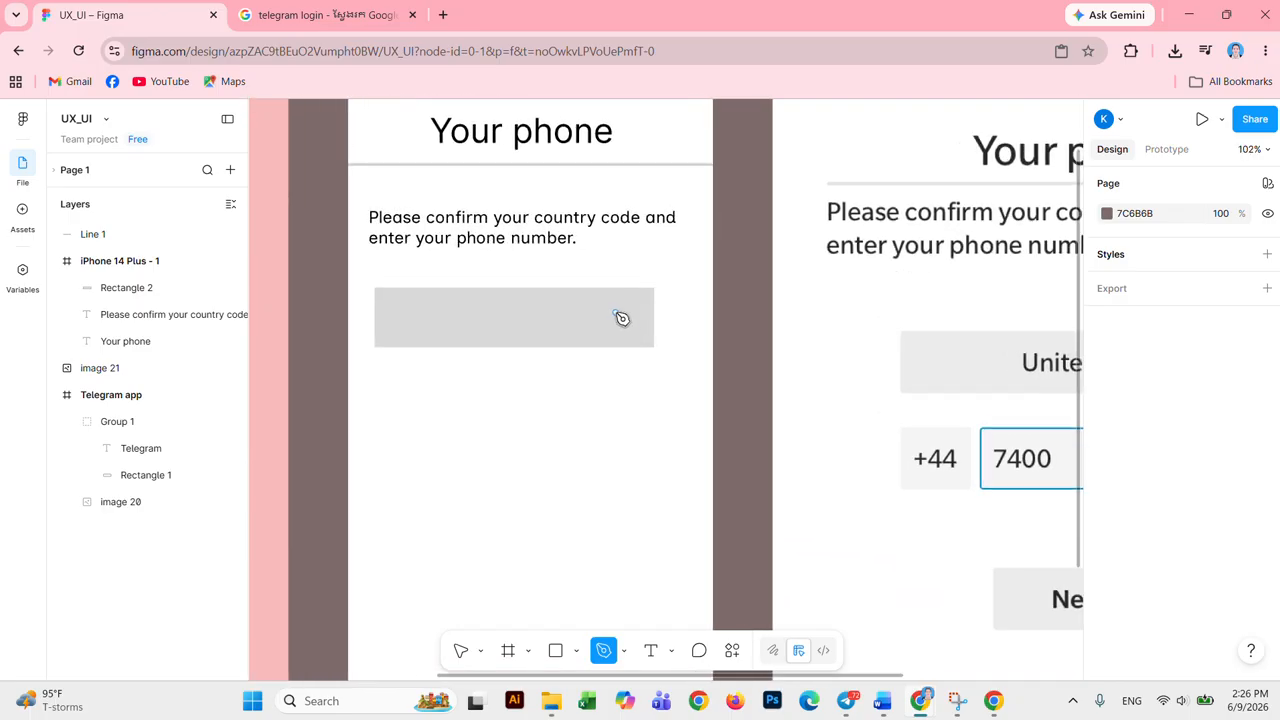
click(617, 314)
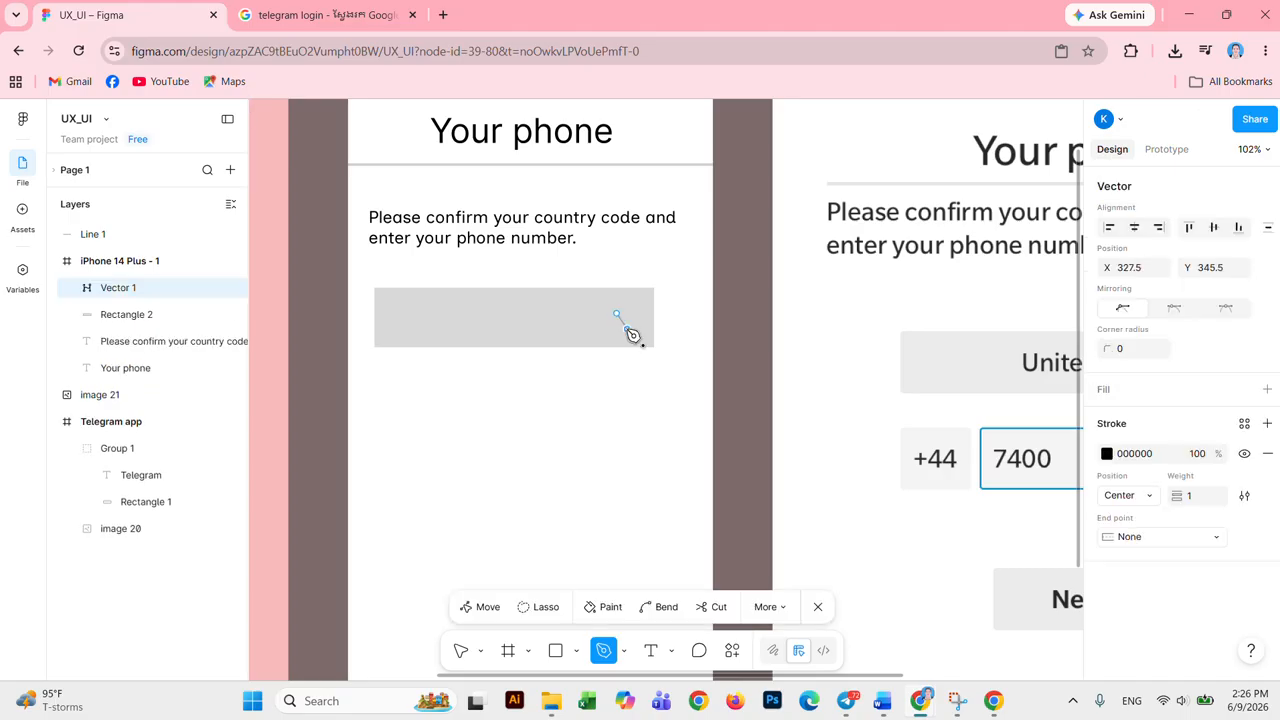
click(627, 329)
click(638, 315)
click(617, 314)
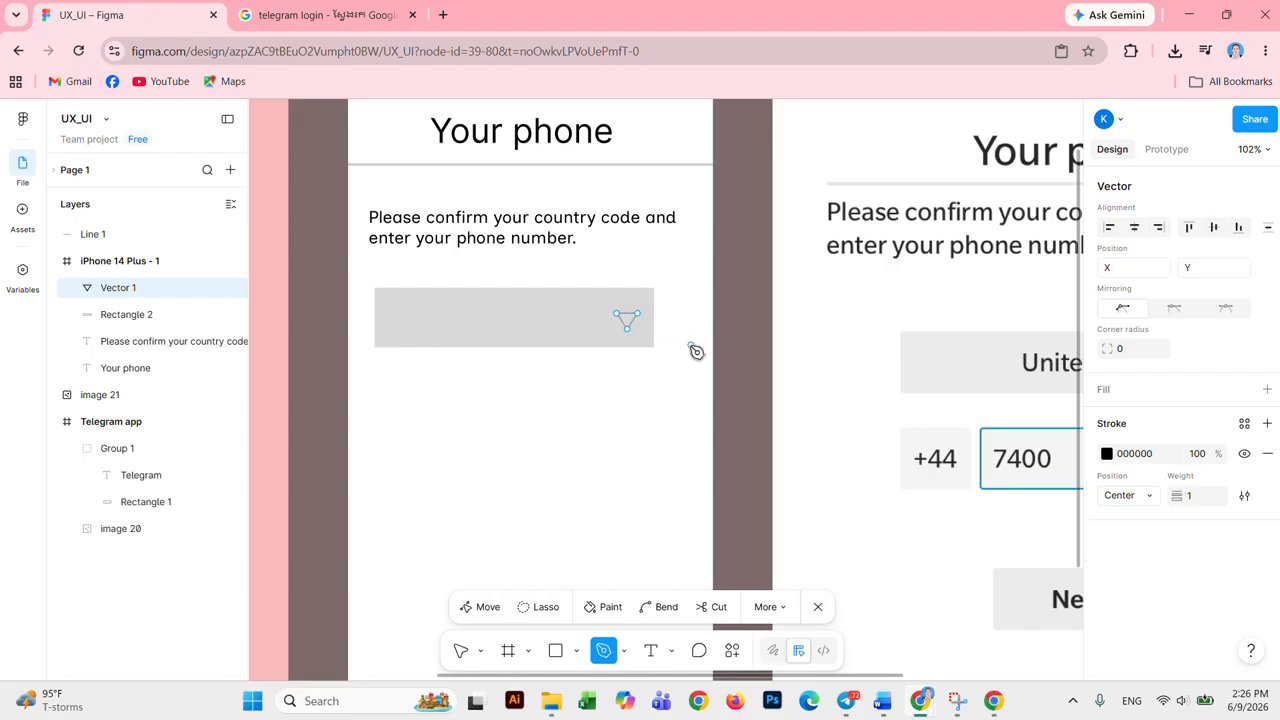
scroll(672, 354, down, 5)
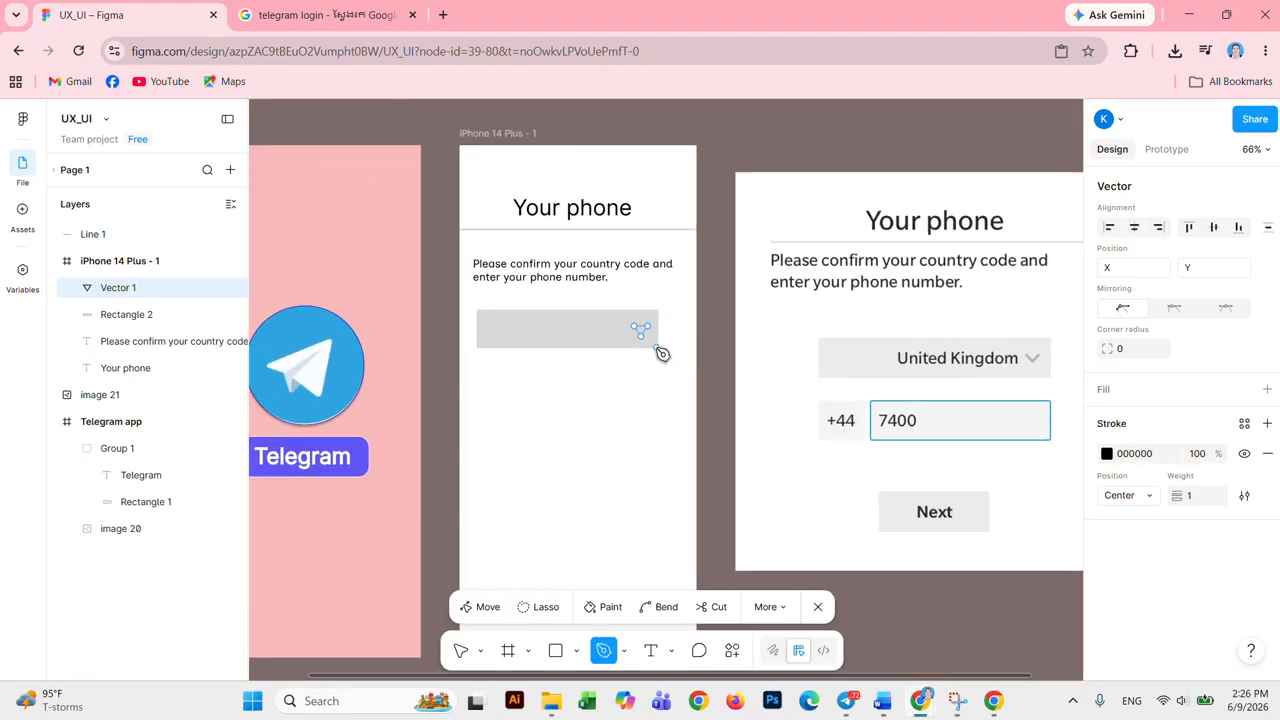
key(Escape)
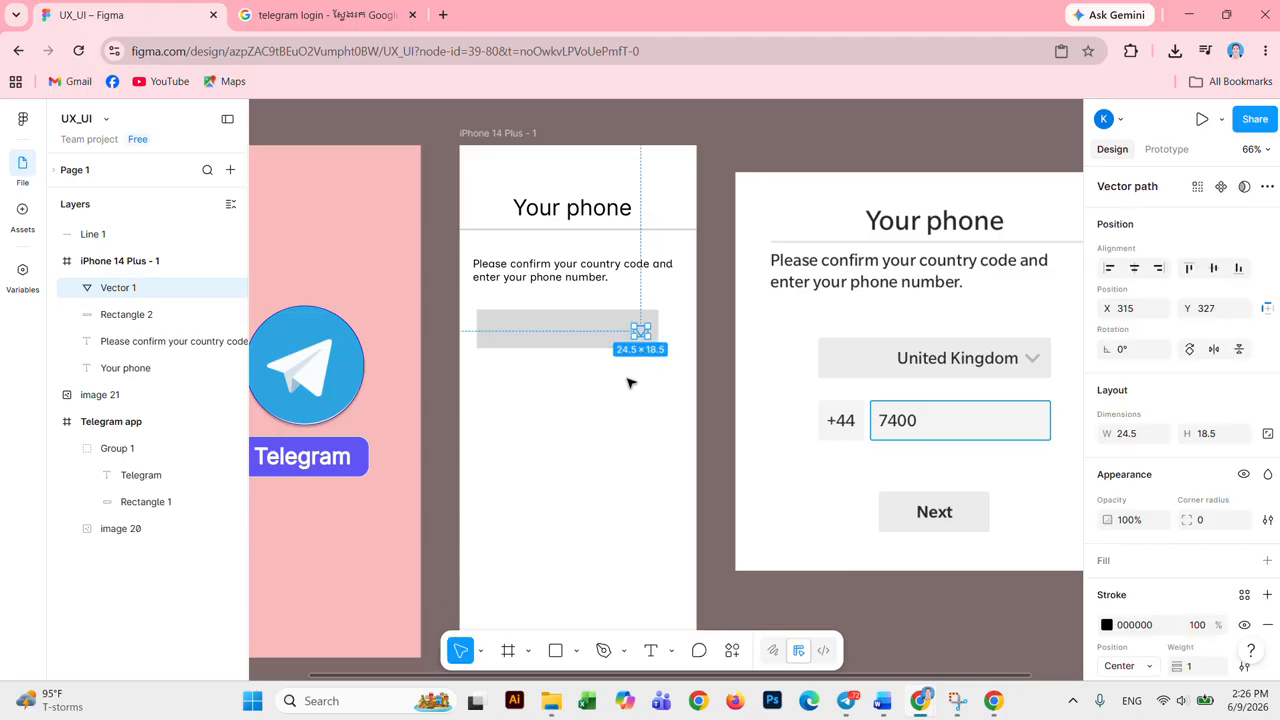
Step: Reselect the triangle, Vector 1, to check its 24.5×18.5 size
click(627, 383)
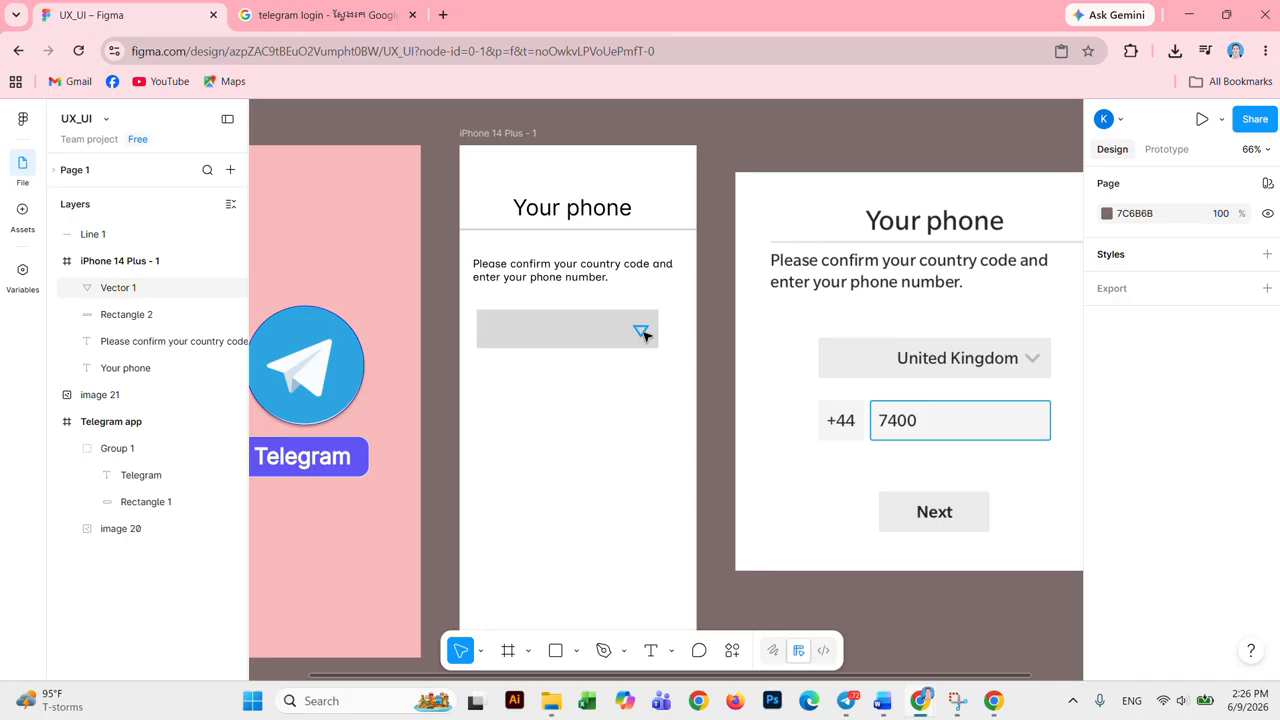
click(642, 333)
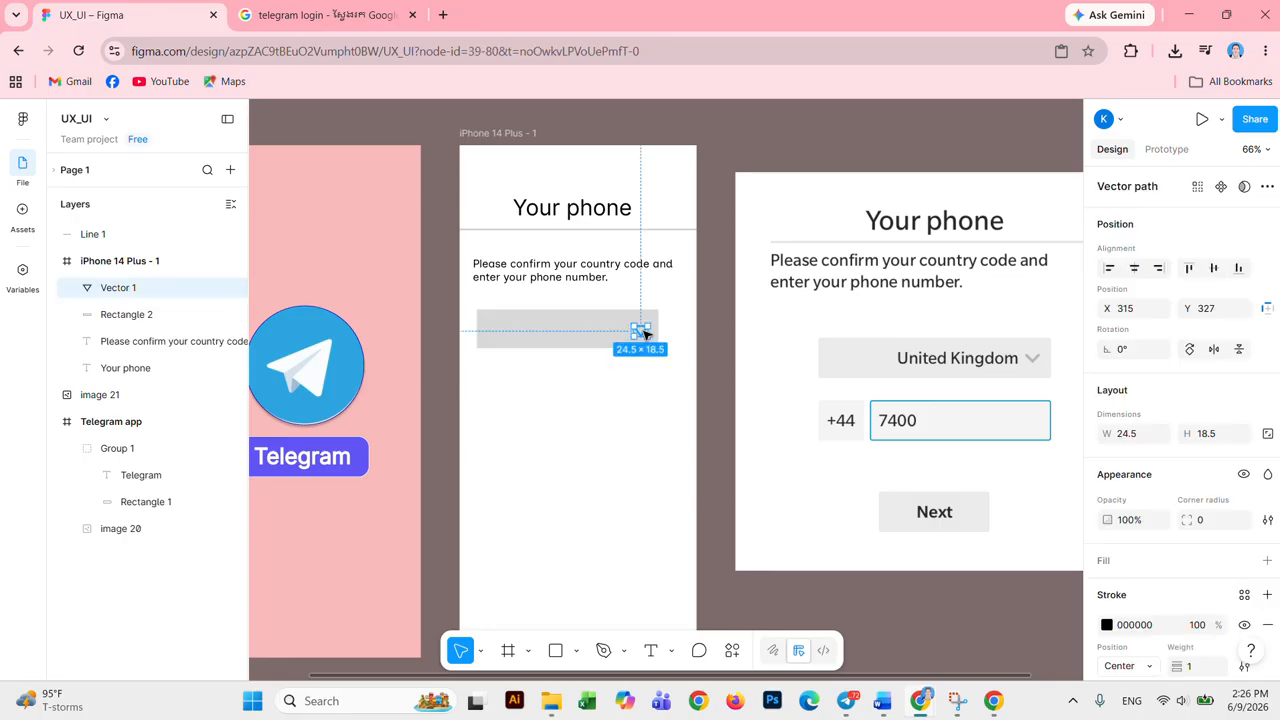
click(658, 403)
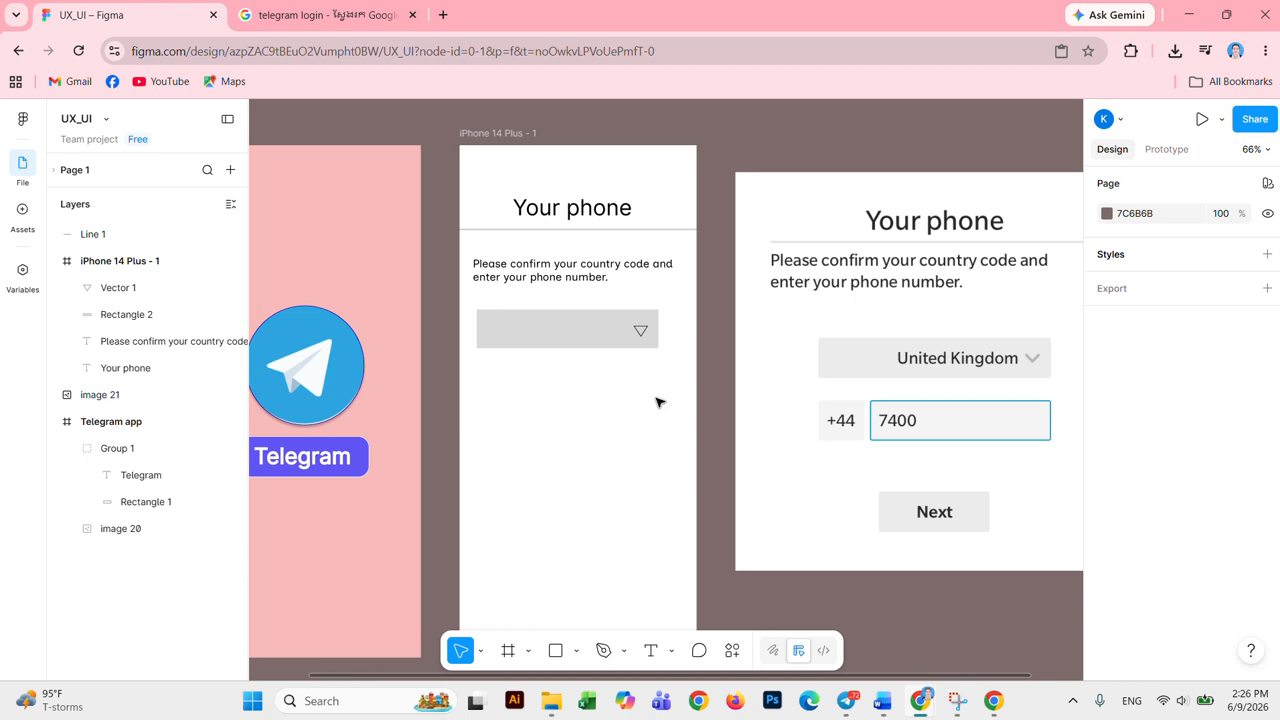
click(643, 333)
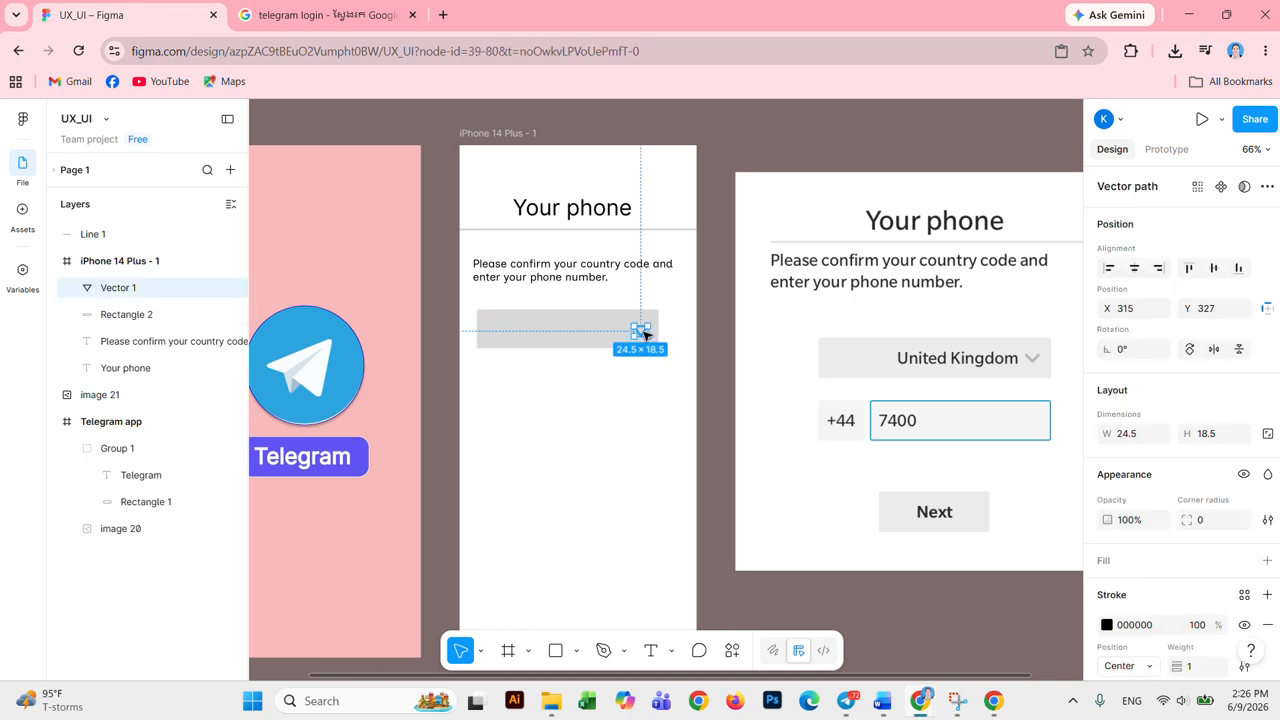
click(683, 420)
click(622, 652)
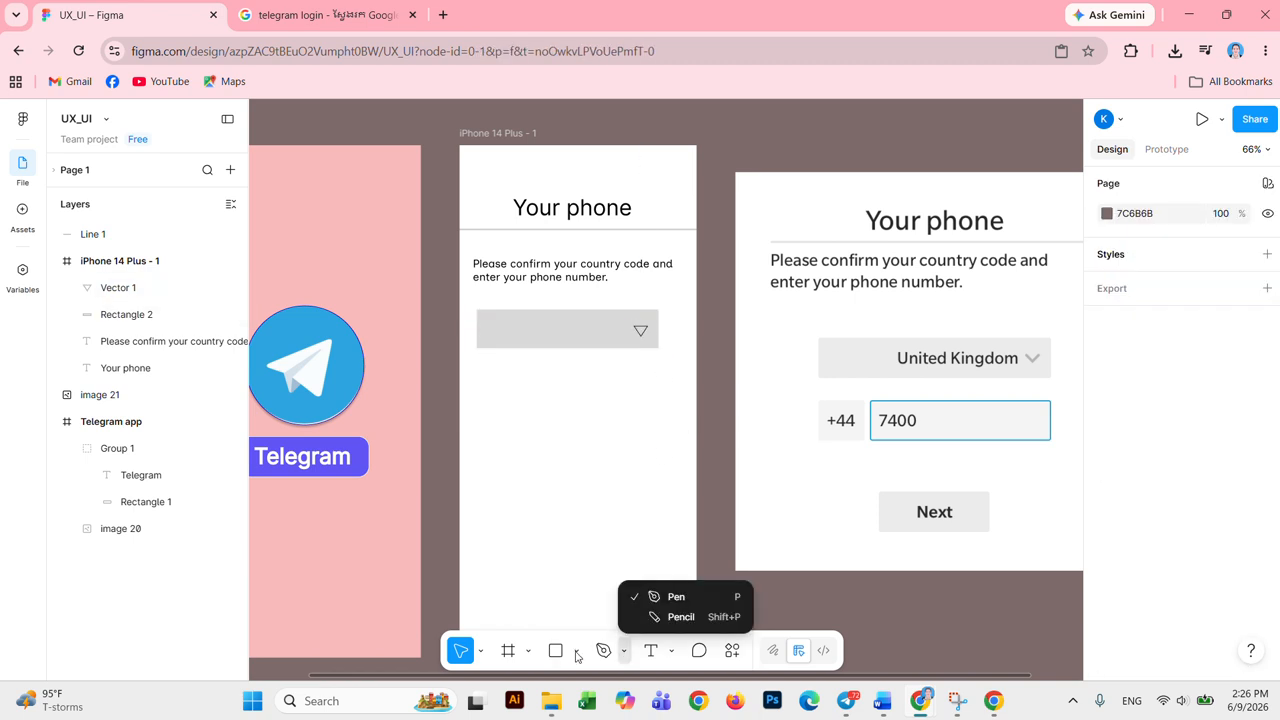
click(577, 654)
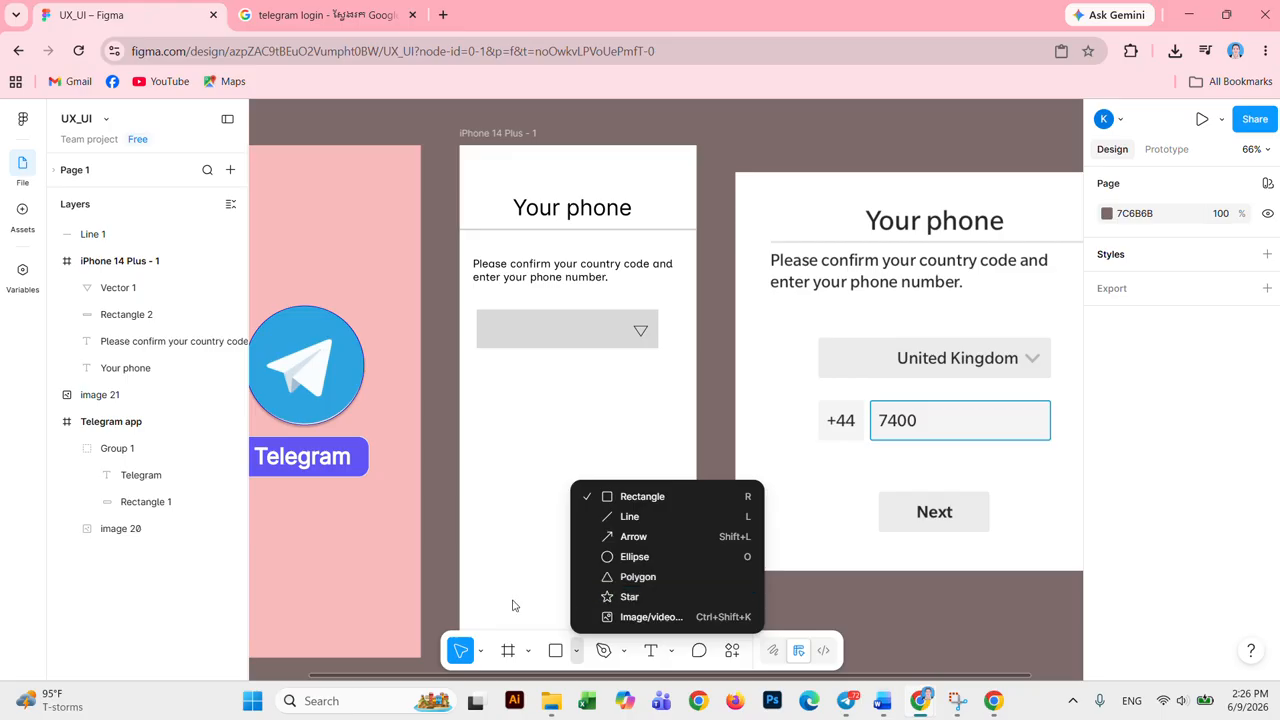
Step: Add a 'United Kingdom' text label inside the grey country box
click(529, 567)
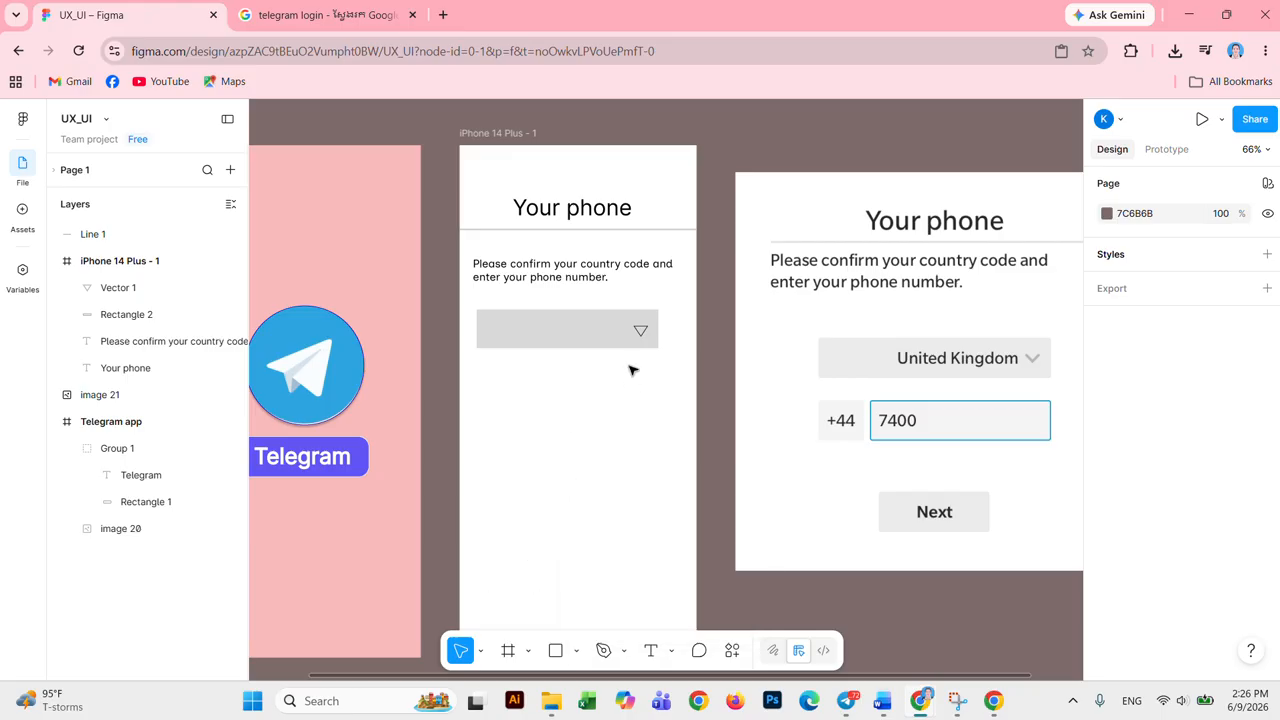
scroll(630, 366, up, 1)
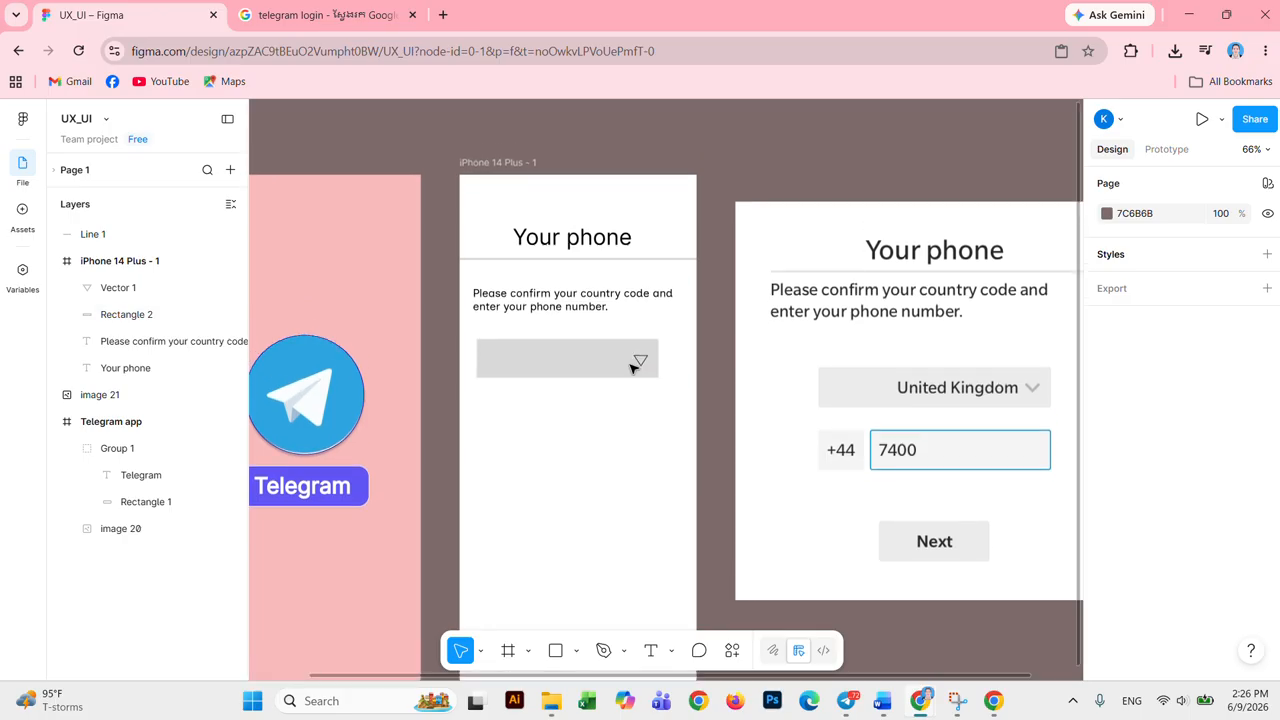
scroll(640, 380, up, 5)
scroll(645, 385, down, 5)
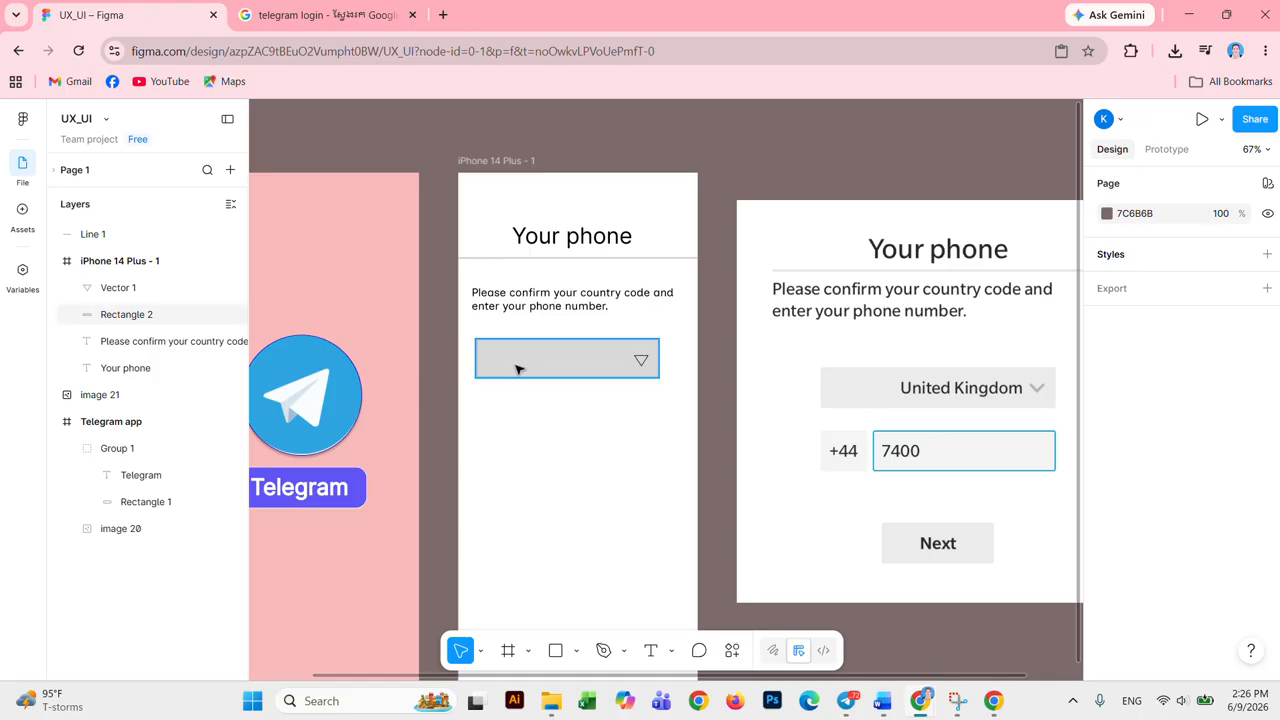
click(651, 650)
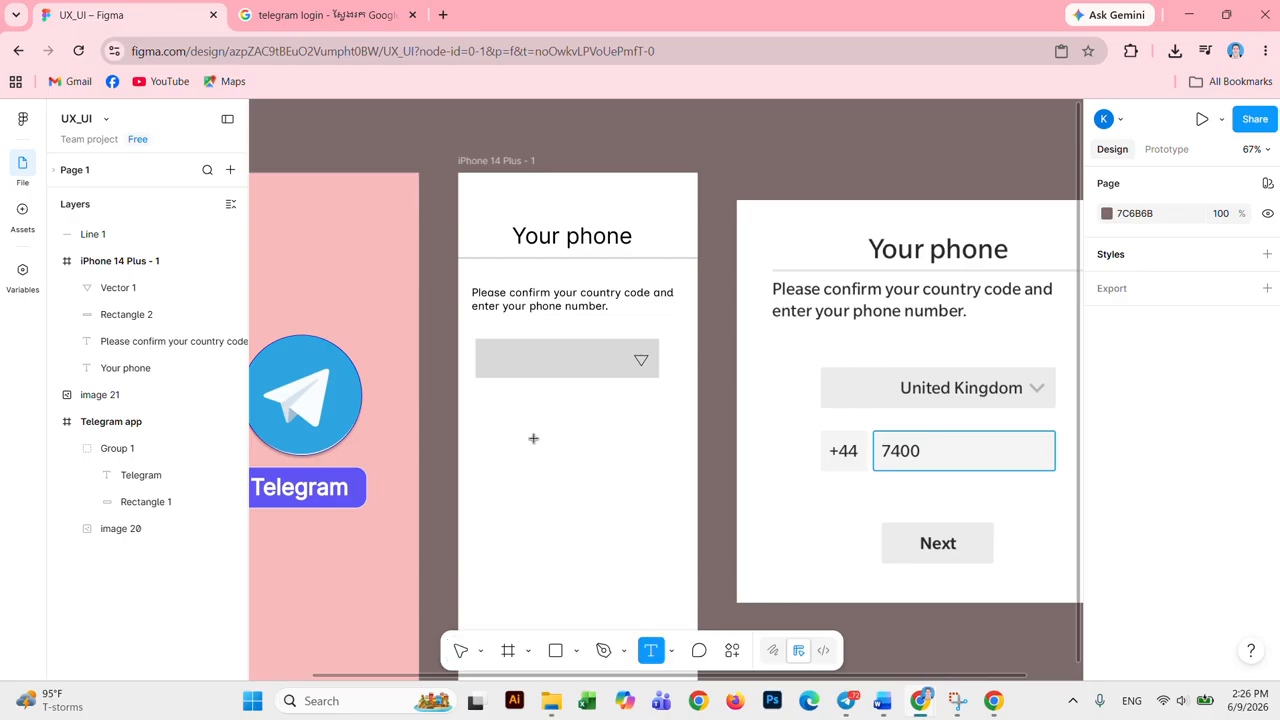
click(496, 358)
key(Escape)
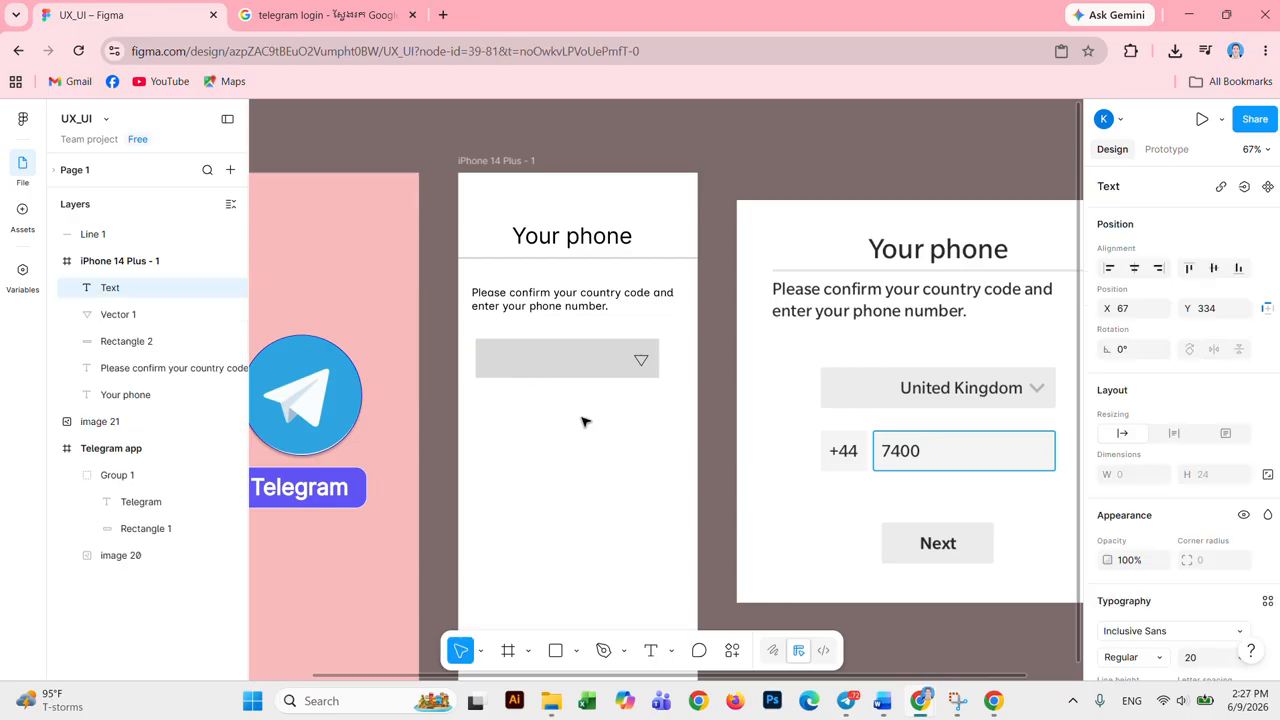
text(U)
text(nited Kingdom)
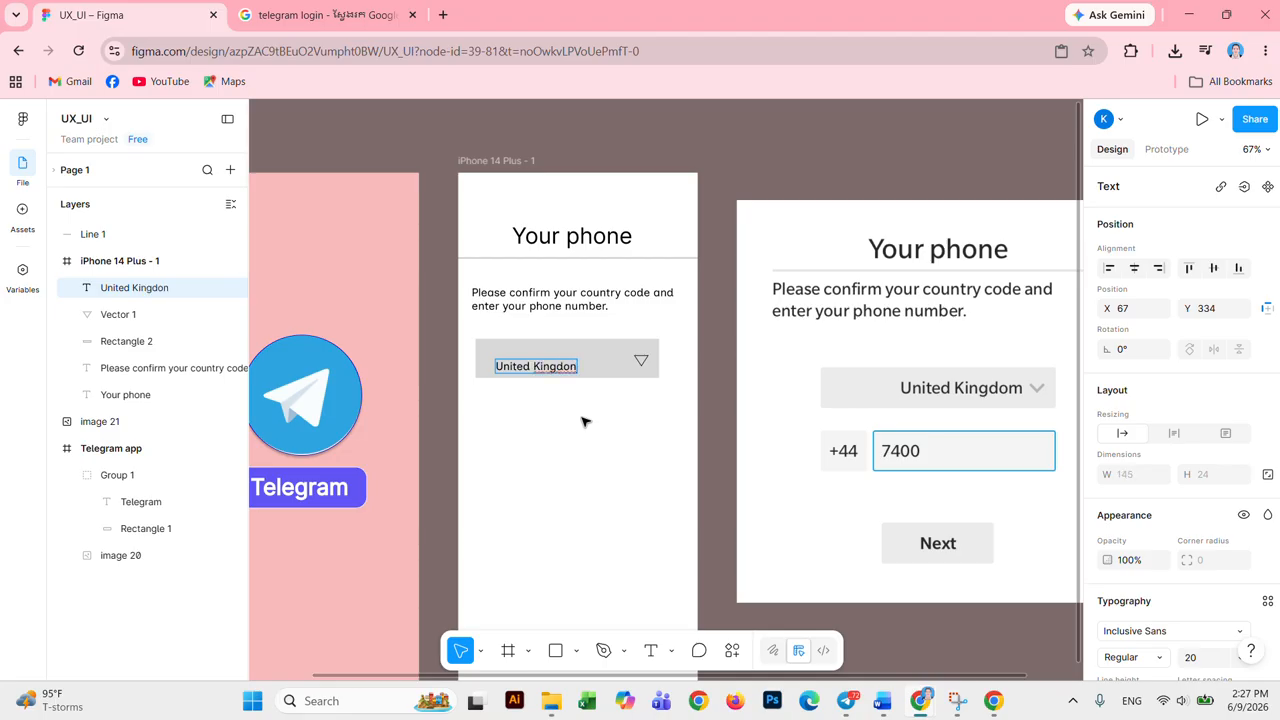
key(BackSpace)
text(m)
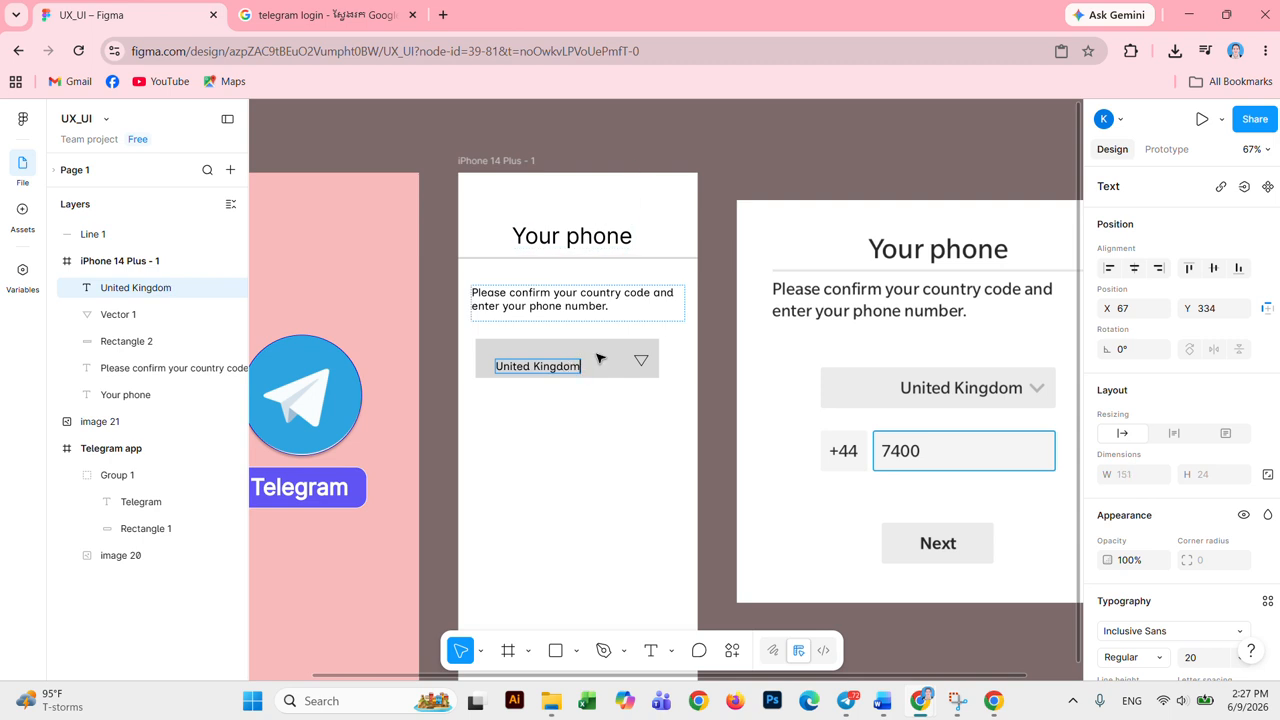
key(Escape)
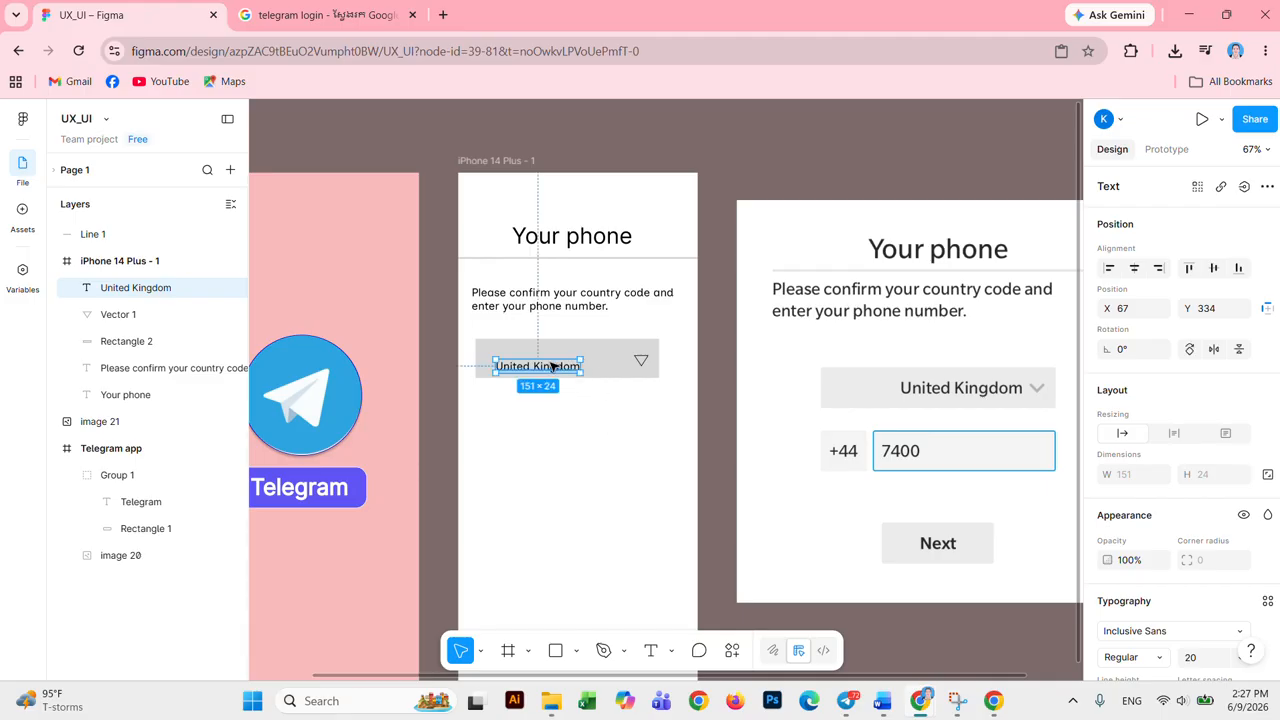
drag(561, 364, 563, 365)
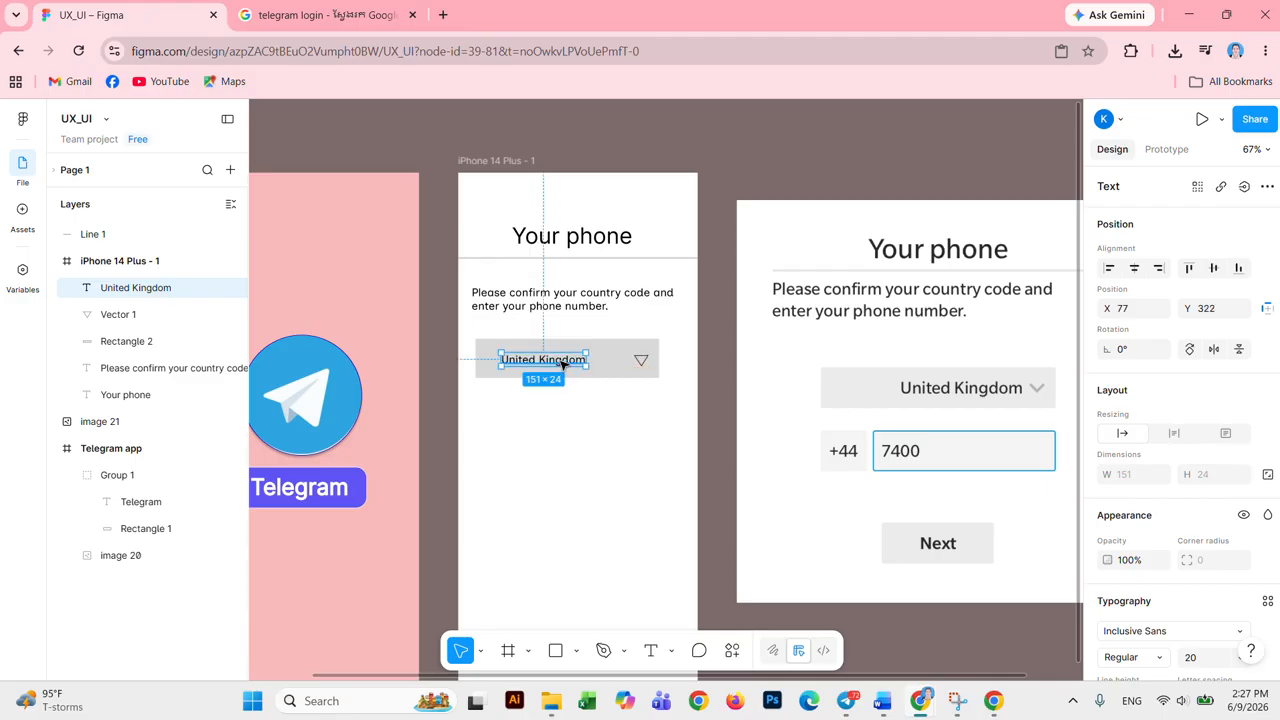
Step: Set the United Kingdom label to font size 24 and shift it right within the box
double_click(567, 363)
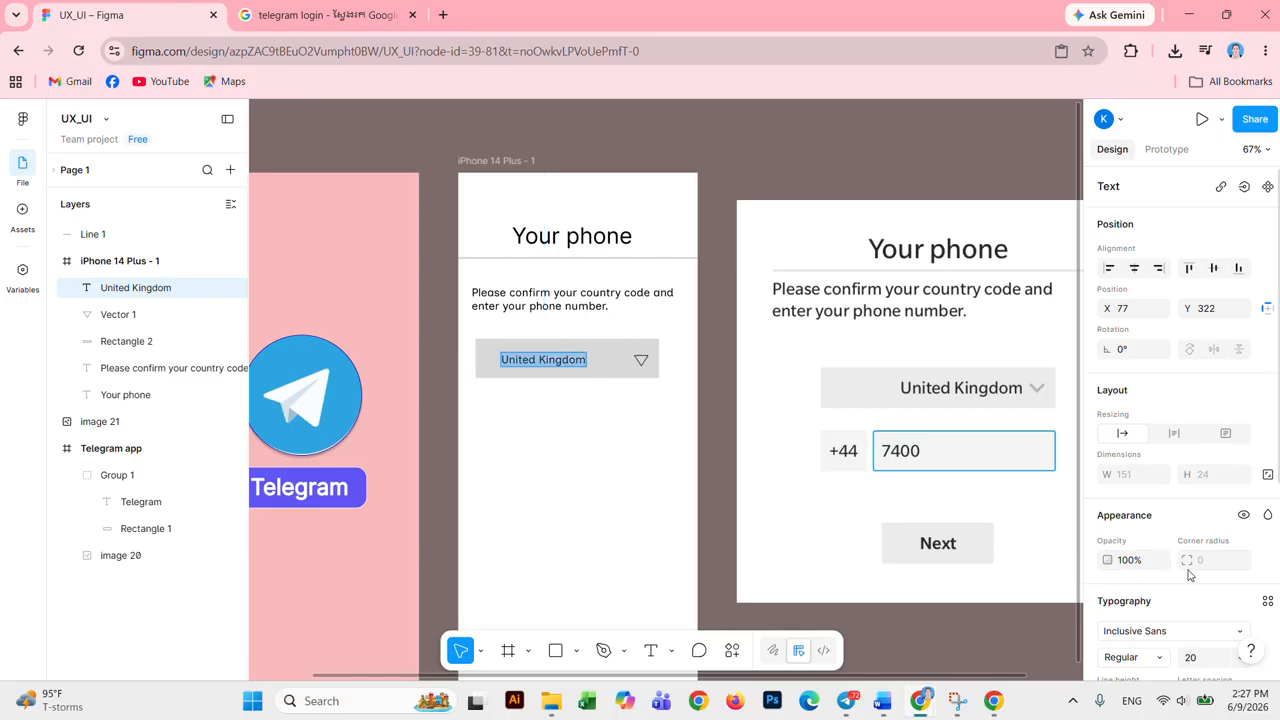
scroll(1215, 525, down, 3)
click(1240, 490)
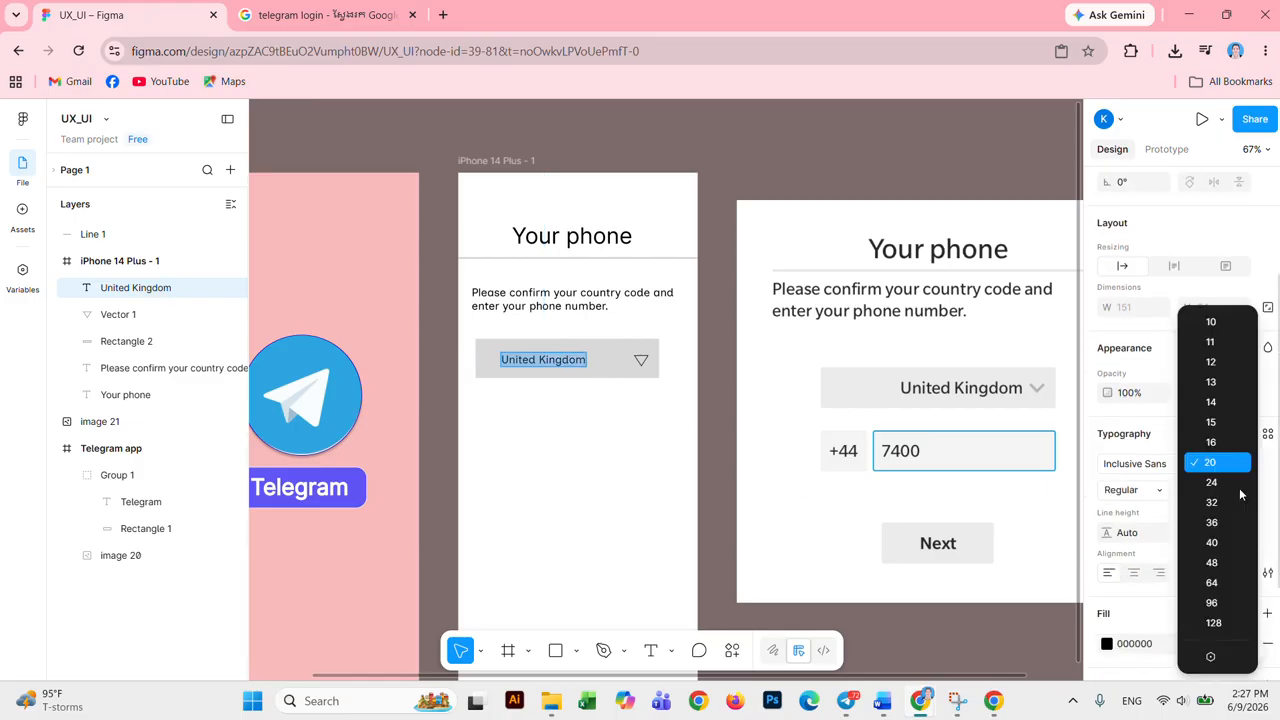
click(1211, 482)
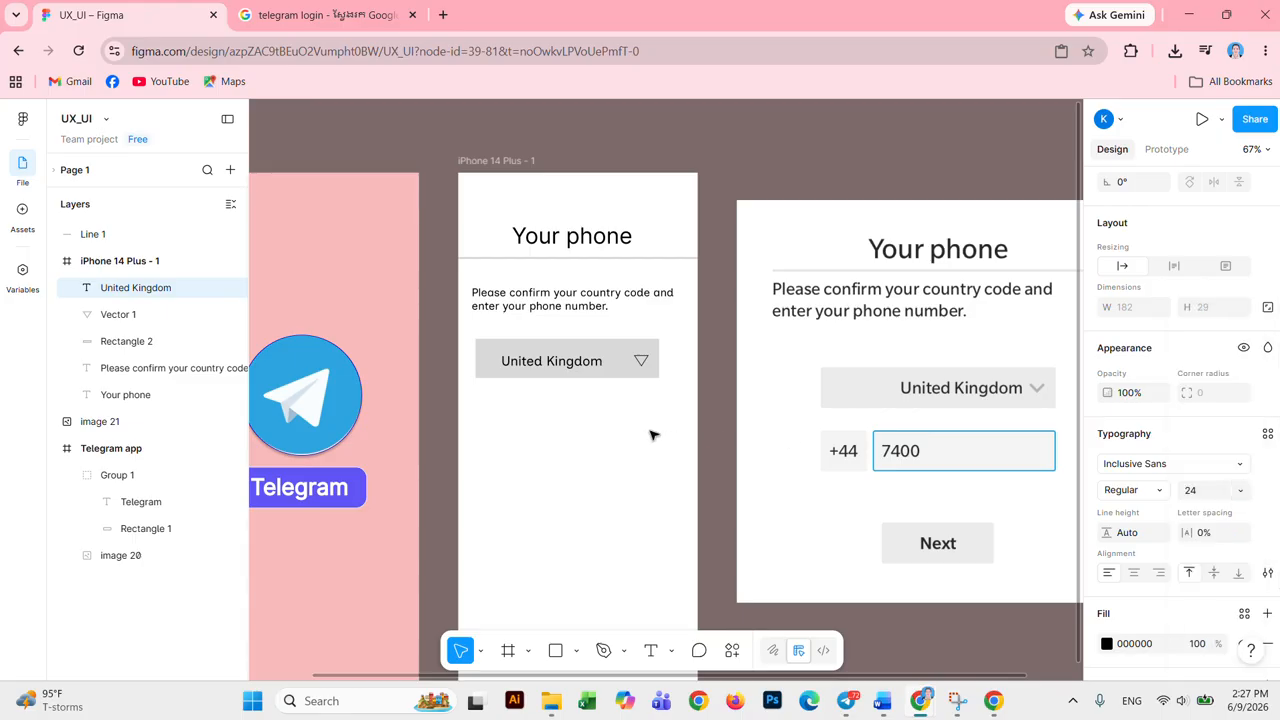
key(Return)
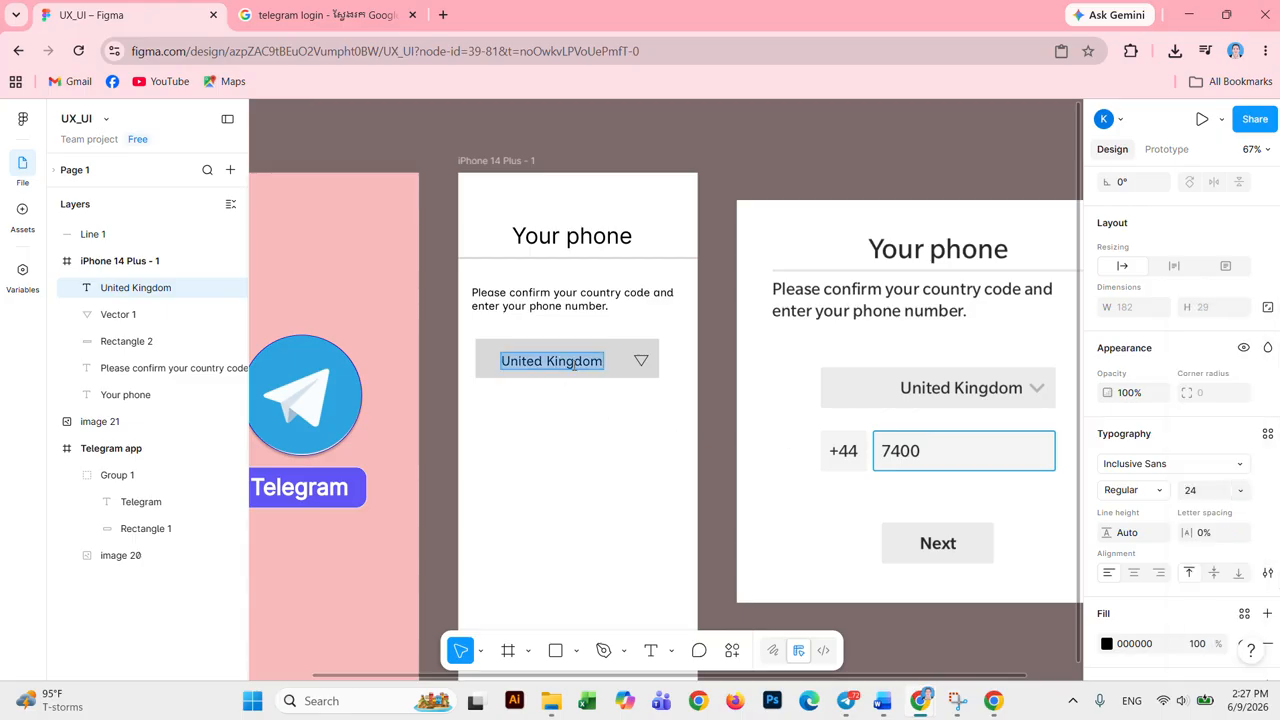
key(Escape)
drag(587, 364, 598, 365)
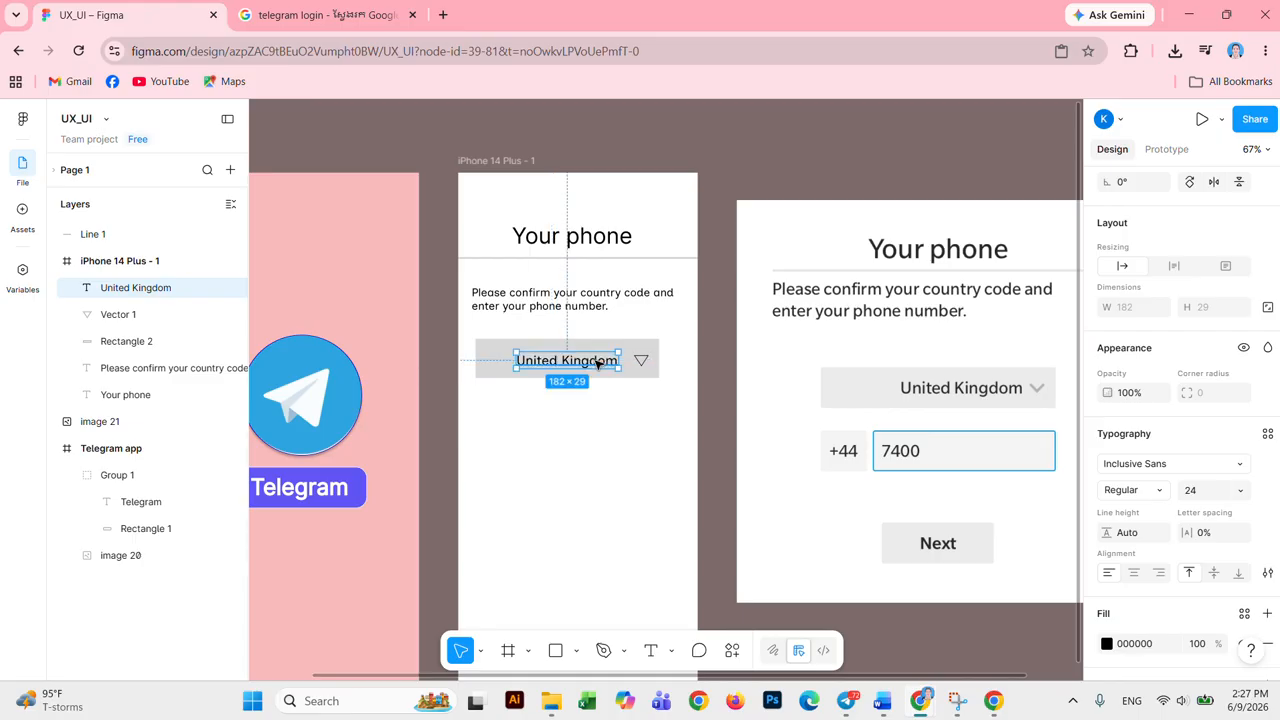
click(634, 406)
click(642, 362)
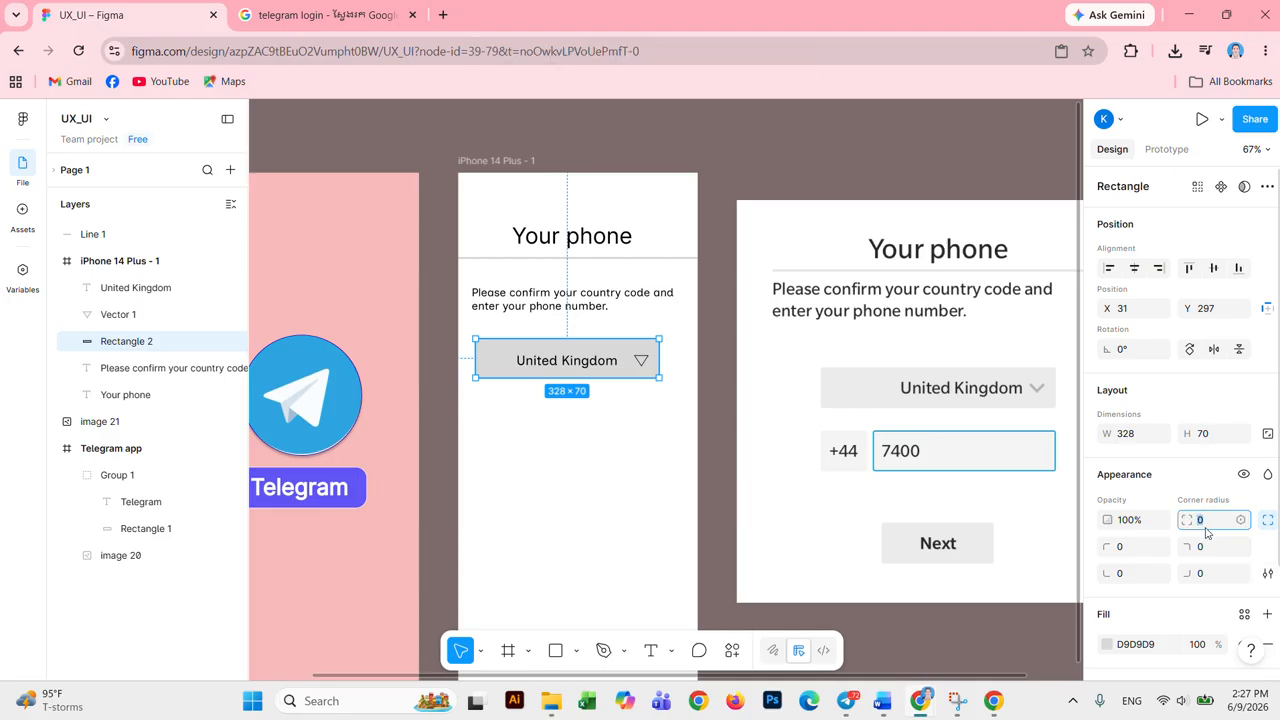
Step: Lighten the triangle arrow's outline to grey and nudge it slightly into place
click(588, 436)
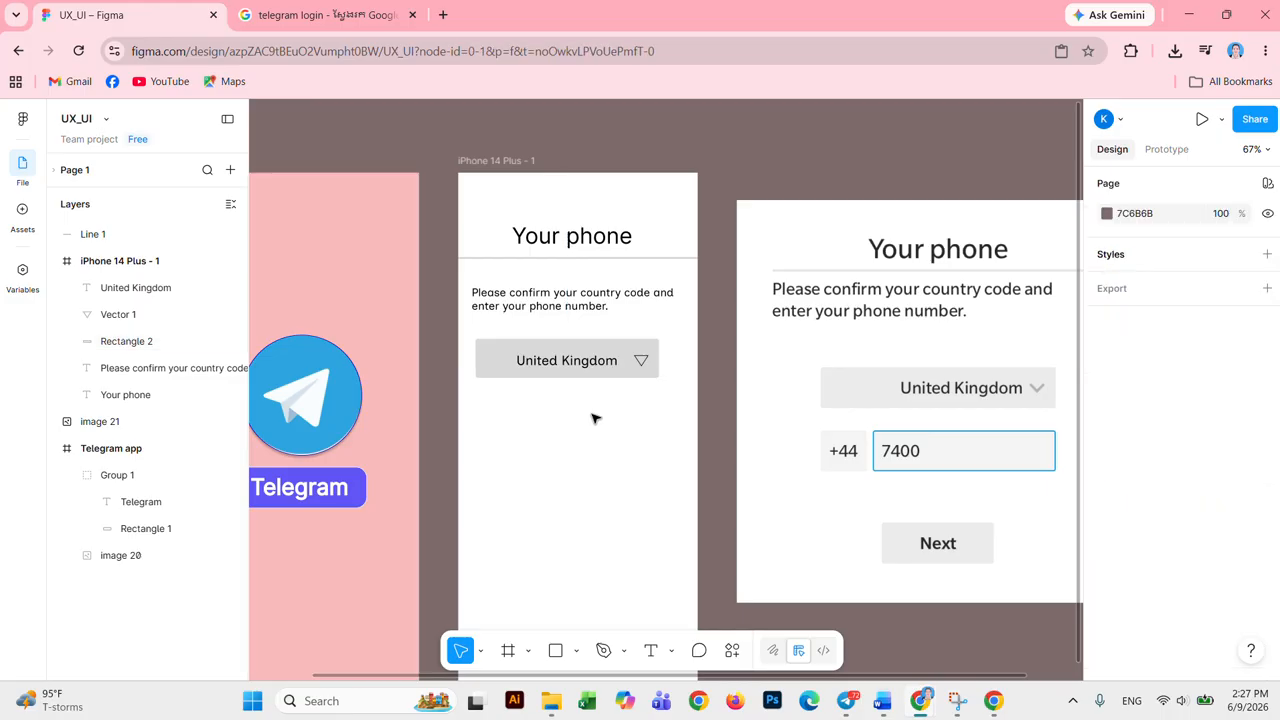
click(643, 364)
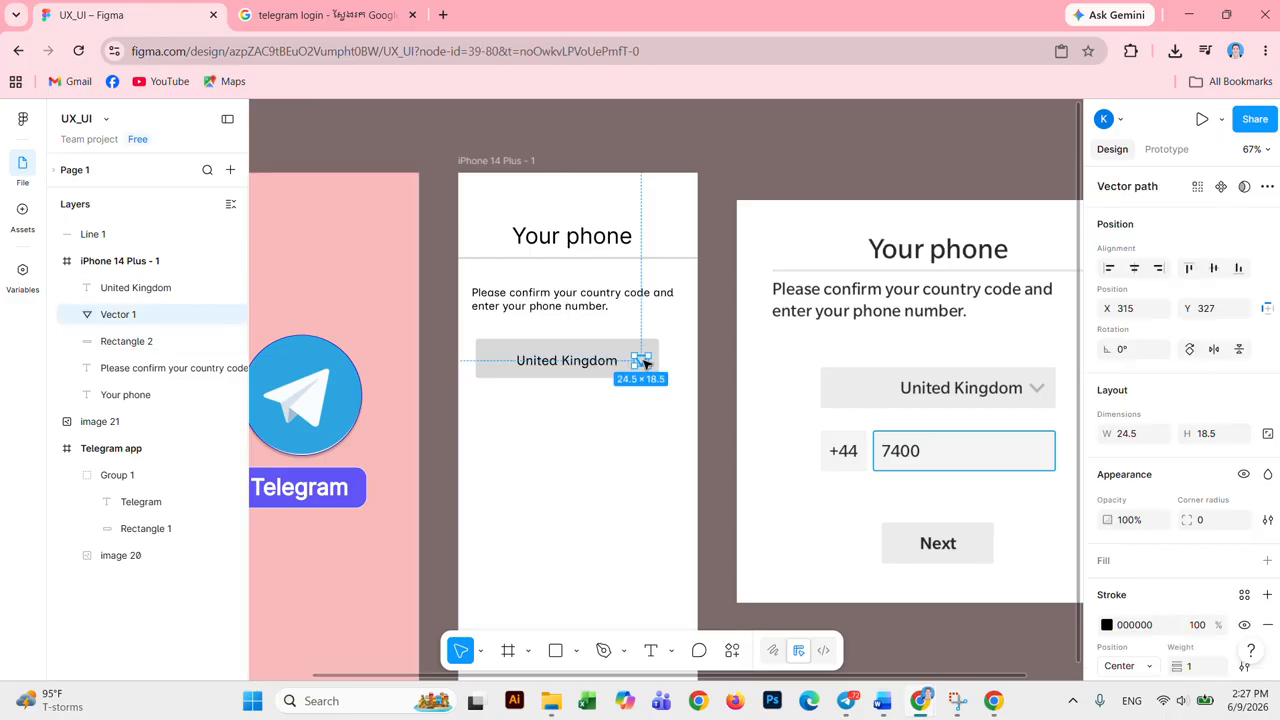
click(1106, 624)
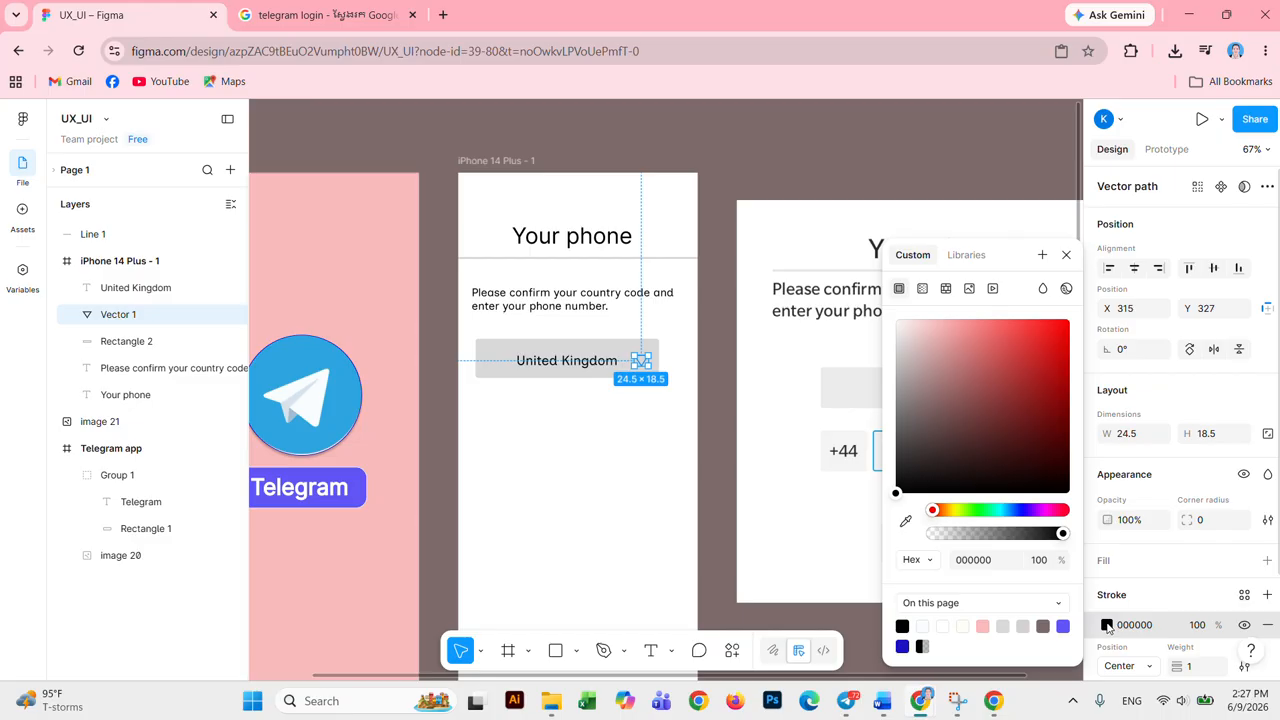
drag(897, 422, 903, 360)
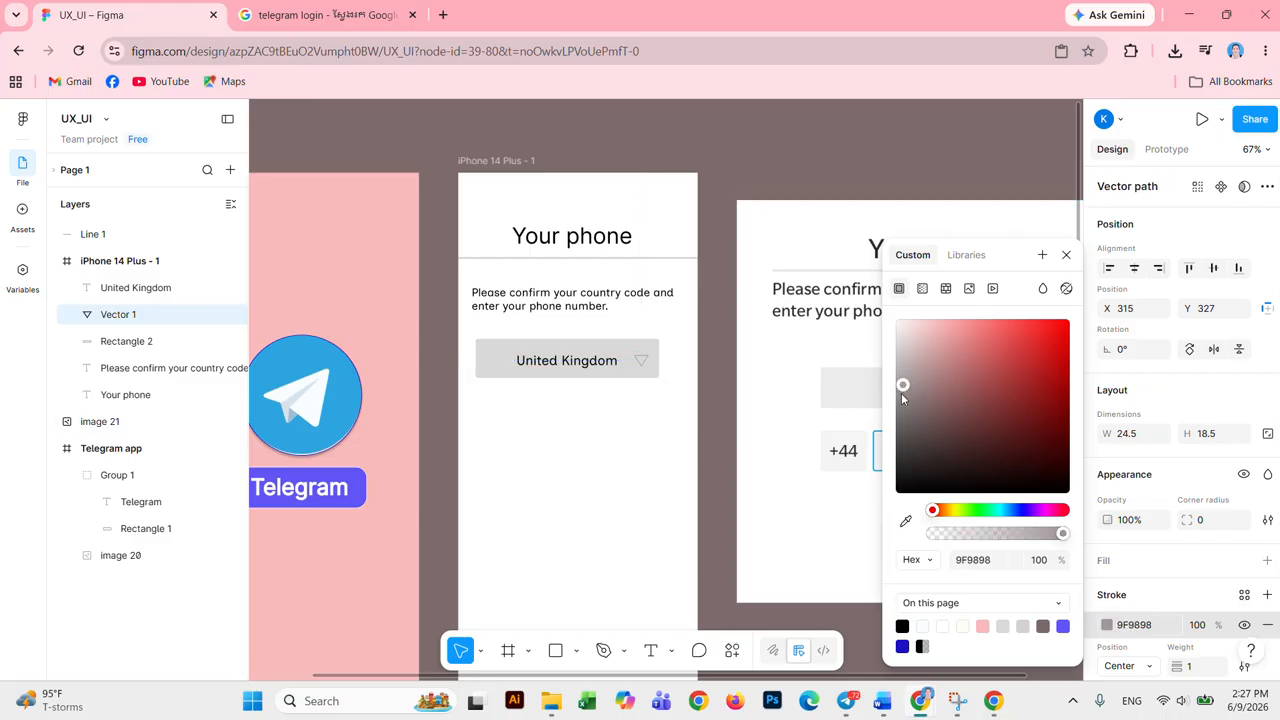
click(640, 424)
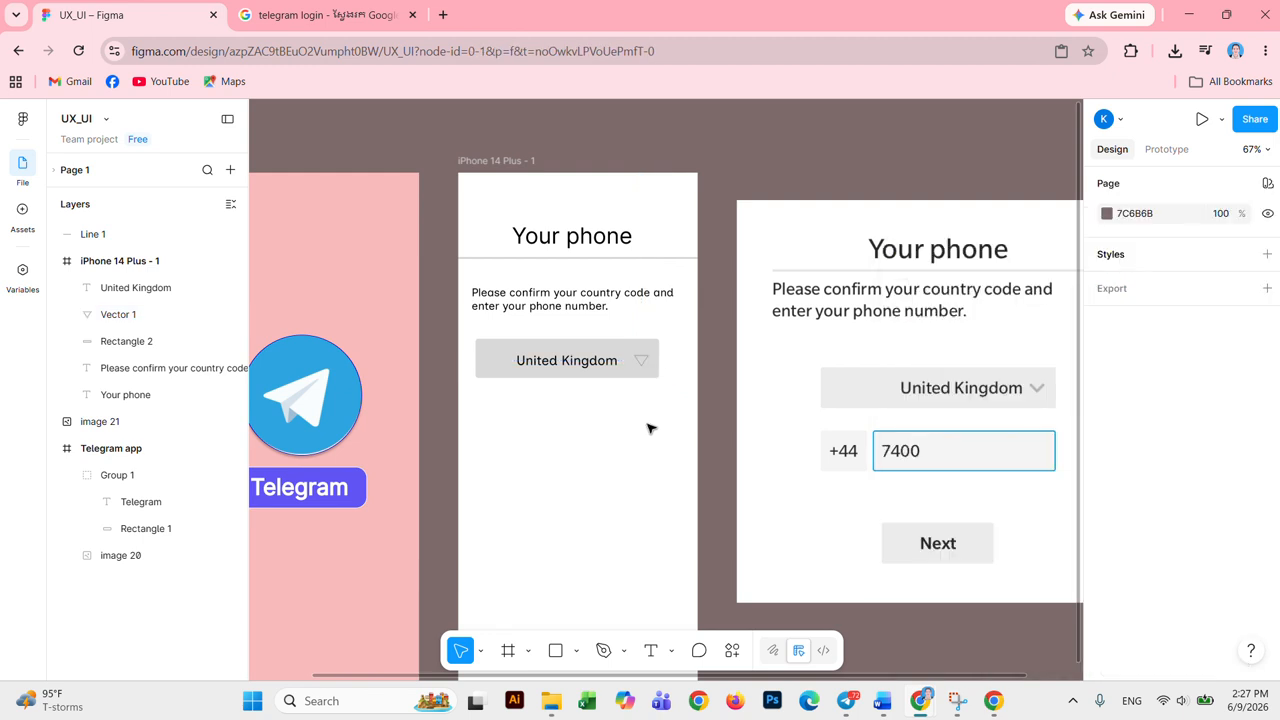
click(642, 362)
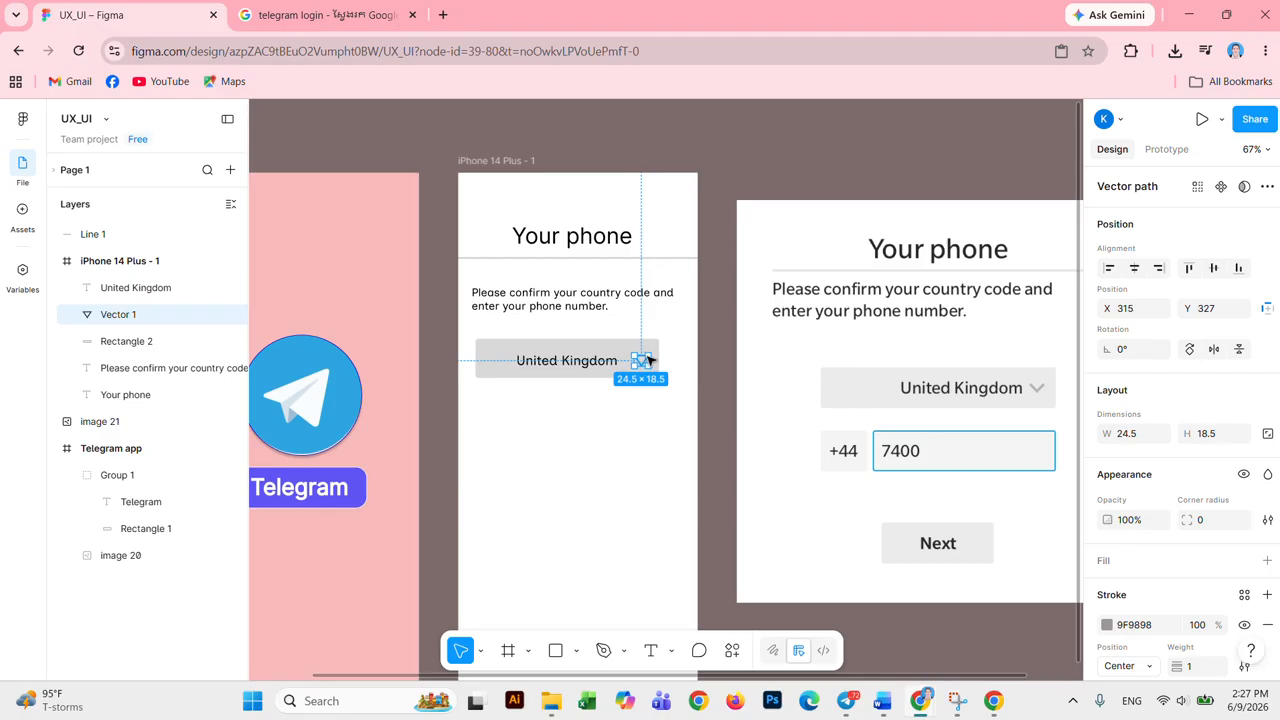
mouse_move(648, 358)
mouse_down()
mouse_move(656, 367)
mouse_move(645, 366)
mouse_up()
click(652, 426)
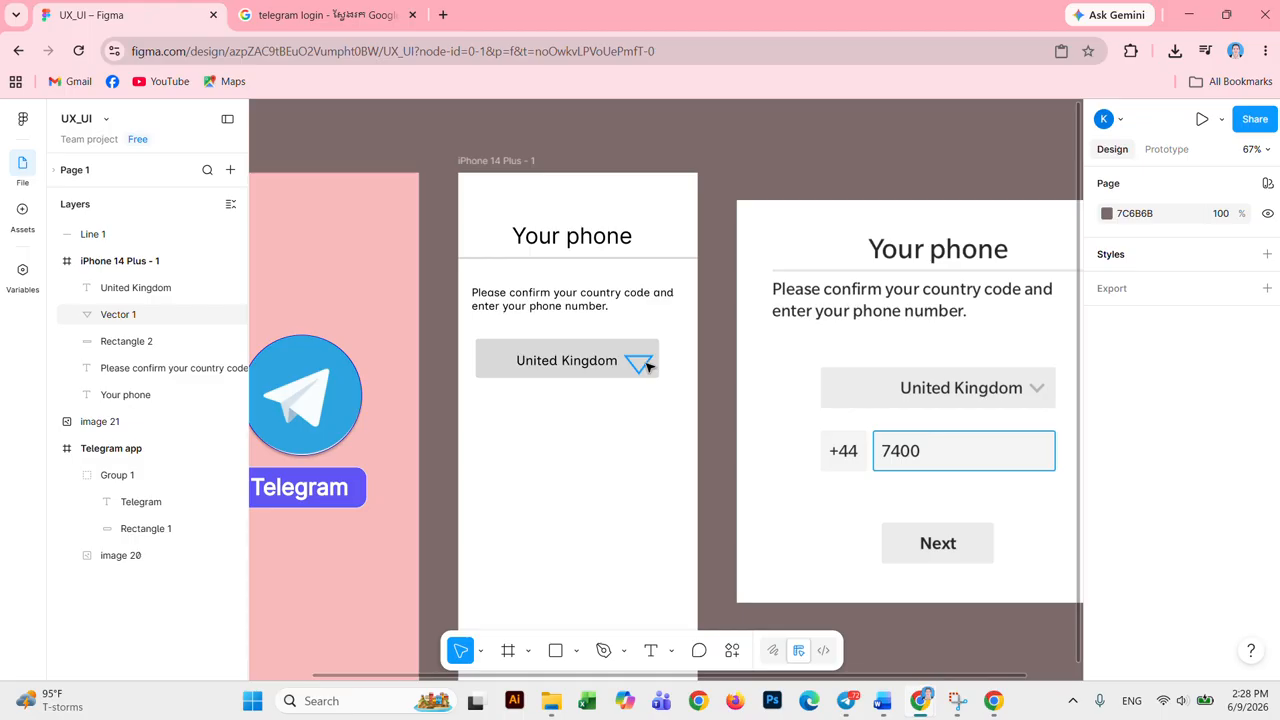
Step: Delete the triangle arrow, Vector 1, and show the Assets libraries panel
click(648, 367)
key(Delete)
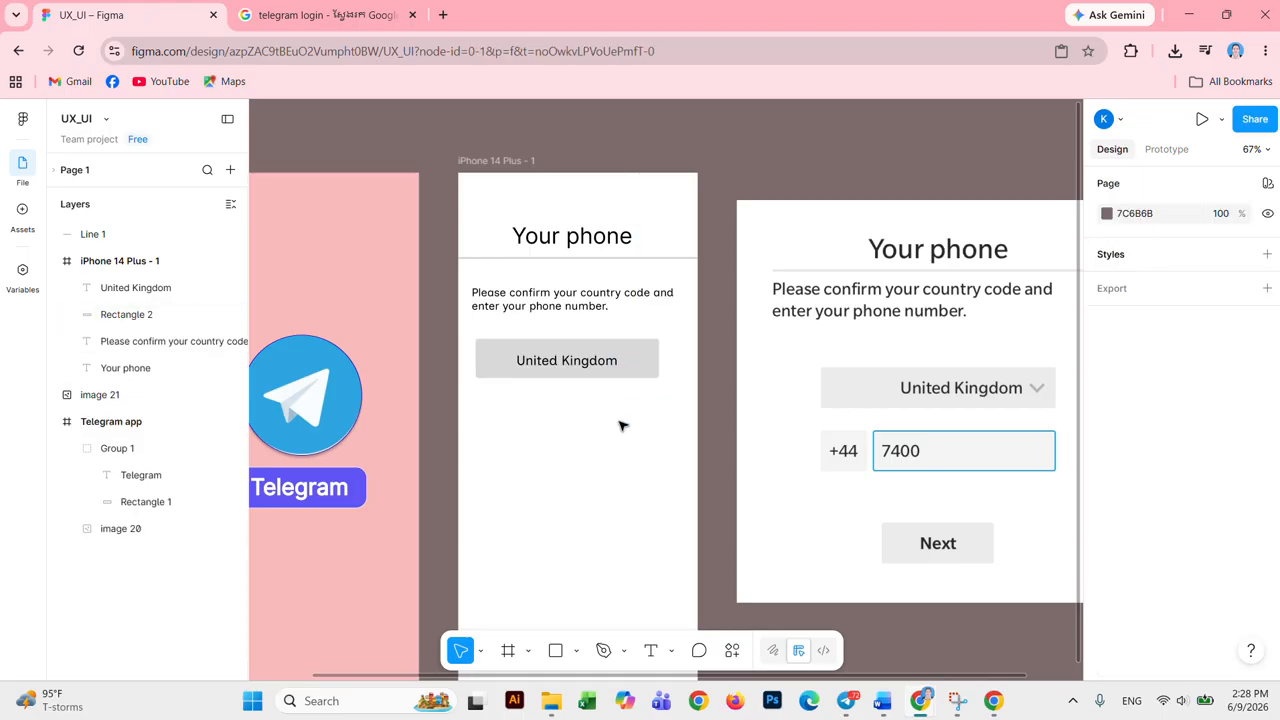
click(18, 217)
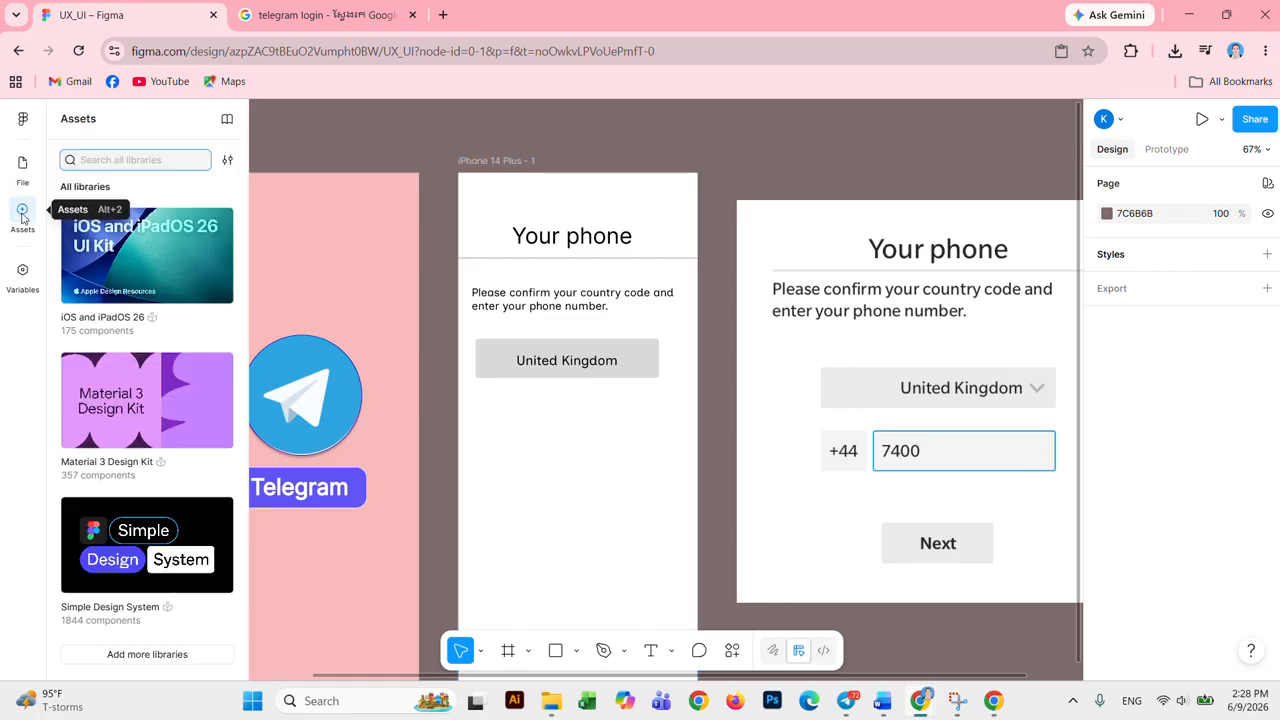
Step: Replace the Google Images query with 'arrow png' and run the search
click(386, 19)
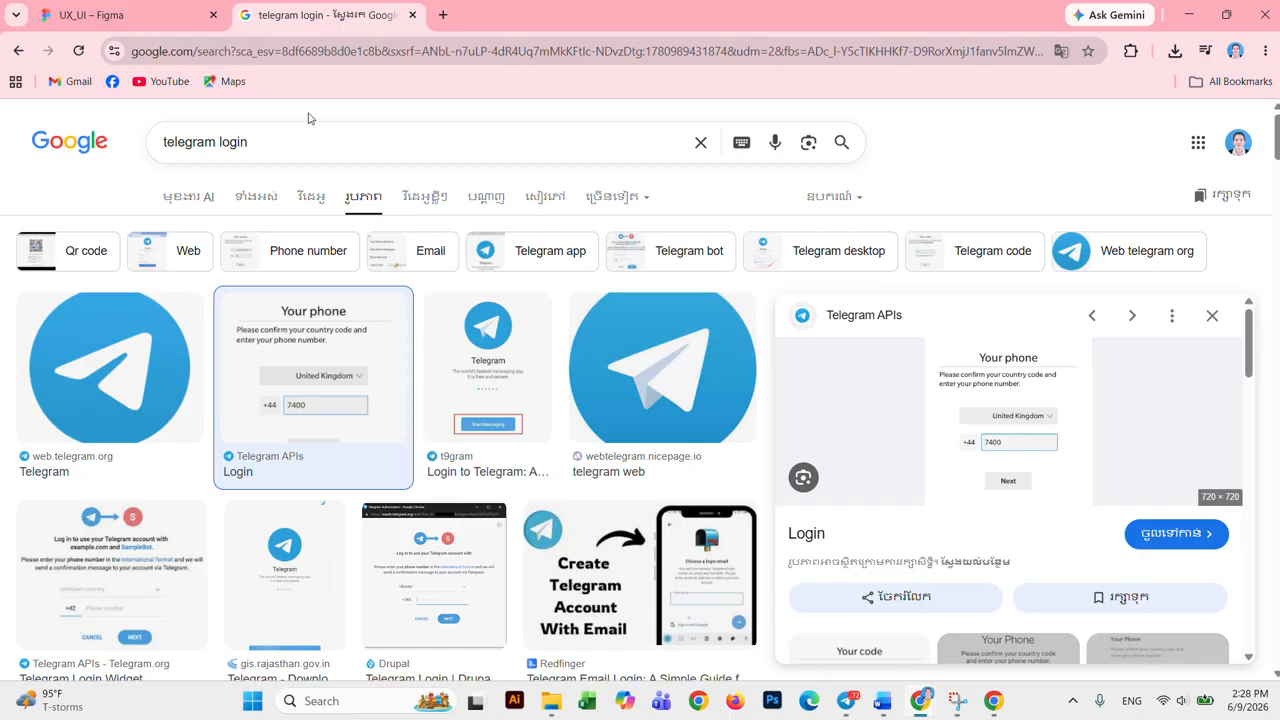
drag(317, 155, 120, 150)
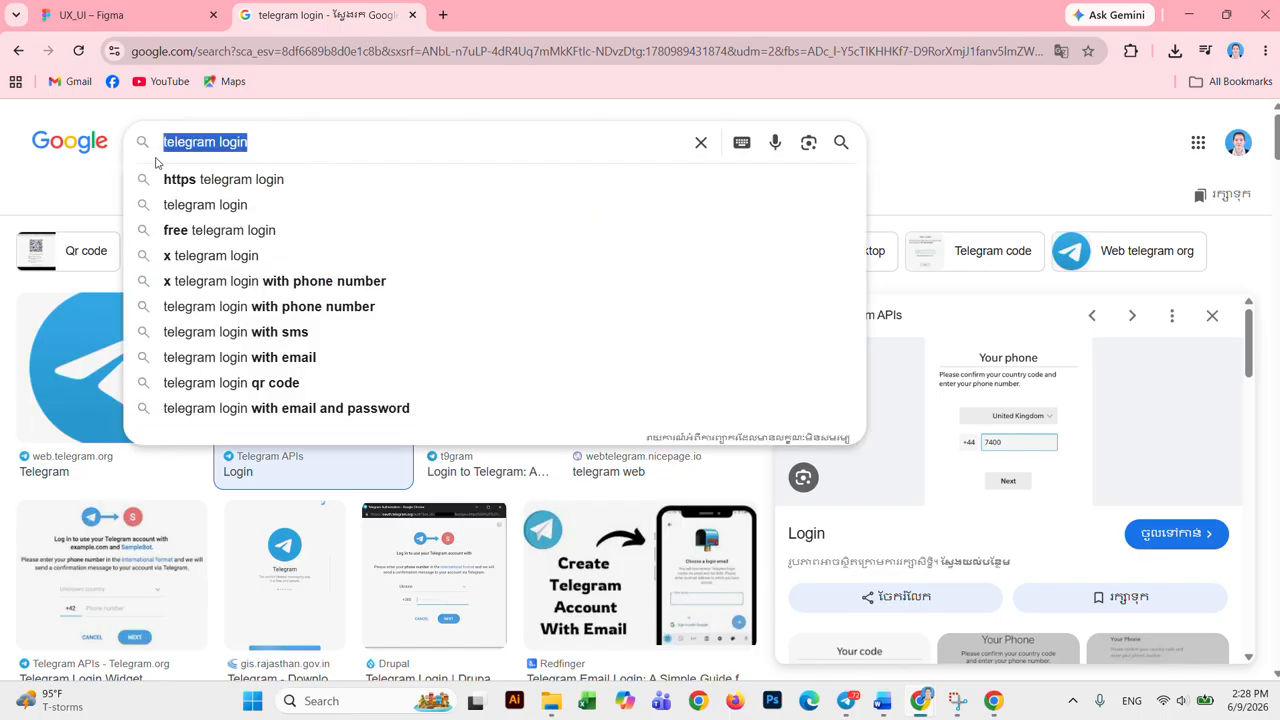
text(b)
key(BackSpace)
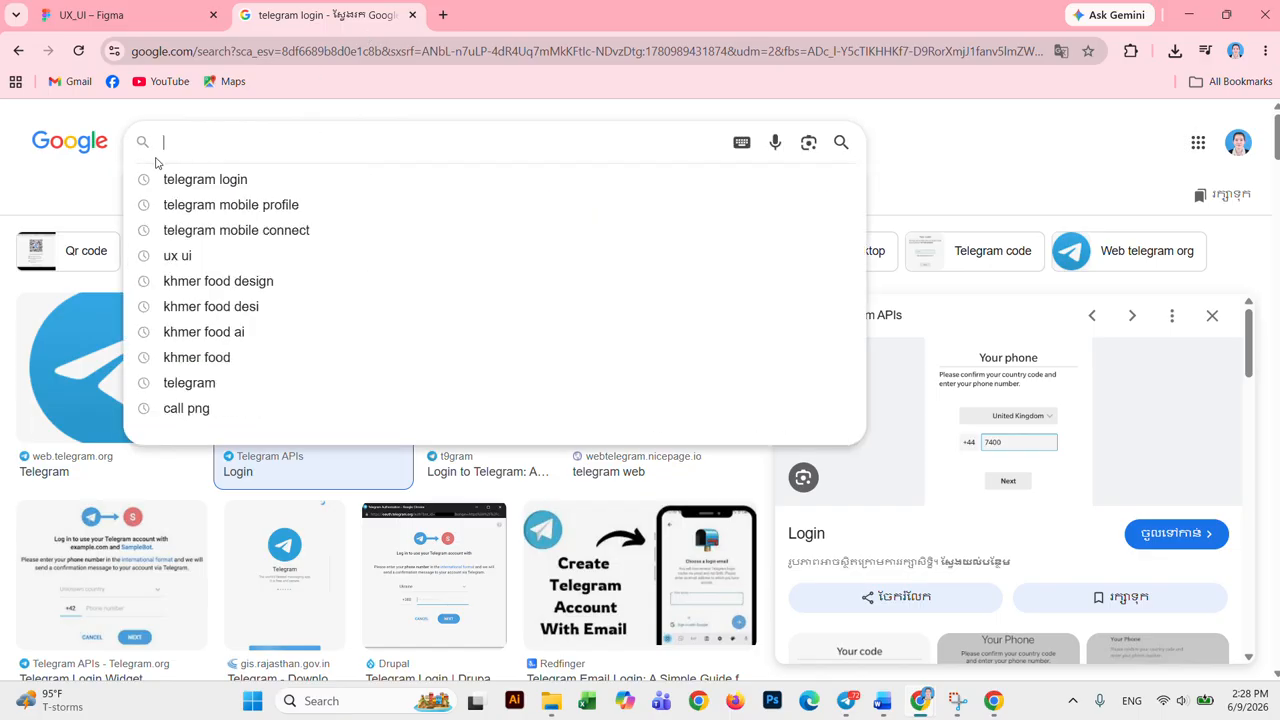
key(alt+shift)
text(A)
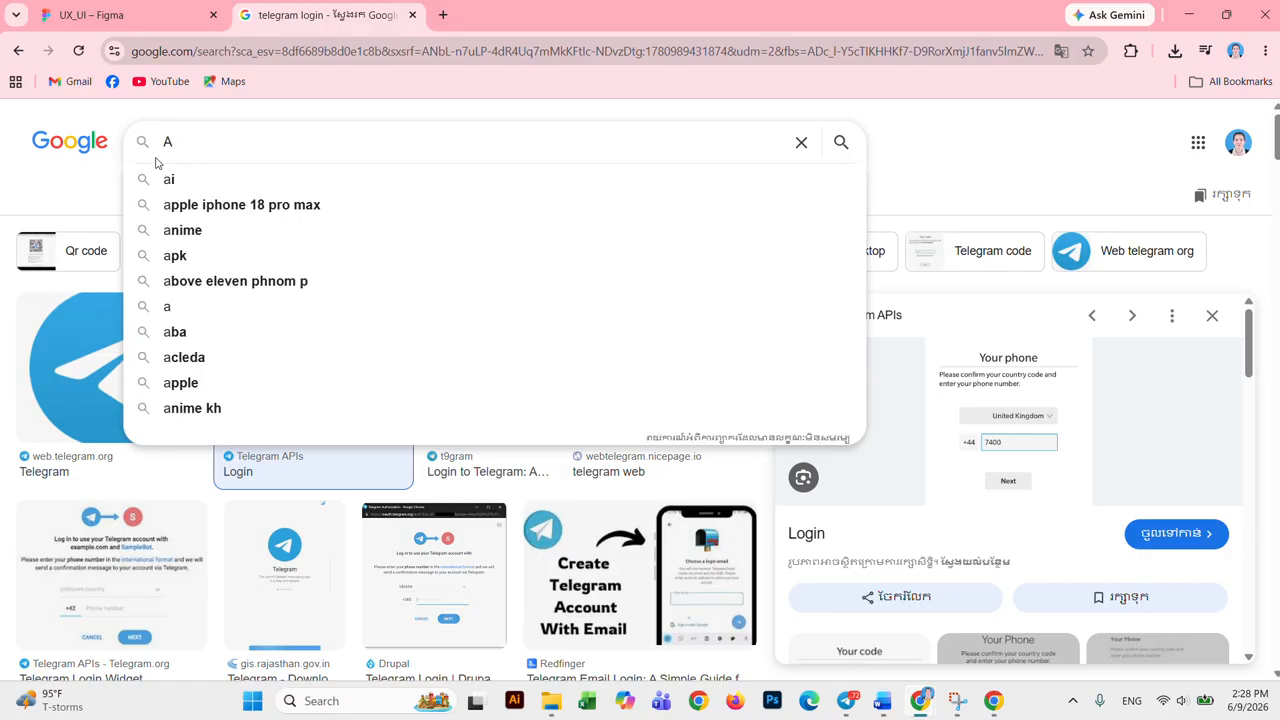
text(rr)
key(Down)
key(Down)
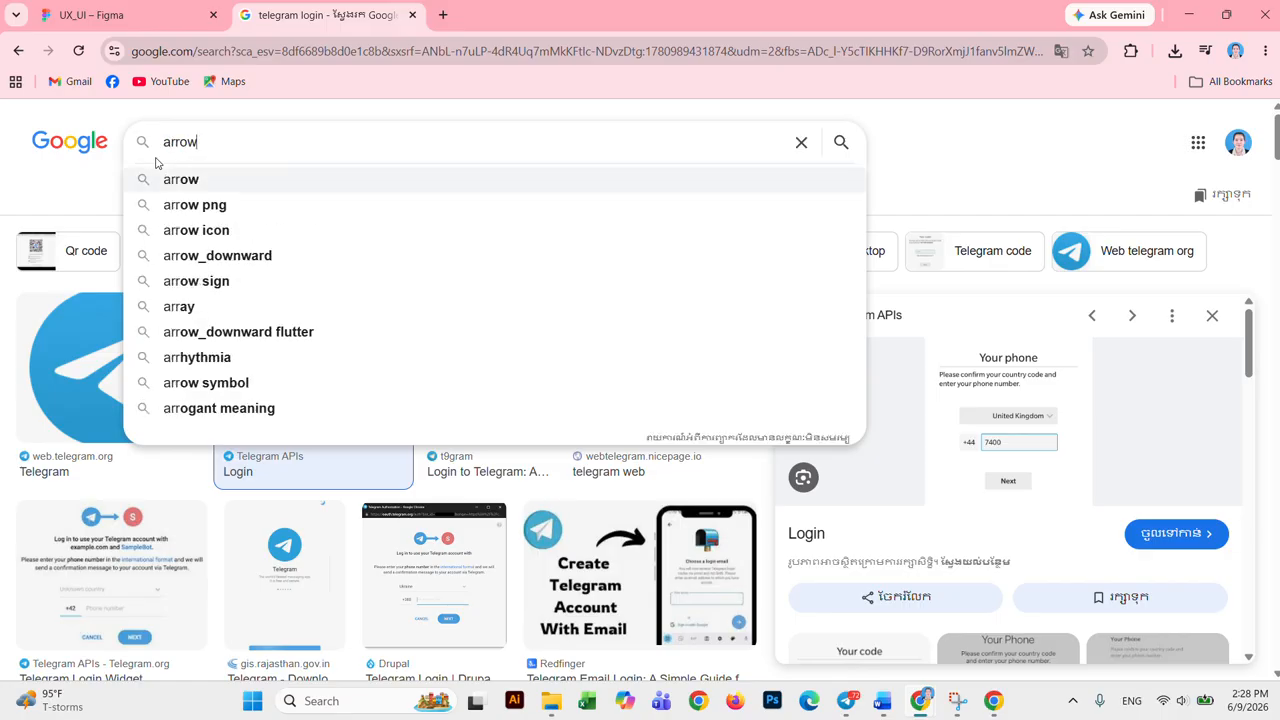
key(Return)
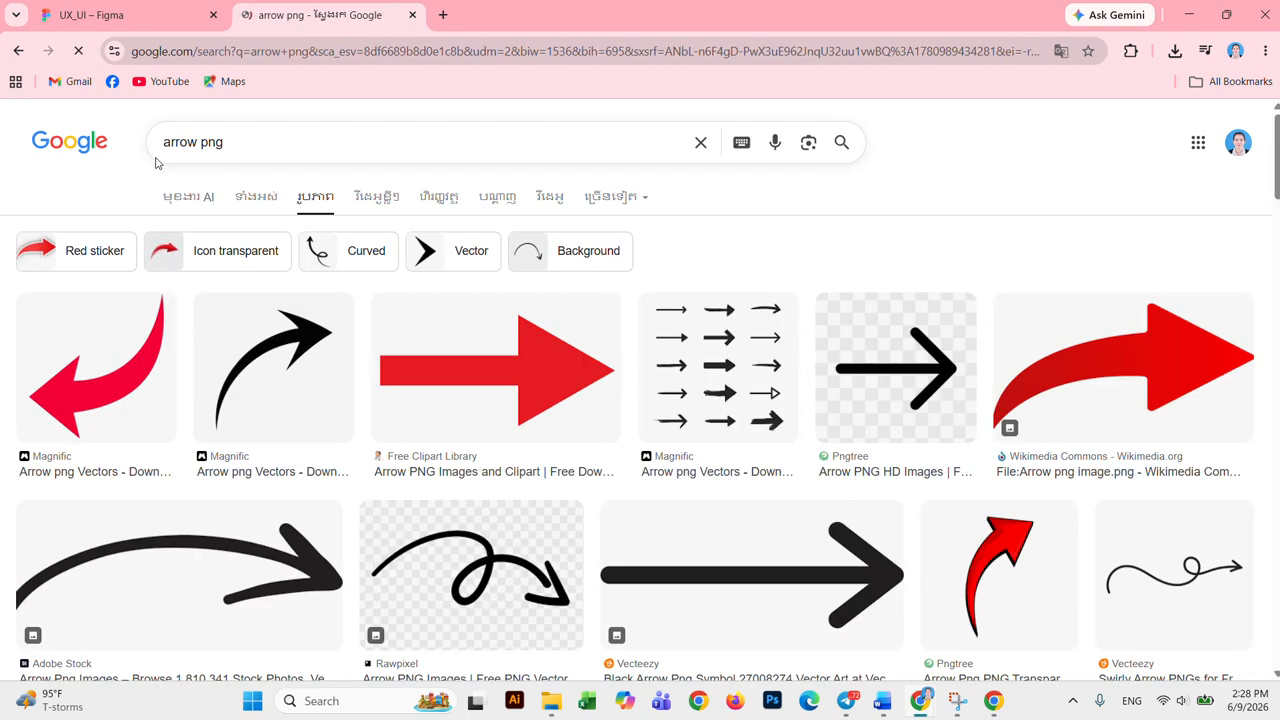
Step: Preview the black 860×1,060 chevron arrow from vhv.rs and copy the image
scroll(560, 420, down, 2)
scroll(560, 420, down, 3)
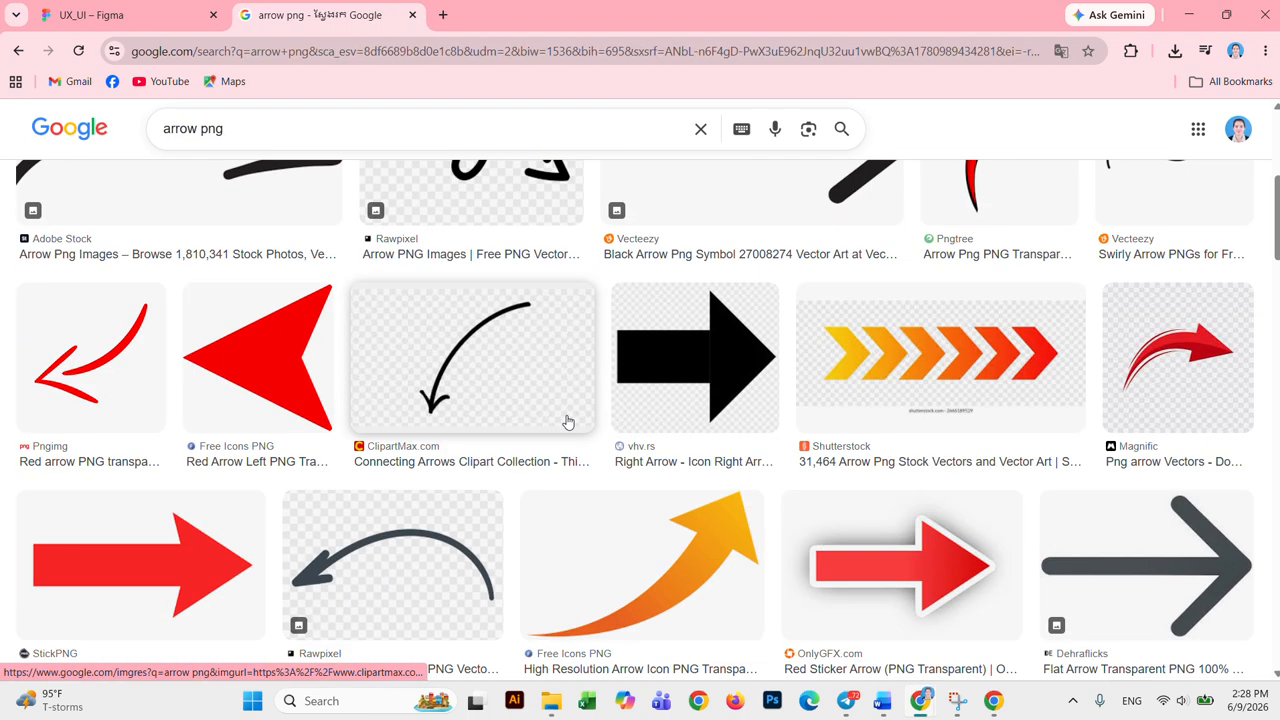
scroll(565, 420, down, 8)
scroll(570, 422, down, 7)
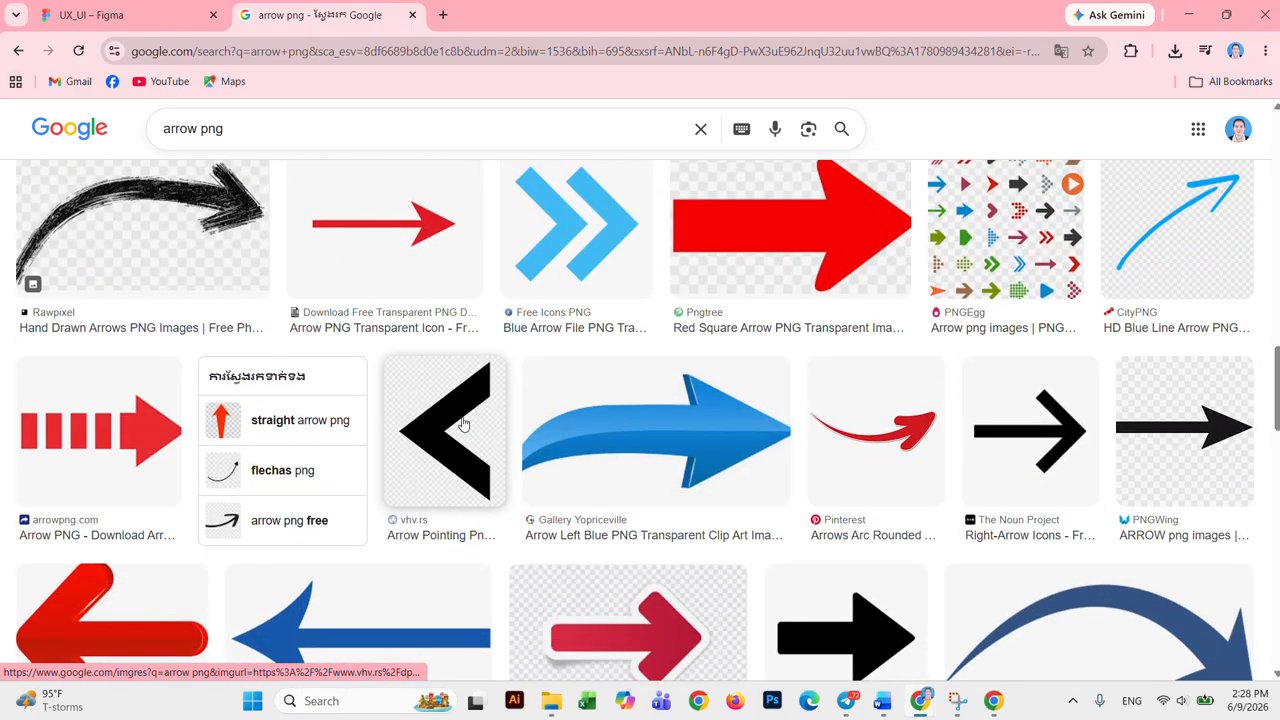
click(462, 425)
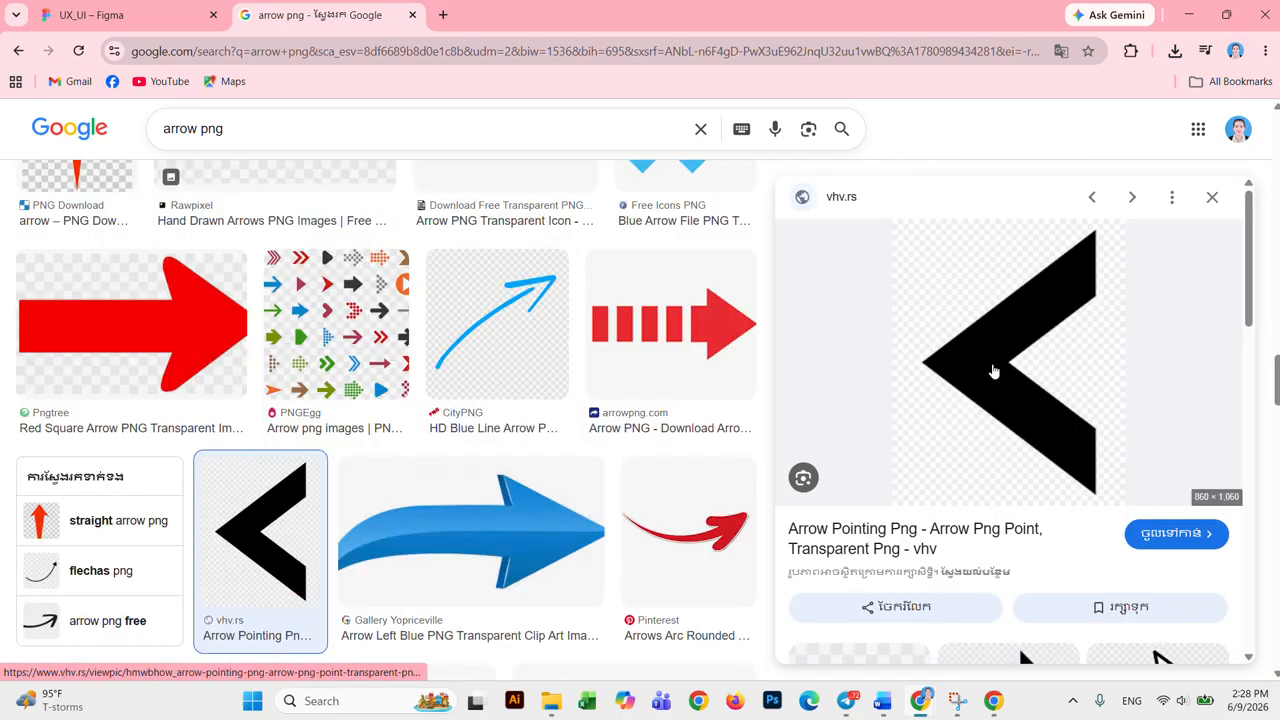
scroll(1000, 400, down, 4)
scroll(1005, 374, down, 5)
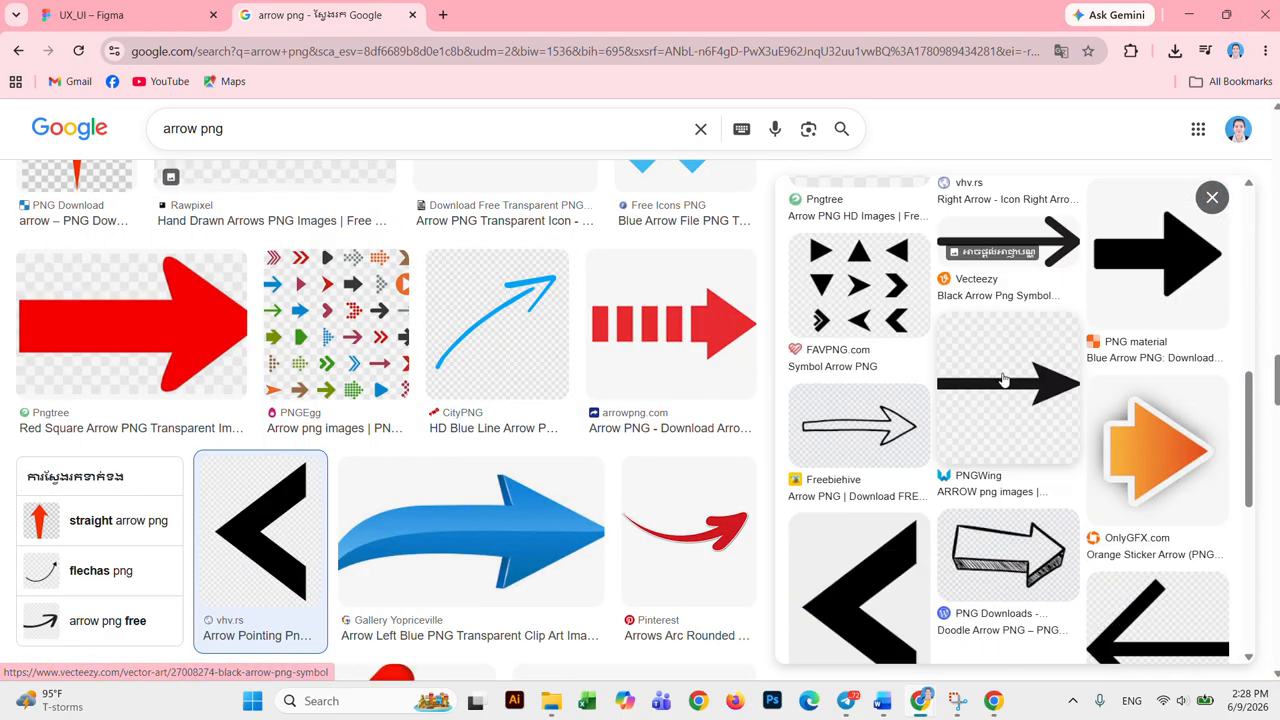
scroll(1005, 376, up, 10)
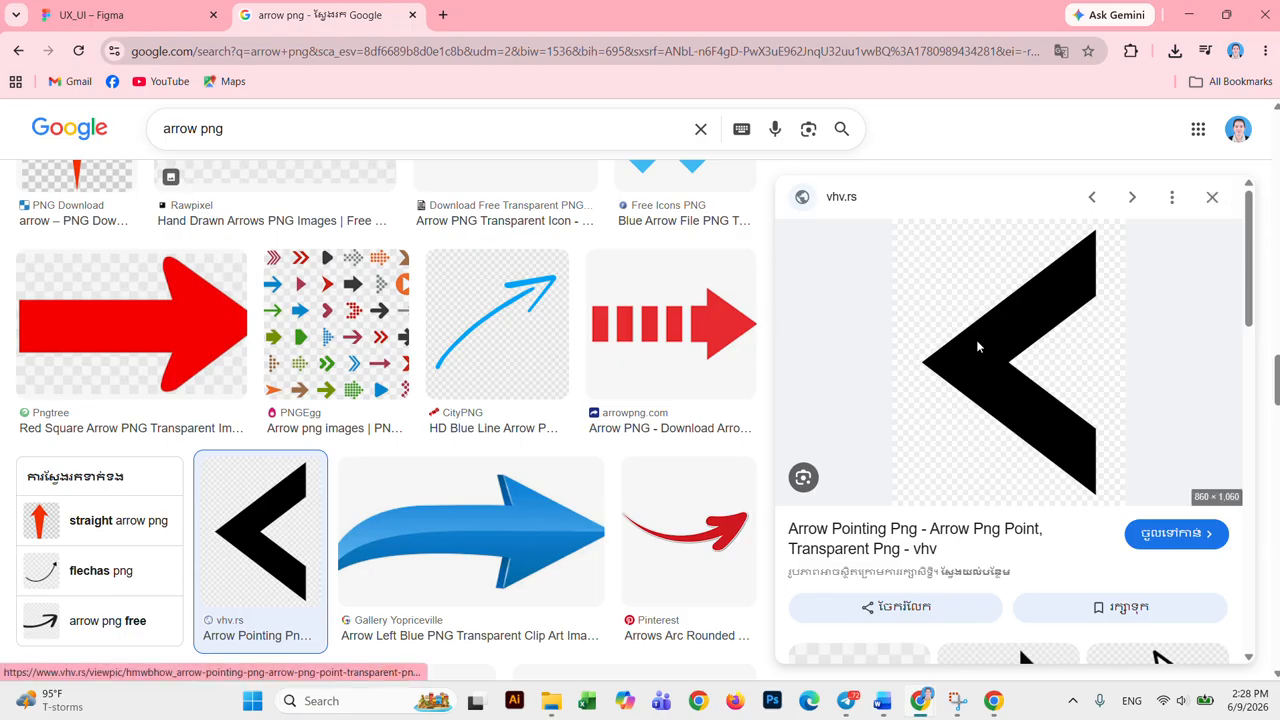
right_click(978, 346)
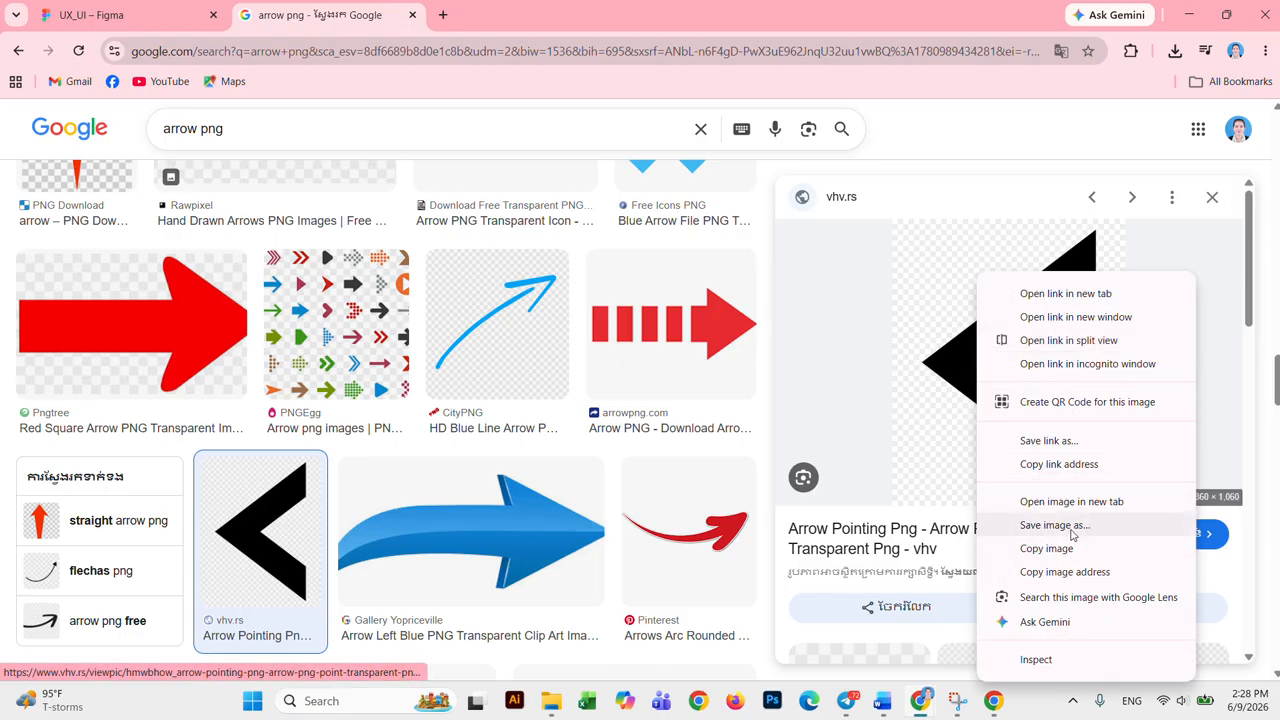
click(1046, 548)
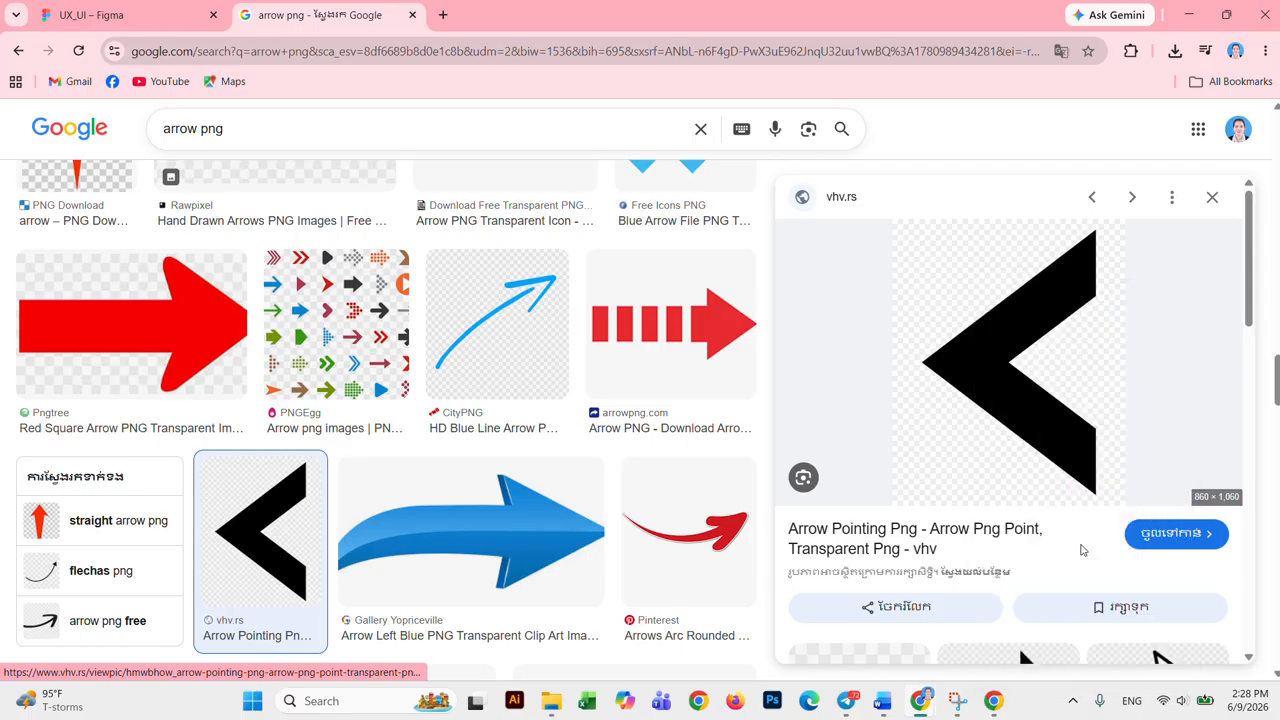
Step: Paste the copied arrow image onto the iPhone 14 Plus login frame in Figma
click(100, 15)
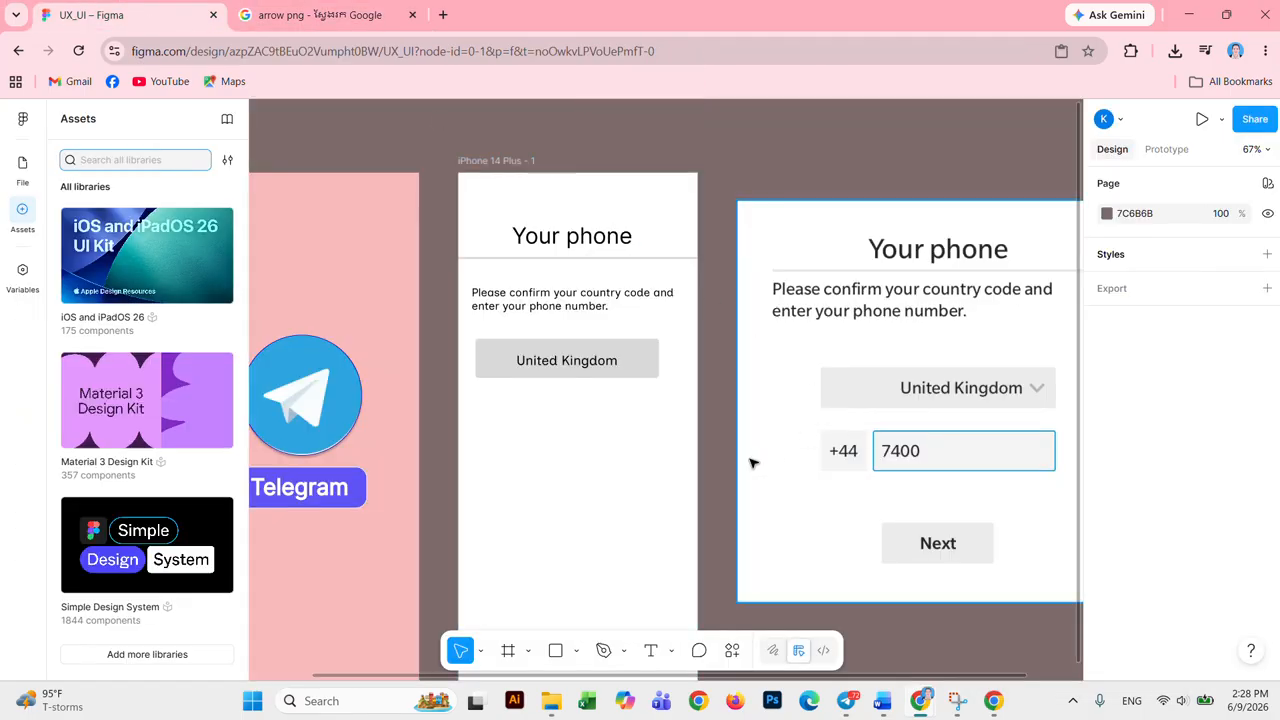
right_click(596, 445)
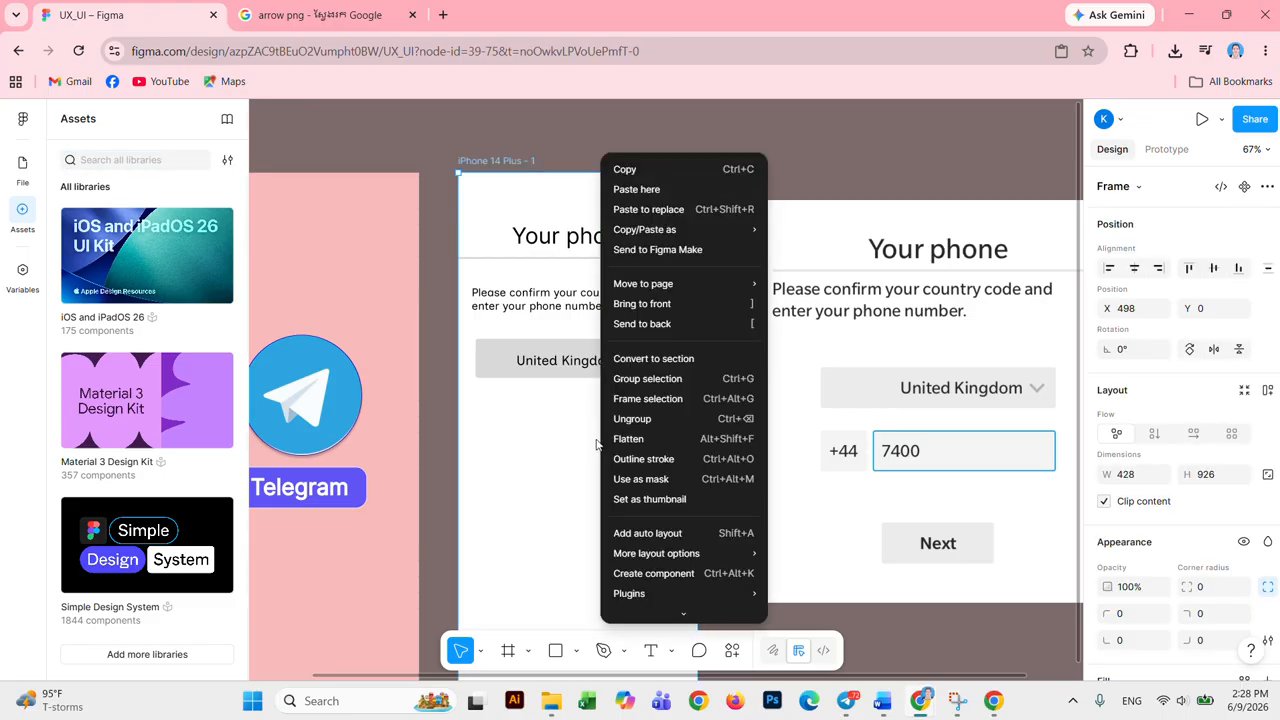
click(565, 440)
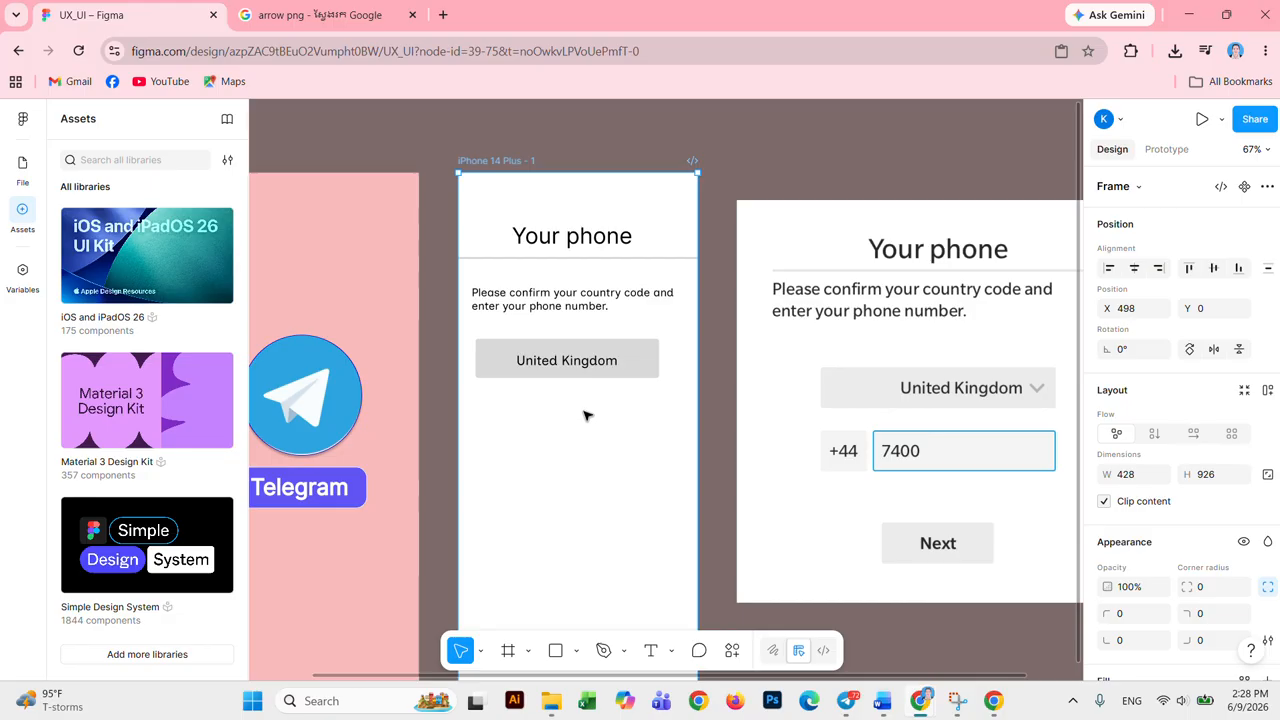
scroll(585, 412, down, 3)
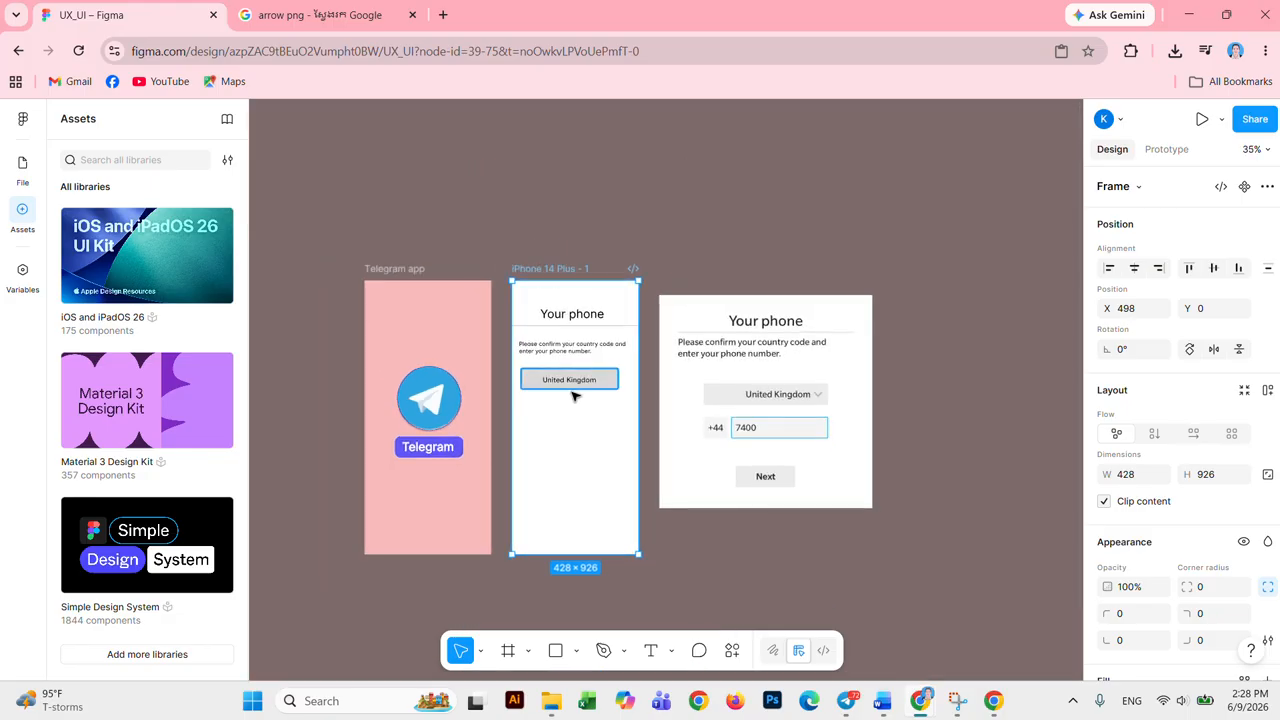
scroll(573, 412, up, 2)
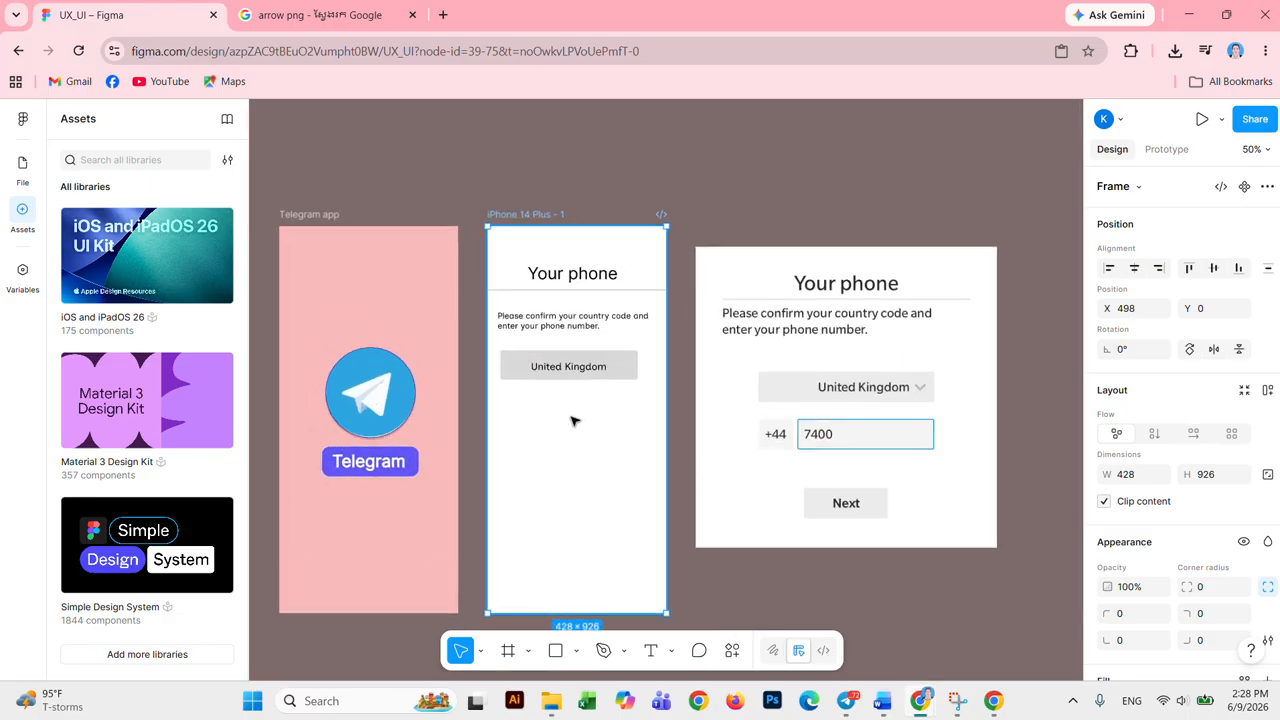
click(572, 428)
right_click(571, 430)
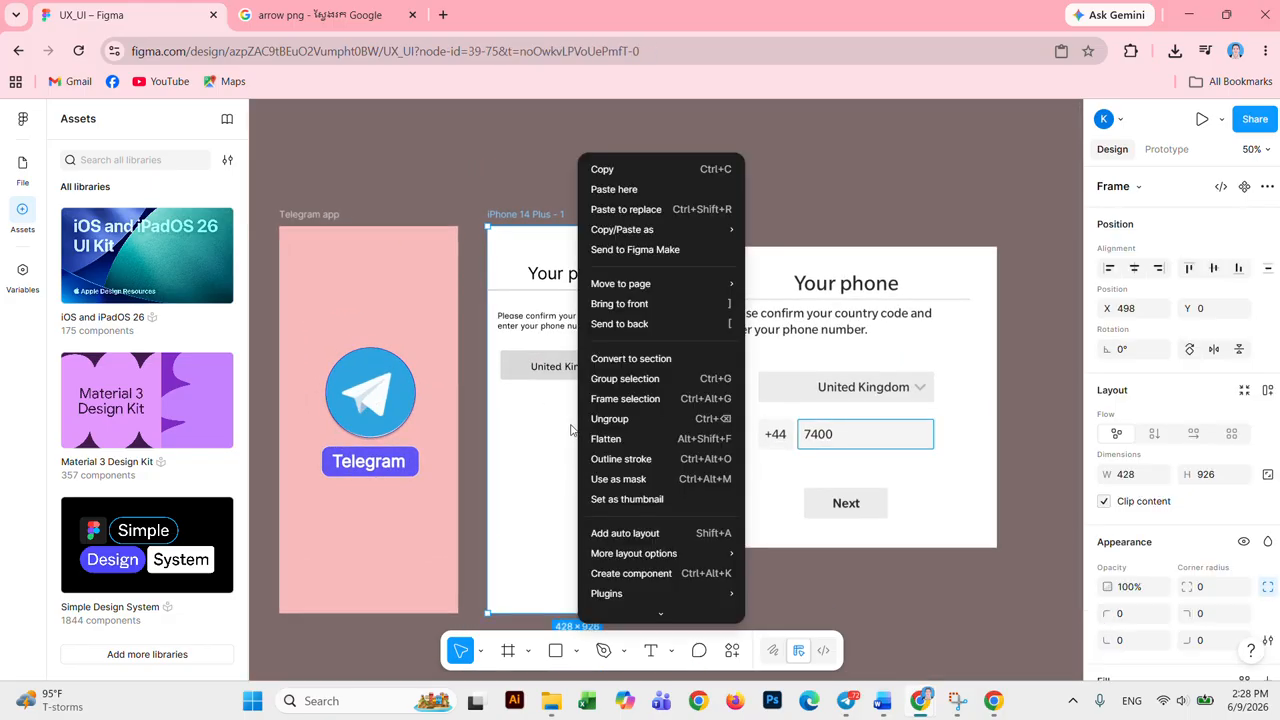
click(613, 189)
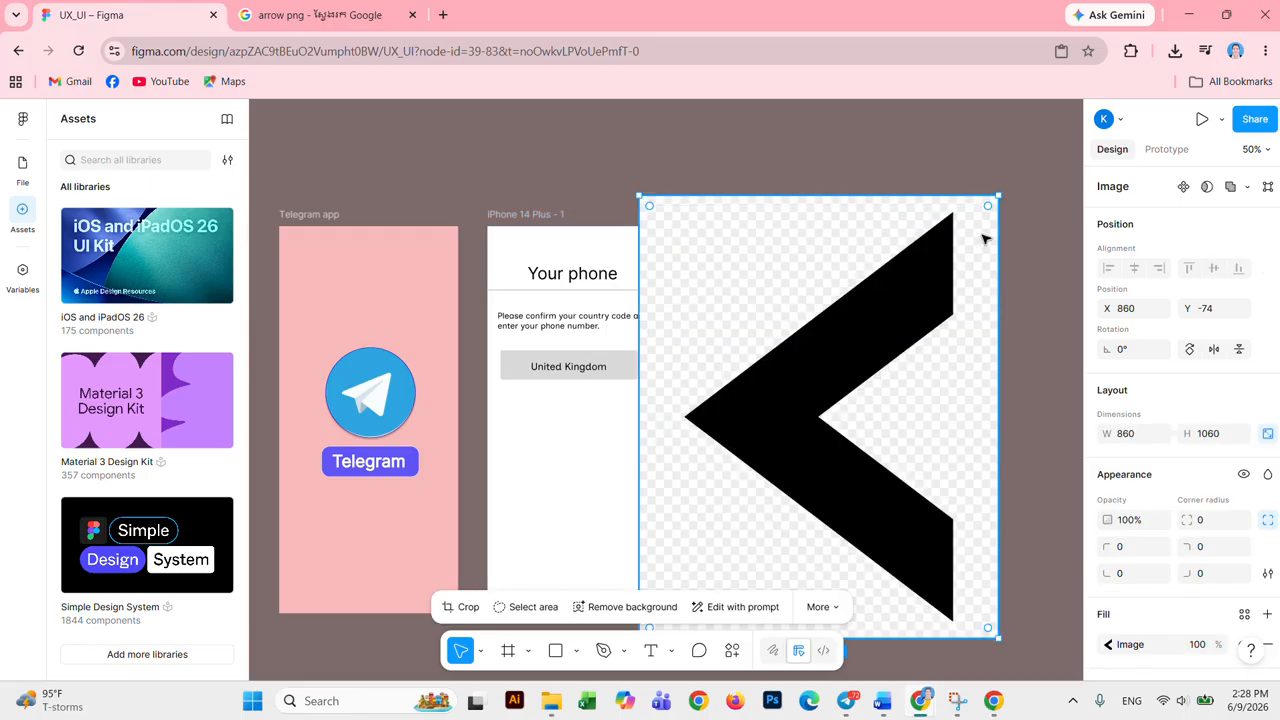
Step: Shrink the arrow image to 258×318 and try Remove background on it
drag(994, 199, 627, 398)
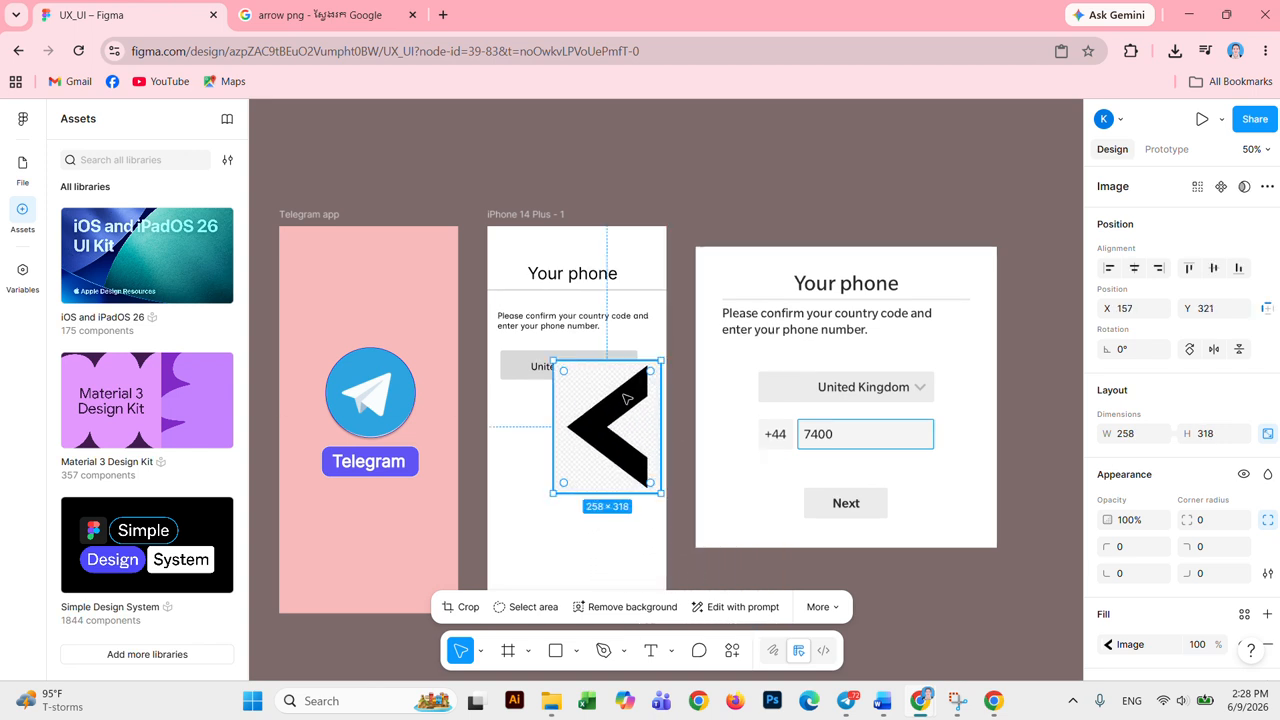
scroll(627, 398, left, 4)
scroll(709, 474, up, 5)
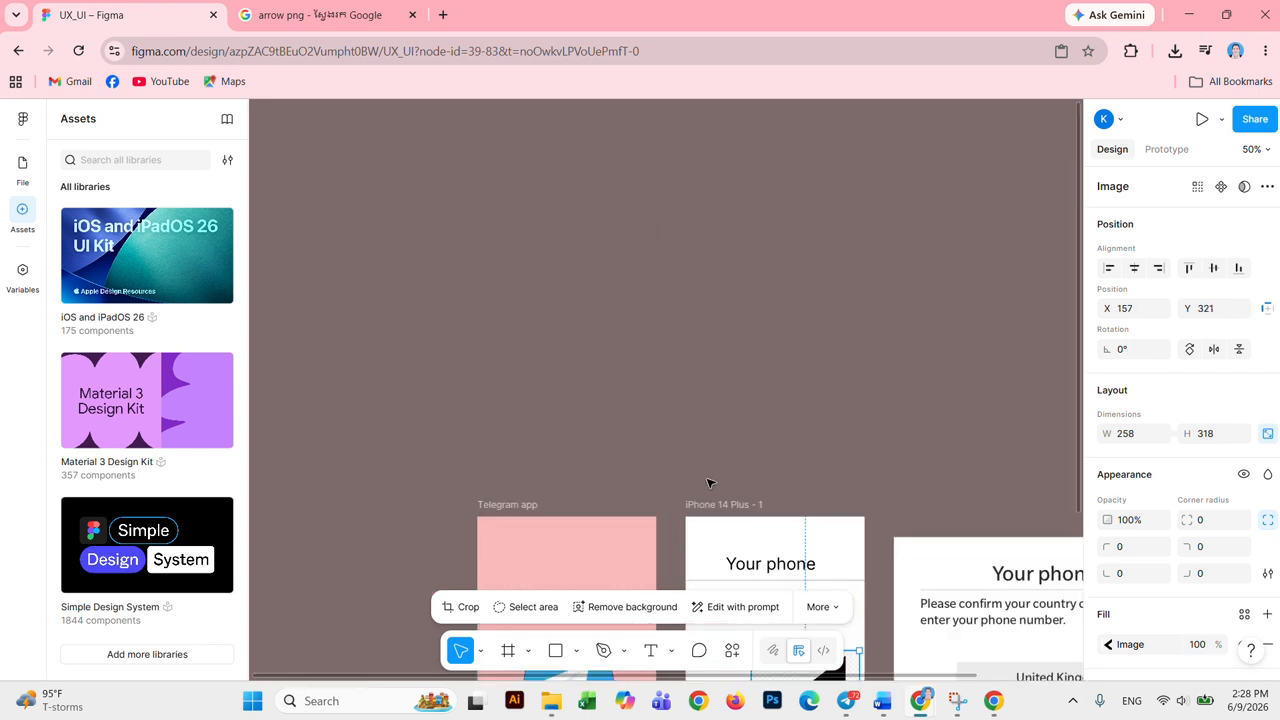
scroll(717, 486, down, 5)
scroll(727, 485, down, 1)
scroll(771, 480, up, 5)
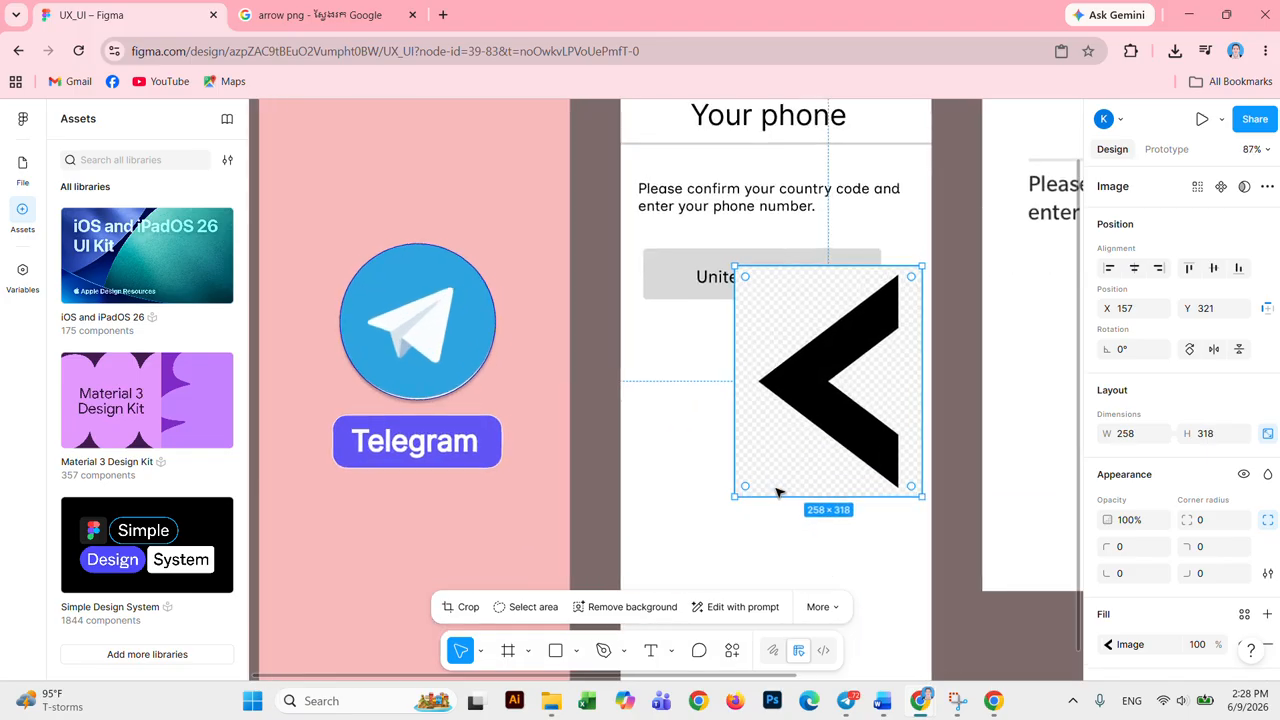
click(648, 607)
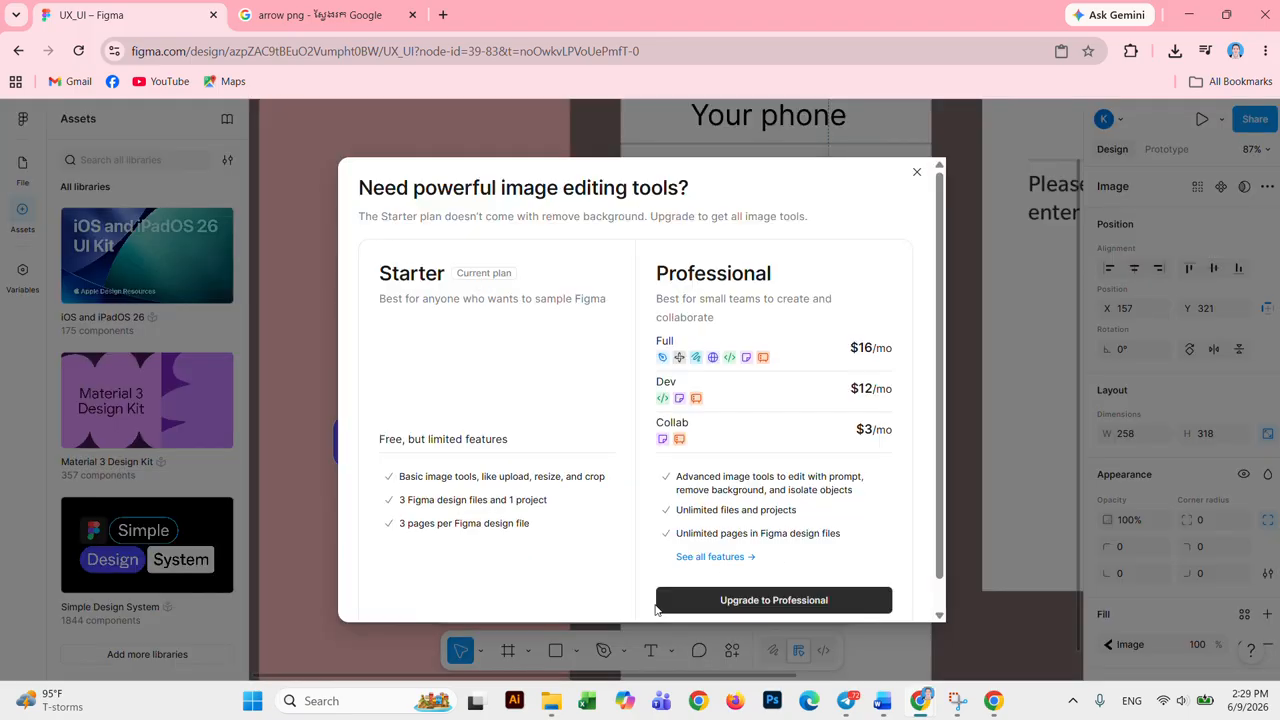
Step: Dismiss the upgrade offer, move the arrow image and crop its fill, then take it off the frame
click(916, 172)
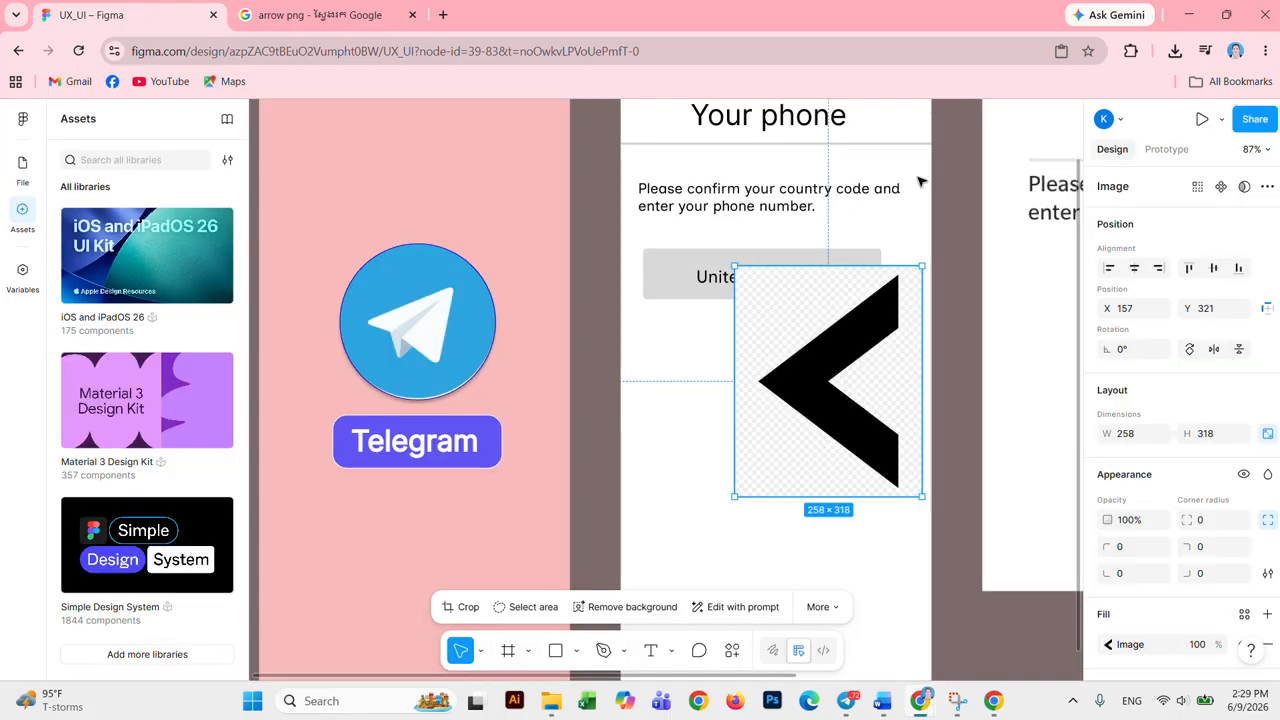
drag(904, 398, 825, 325)
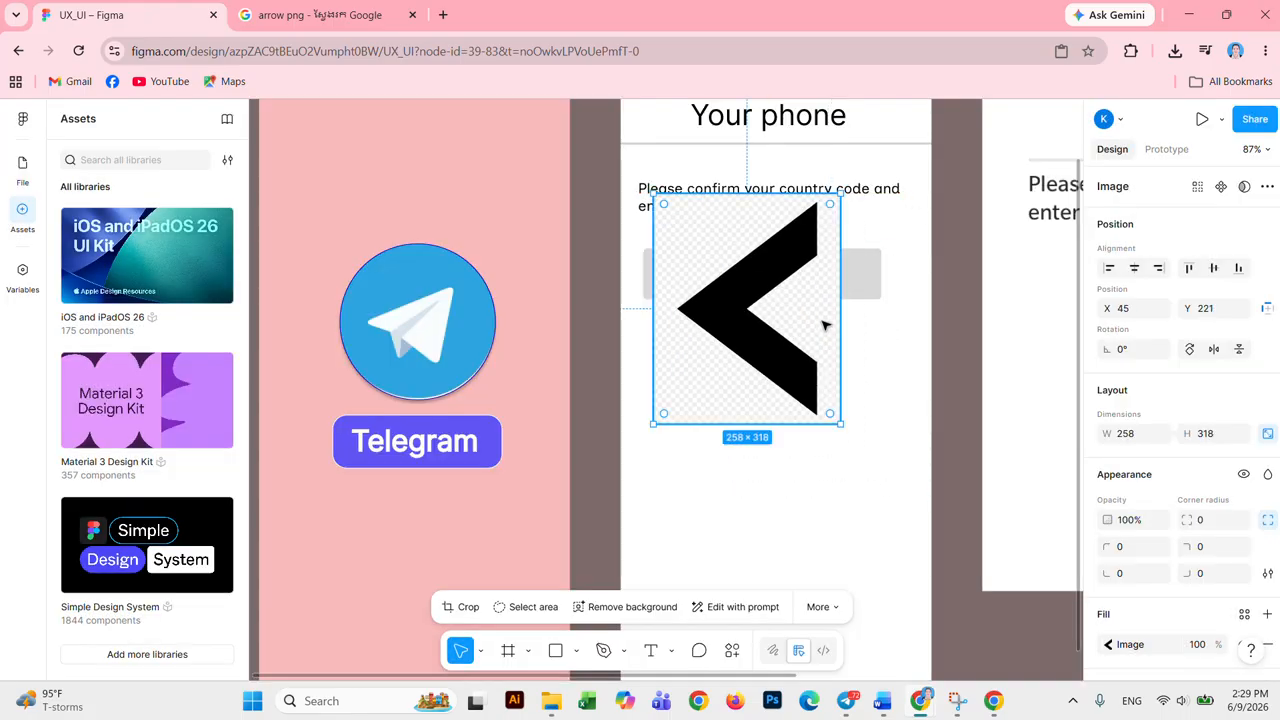
click(1109, 644)
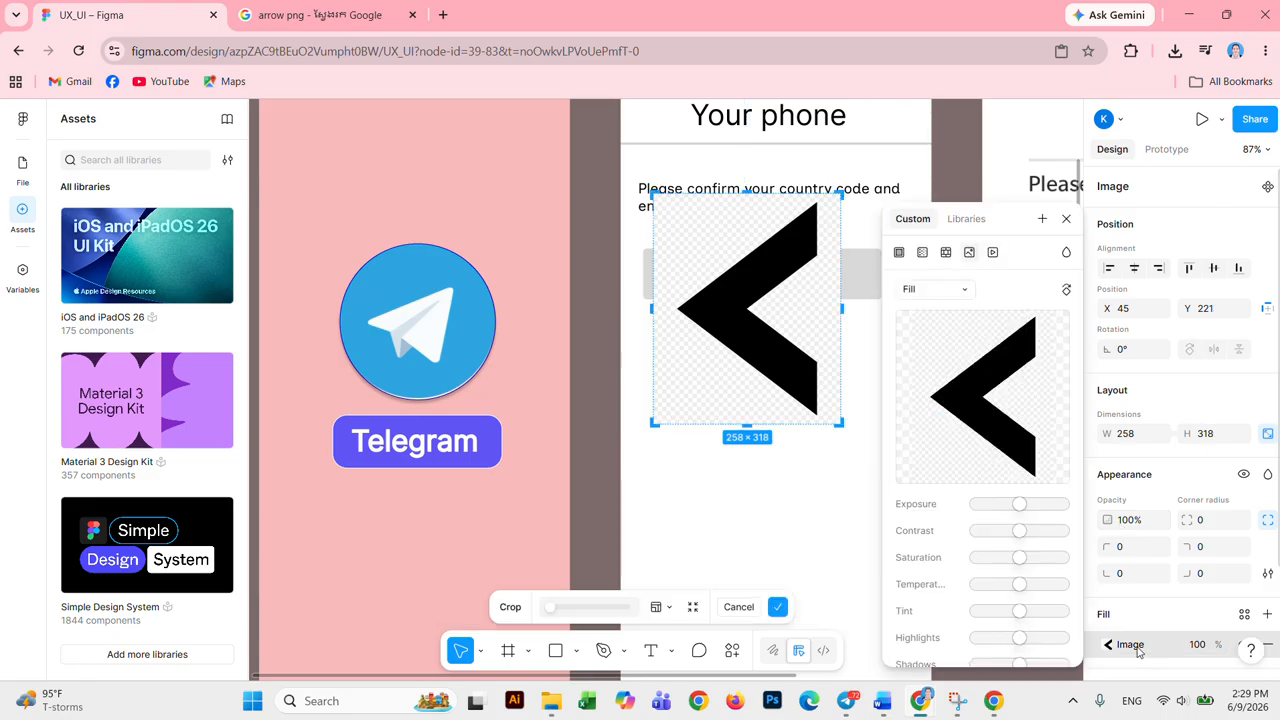
click(963, 294)
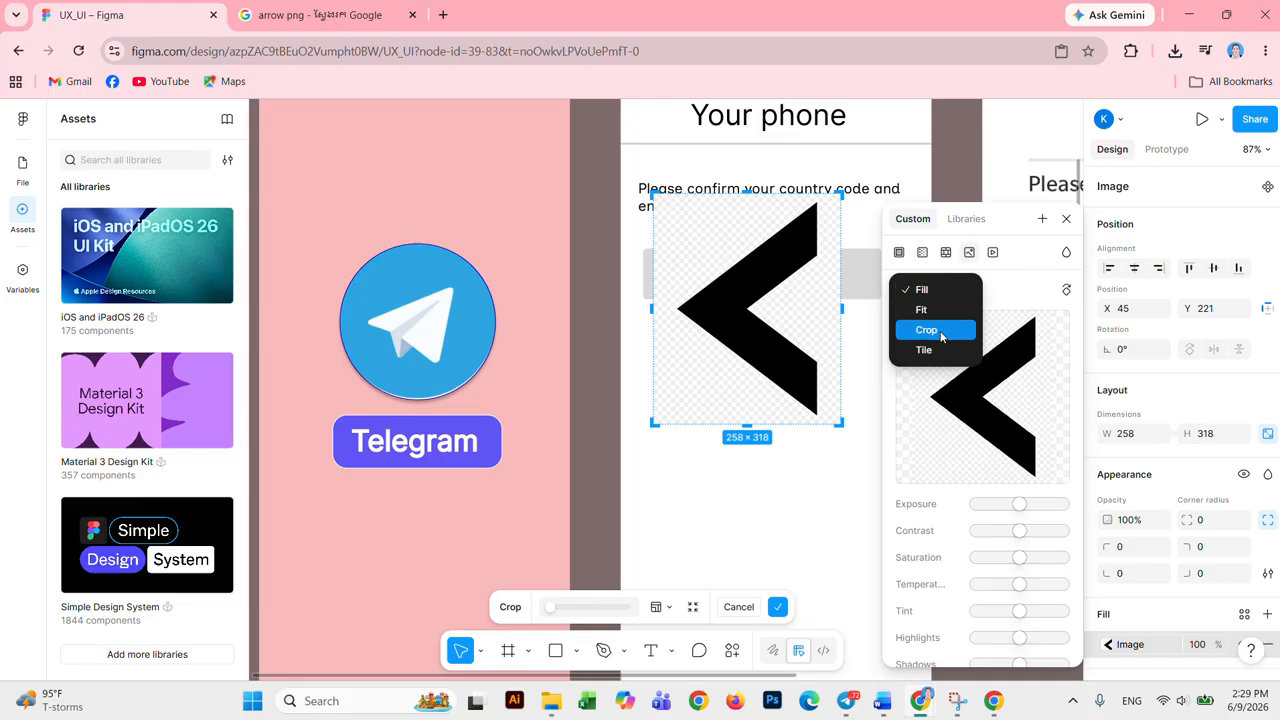
click(938, 329)
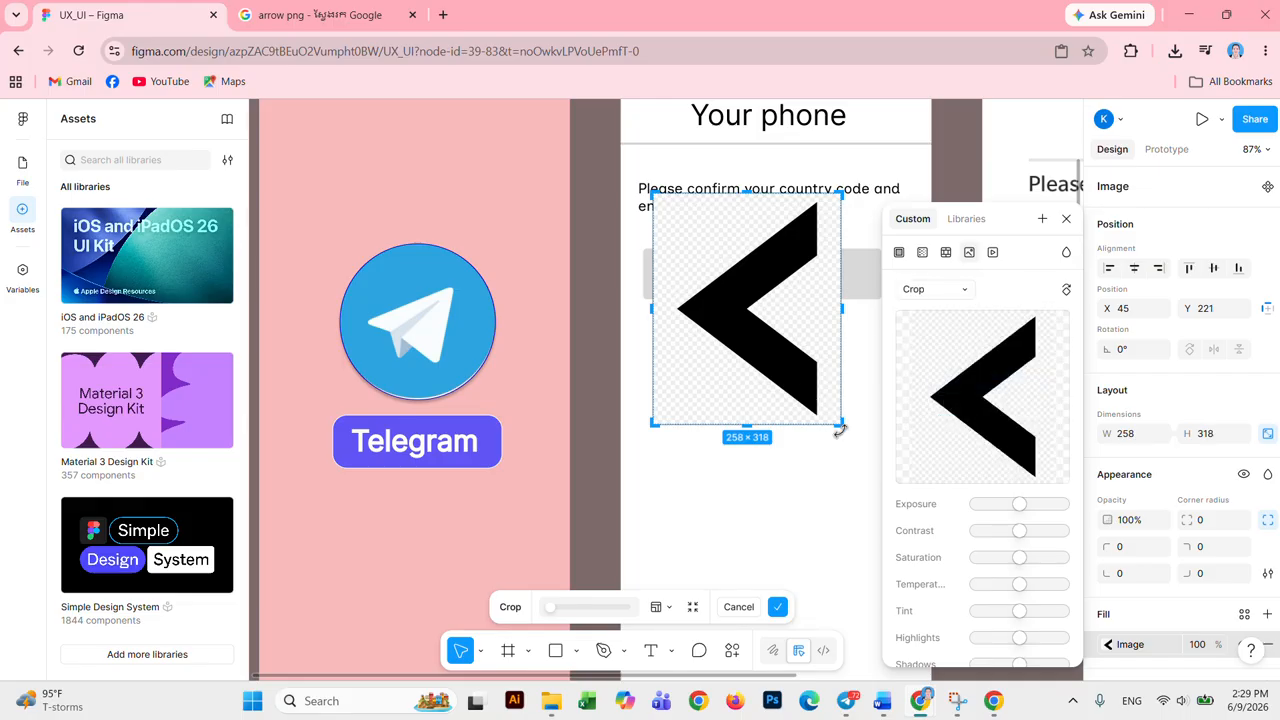
drag(840, 427, 836, 417)
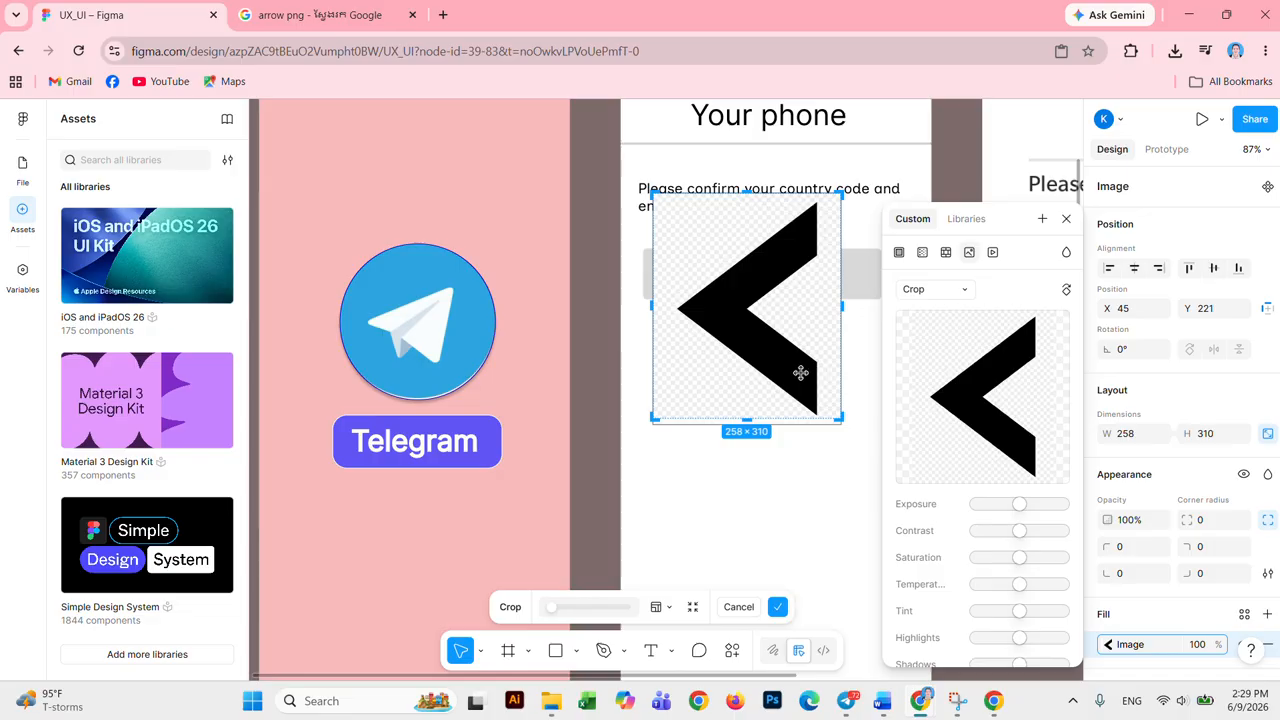
key(Escape)
click(891, 380)
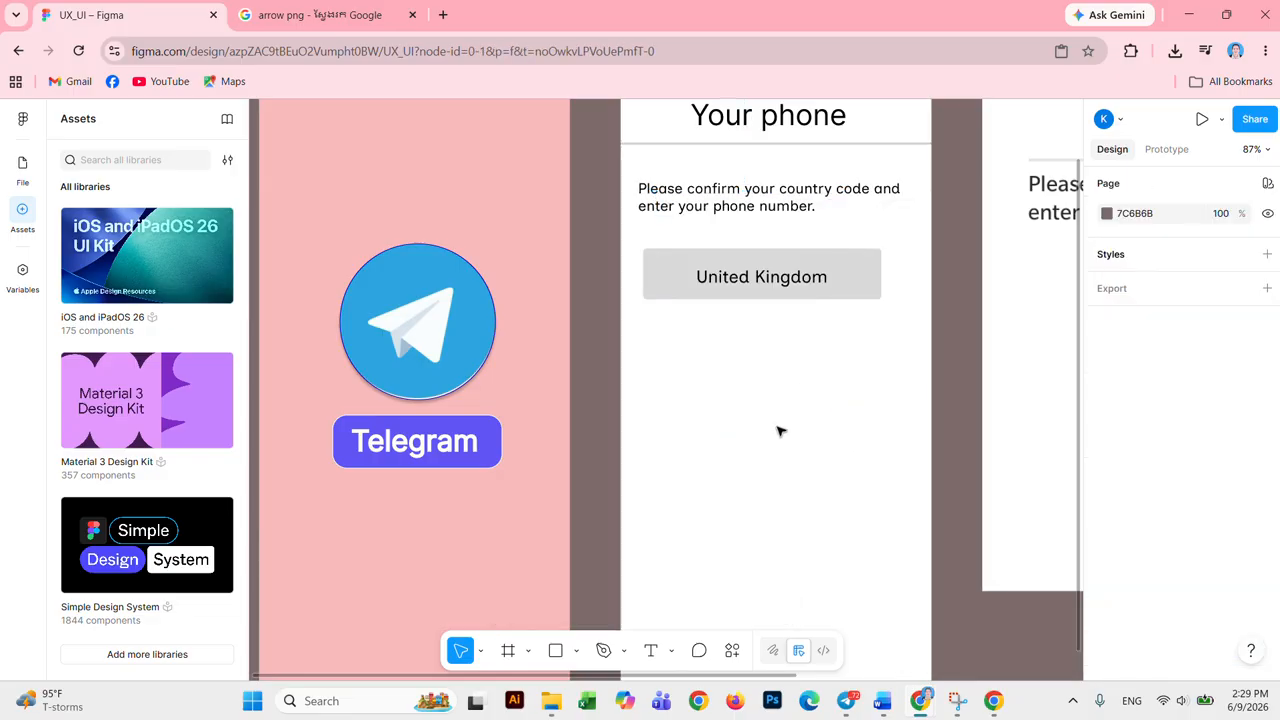
click(292, 17)
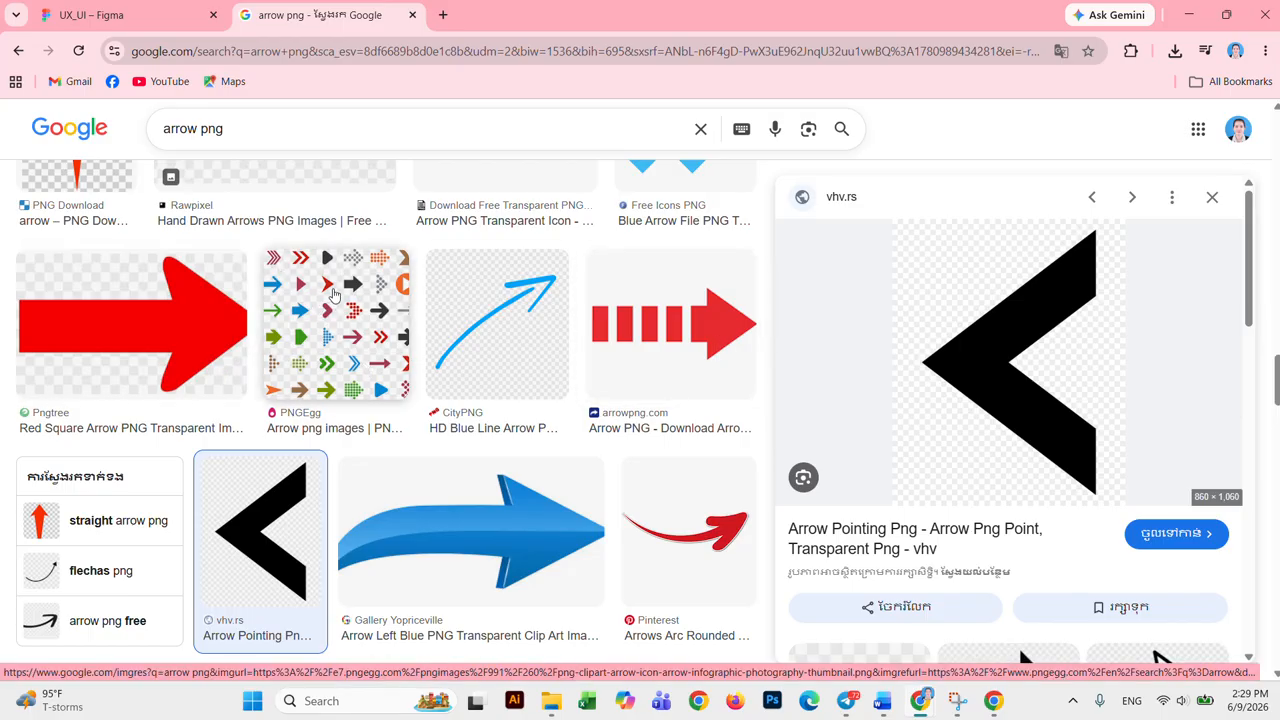
click(334, 295)
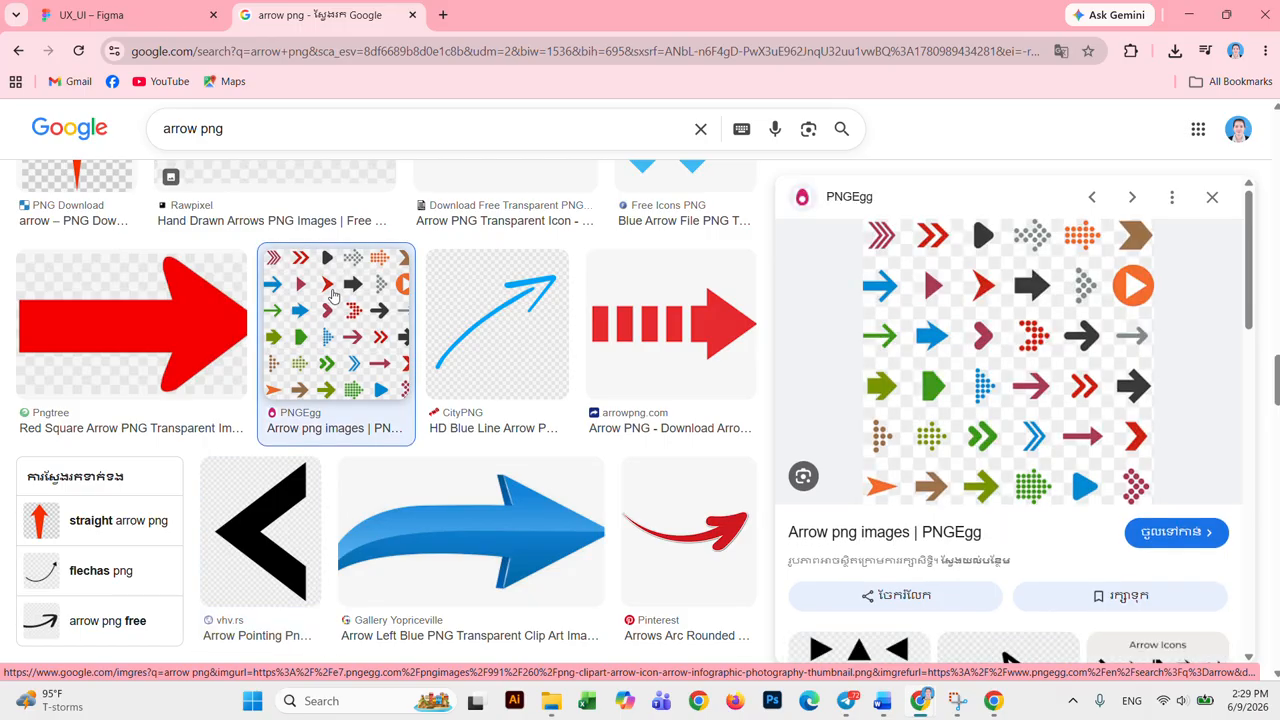
click(112, 15)
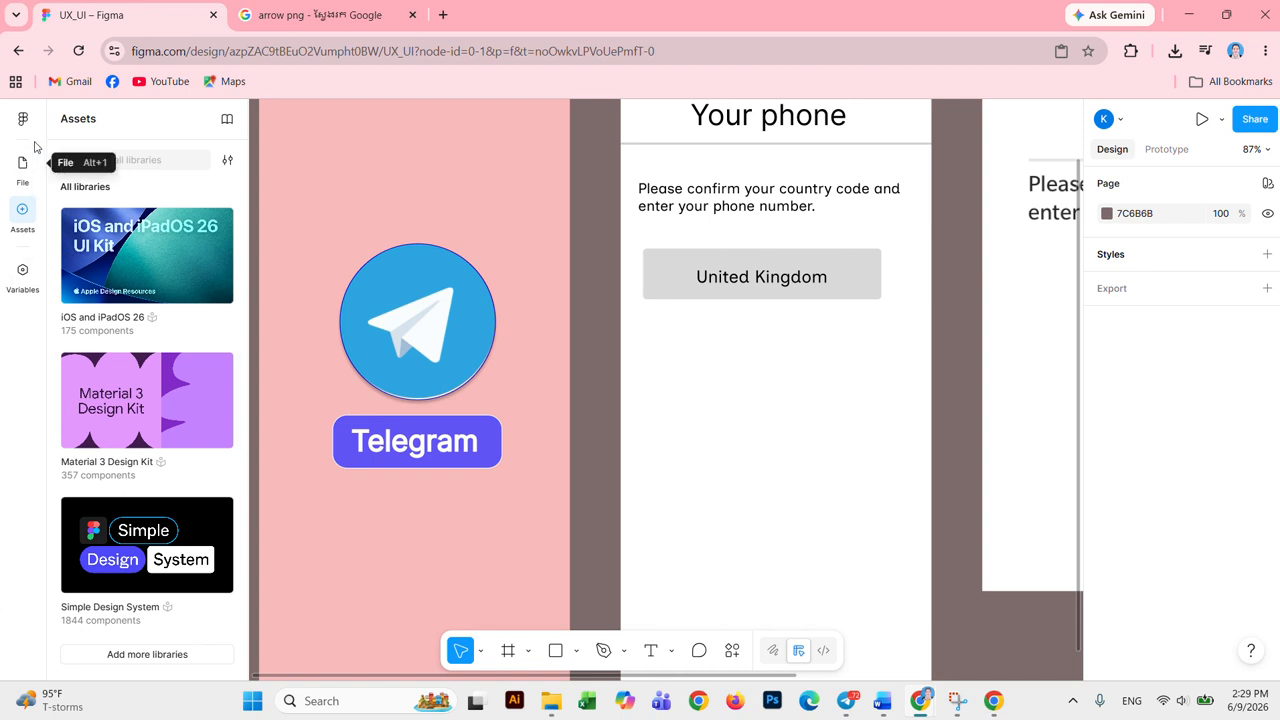
Step: Open the Material 3 Design Kit library and look through its Shape components
click(162, 160)
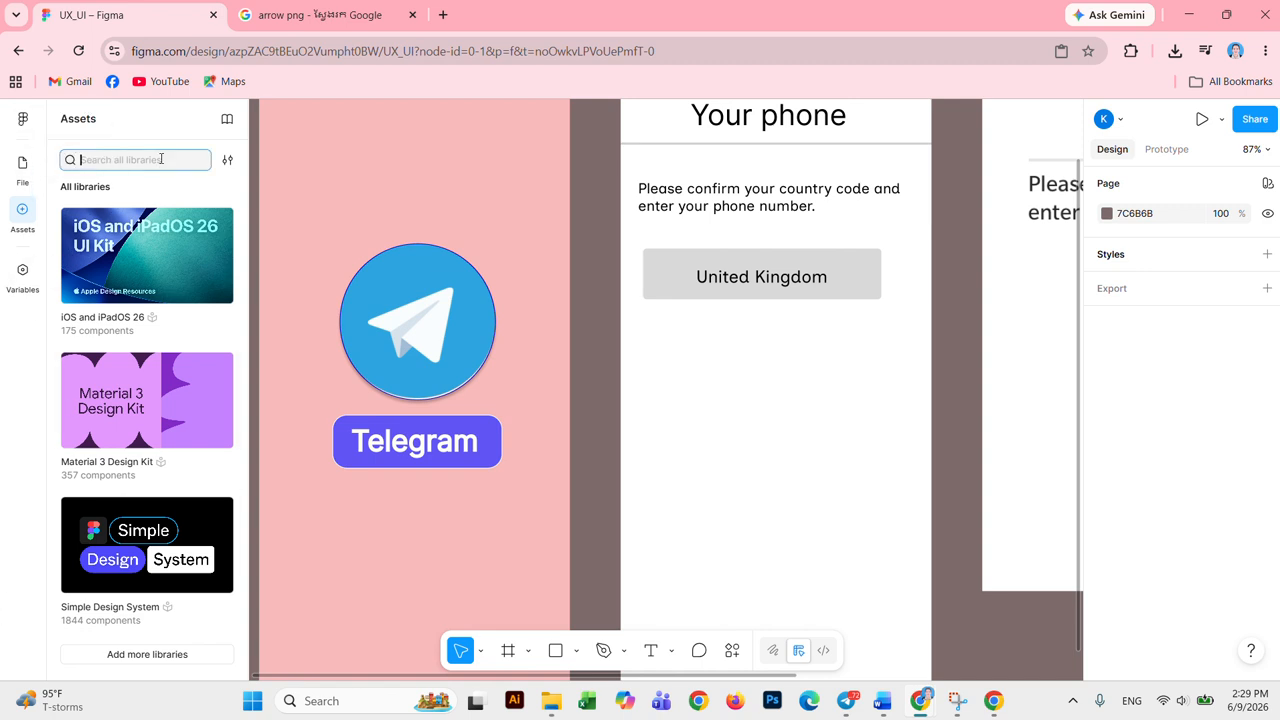
click(147, 371)
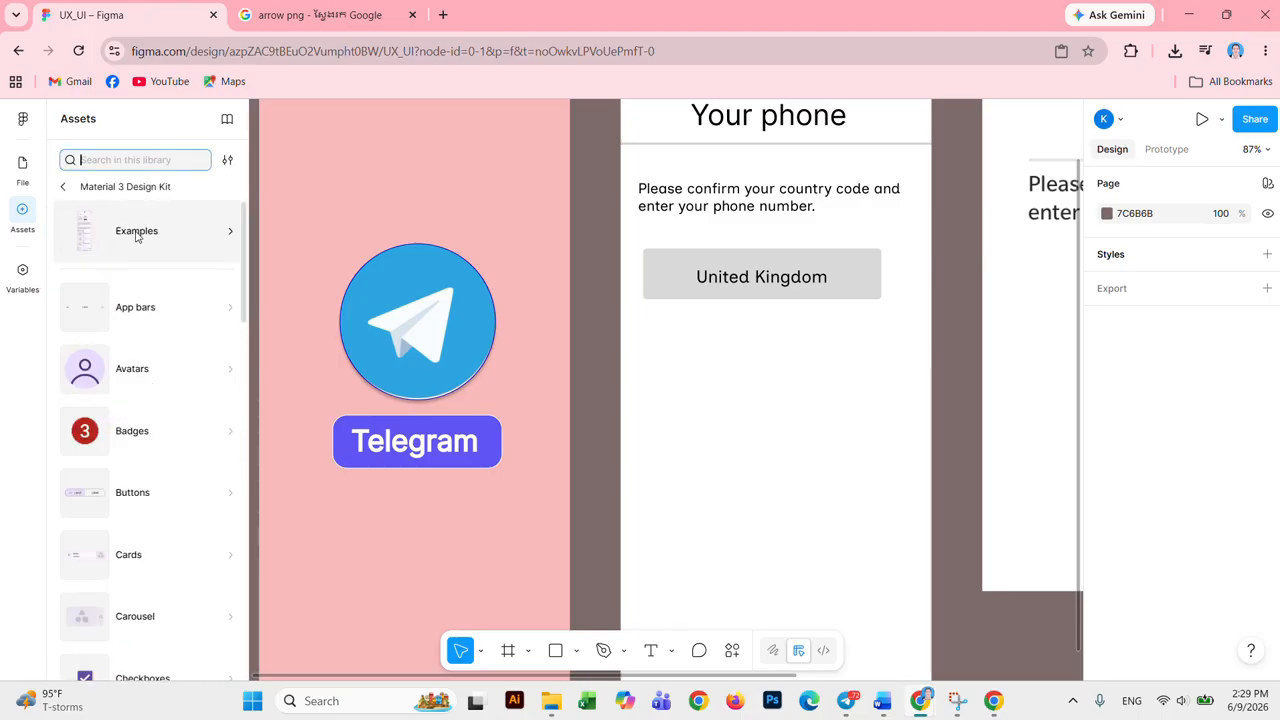
scroll(138, 243, down, 2)
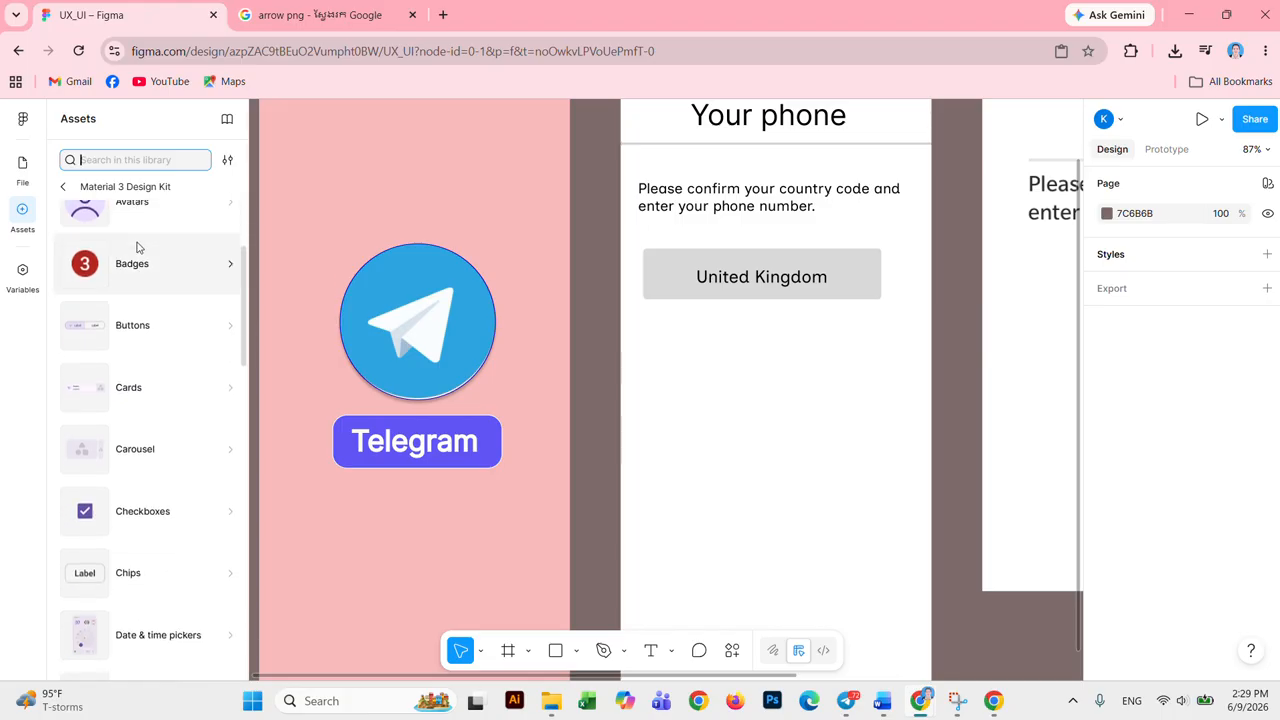
scroll(138, 247, down, 2)
scroll(138, 250, down, 2)
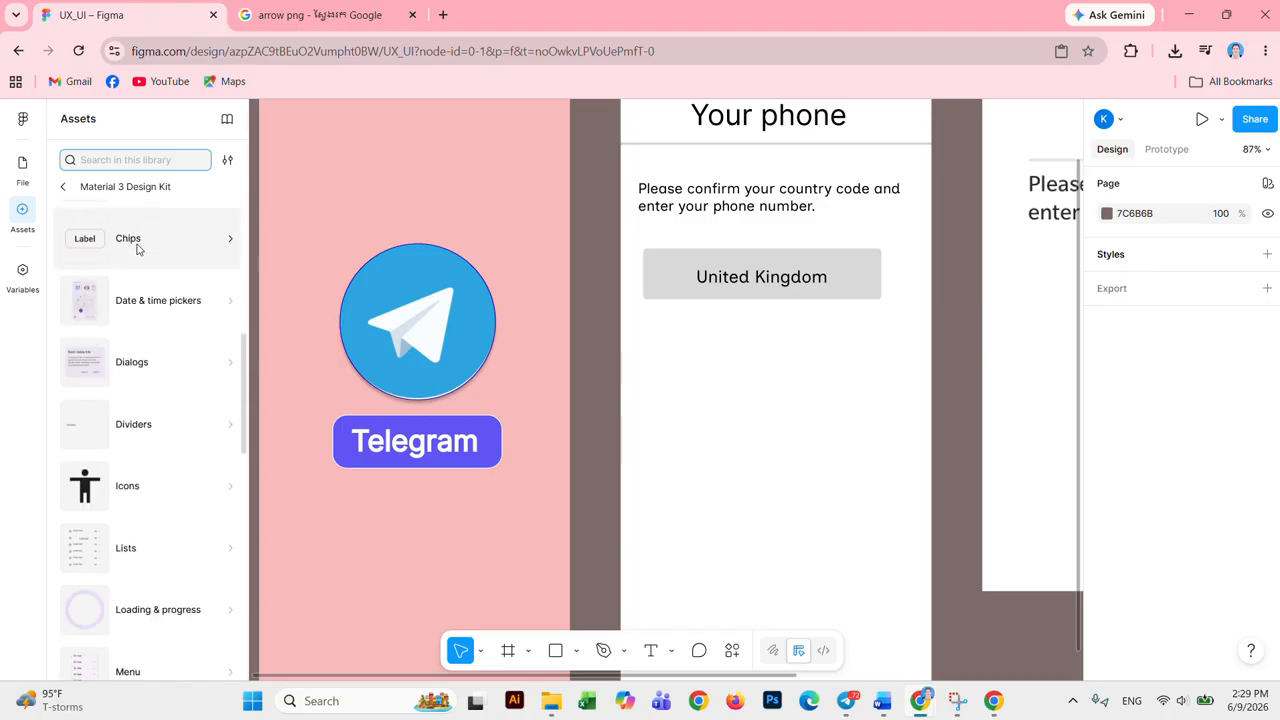
scroll(138, 251, down, 3)
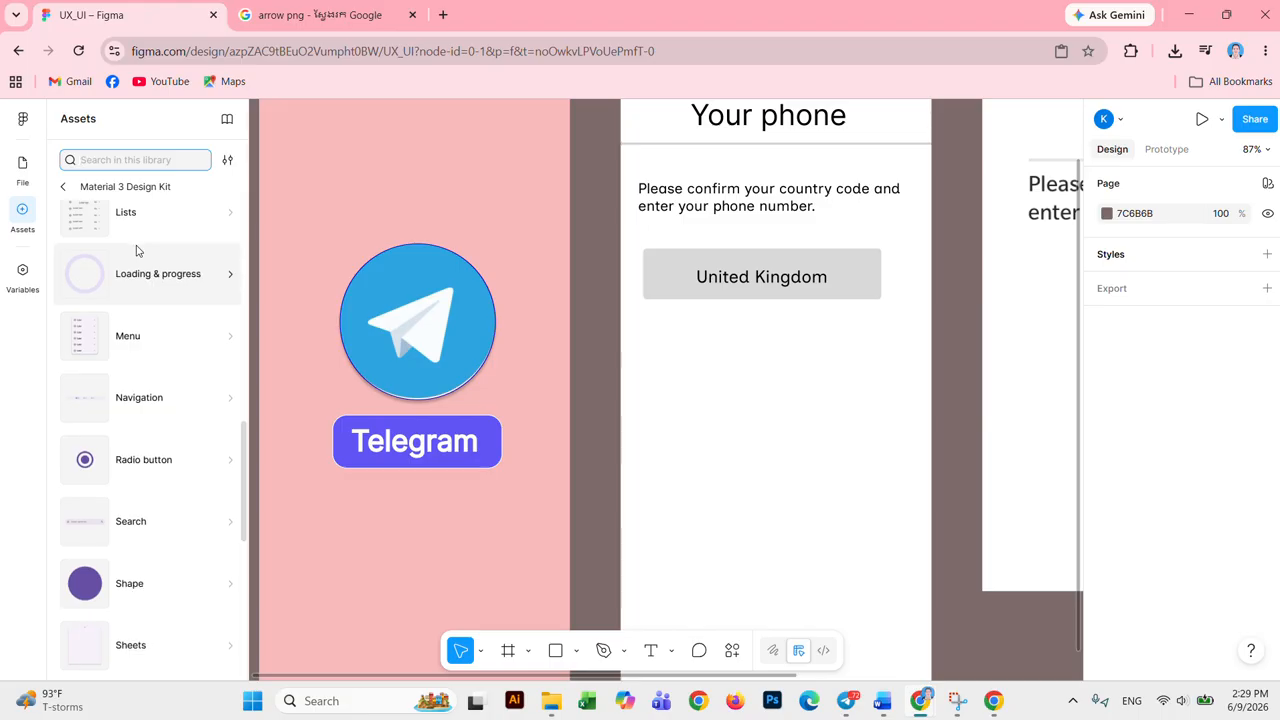
scroll(138, 251, down, 3)
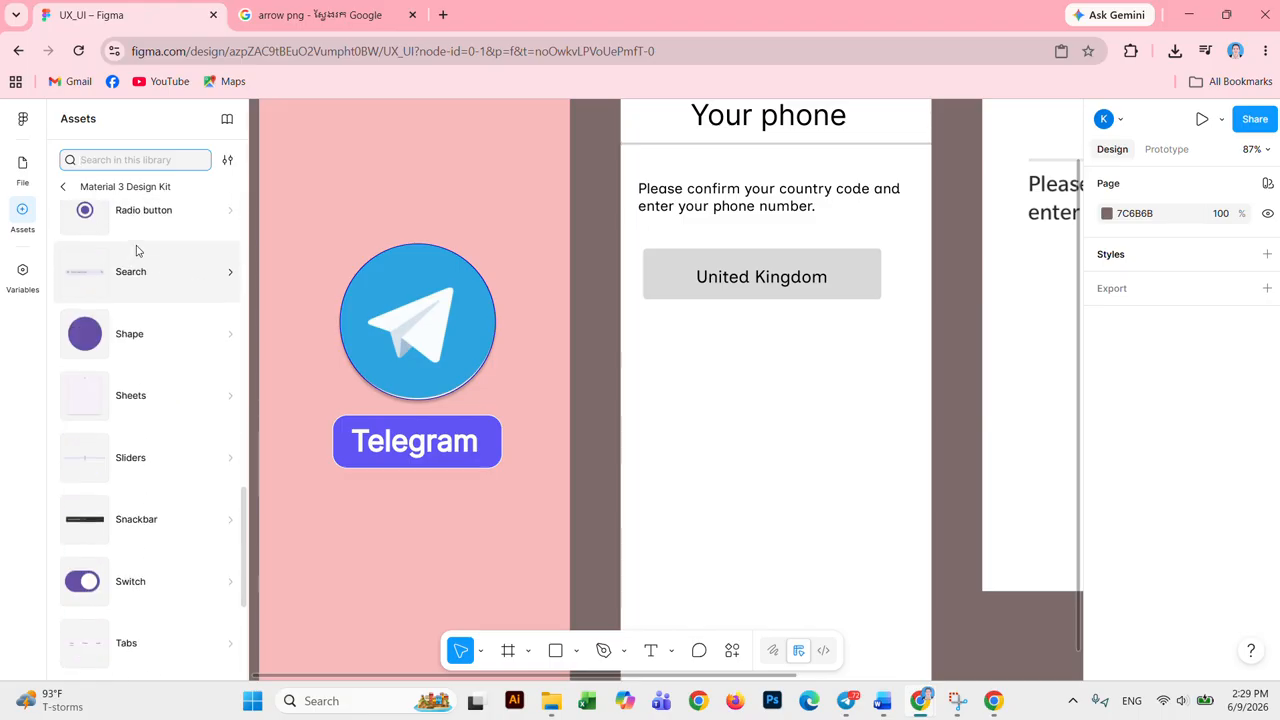
click(143, 336)
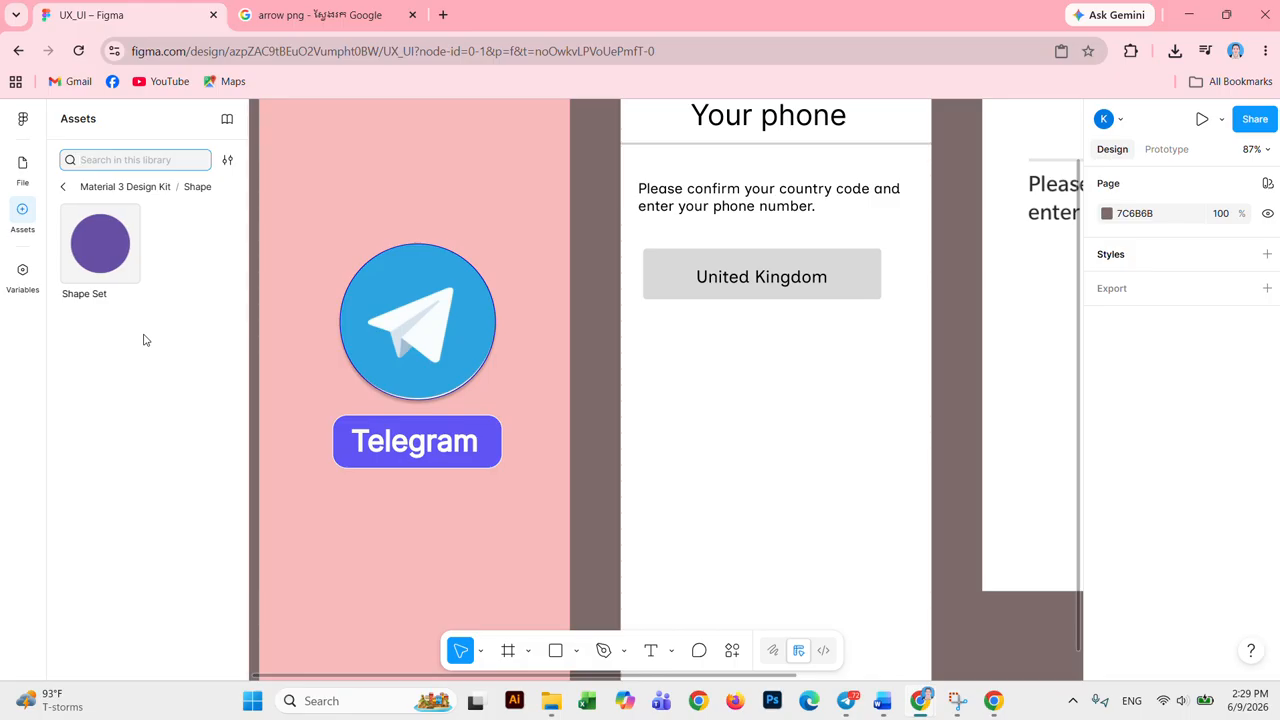
click(62, 186)
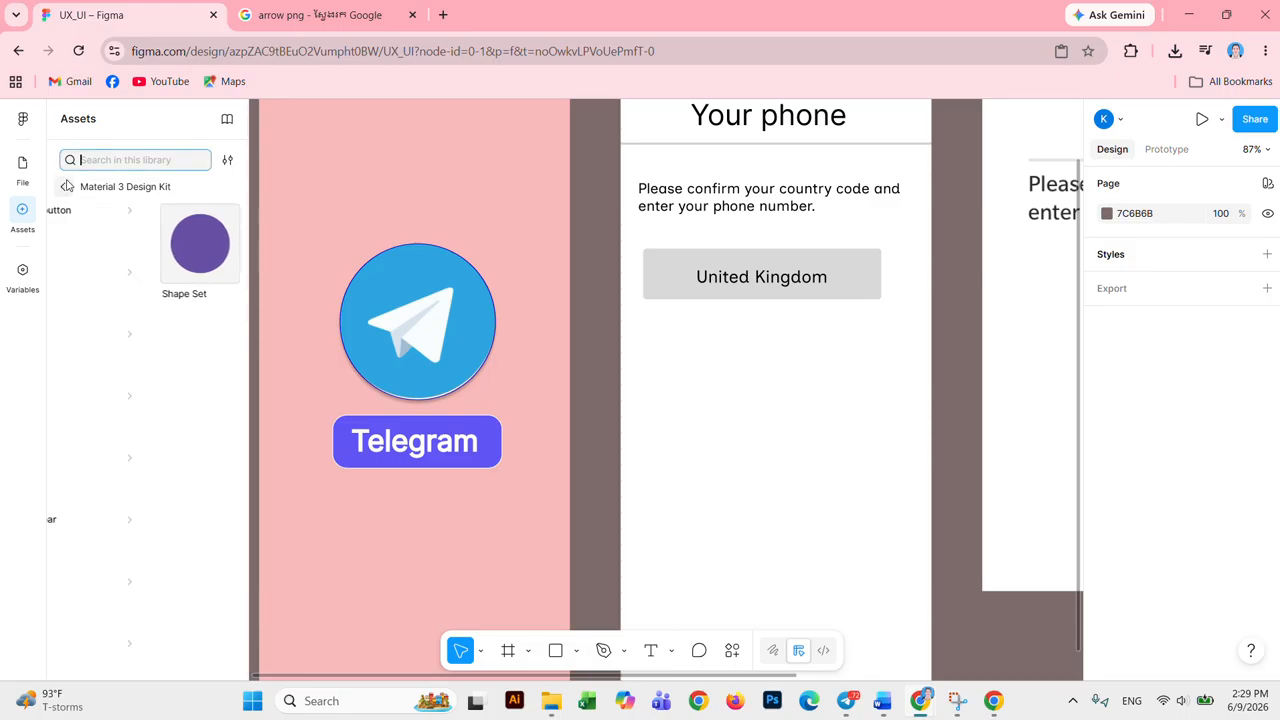
Step: Browse the kit's Examples, such as Reviews-Web and Upcoming-Mobile, then start a library search
scroll(178, 335, up, 6)
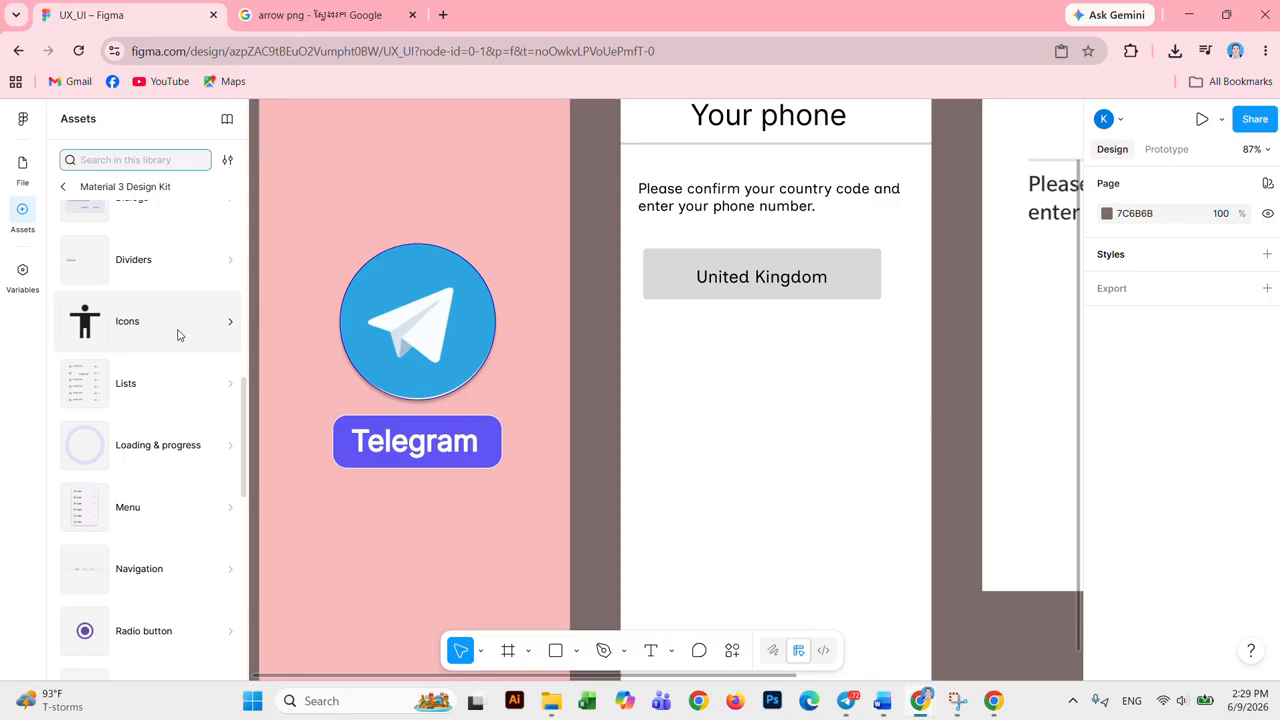
scroll(178, 335, up, 5)
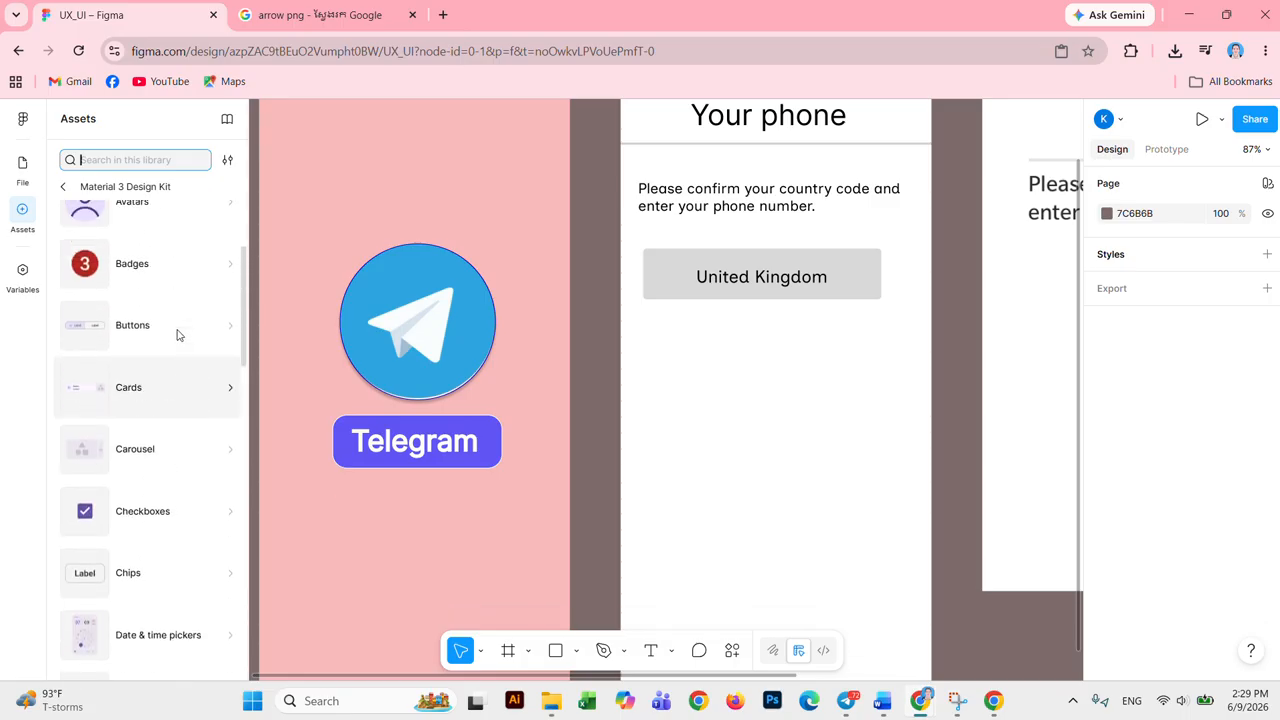
click(133, 250)
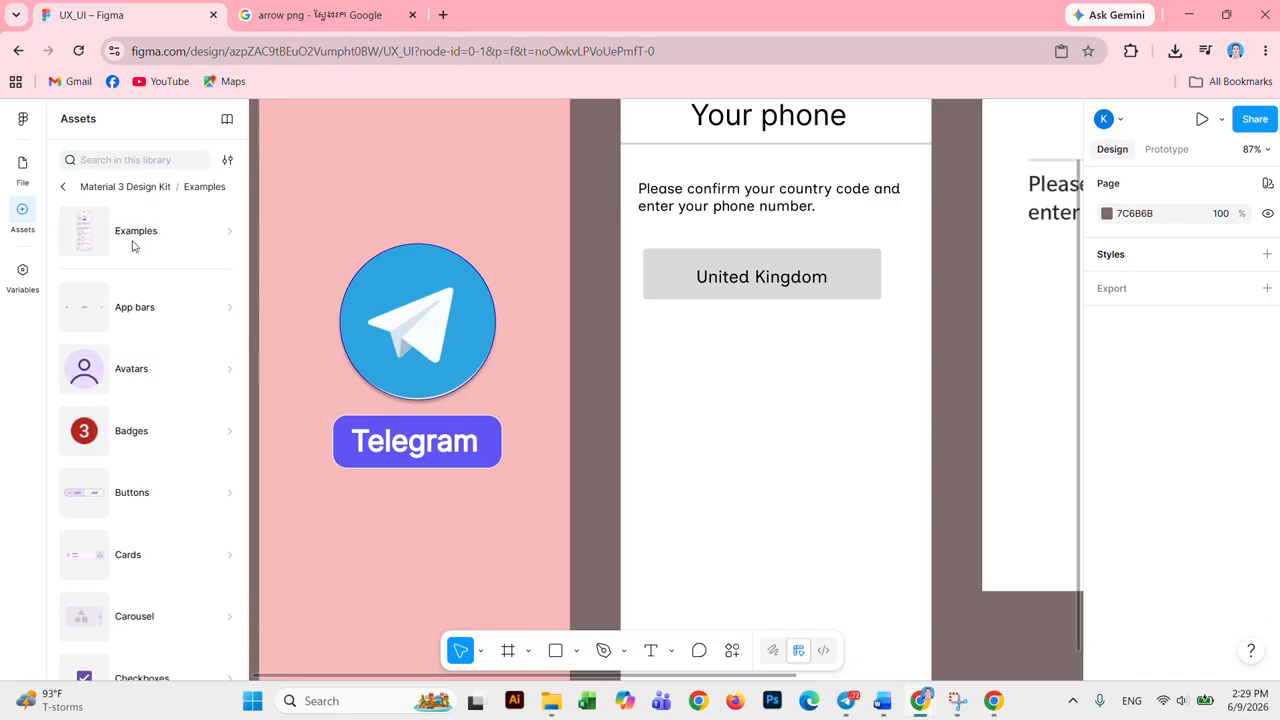
scroll(187, 340, down, 8)
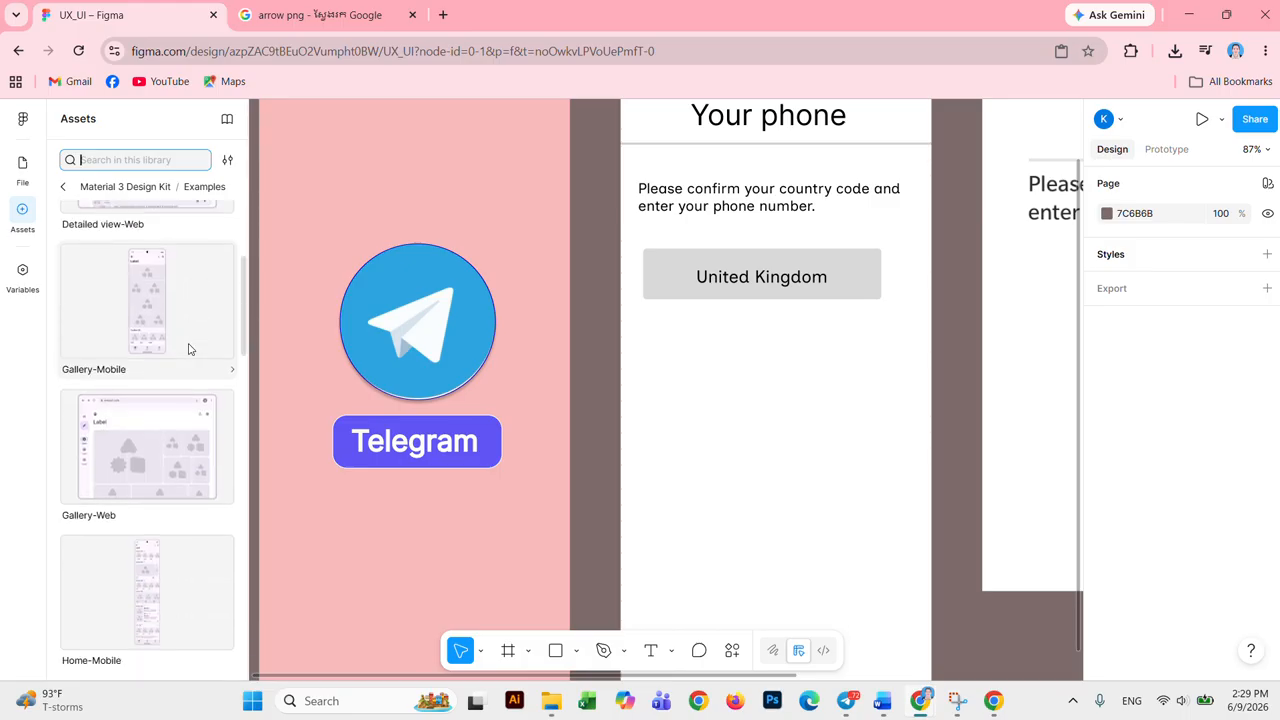
scroll(188, 349, down, 10)
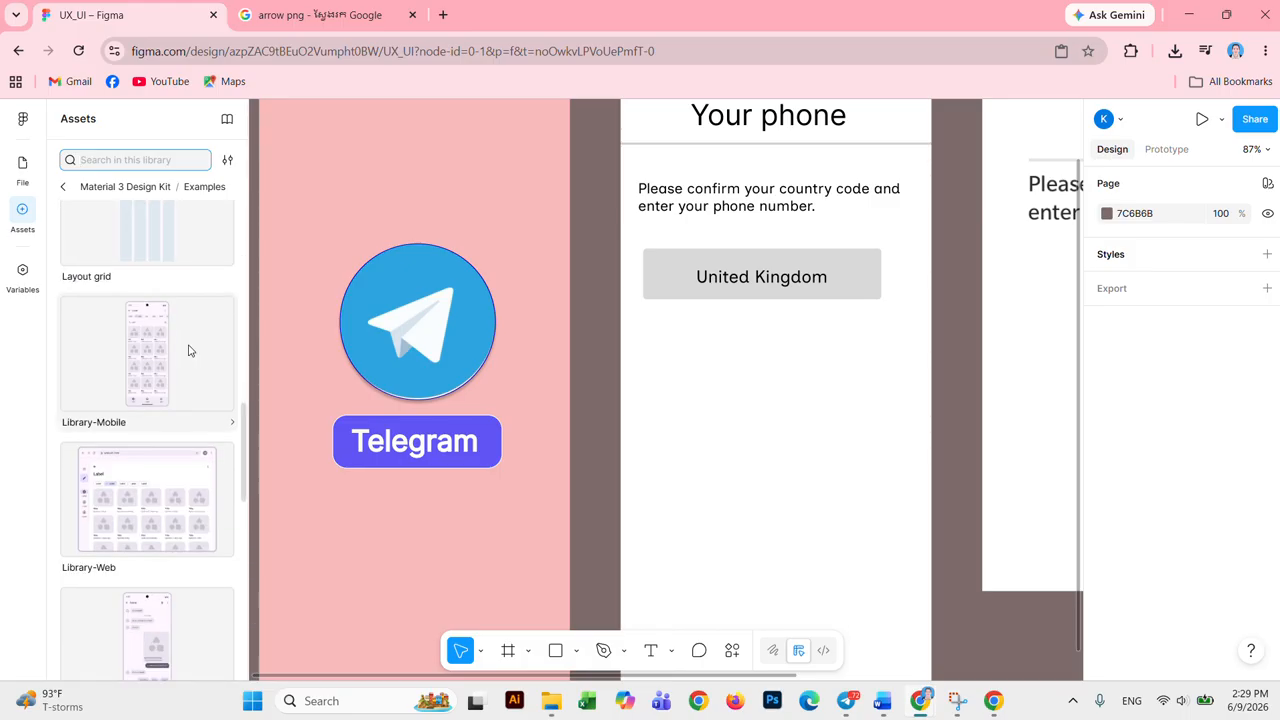
scroll(189, 353, down, 1)
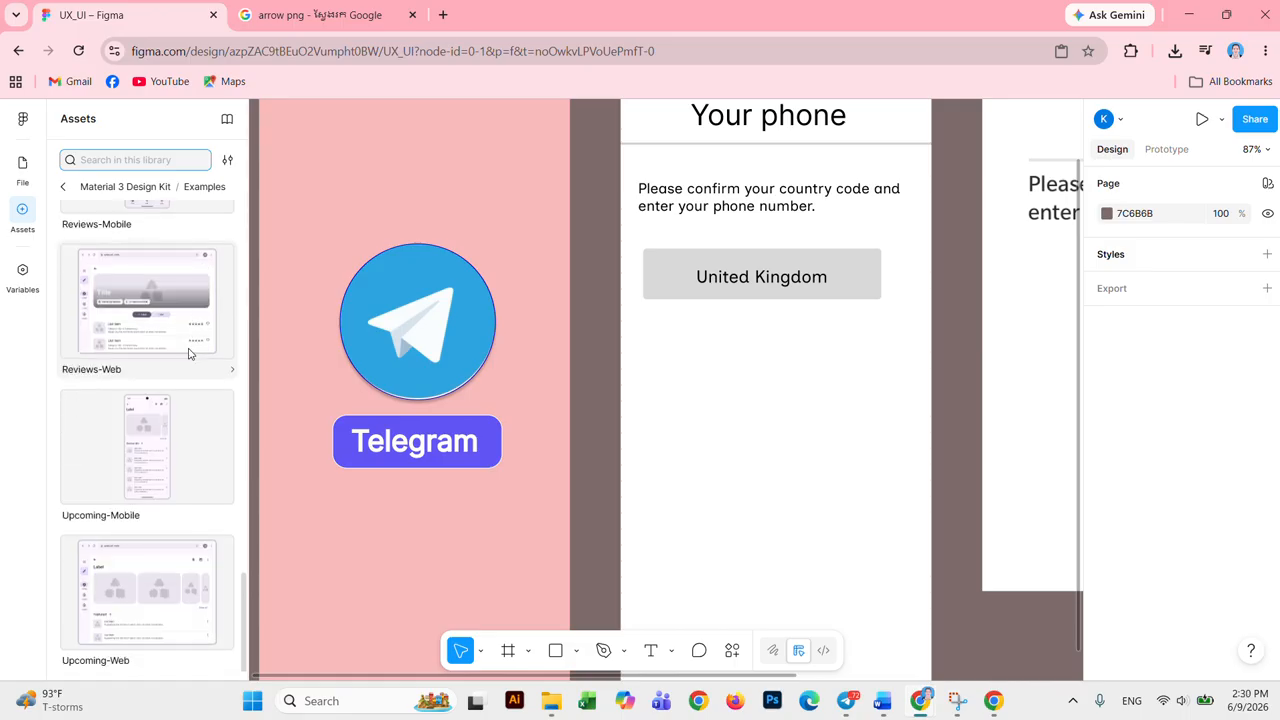
click(137, 167)
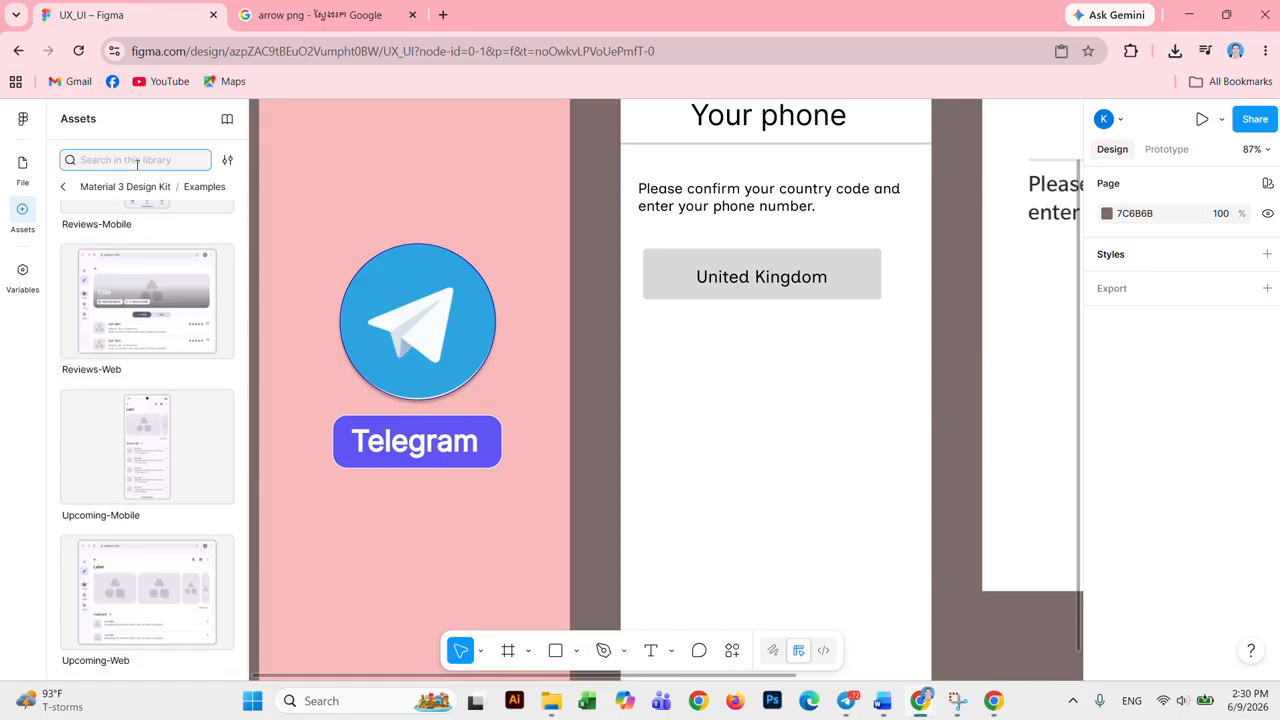
Step: Search 'ar' and insert a 24×24 keyboard_arrow_up instance below the United Kingdom box
text(ar)
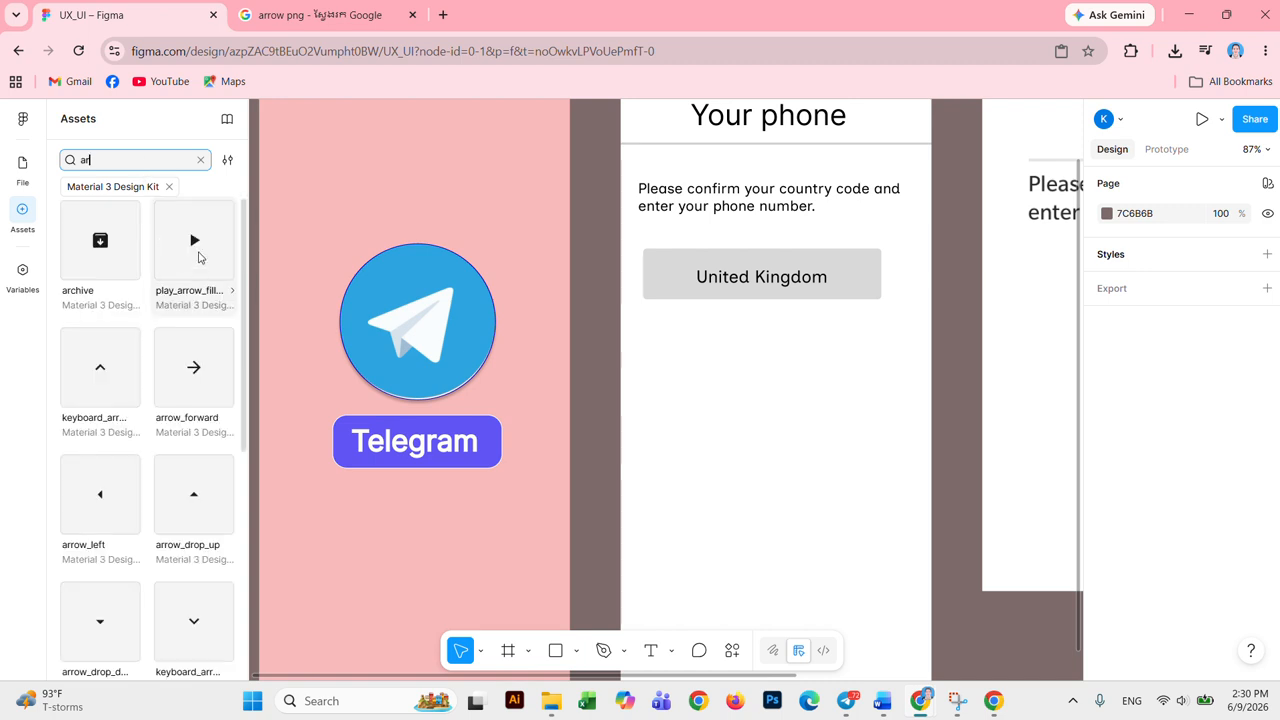
click(122, 370)
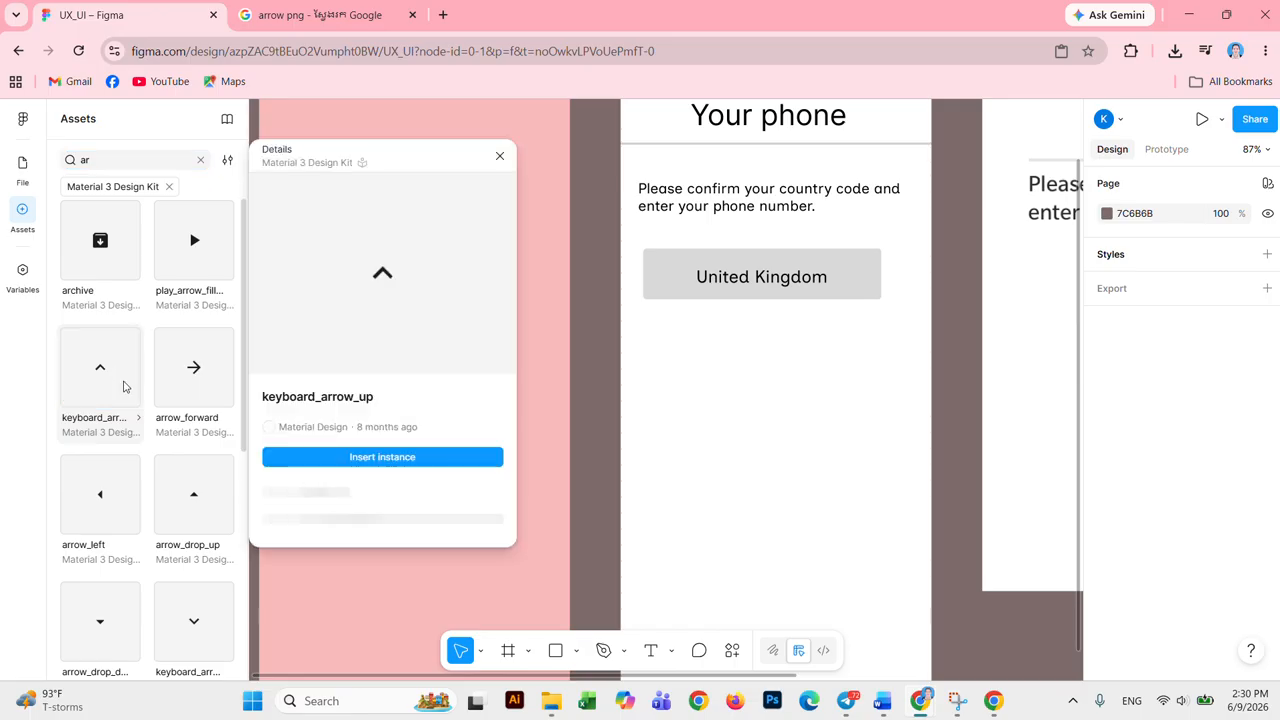
right_click(364, 315)
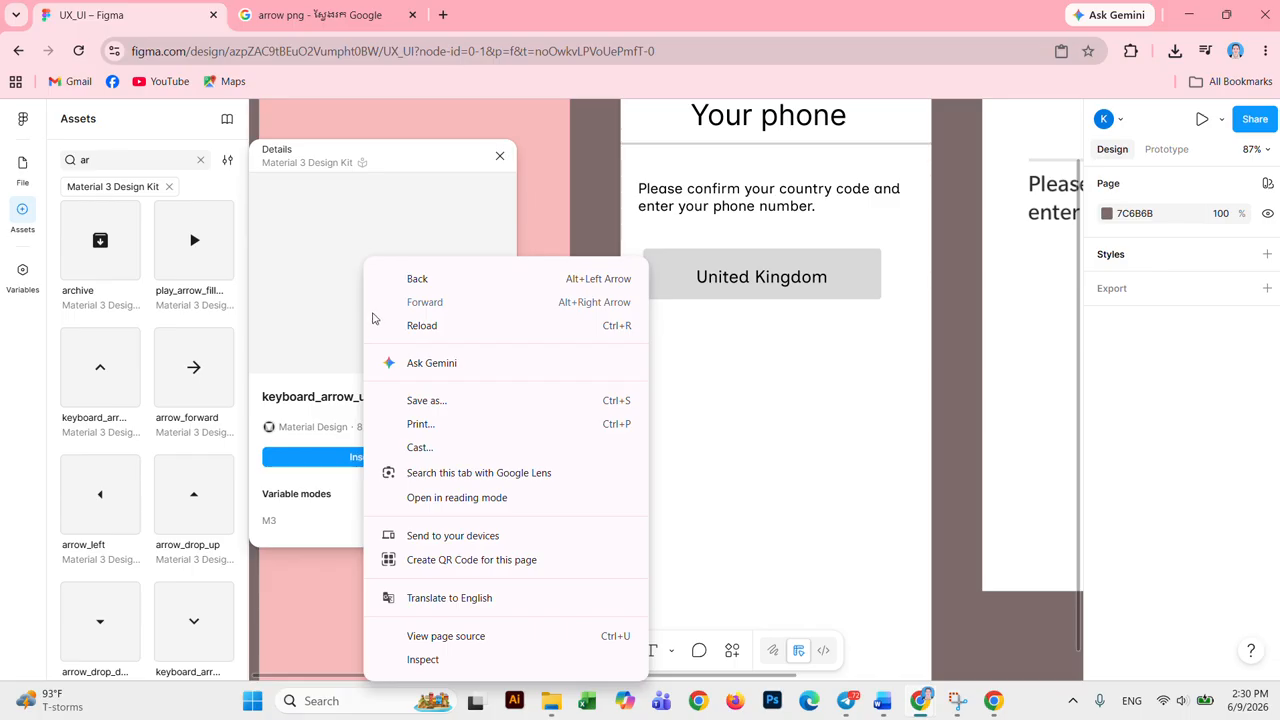
click(345, 320)
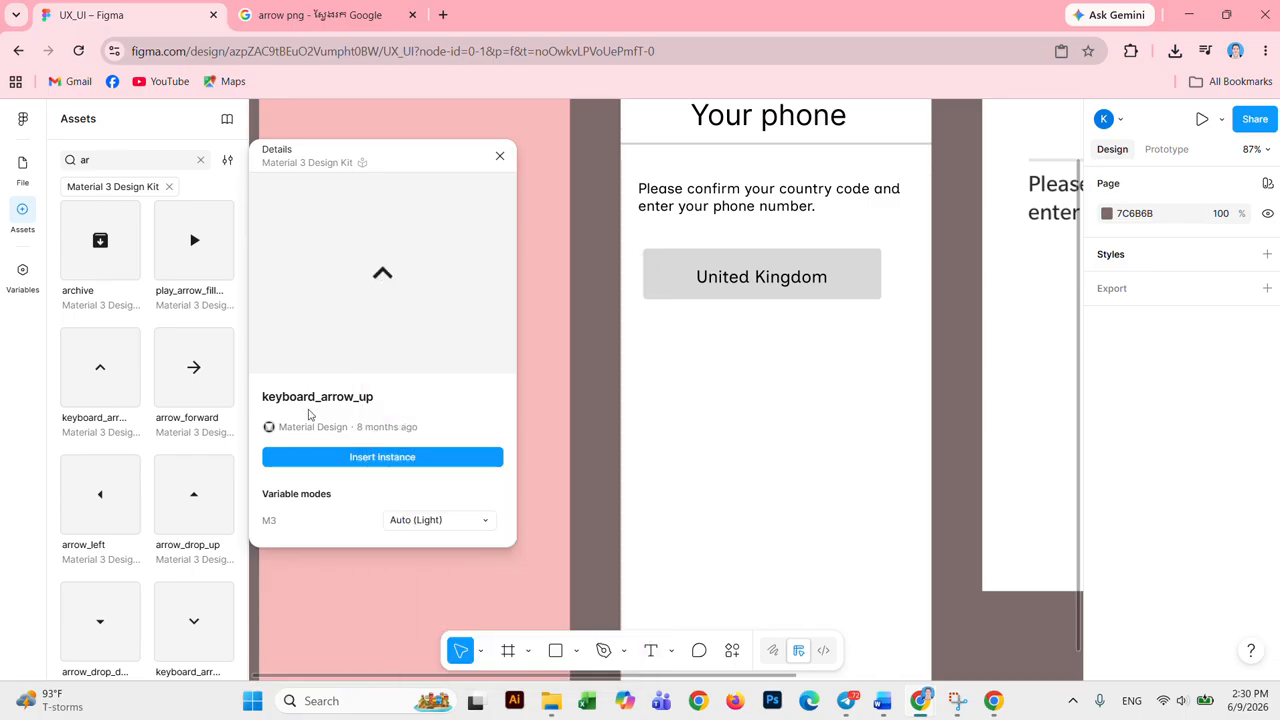
click(364, 461)
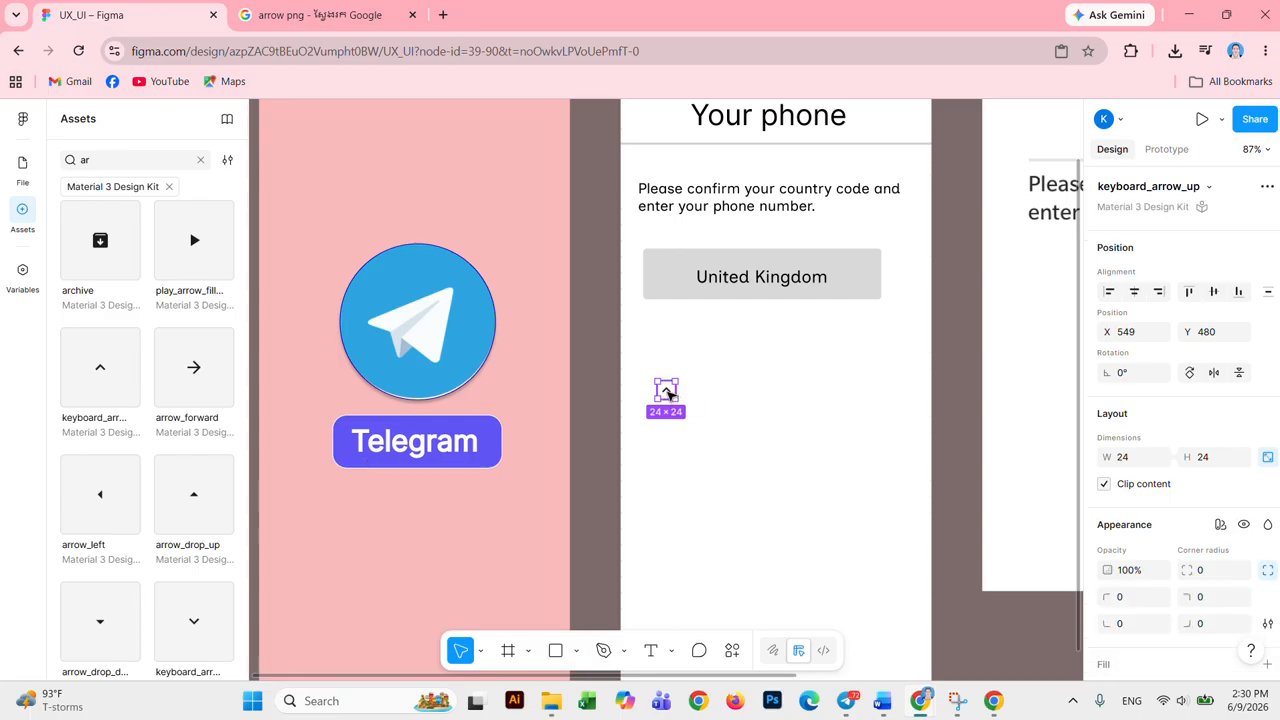
Step: Place the arrow at the United Kingdom field's right end, enlarged to about 43×43 and coloured M3/sys/light/outline
drag(668, 394, 812, 314)
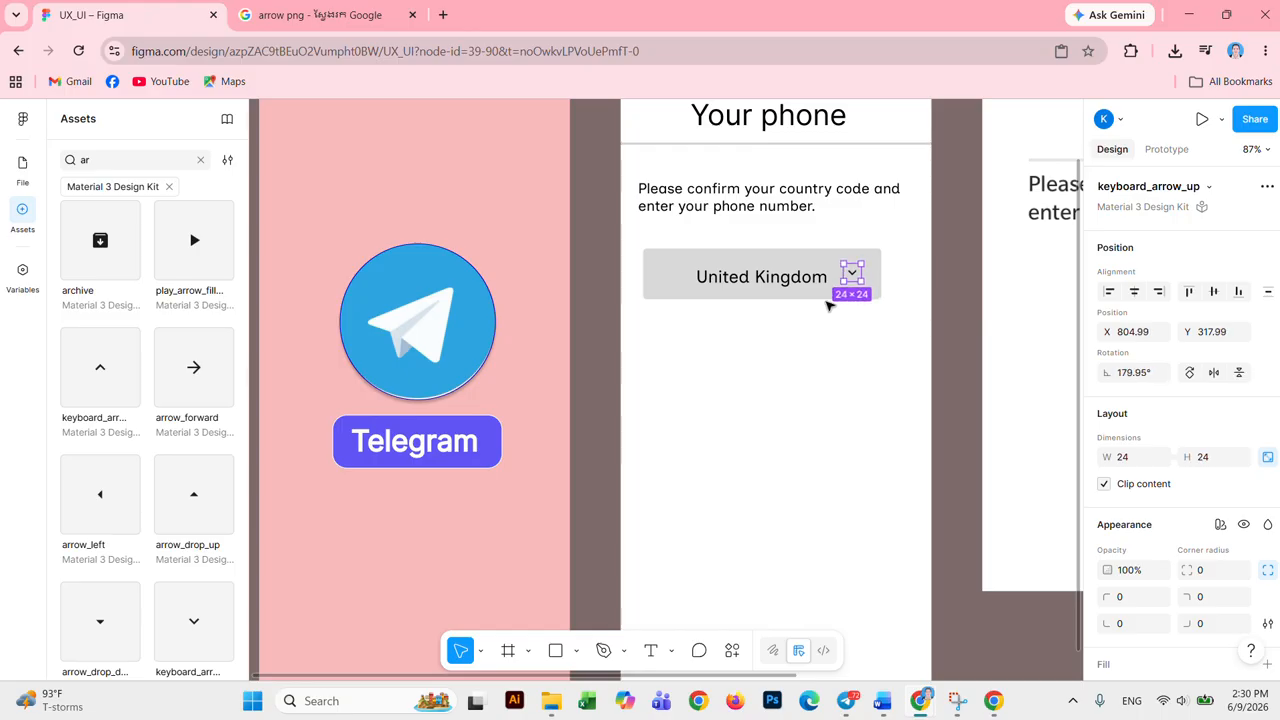
mouse_move(862, 262)
mouse_down()
mouse_move(880, 248)
mouse_move(867, 284)
mouse_up()
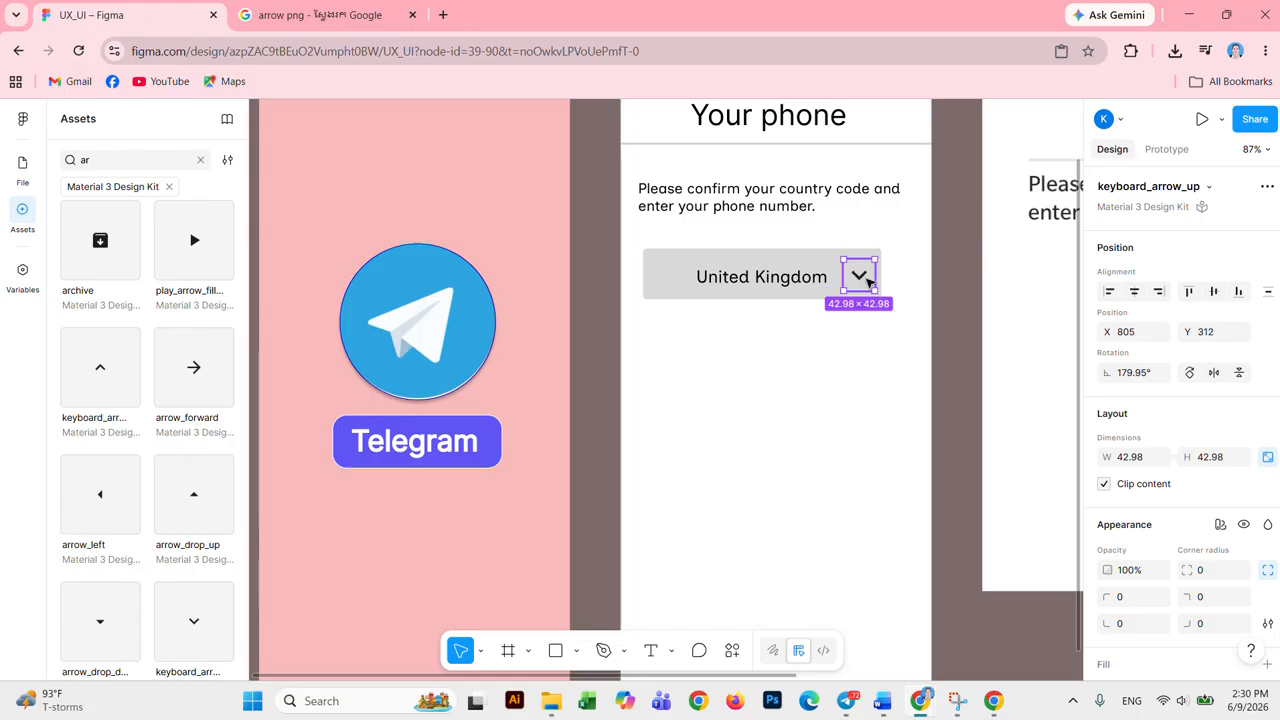
scroll(1124, 541, down, 5)
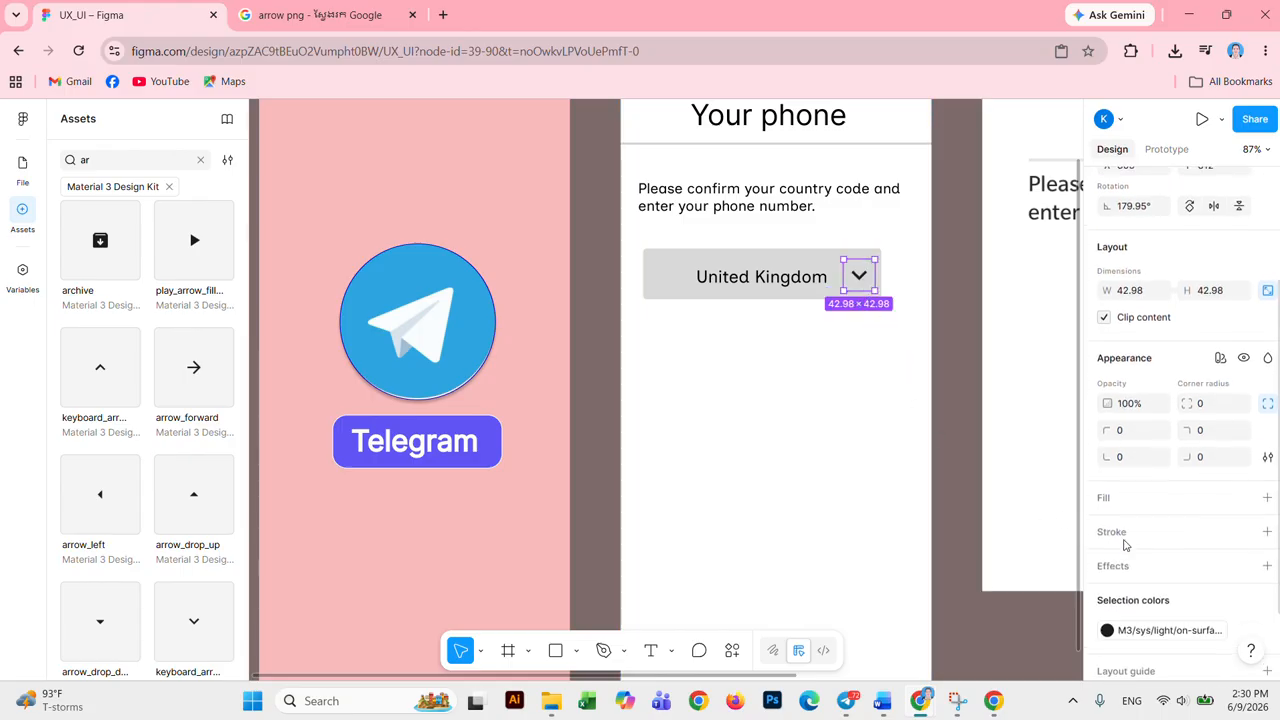
click(1108, 546)
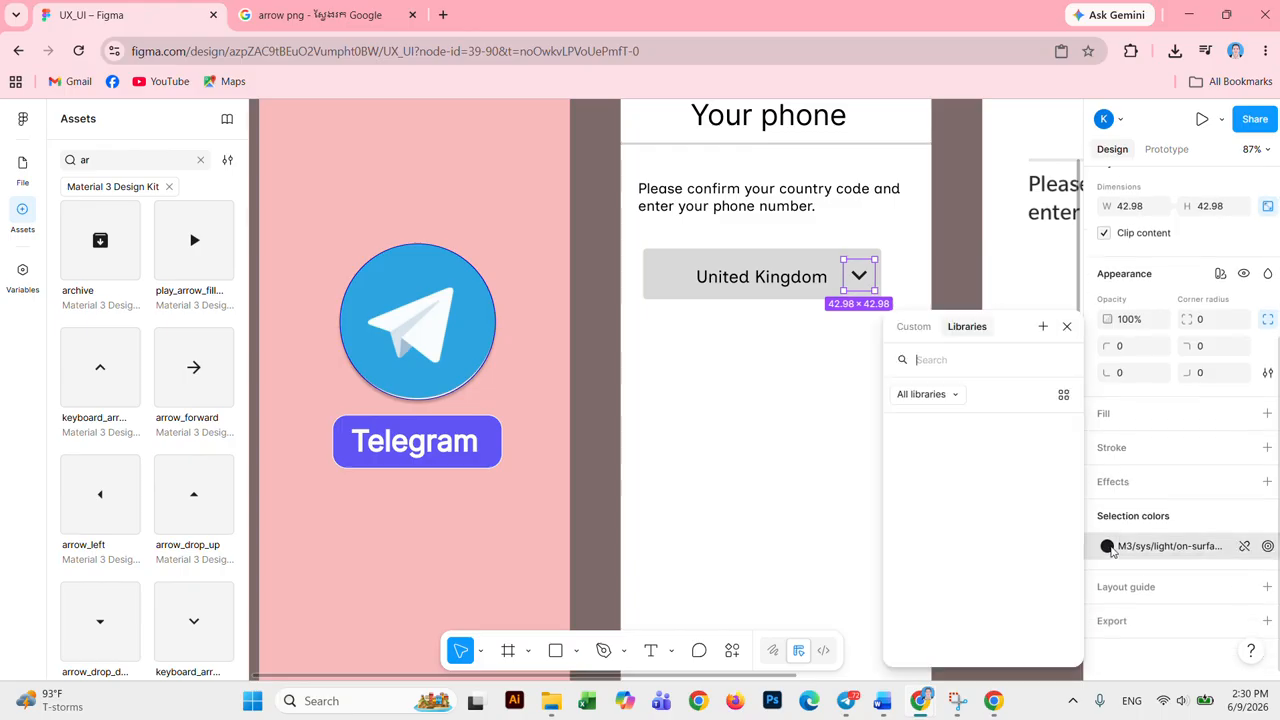
click(916, 441)
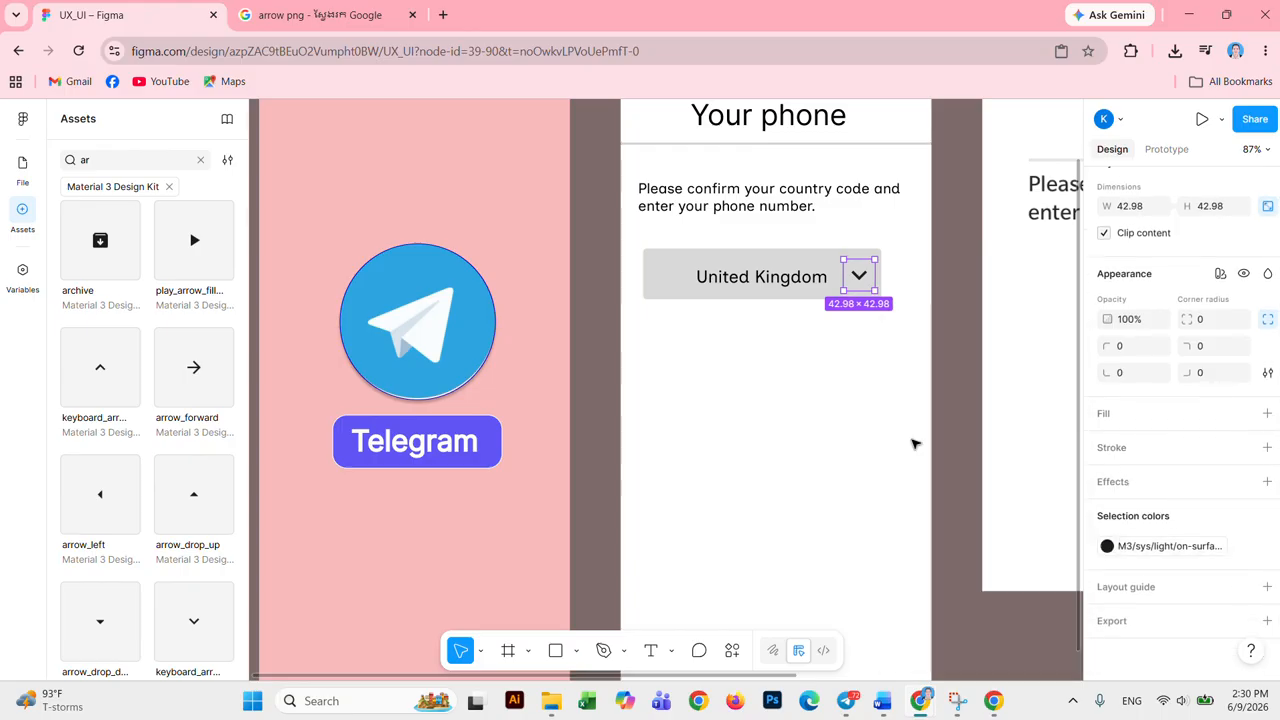
click(851, 427)
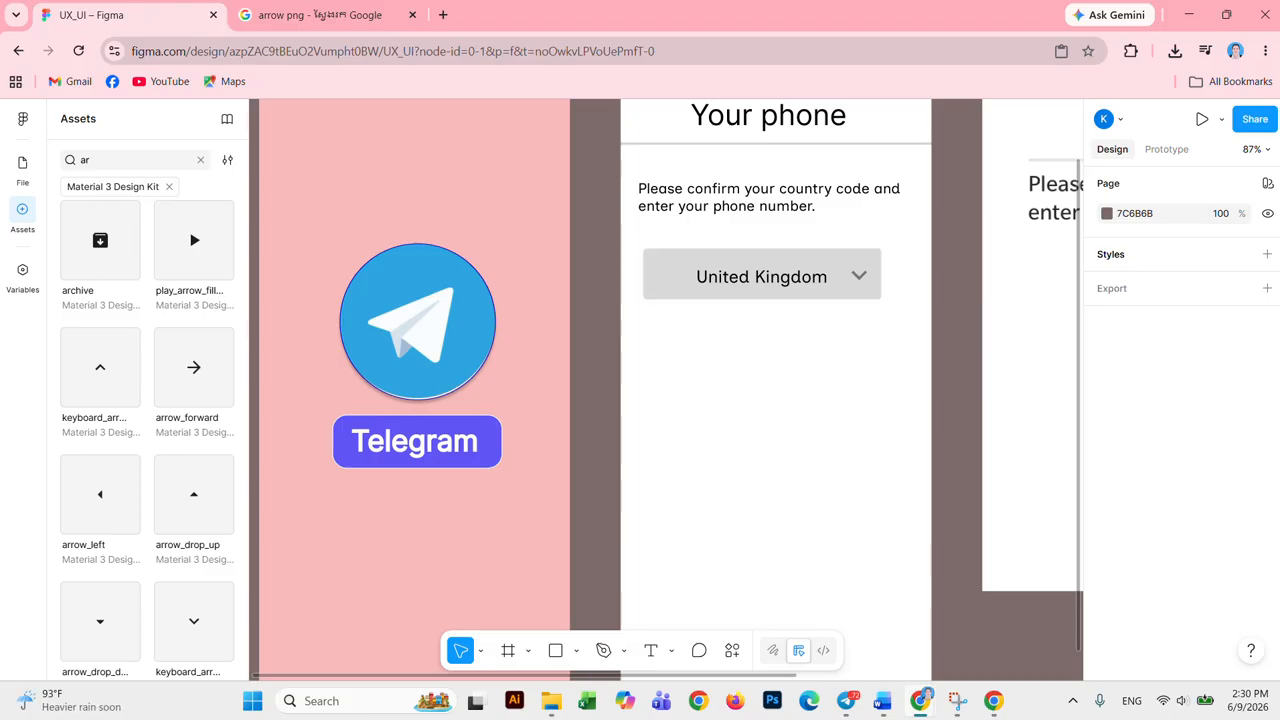
Step: Pan and zoom out to 70% so both the reference phone screen and the login frame show
mouse_move(882, 710)
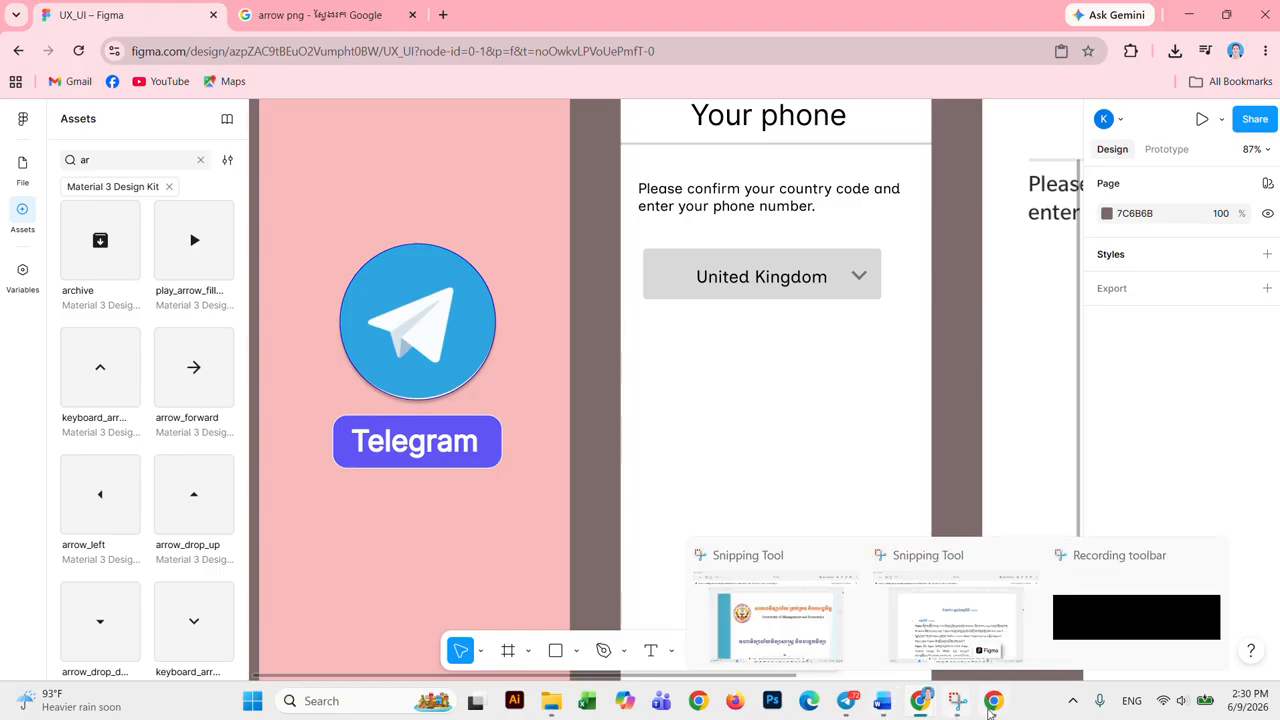
mouse_move(1005, 712)
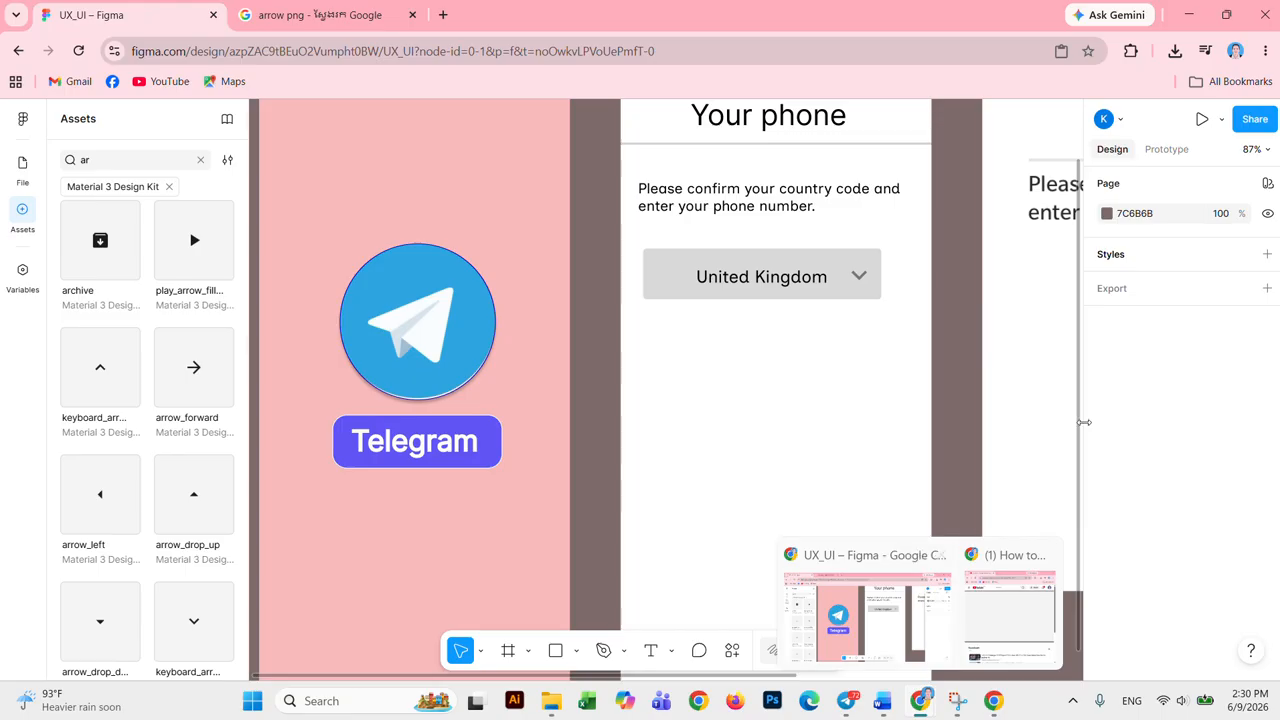
drag(1008, 472, 600, 366)
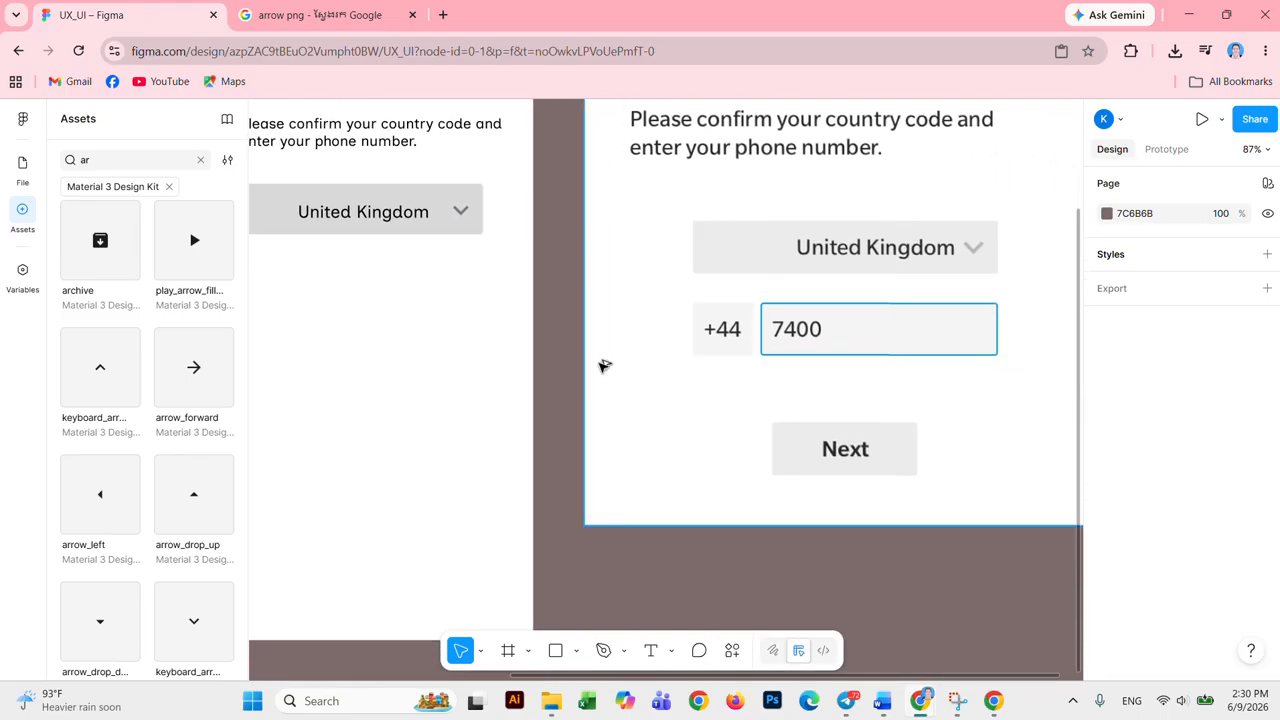
scroll(618, 367, down, 3)
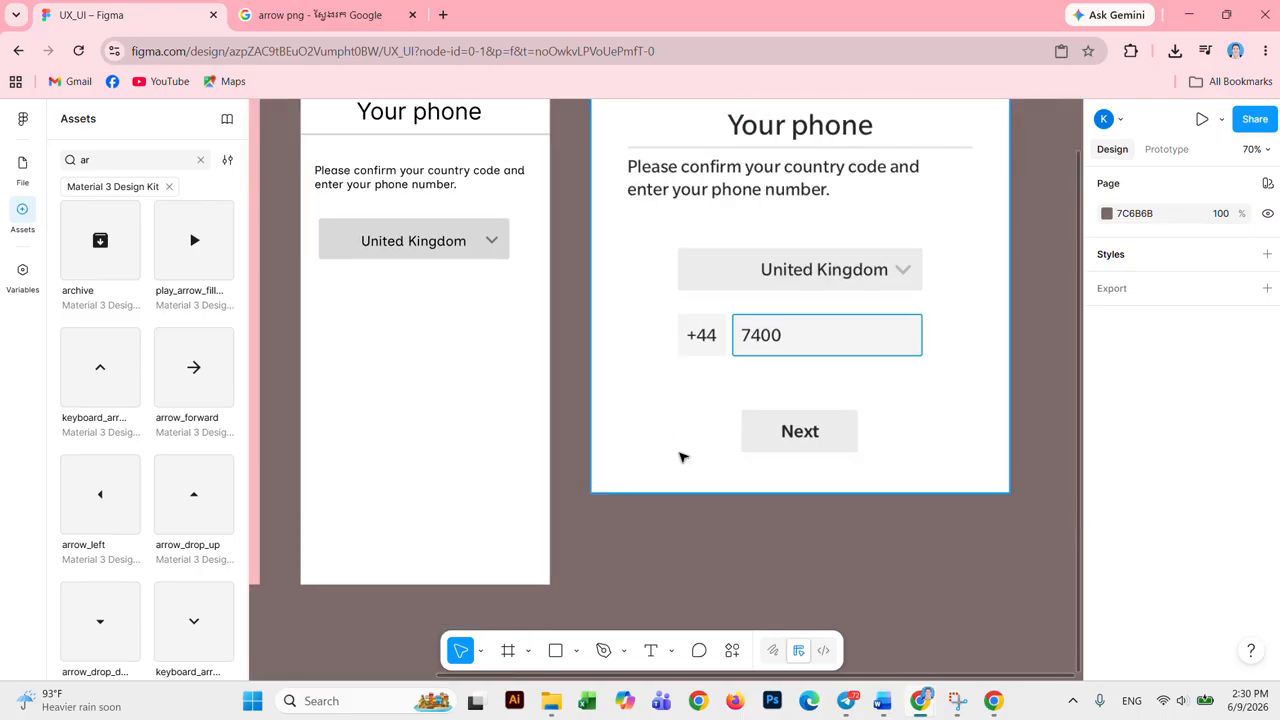
drag(476, 419, 619, 417)
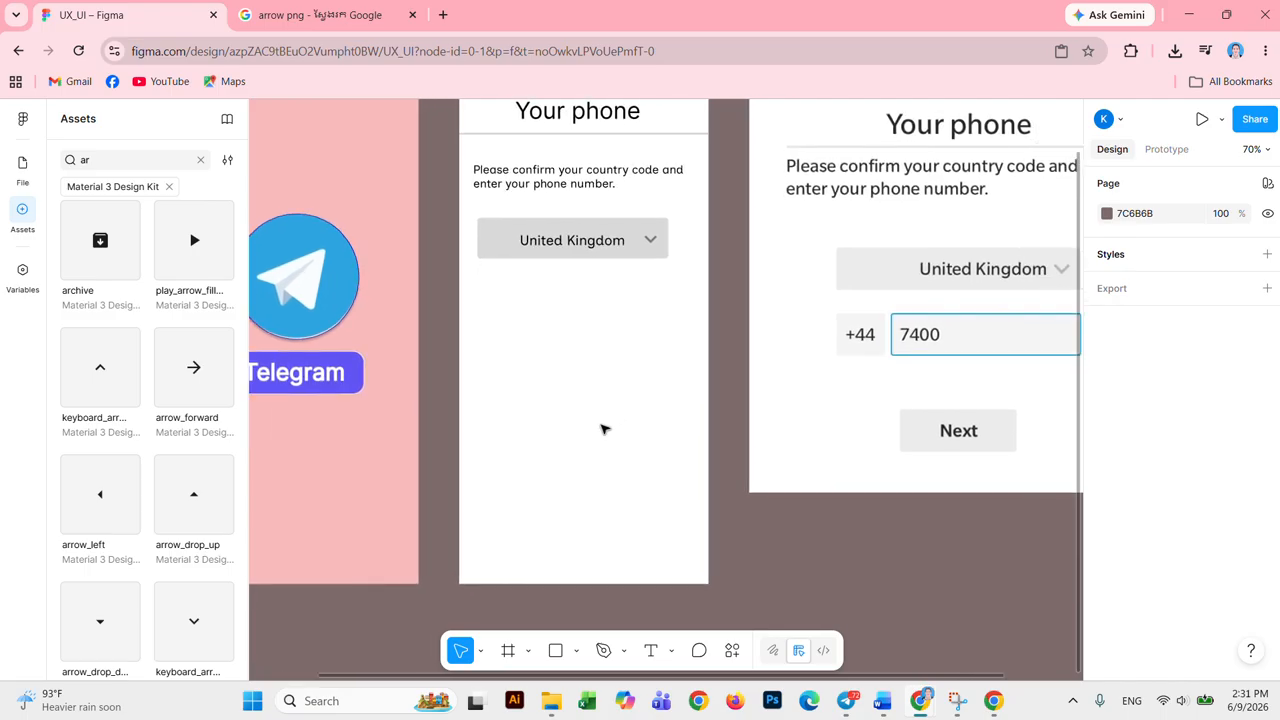
Step: Draw a grey box under the United Kingdom field and put a '+44' label on it
click(555, 650)
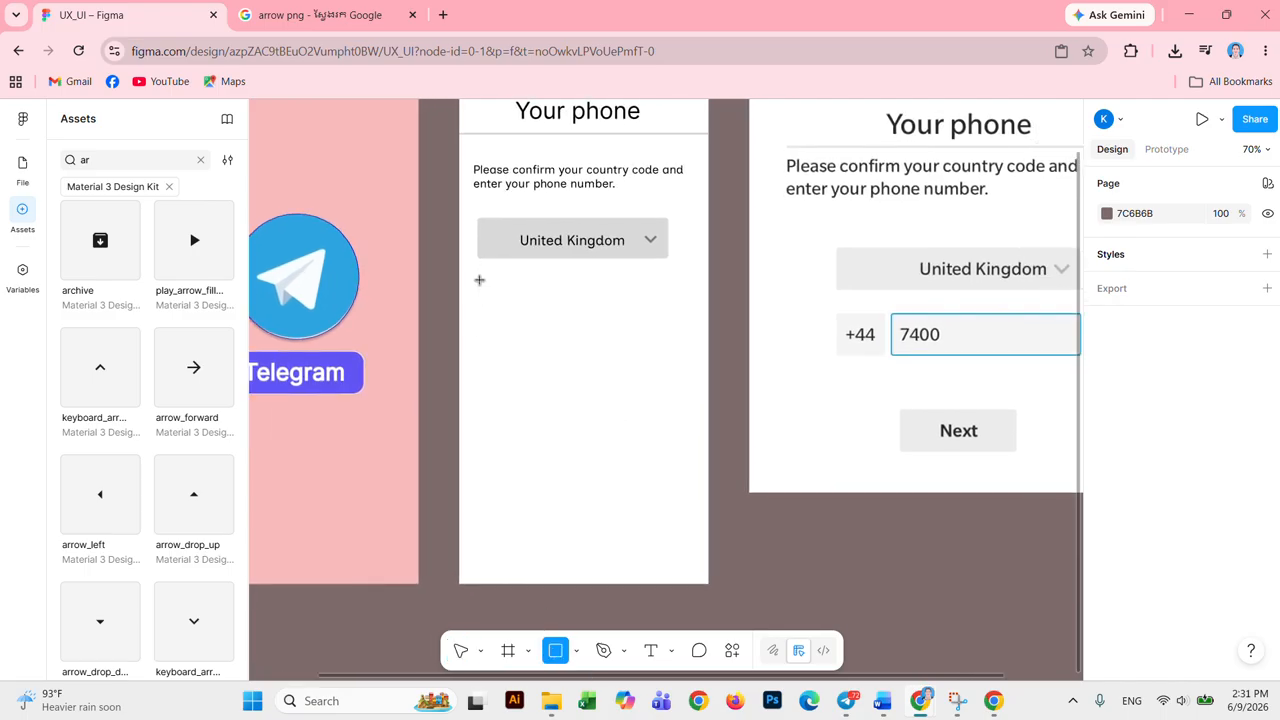
drag(477, 283, 530, 324)
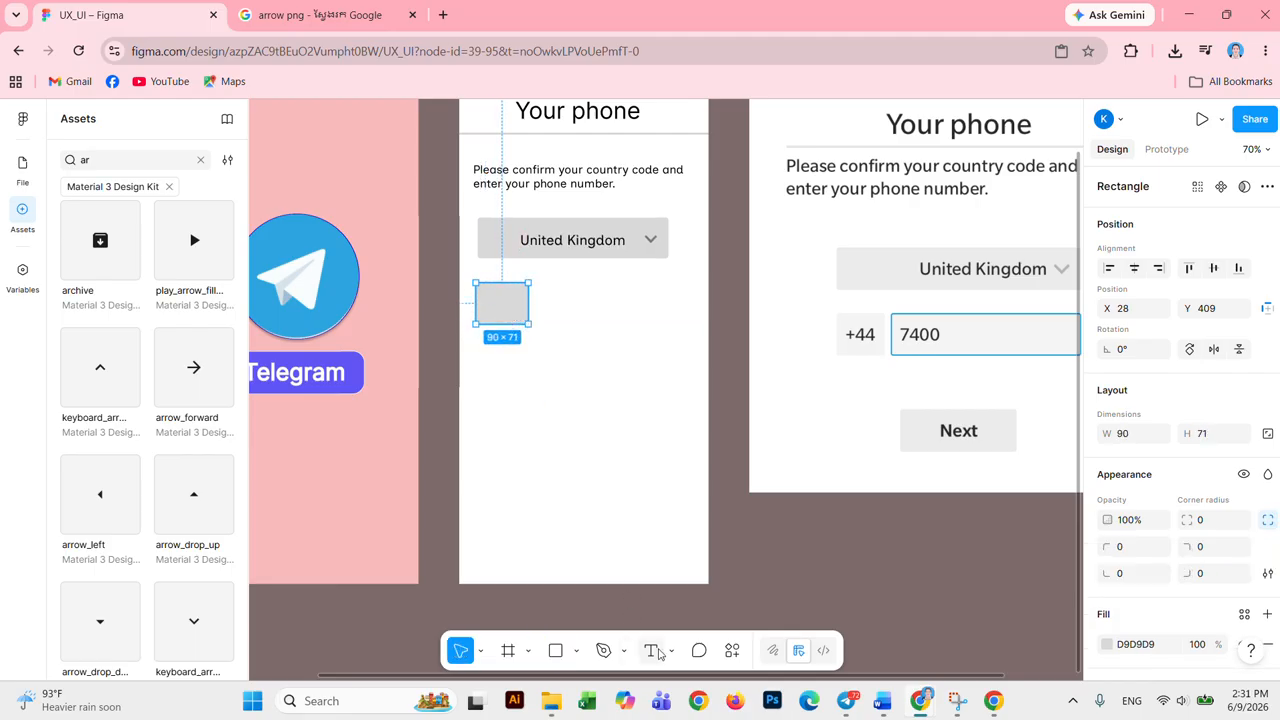
click(651, 651)
click(493, 305)
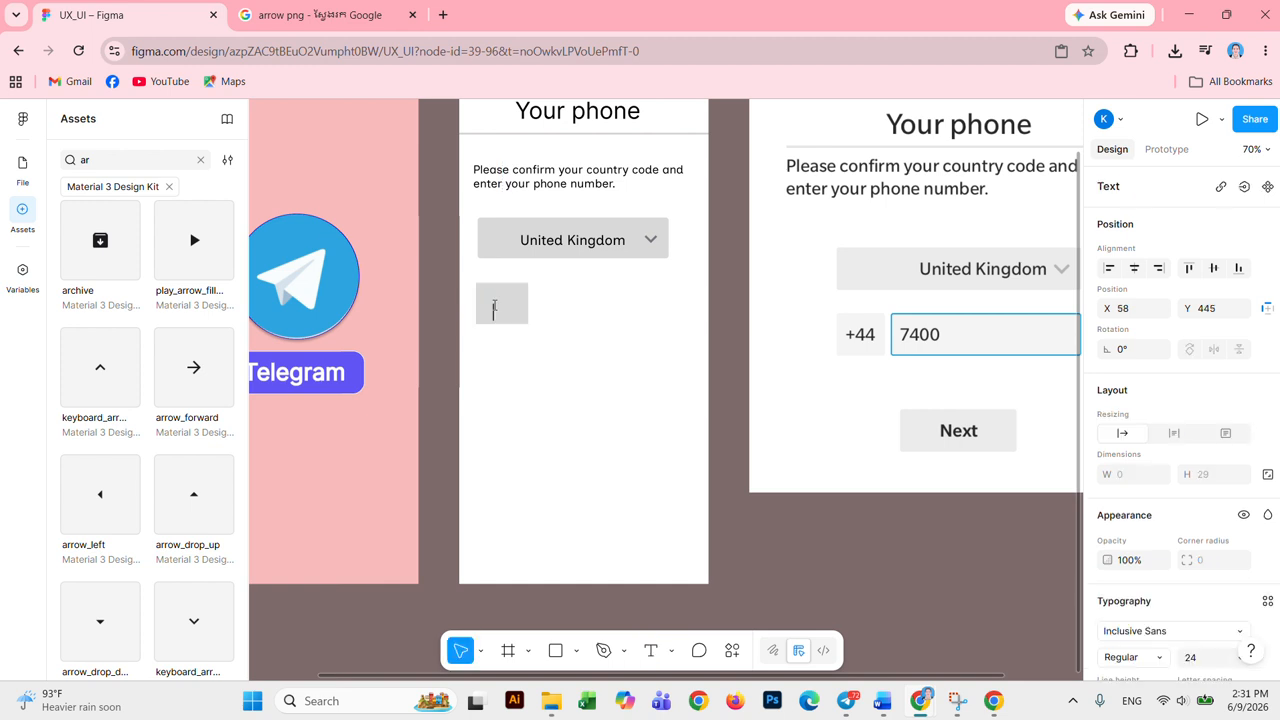
text(+)
text($$)
key(BackSpace)
key(BackSpace)
text(4)
key(Escape)
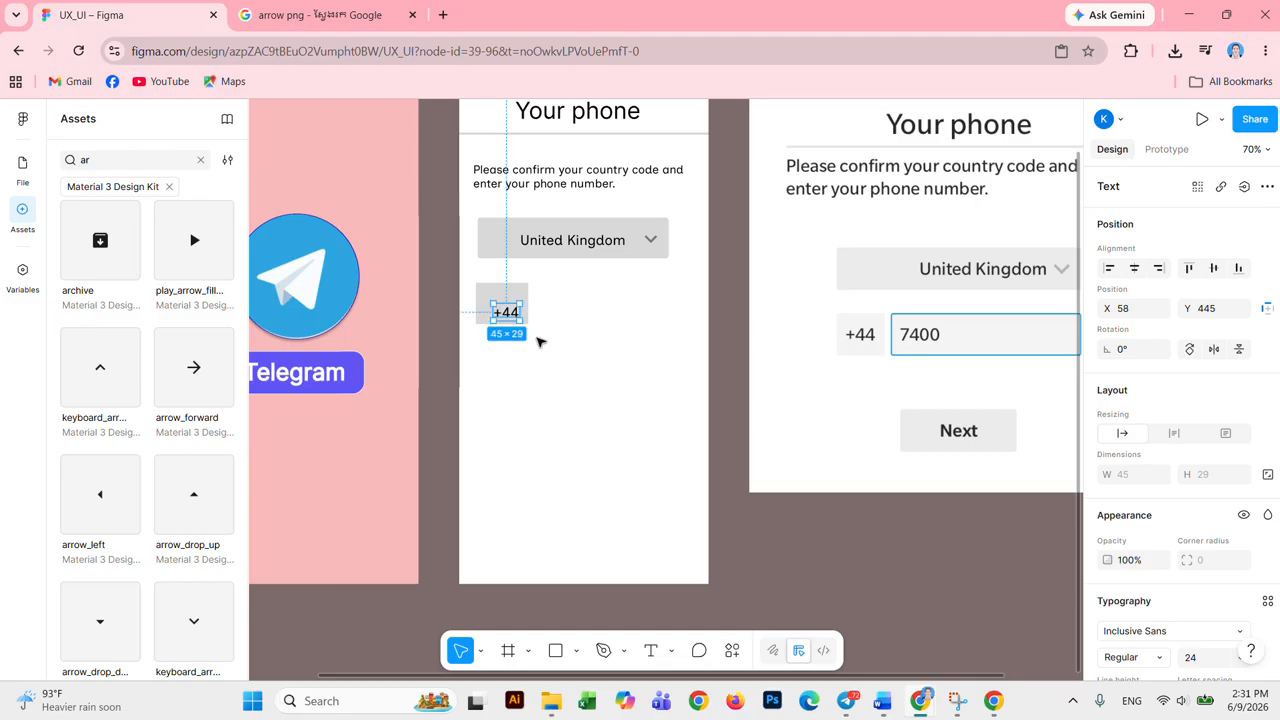
drag(507, 311, 498, 303)
Step: Give the grey +44 box a corner radius of 10 and resize the +44 text box to fit
click(524, 317)
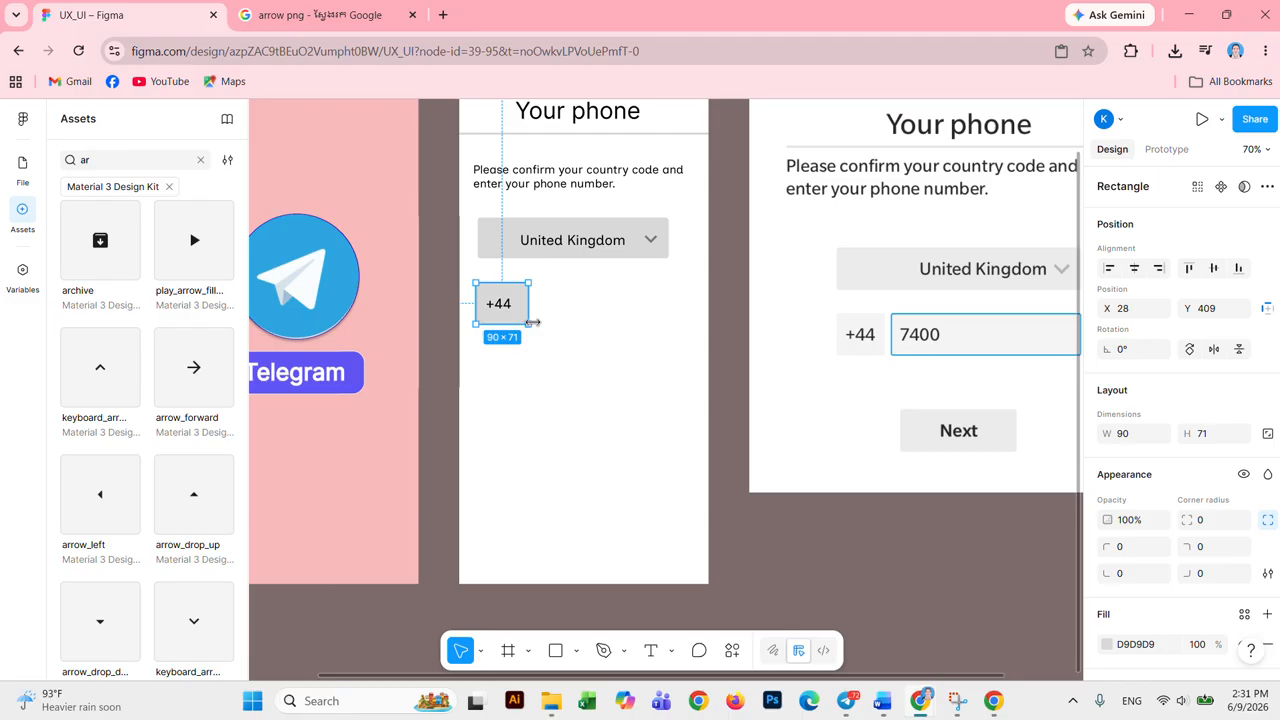
click(1220, 526)
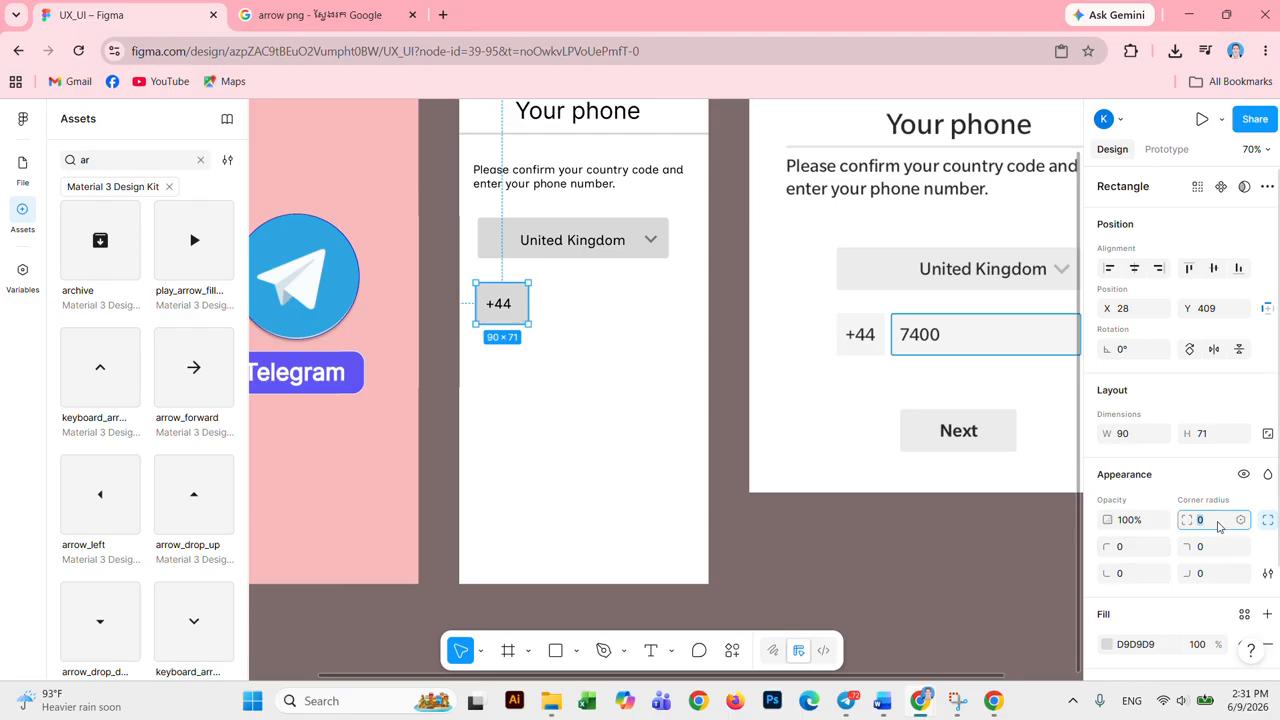
key(Return)
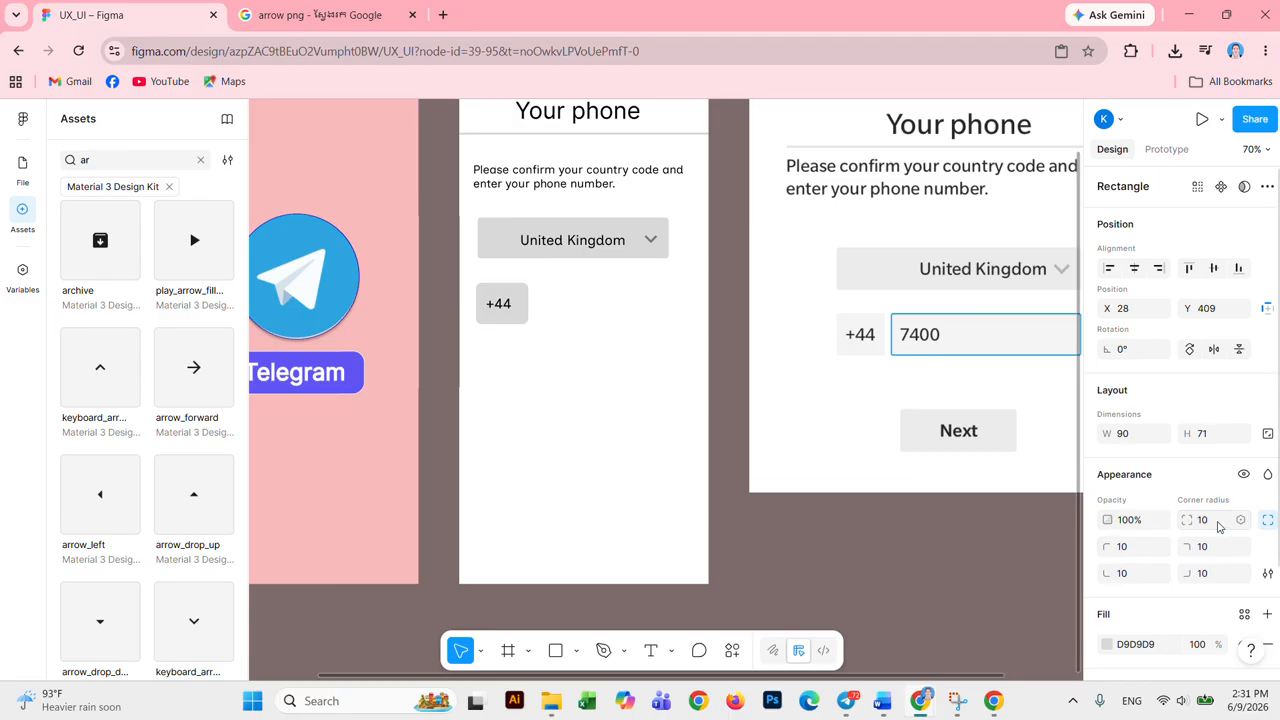
click(507, 309)
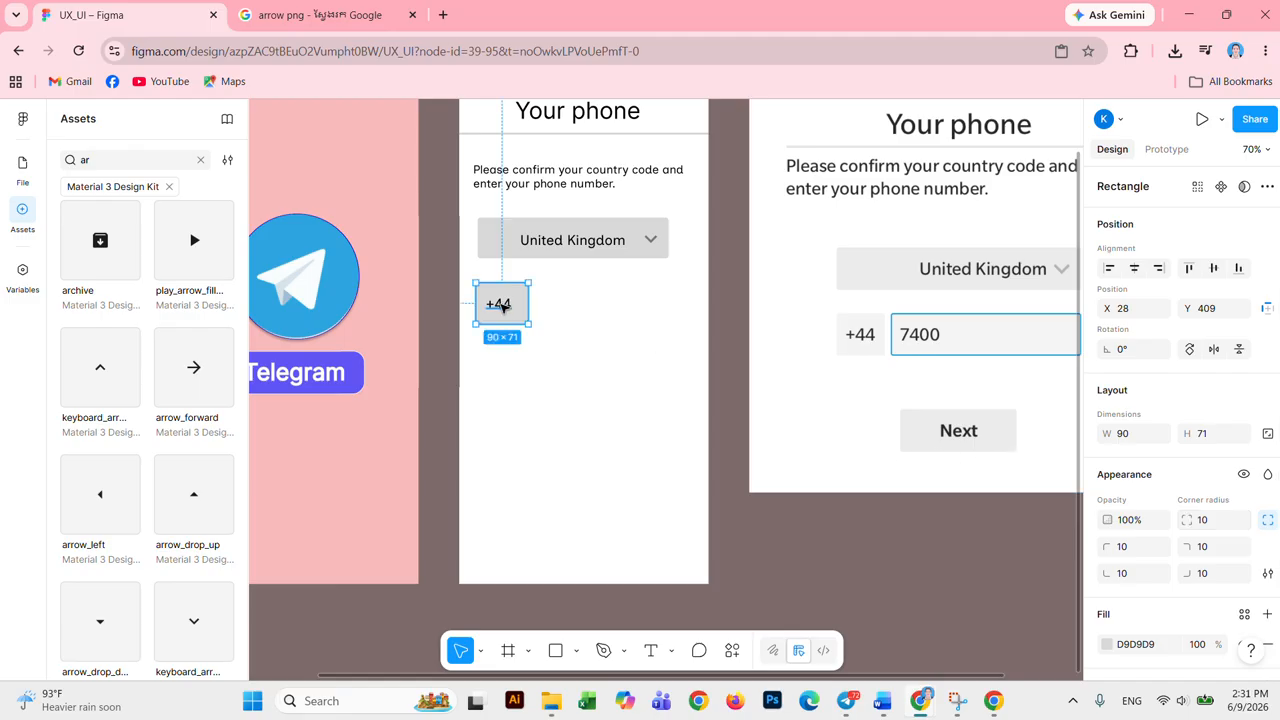
click(503, 306)
mouse_move(512, 311)
mouse_down()
mouse_move(528, 315)
mouse_move(515, 312)
mouse_up()
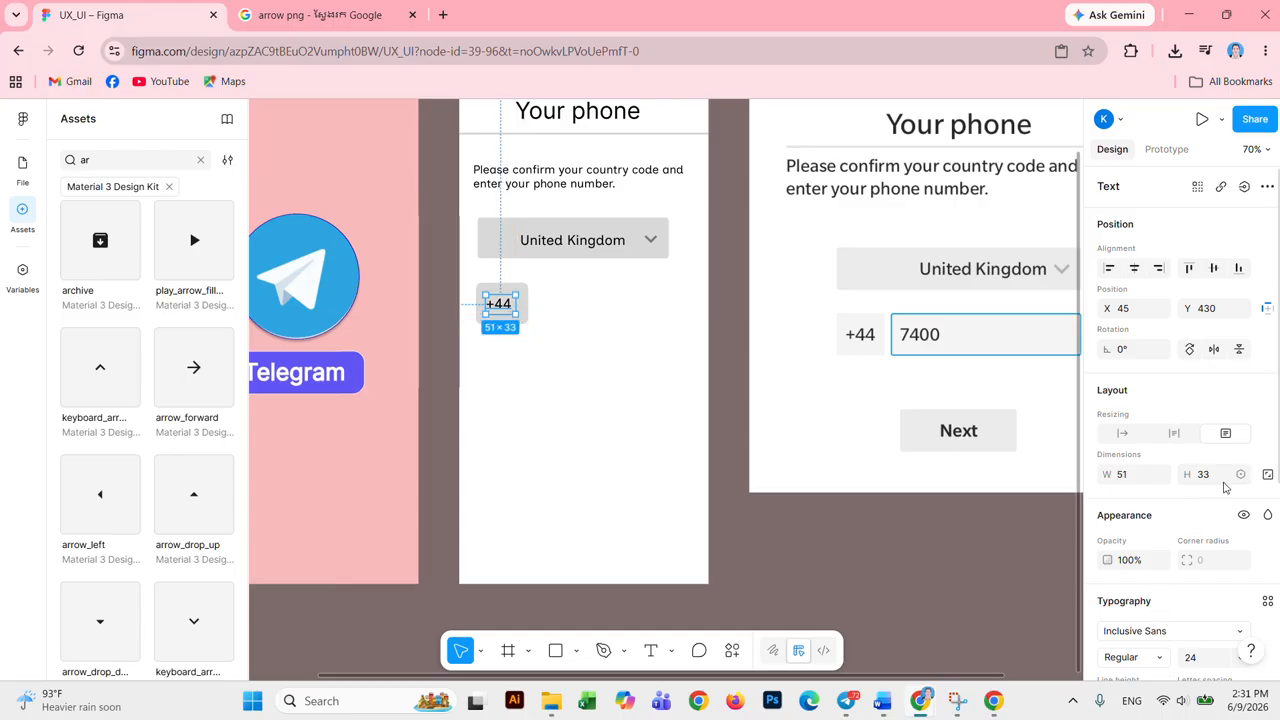
scroll(1229, 494, down, 2)
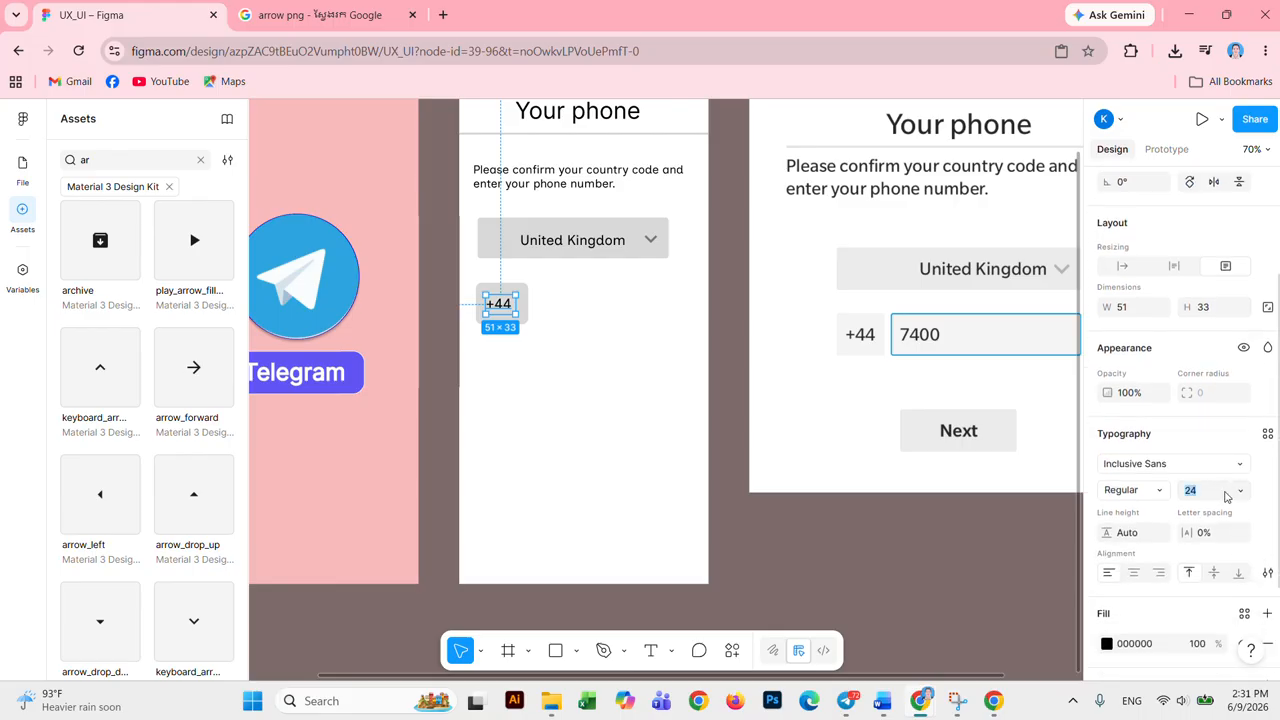
click(563, 363)
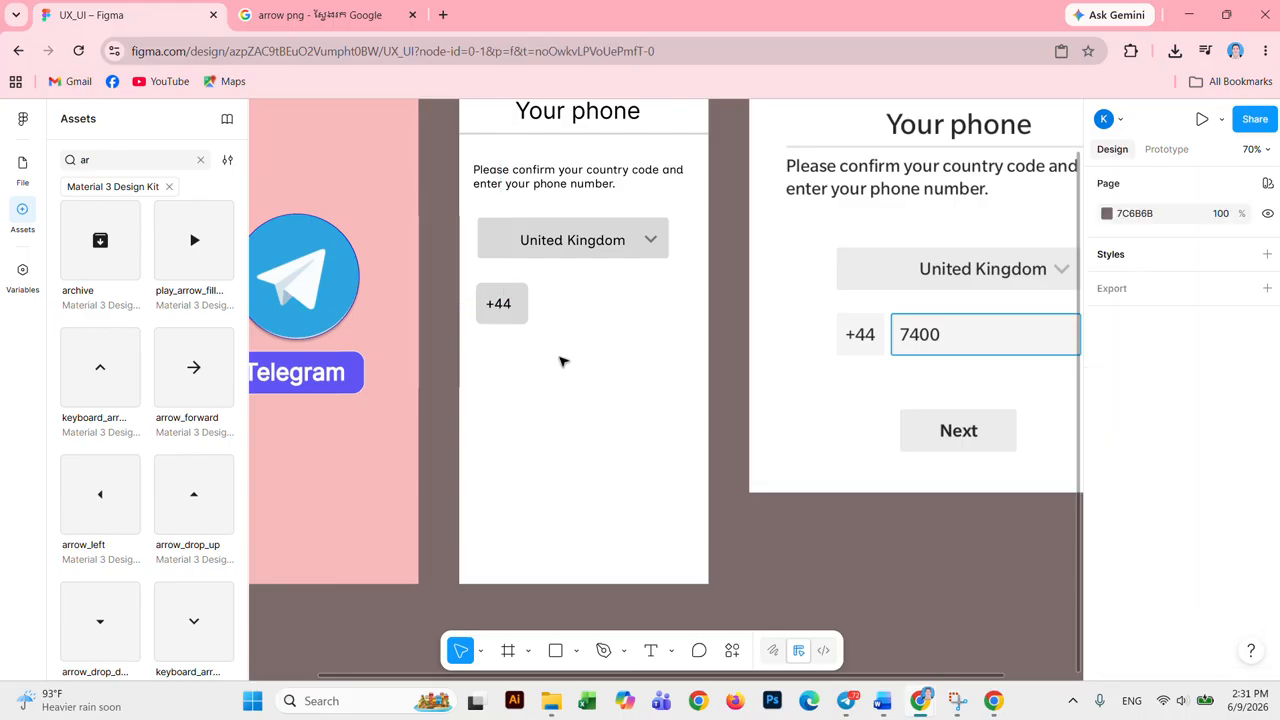
Step: Place a 231×62 copy of the grey box snug beside +44 and set it to 70% opacity
click(524, 314)
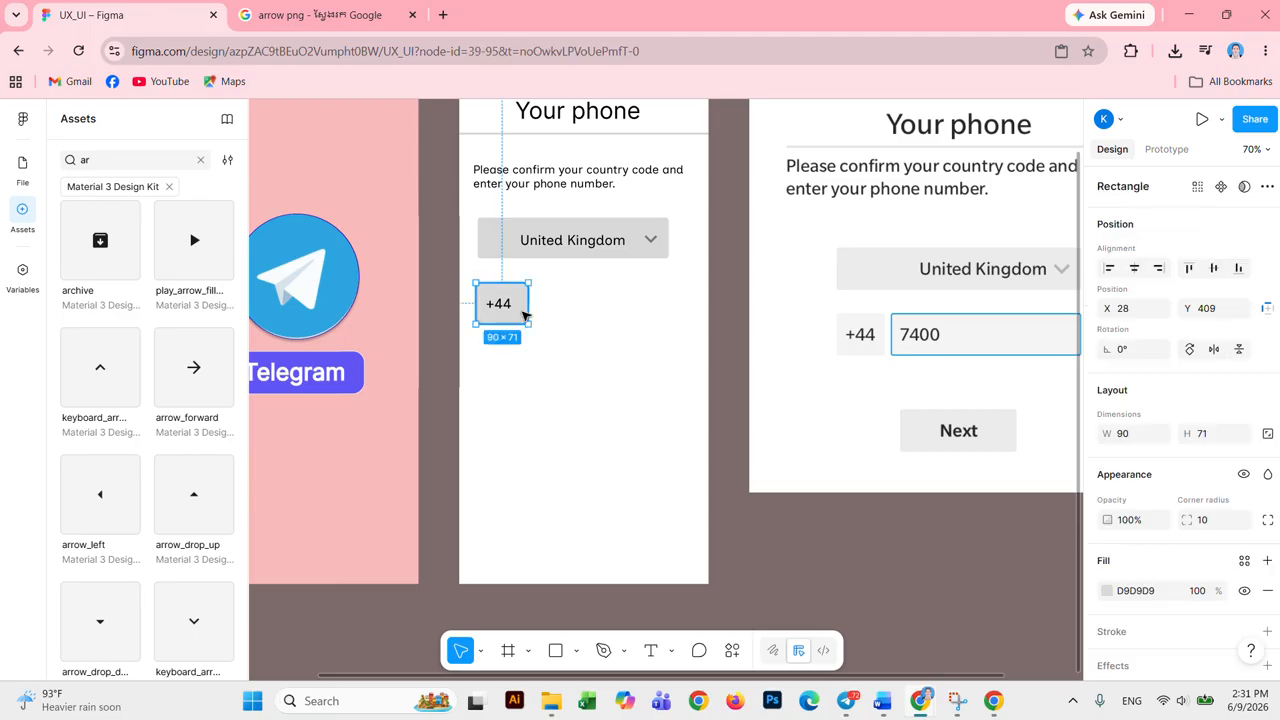
drag(524, 314, 702, 325)
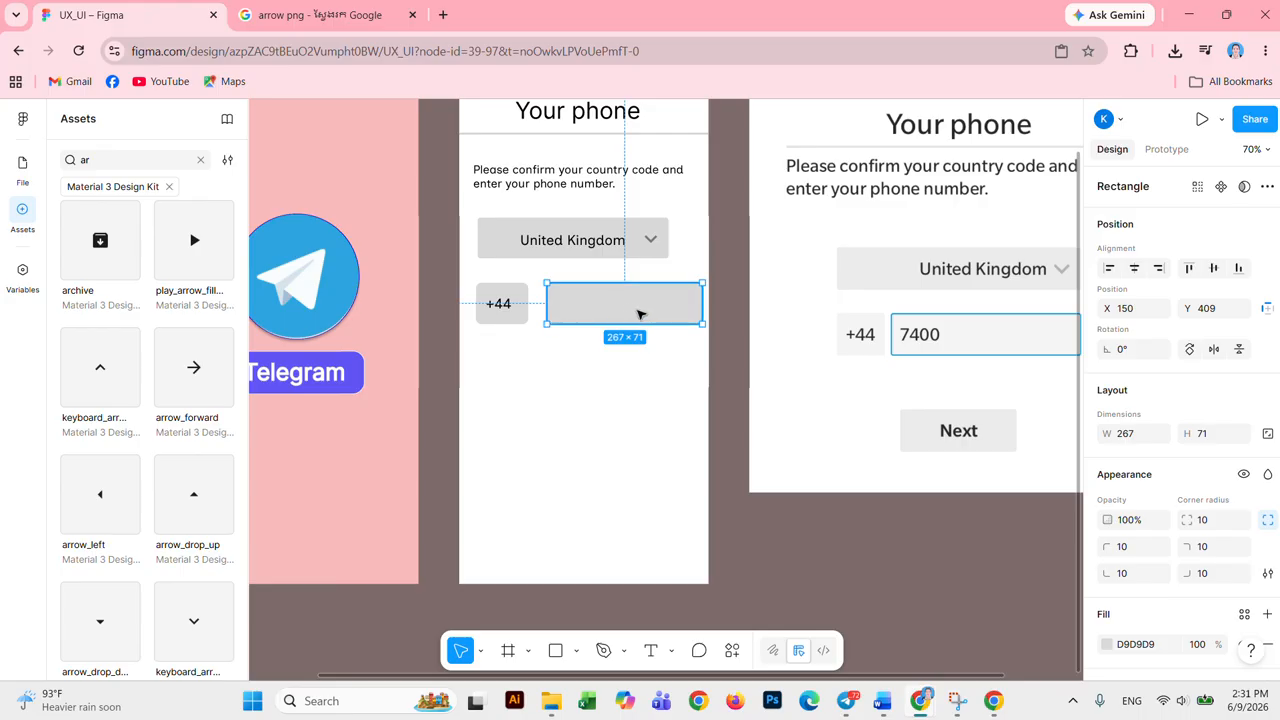
scroll(646, 318, down, 2)
scroll(650, 319, up, 2)
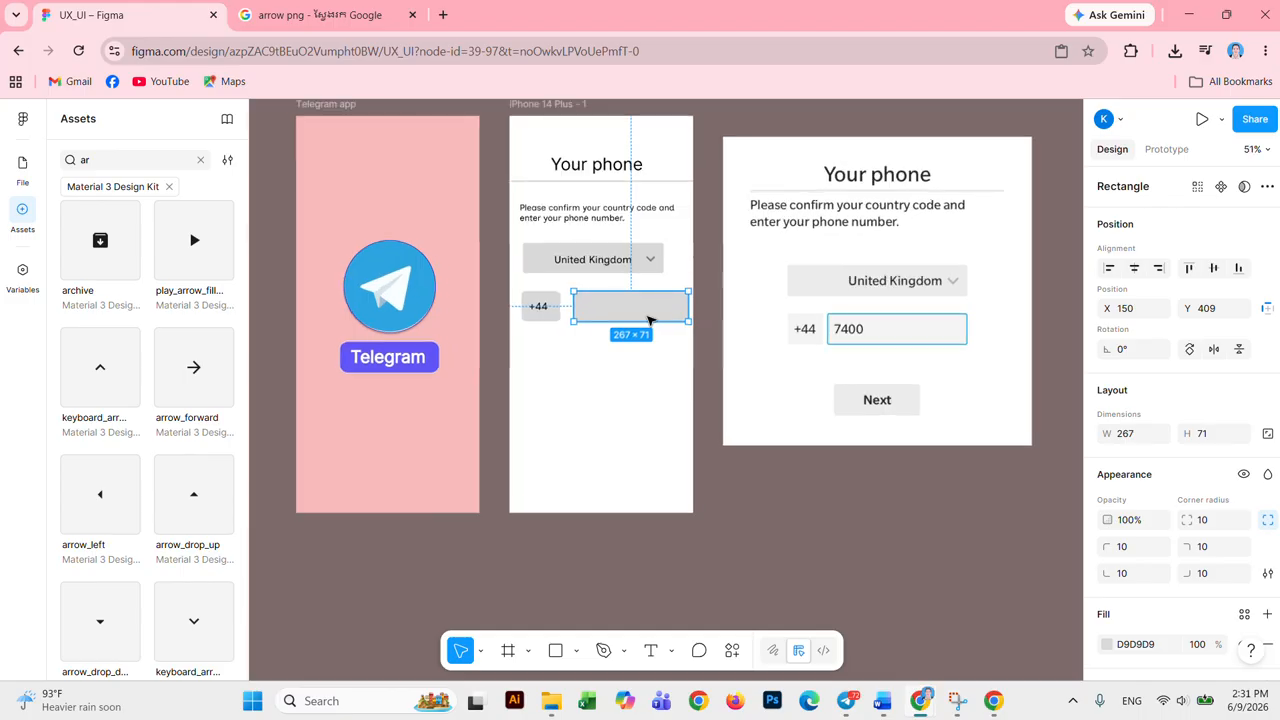
drag(644, 316, 668, 318)
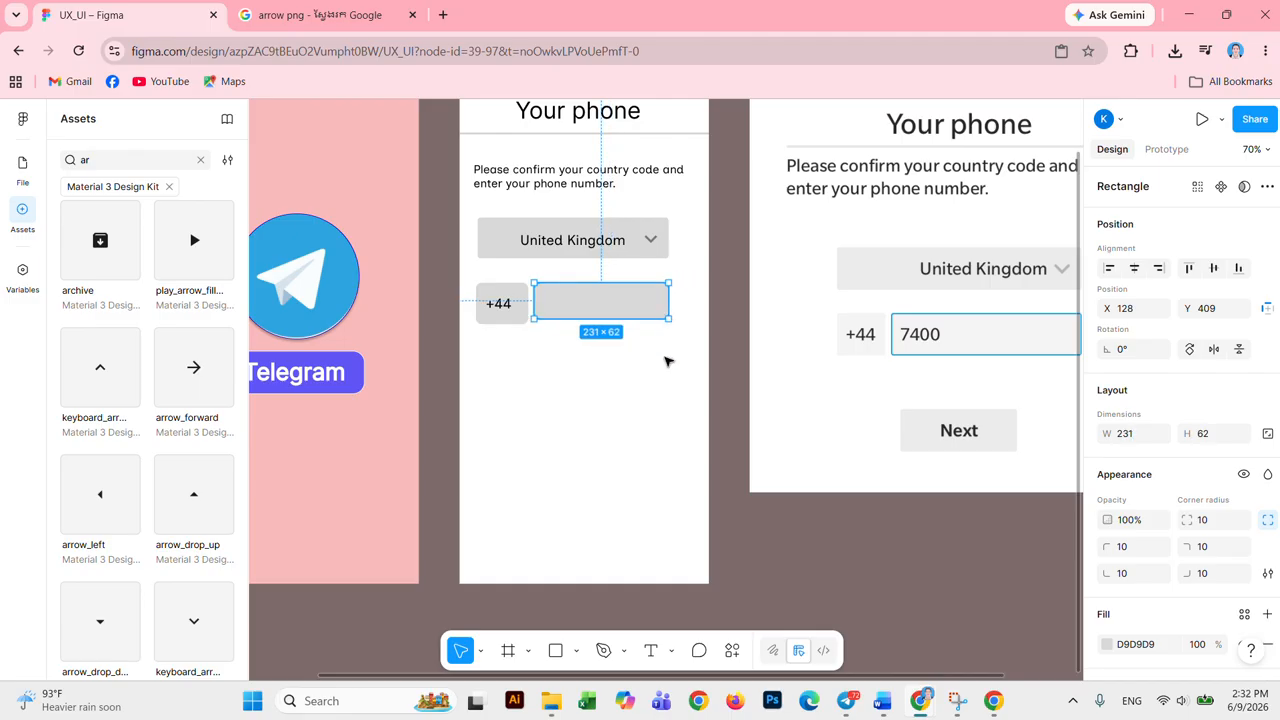
click(666, 360)
click(563, 310)
key(7)
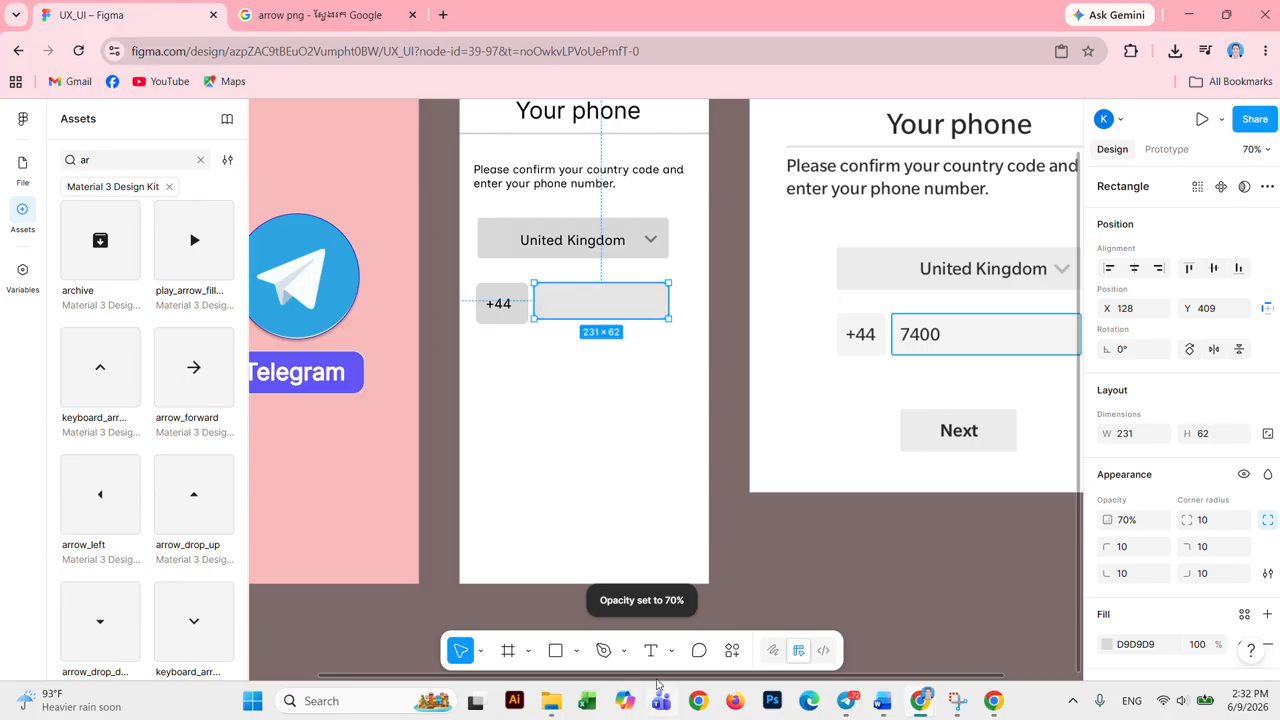
click(648, 651)
Step: Add a '7400' text layer onto the grey phone-number box
click(572, 311)
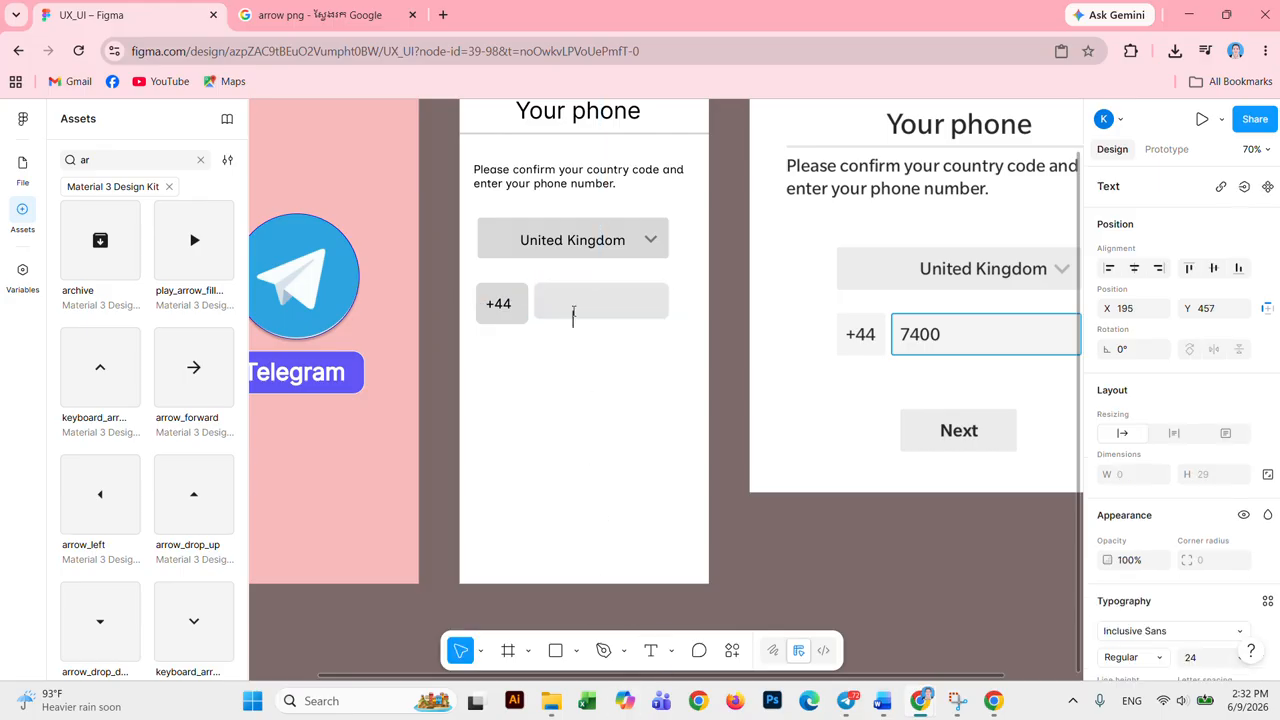
text(7400)
key(Escape)
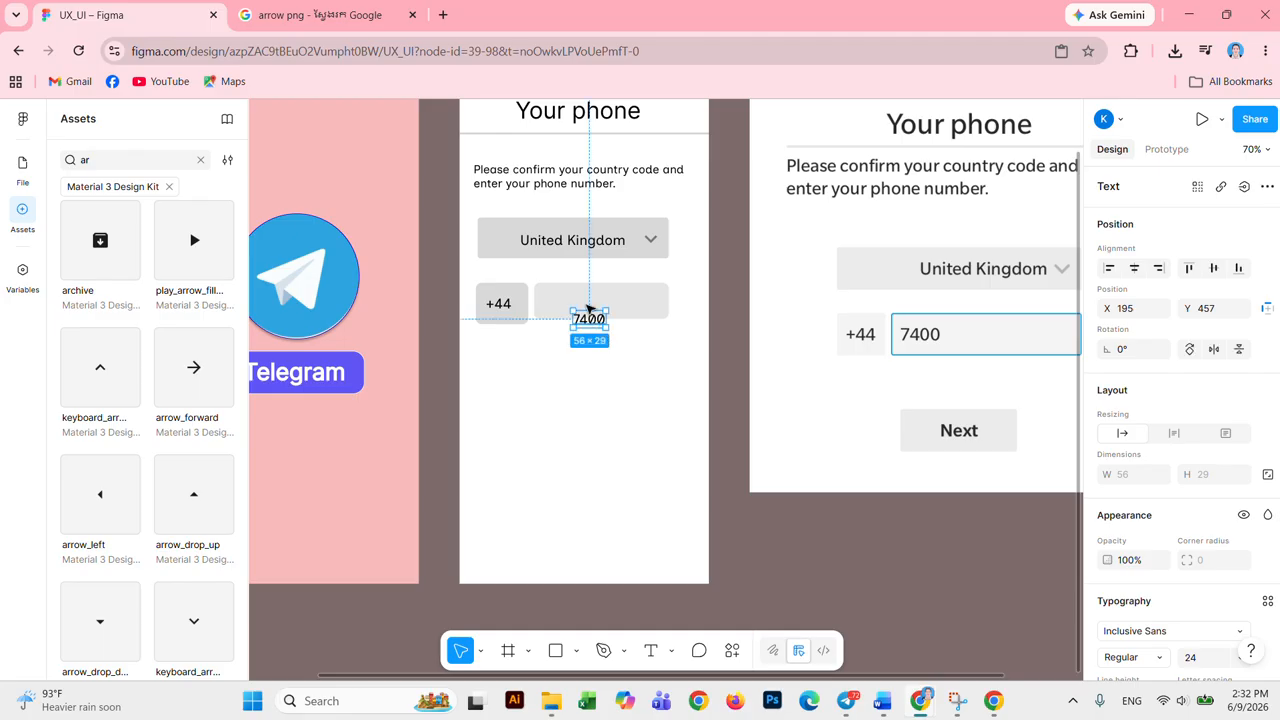
drag(592, 324, 587, 305)
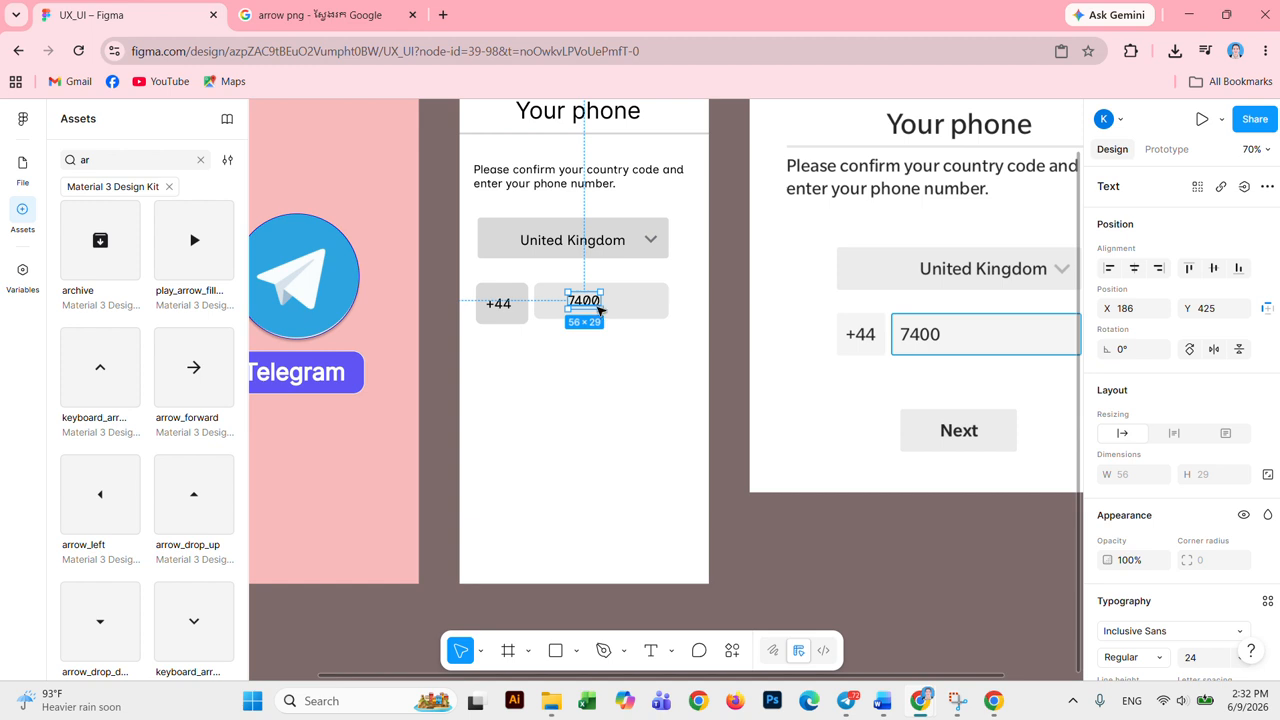
drag(587, 302, 584, 303)
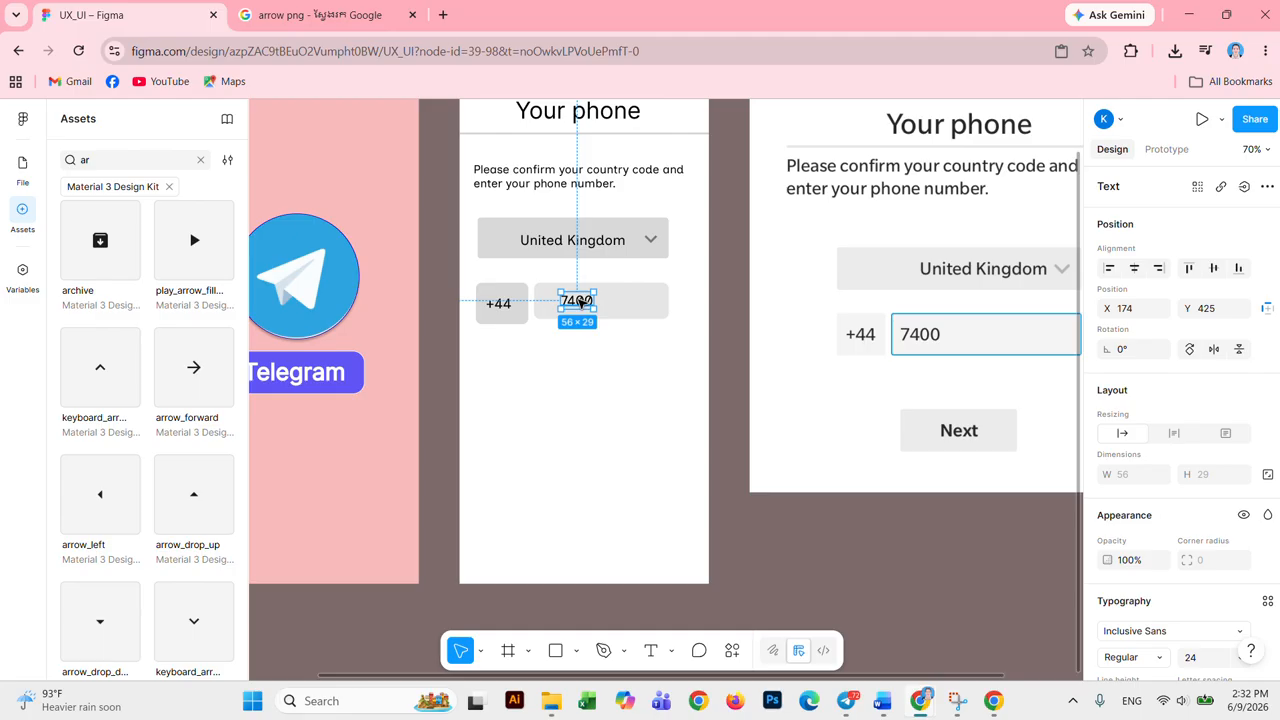
Step: Shift the 7400 text toward the number box's left edge, keeping the box in place
click(628, 303)
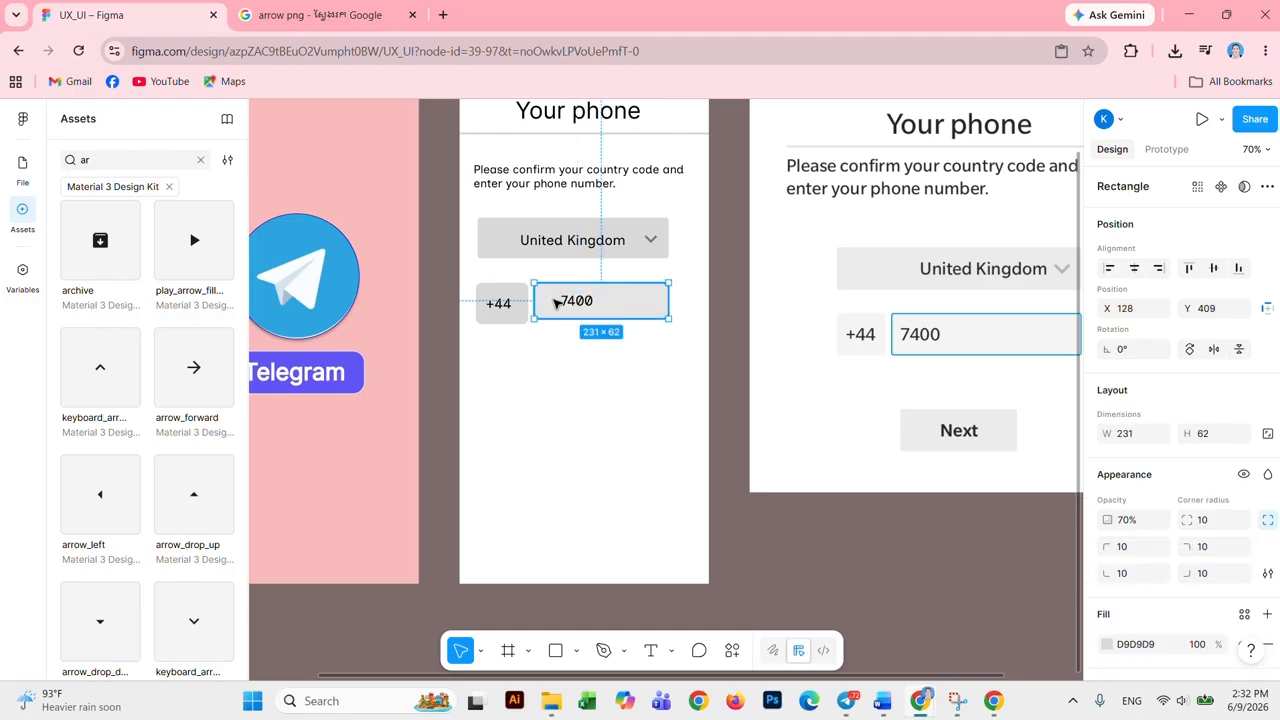
drag(574, 300, 557, 300)
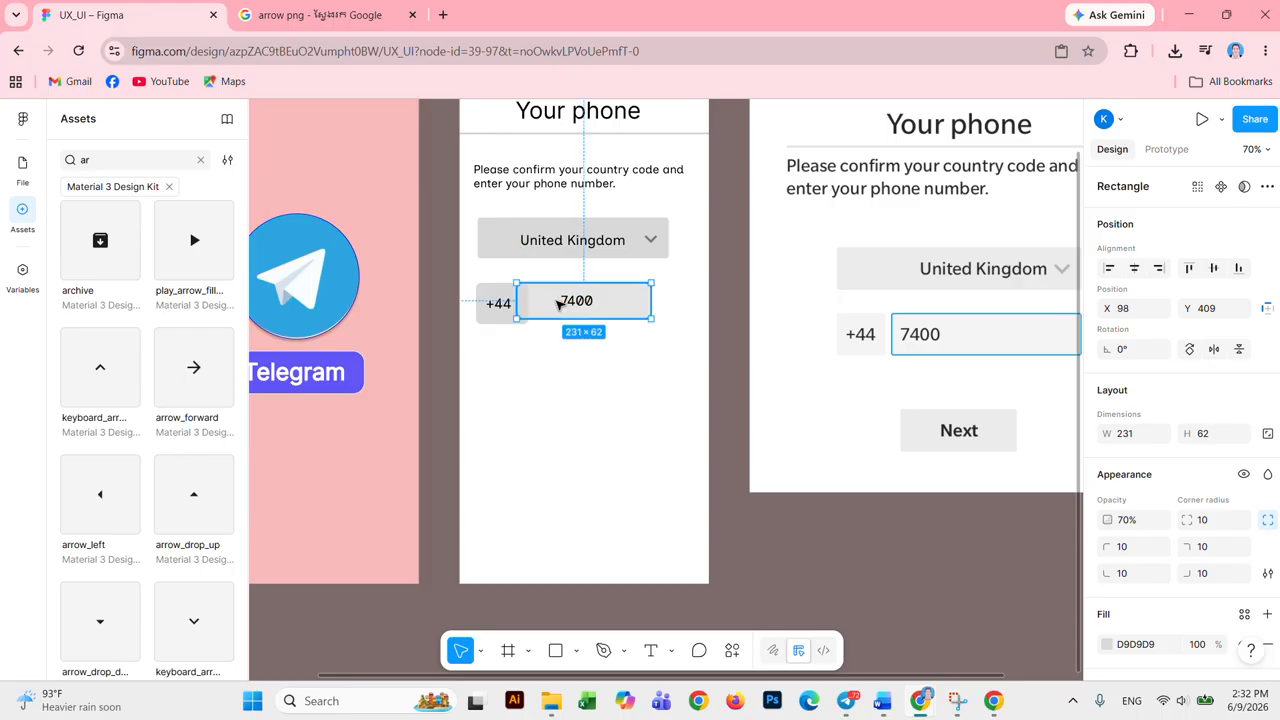
key(ctrl+z)
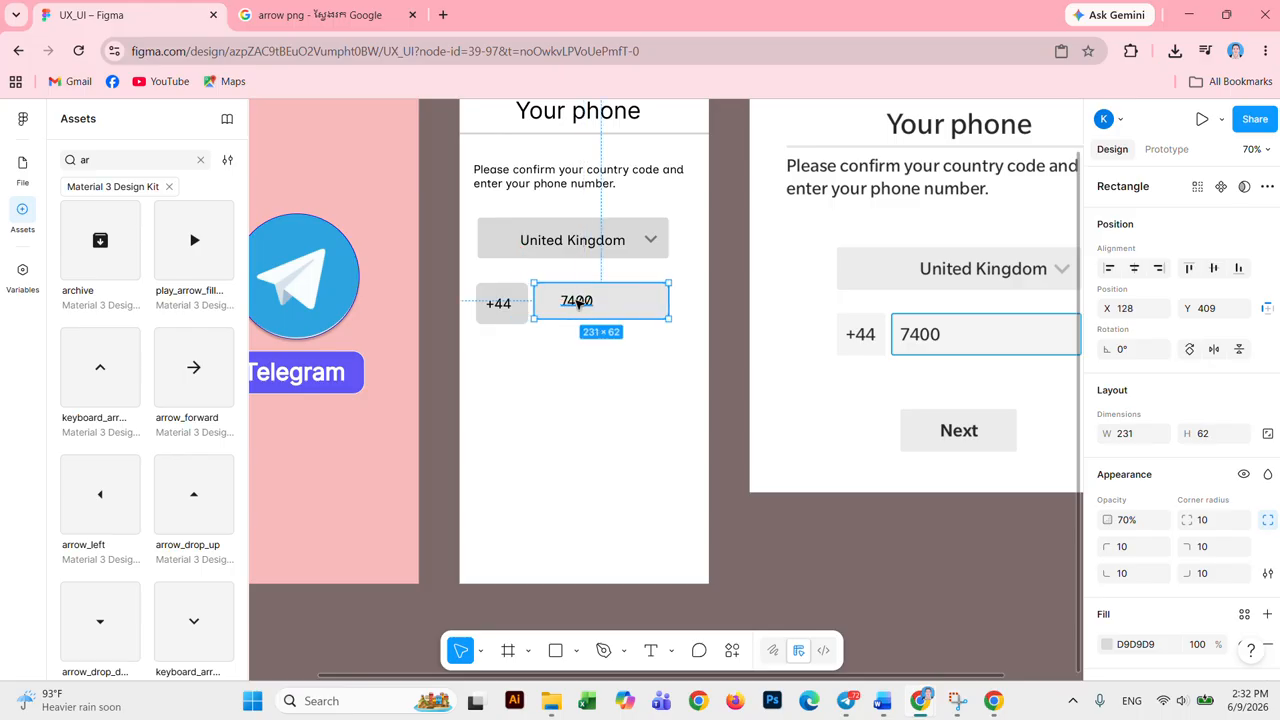
click(578, 302)
drag(577, 302, 559, 304)
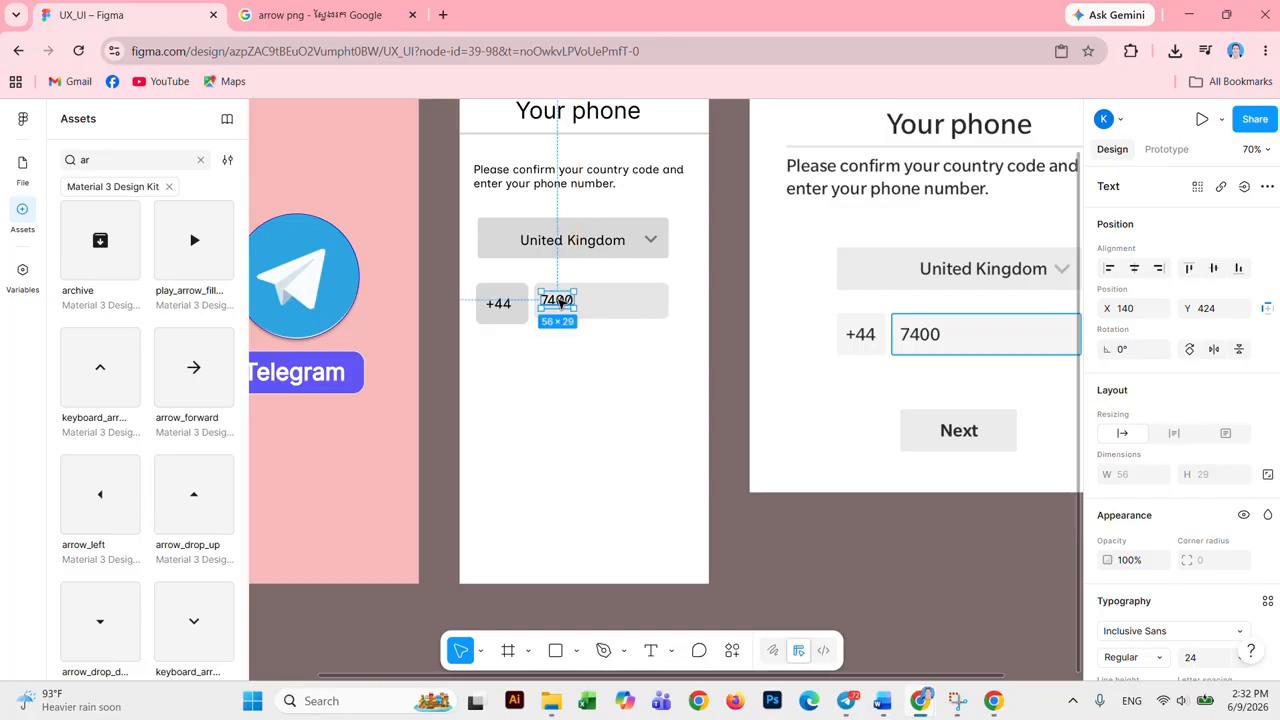
click(628, 302)
Step: Lighten the phone-number box's fill to E7E6E6
click(1108, 645)
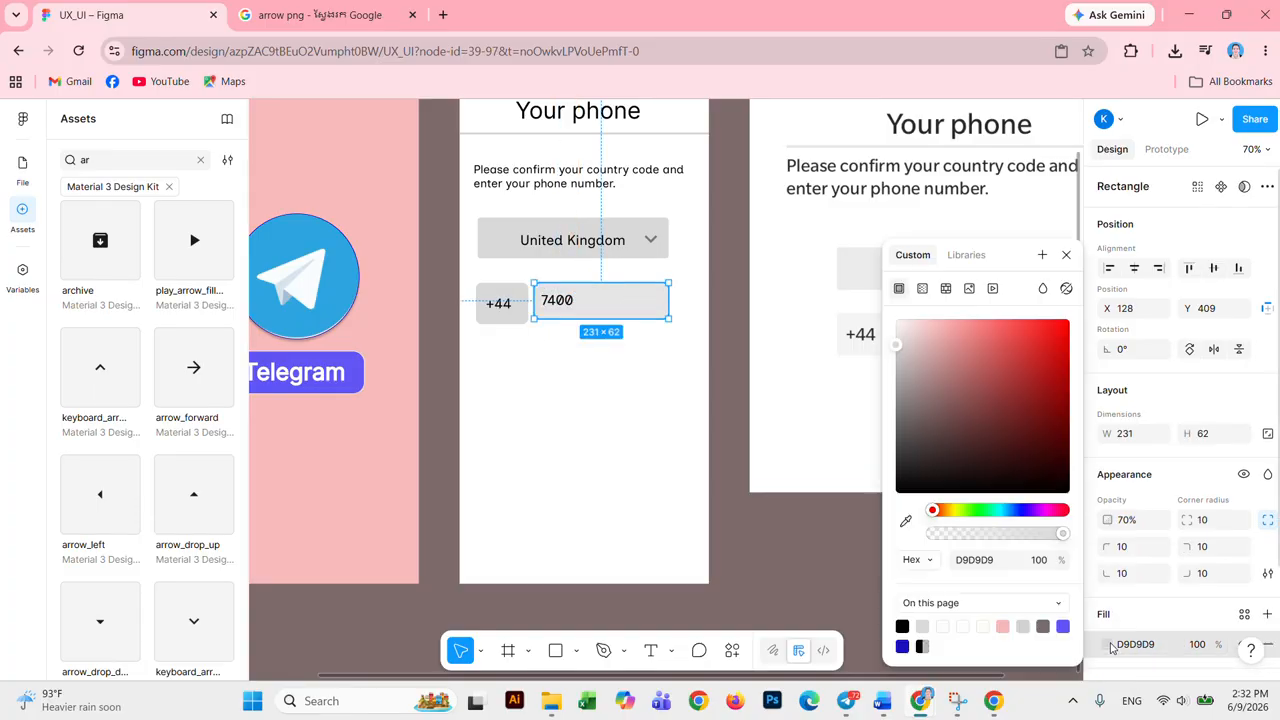
click(896, 348)
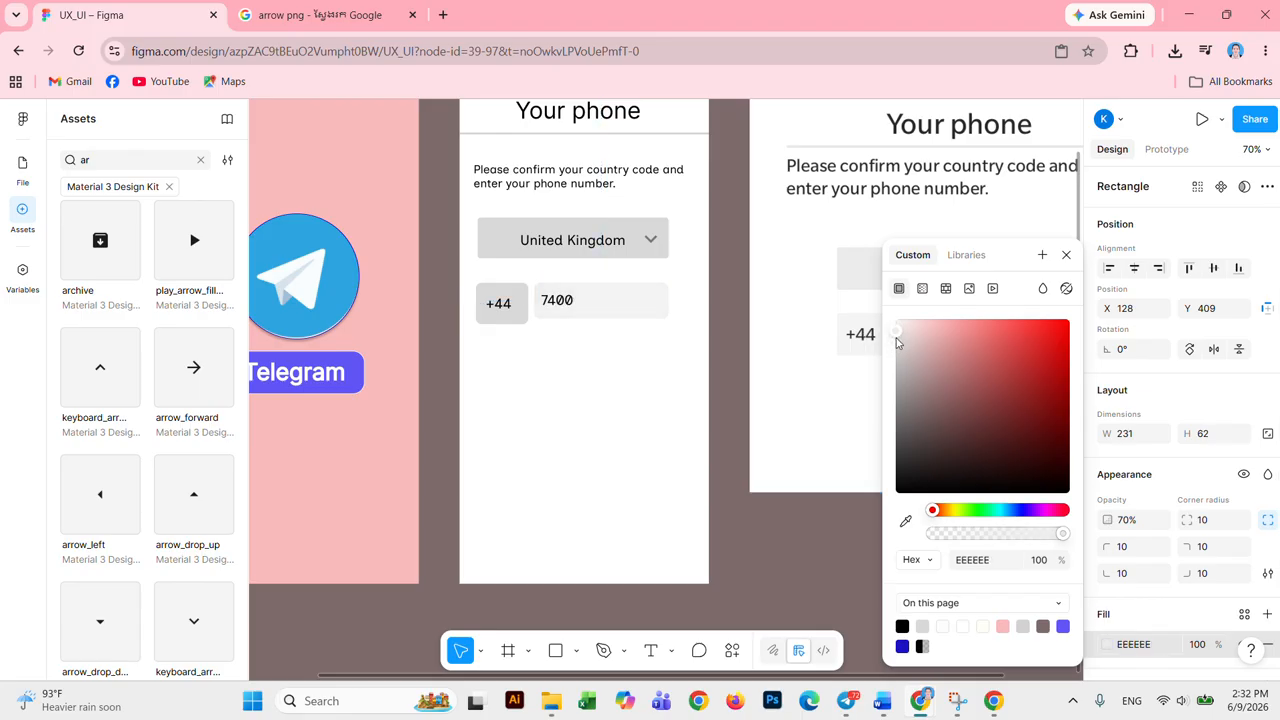
click(897, 346)
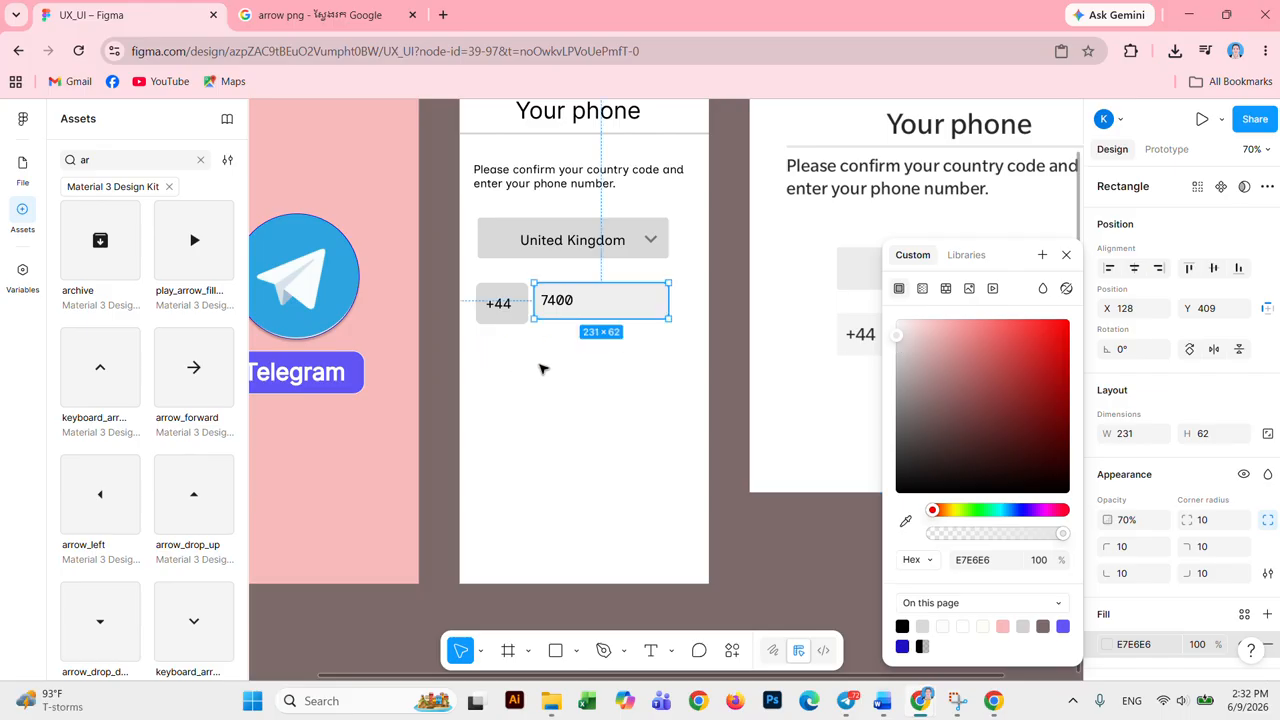
Step: Shrink the +44 box to 89×62 to match the number box's height
click(524, 318)
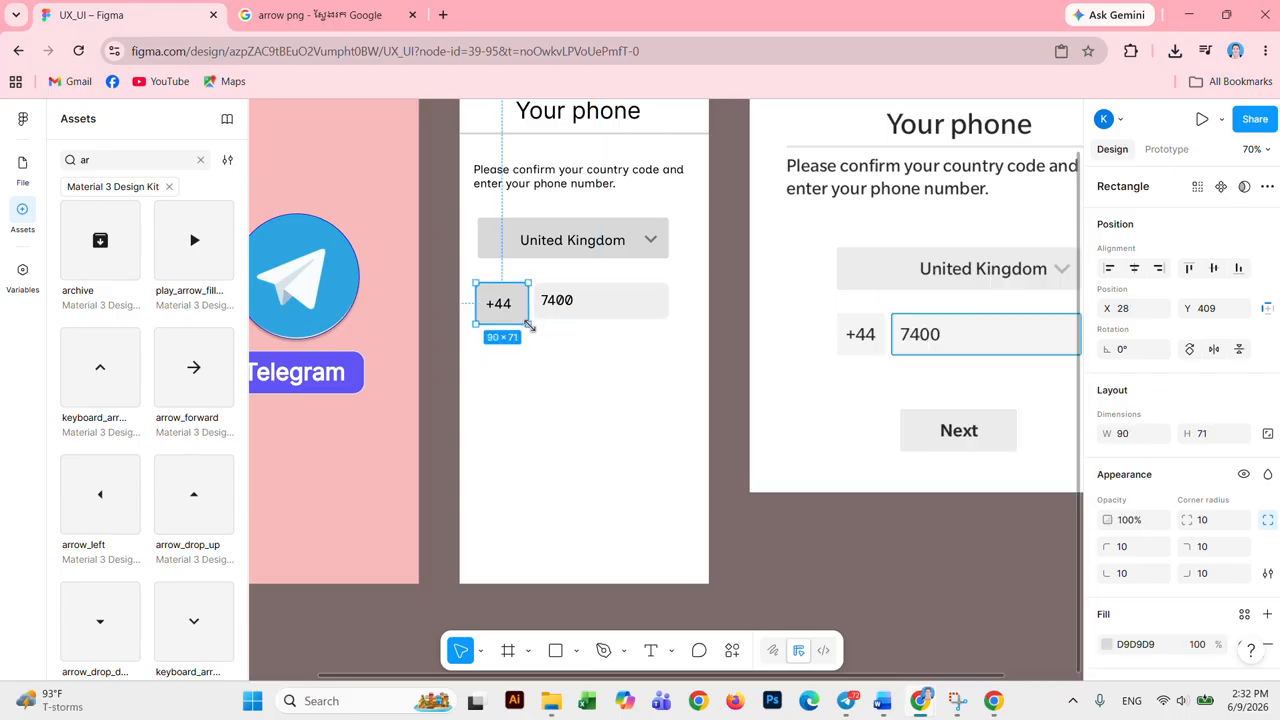
drag(527, 319, 521, 316)
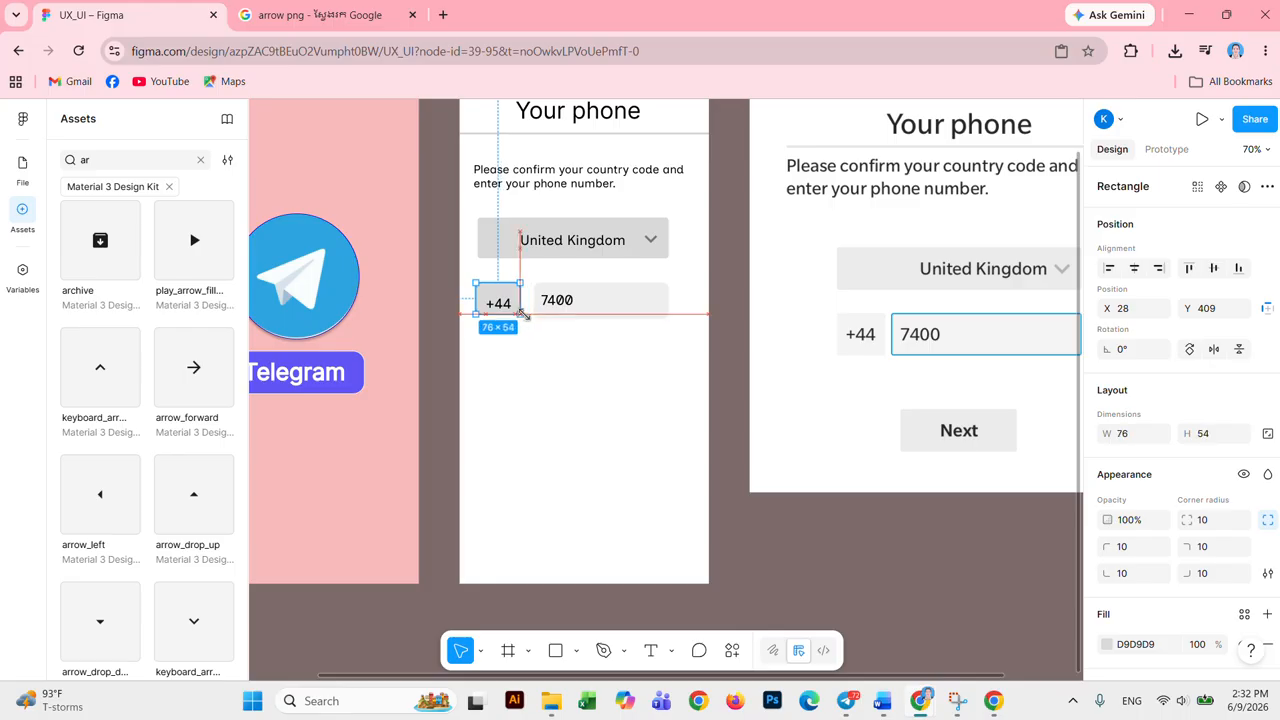
click(557, 357)
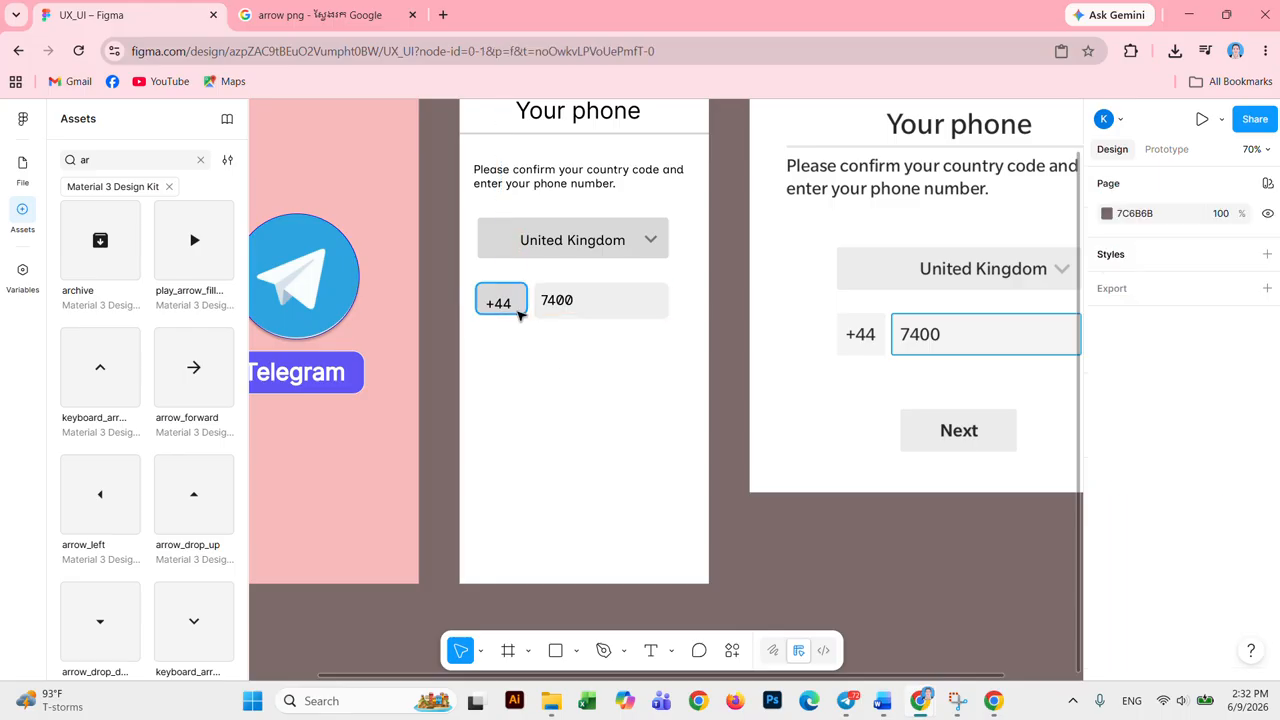
click(519, 314)
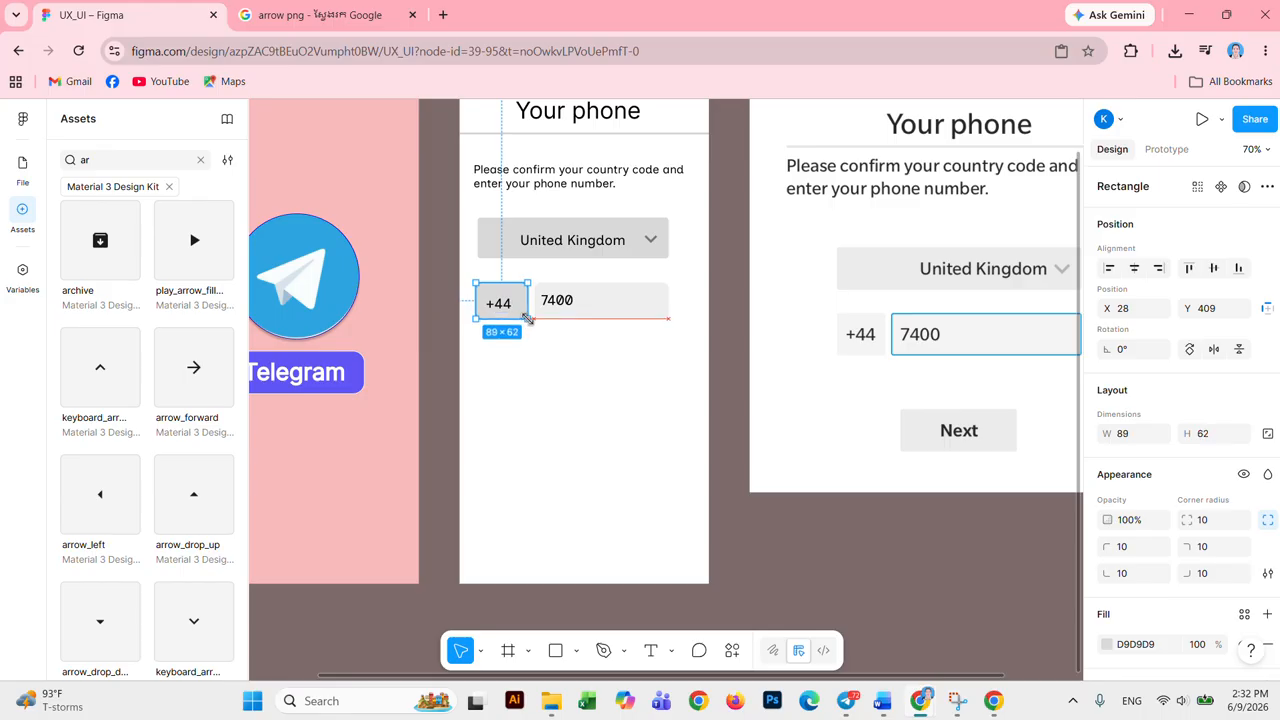
click(534, 357)
click(503, 307)
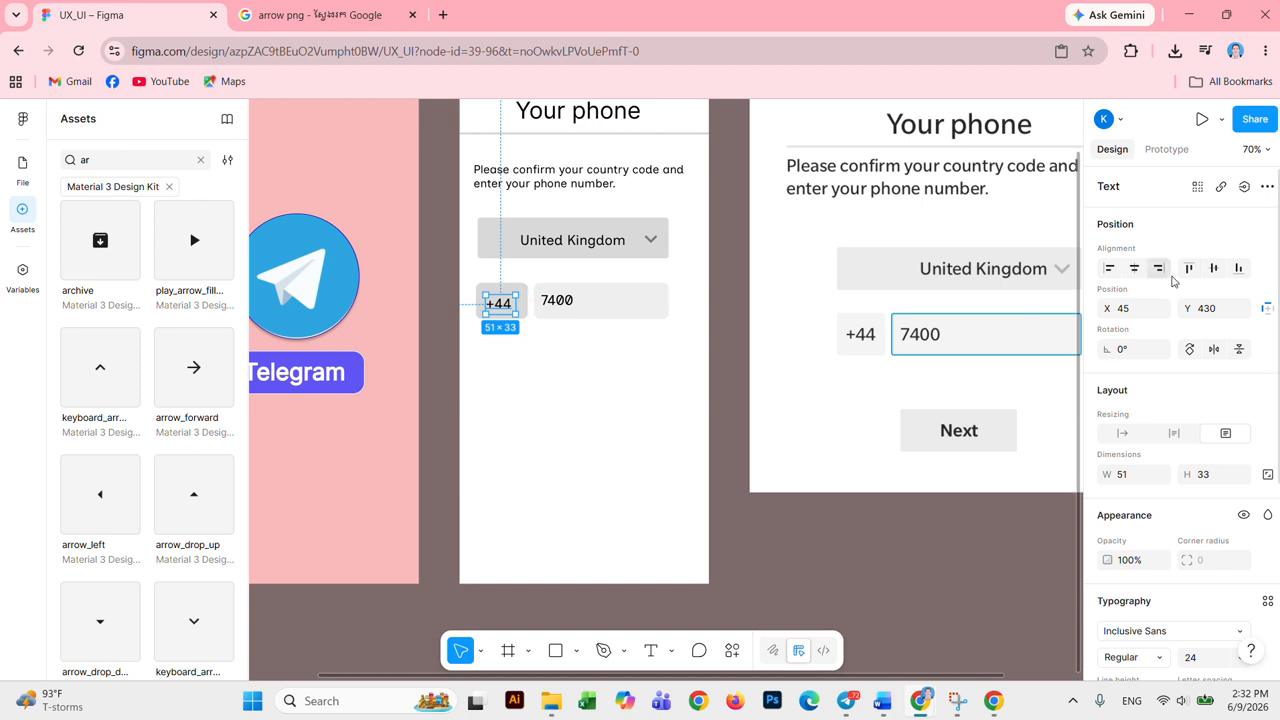
Step: Align the +44 label and move it back inside its grey box
click(1213, 272)
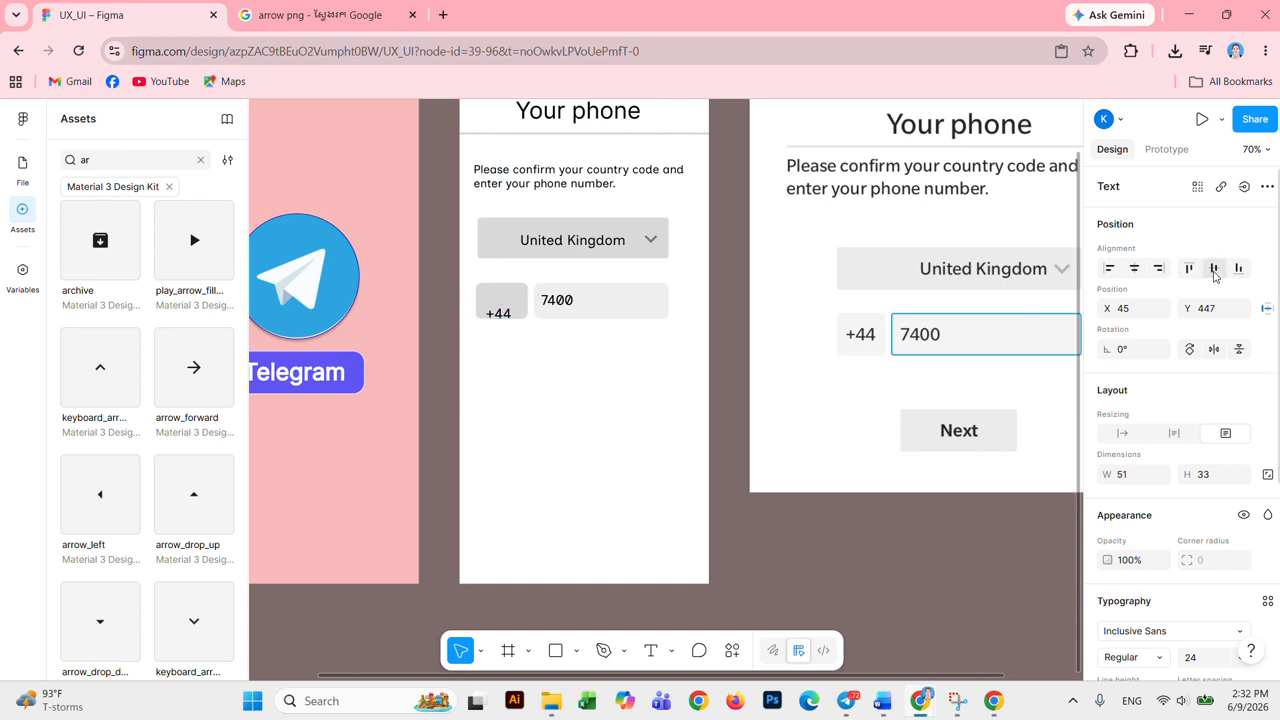
click(1134, 268)
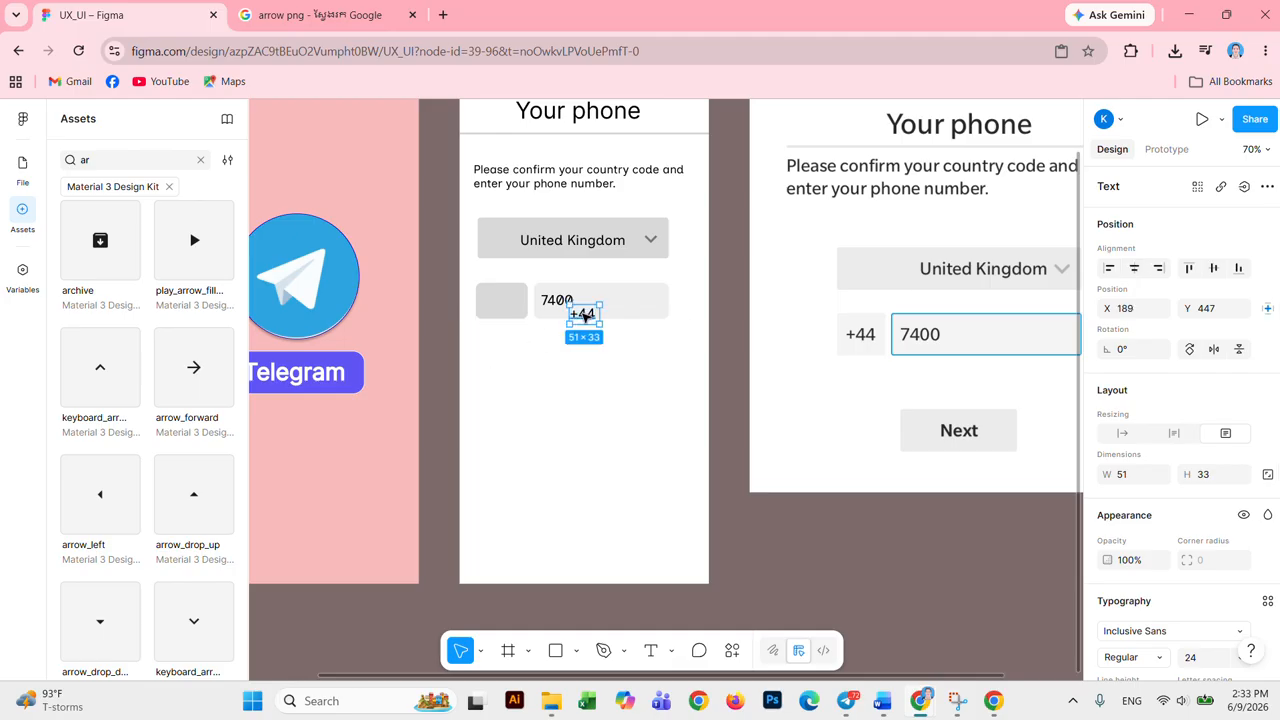
drag(586, 314, 503, 303)
drag(508, 337, 511, 294)
click(488, 404)
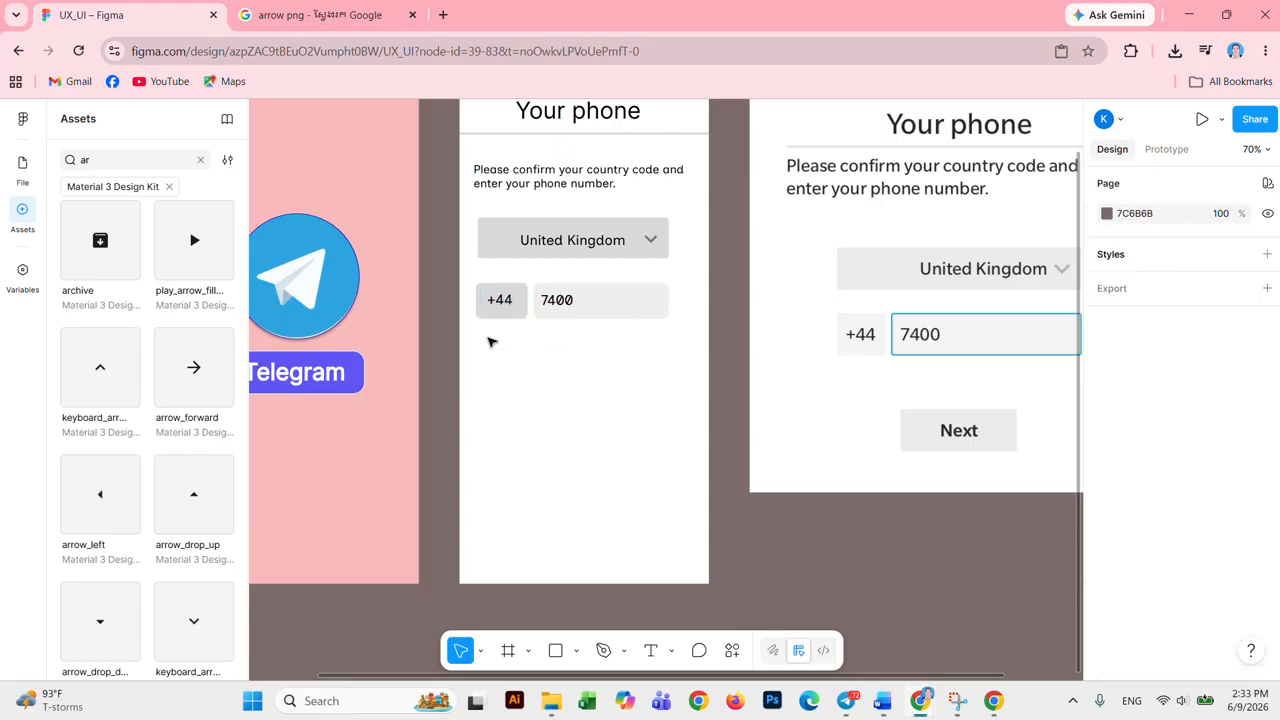
drag(488, 338, 491, 305)
click(485, 375)
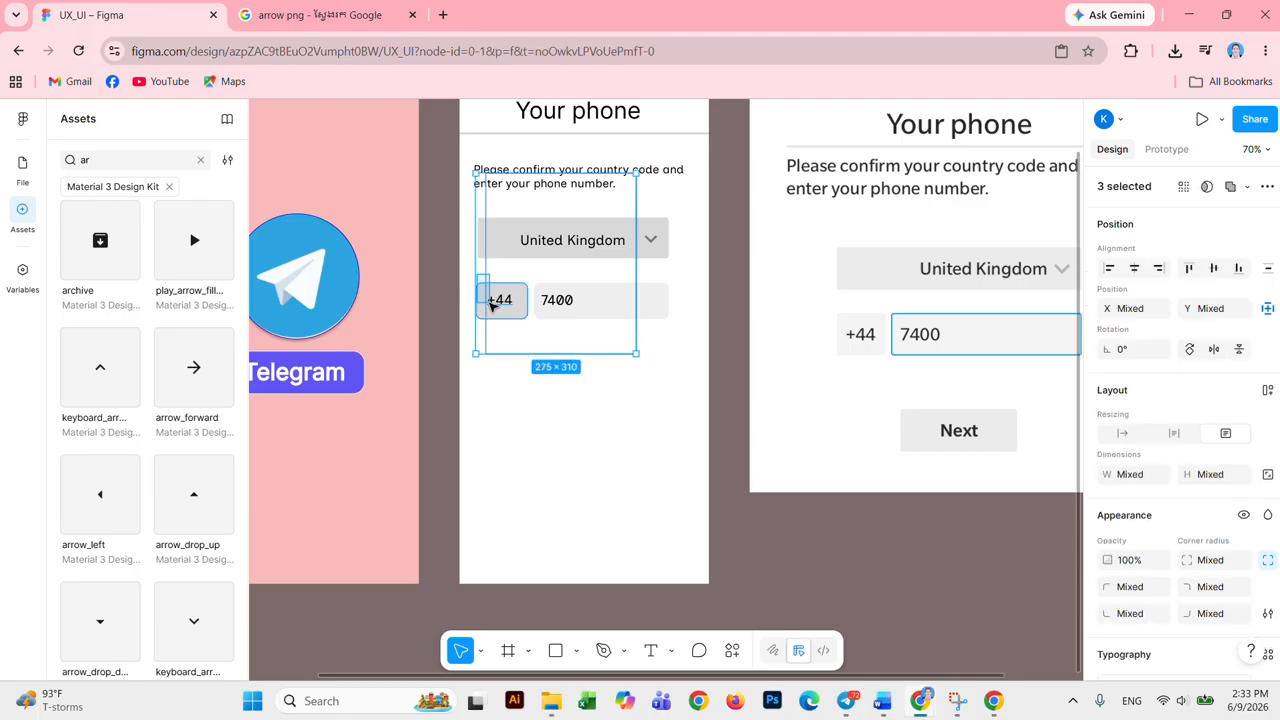
click(534, 419)
Step: Lighten the +44 box's fill to F0ECEC
click(573, 308)
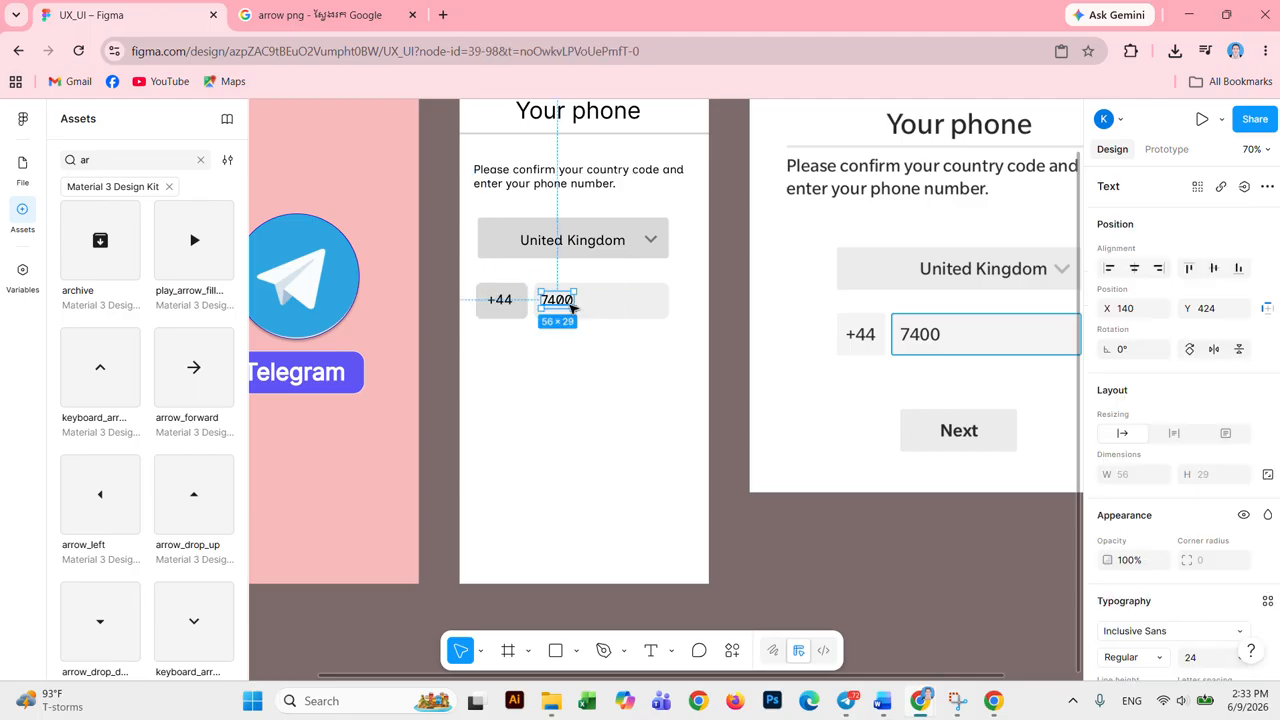
click(636, 398)
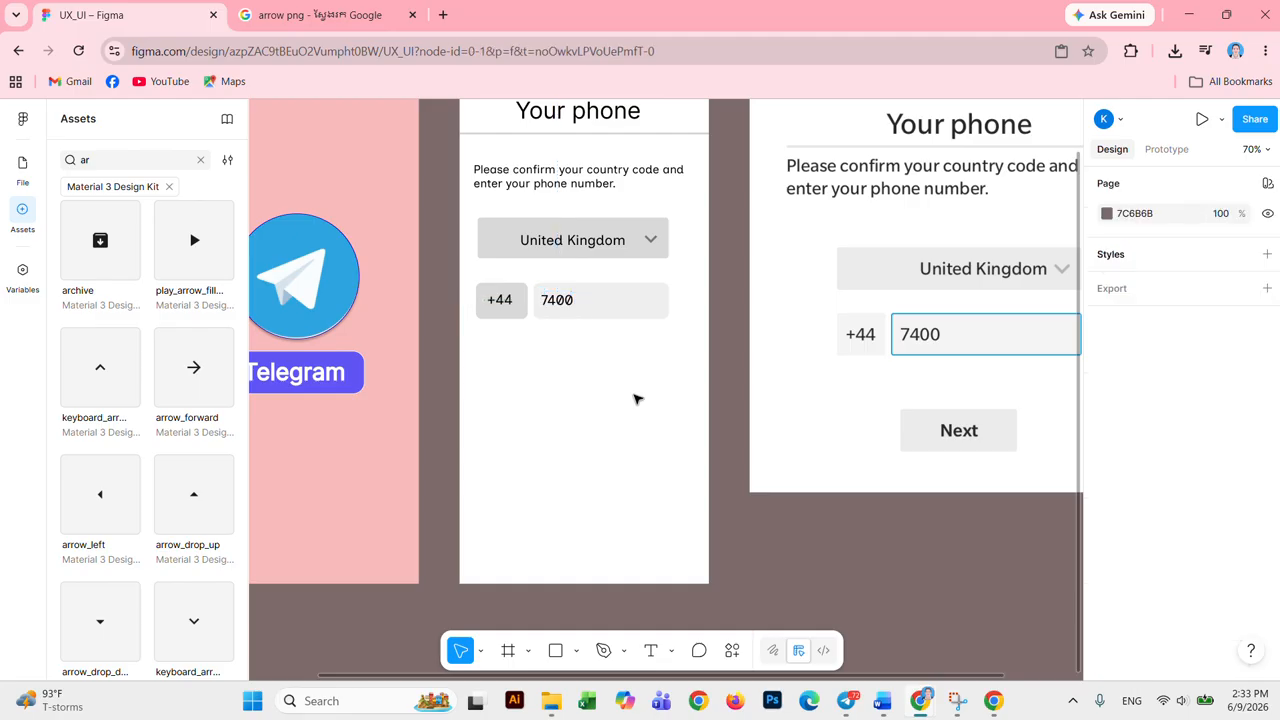
click(522, 316)
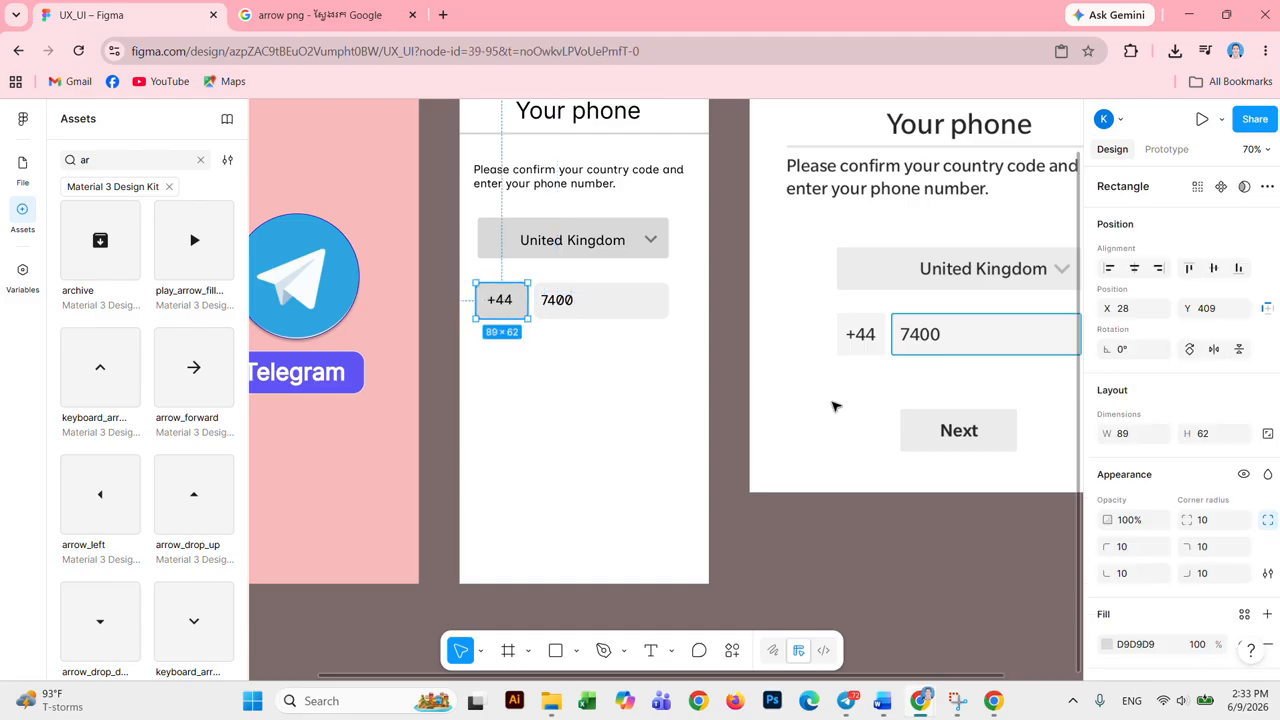
click(1107, 645)
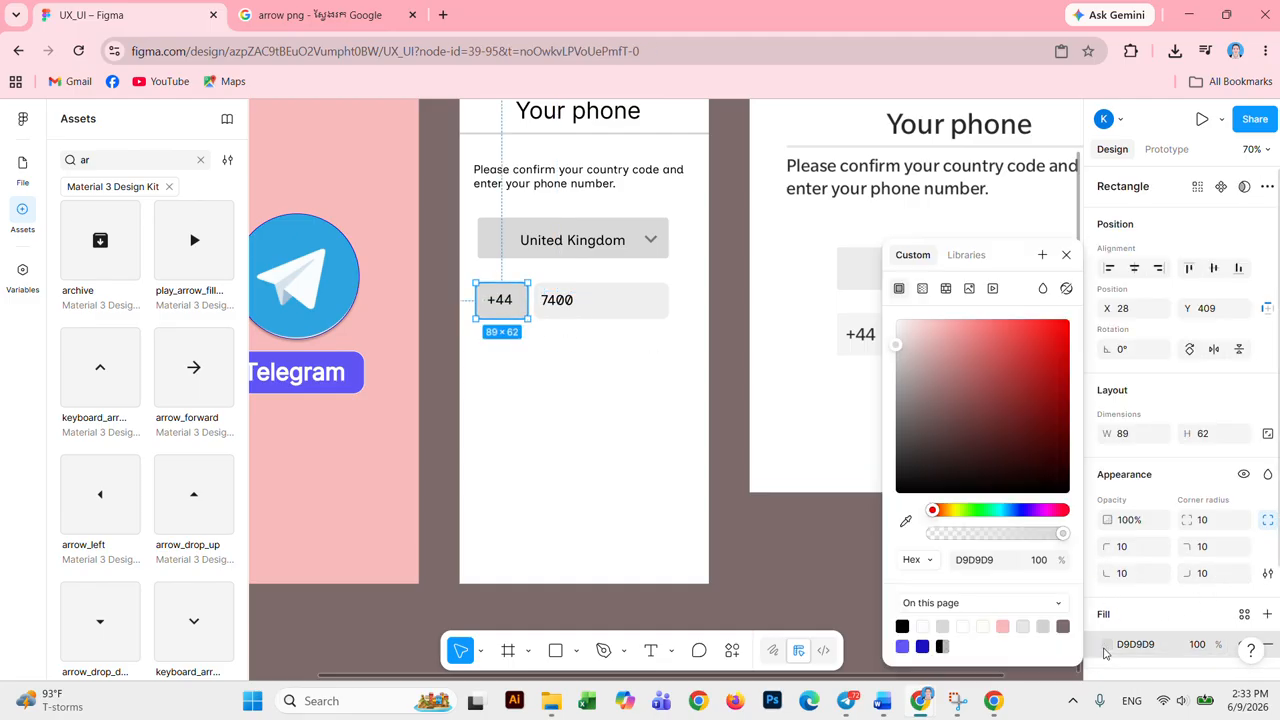
click(899, 330)
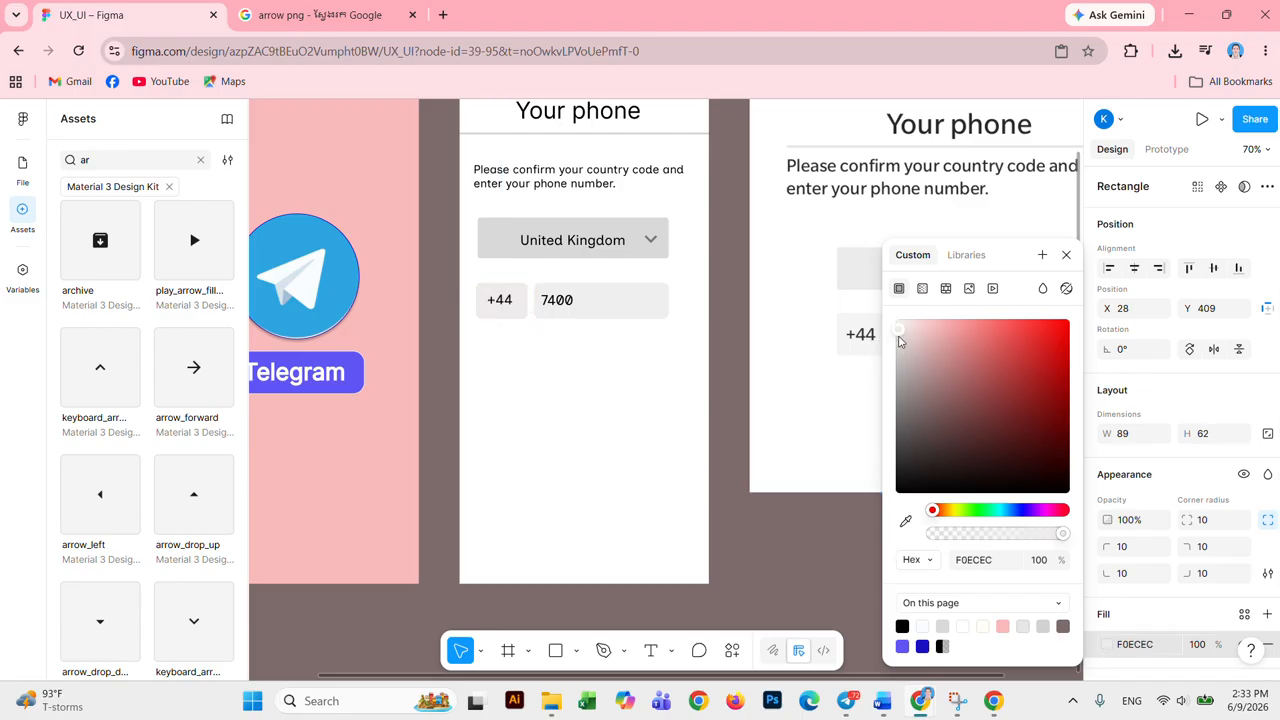
click(643, 383)
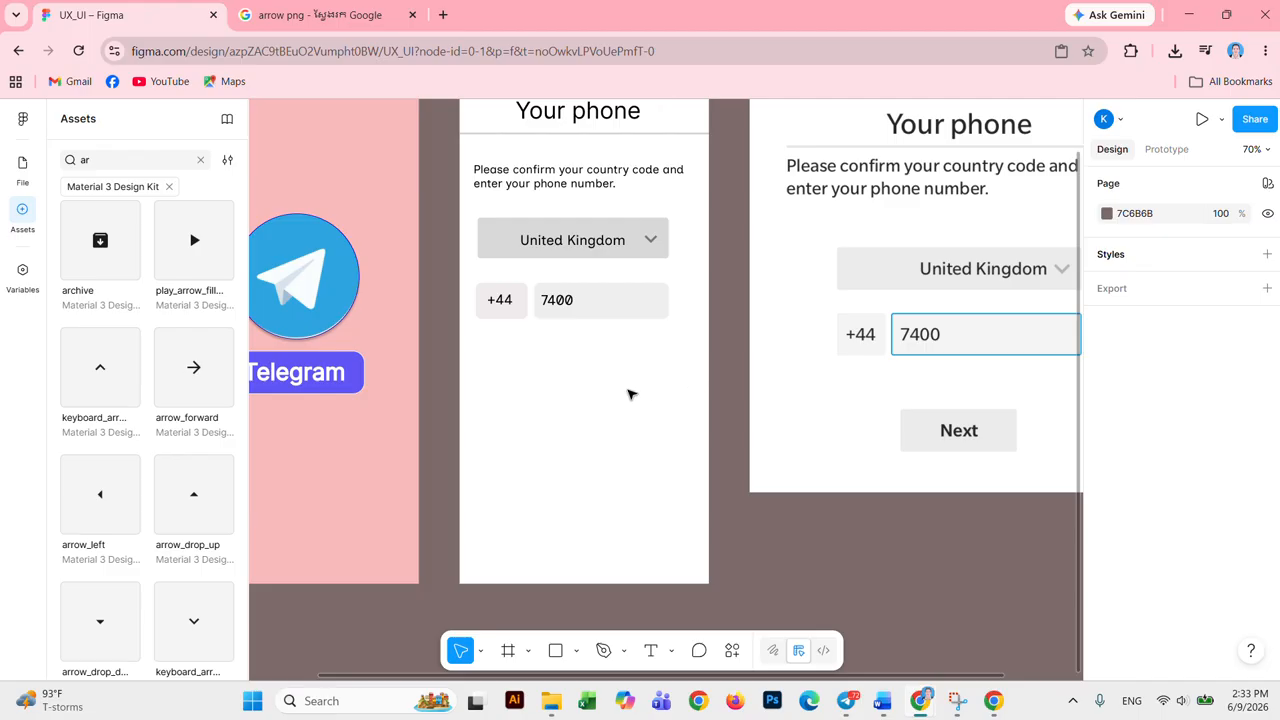
scroll(690, 405, up, 1)
Step: Centre the left frame's elements horizontally, undoing an accidental vertical alignment
drag(614, 428, 651, 131)
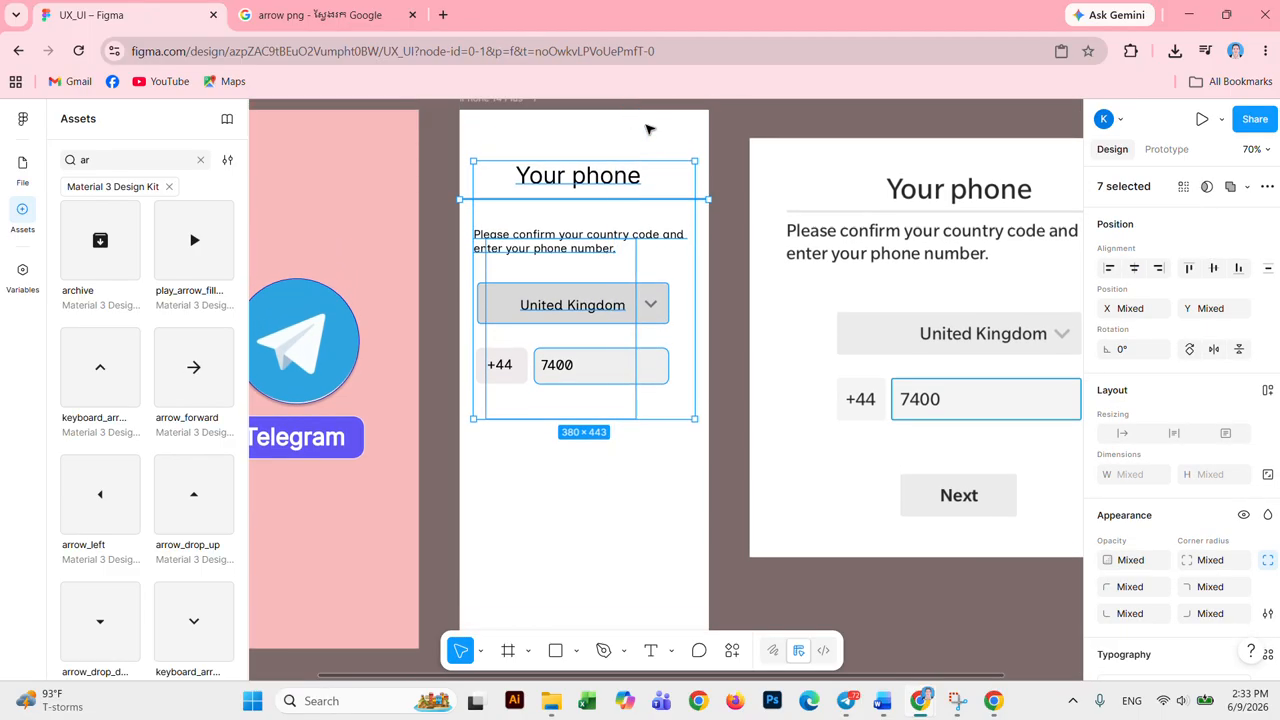
click(1214, 268)
key(ctrl+z)
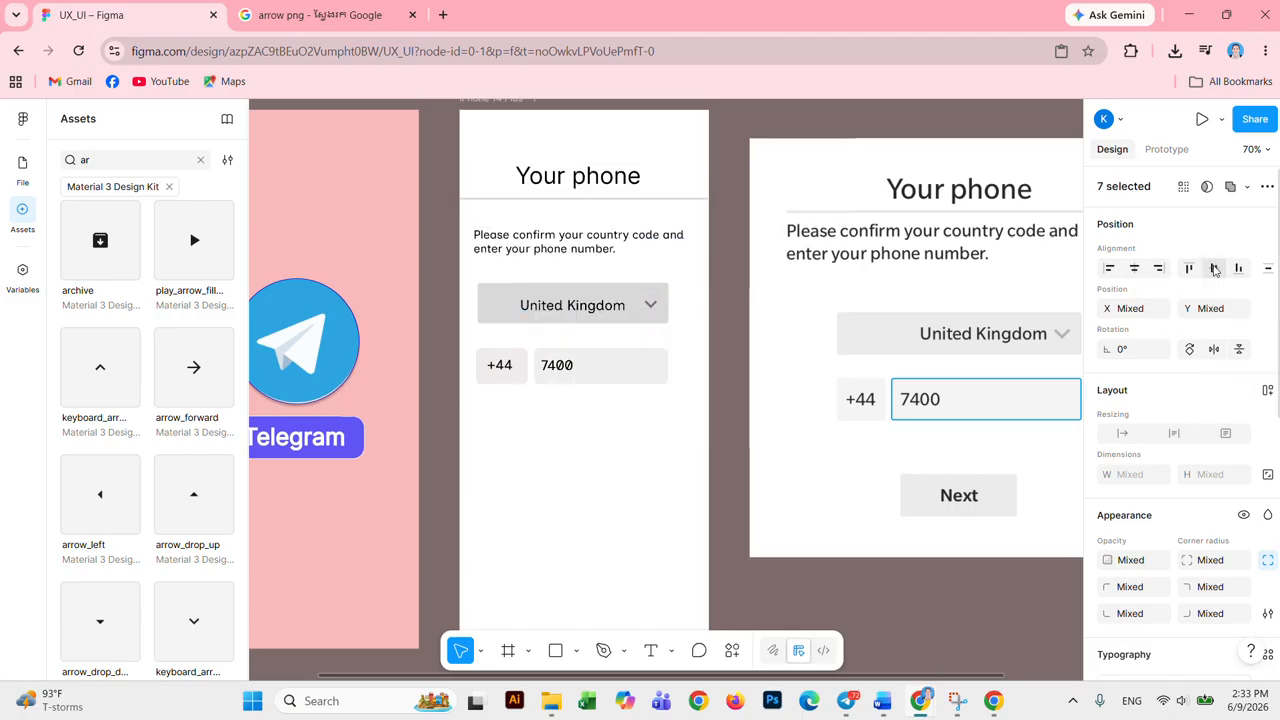
click(1134, 268)
click(592, 489)
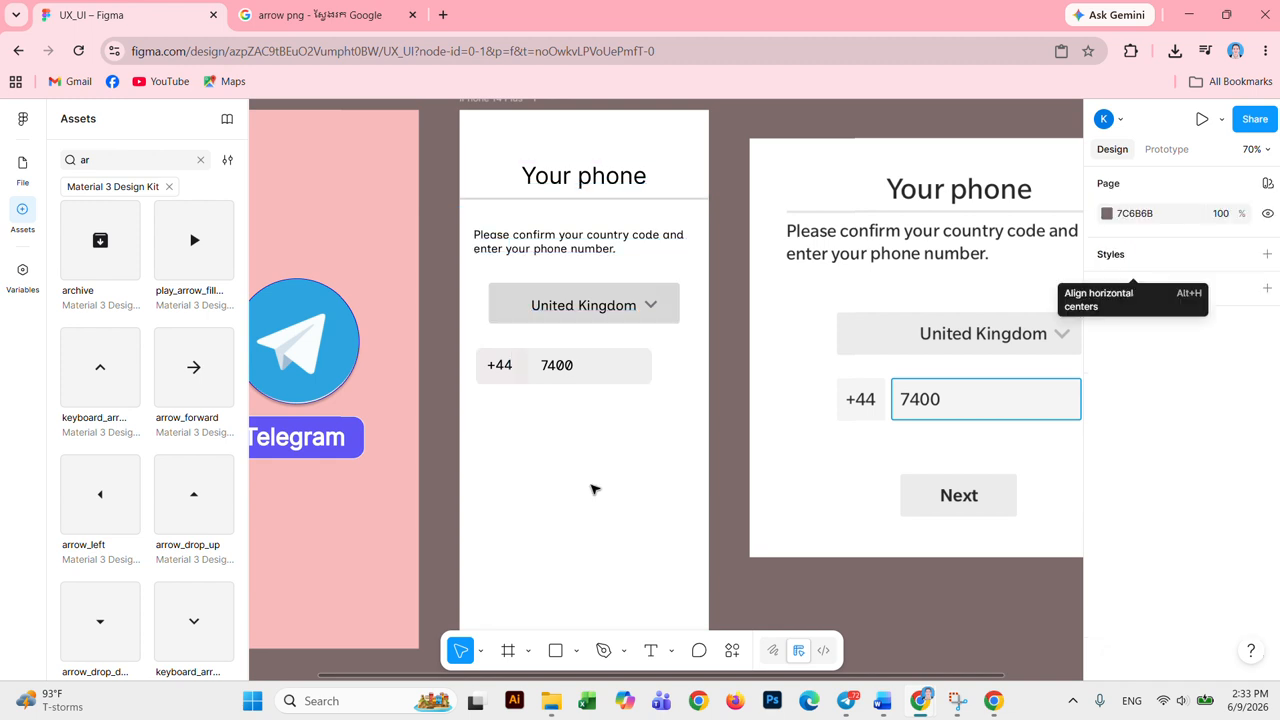
Step: Move the phone-number field rectangle to the right
click(597, 382)
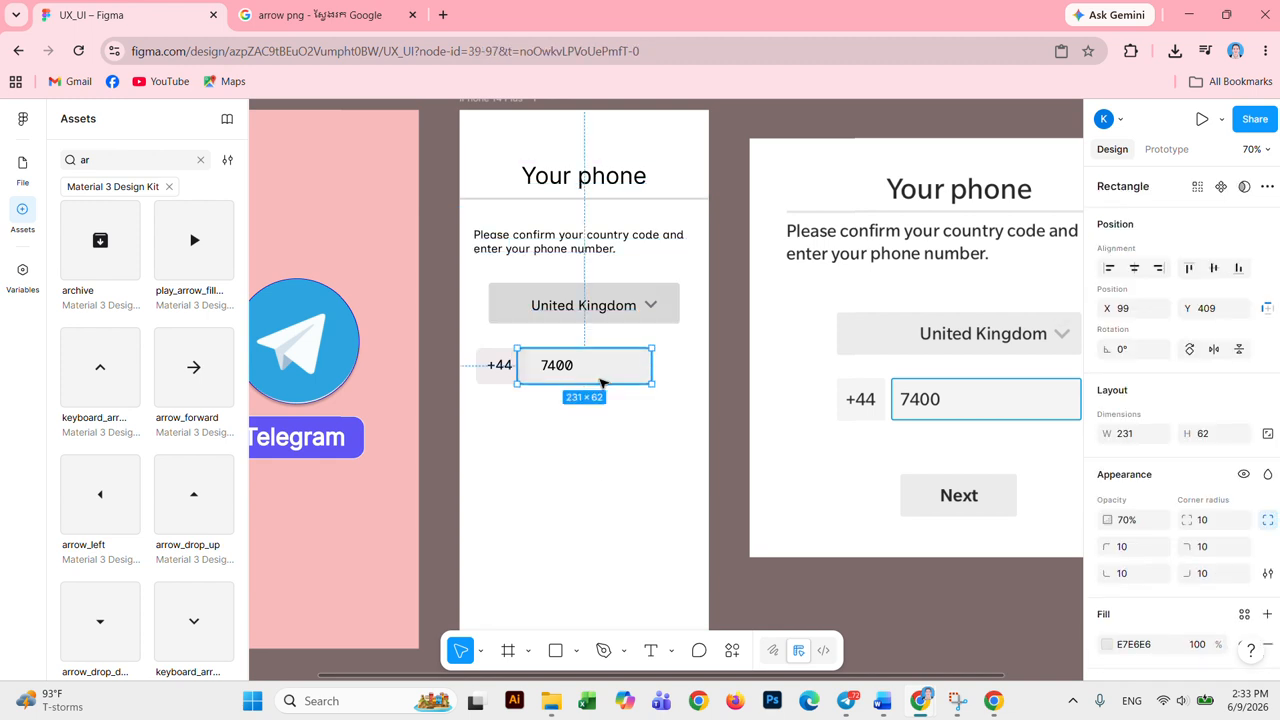
drag(602, 382, 578, 372)
click(569, 414)
click(560, 369)
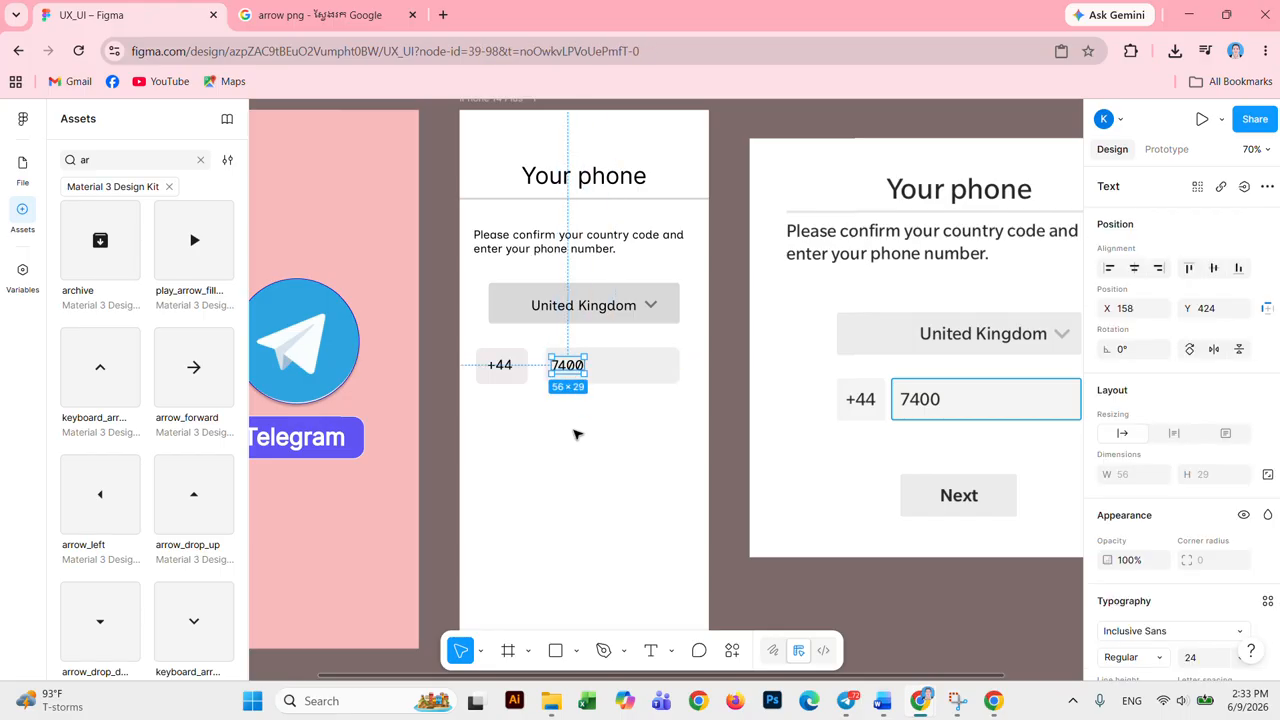
click(578, 435)
Step: Try centring the three phone-row objects horizontally, then undo it
click(513, 381)
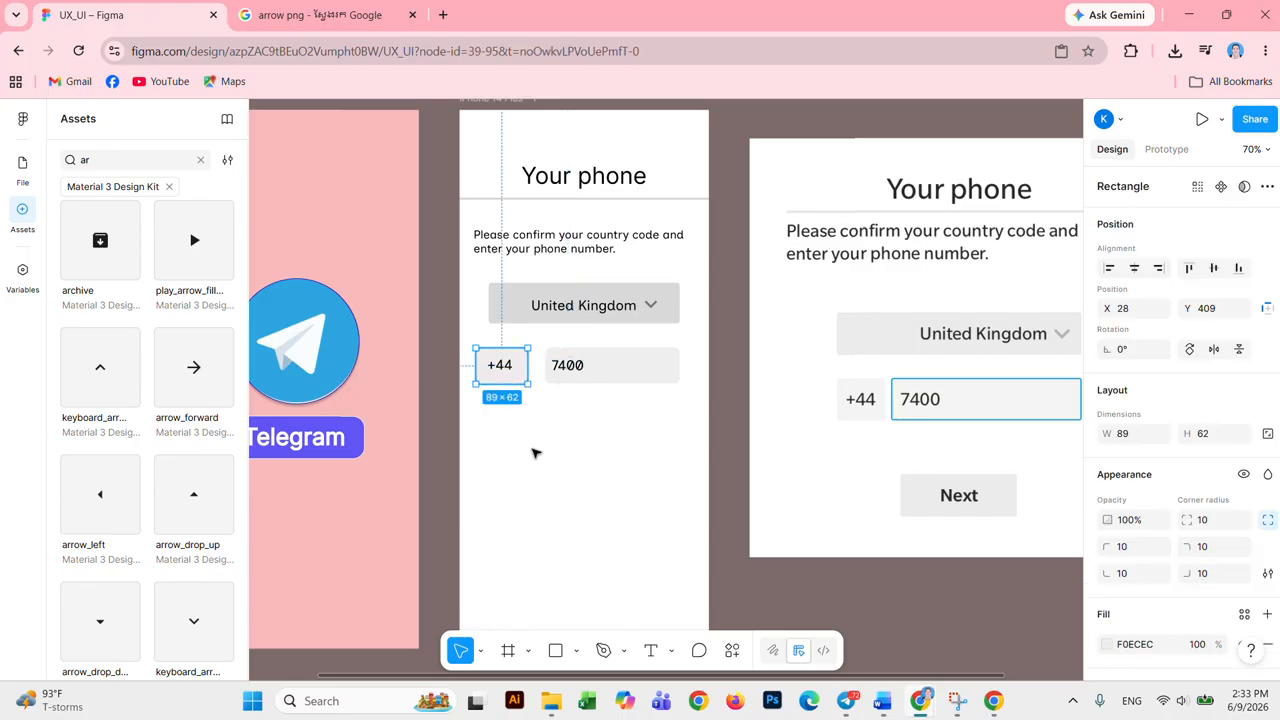
mouse_move(534, 450)
mouse_down()
mouse_move(494, 358)
mouse_move(568, 366)
mouse_move(523, 440)
mouse_up()
click(506, 502)
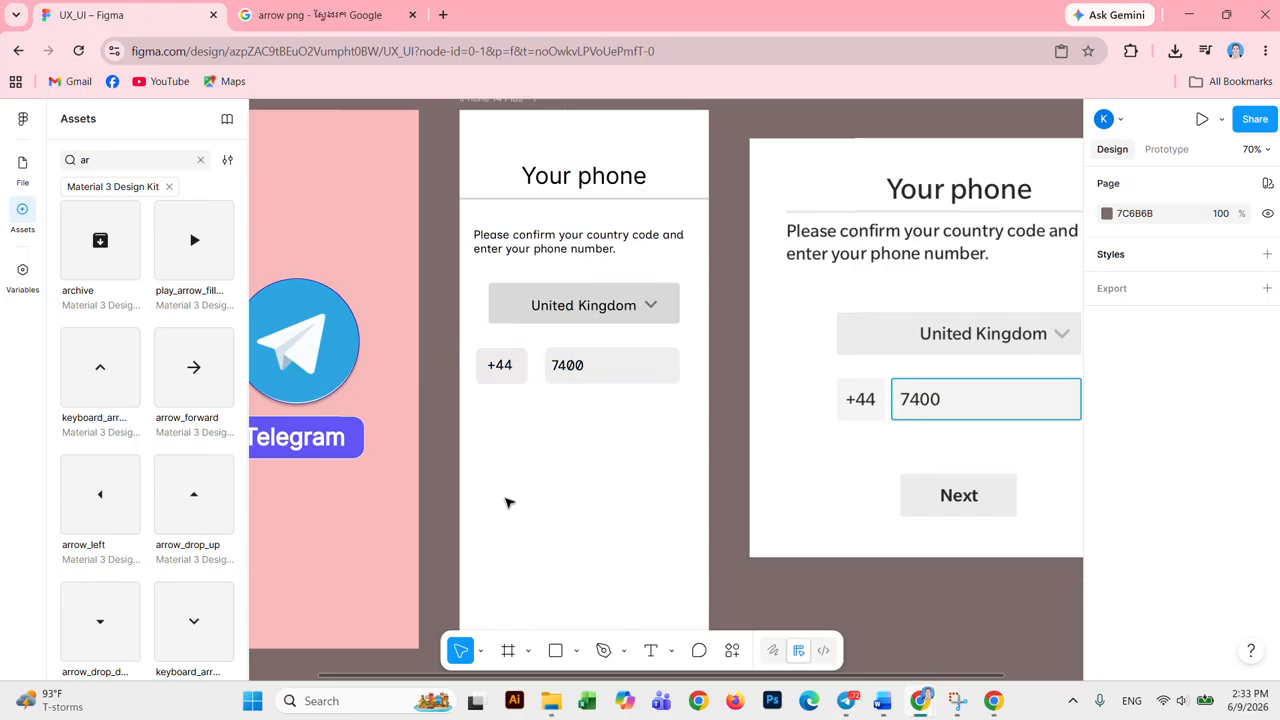
drag(508, 396, 566, 374)
click(1135, 270)
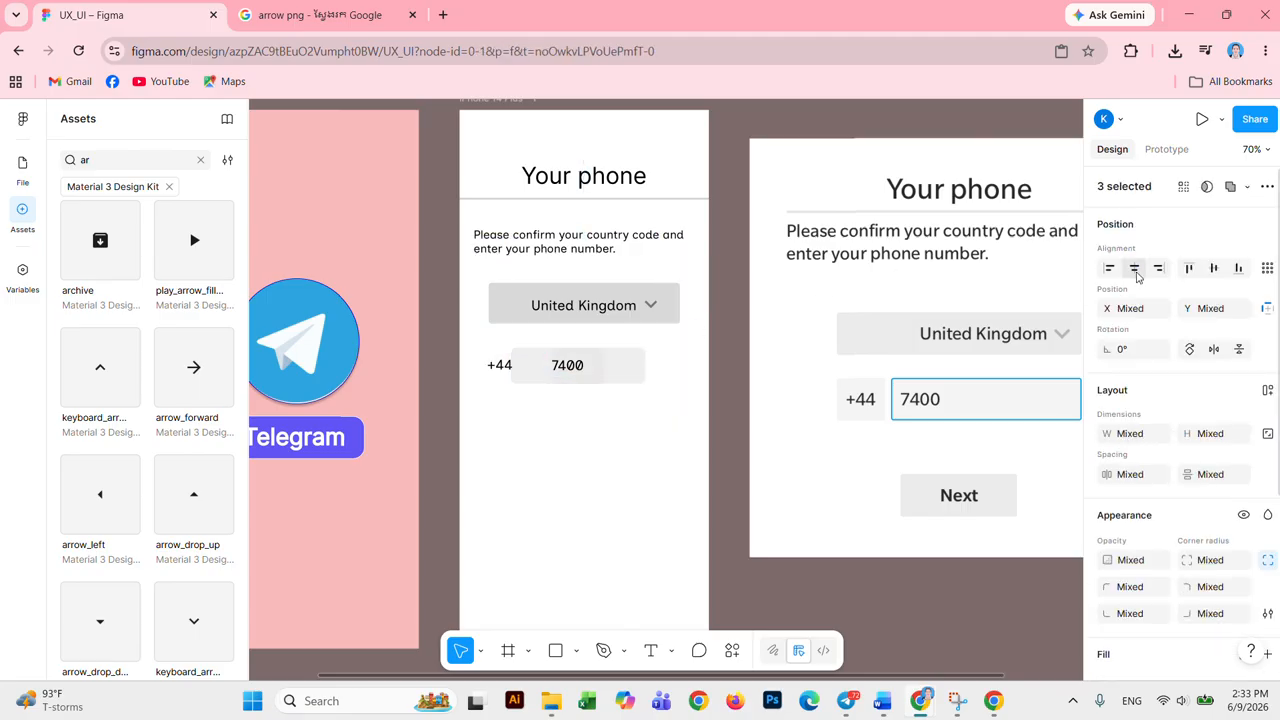
click(605, 450)
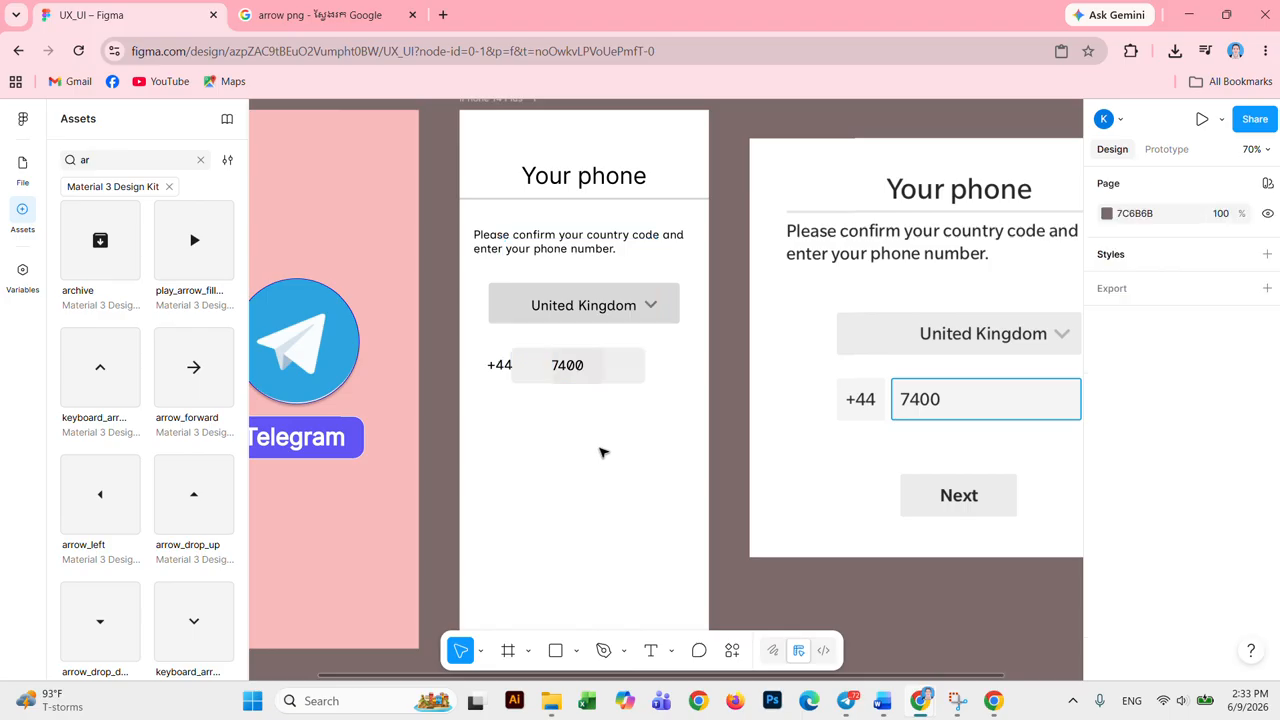
click(592, 380)
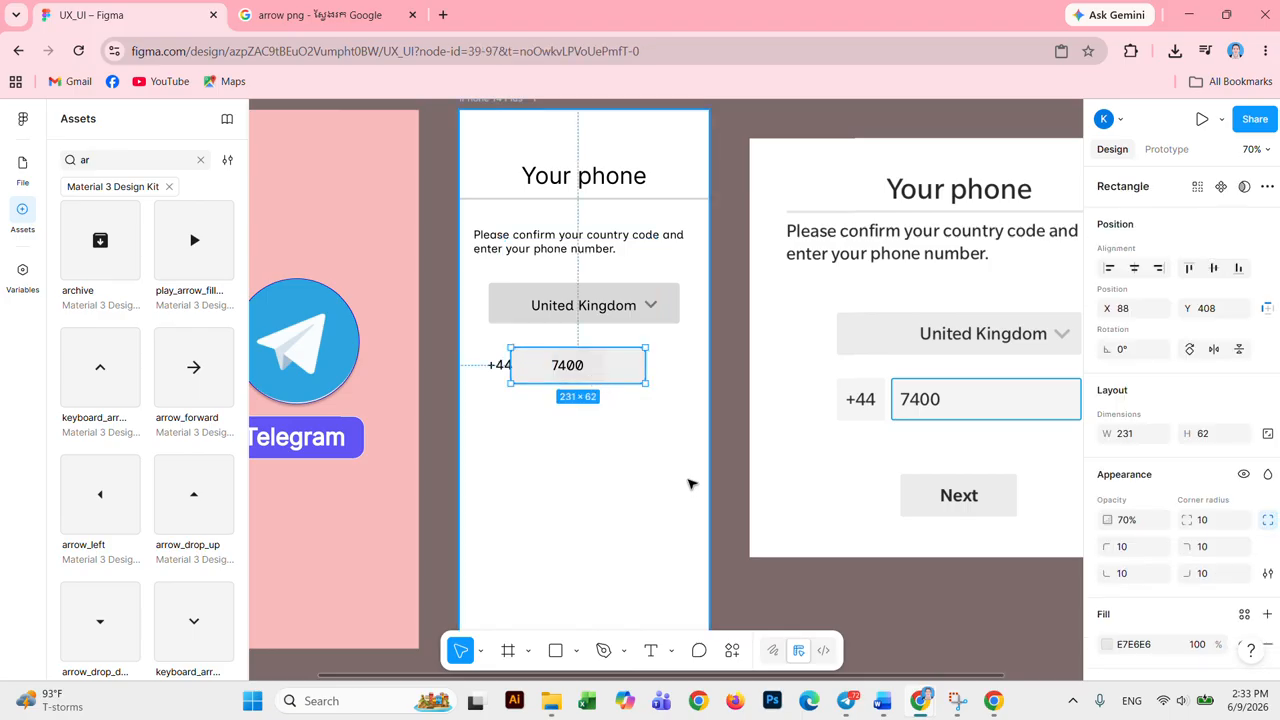
key(ctrl+z)
key(ctrl+z)
key(ctrl+z)
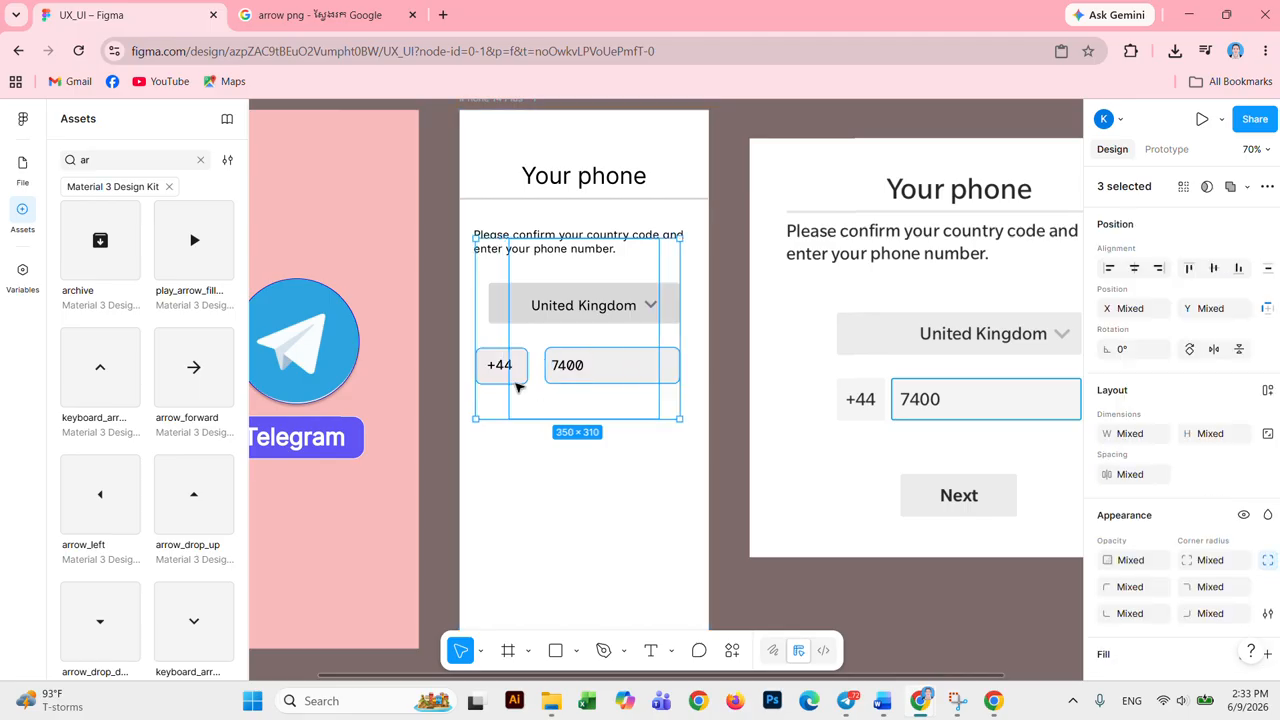
click(561, 463)
Step: Nudge the +44 box and its label right to sit snugly beside the 7400 box
click(503, 368)
shift+click(515, 370)
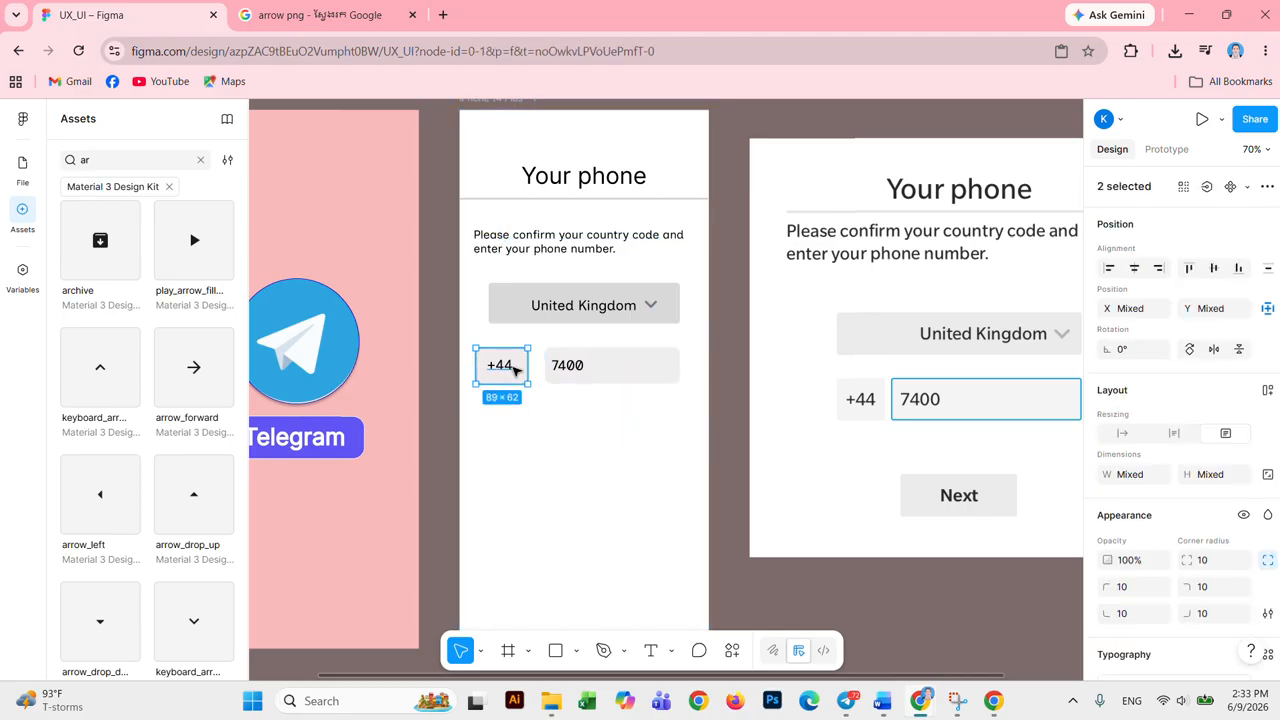
key(Right)
key(Right)
key(Right)
key(Right)
key(Right)
key(Right)
key(Right)
key(Right)
key(Right)
key(Right)
key(Right)
key(Right)
key(Right)
key(Right)
key(Right)
key(Right)
key(Right)
key(Right)
key(Right)
key(Right)
key(Right)
key(Right)
click(520, 437)
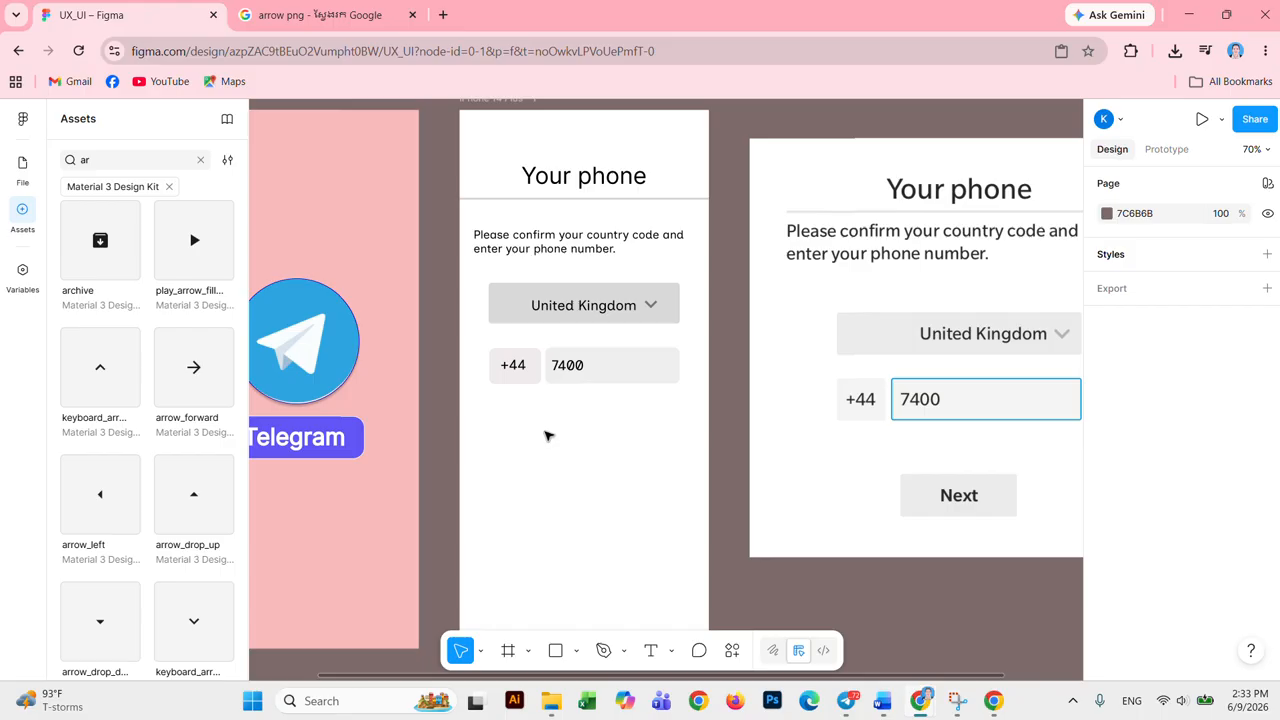
scroll(680, 522, up, 1)
scroll(682, 525, down, 3)
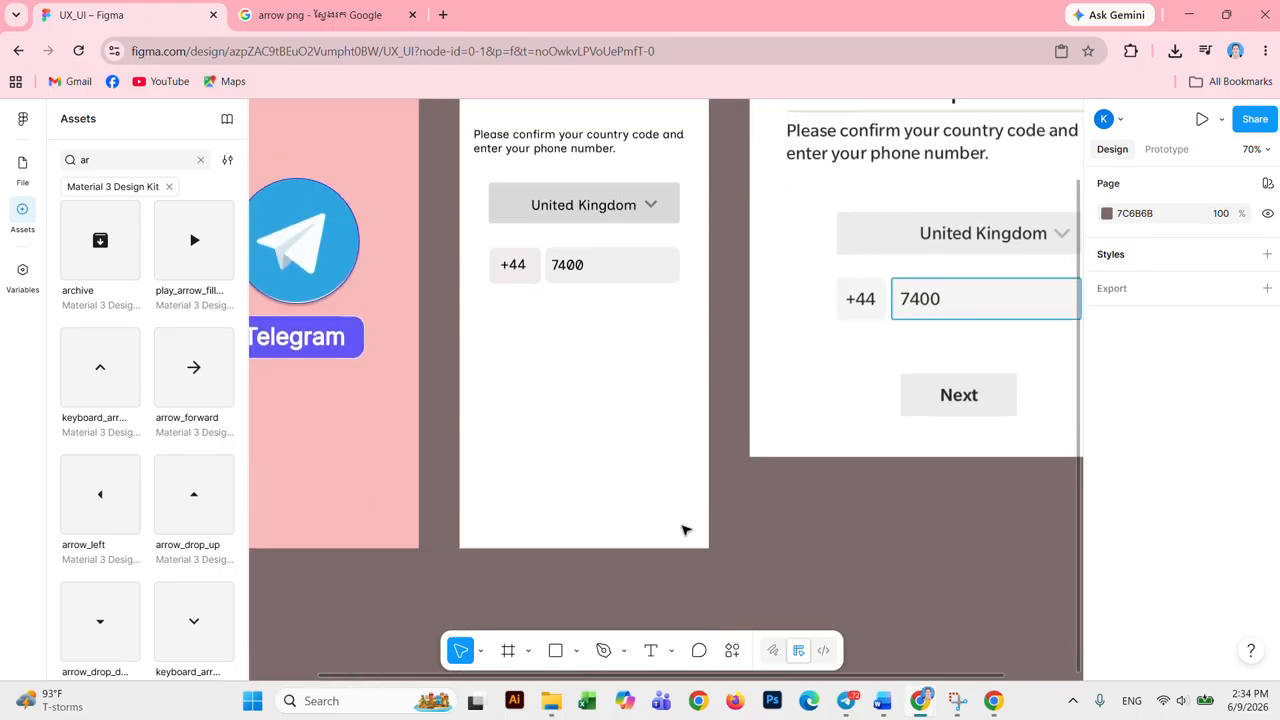
scroll(688, 536, up, 3)
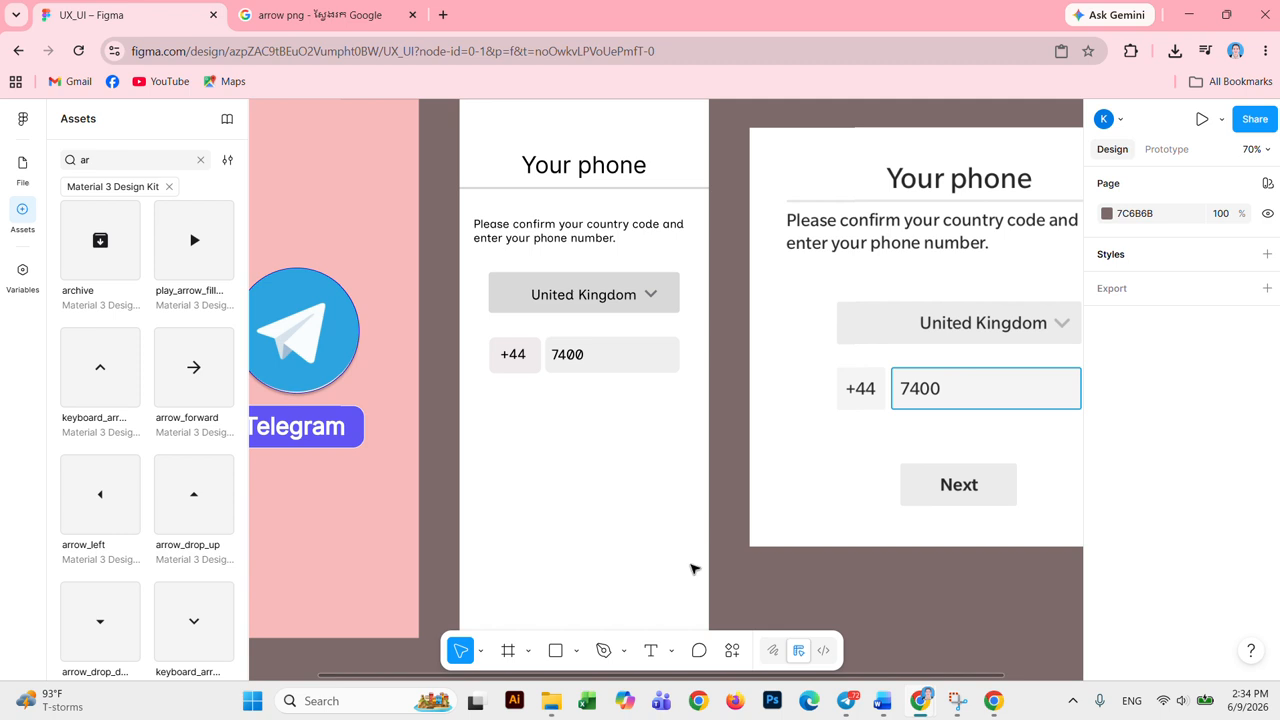
Step: Draw a 161×68 grey button rectangle below the phone row with corner radius 10
click(576, 651)
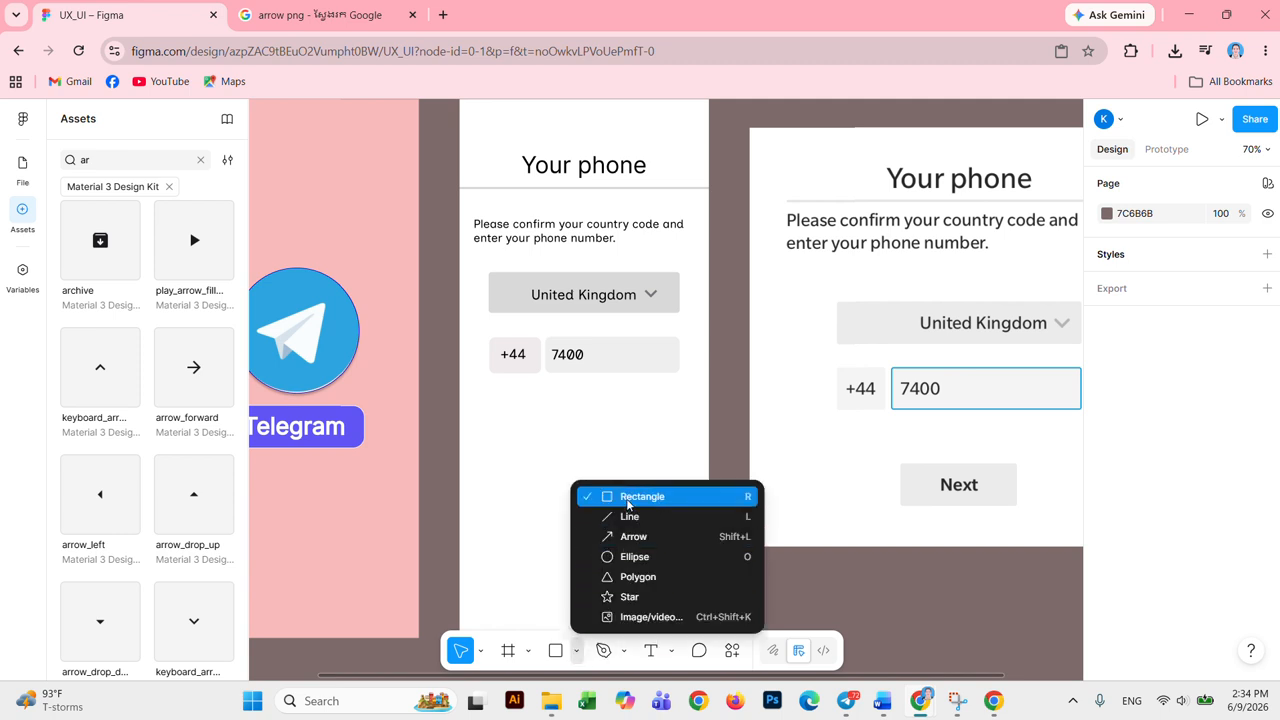
click(596, 497)
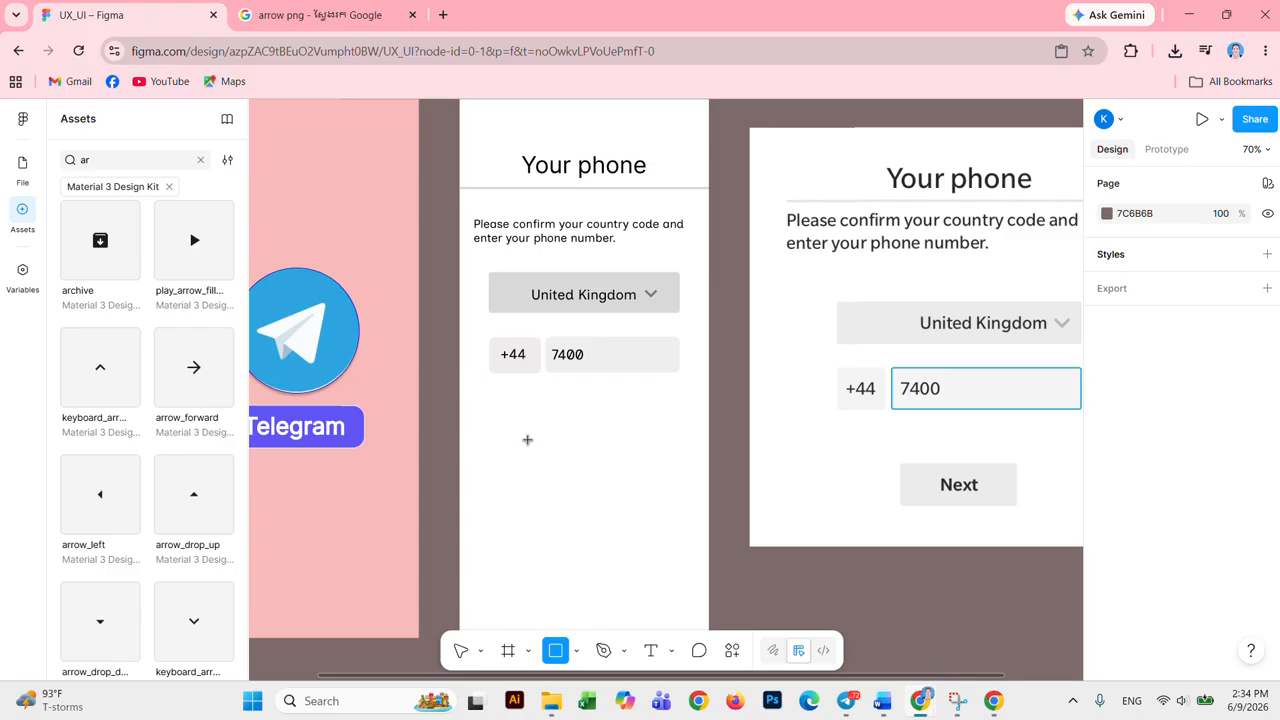
mouse_move(528, 439)
mouse_down()
mouse_move(551, 463)
mouse_move(634, 480)
mouse_move(622, 477)
mouse_up()
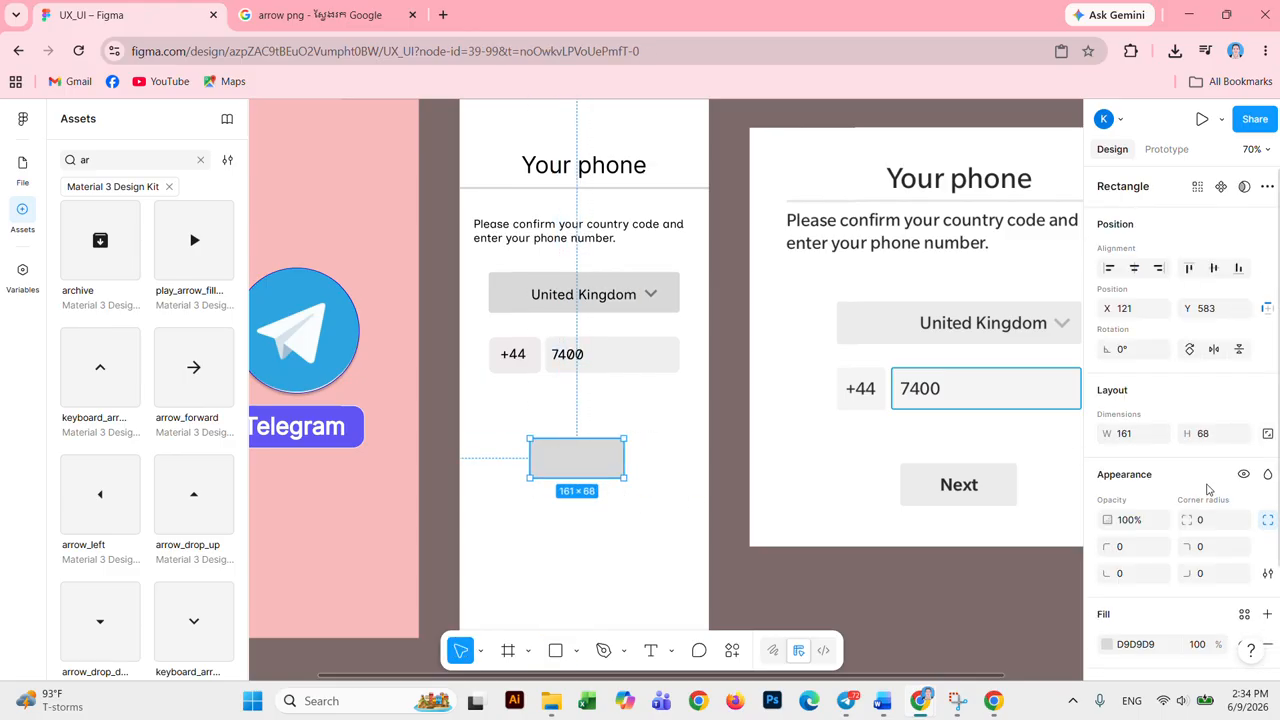
click(1208, 520)
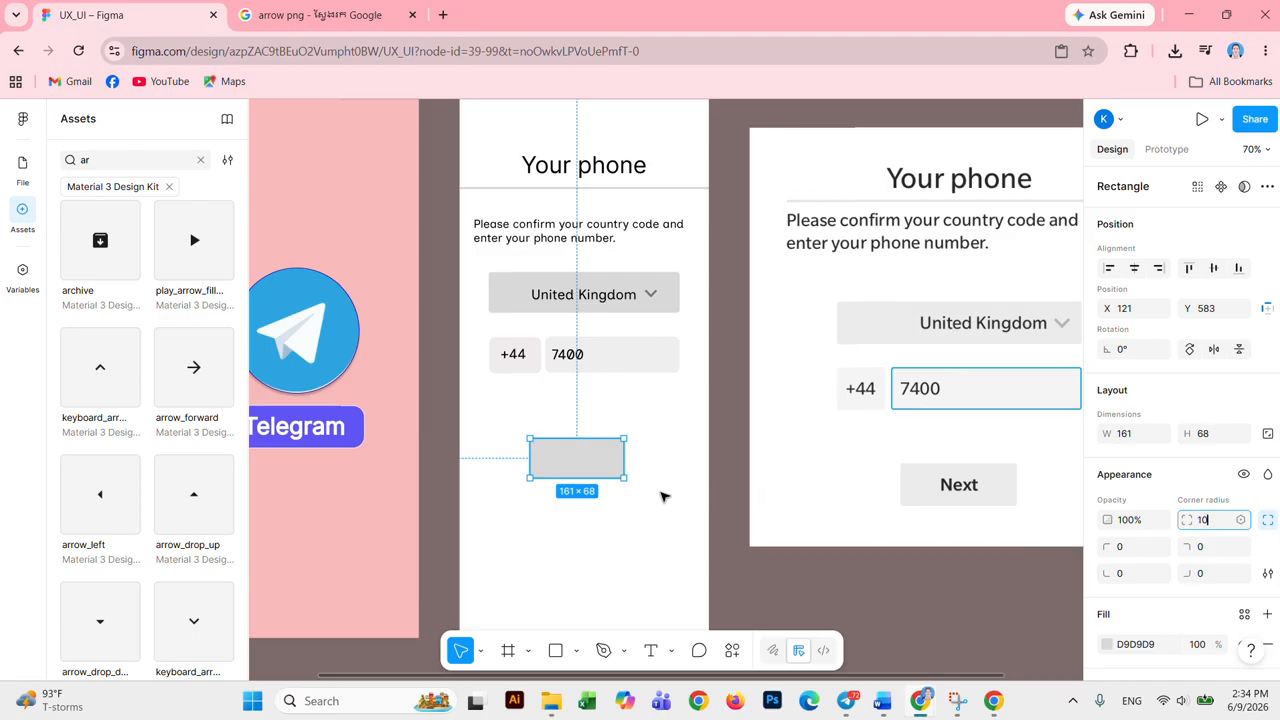
click(609, 489)
click(580, 469)
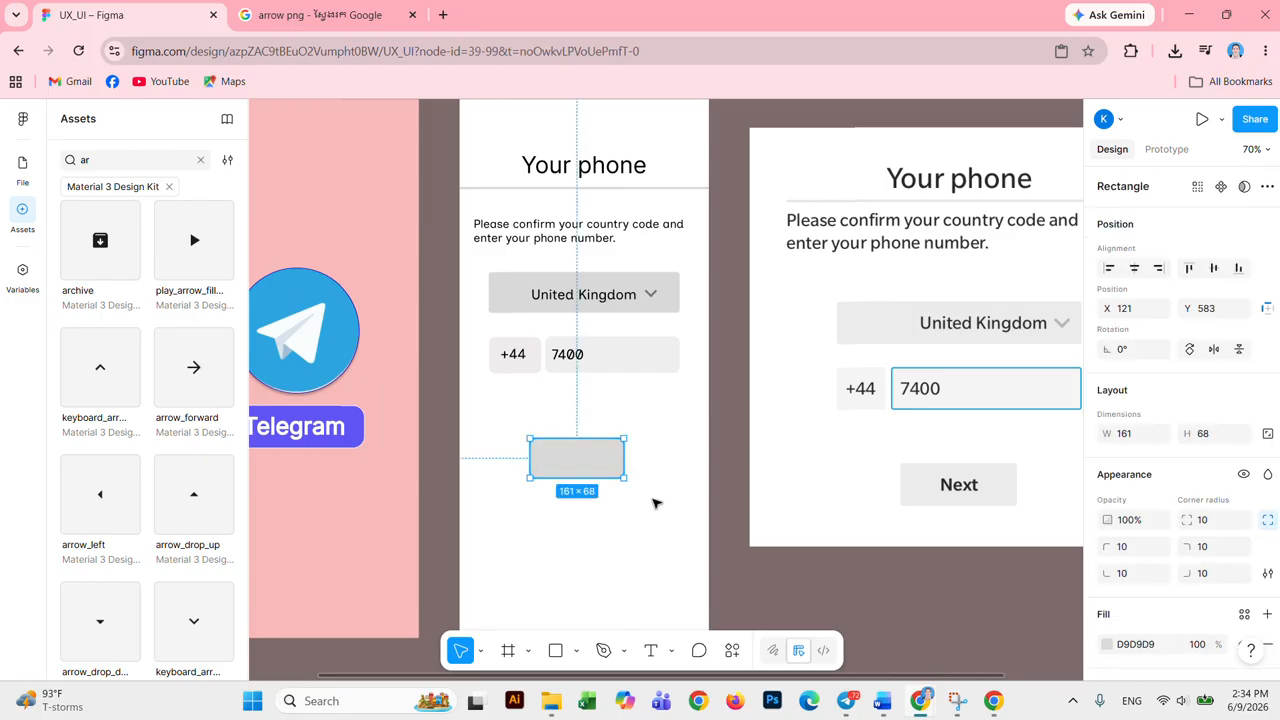
click(651, 650)
click(566, 461)
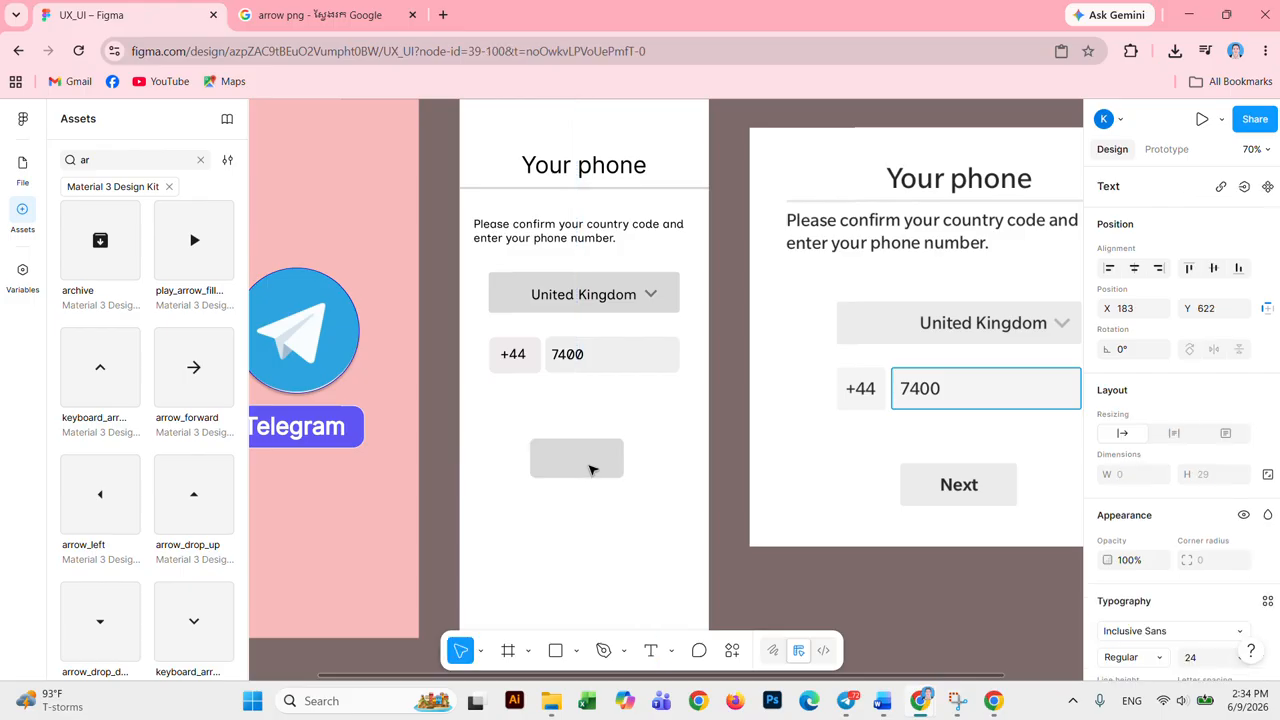
Step: Type the label 'Next' and place it on the grey button
text(Next)
key(Escape)
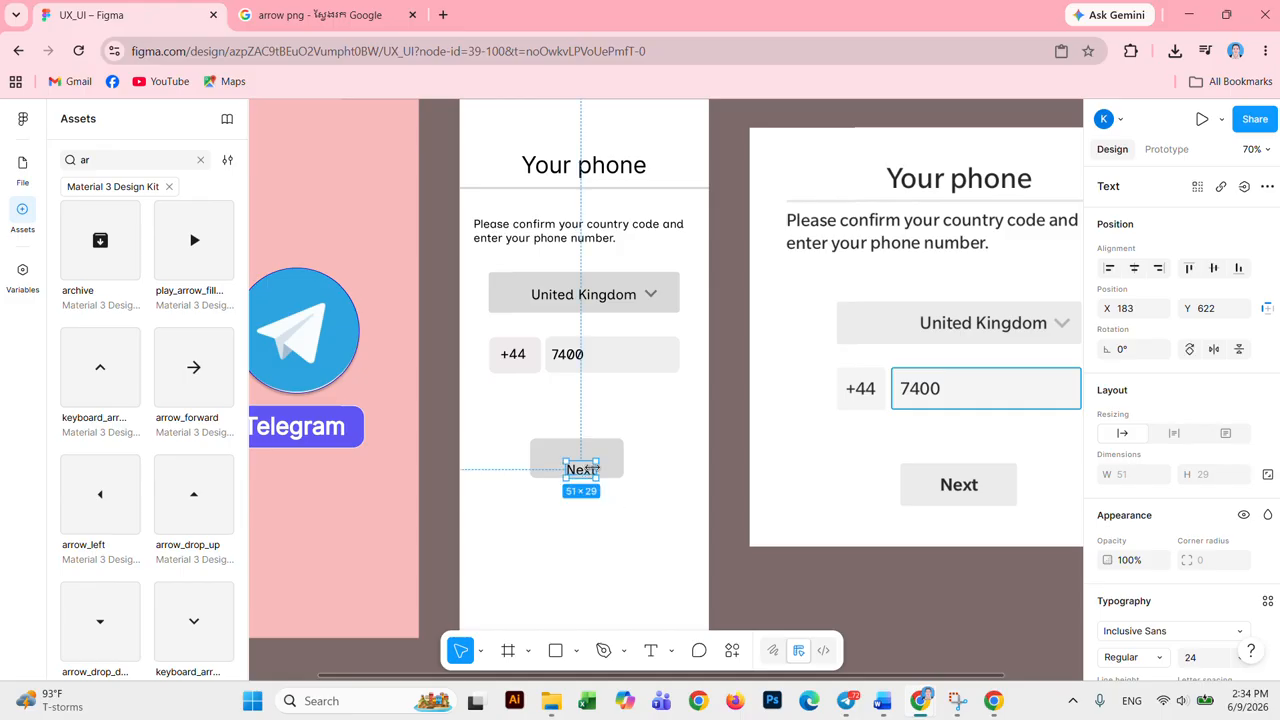
mouse_move(581, 465)
mouse_down()
mouse_move(575, 452)
mouse_move(578, 463)
mouse_up()
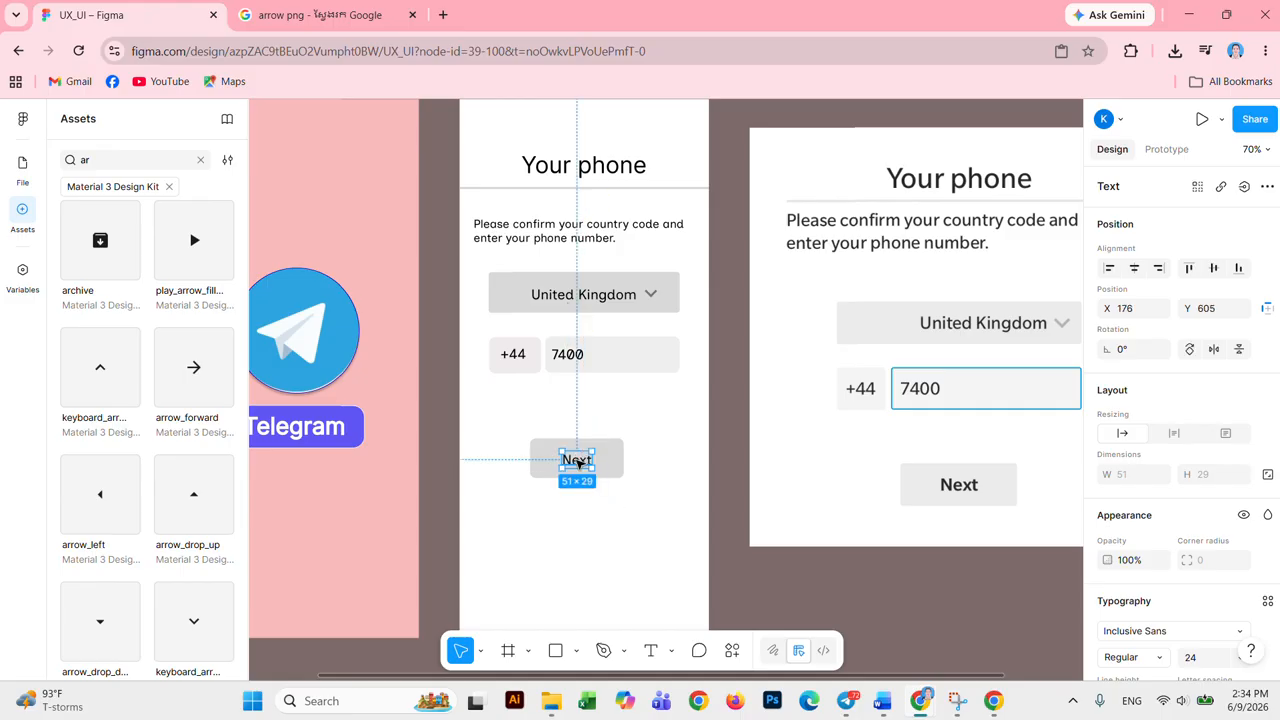
Step: Make the Next label Bold at size 26 and centre it on the button
double_click(581, 464)
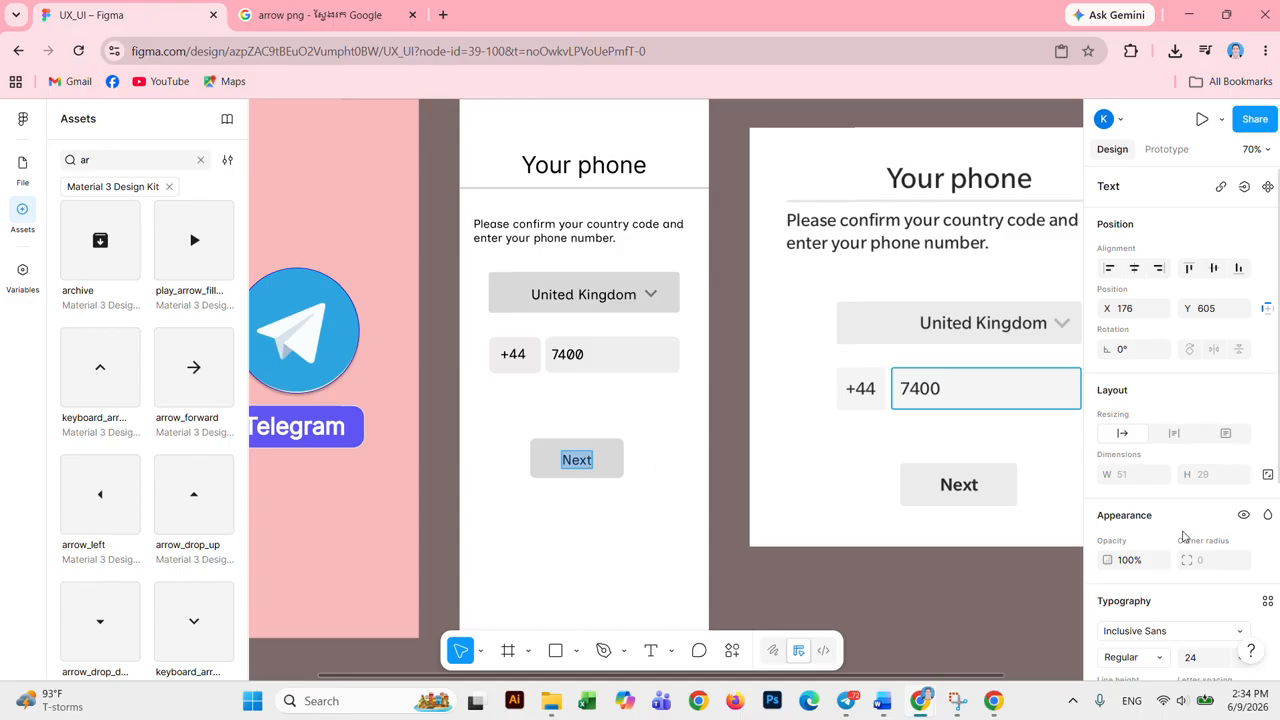
click(1220, 664)
click(1145, 660)
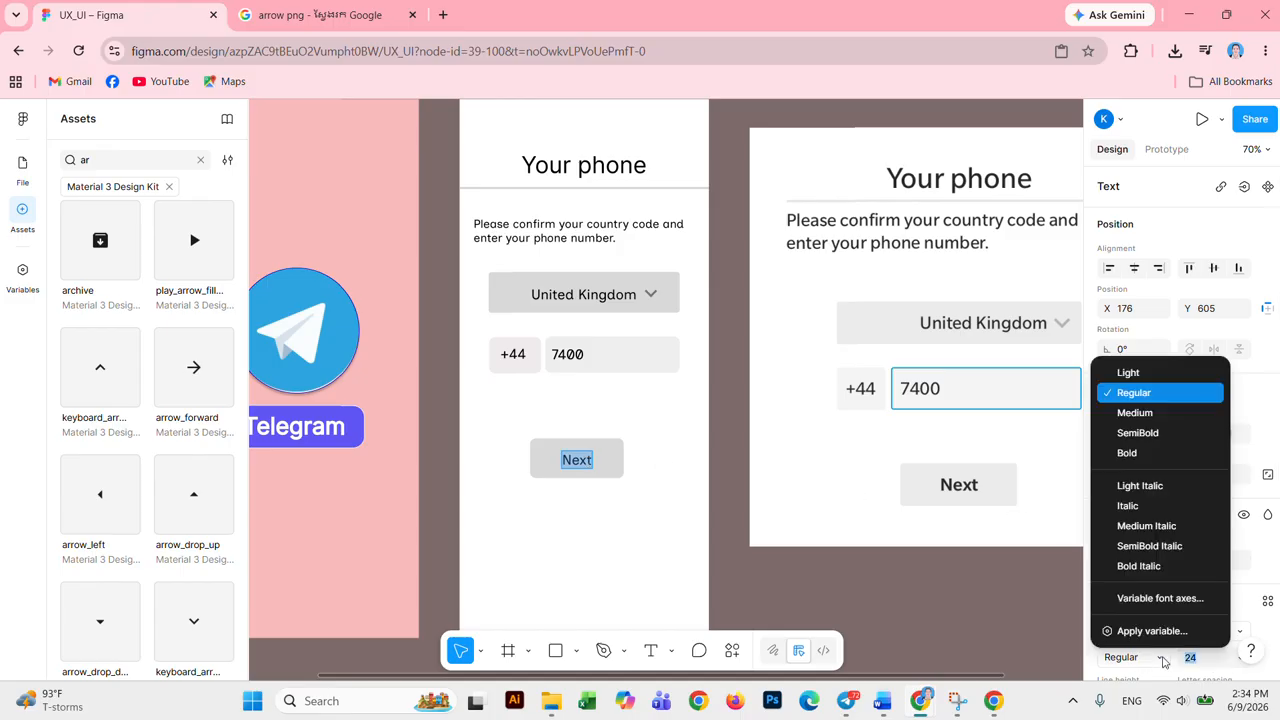
click(1148, 458)
click(1210, 664)
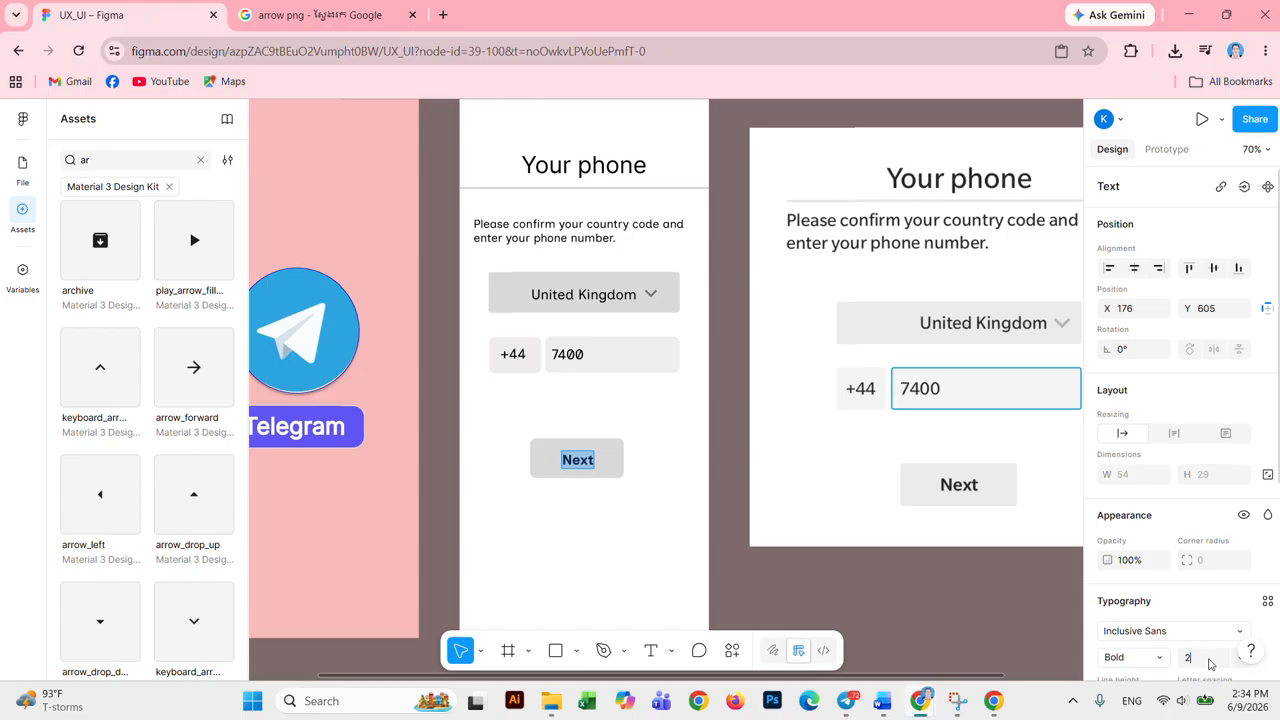
click(991, 643)
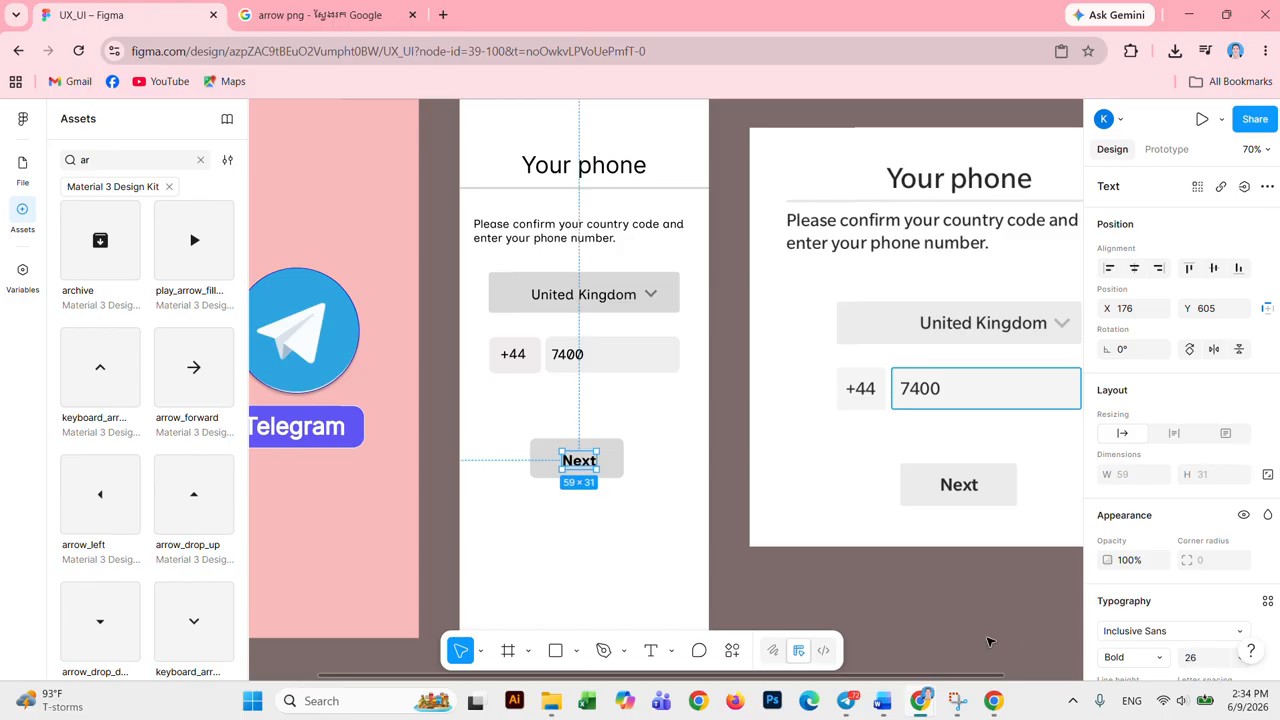
drag(584, 467, 580, 466)
Step: Nudge the +44 and 7400 phone fields down slightly together
click(603, 530)
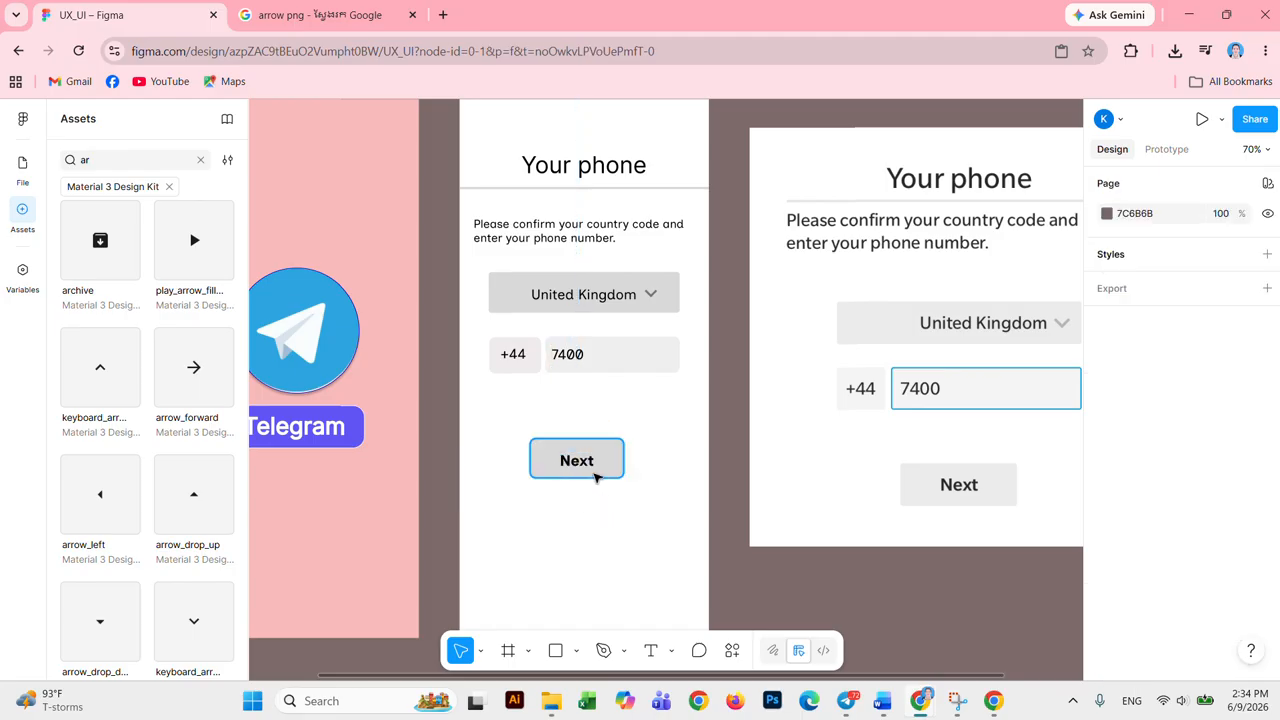
click(589, 463)
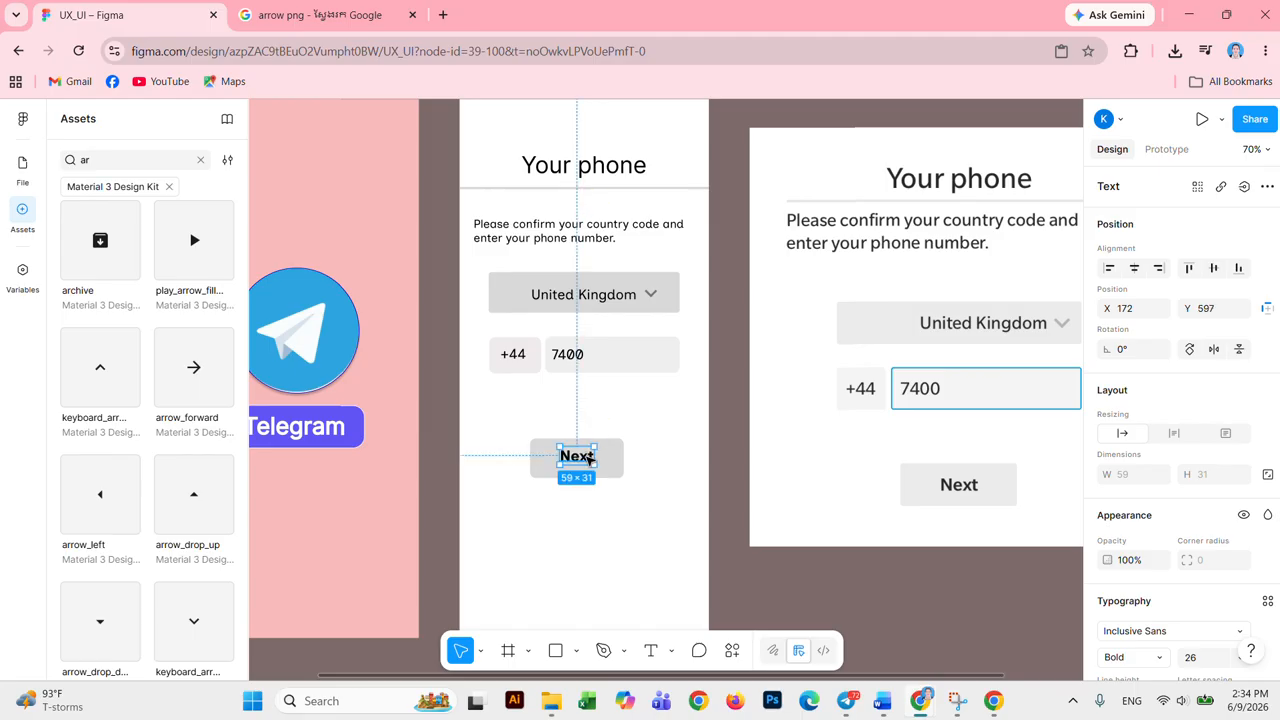
click(642, 533)
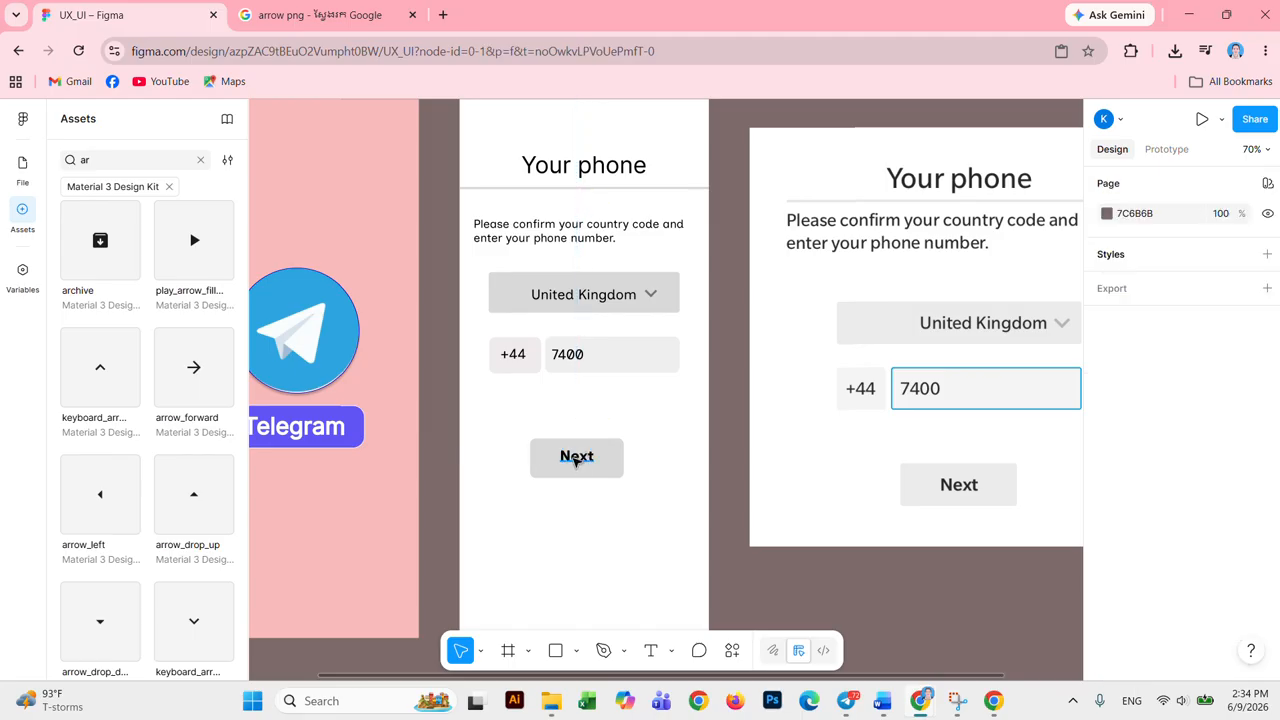
click(576, 461)
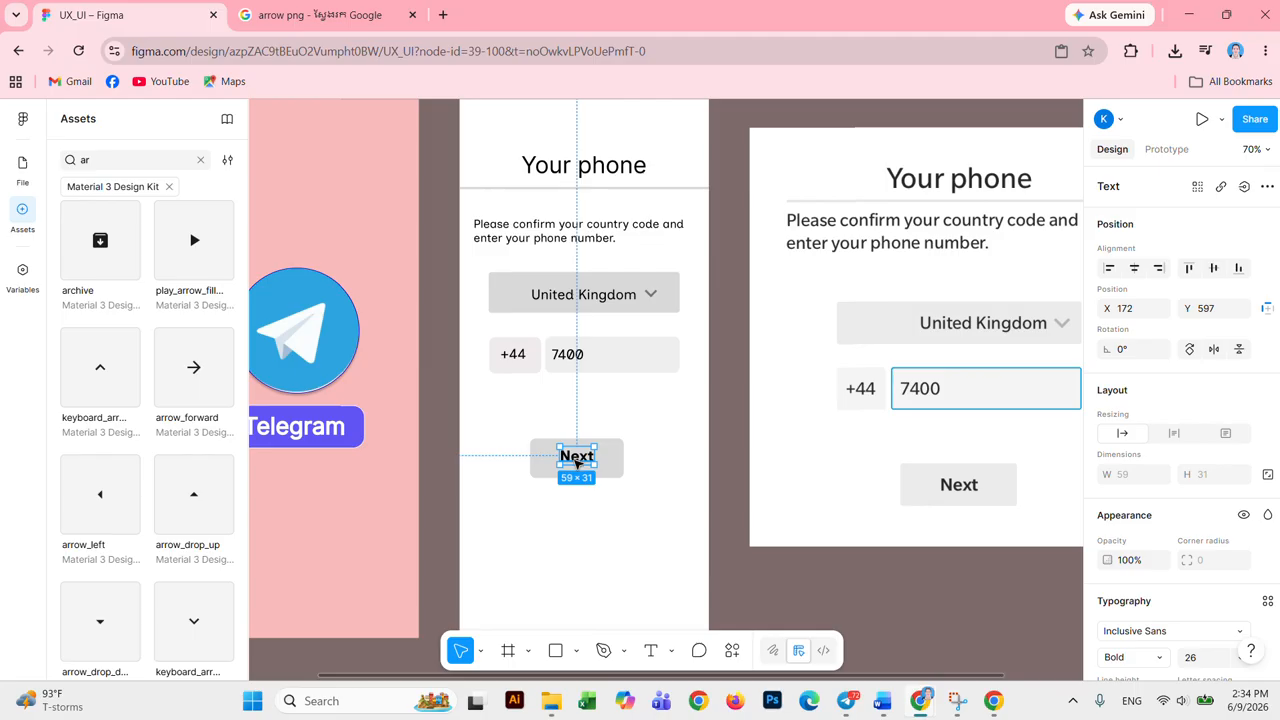
click(620, 472)
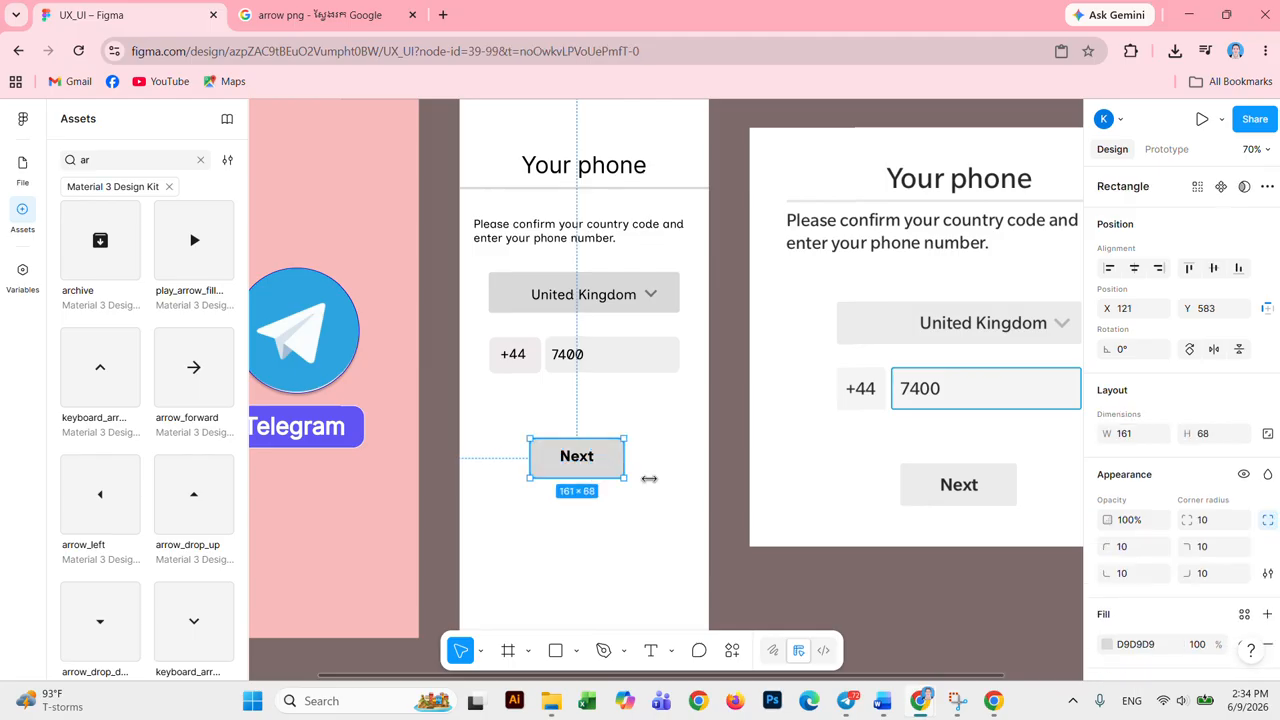
click(593, 520)
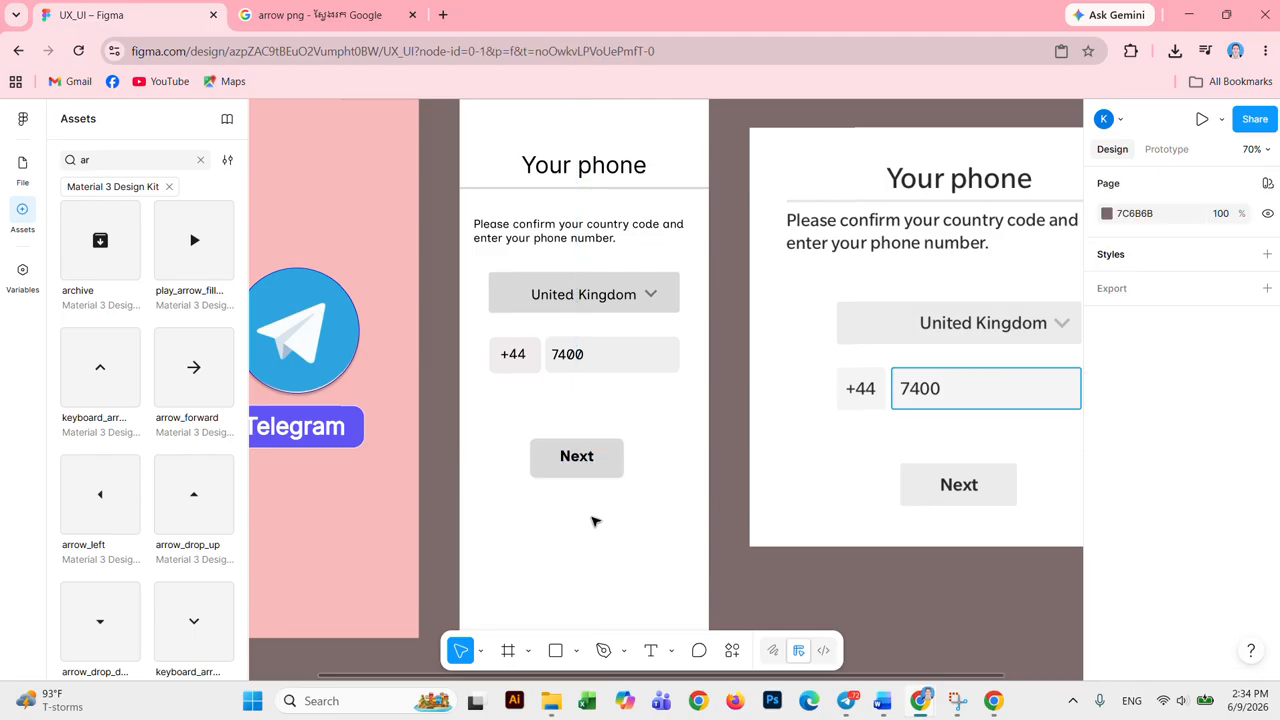
click(650, 398)
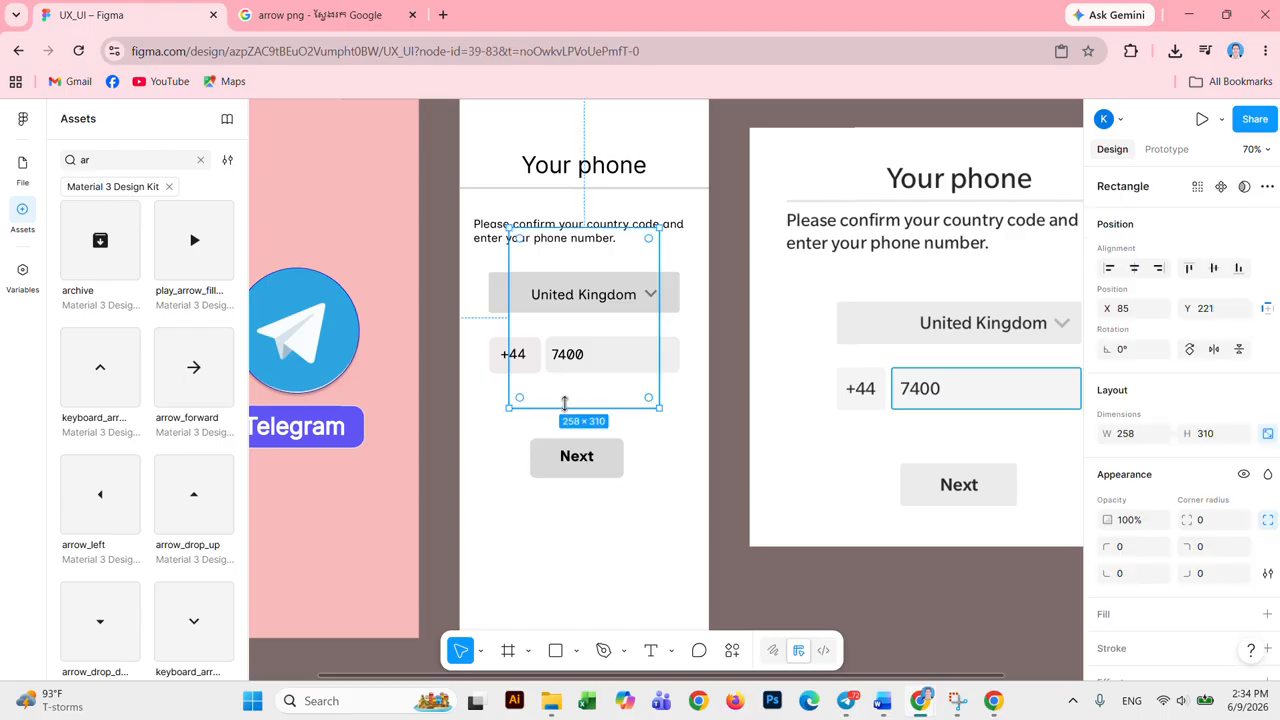
click(679, 415)
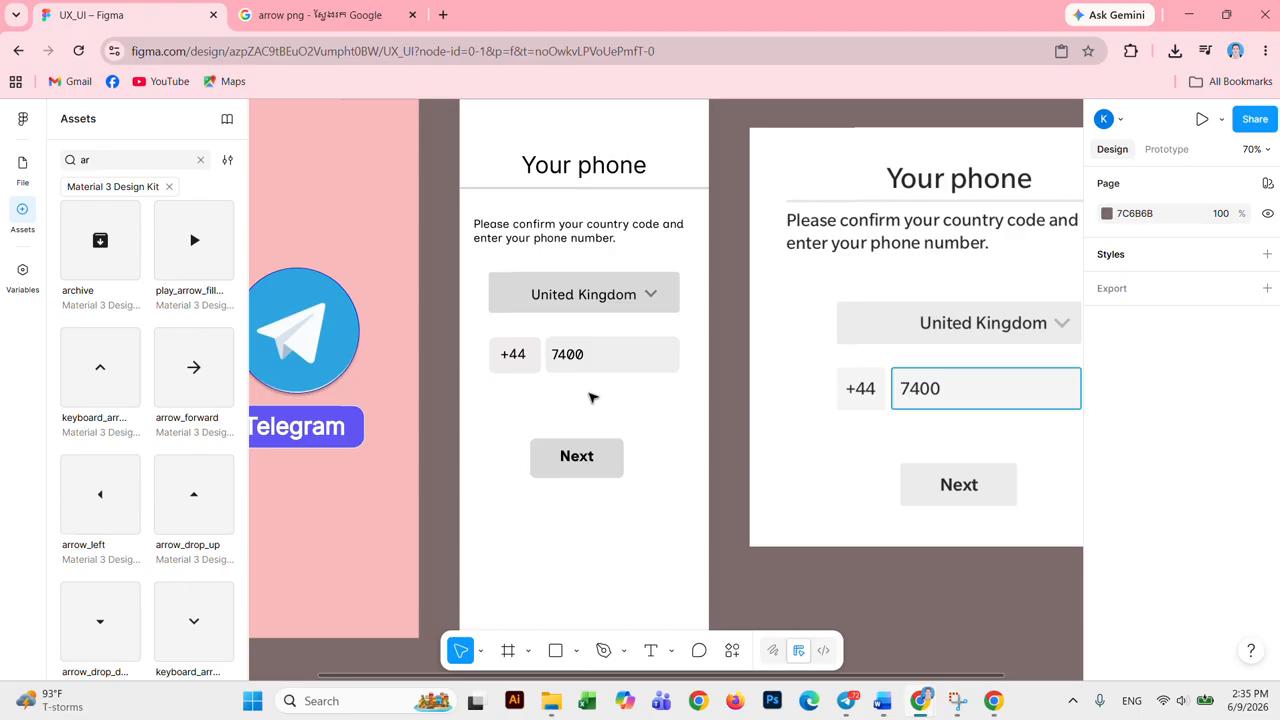
drag(591, 394, 505, 350)
key(Down)
key(Down)
key(Down)
key(Down)
key(Down)
key(Down)
key(Down)
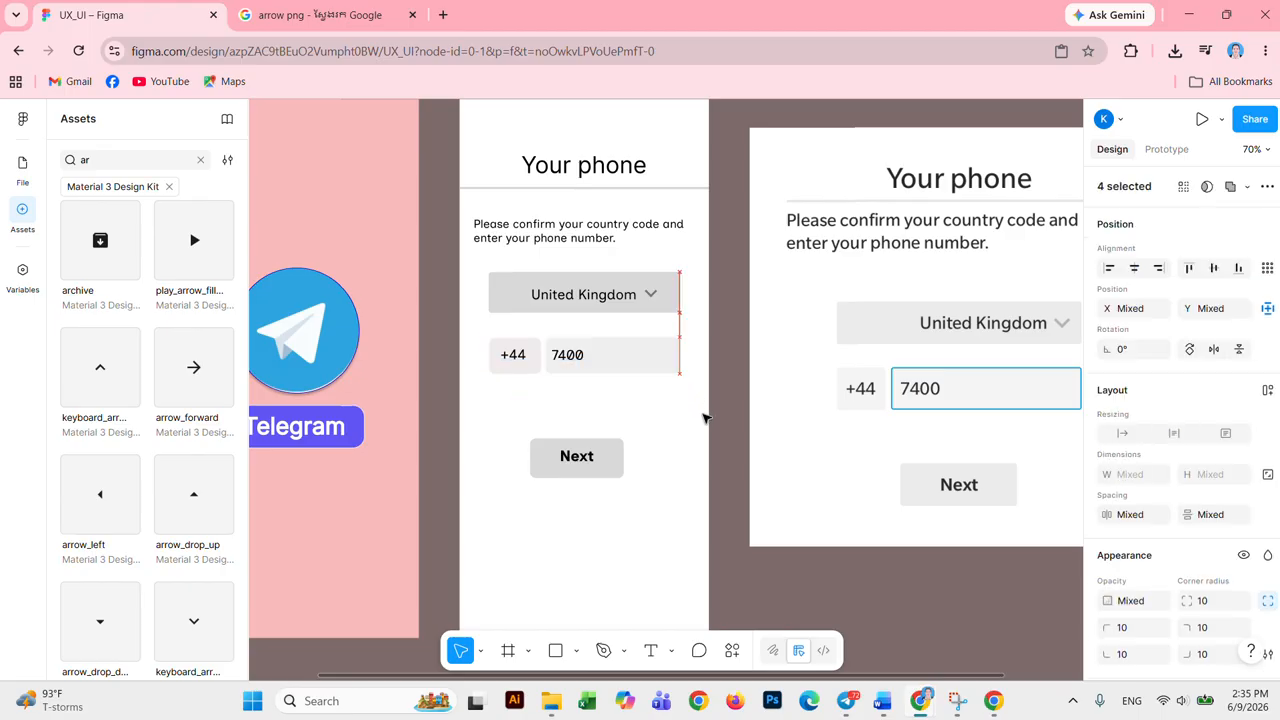
key(Down)
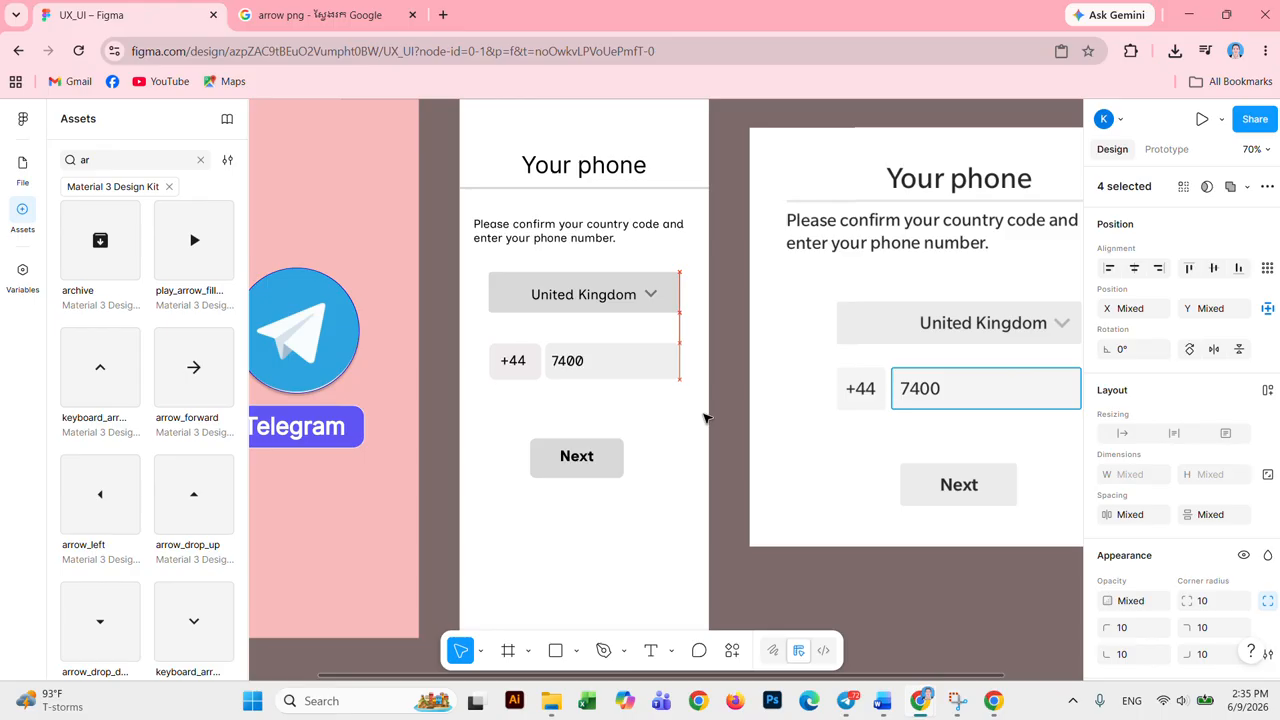
click(675, 466)
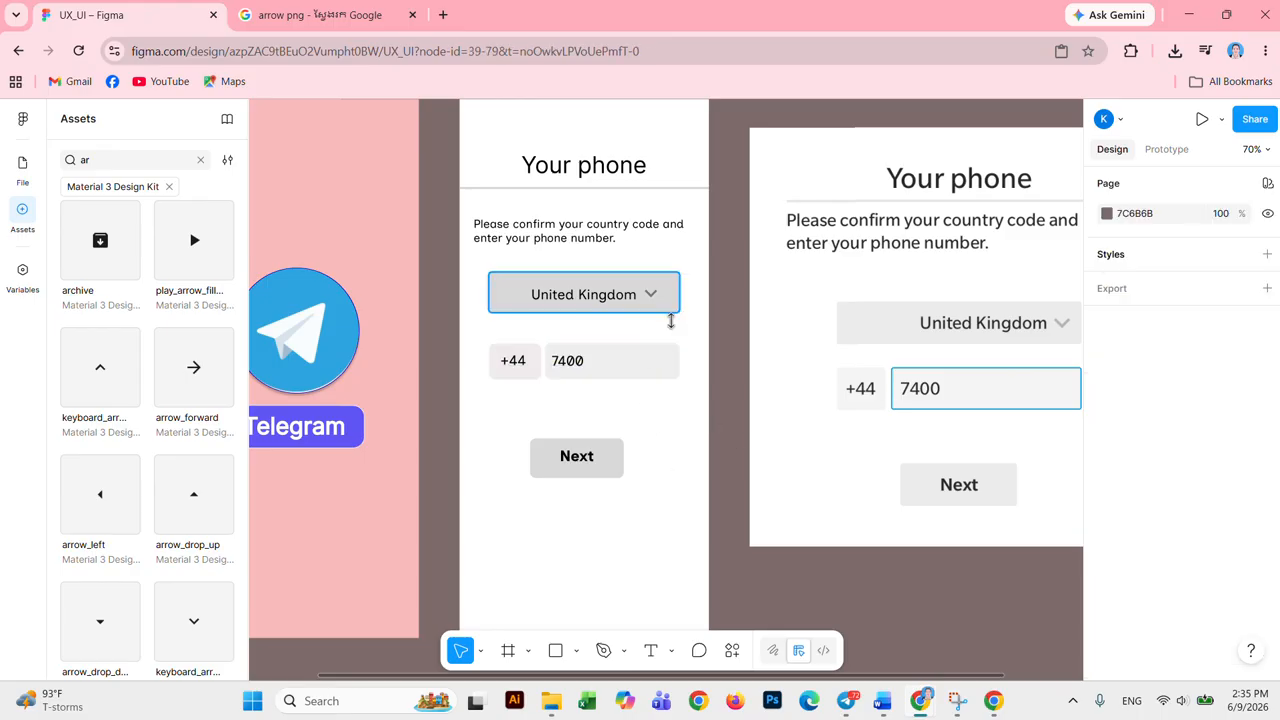
Step: Widen the United Kingdom dropdown and move its chevron further right
click(660, 303)
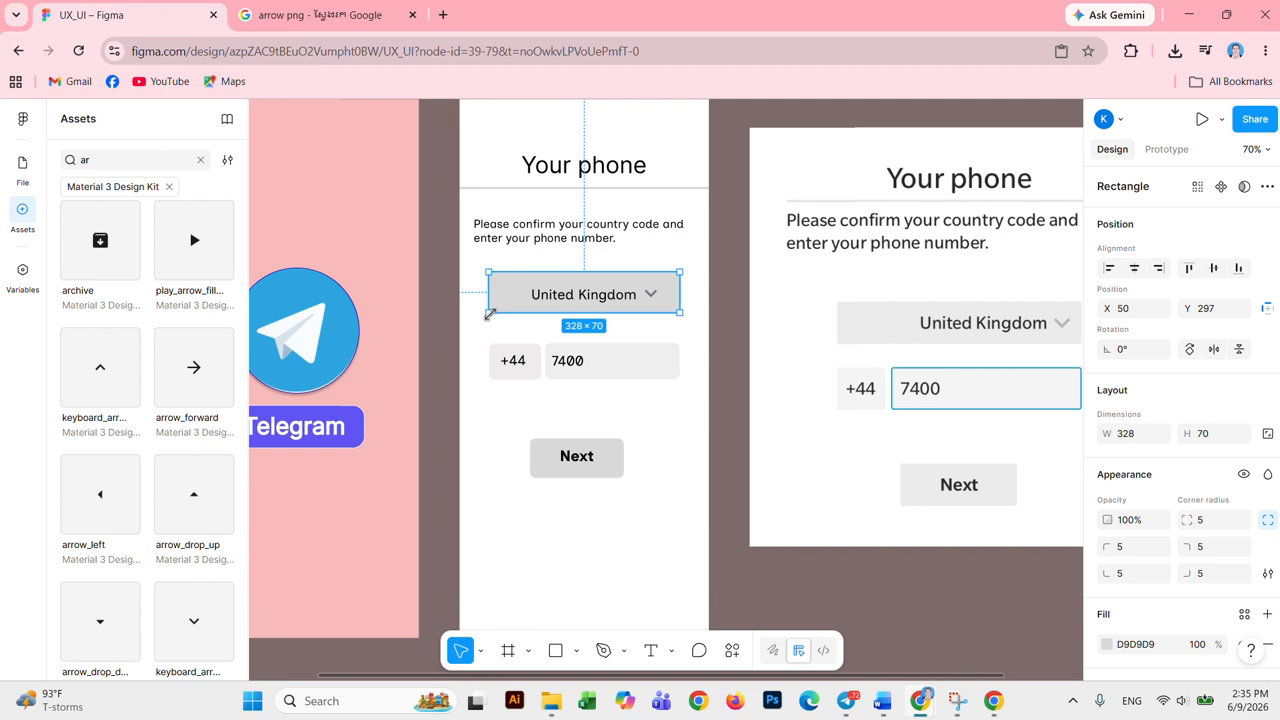
drag(487, 313, 480, 315)
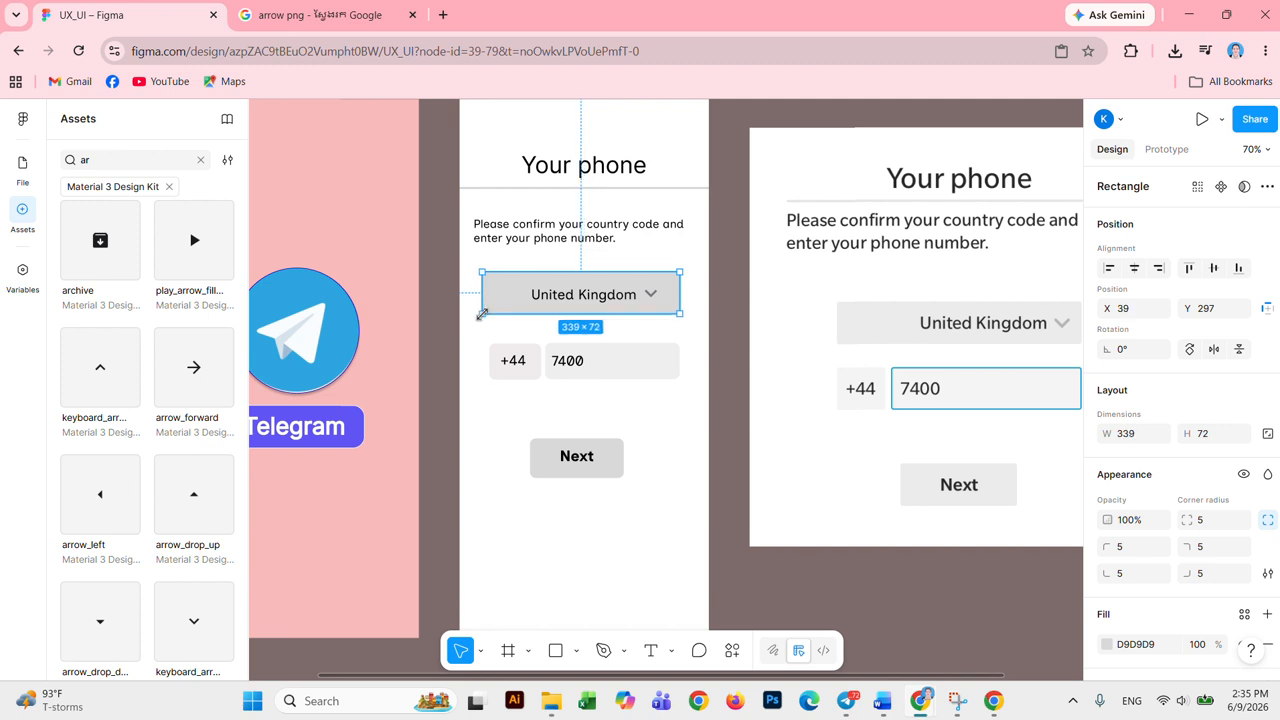
click(652, 303)
drag(657, 302, 660, 303)
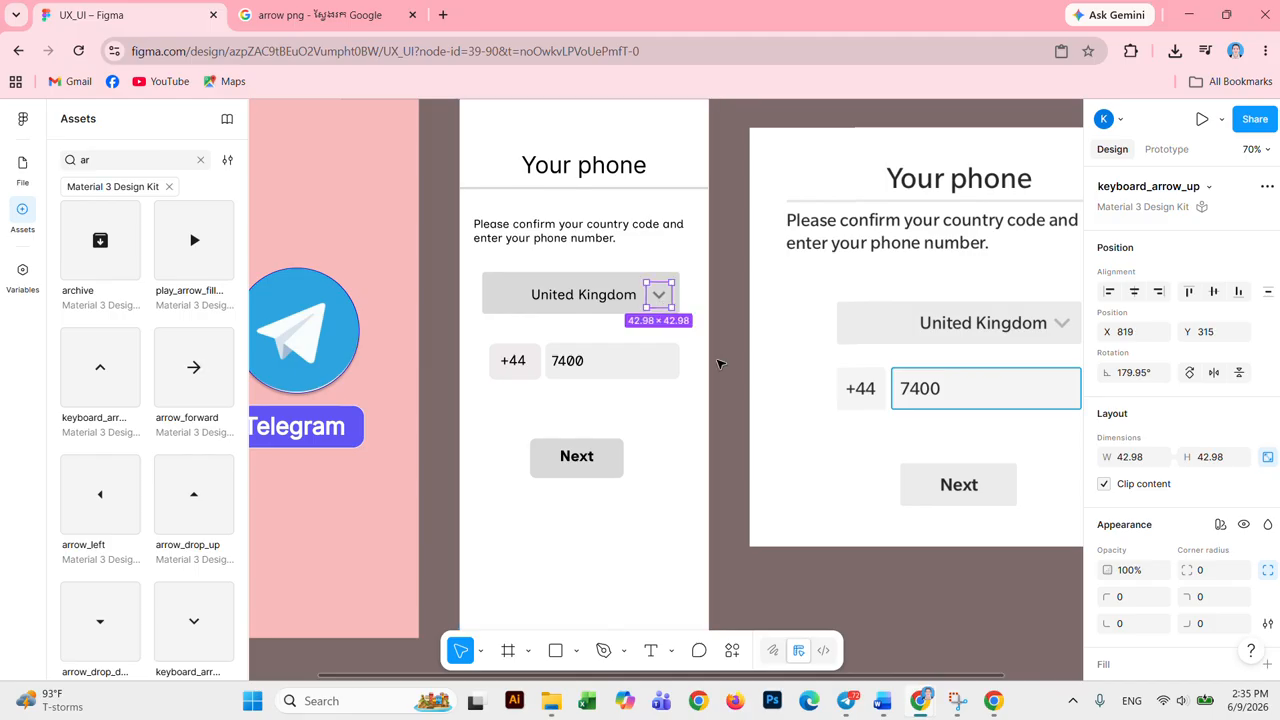
click(690, 458)
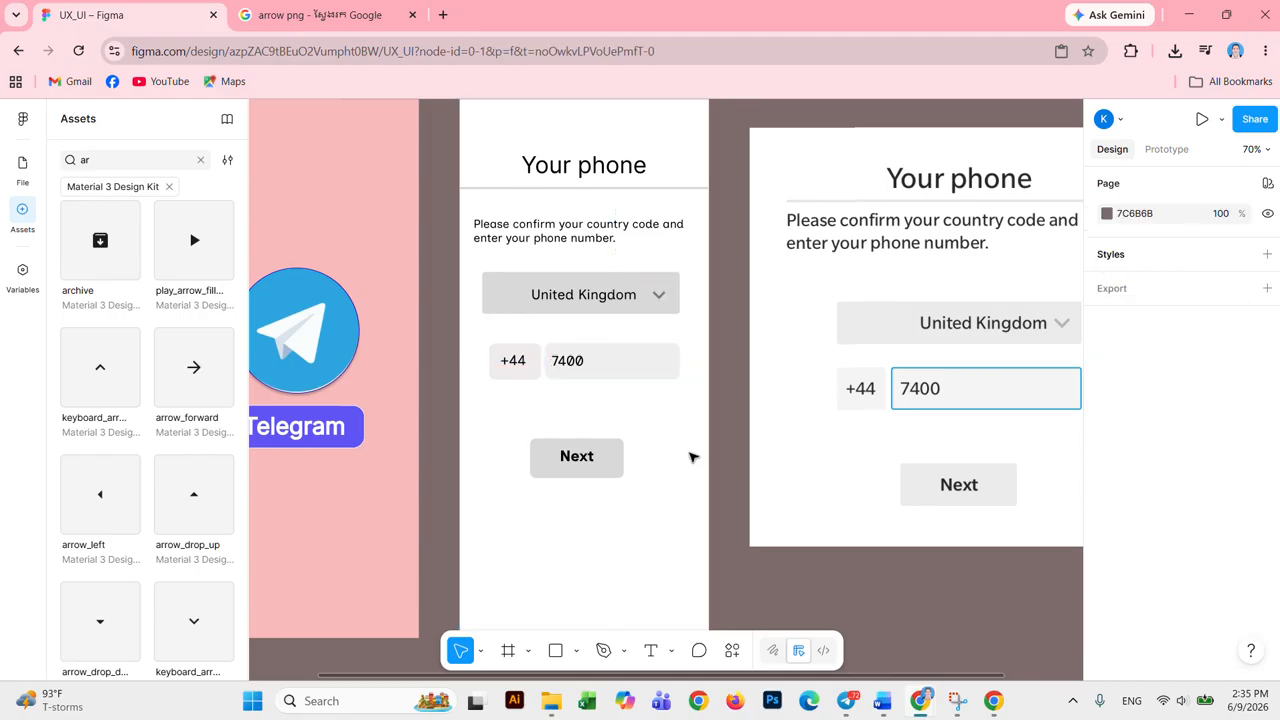
Step: Delete the large 720×720 reference image of the phone form
scroll(690, 458, down, 5)
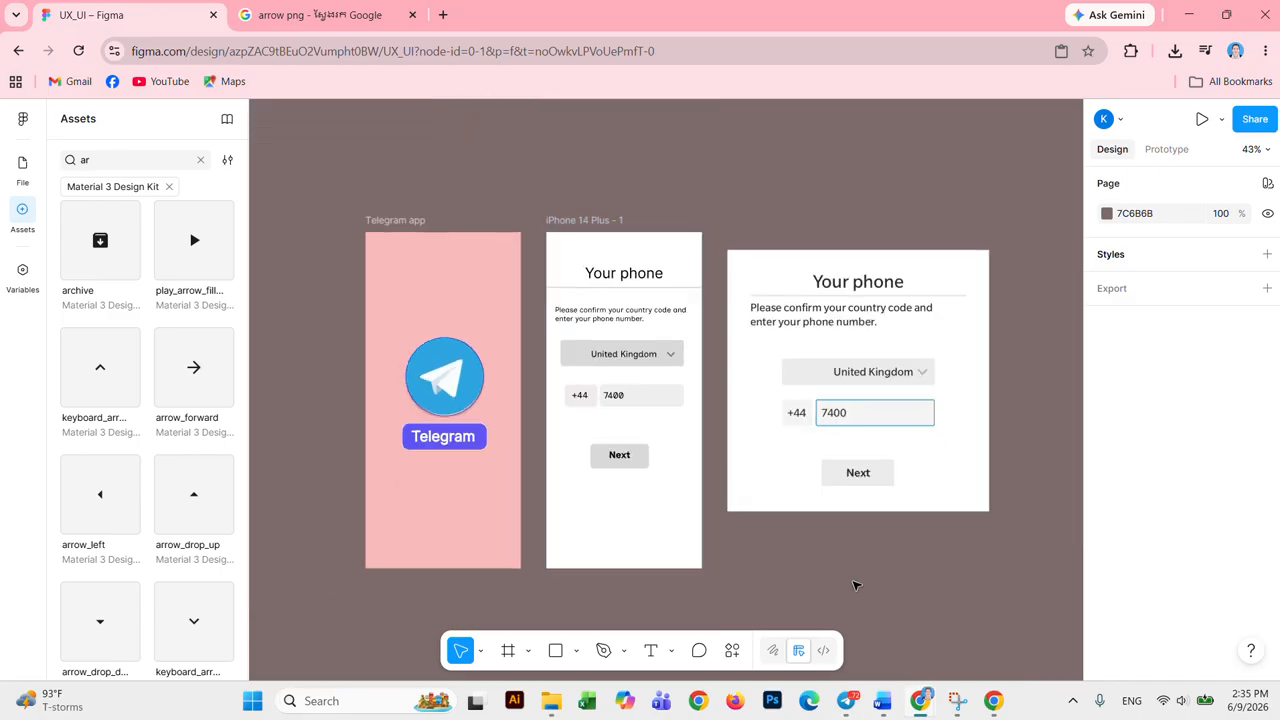
scroll(884, 575, up, 4)
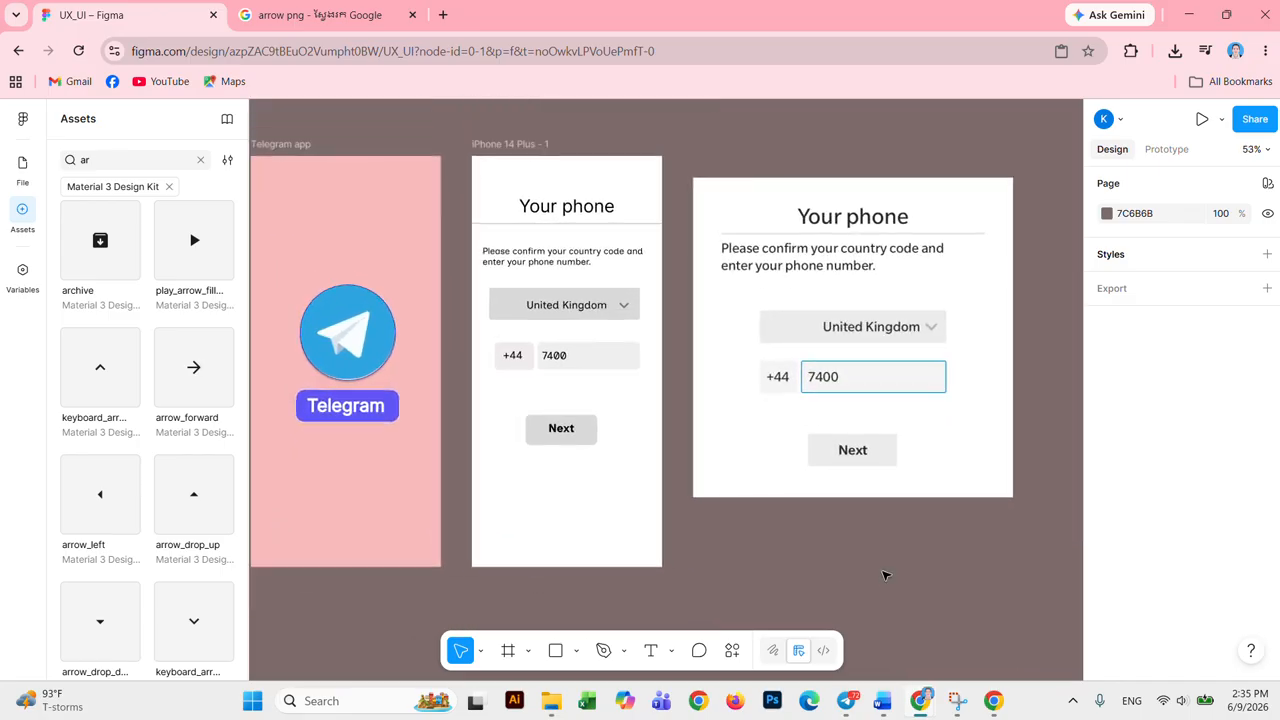
click(971, 243)
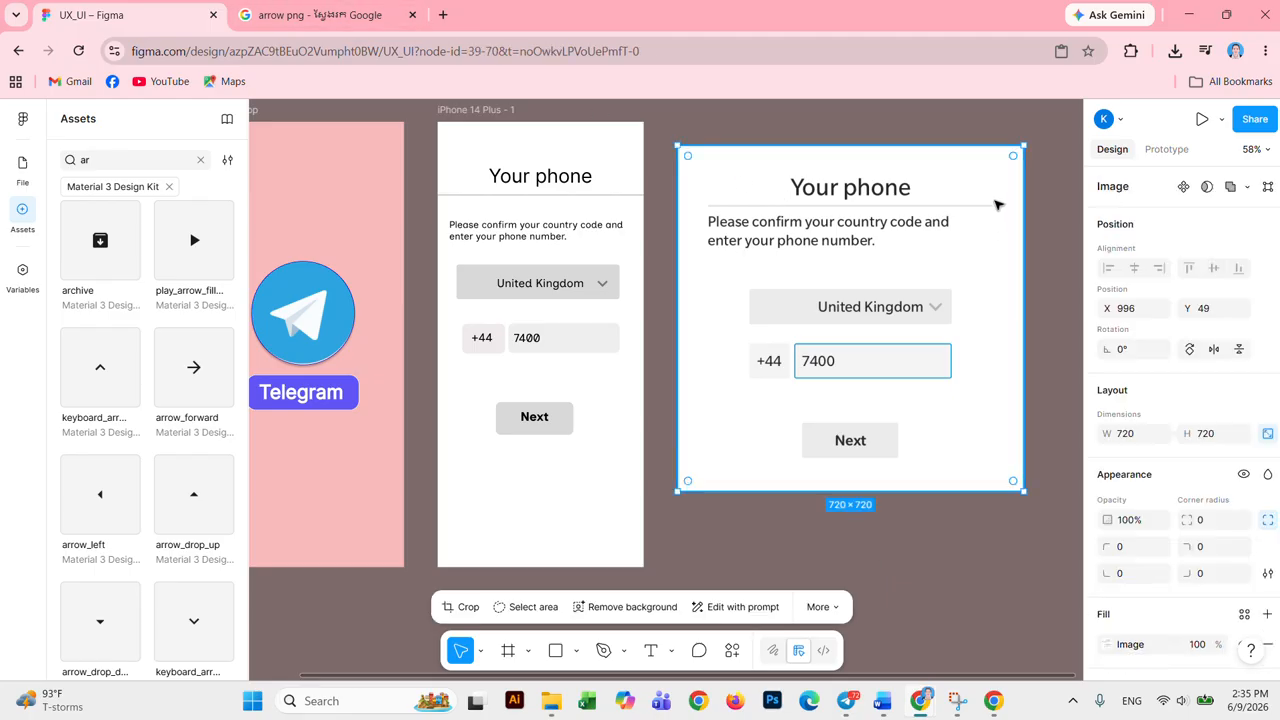
key(Delete)
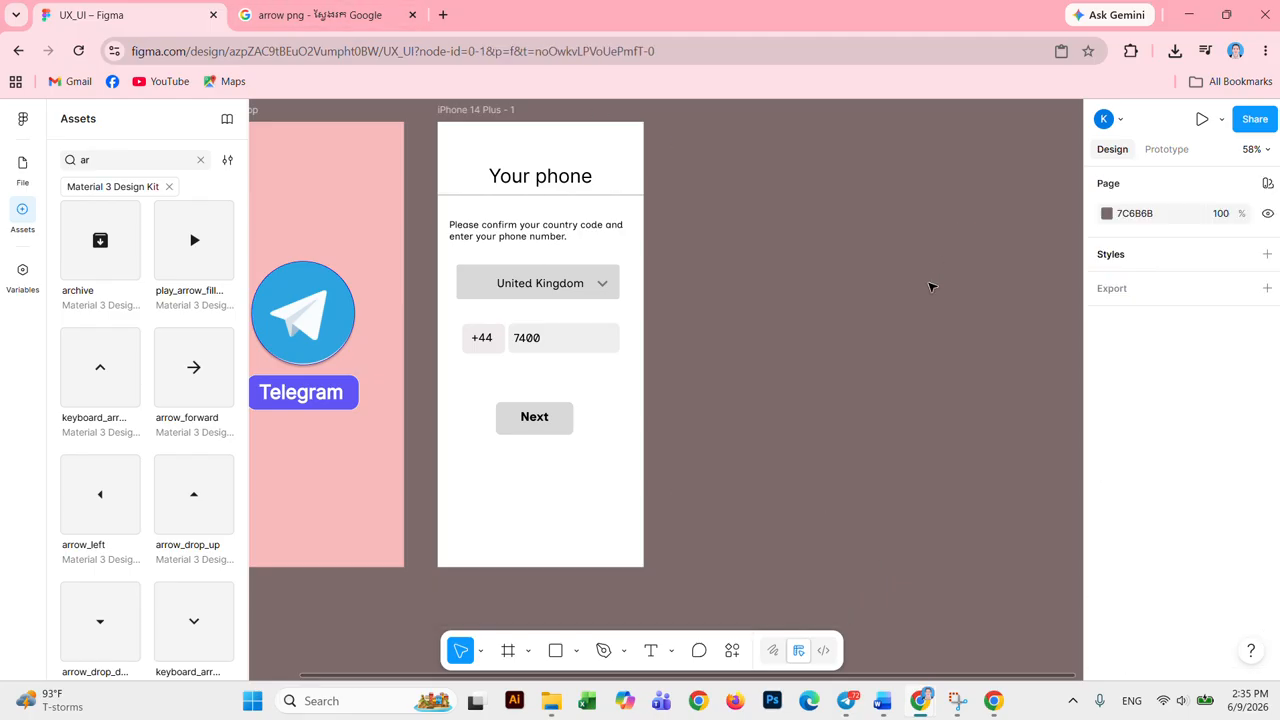
Step: Add an iPhone 14 Plus frame aligned beside the first frame
click(508, 651)
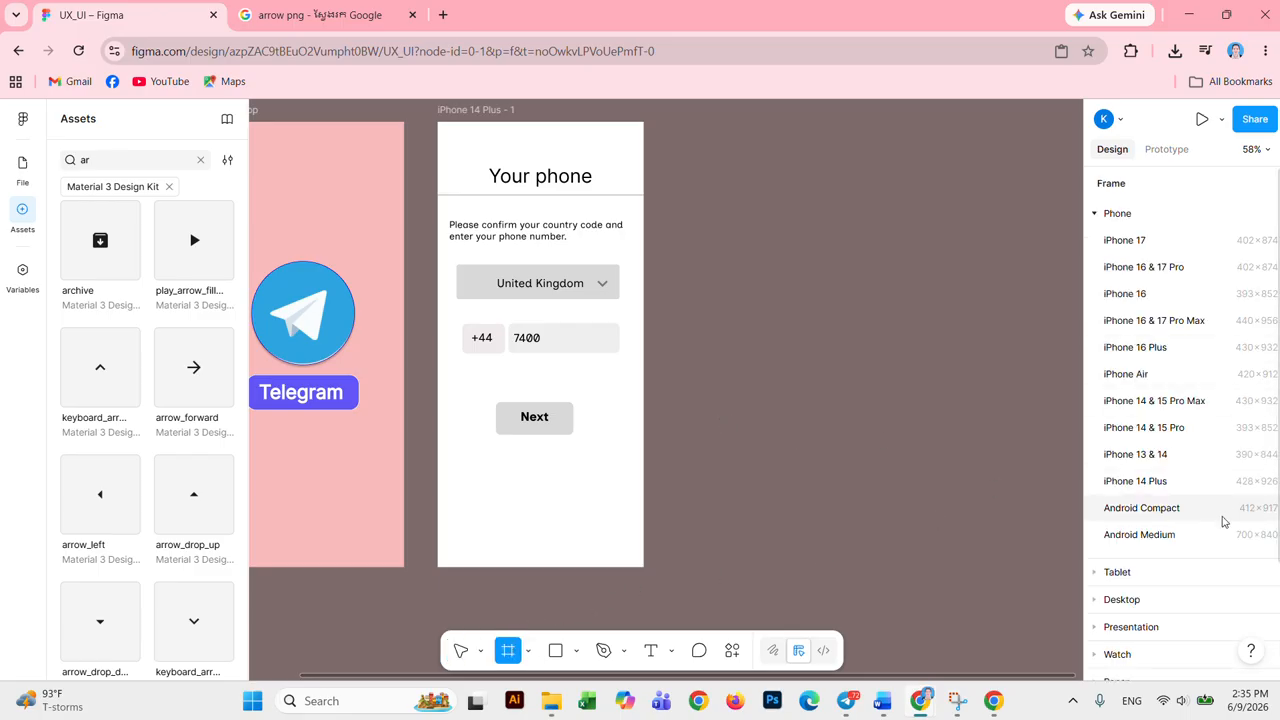
click(1212, 486)
drag(818, 279, 810, 234)
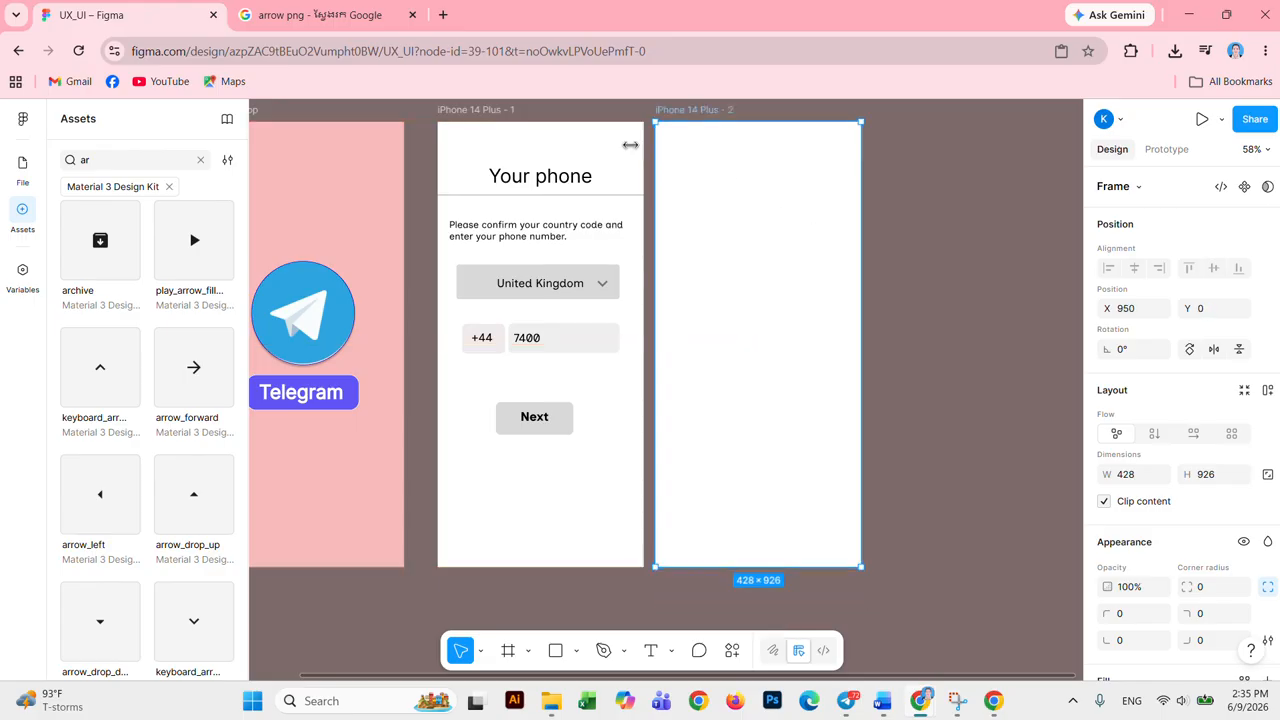
Step: Rename the first phone frame to 'Login'
click(482, 110)
double_click(500, 112)
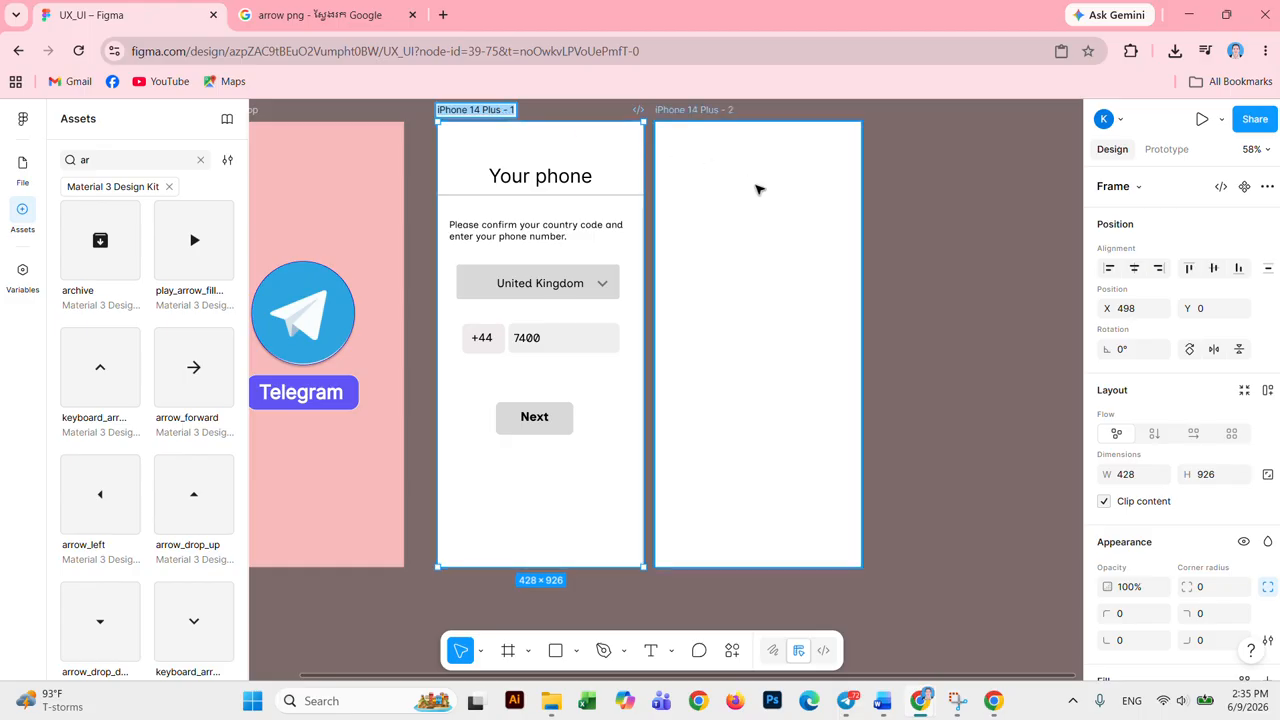
key(BackSpace)
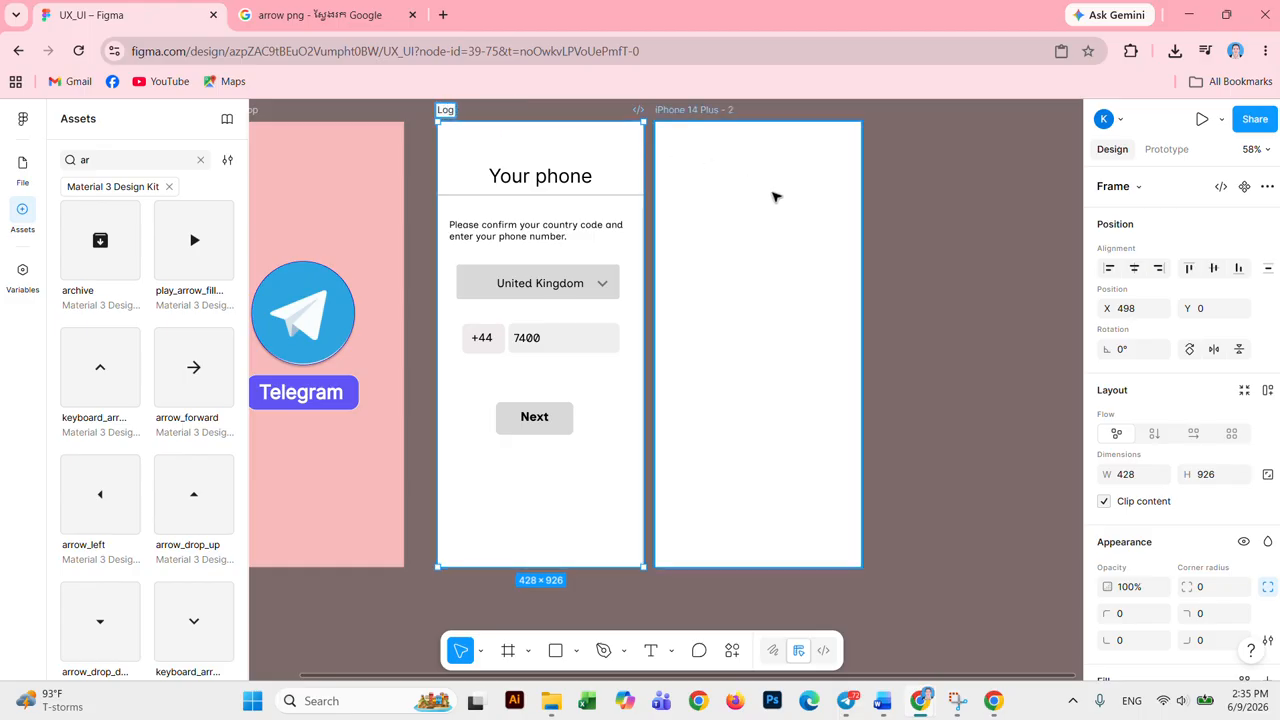
text(Loging)
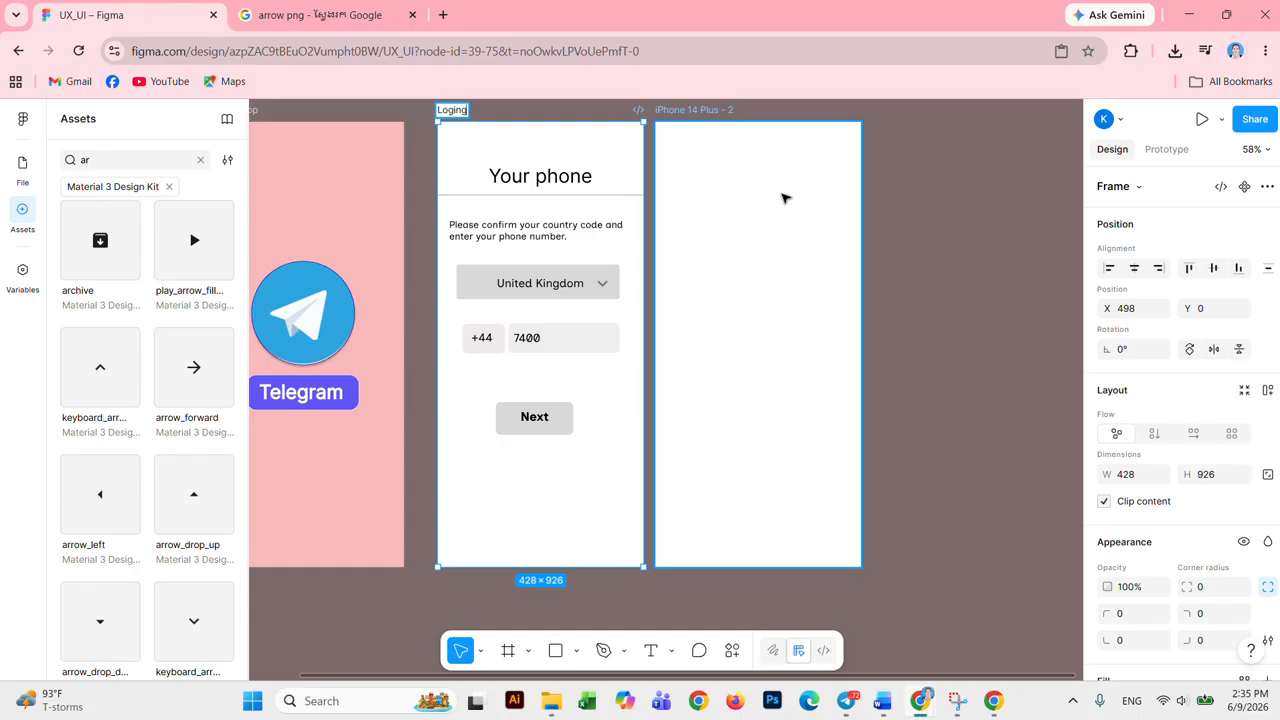
Step: Rename the second blank frame to 'Profile'
click(708, 111)
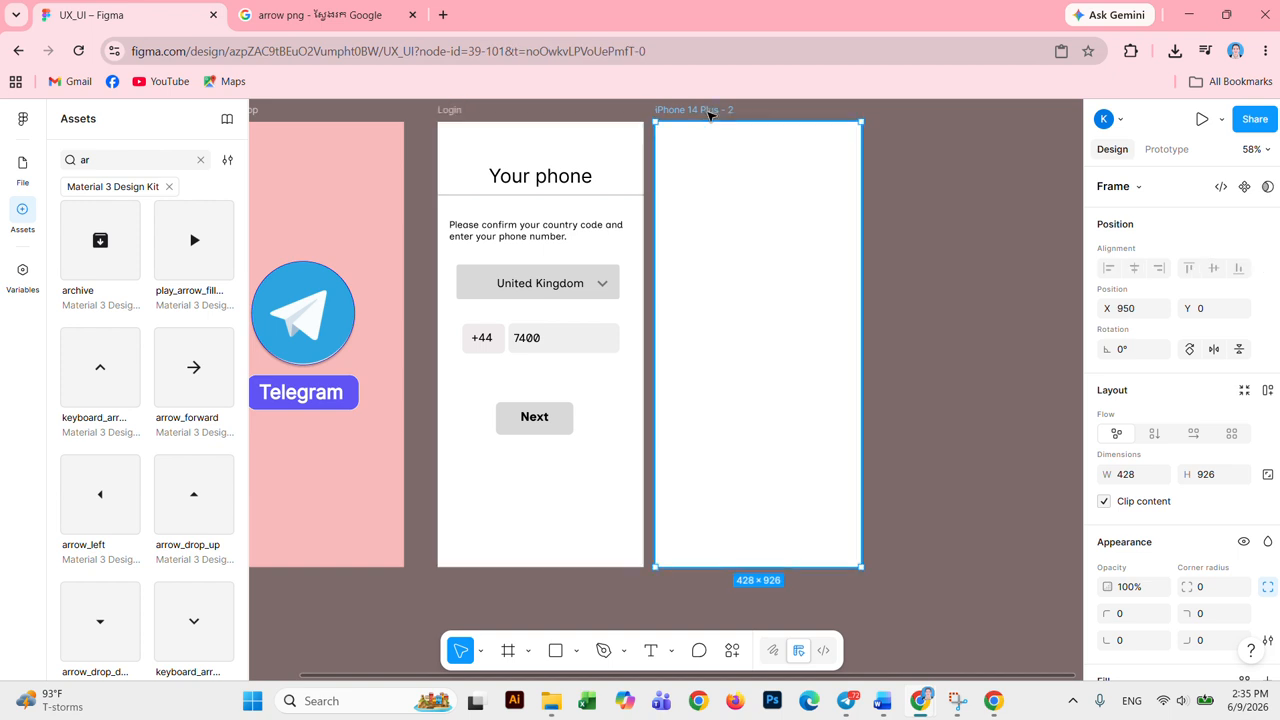
double_click(708, 111)
text(Profile)
key(Return)
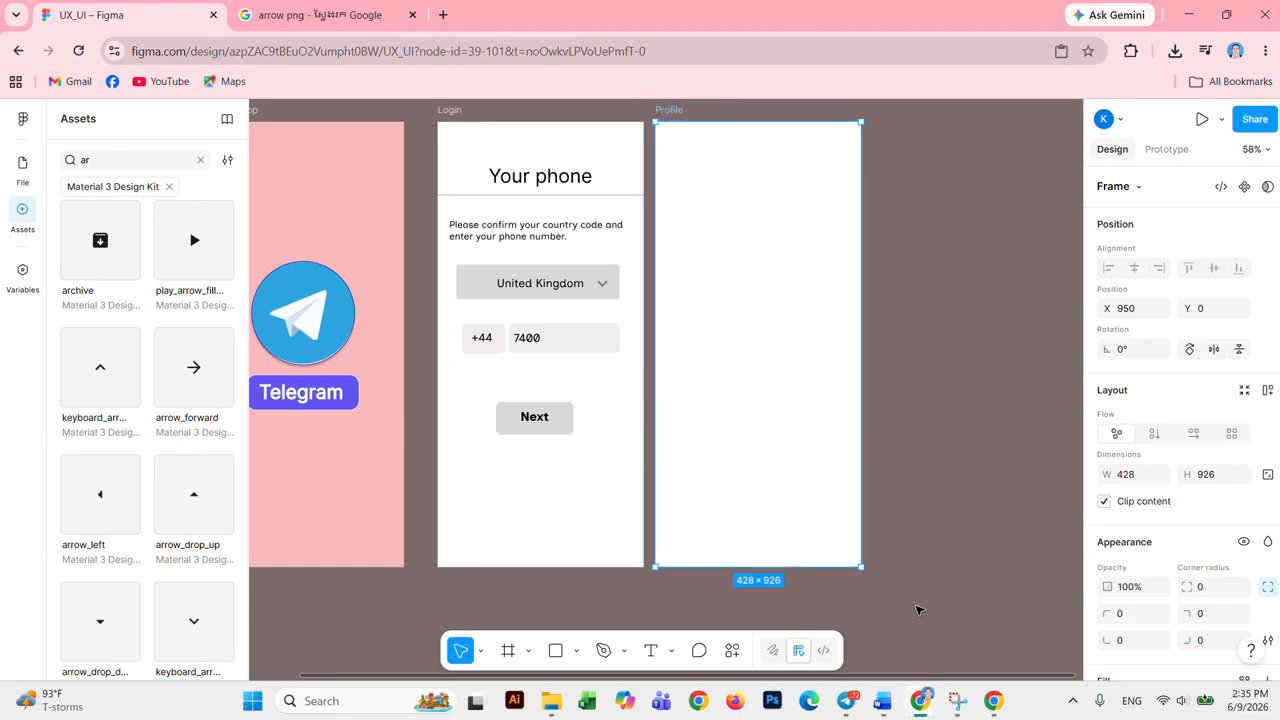
Step: Copy the blue Telegram profile screenshot 812618382177196073.jpg from the Telegram app folder
click(551, 702)
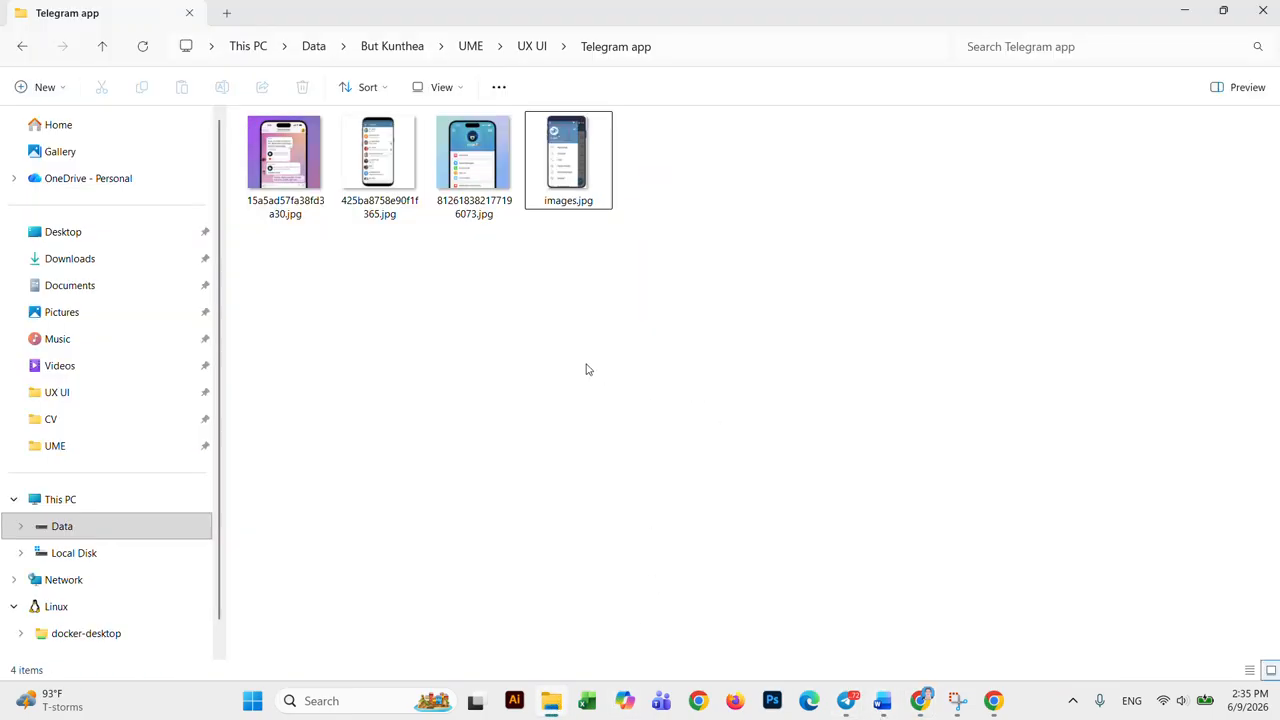
click(477, 152)
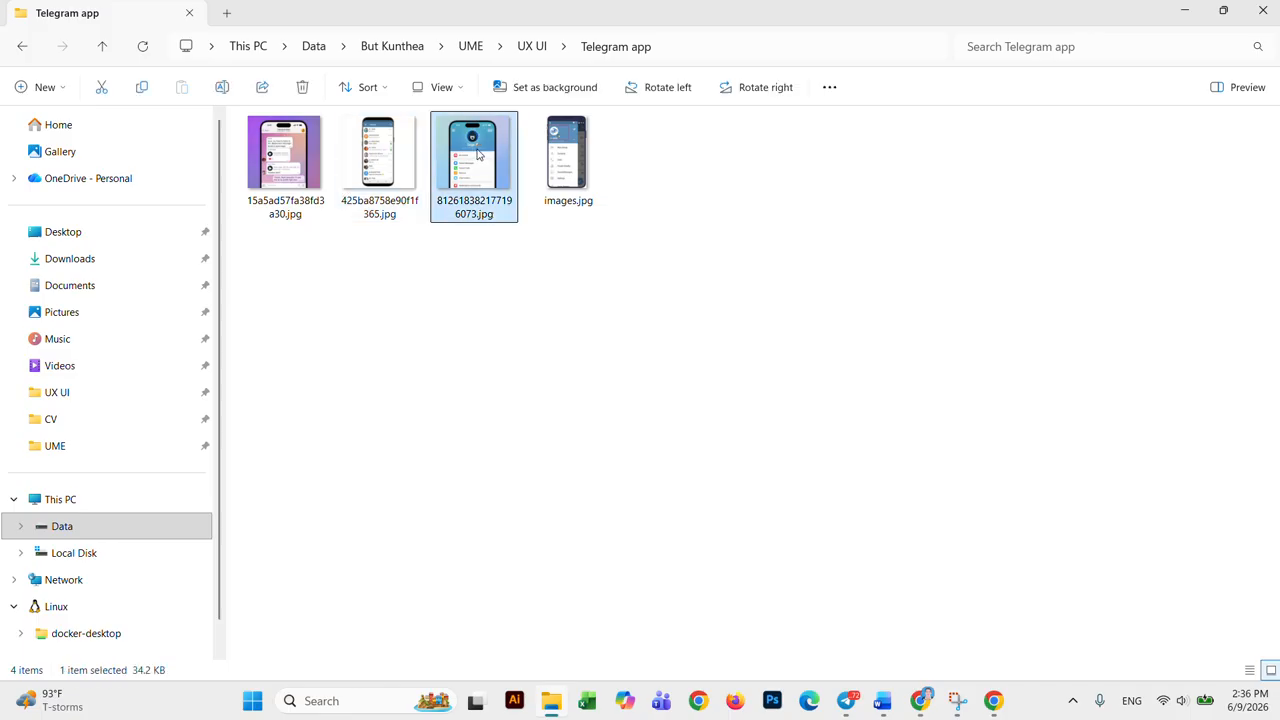
right_click(477, 156)
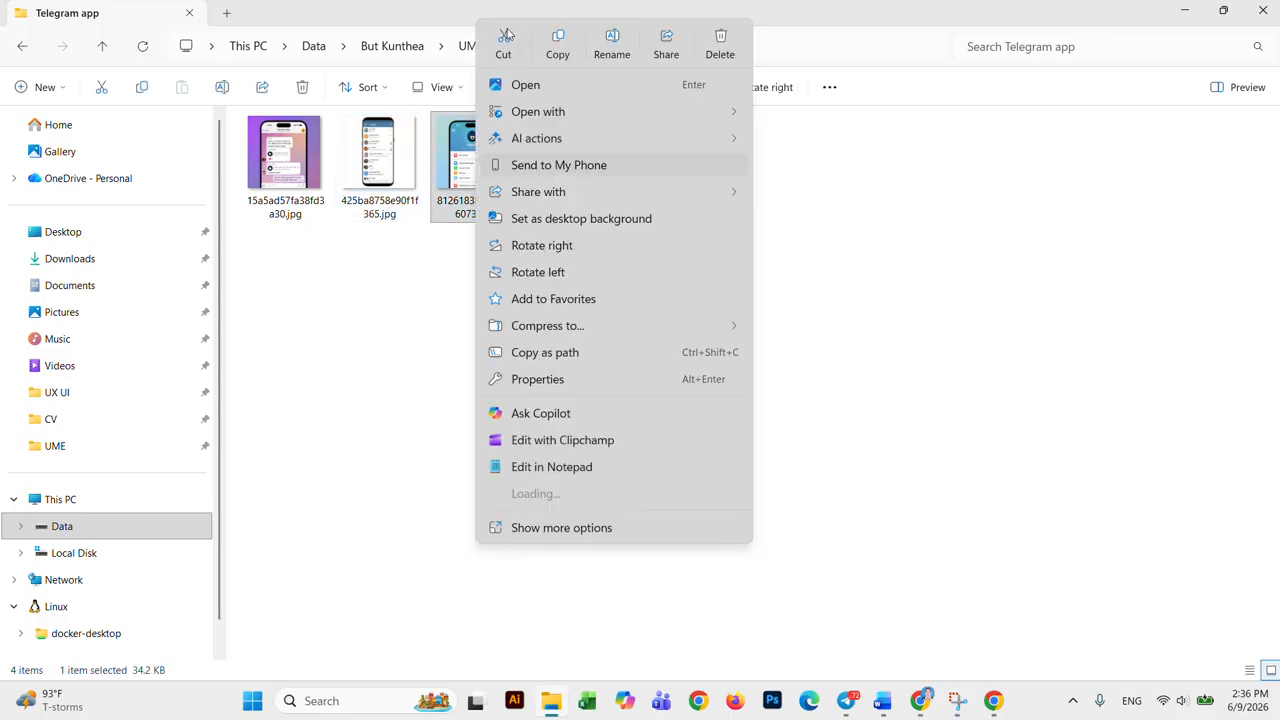
click(561, 60)
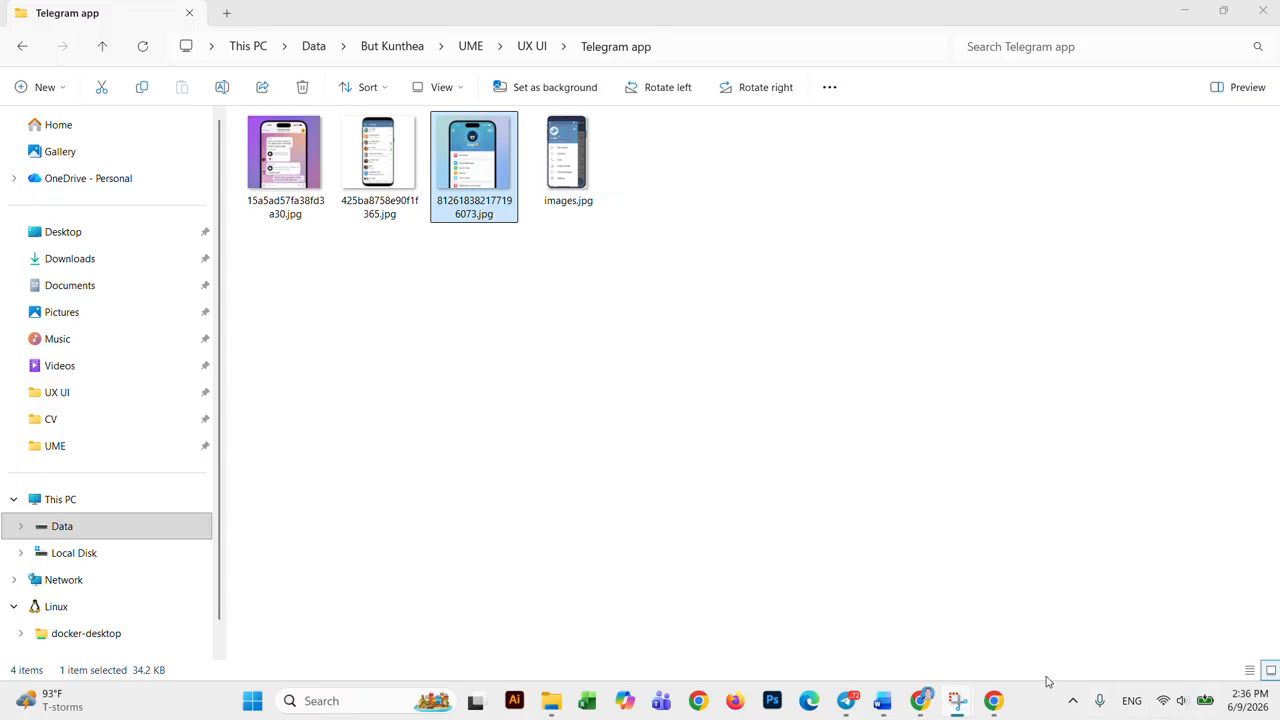
Step: Return to the Chrome window with the Figma design
click(995, 701)
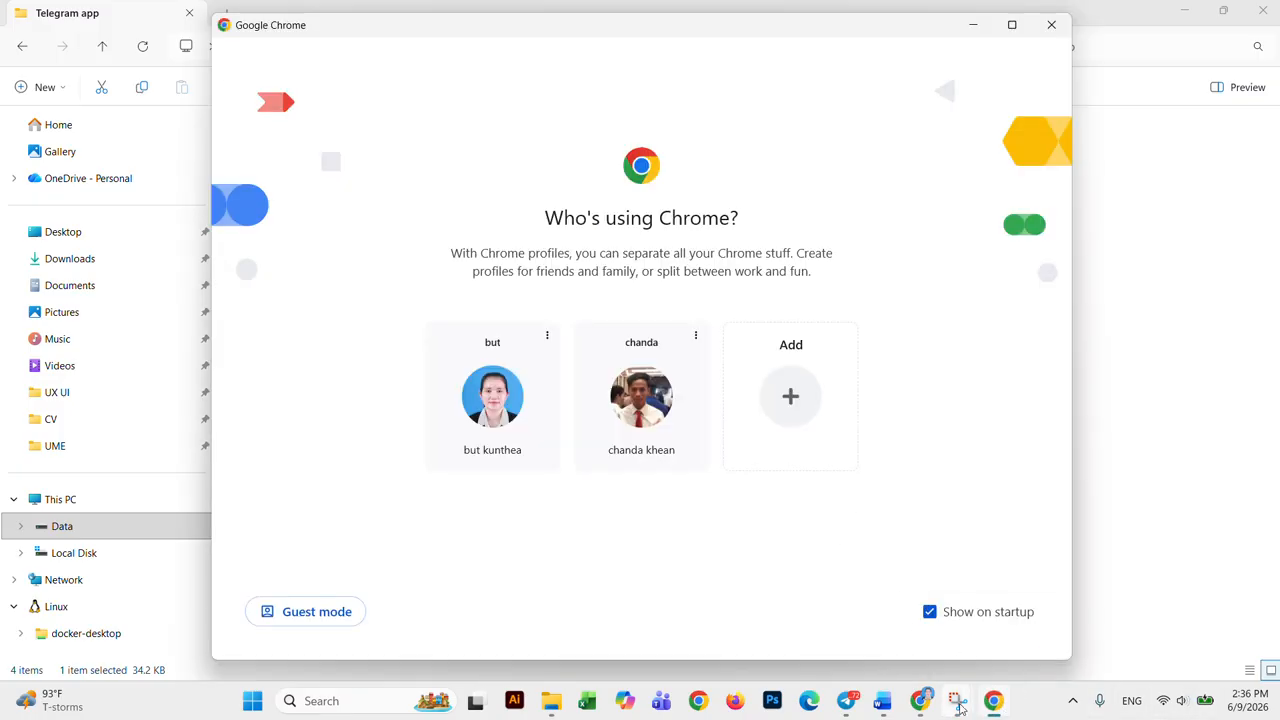
click(1051, 24)
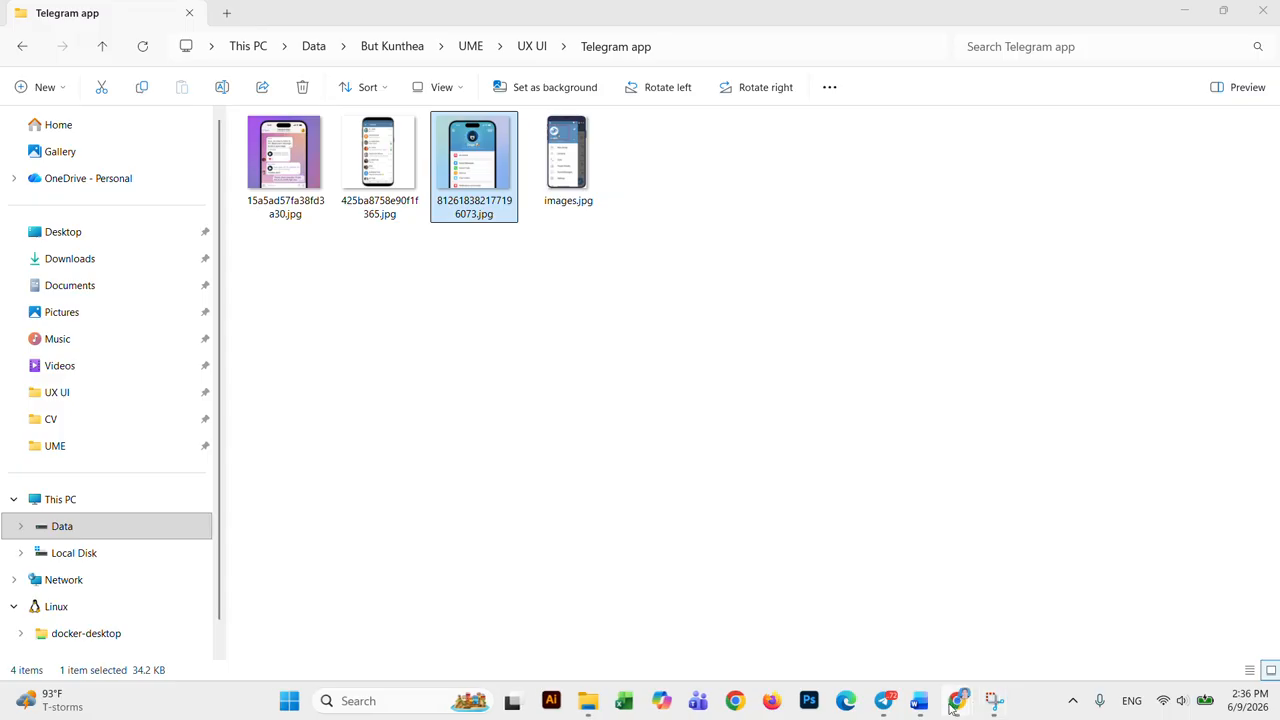
mouse_move(958, 700)
click(940, 620)
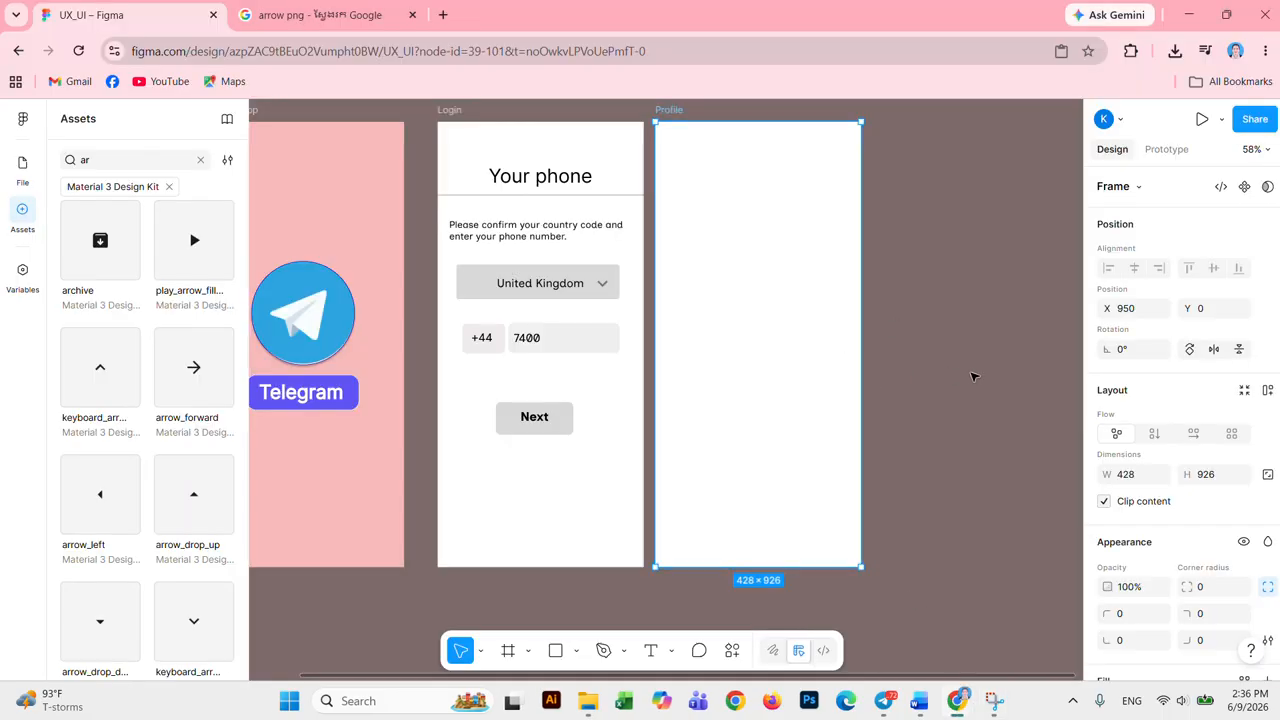
Step: Bring the Telegram profile screenshot into Figma at 634×634 beside the Profile frame
key(ctrl+v)
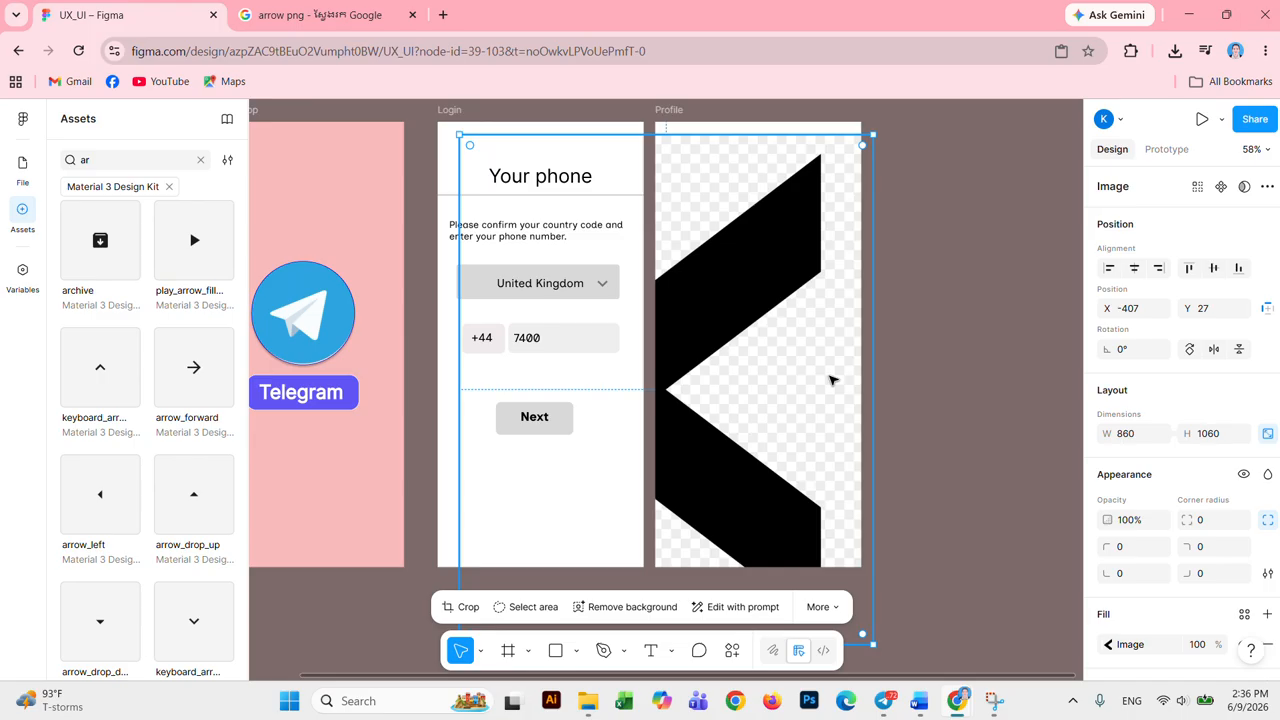
key(Delete)
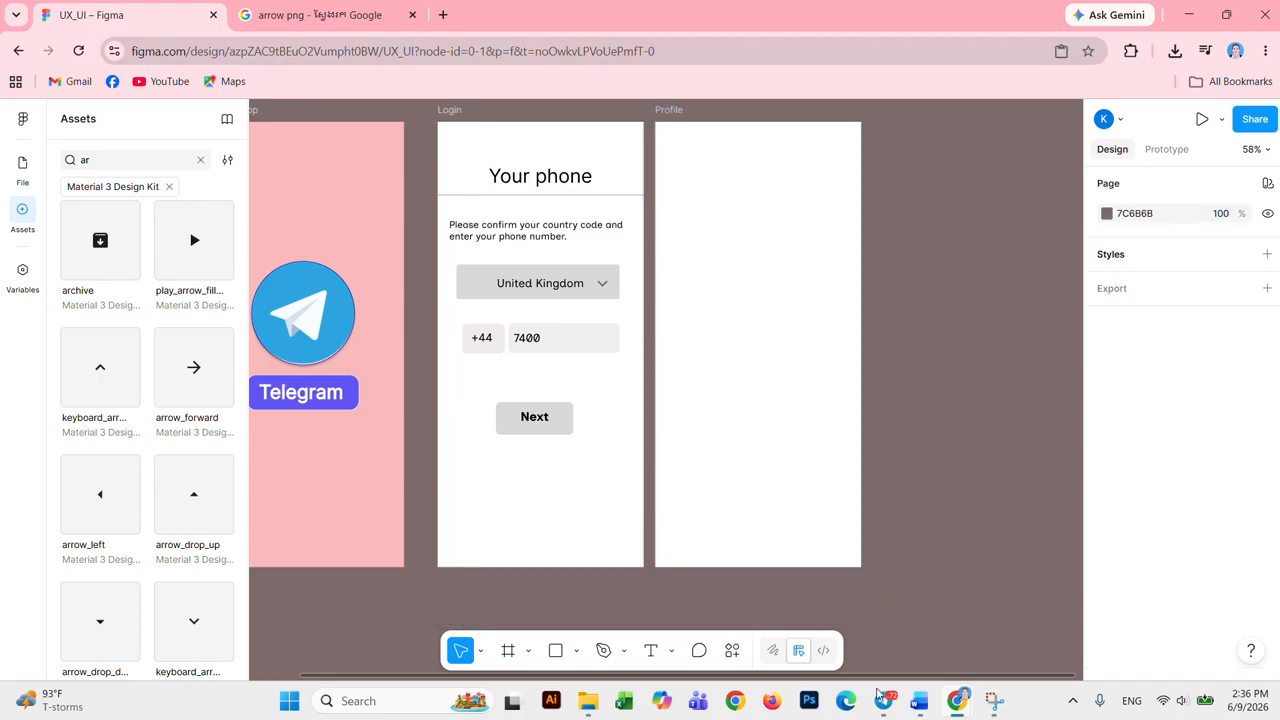
click(588, 700)
drag(472, 160, 990, 365)
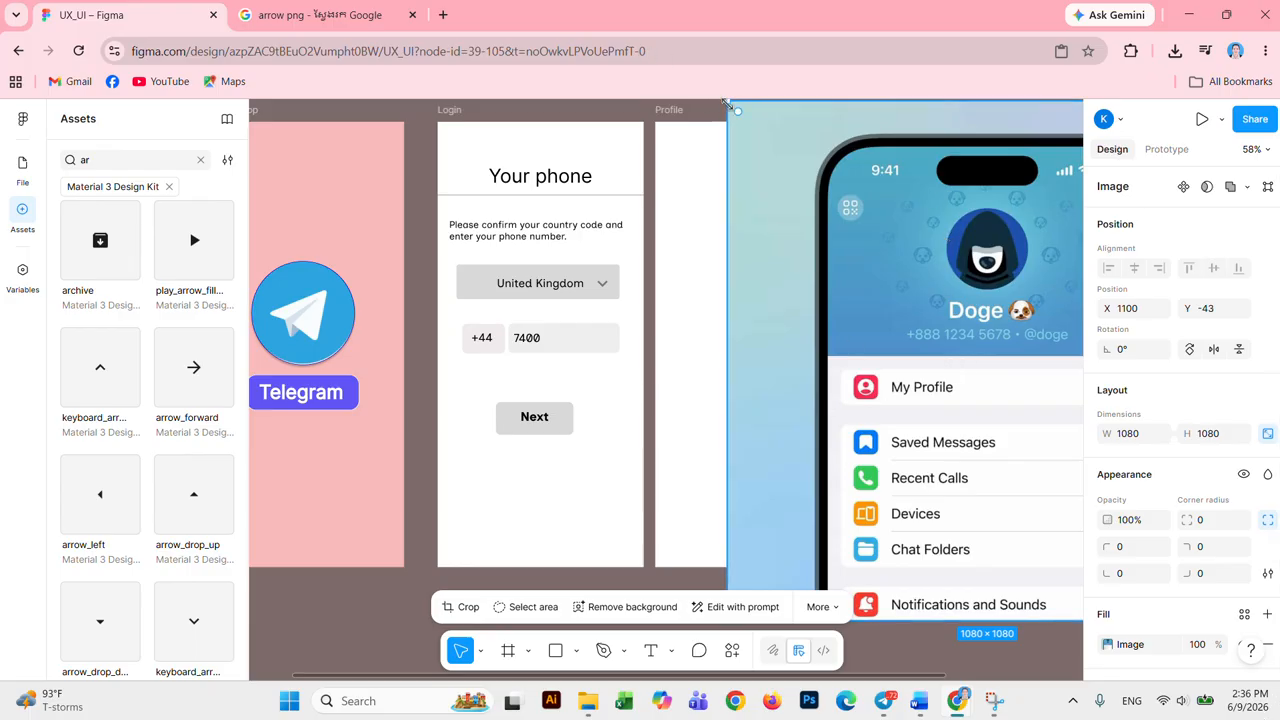
drag(727, 104, 941, 320)
drag(972, 382, 897, 371)
drag(747, 424, 620, 403)
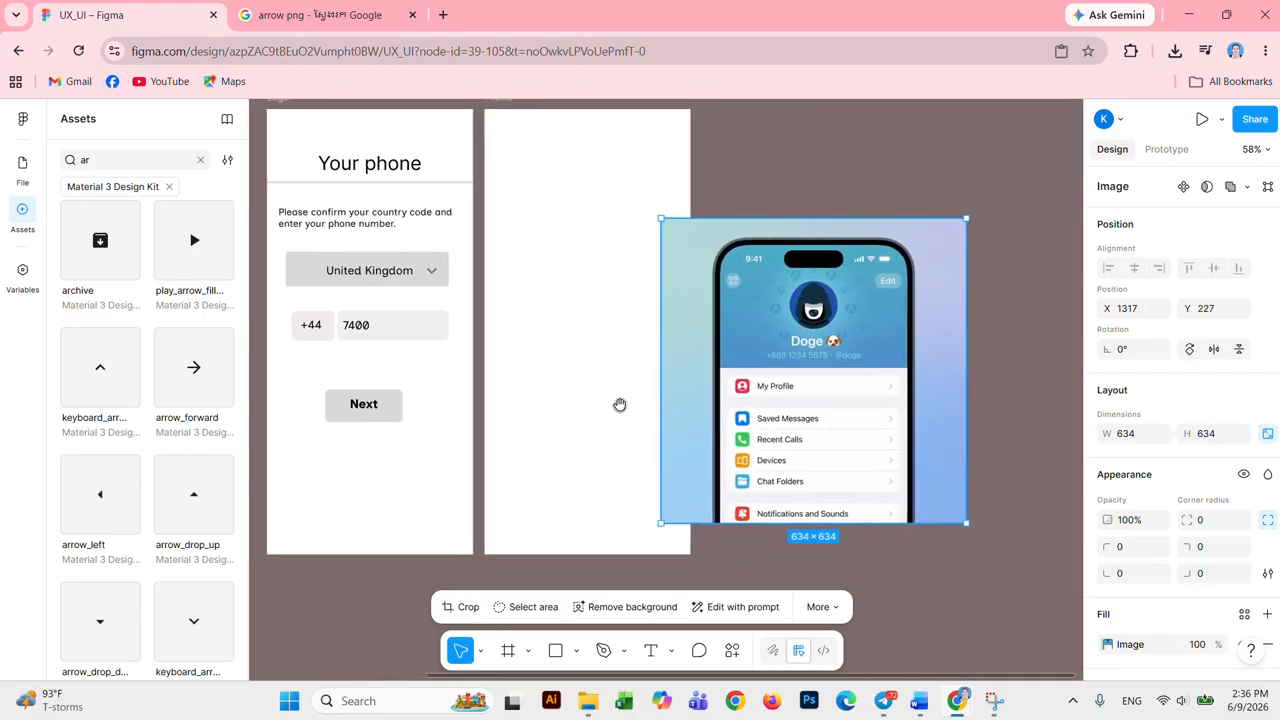
drag(826, 325, 920, 280)
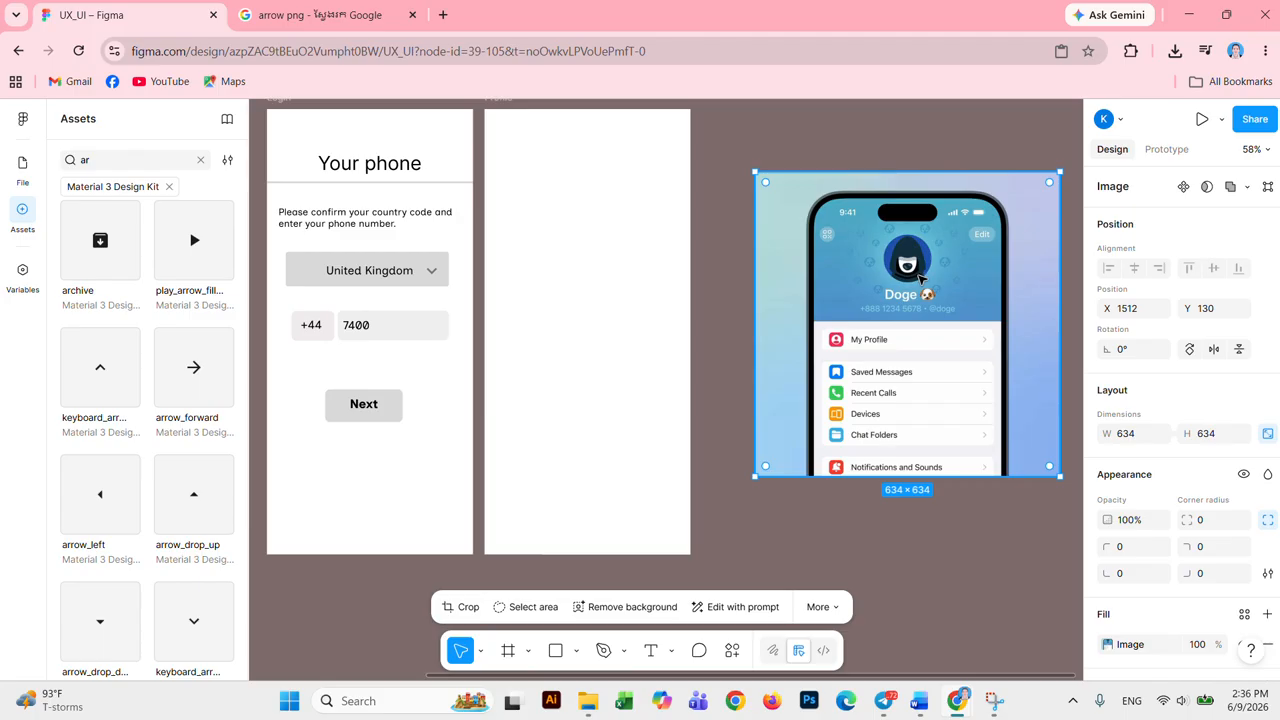
click(983, 568)
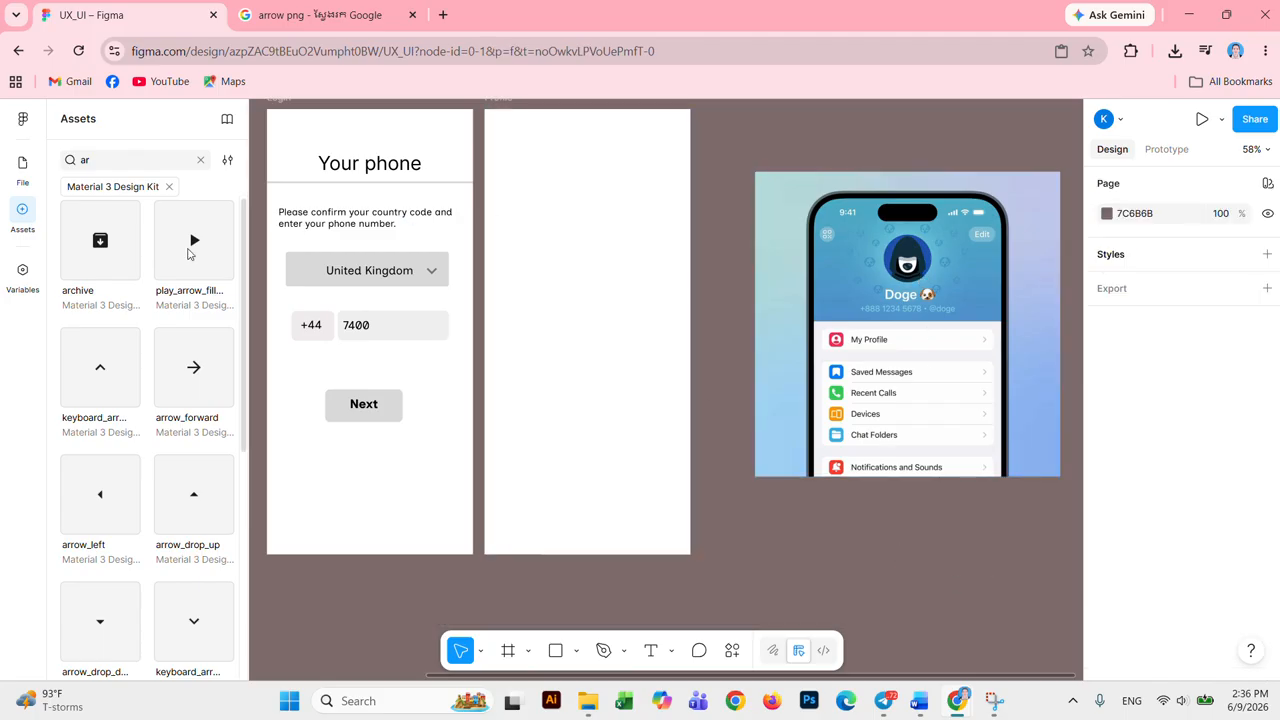
Step: Clear the Assets search and show the file's Layers list
click(200, 160)
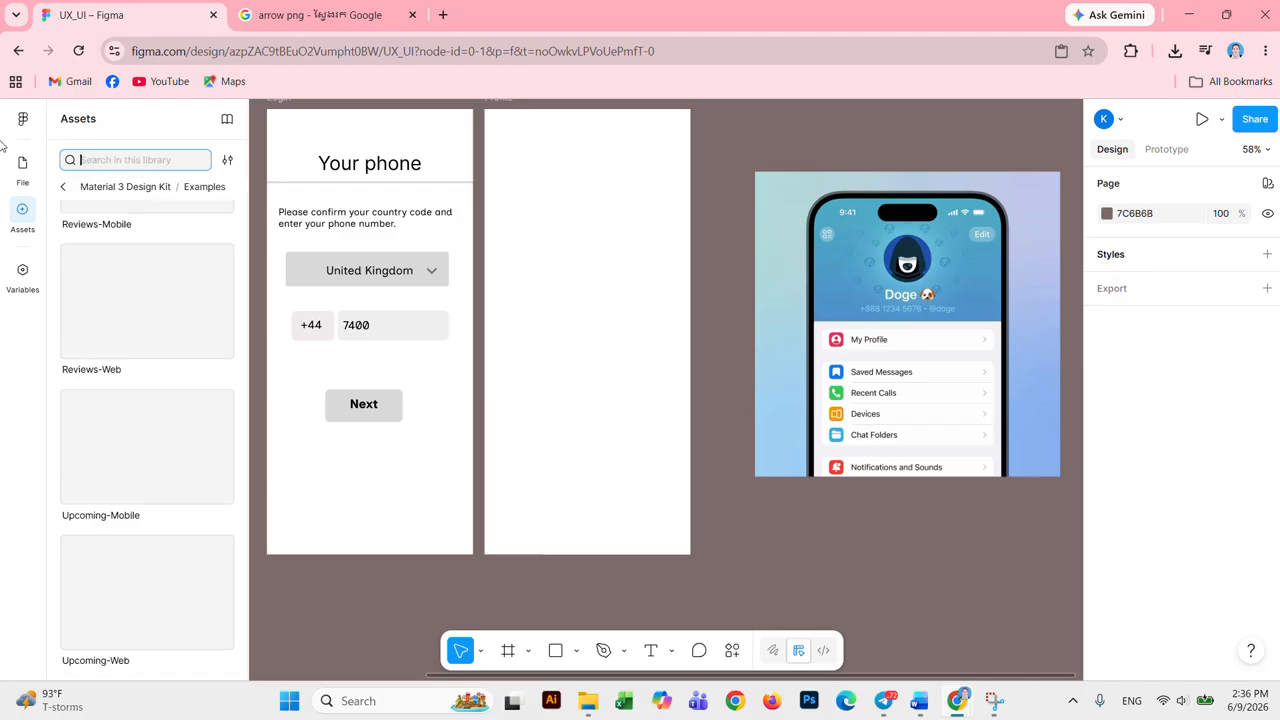
click(22, 120)
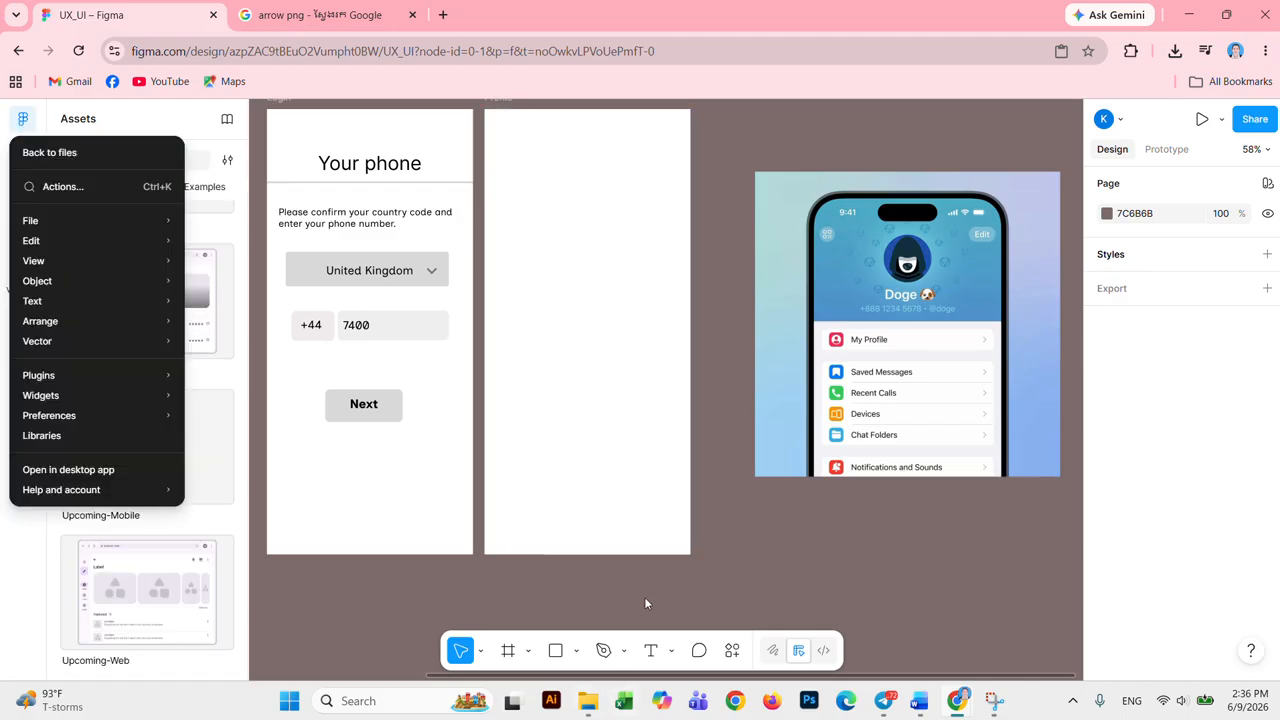
click(730, 563)
click(22, 168)
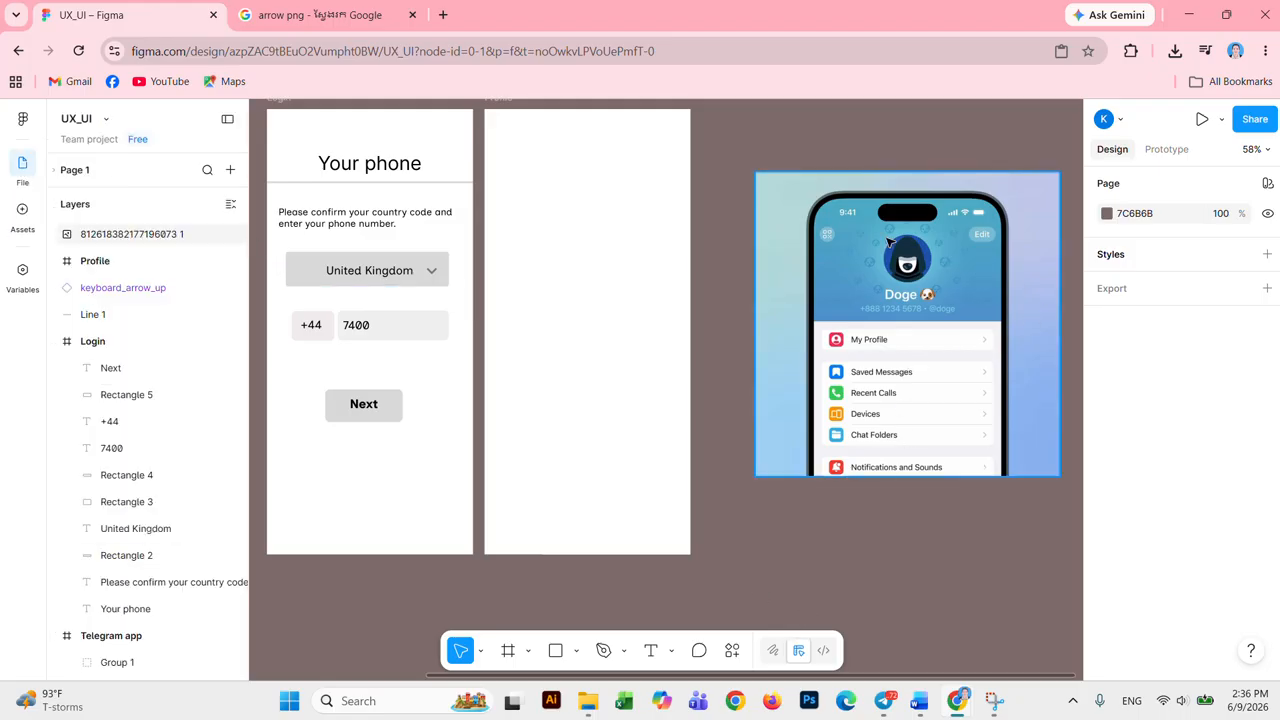
Step: Draw a grey ellipse near the top-left of the Profile frame
click(576, 651)
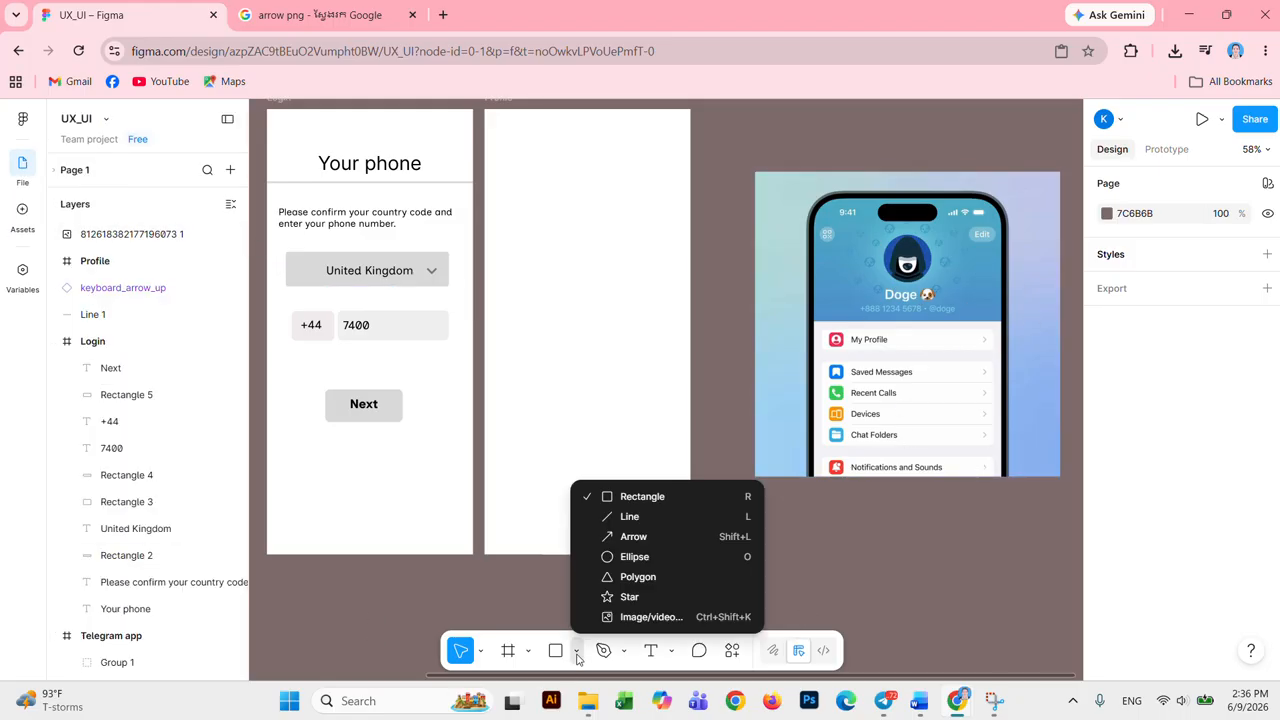
click(628, 566)
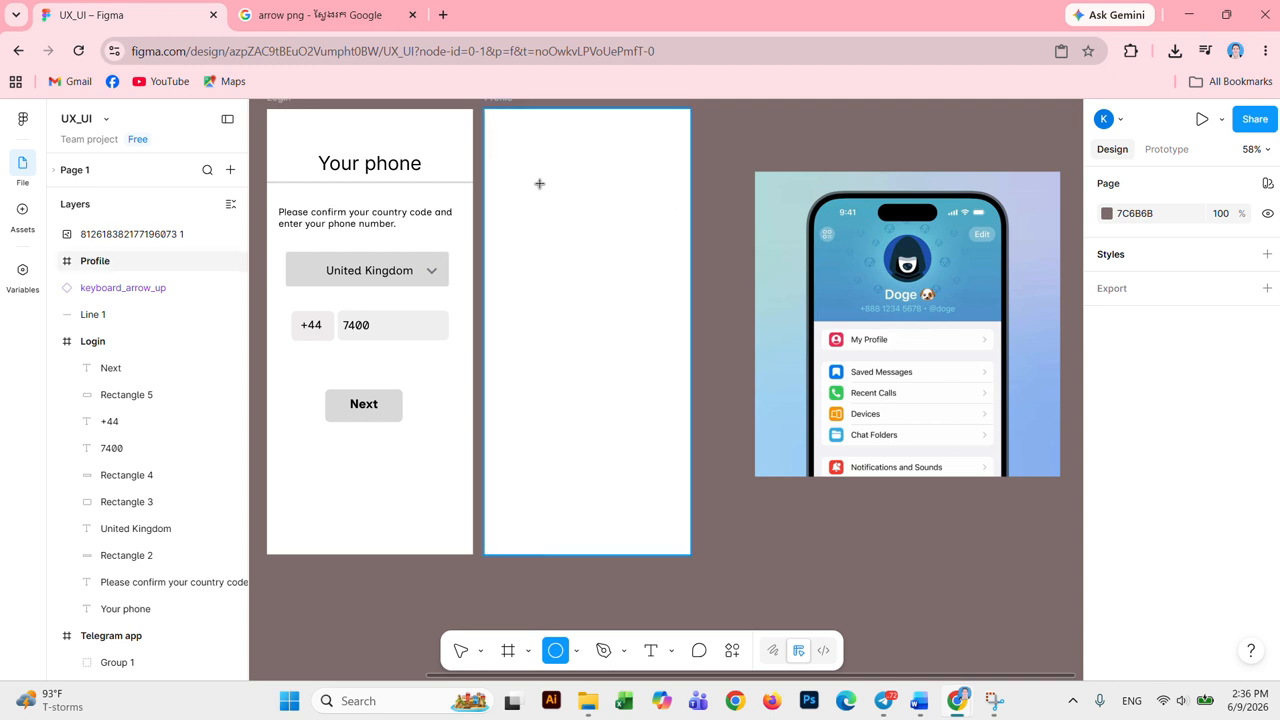
drag(540, 183, 657, 300)
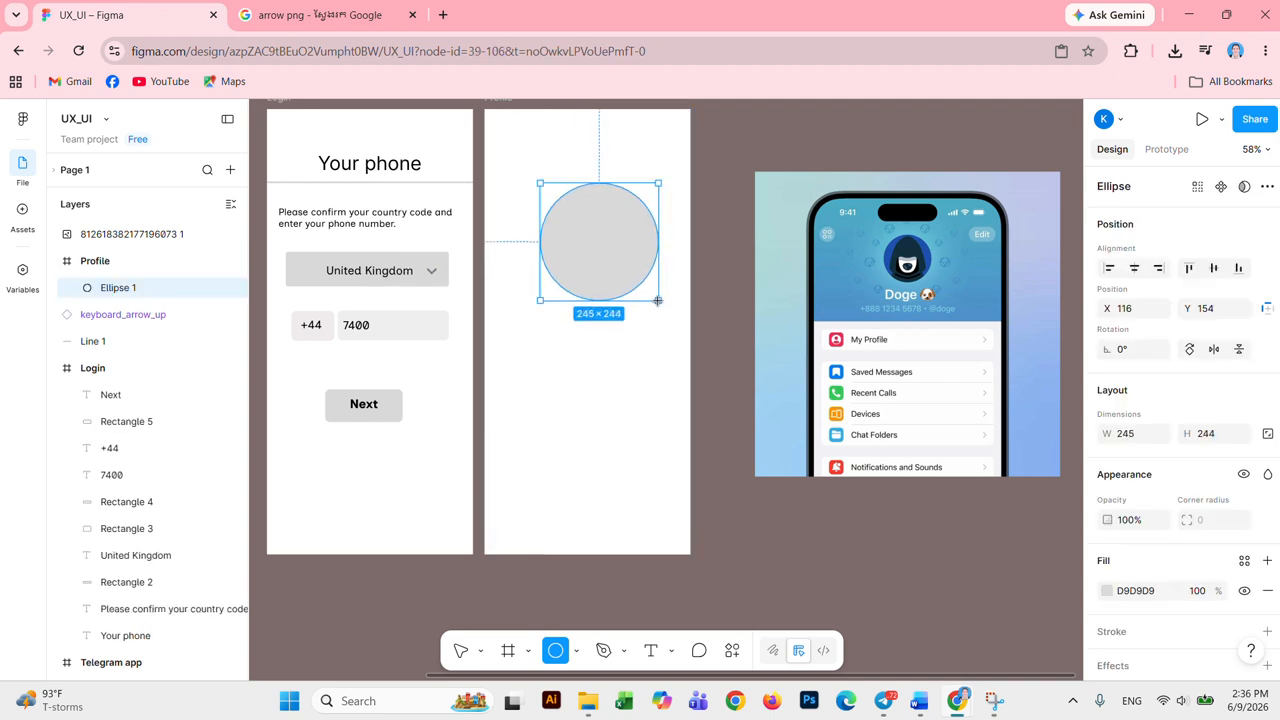
mouse_move(611, 249)
mouse_down()
mouse_move(594, 229)
mouse_move(603, 220)
mouse_move(631, 243)
mouse_up()
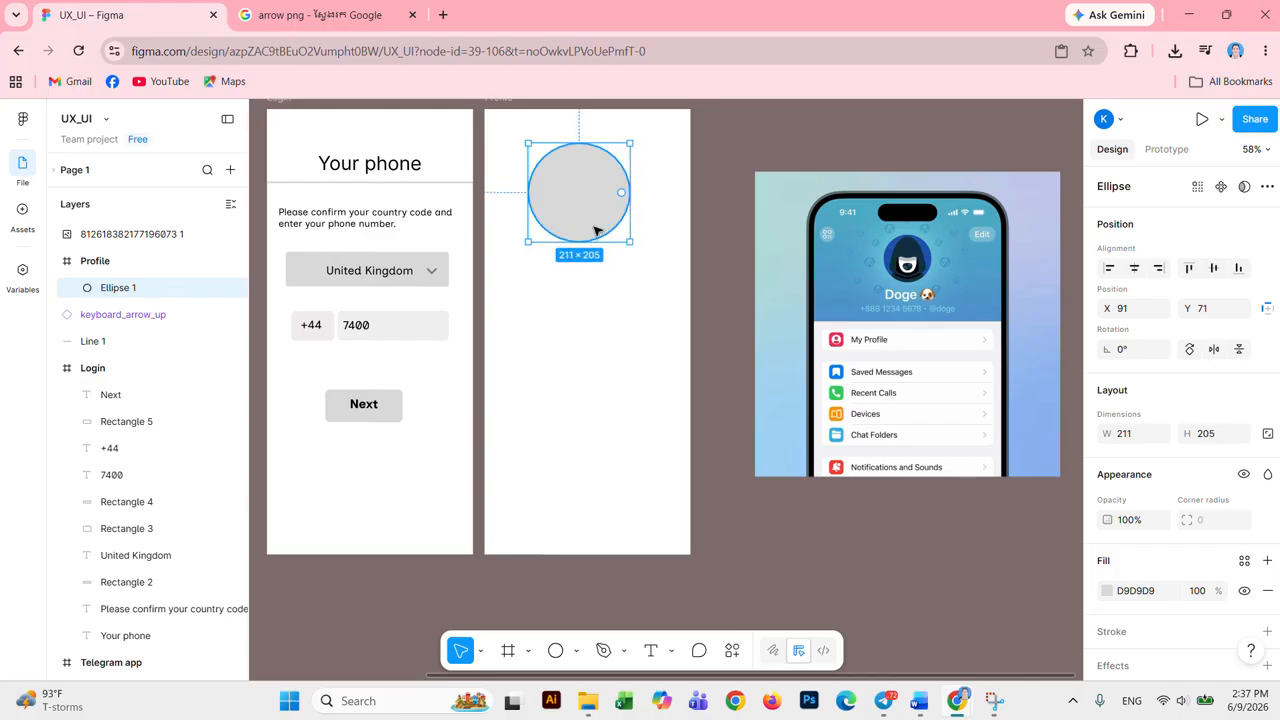
Step: Open the circle's fill colour settings
scroll(1110, 530, down, 2)
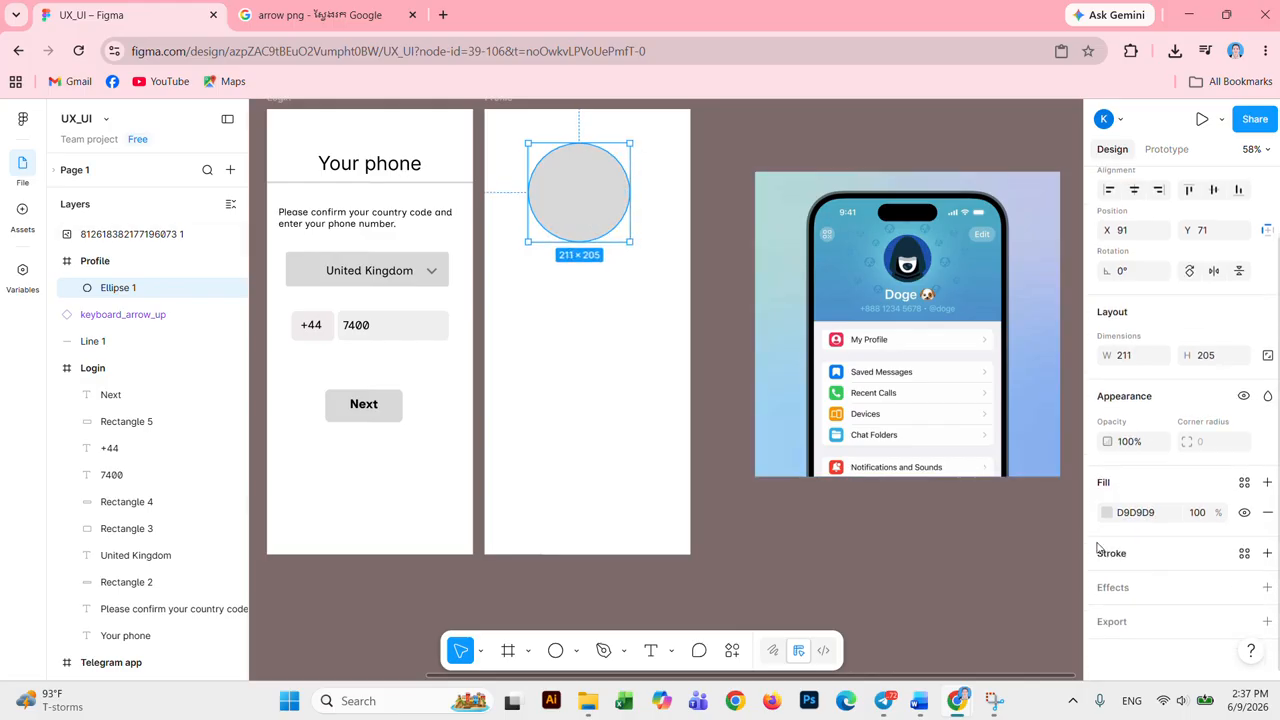
click(1107, 514)
click(1107, 514)
click(1107, 514)
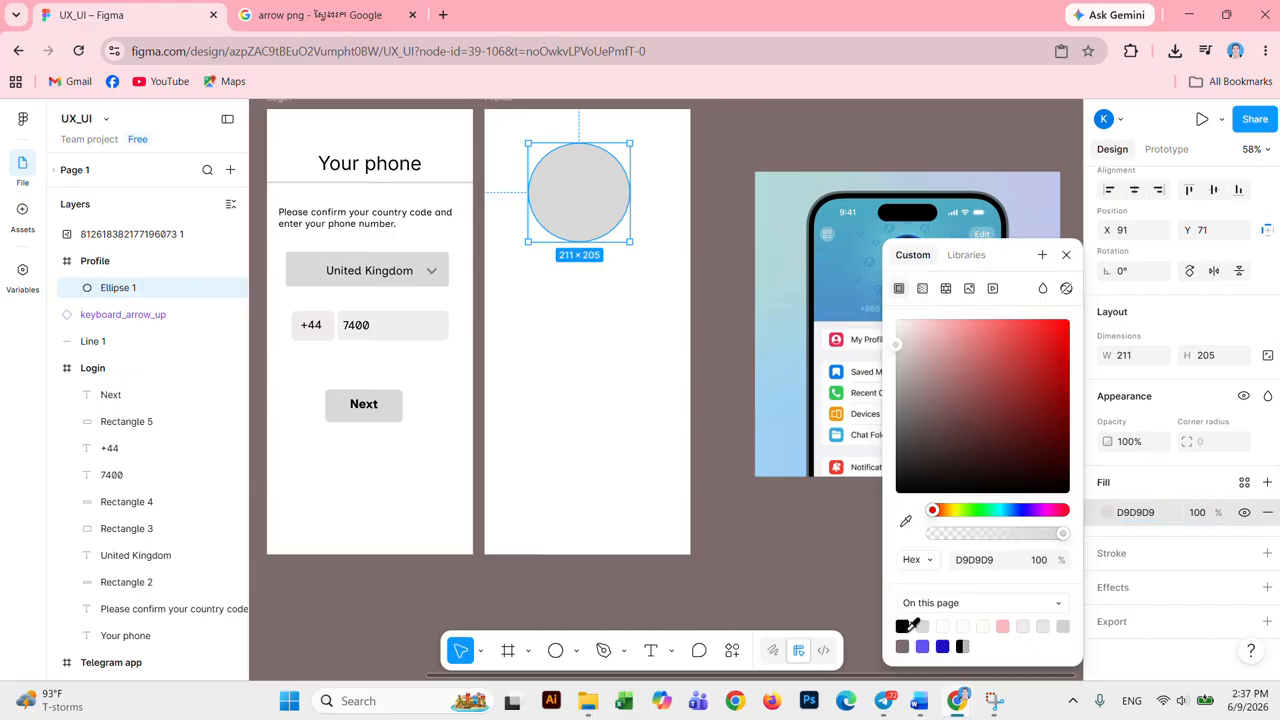
Step: Fill the circle with UME-LOGO.png uploaded from the UME folder
click(969, 289)
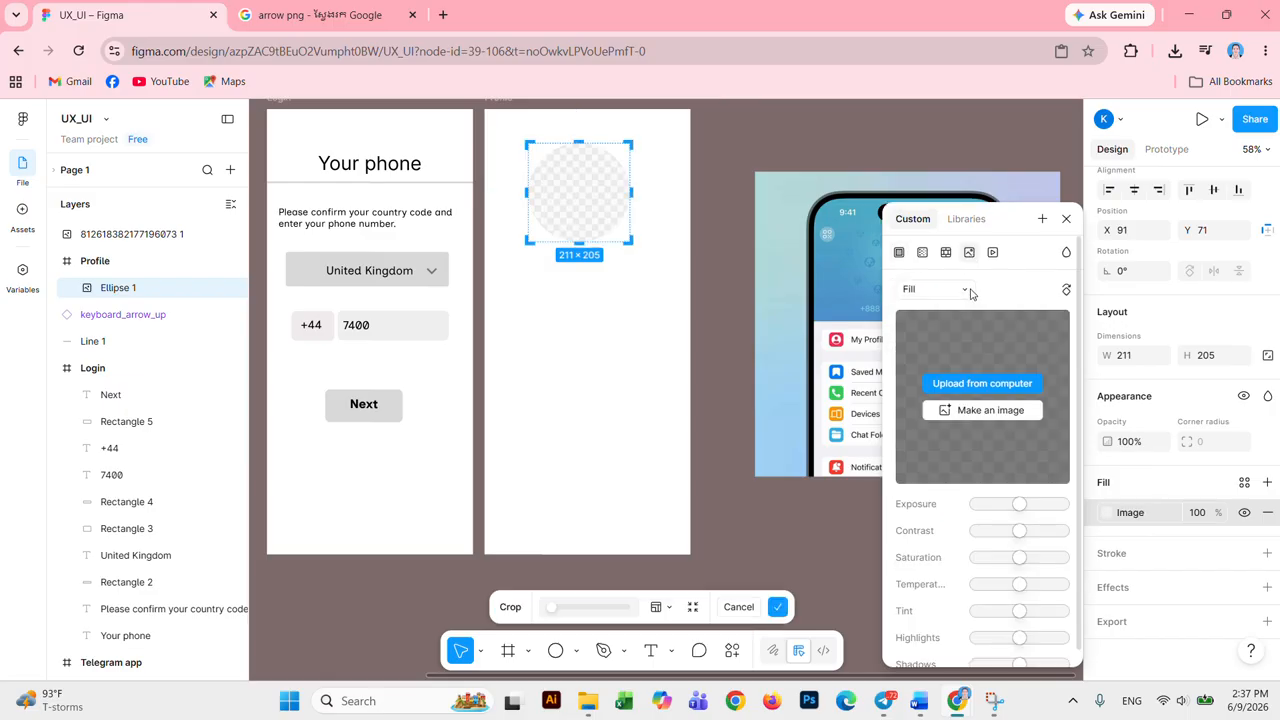
click(984, 384)
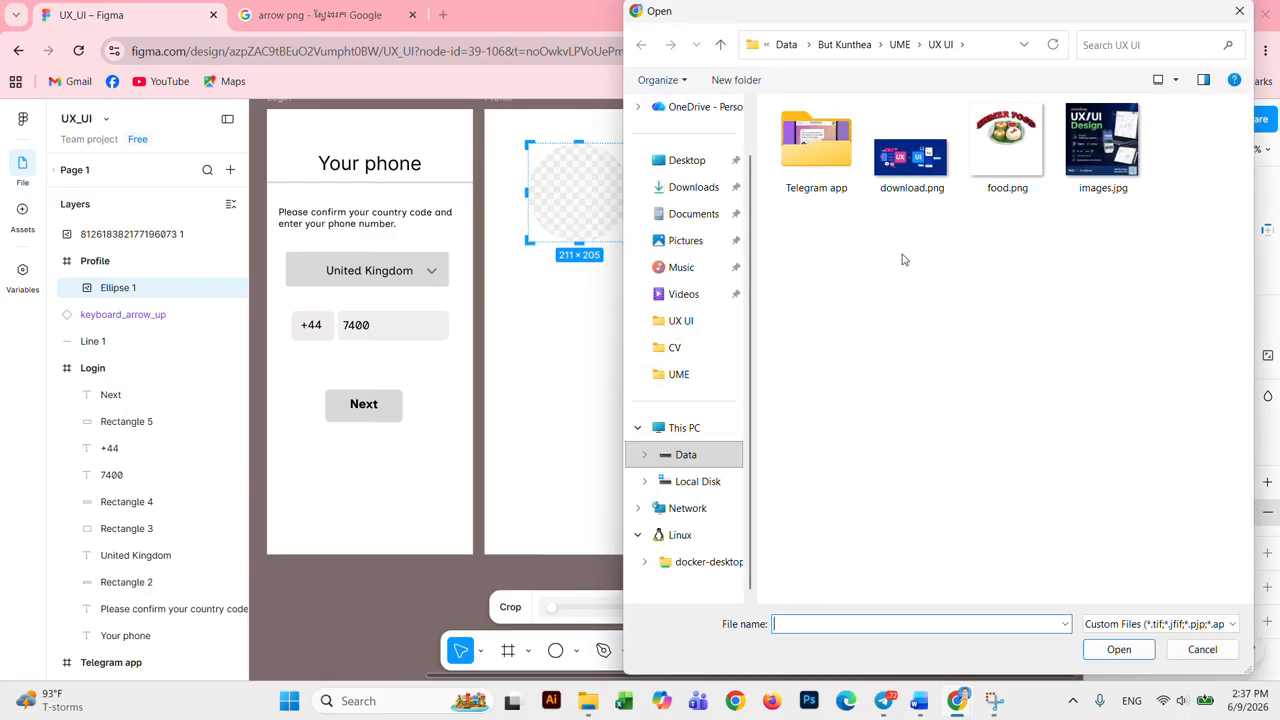
click(700, 193)
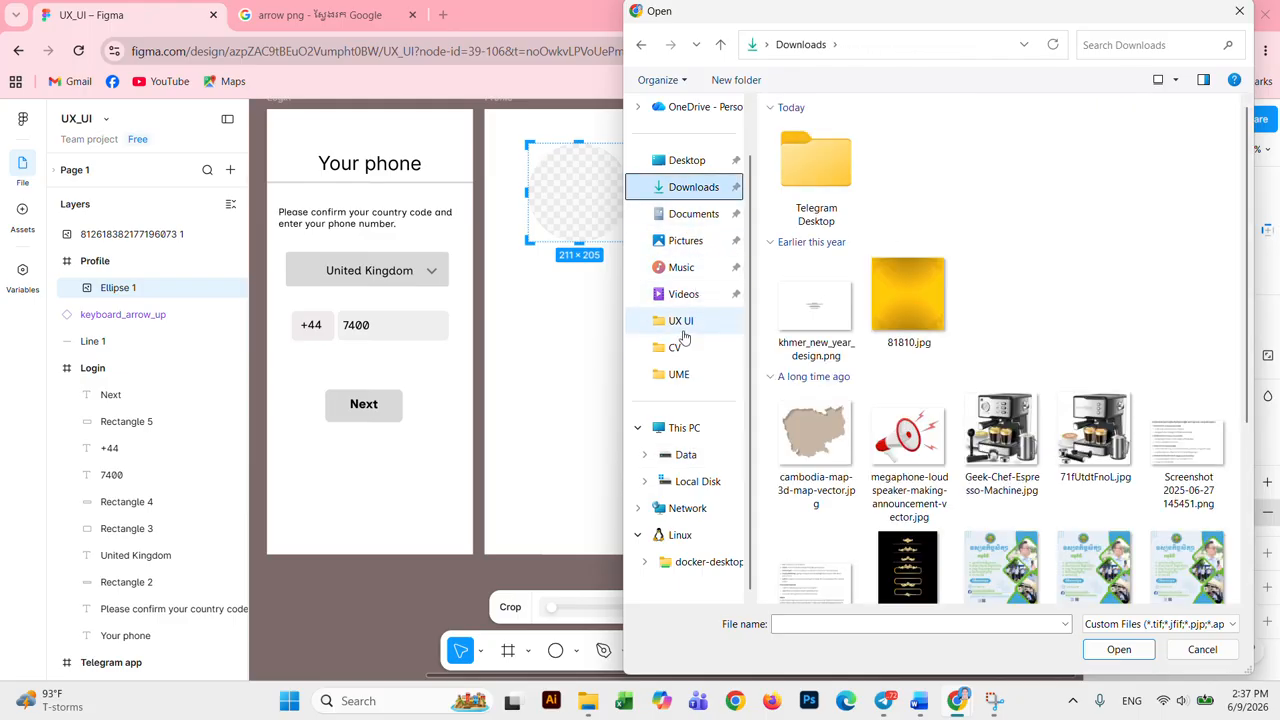
click(662, 347)
click(693, 164)
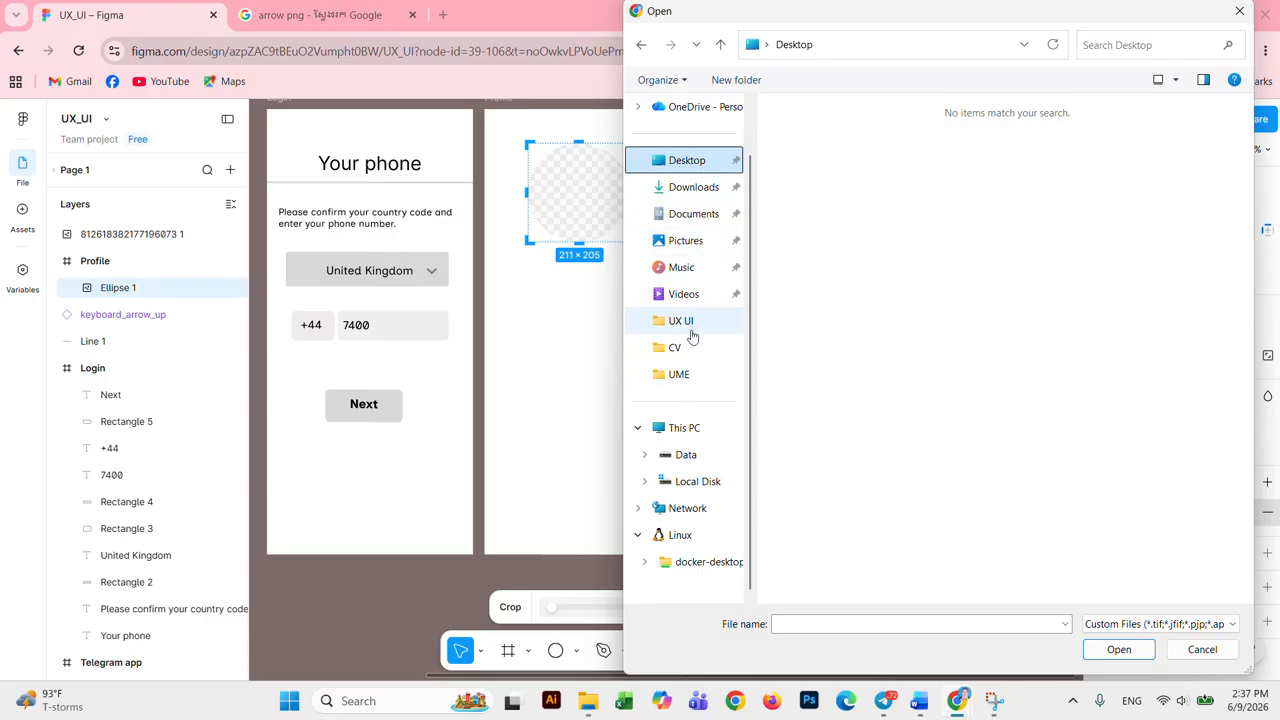
click(699, 458)
double_click(885, 163)
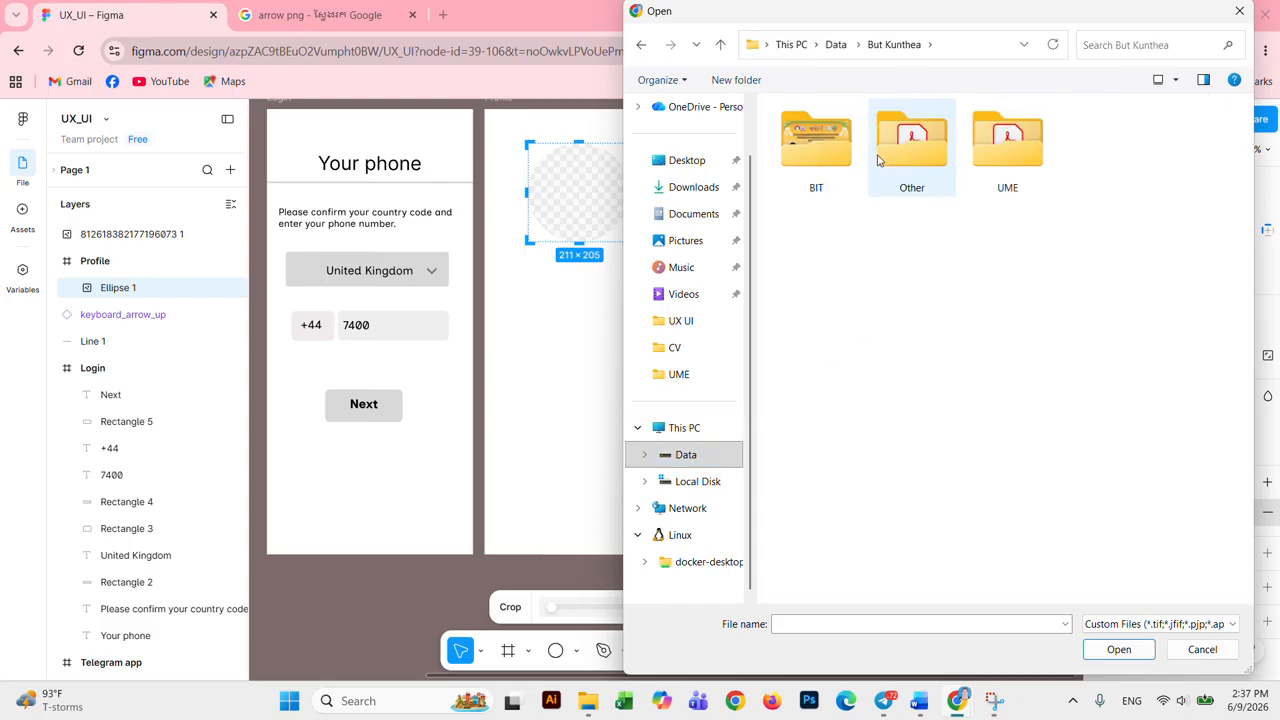
double_click(815, 155)
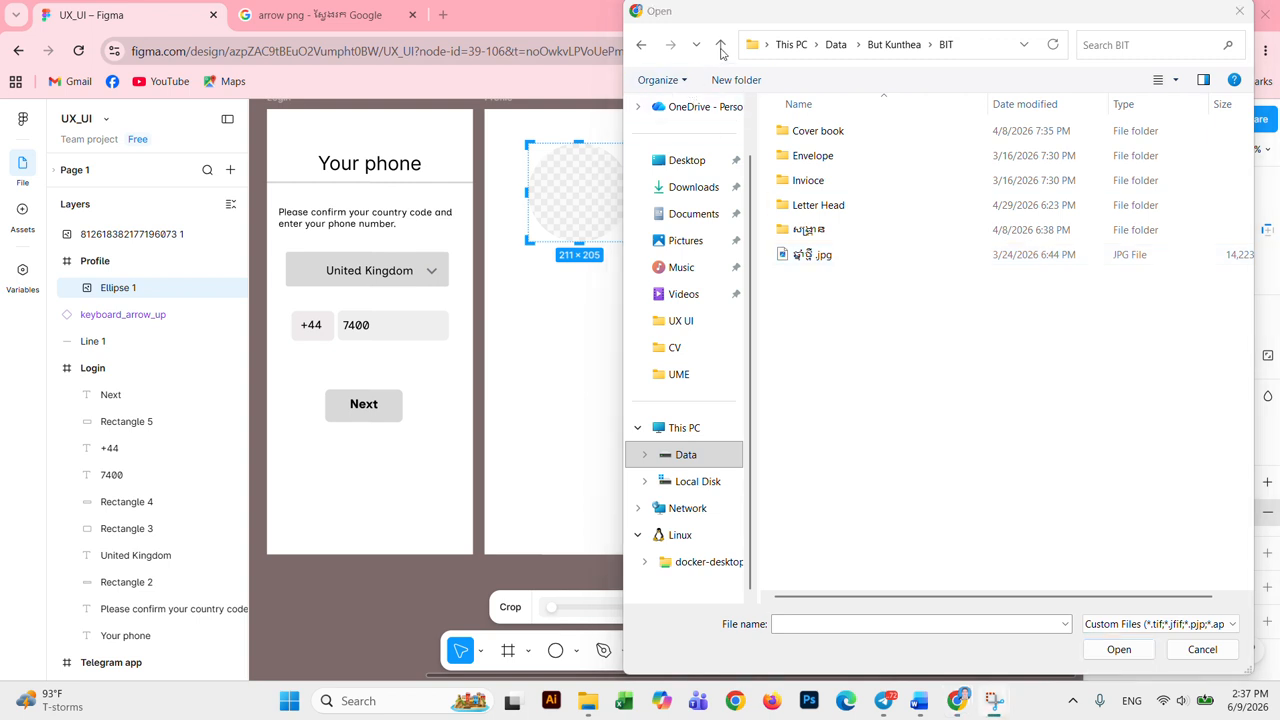
click(690, 374)
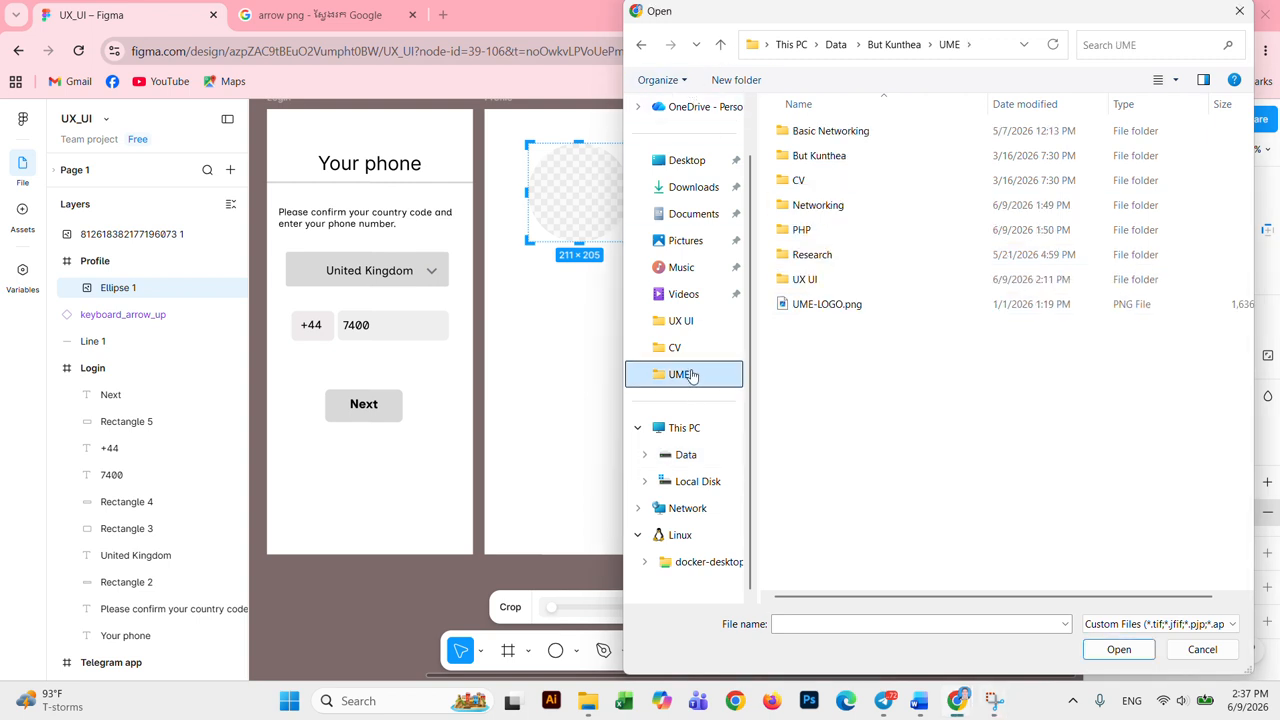
click(686, 350)
click(700, 376)
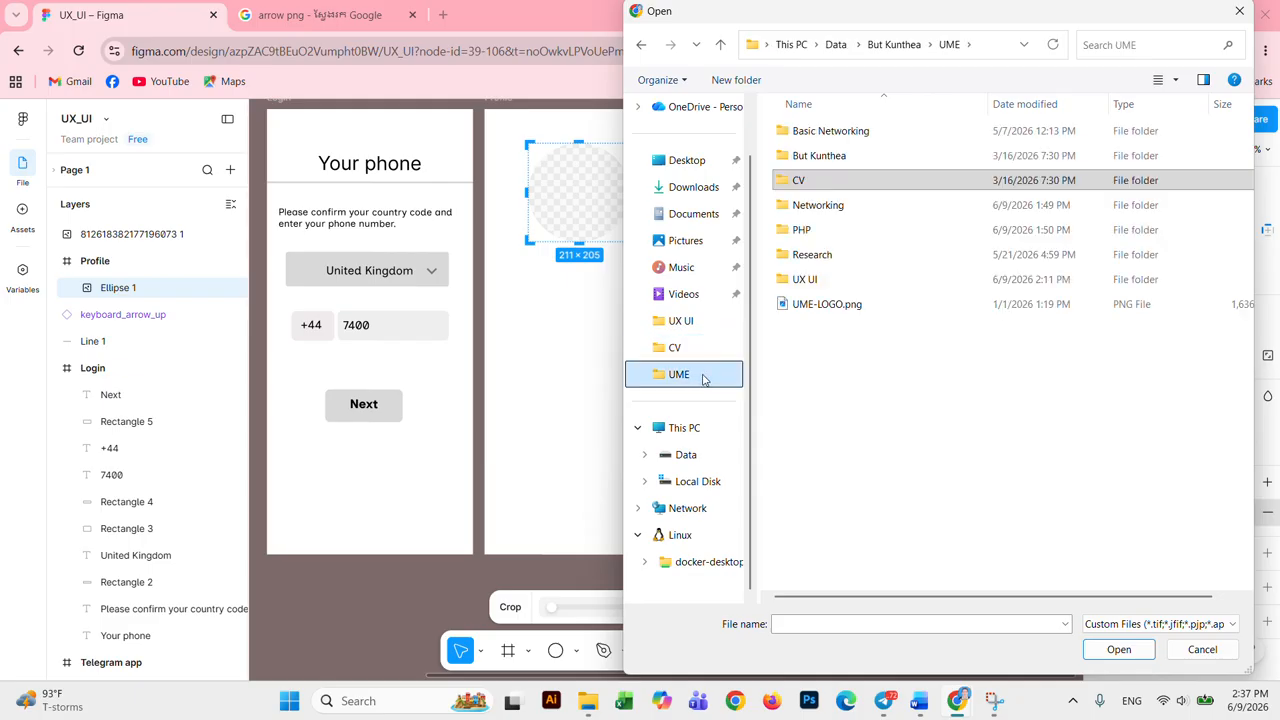
double_click(903, 306)
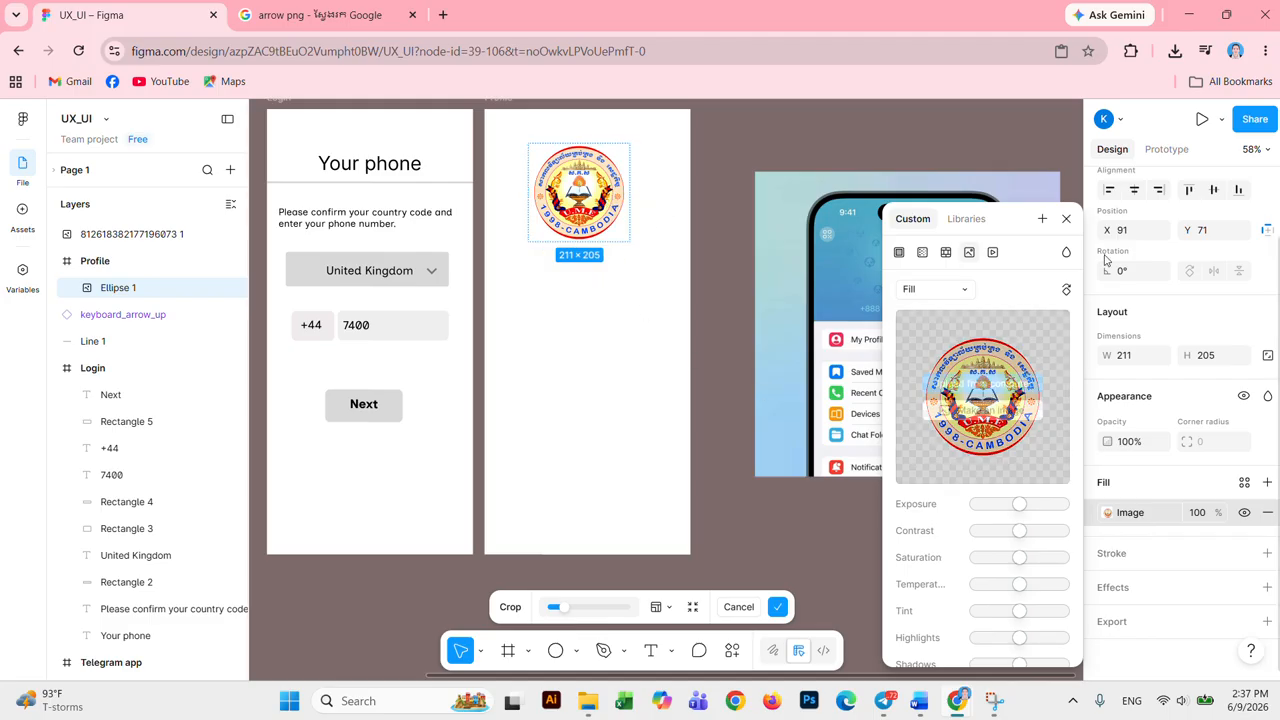
click(1067, 221)
Step: Shrink the logo circle to about 145×141 at the top of the frame
click(589, 297)
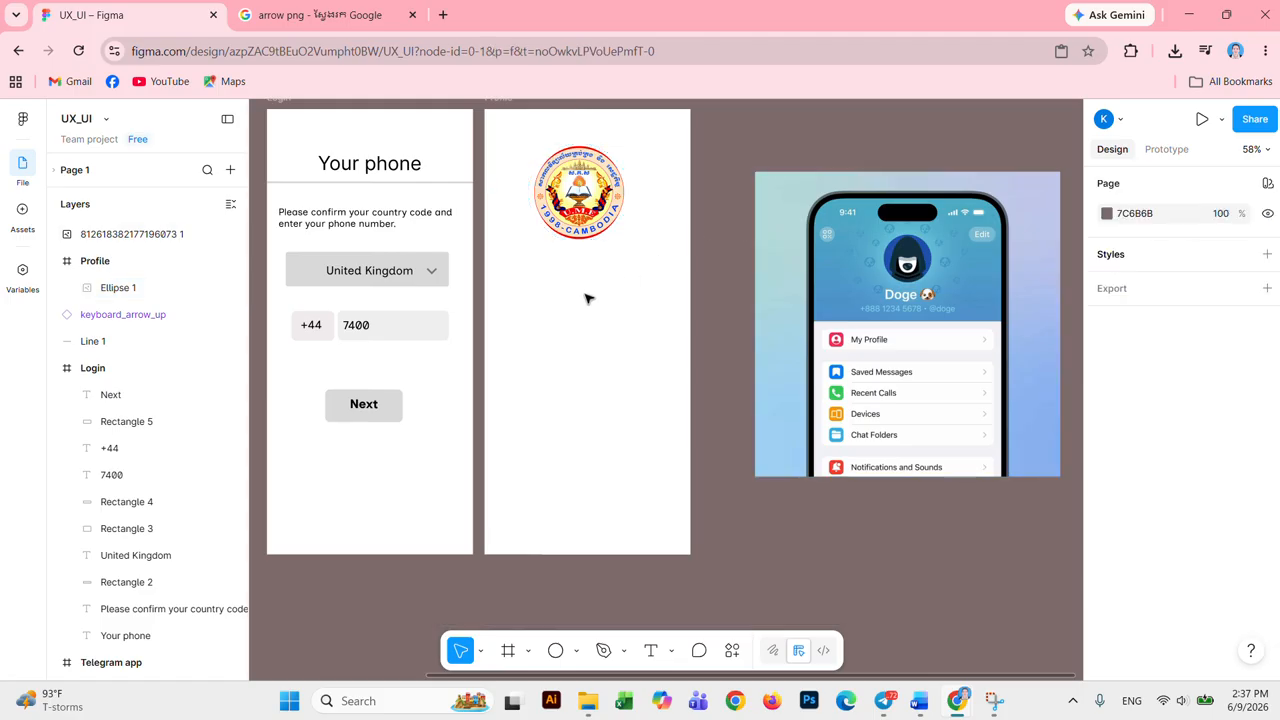
click(574, 200)
drag(626, 242, 593, 199)
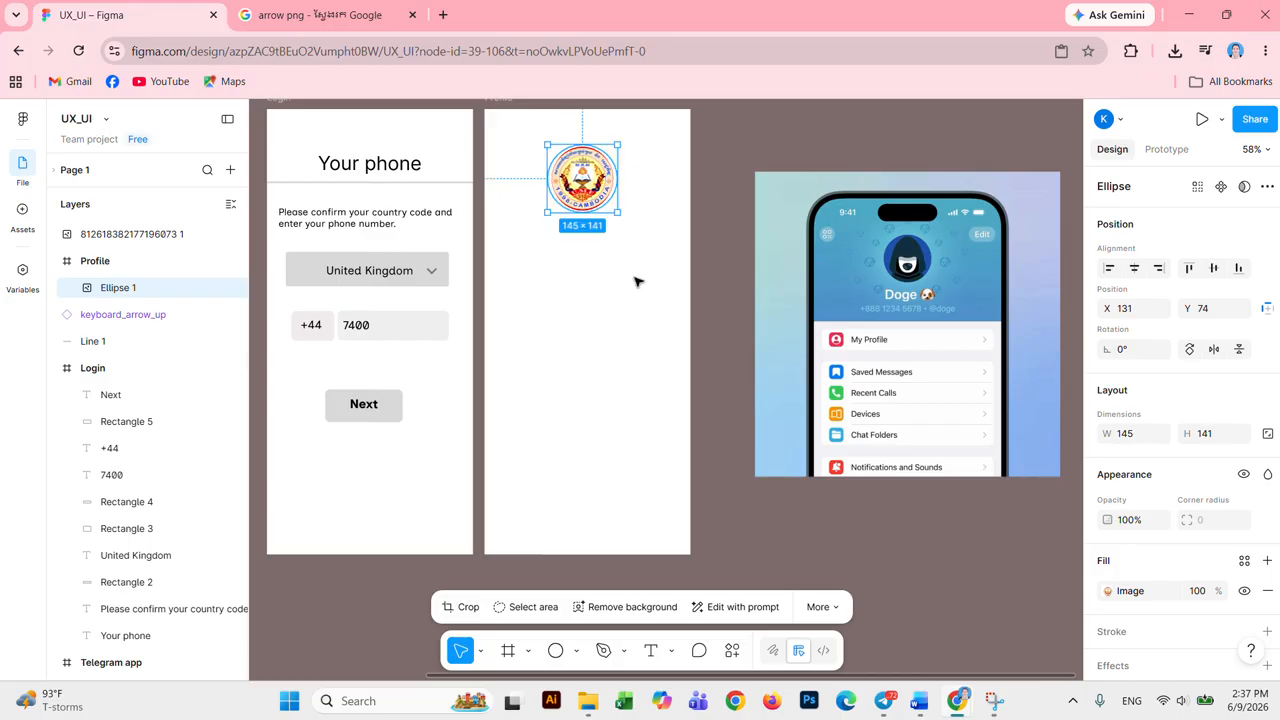
click(636, 282)
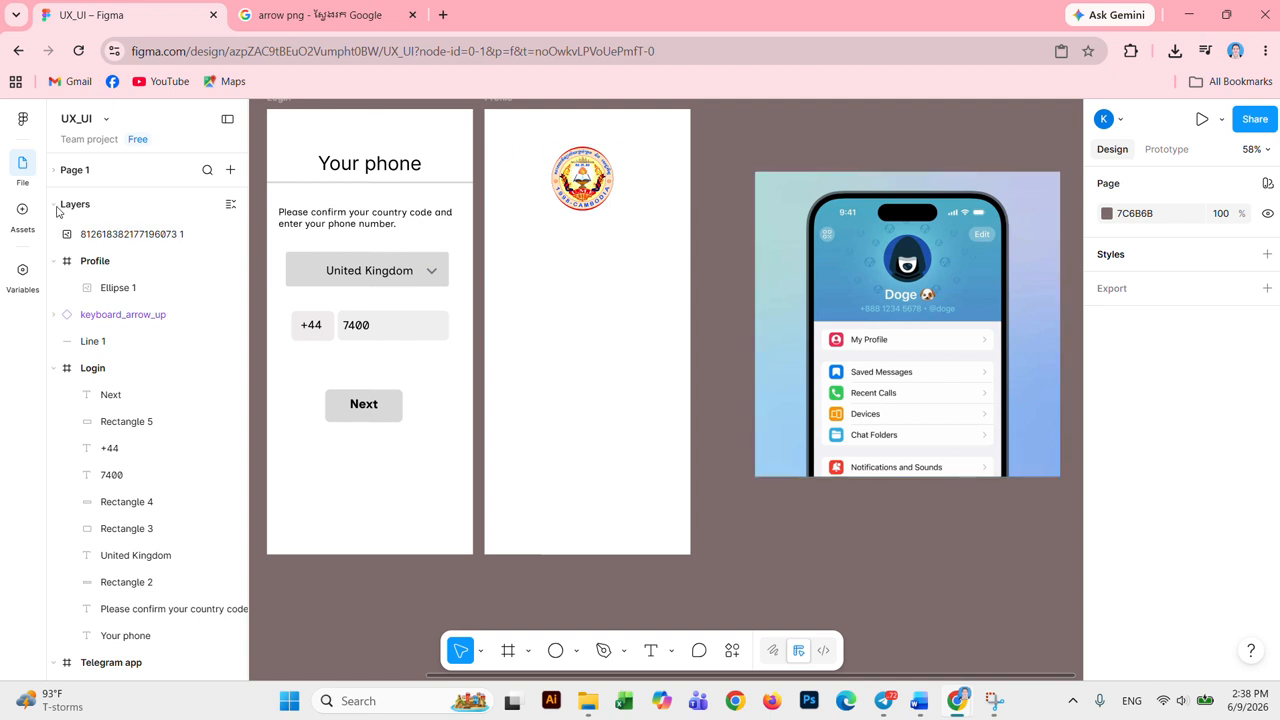
Step: Search the Material 3 Design Kit assets for 'statu' and view the status-bar component's details
click(22, 214)
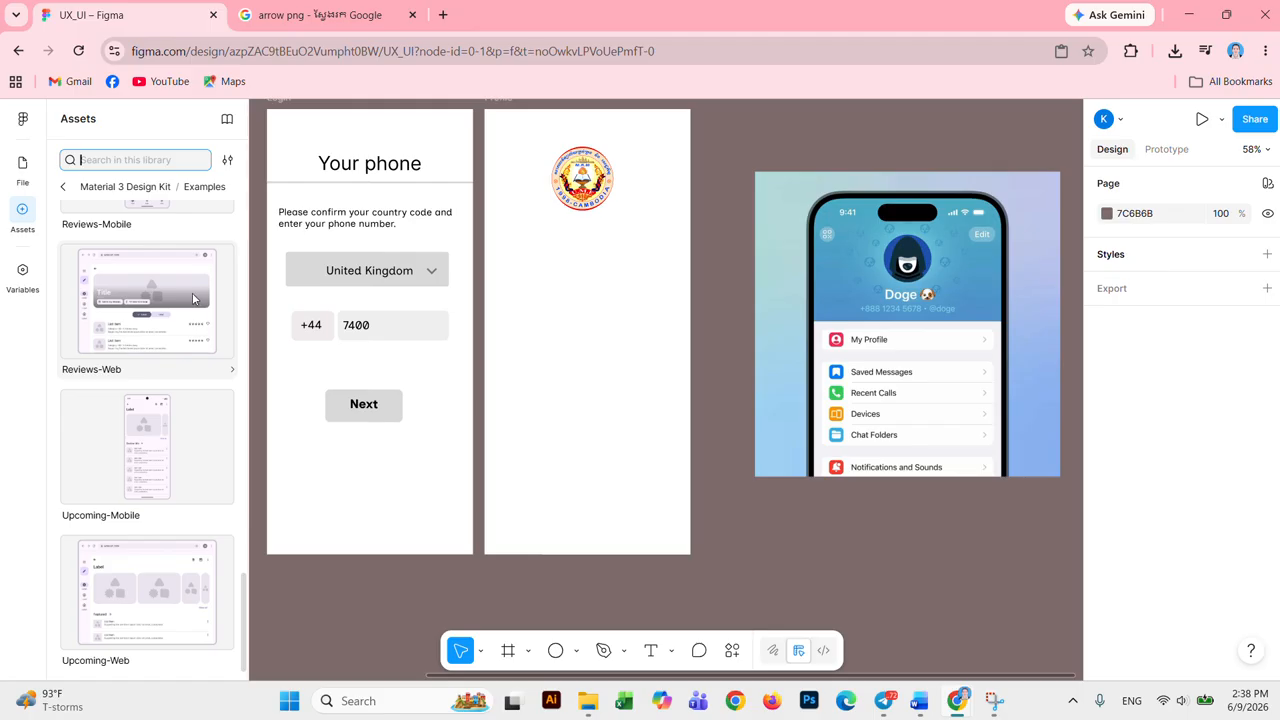
click(66, 190)
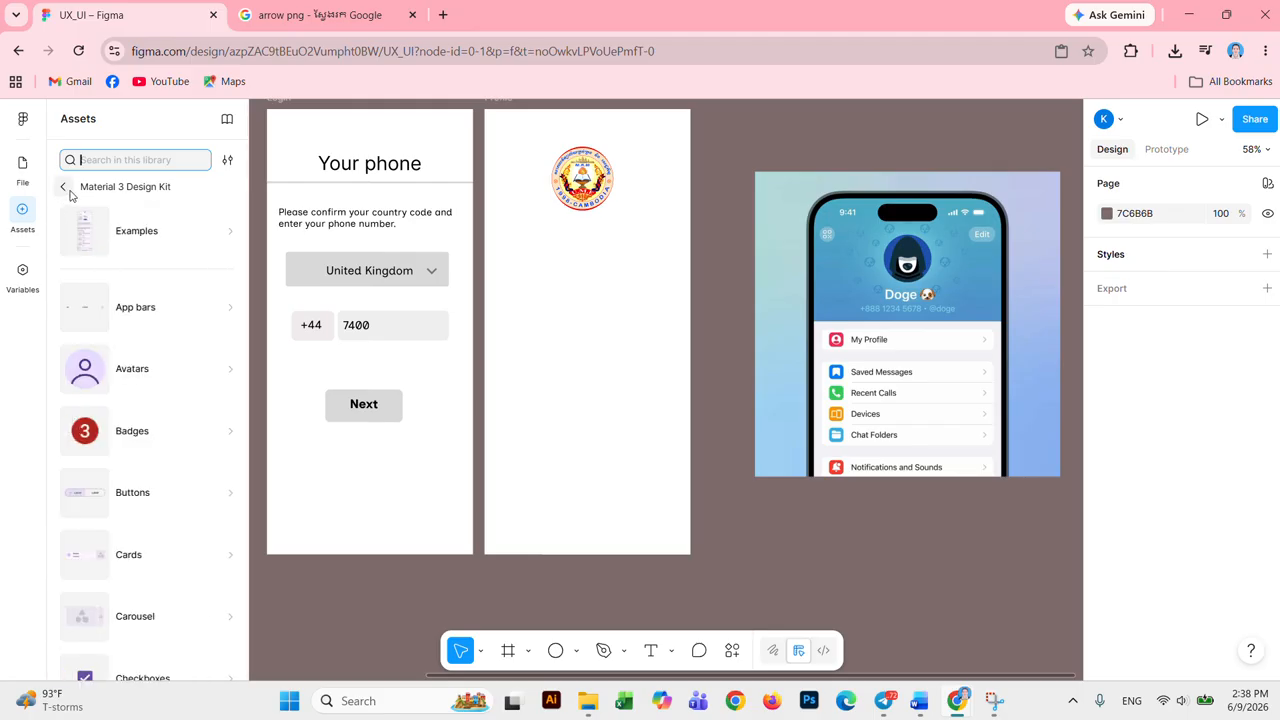
scroll(207, 307, down, 5)
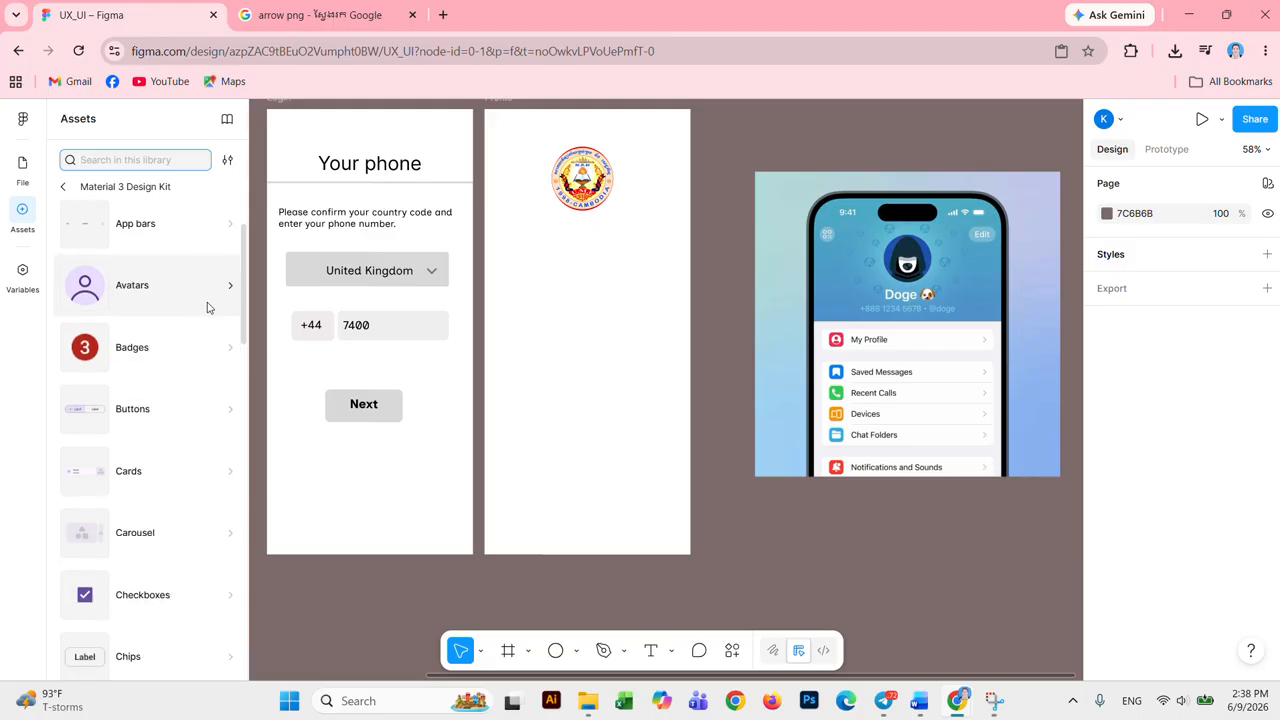
scroll(205, 310, down, 3)
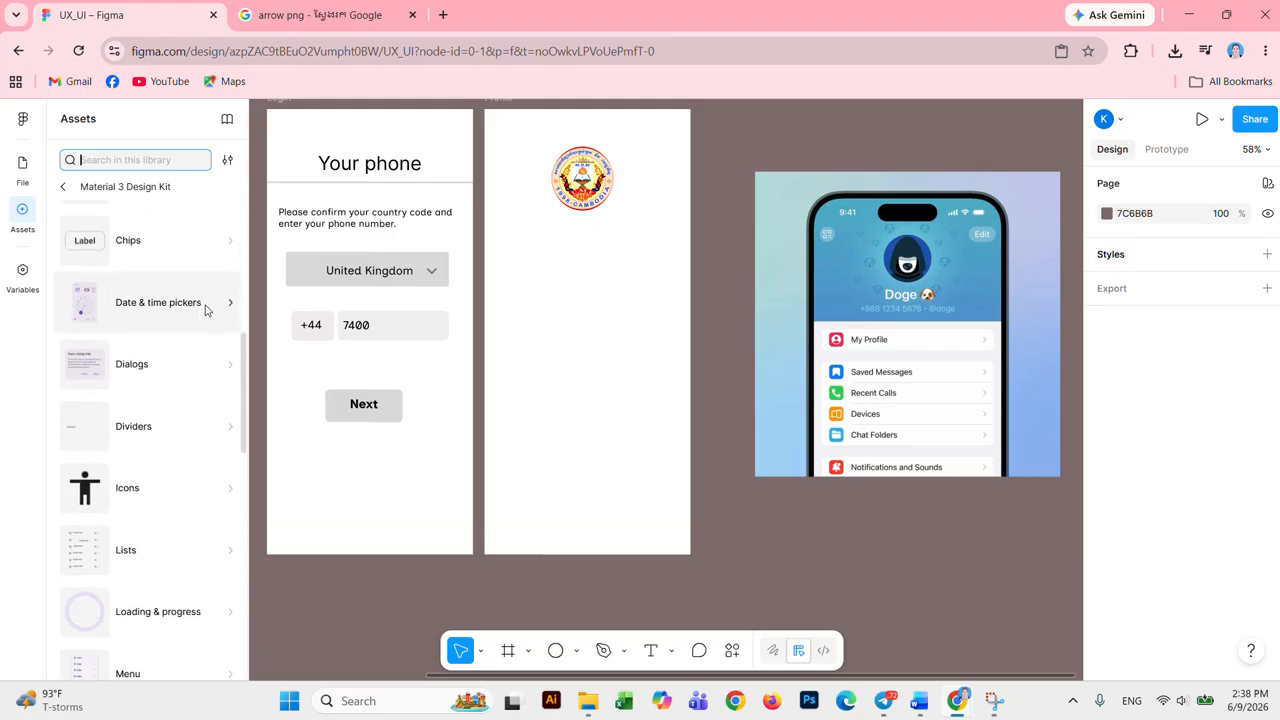
scroll(170, 270, down, 5)
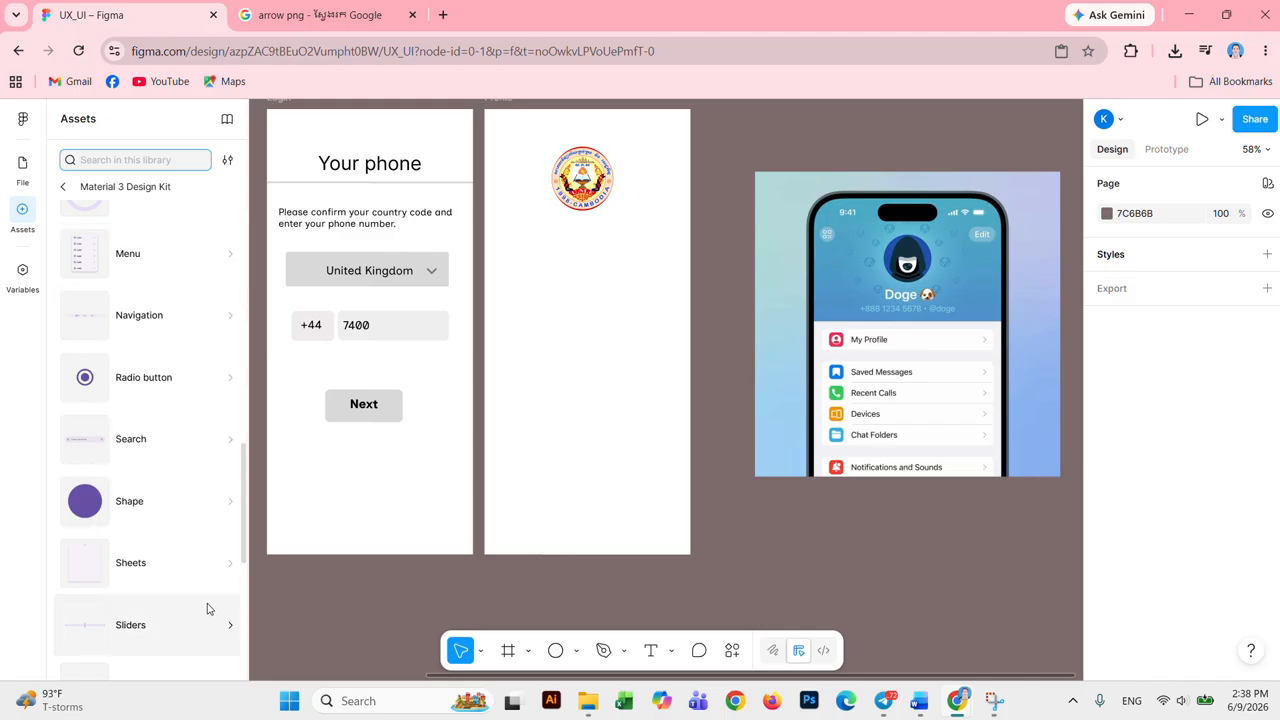
scroll(120, 300, up, 3)
click(148, 158)
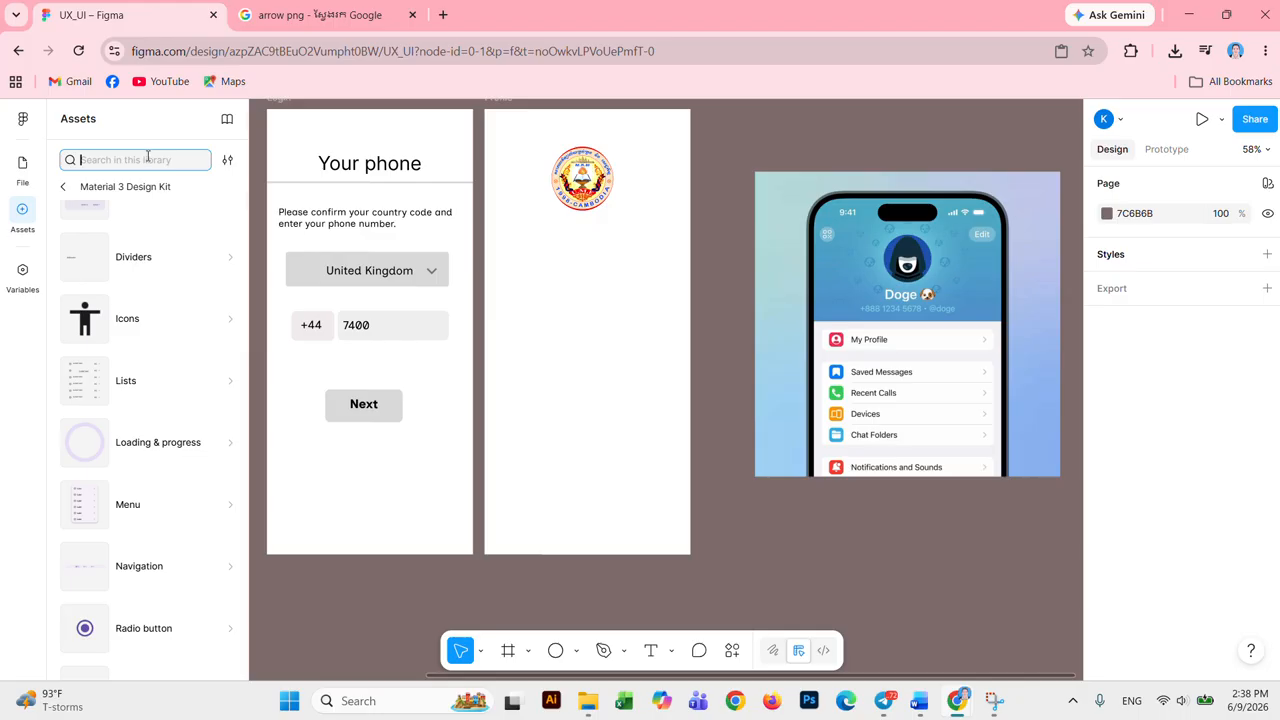
text(sta)
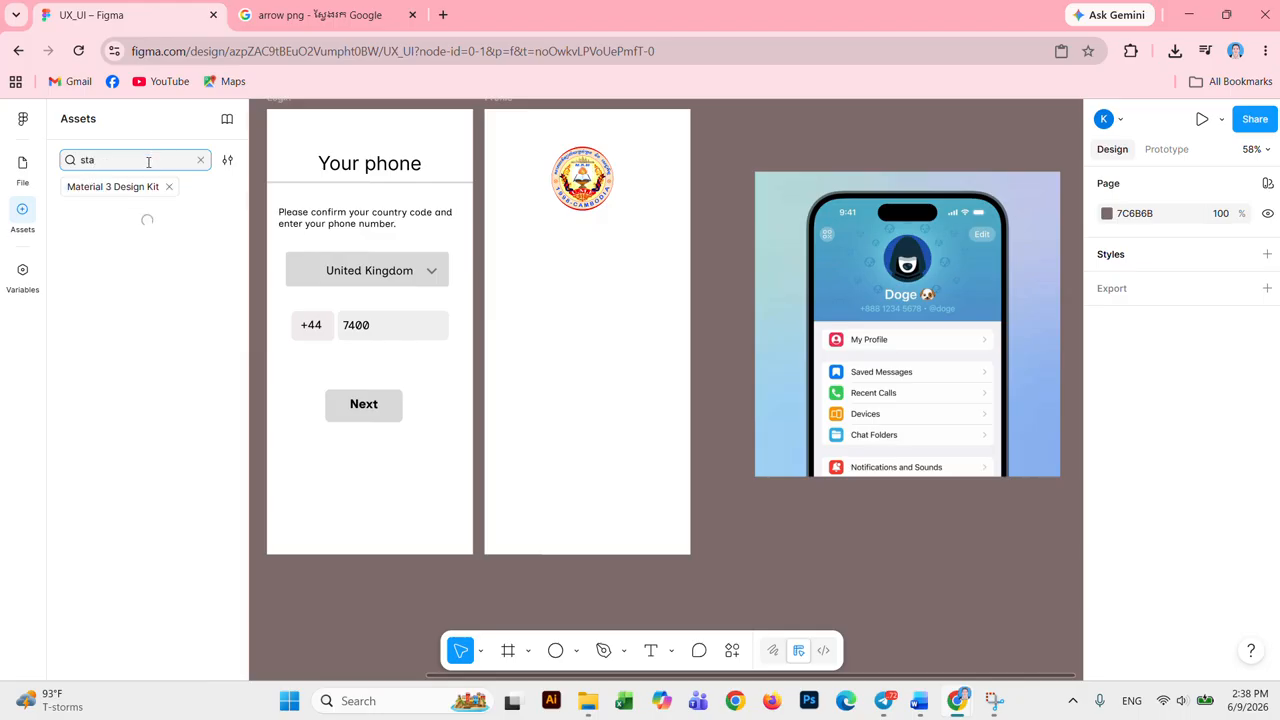
text(tu)
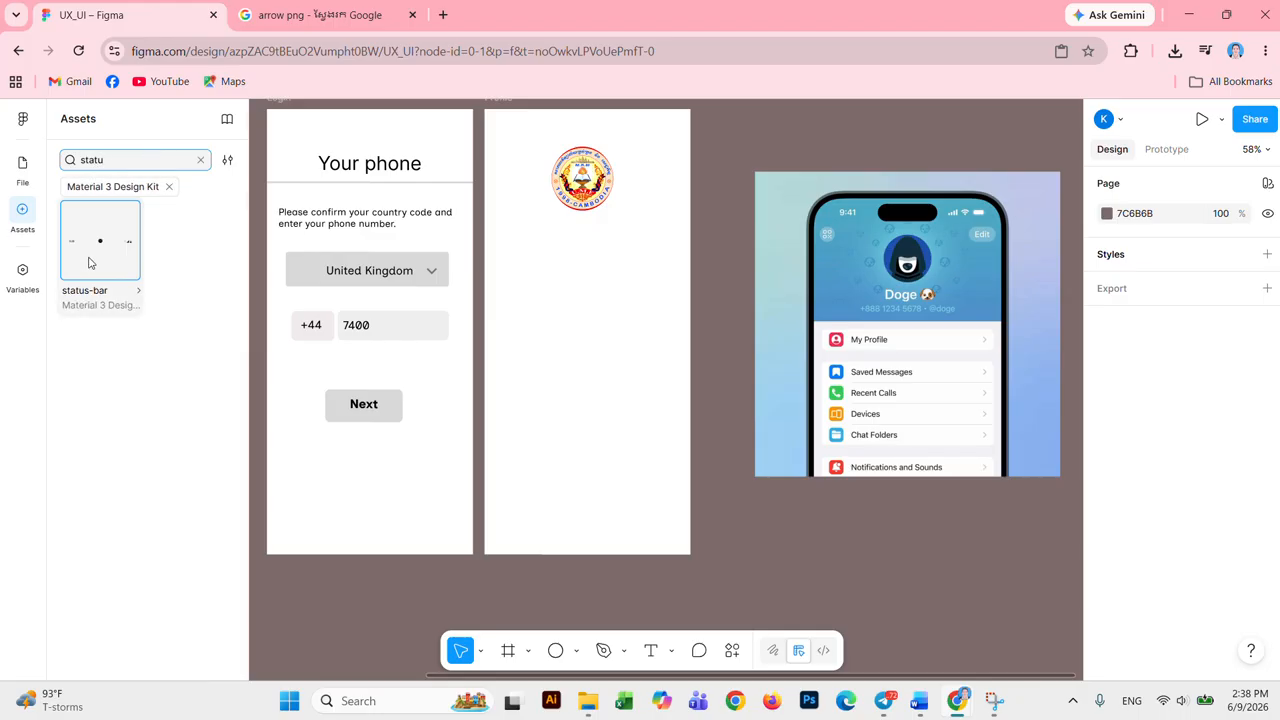
click(88, 262)
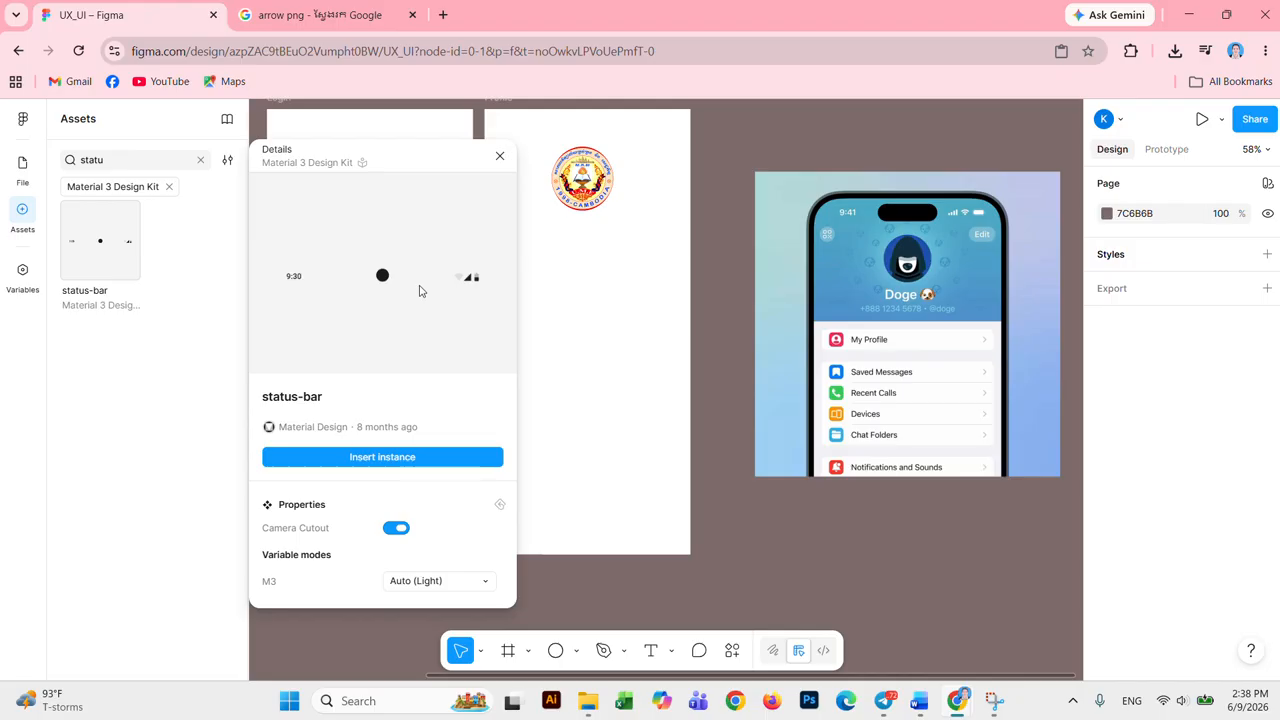
Step: Insert a status-bar instance at the Profile frame's top and delete its camera dot
click(440, 456)
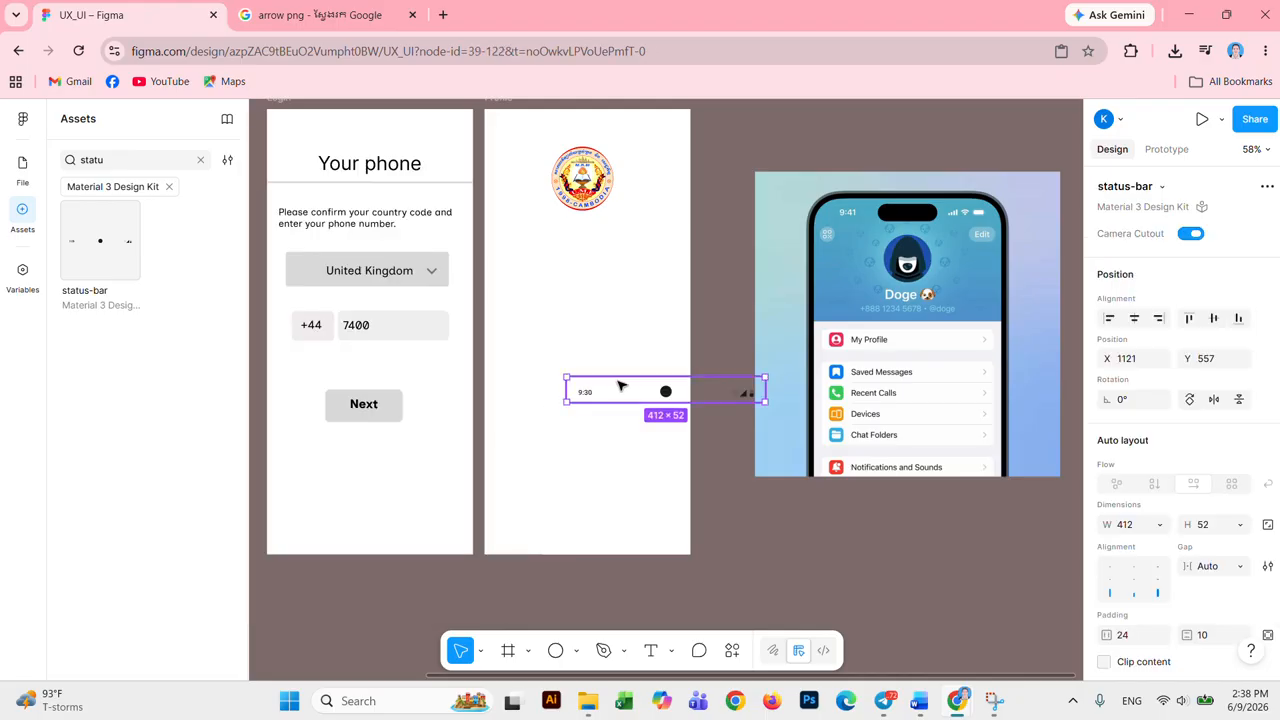
drag(622, 396, 541, 127)
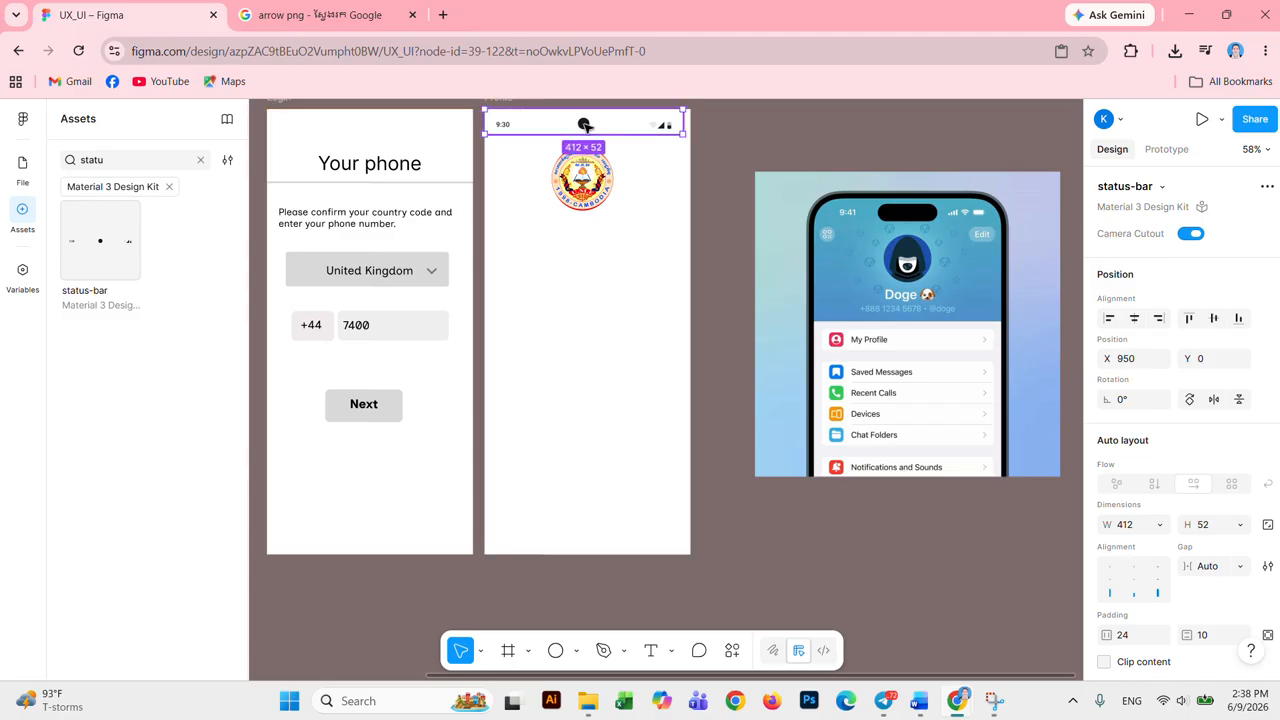
click(650, 182)
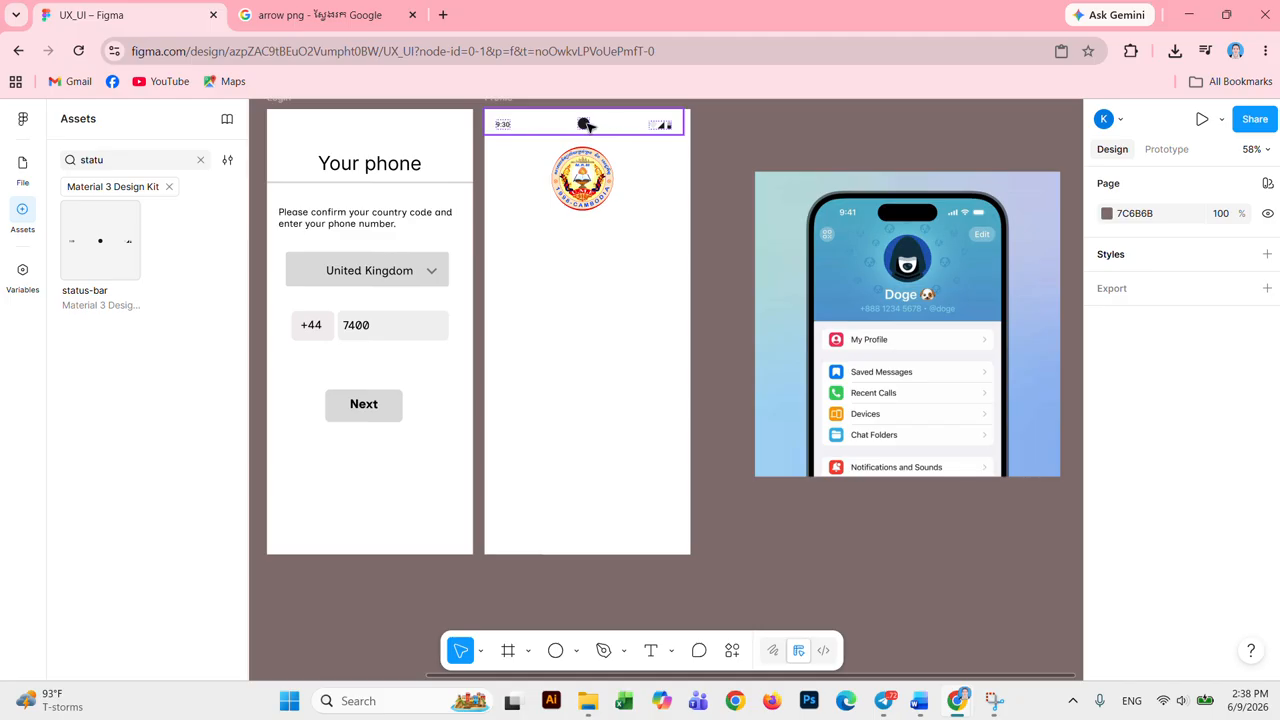
click(589, 125)
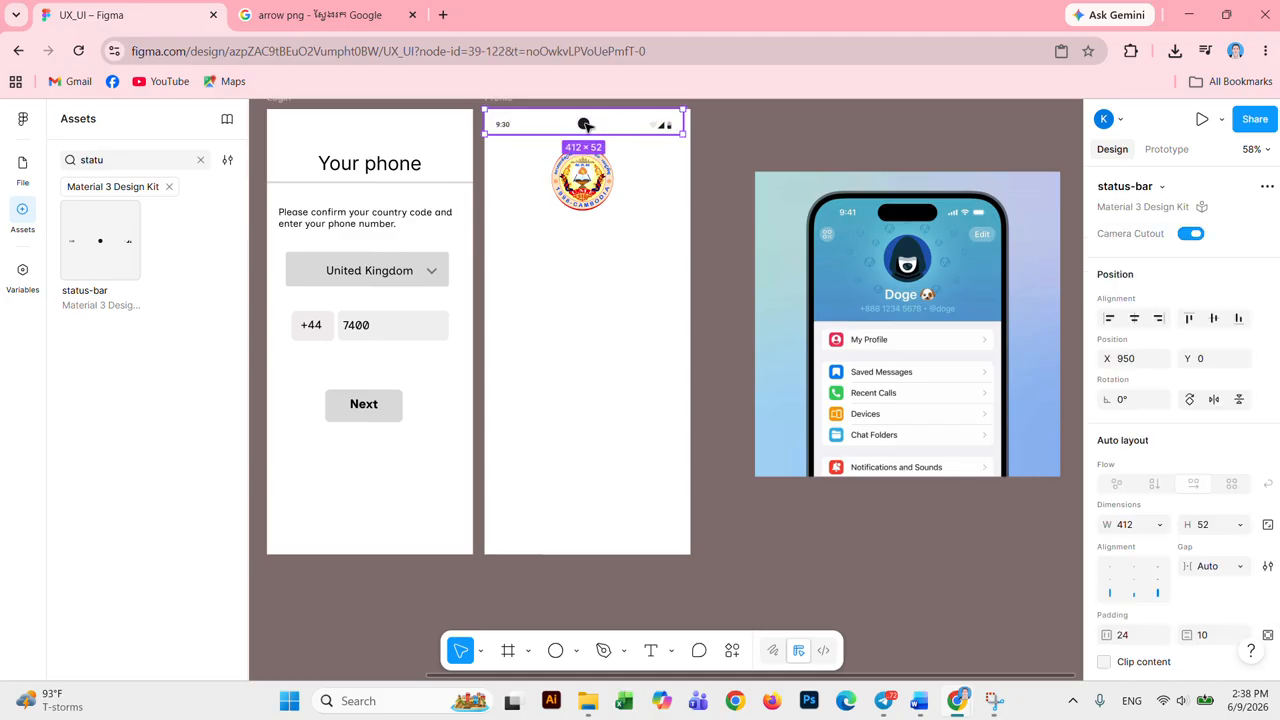
click(586, 124)
key(Delete)
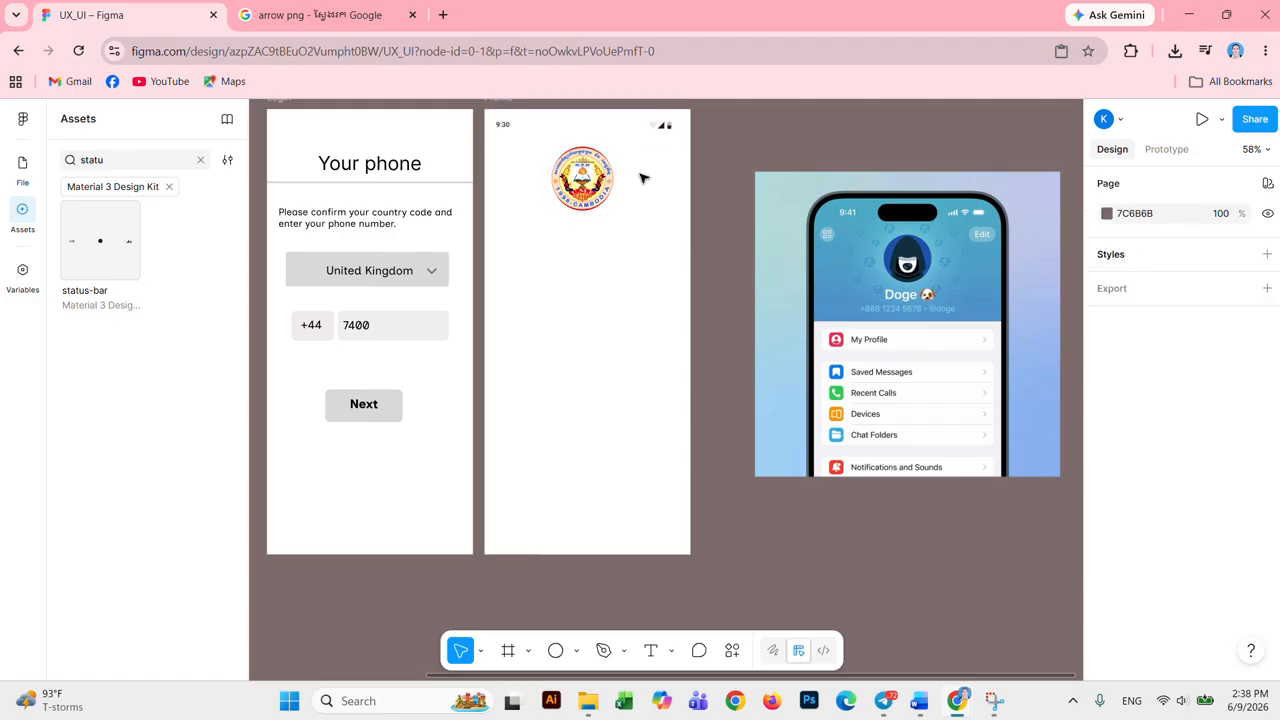
Step: Try stretching the status bar, then undo back to its original 412×52 size
click(665, 127)
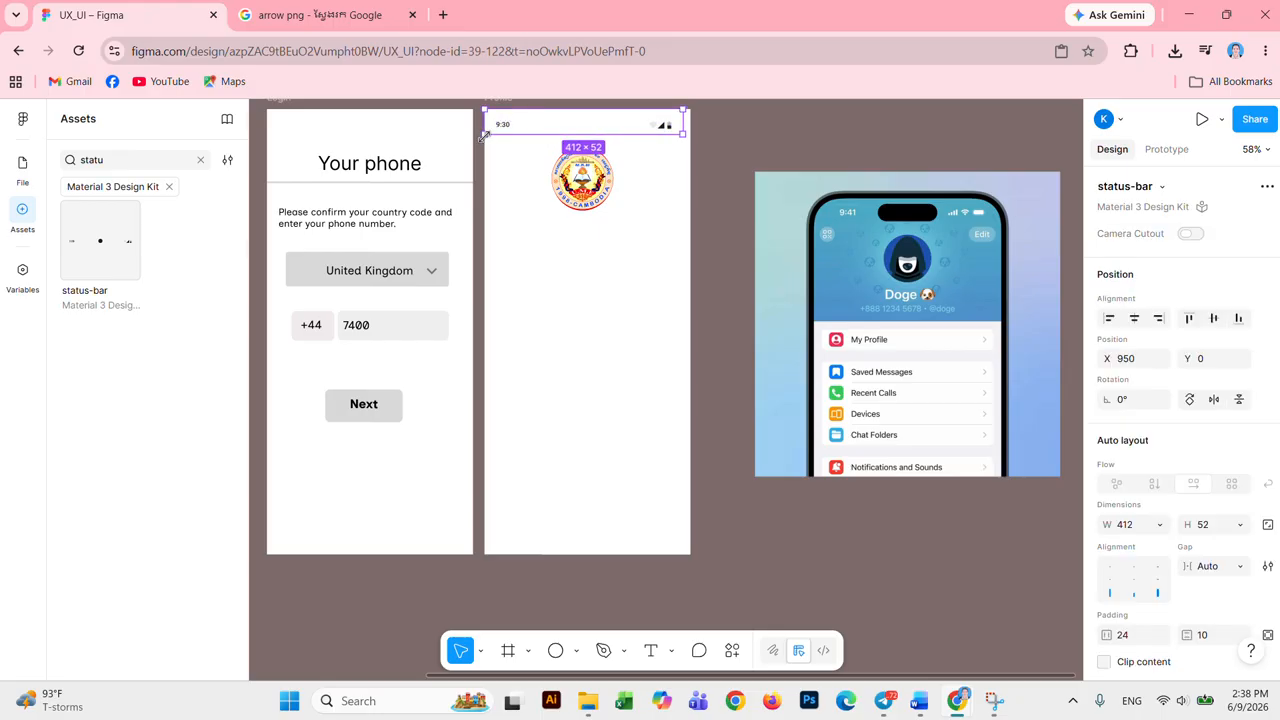
drag(482, 136, 466, 145)
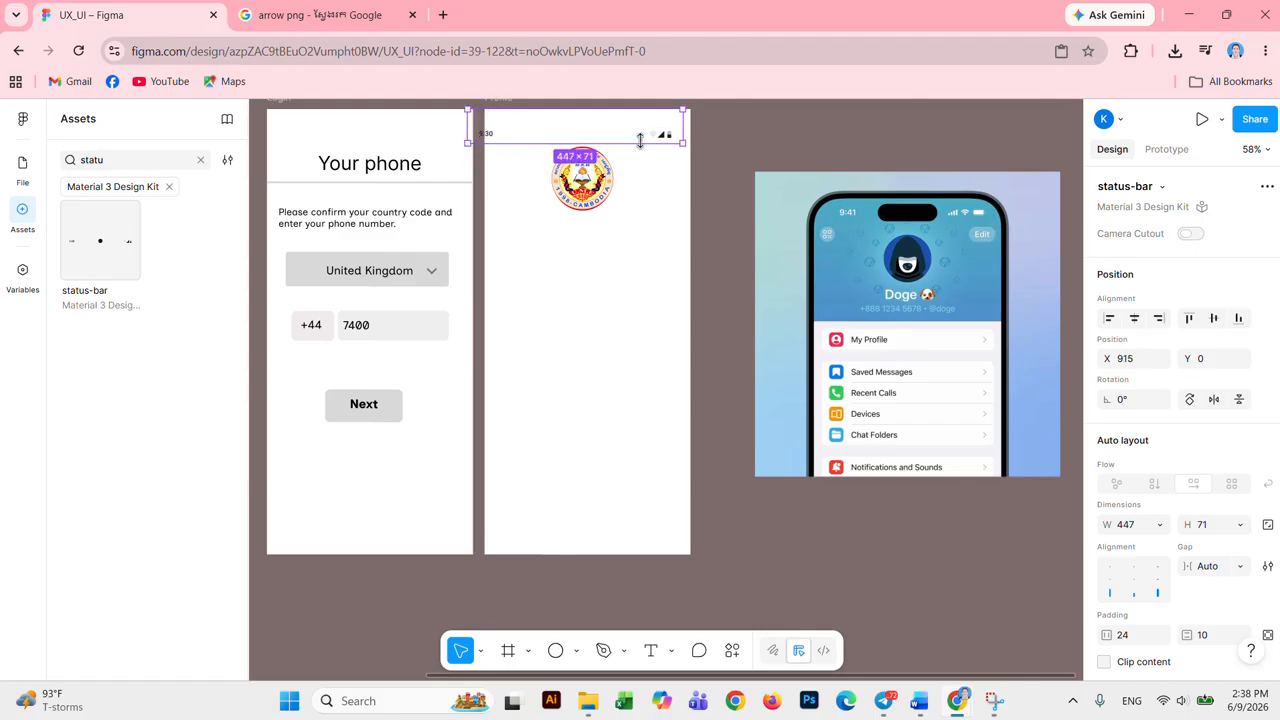
click(677, 200)
click(634, 132)
click(643, 160)
click(634, 140)
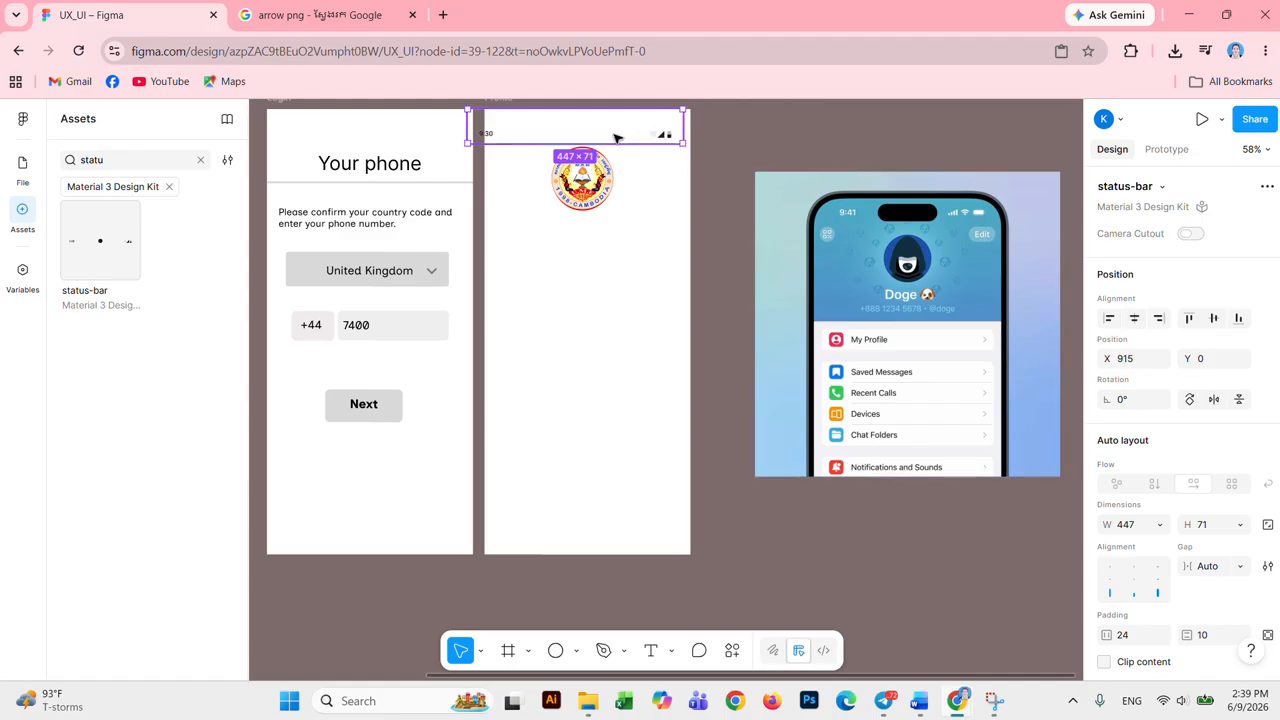
key(ctrl+z)
key(ctrl+z)
key(ctrl+z)
key(ctrl+z)
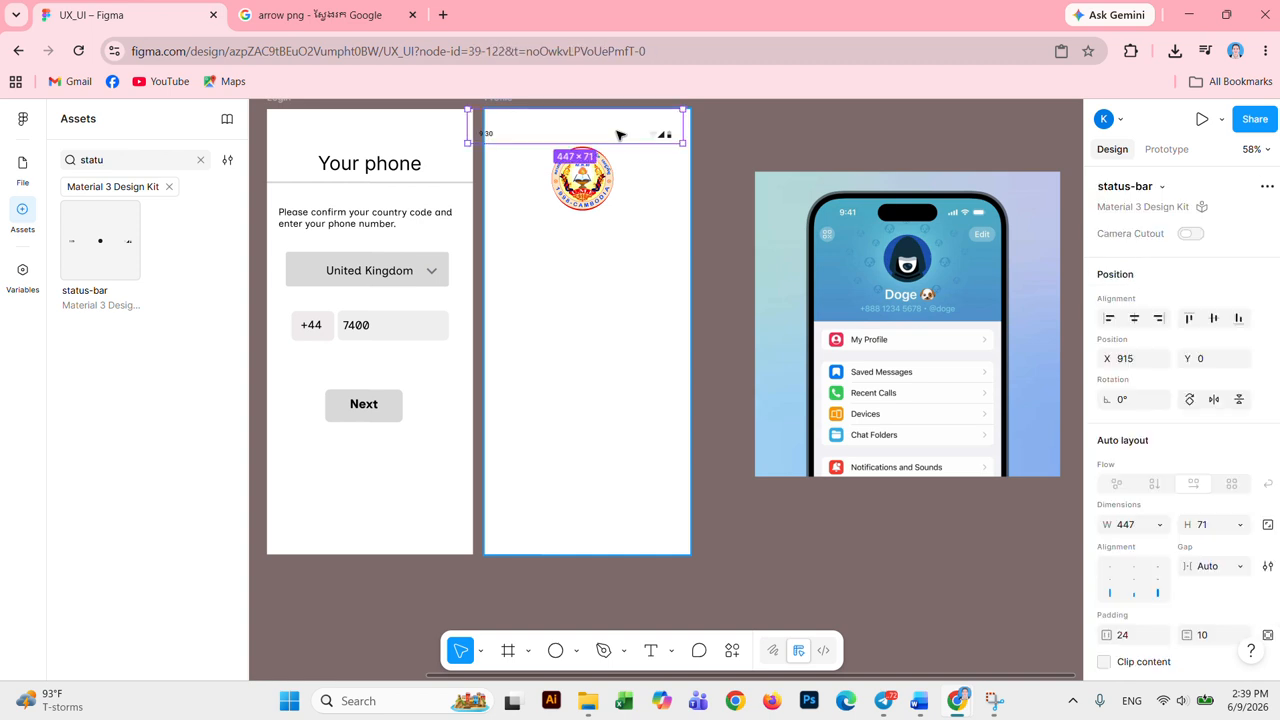
key(ctrl+z)
key(ctrl+z)
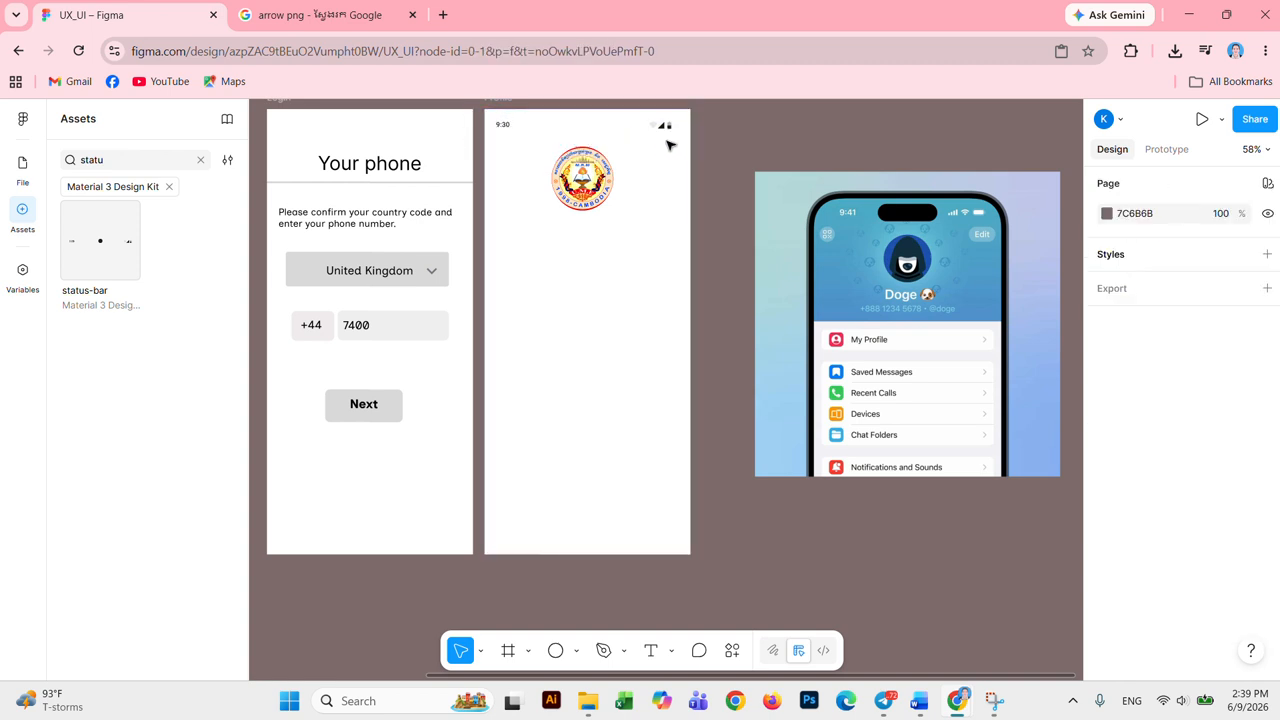
Step: Move the round logo slightly lower beneath the status bar
click(534, 126)
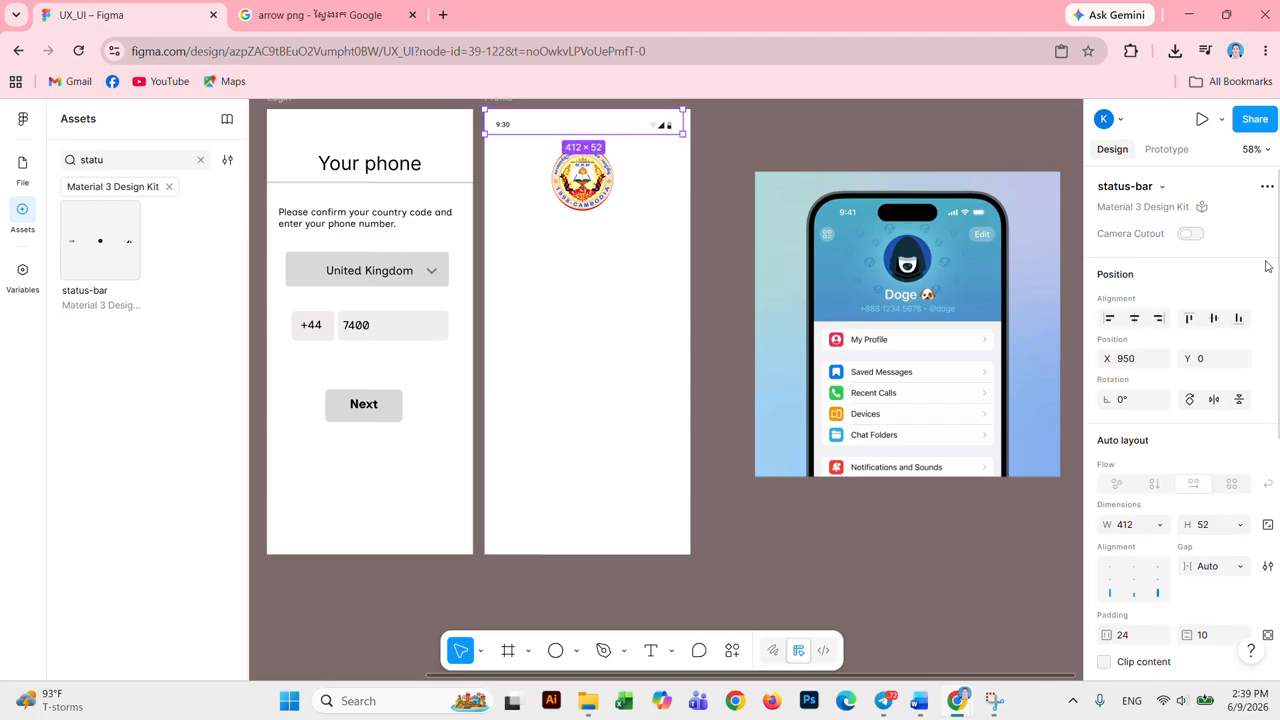
click(543, 256)
click(598, 198)
drag(600, 198, 594, 208)
click(603, 280)
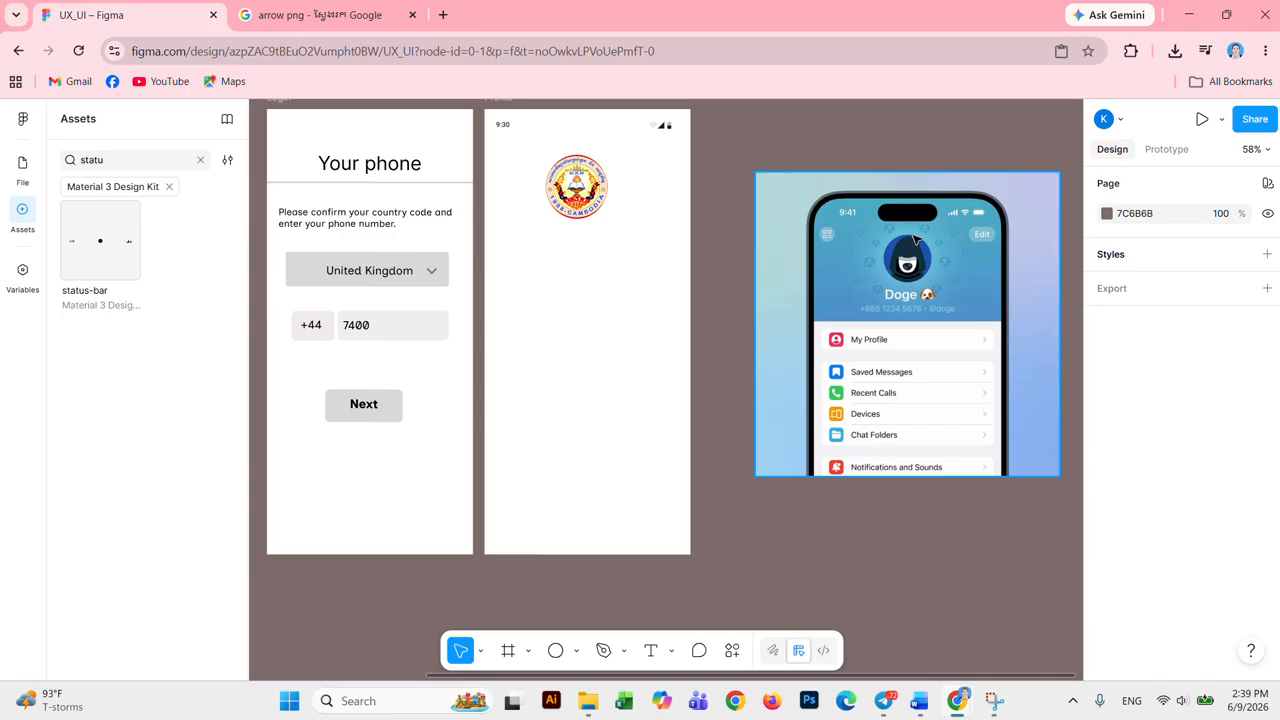
Step: Move the logo toward the frame's middle and draw a rectangle across the Profile frame's top
click(600, 198)
drag(600, 198, 617, 282)
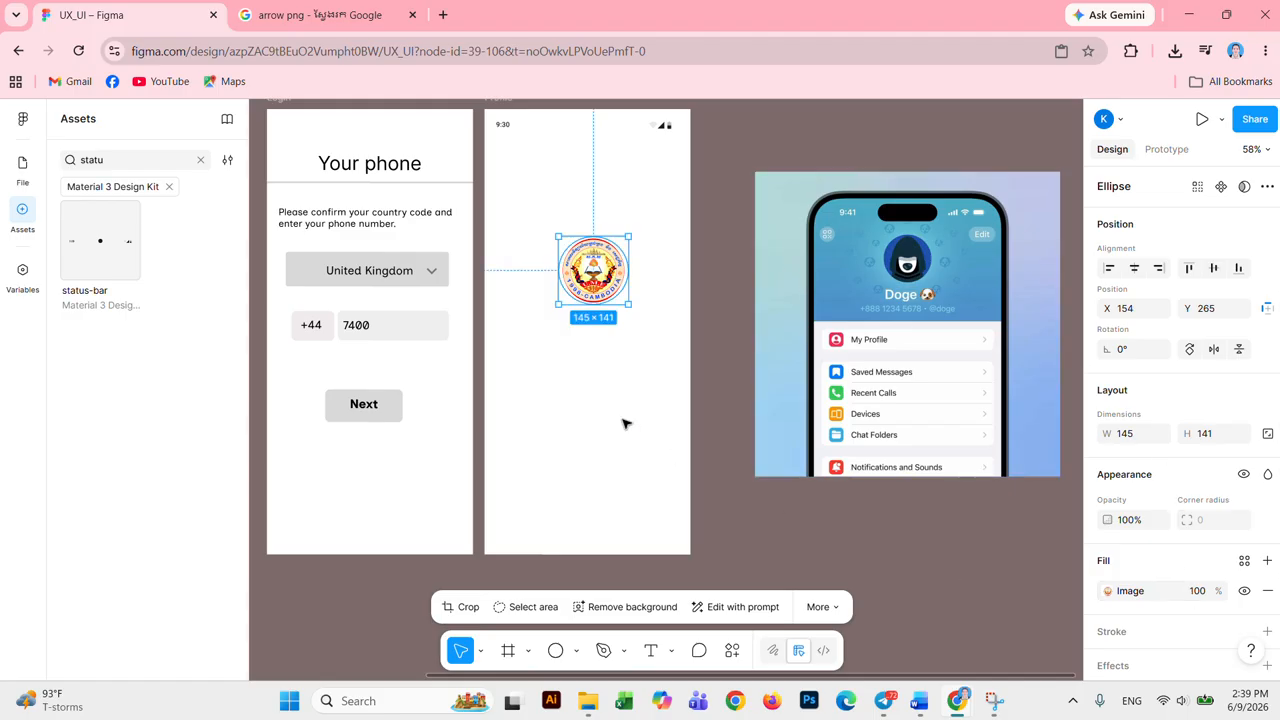
click(661, 362)
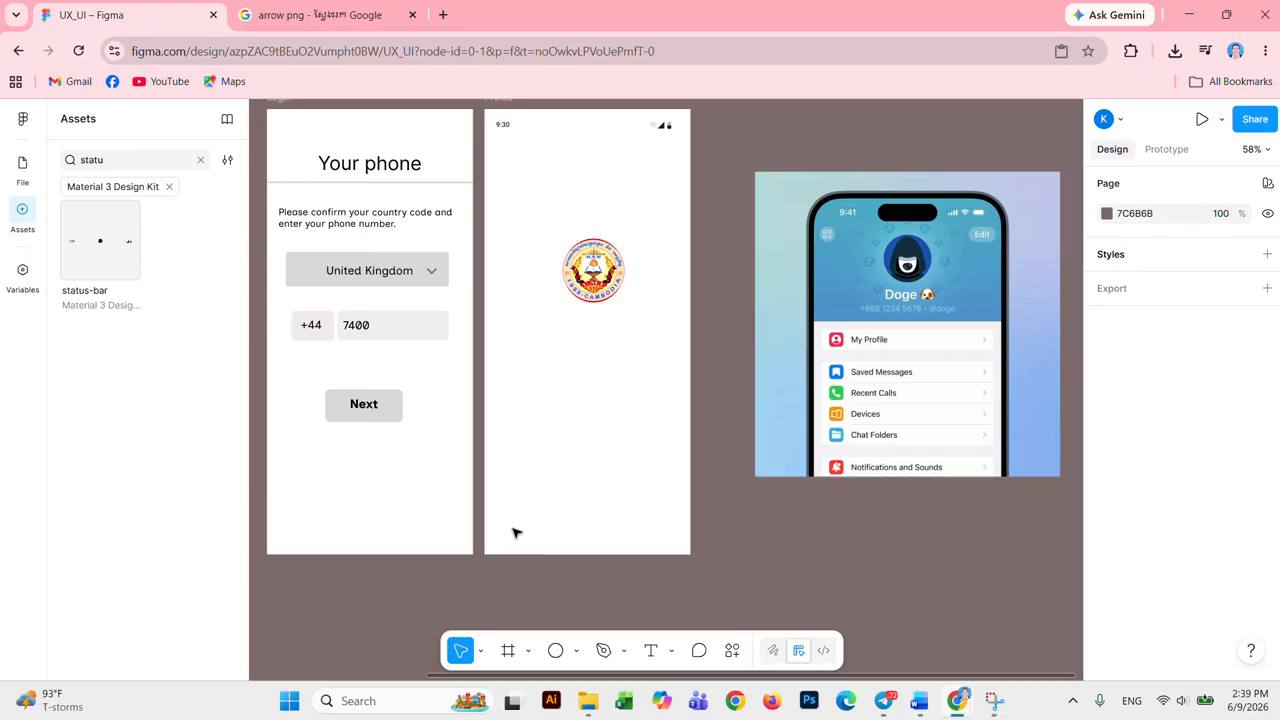
click(575, 651)
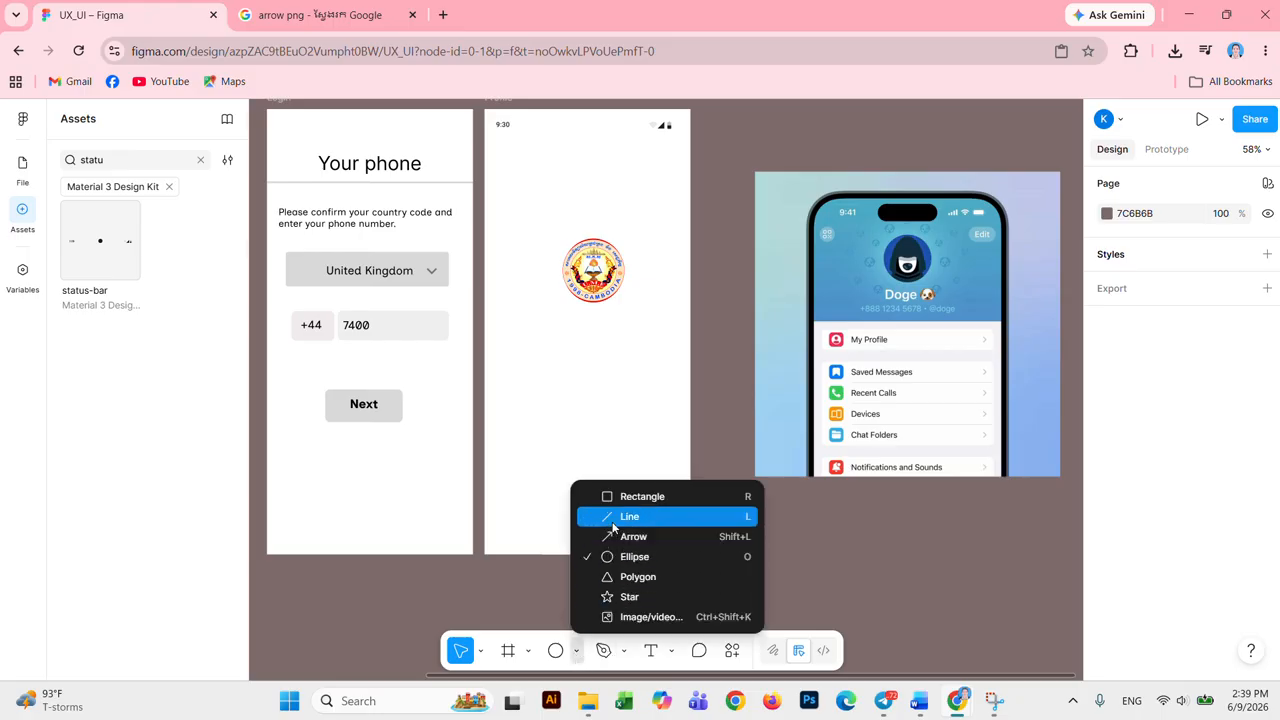
click(630, 500)
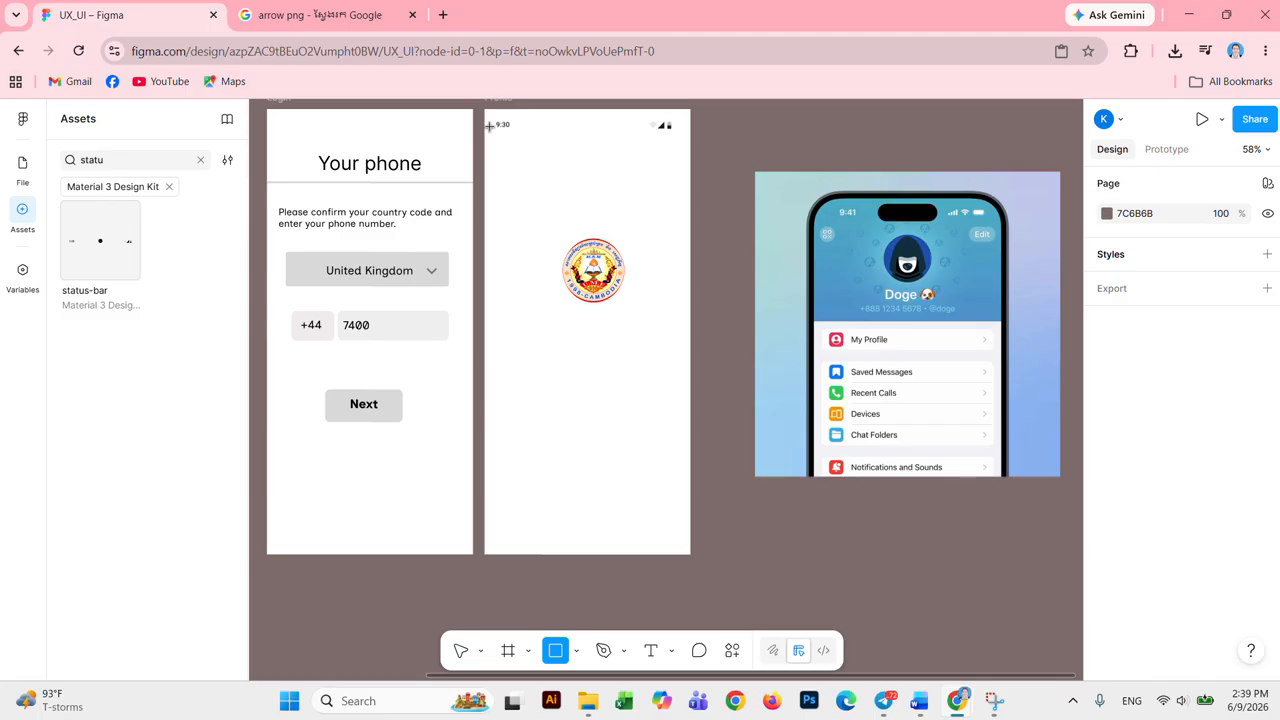
drag(485, 108, 690, 252)
Step: Send the new rectangle behind the other content and fill it light blue 79BFE0
right_click(613, 184)
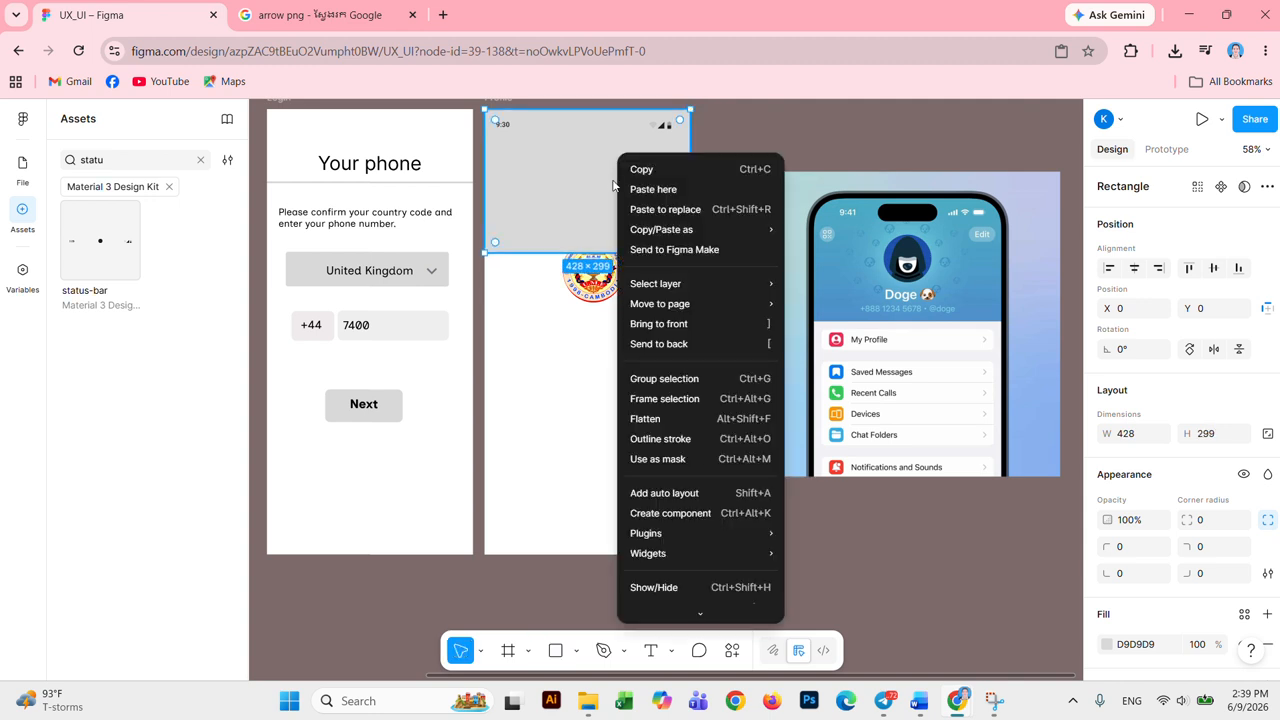
click(587, 216)
right_click(585, 214)
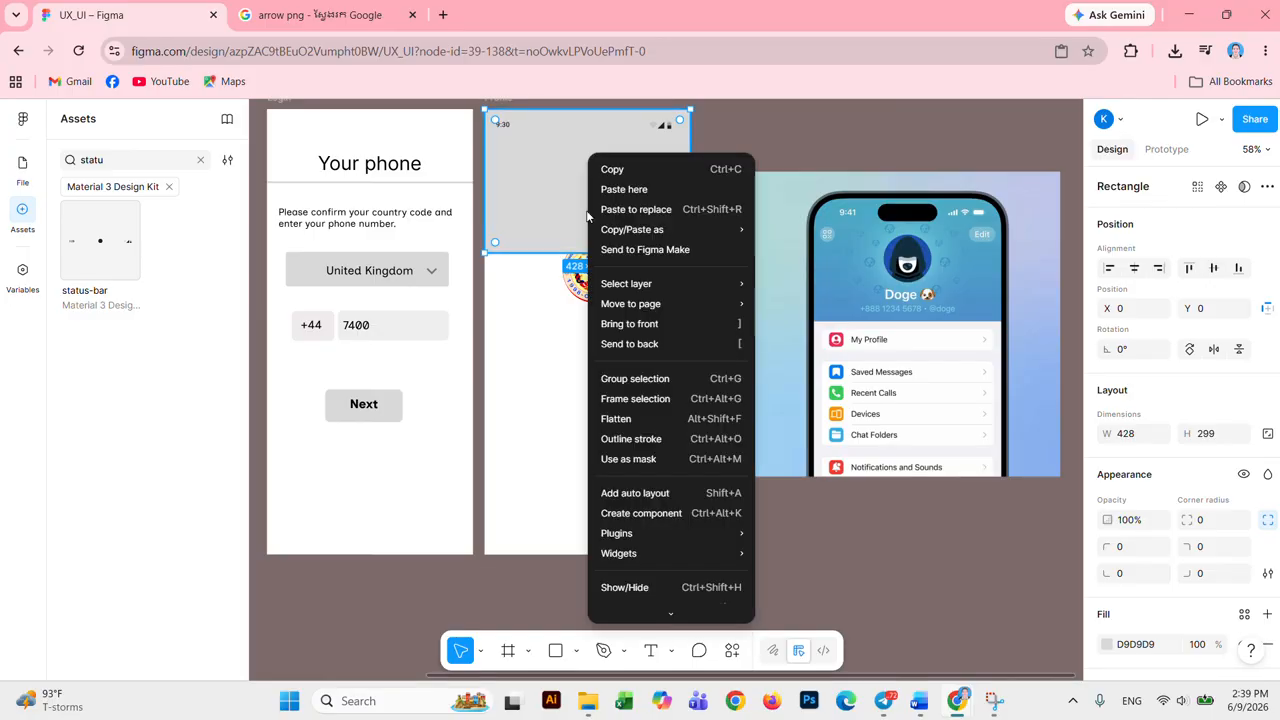
click(670, 344)
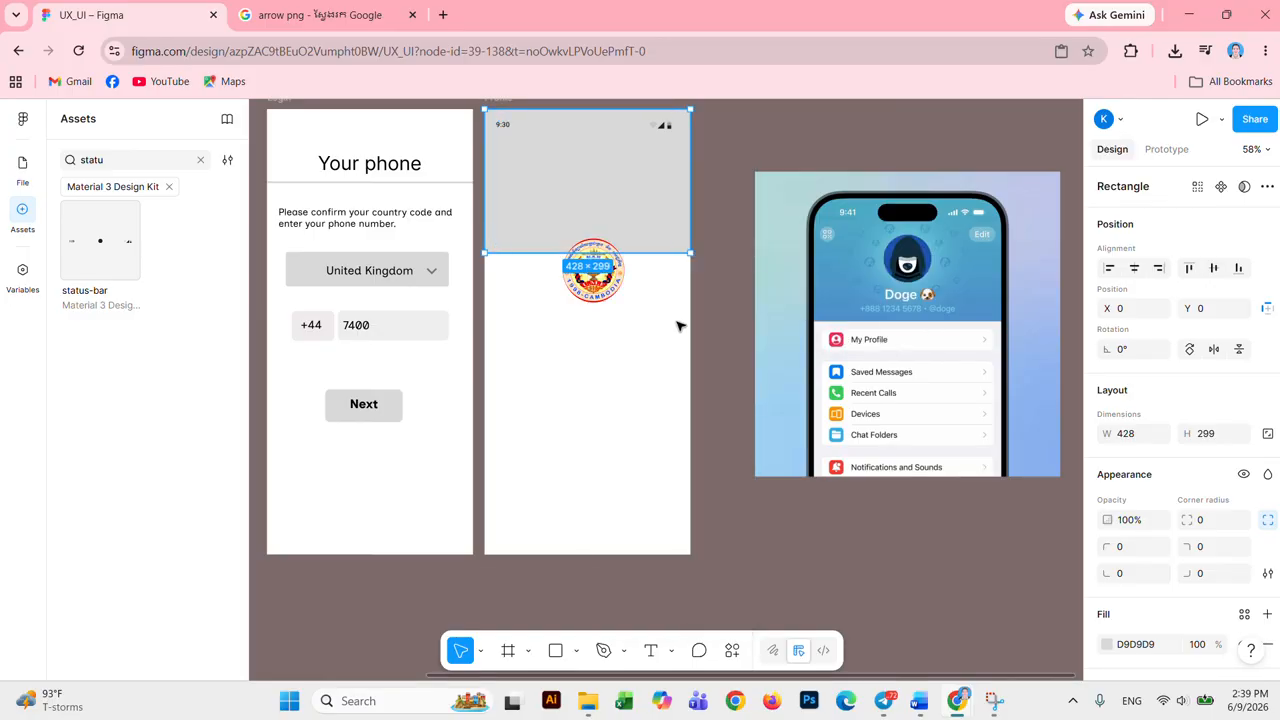
scroll(1110, 510, down, 3)
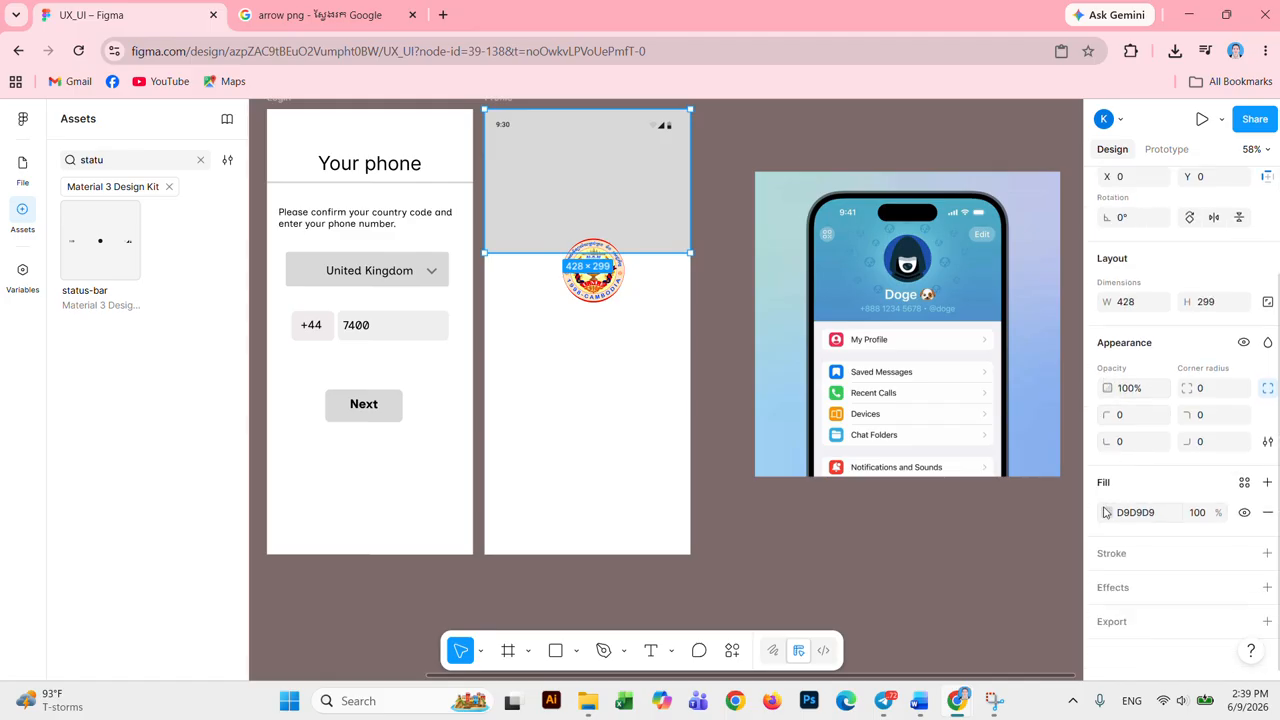
click(1108, 513)
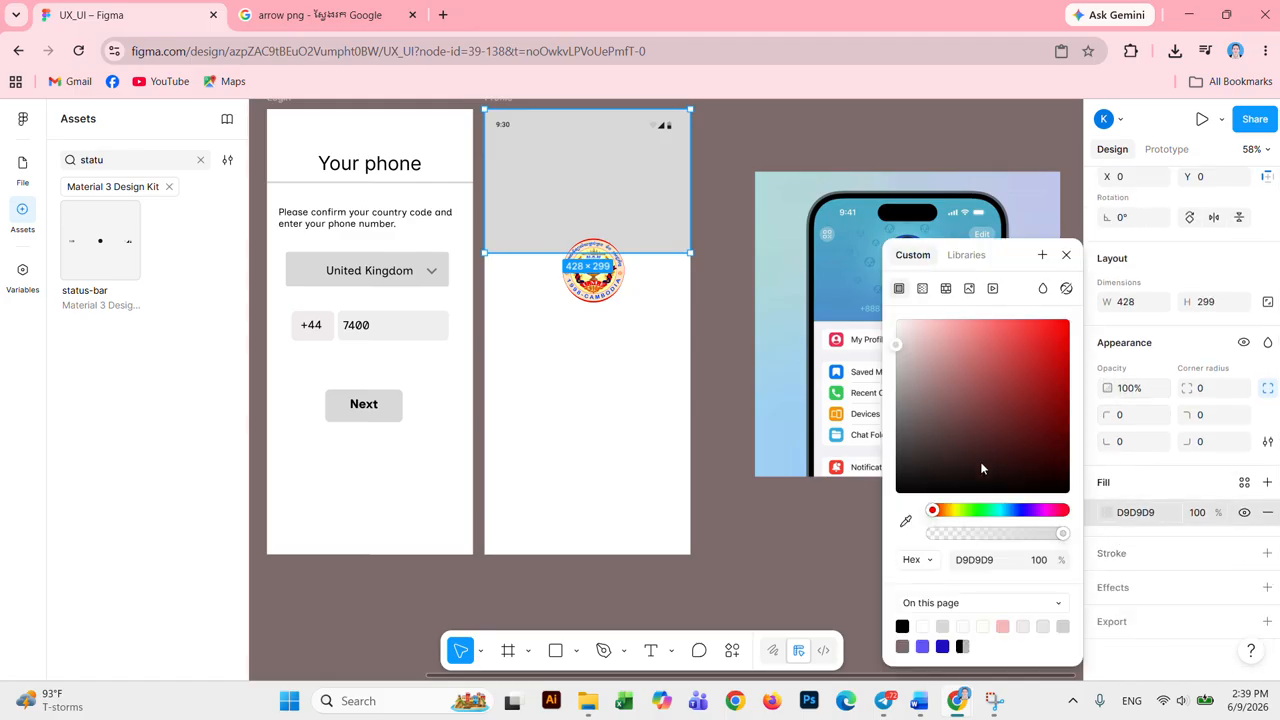
drag(1033, 518, 1007, 514)
click(976, 340)
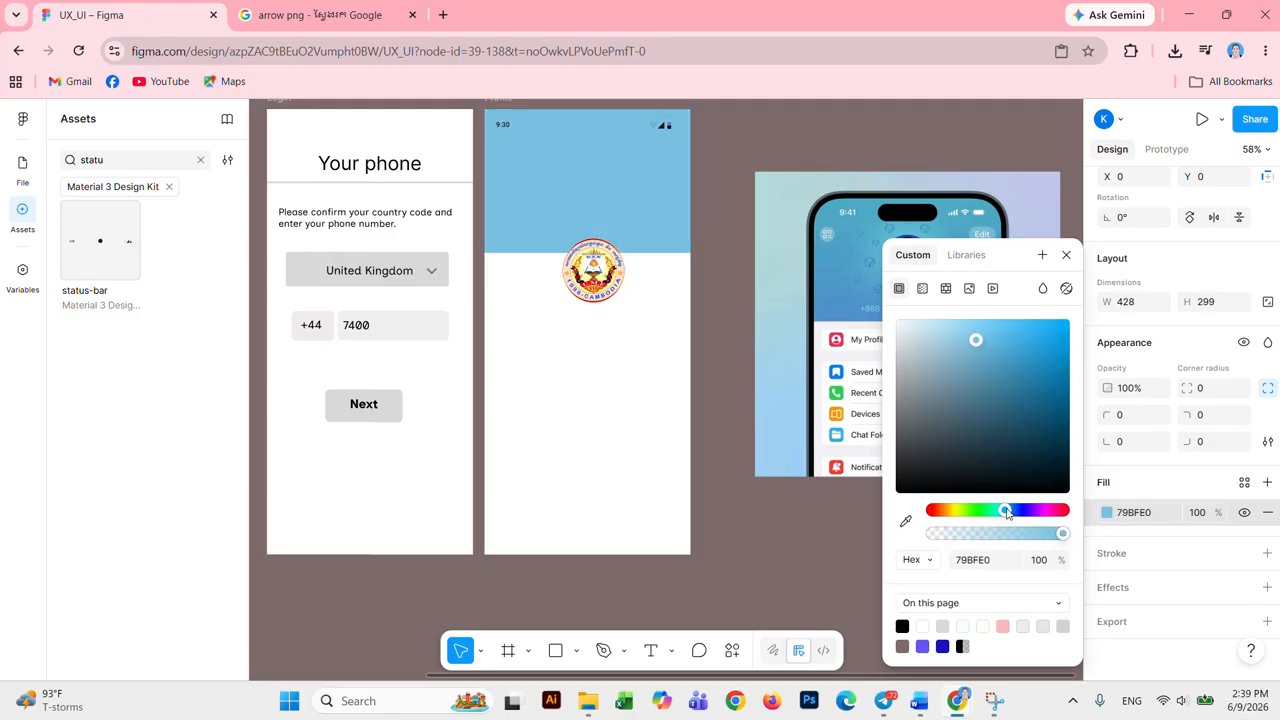
click(595, 312)
Step: Move the logo up into the blue header, shrink it, and resize the header to 441×343
drag(597, 283, 591, 191)
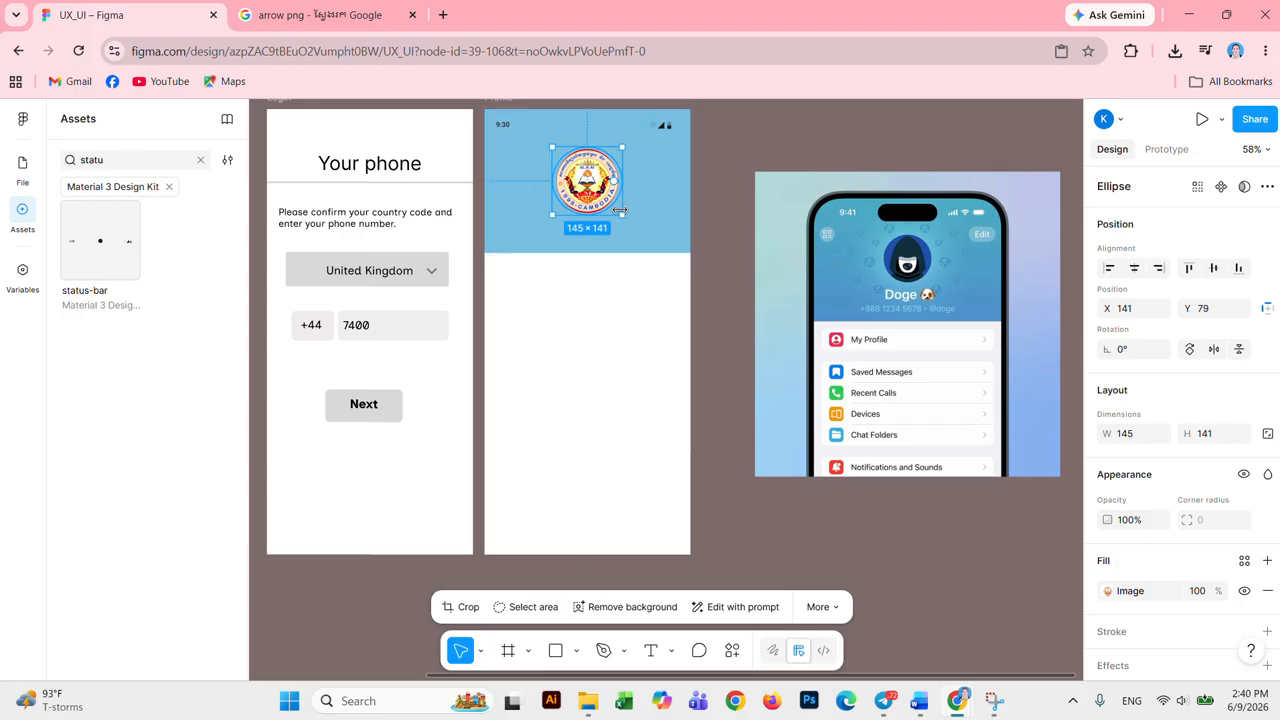
drag(620, 211, 610, 203)
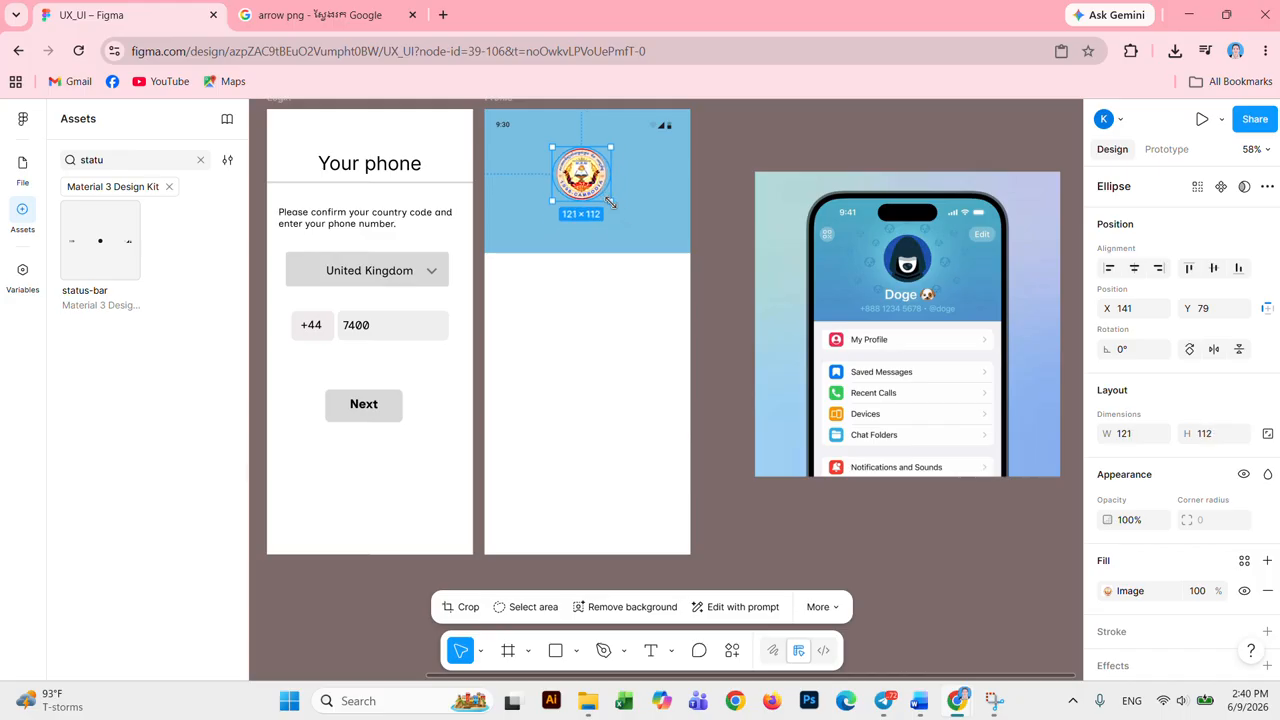
click(622, 248)
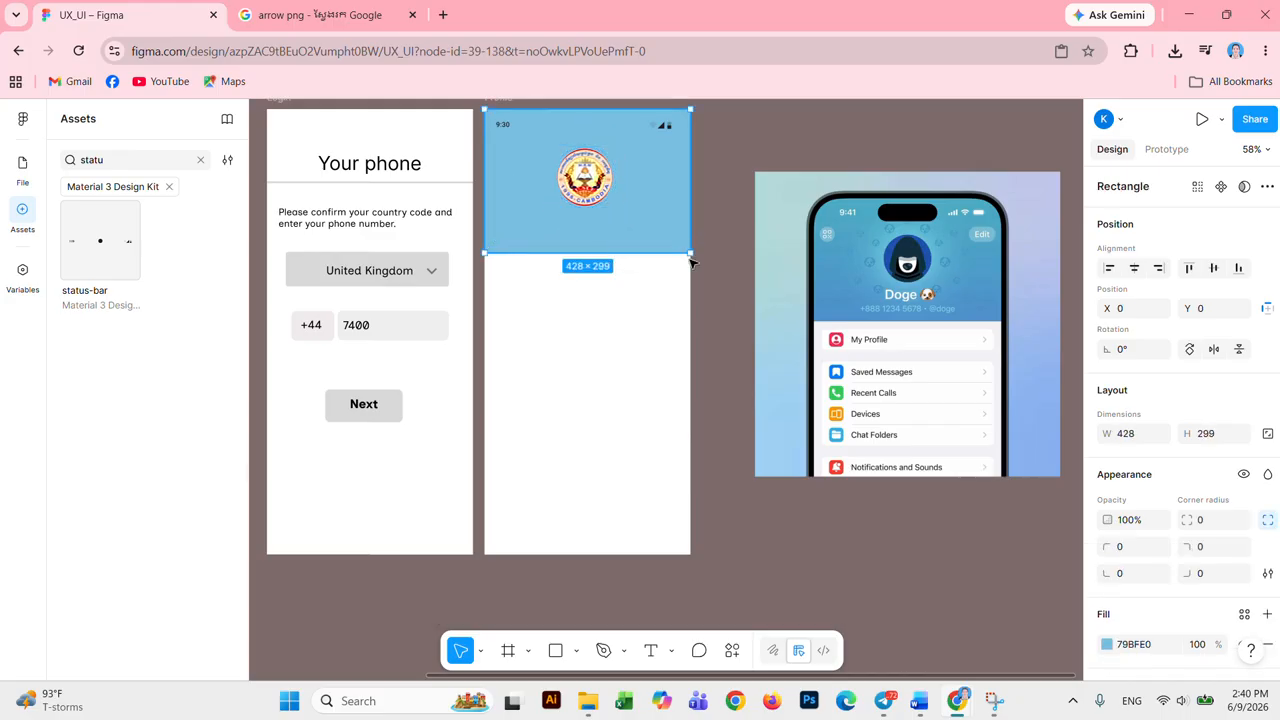
drag(692, 256, 697, 285)
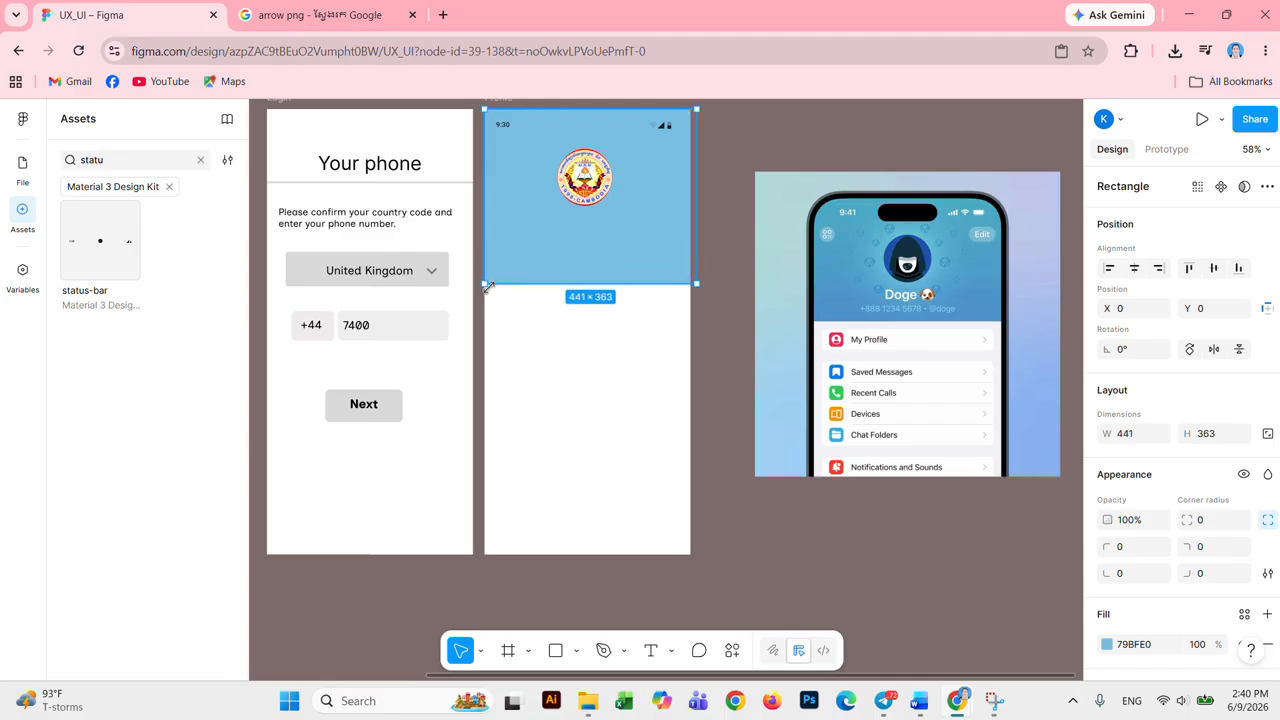
mouse_move(486, 286)
mouse_down()
mouse_move(478, 294)
mouse_move(485, 274)
mouse_up()
click(573, 344)
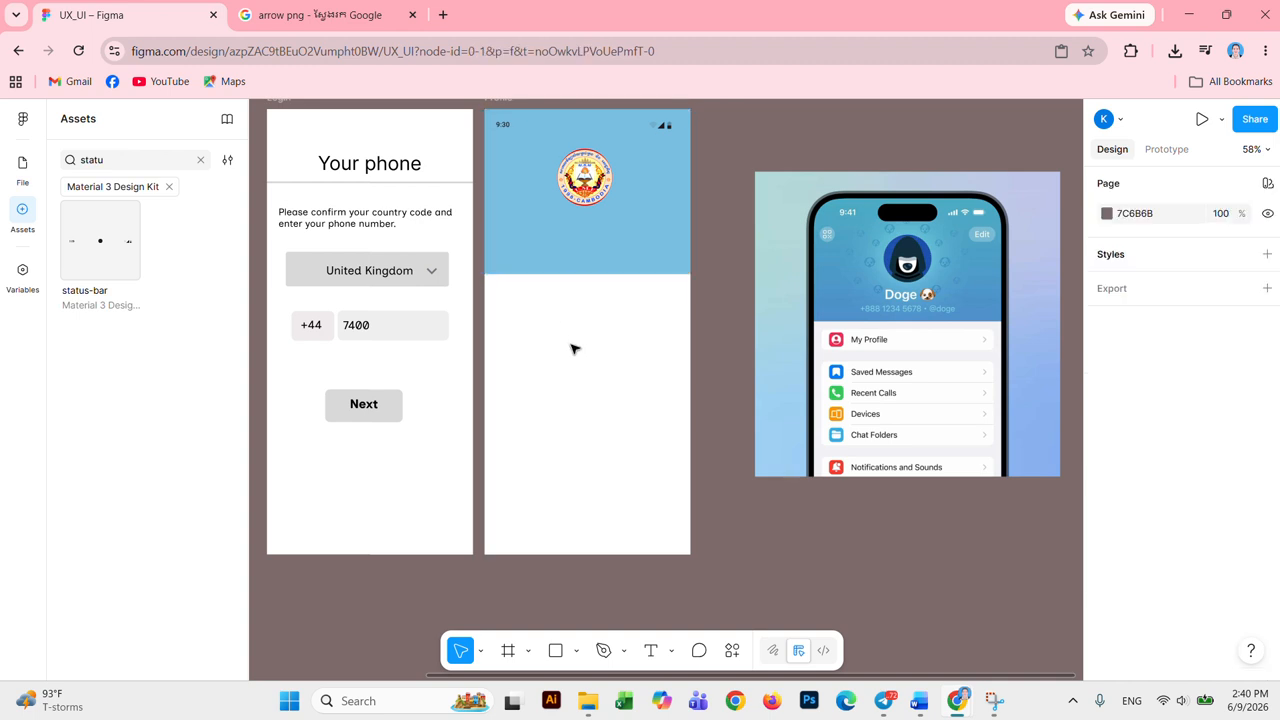
click(575, 227)
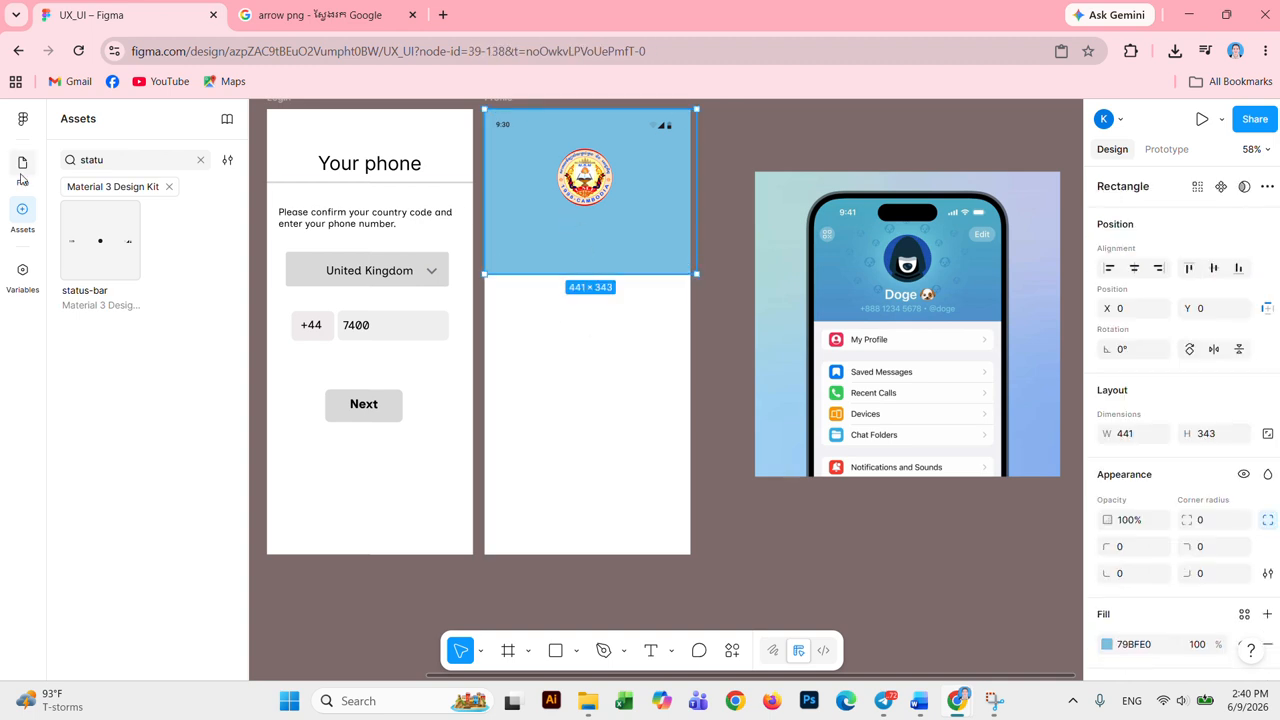
Step: Add a 'UX_UI' text title in the blue header just under the logo
click(650, 651)
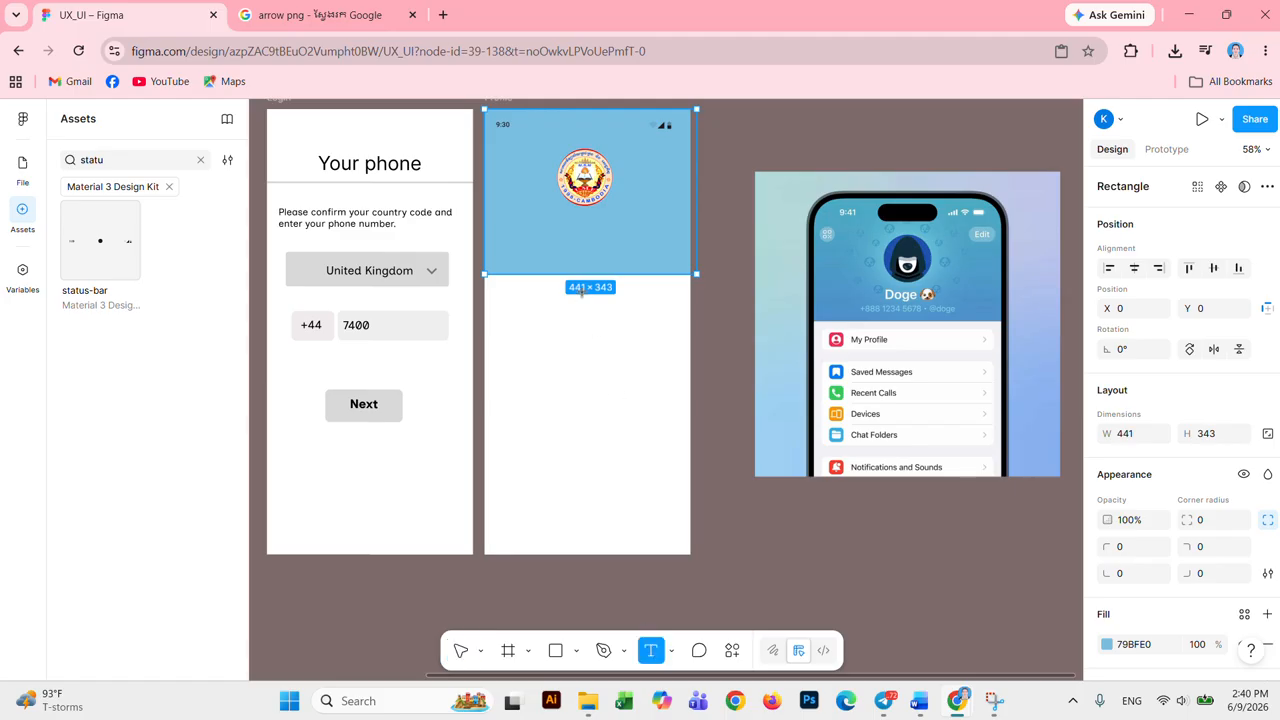
click(556, 228)
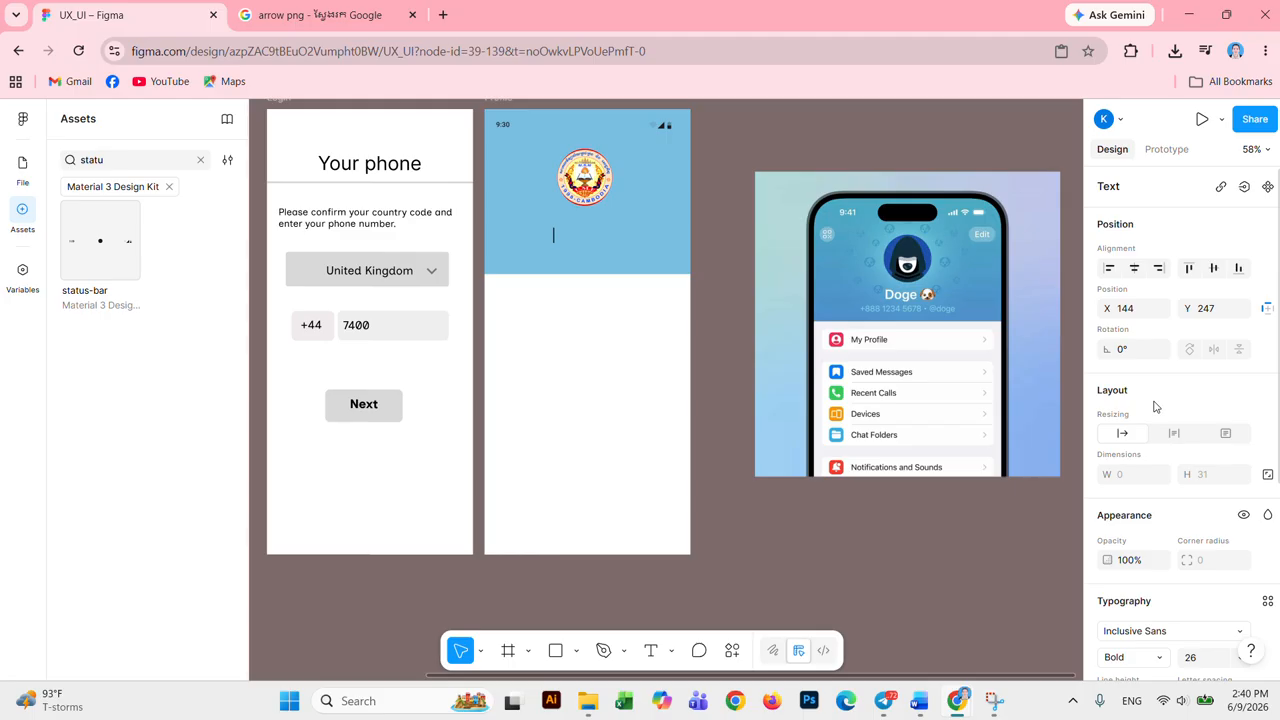
text(UX_UI)
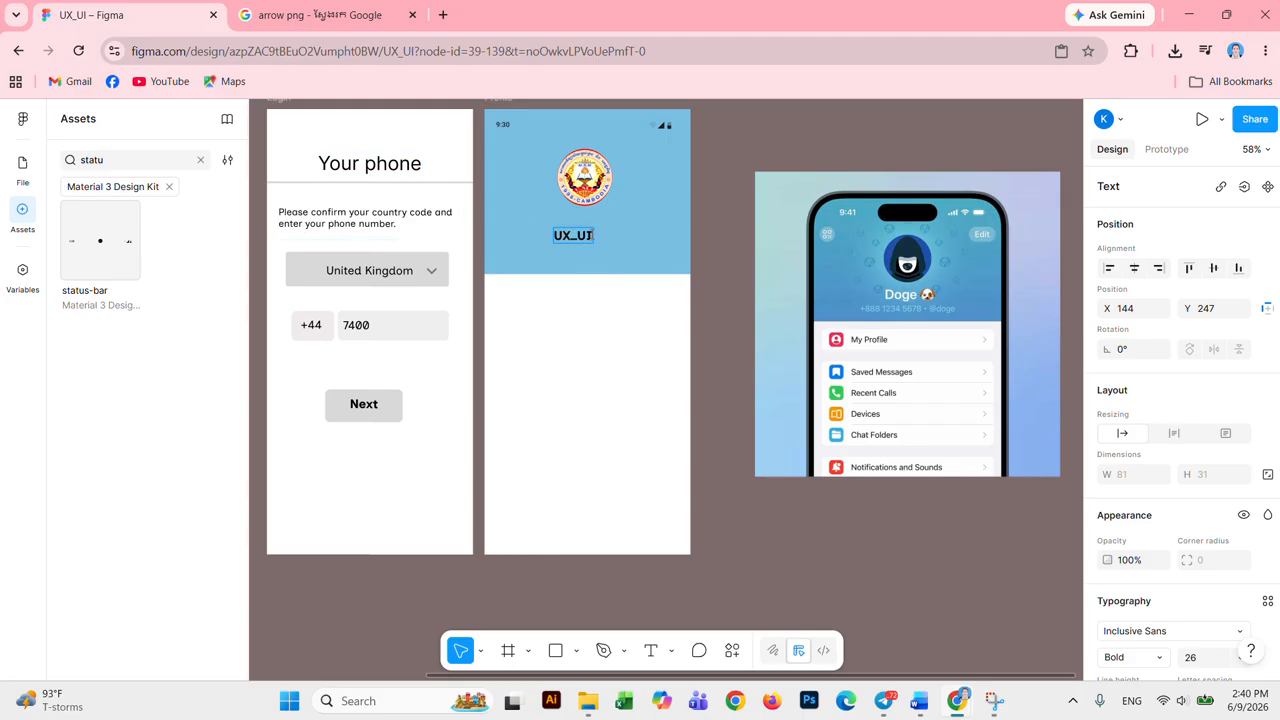
key(Escape)
drag(578, 234, 585, 221)
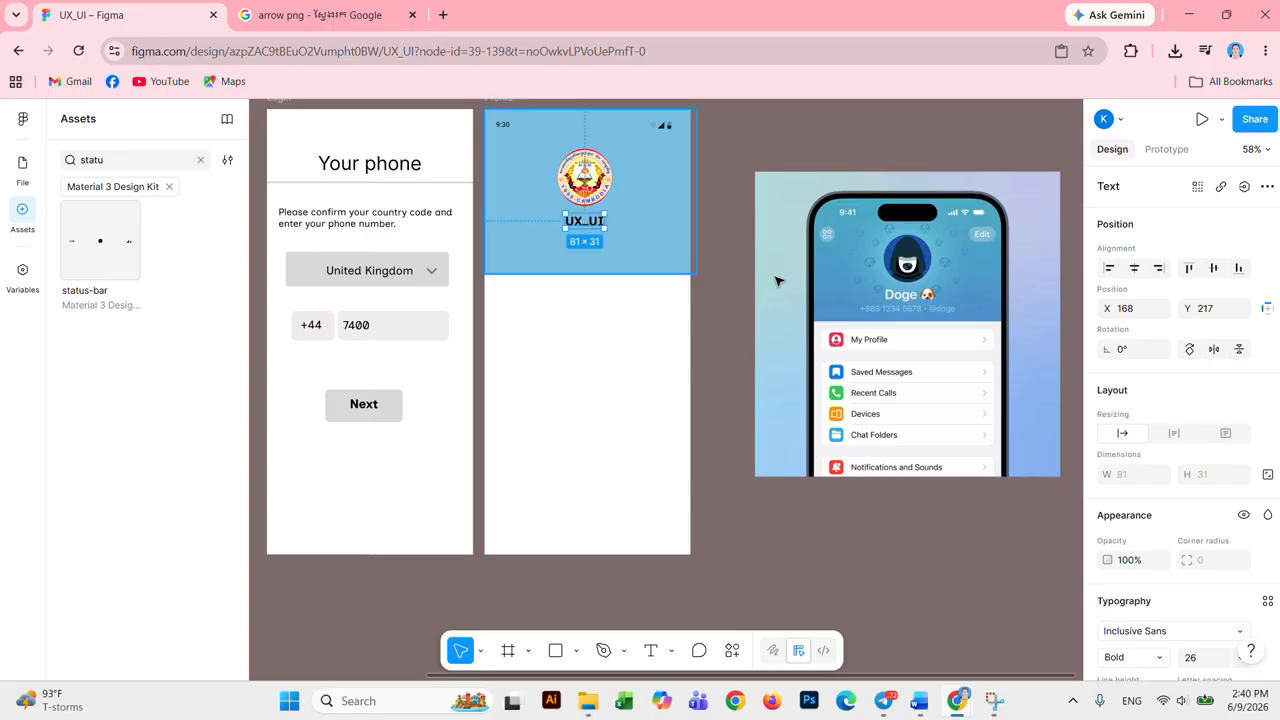
Step: Make the UX_UI title's fill white (FFFEFE)
scroll(1122, 607, down, 3)
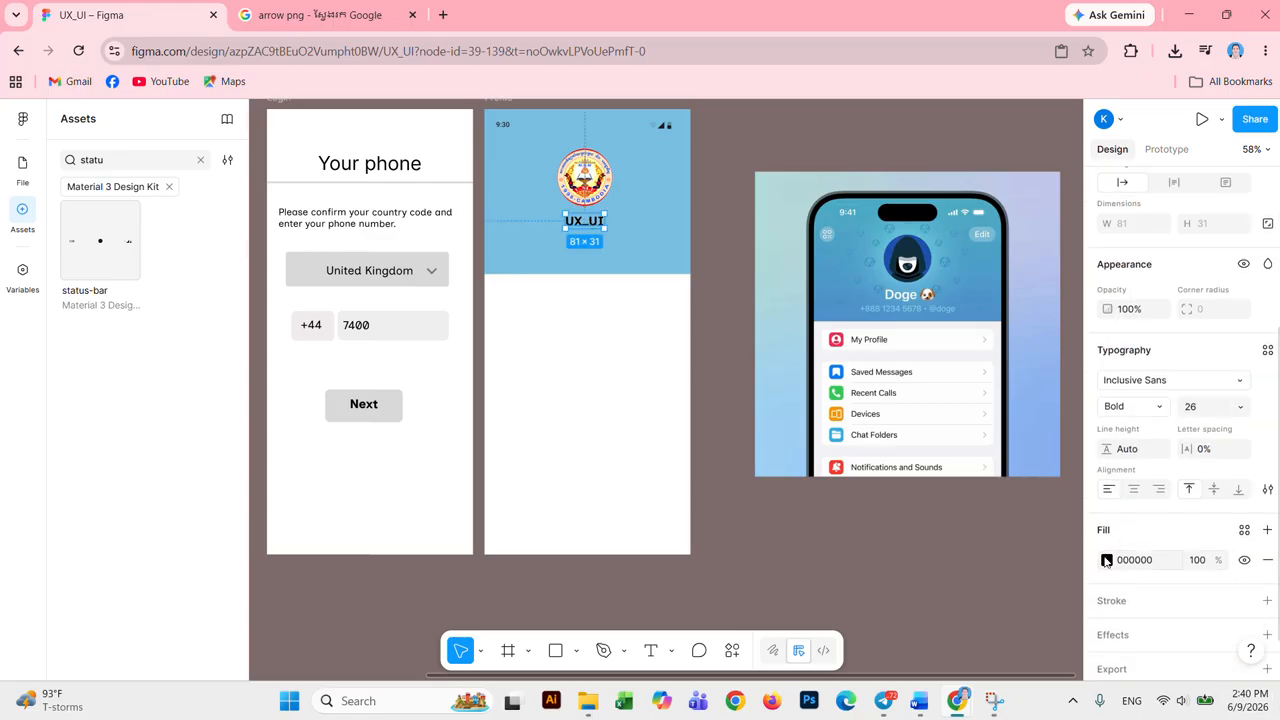
click(1107, 560)
drag(910, 361, 896, 322)
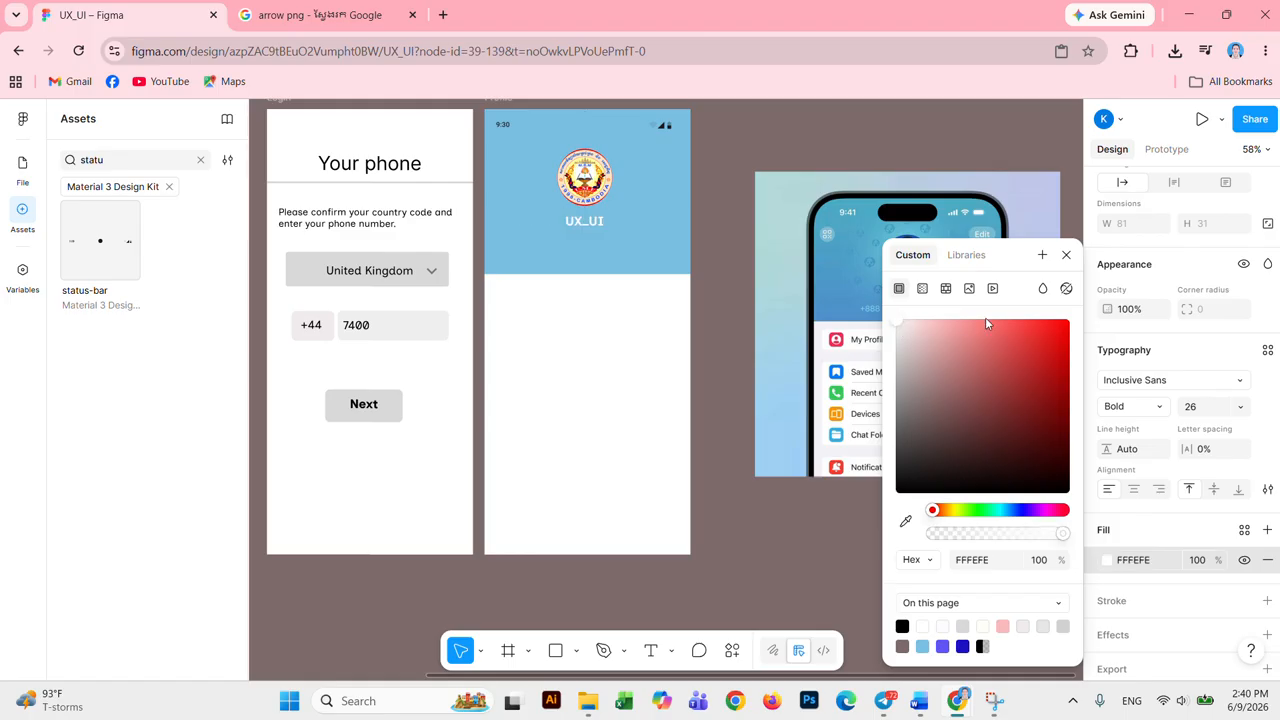
click(1067, 256)
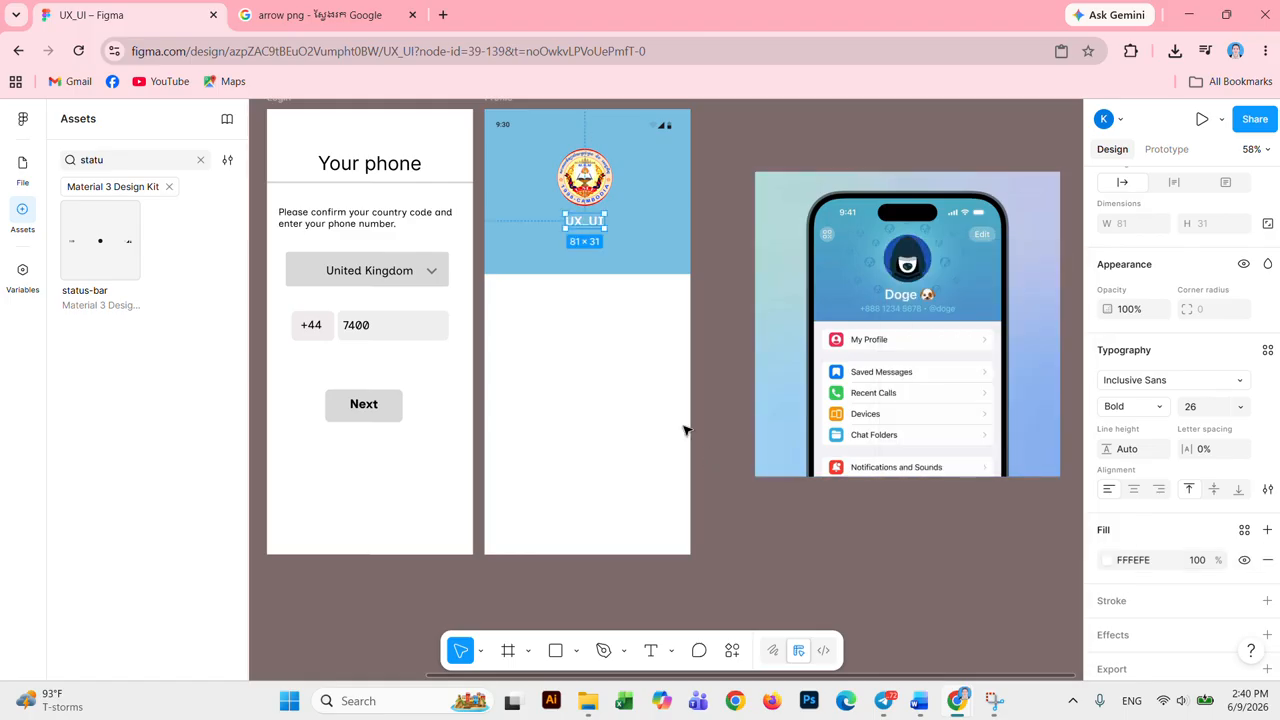
click(600, 371)
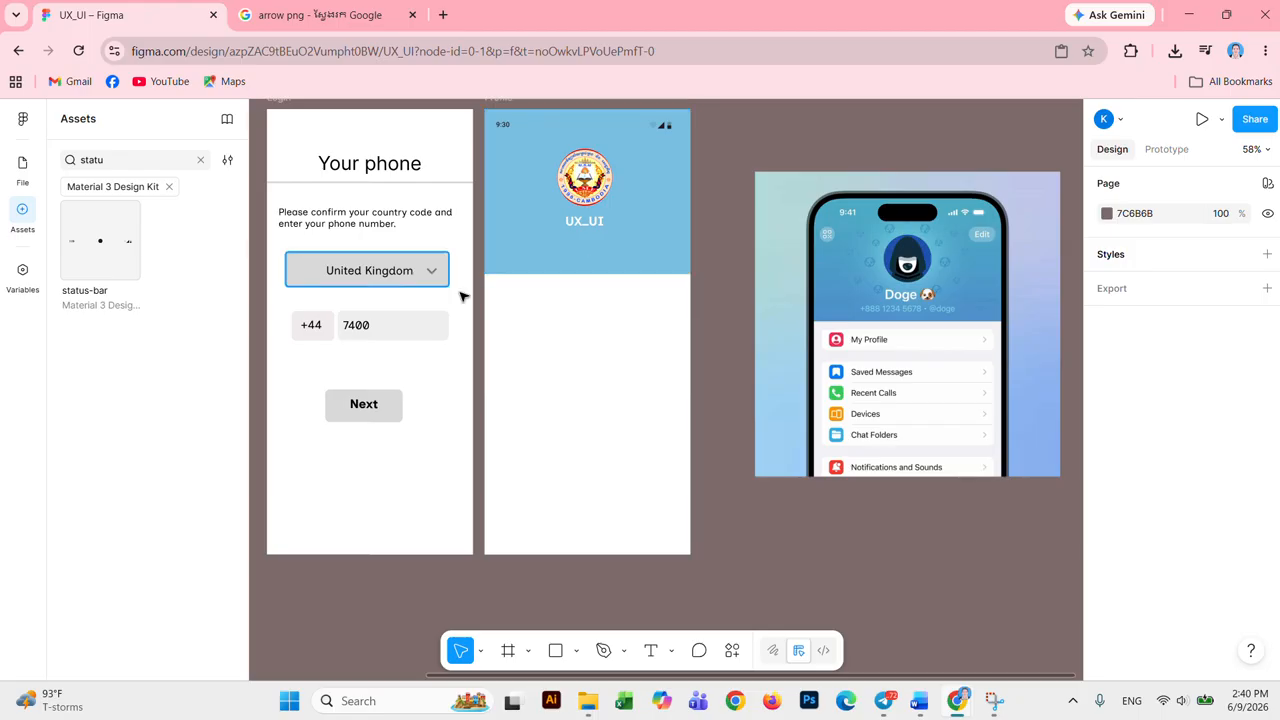
Step: Type a phone number as a new text line below the UX_UI title
click(650, 651)
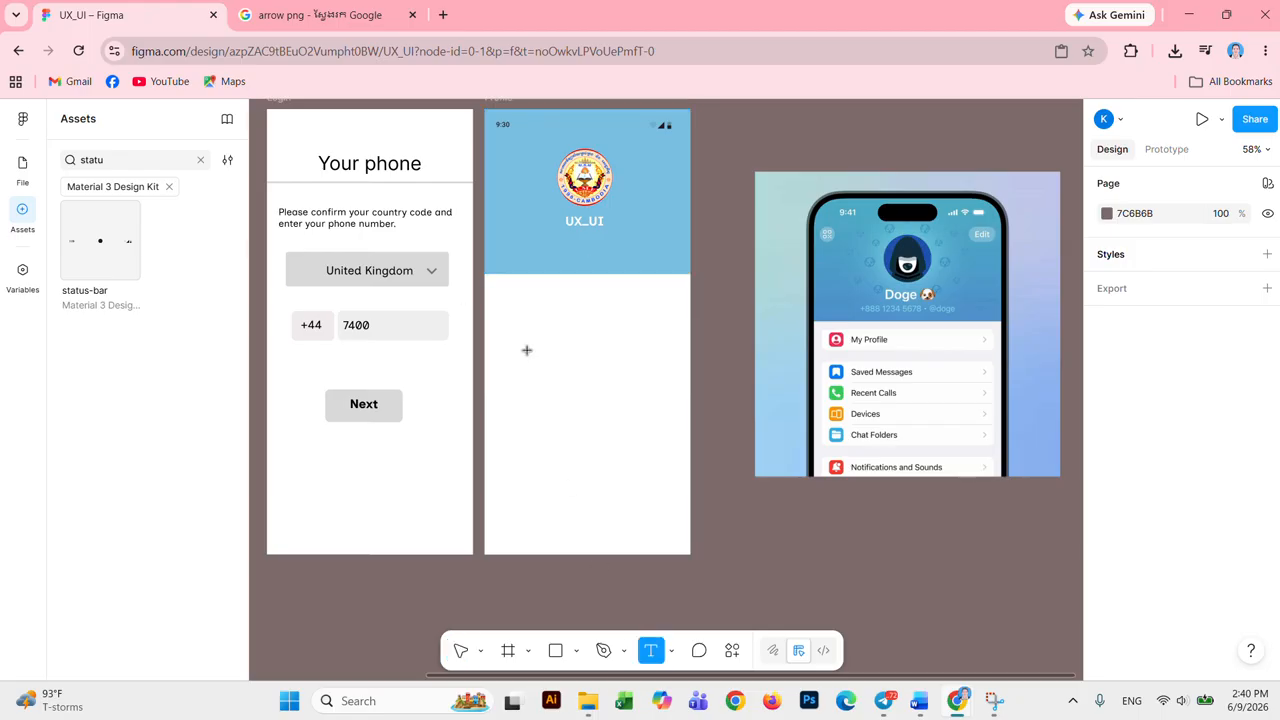
click(517, 261)
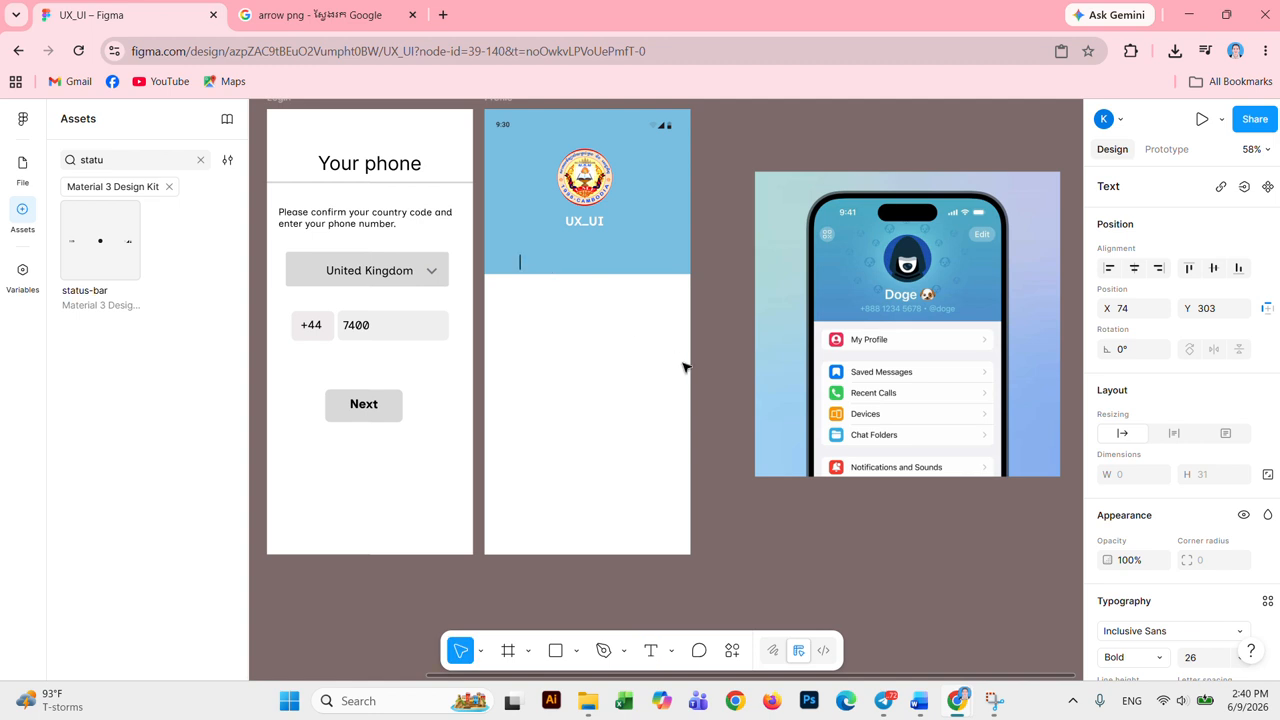
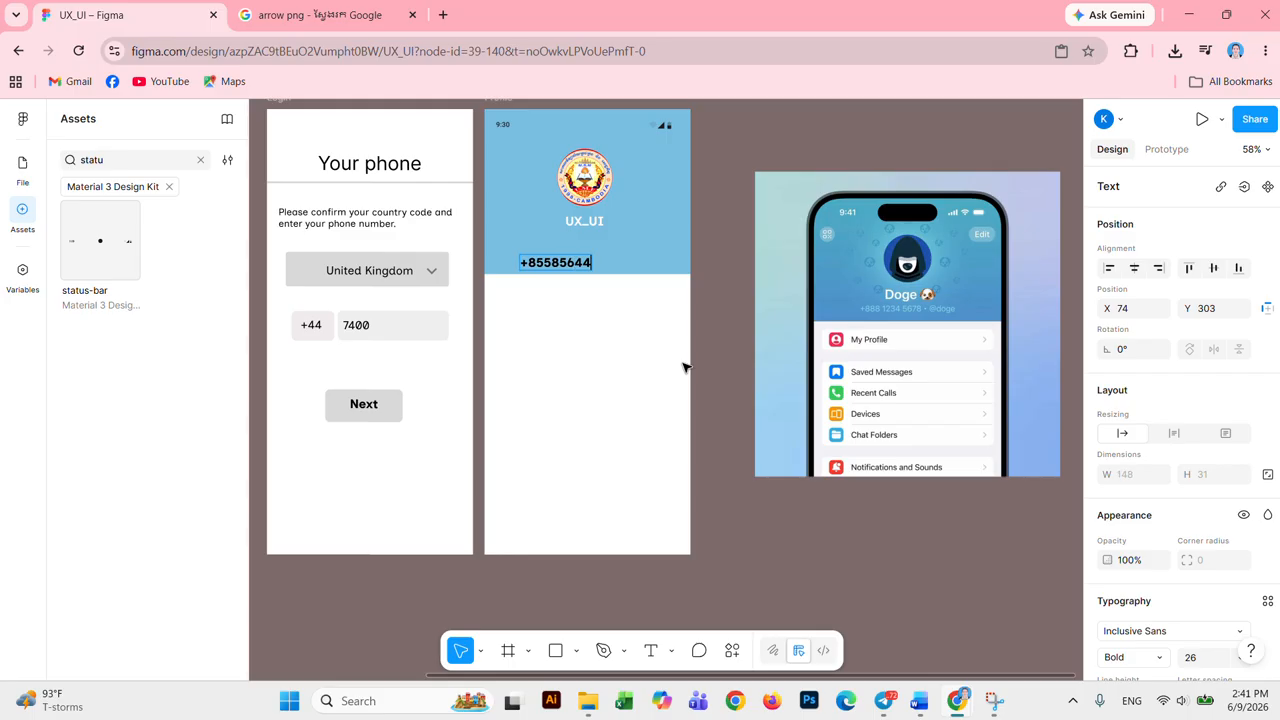
Step: Set the phone-number text to Regular weight at font size 24
key(ctrl+a)
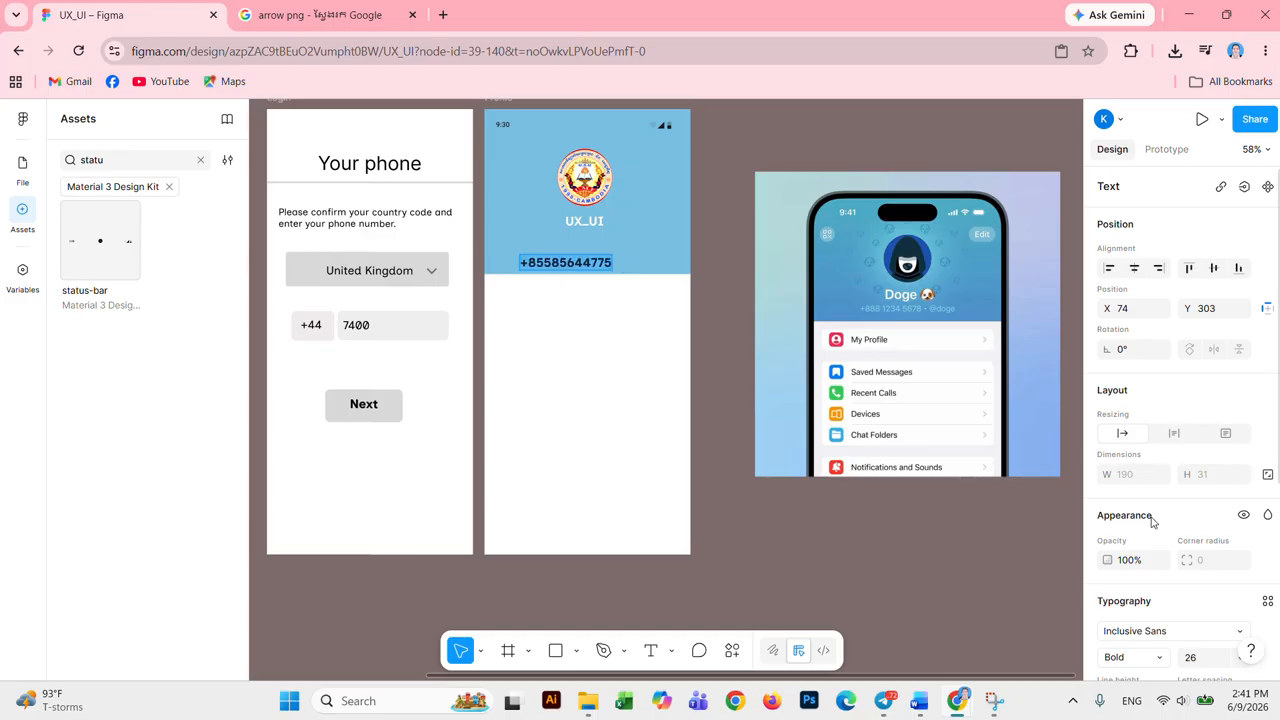
scroll(1173, 605, down, 2)
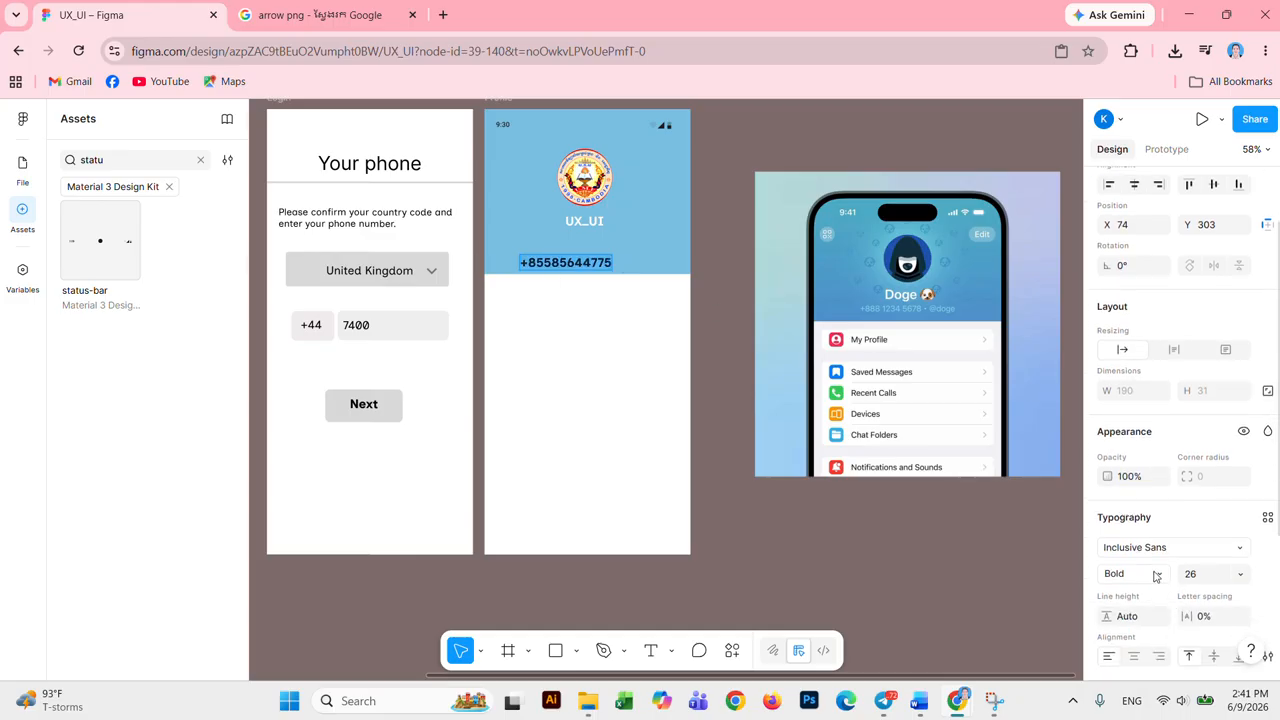
click(1156, 576)
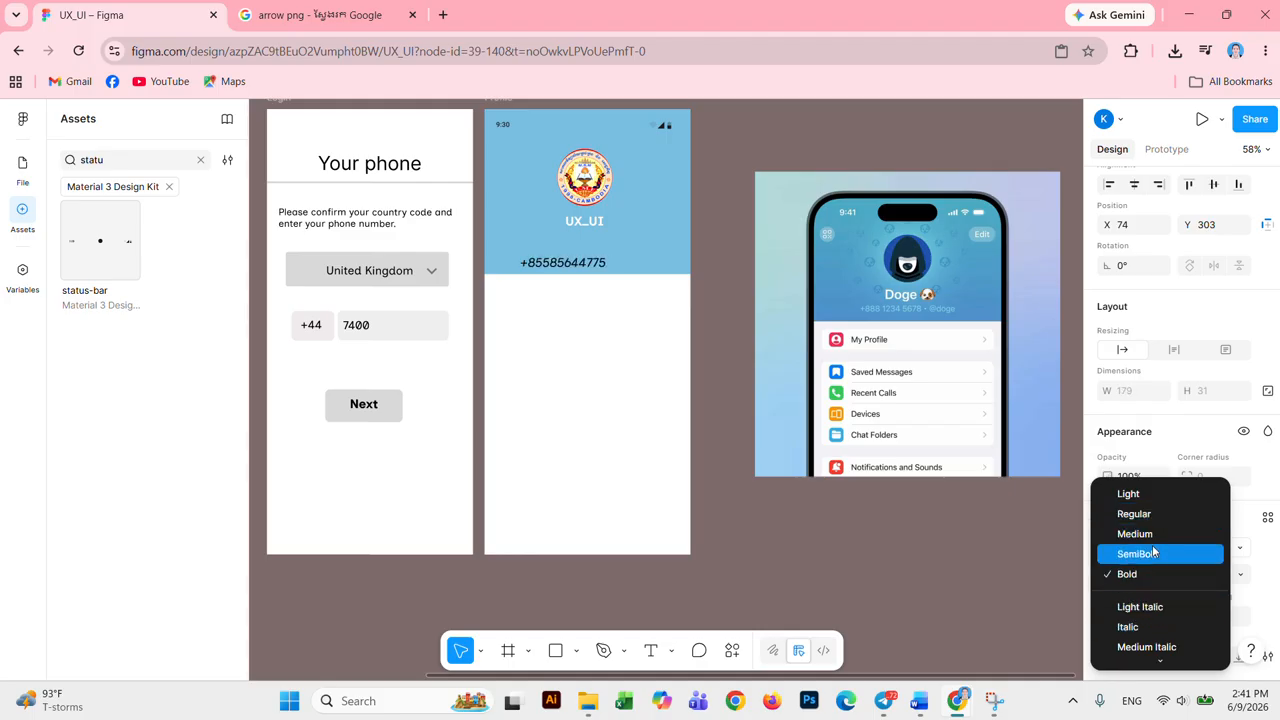
click(1148, 514)
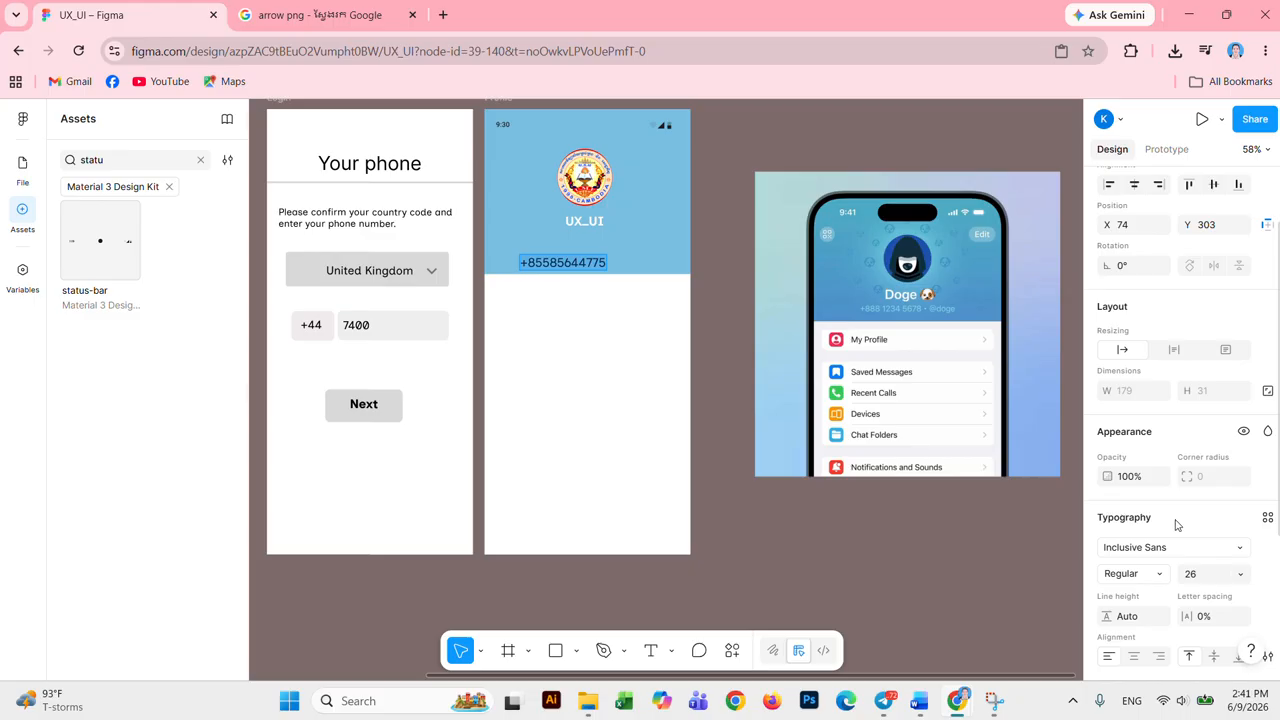
click(1214, 577)
click(1246, 577)
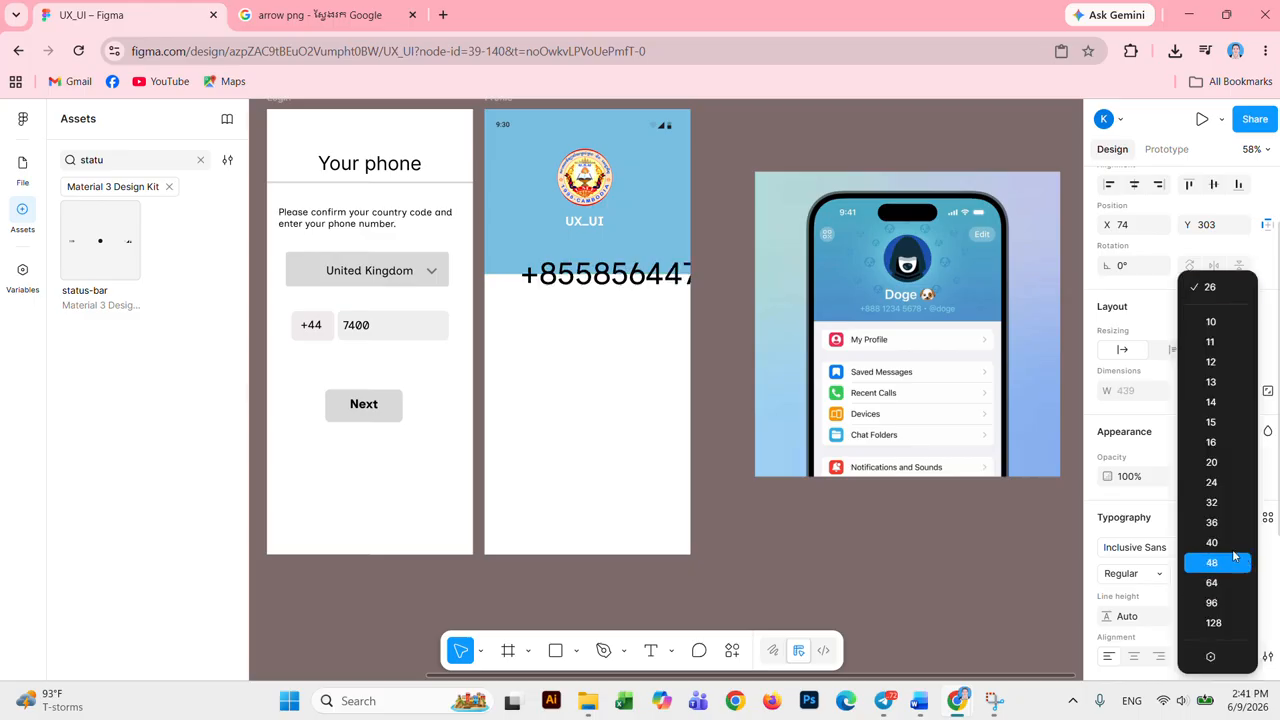
click(1216, 484)
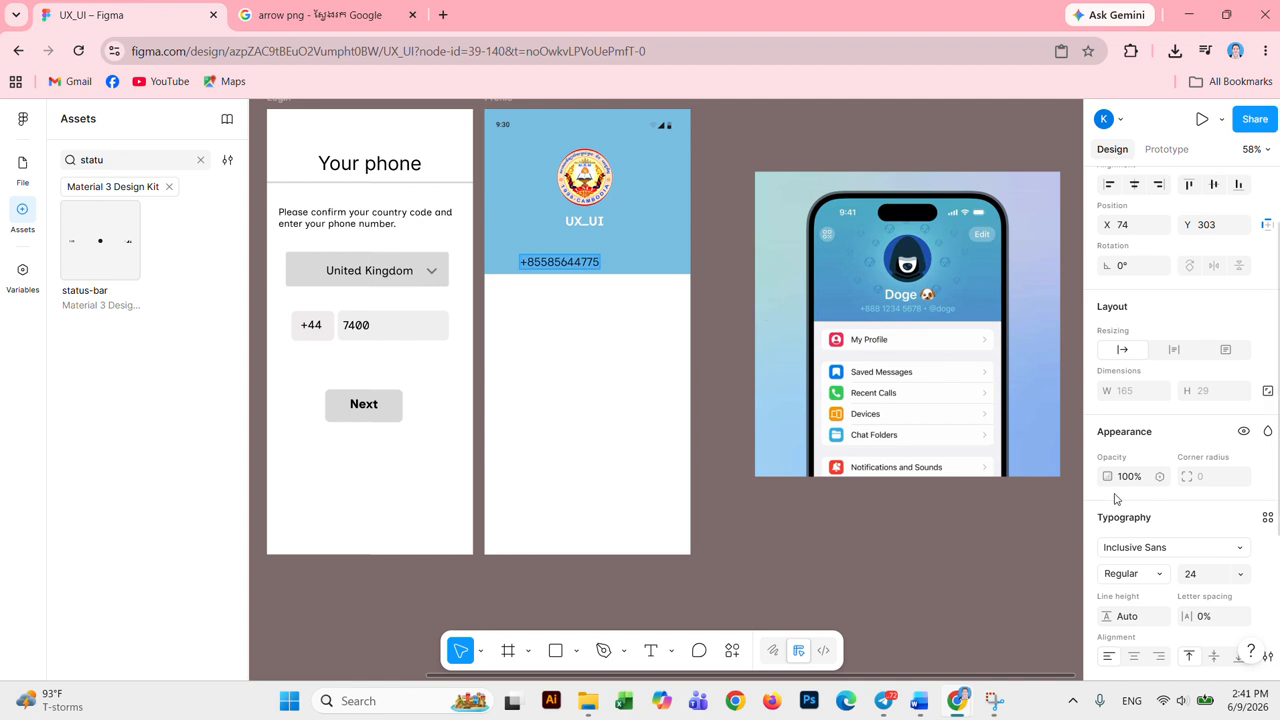
Step: Tint the phone-number text light blue A4BCFB
scroll(1162, 584, down, 3)
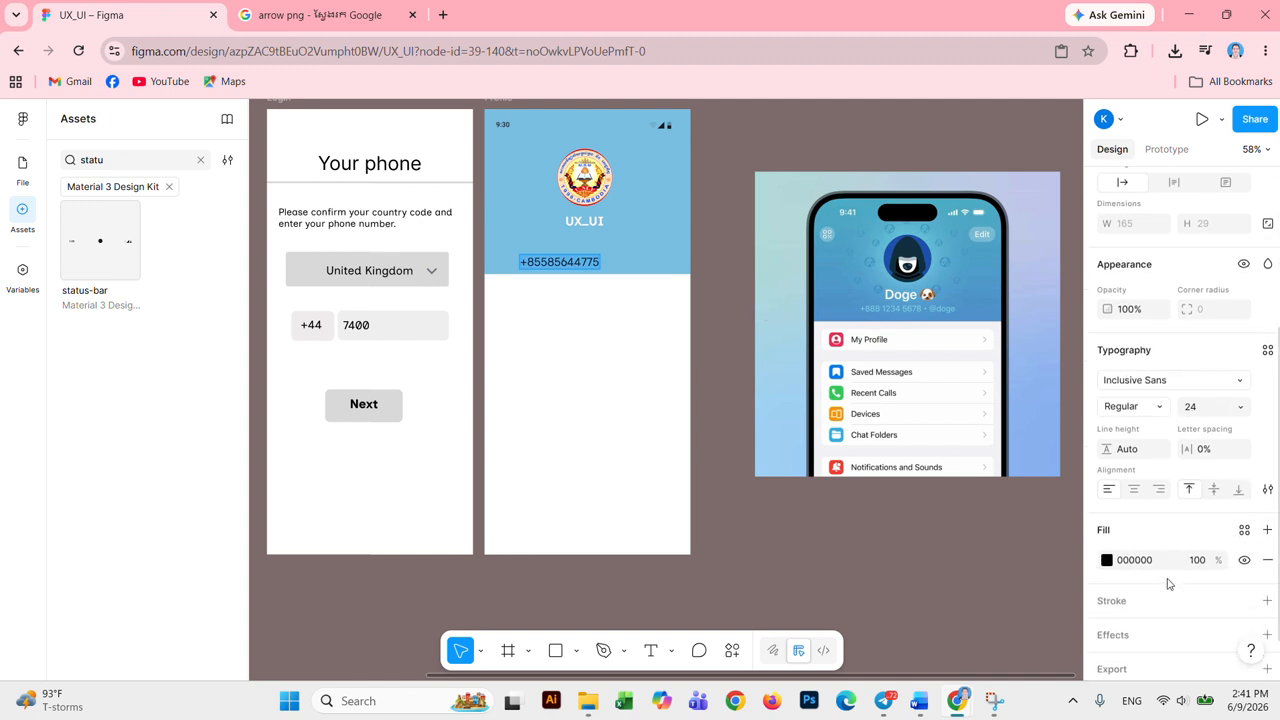
click(1107, 560)
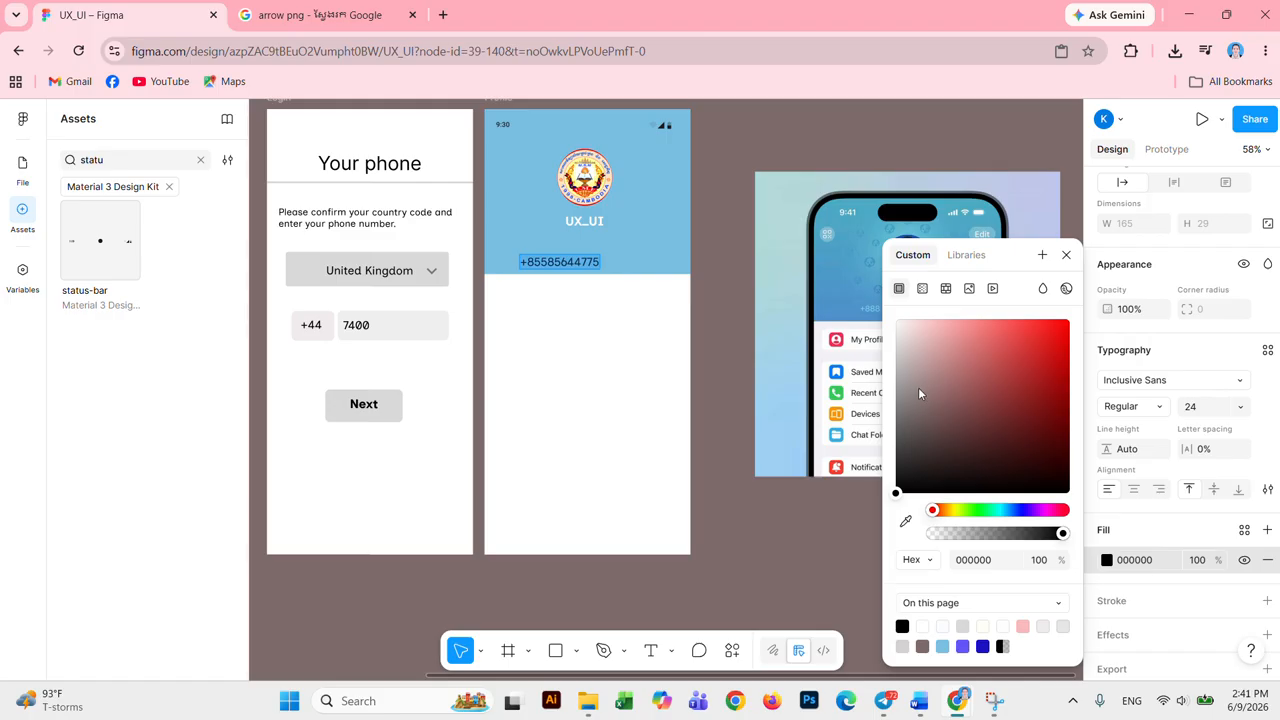
click(1013, 510)
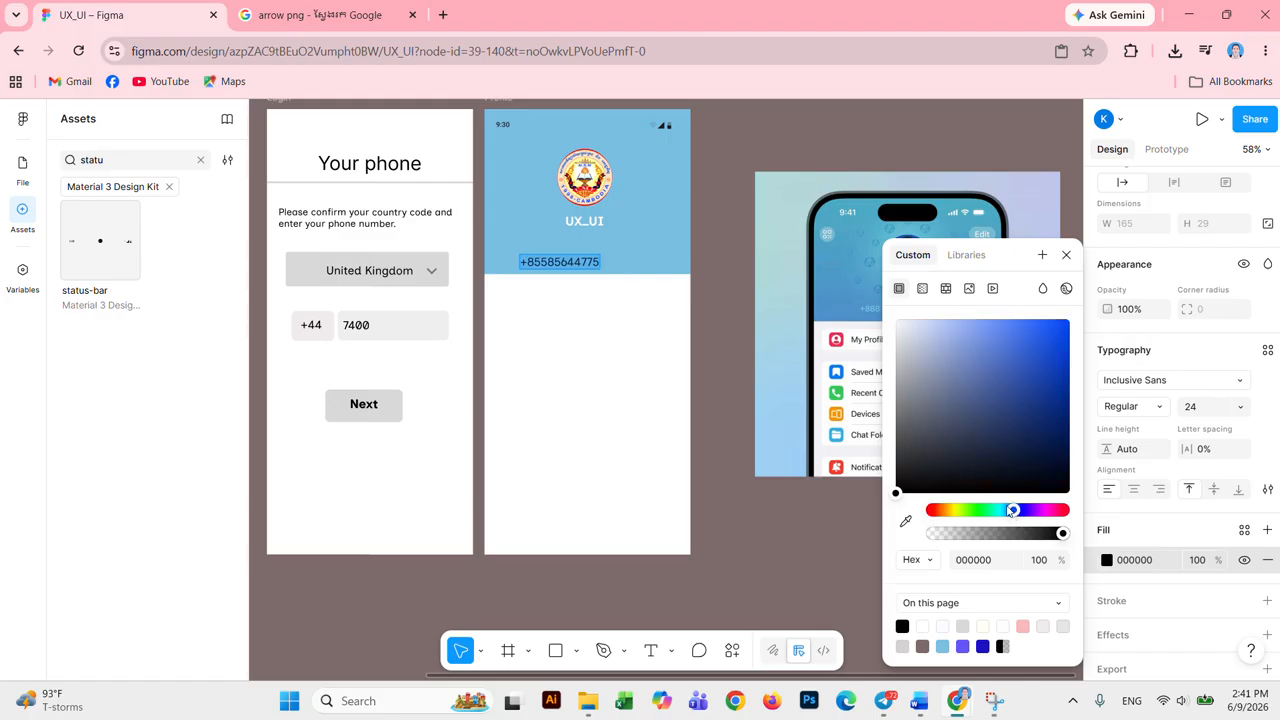
click(1031, 330)
click(954, 324)
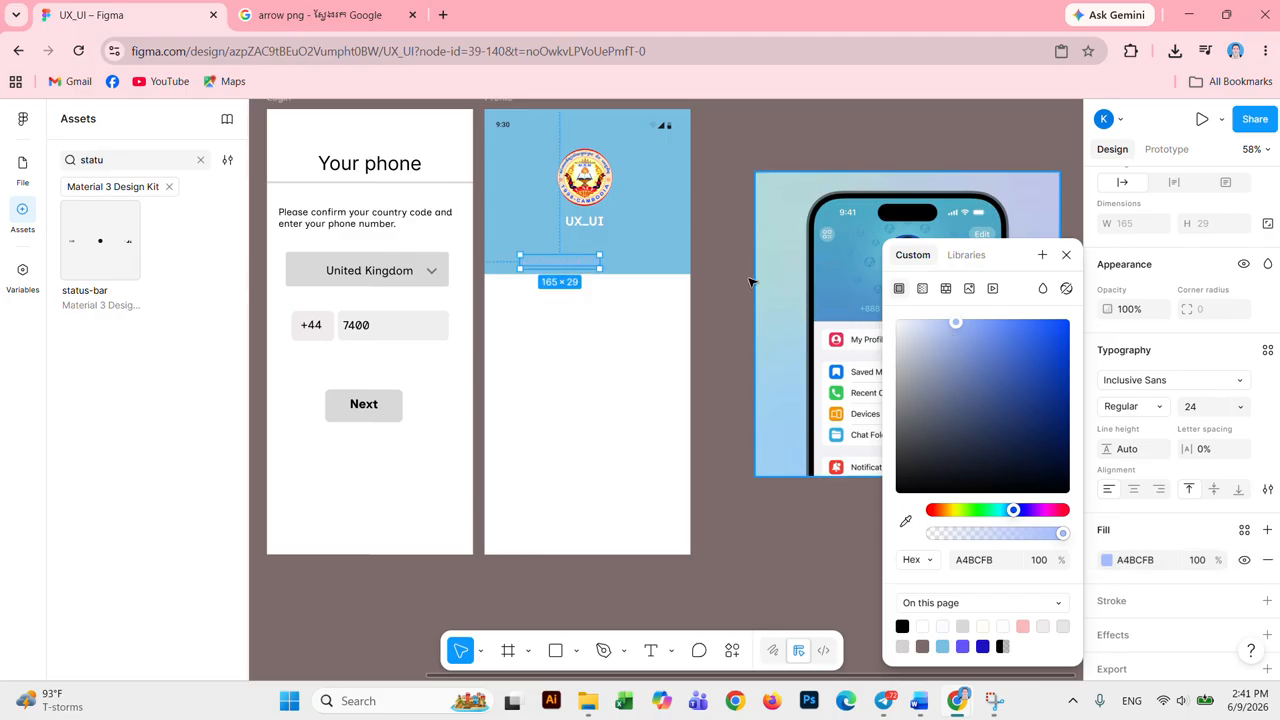
click(651, 222)
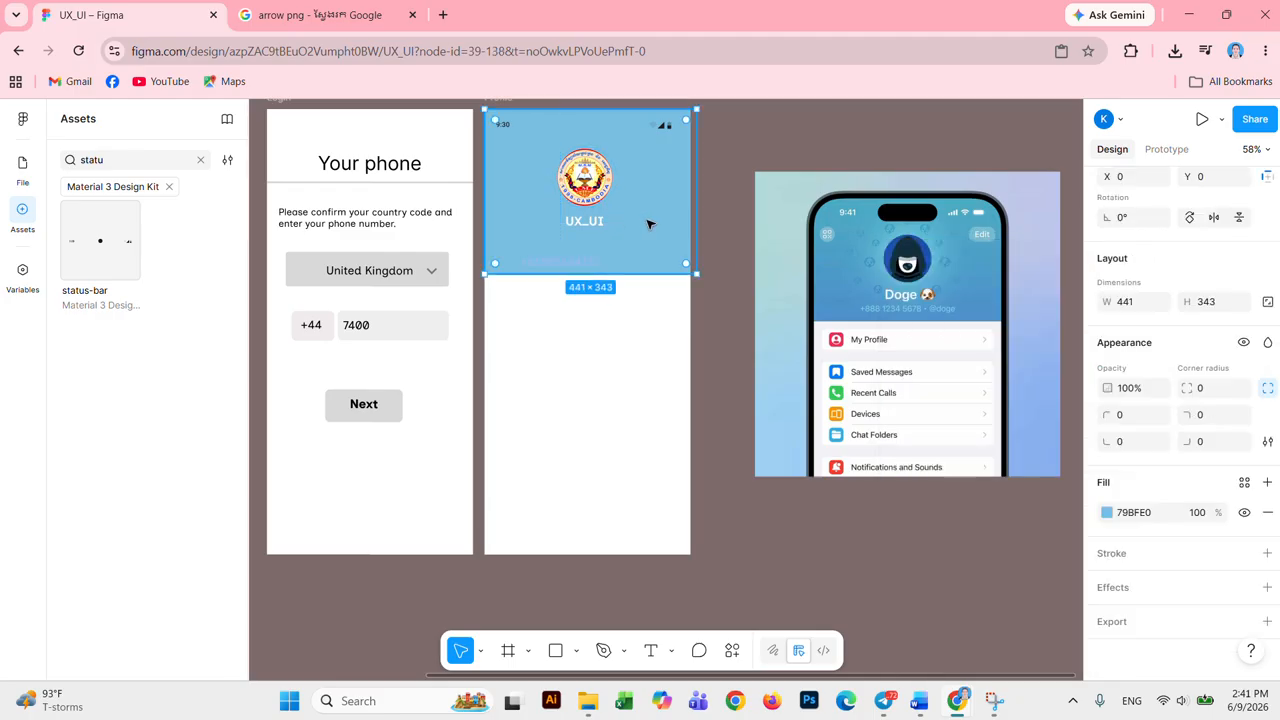
Step: Recolour the phone number light cyan A4F2FB and move it up closer to the title
click(585, 263)
click(1106, 679)
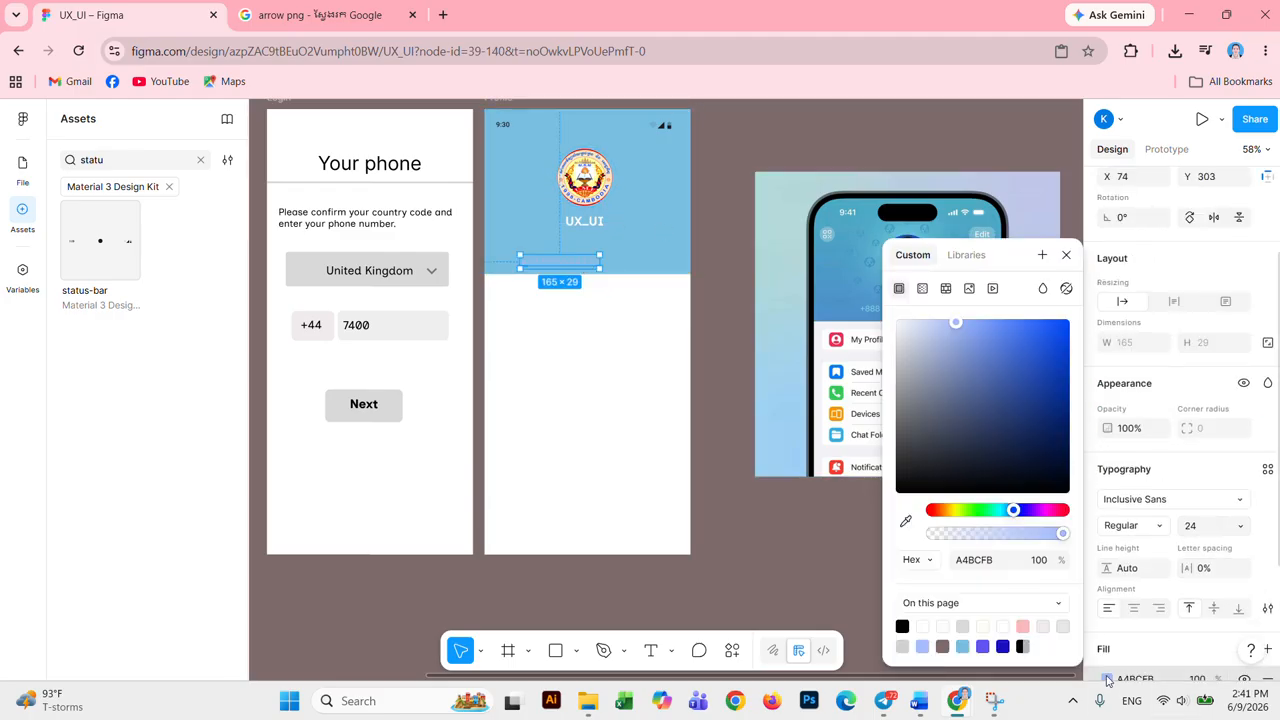
click(1106, 679)
click(1106, 679)
click(1002, 509)
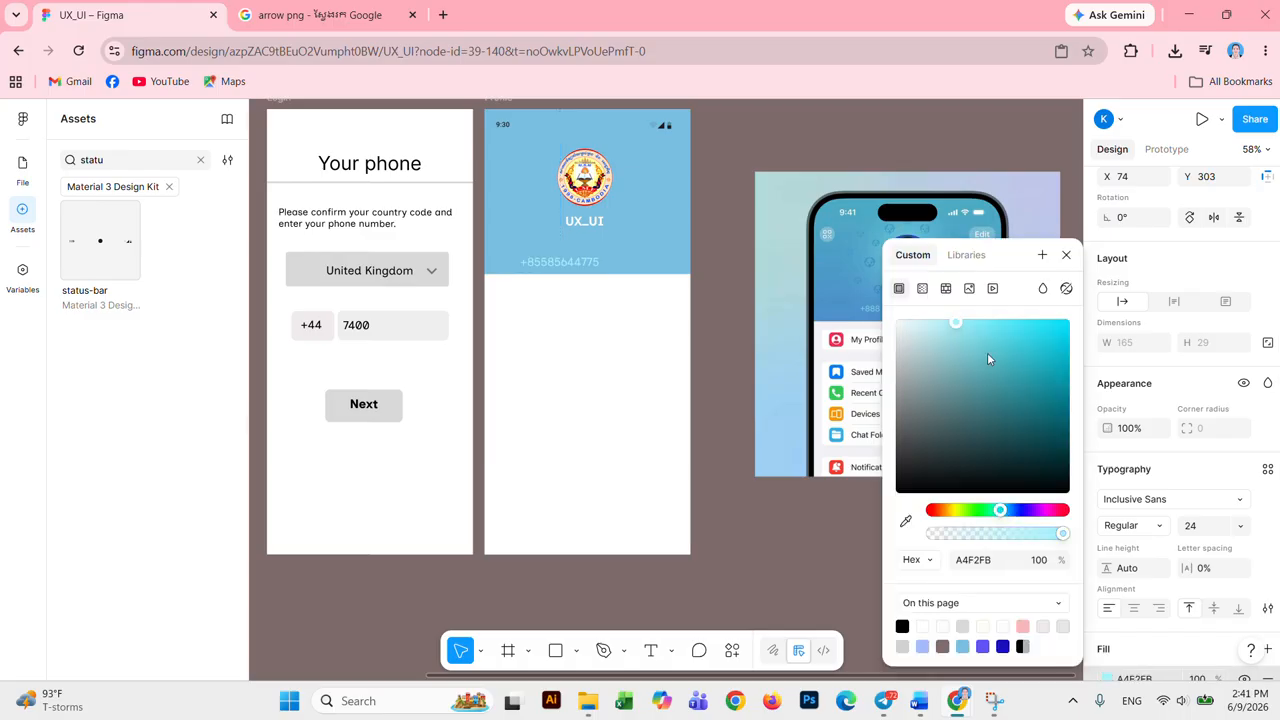
click(563, 260)
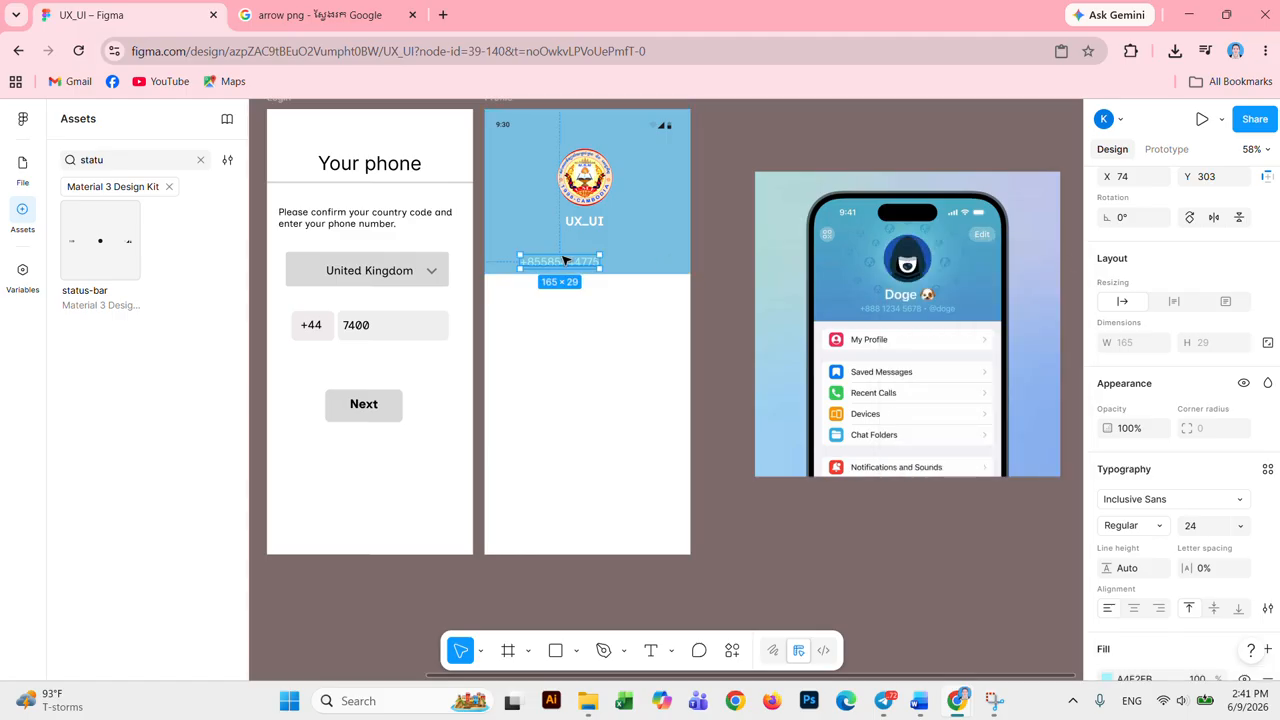
drag(561, 266, 571, 248)
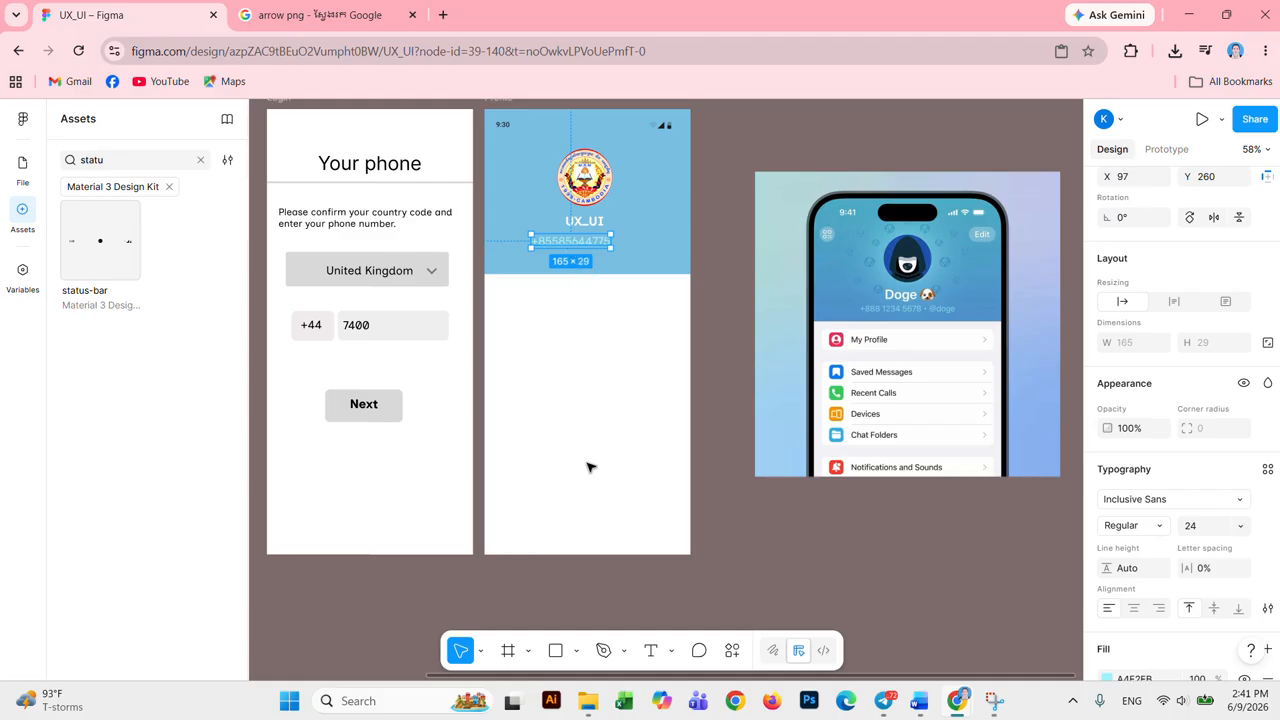
click(648, 652)
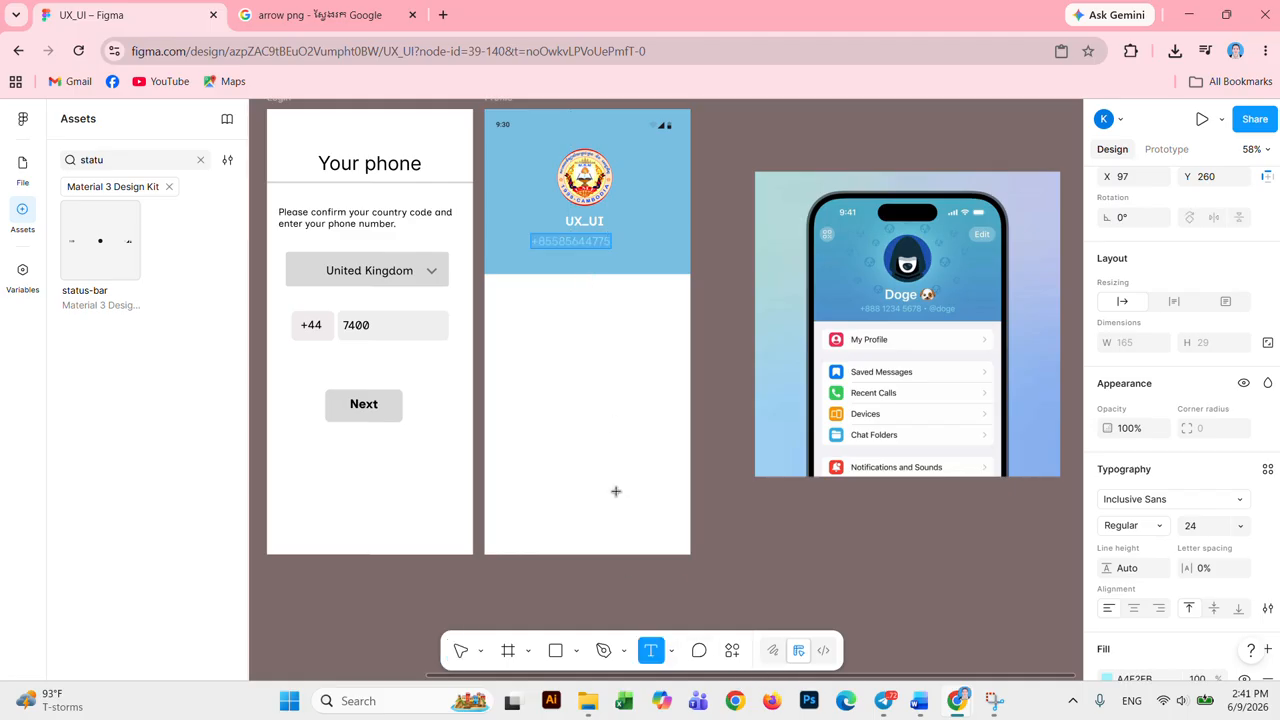
double_click(611, 241)
text(@UX_UI)
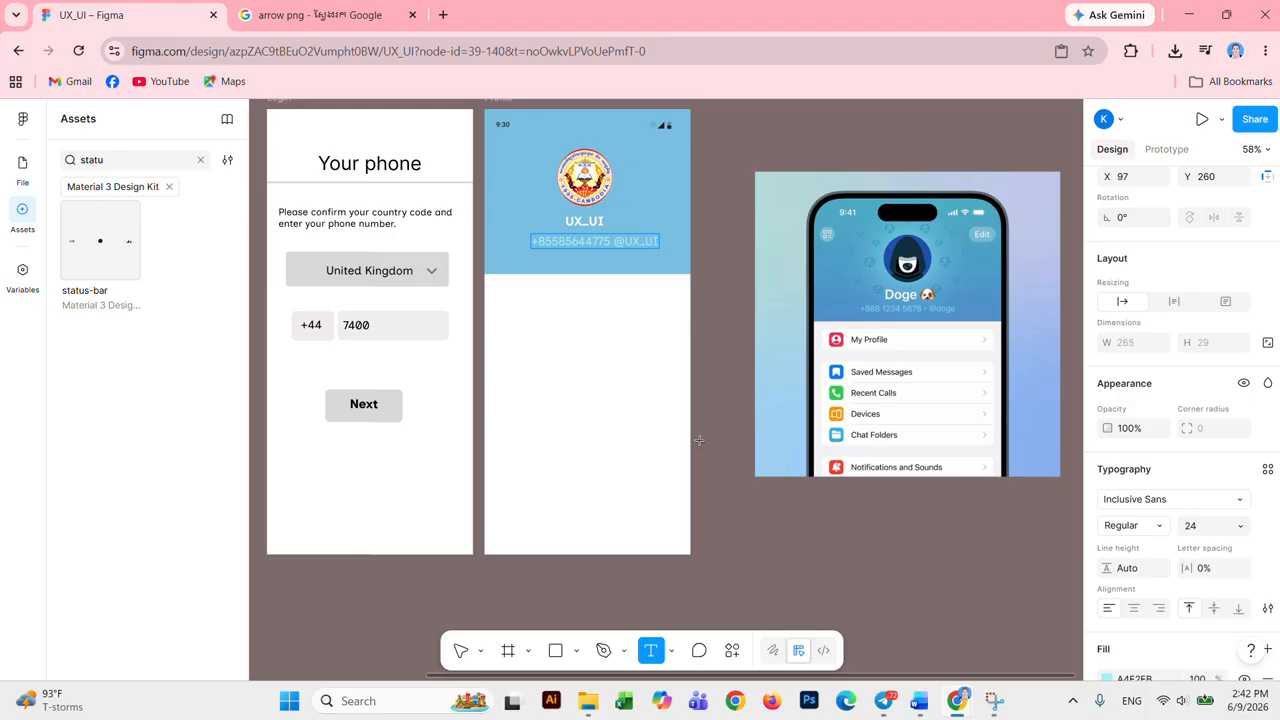
click(591, 332)
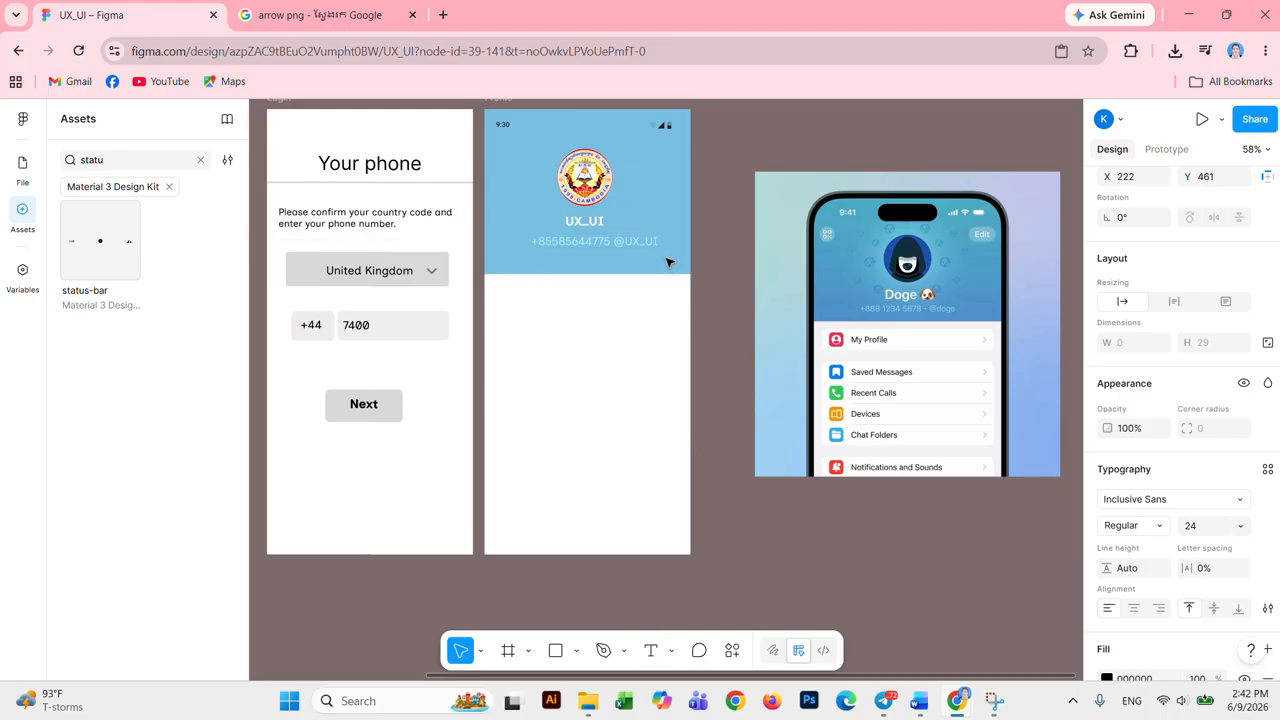
Step: Horizontally centre the phone-number line, UX_UI title and round logo in the frame
click(635, 242)
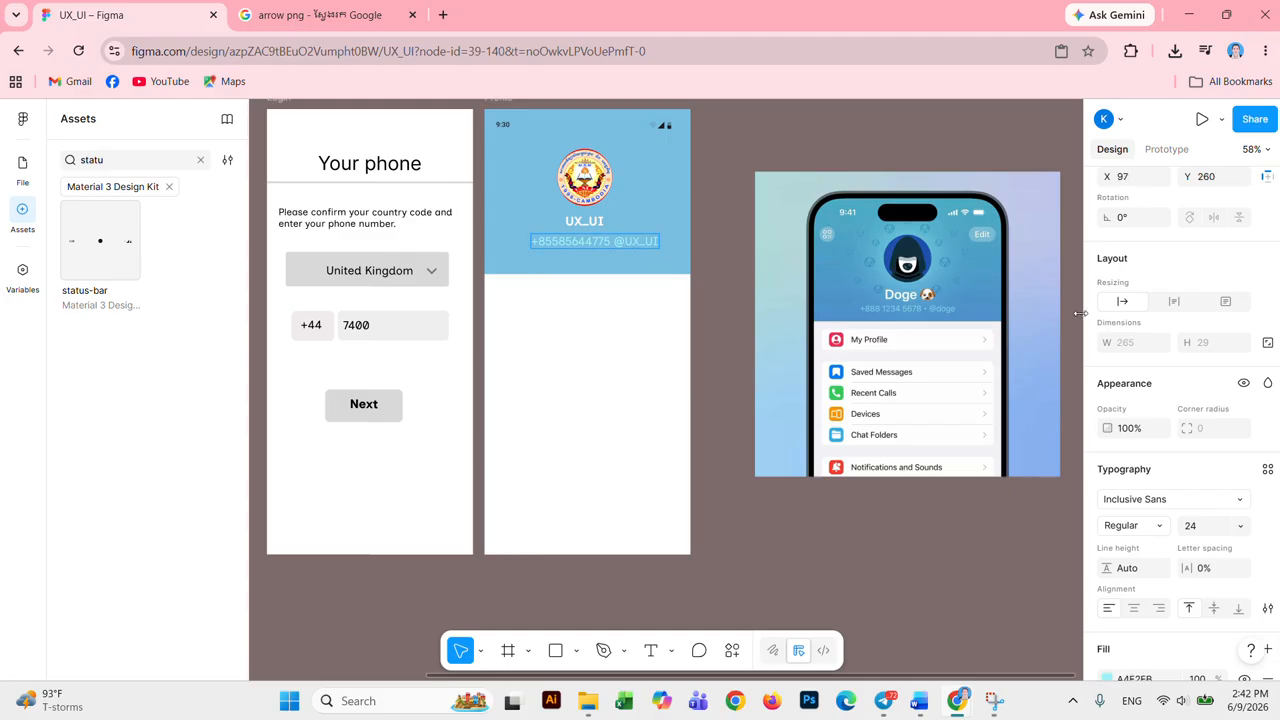
click(590, 246)
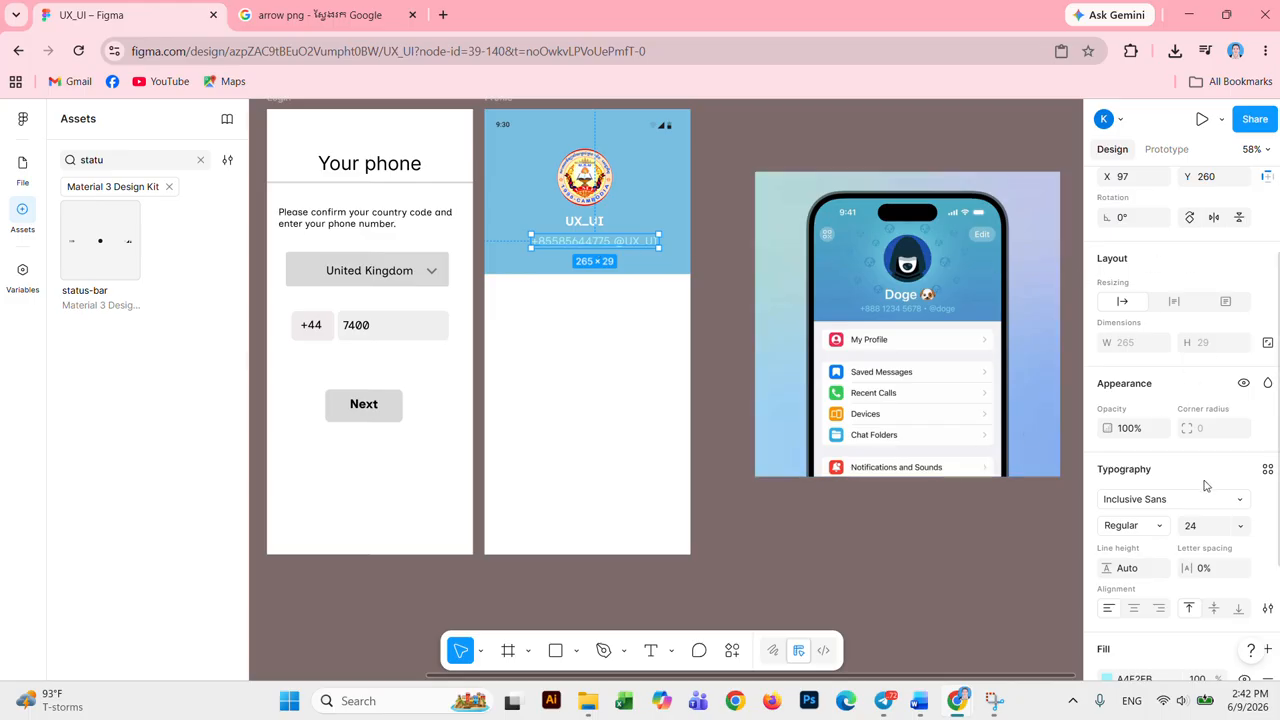
scroll(1250, 462, up, 2)
click(1133, 269)
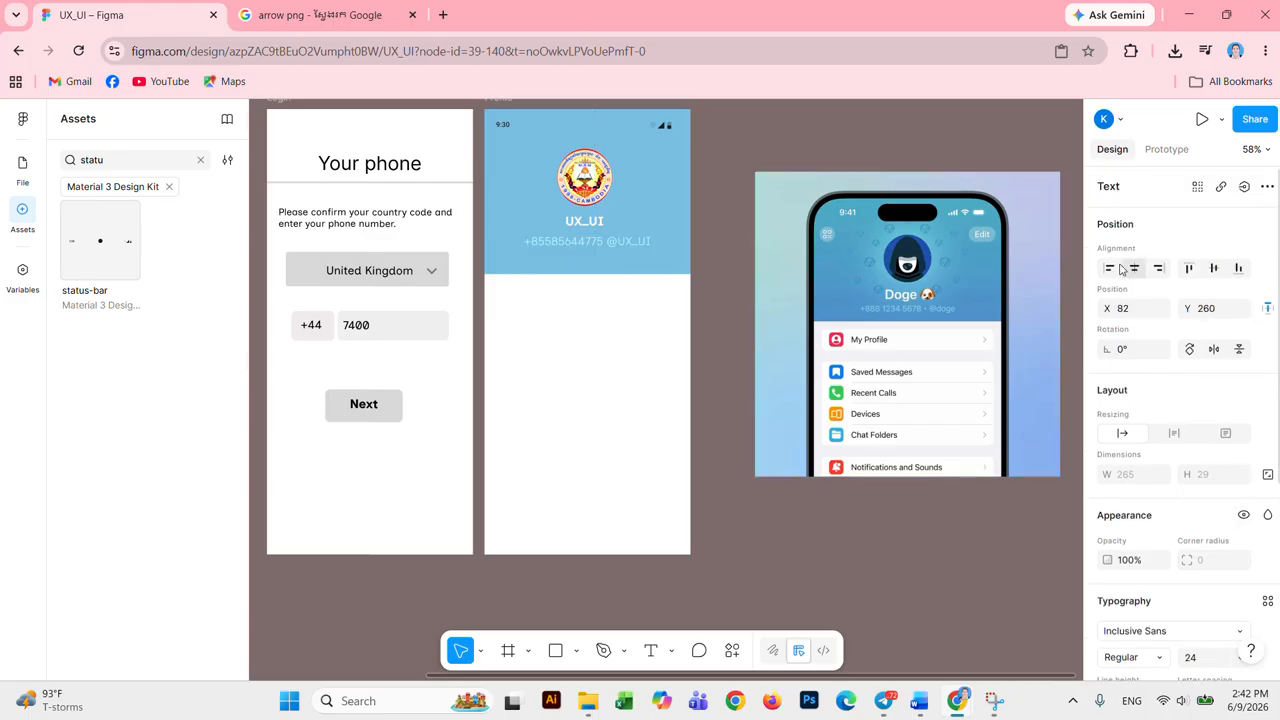
click(586, 221)
click(1133, 268)
click(586, 178)
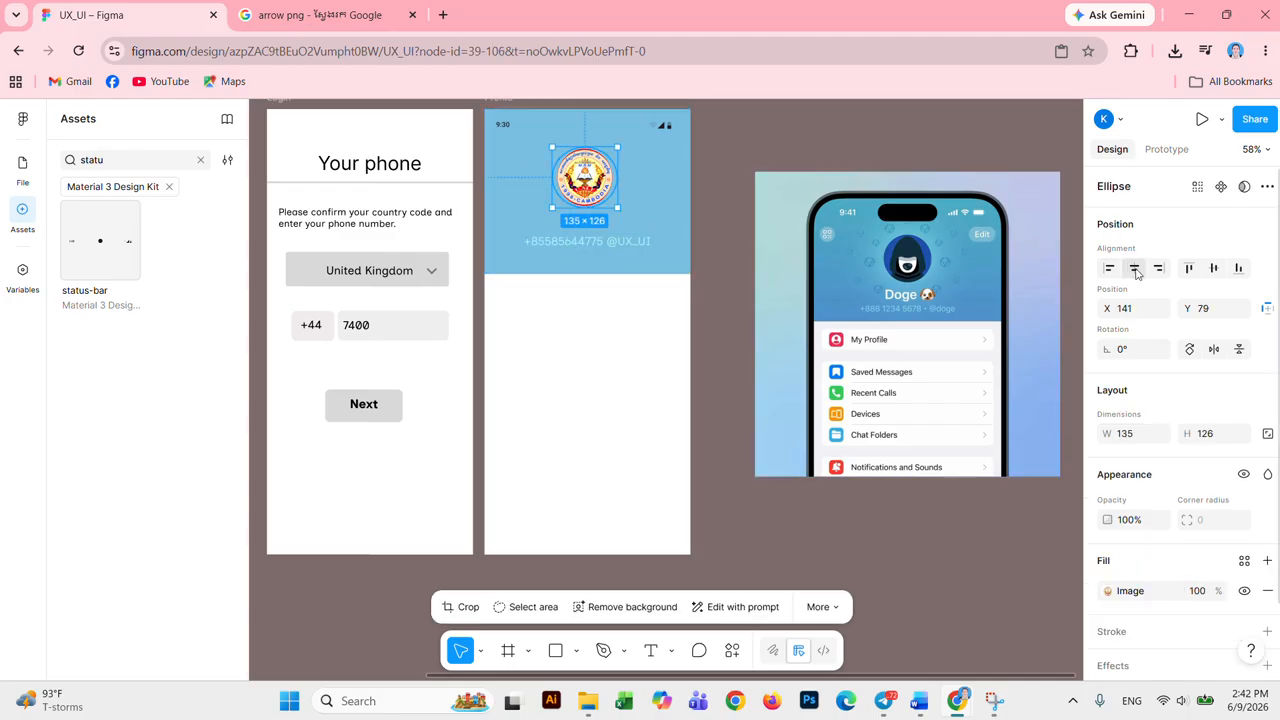
click(1134, 268)
click(857, 311)
click(606, 323)
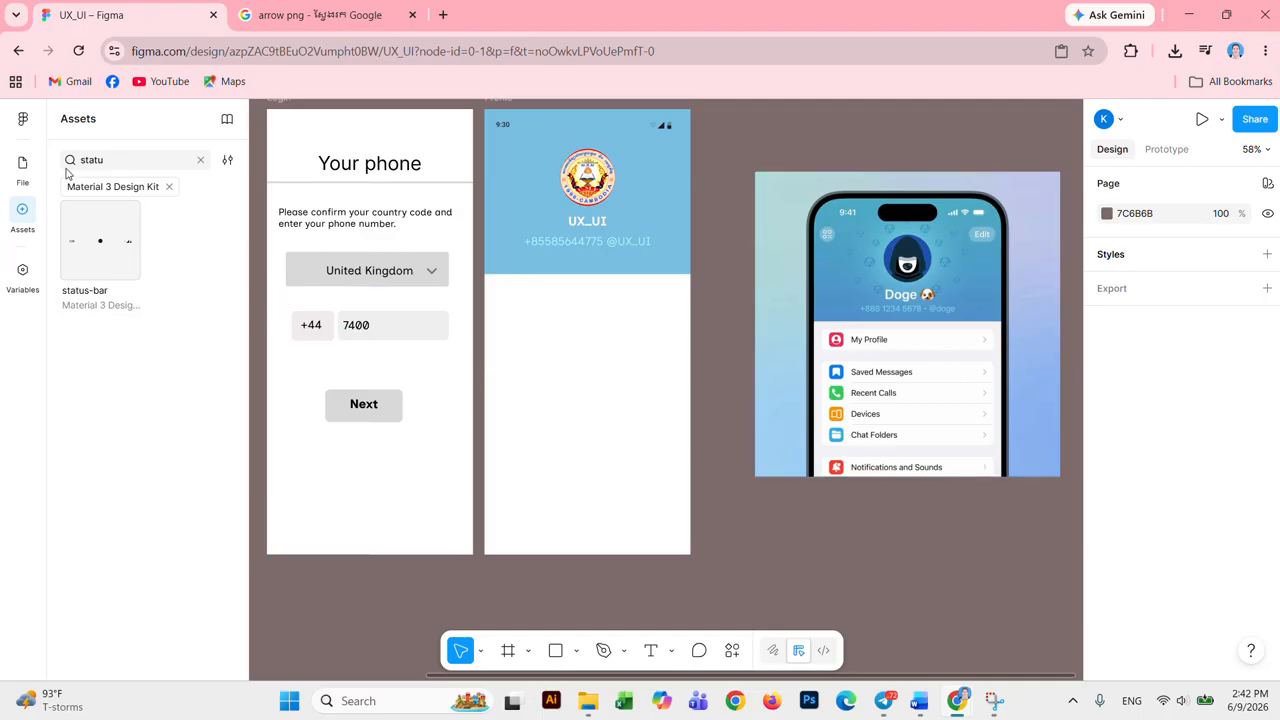
Step: Draw a wide bar just below the blue header and fill it light grey F2F0F0
click(556, 651)
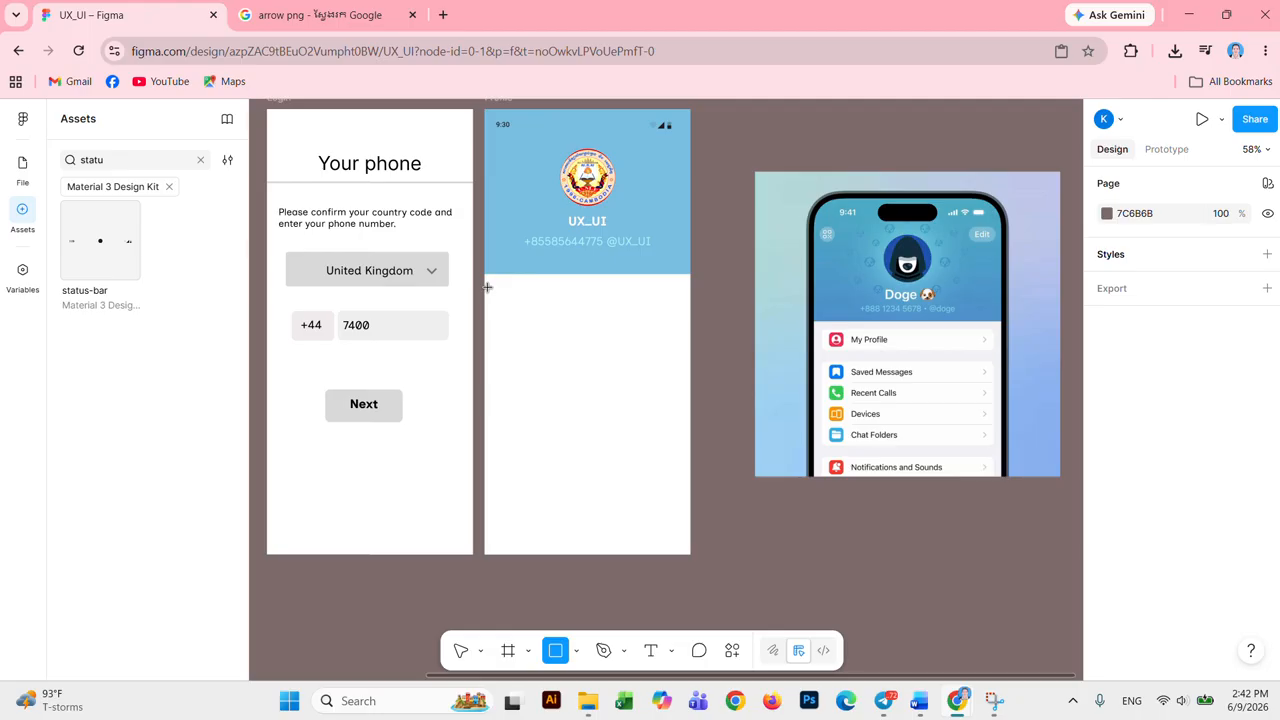
mouse_move(487, 287)
mouse_down()
mouse_move(563, 334)
mouse_move(678, 316)
mouse_up()
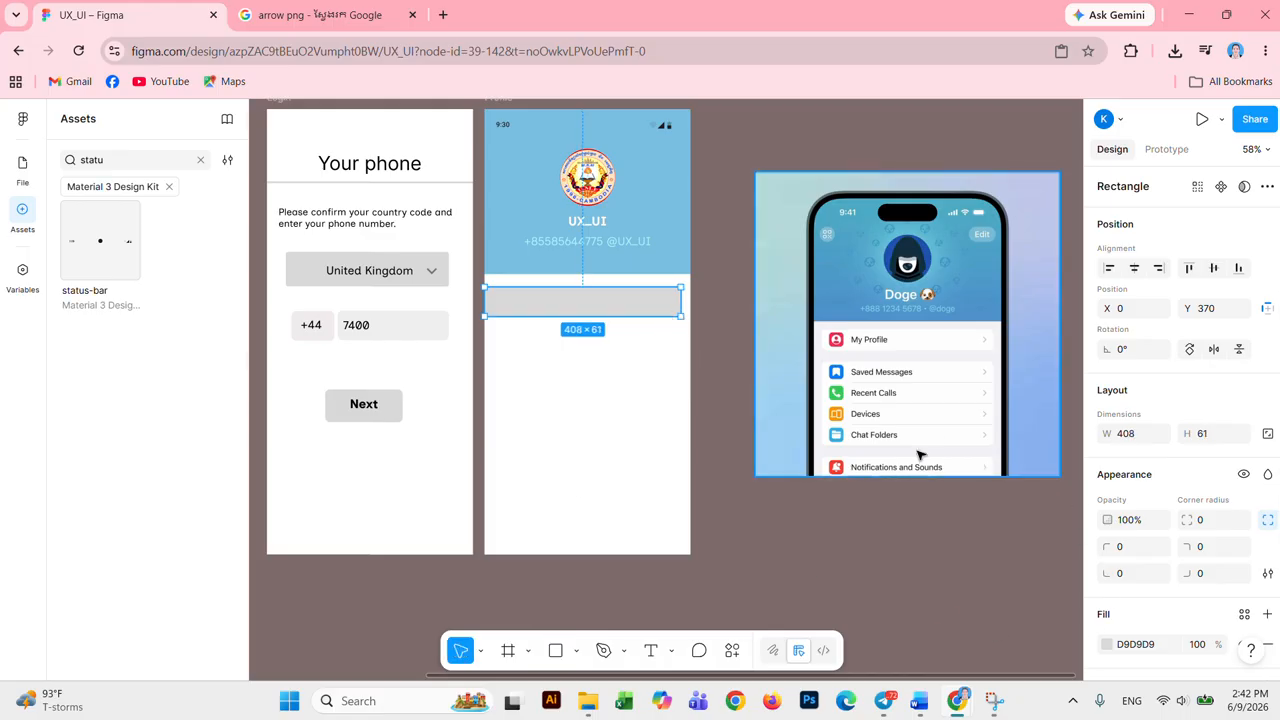
click(1107, 643)
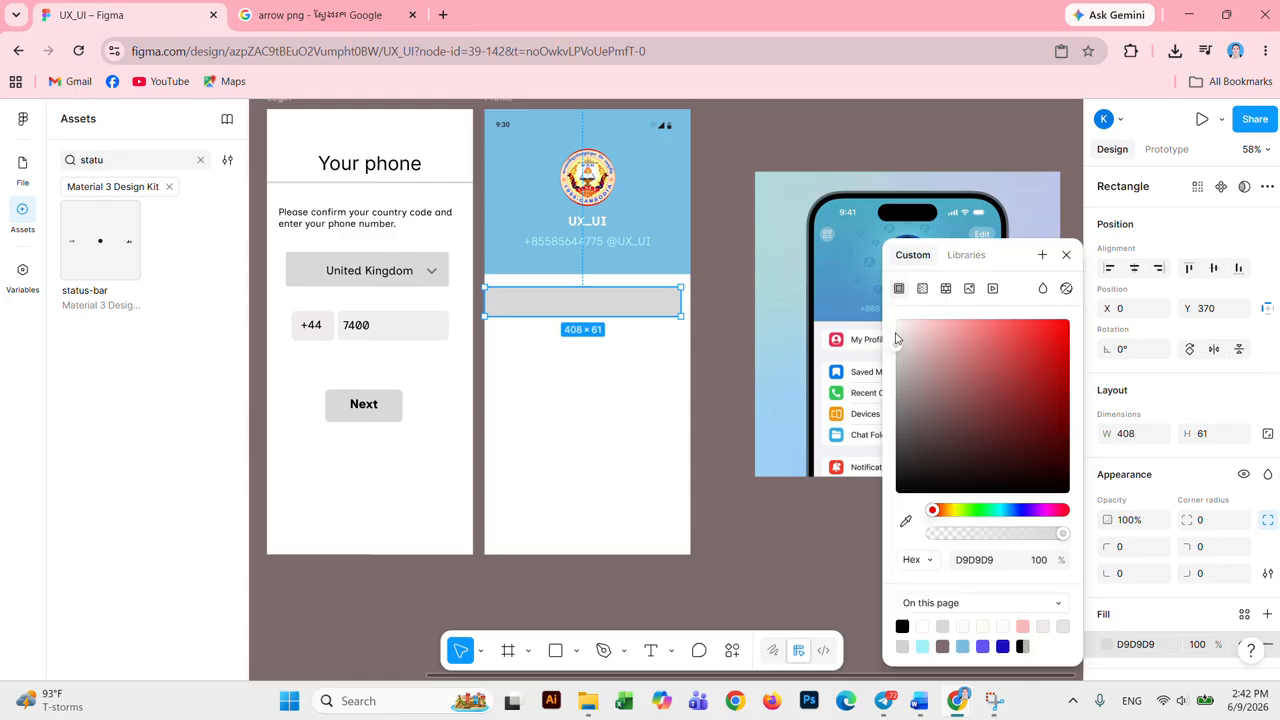
drag(896, 346, 898, 341)
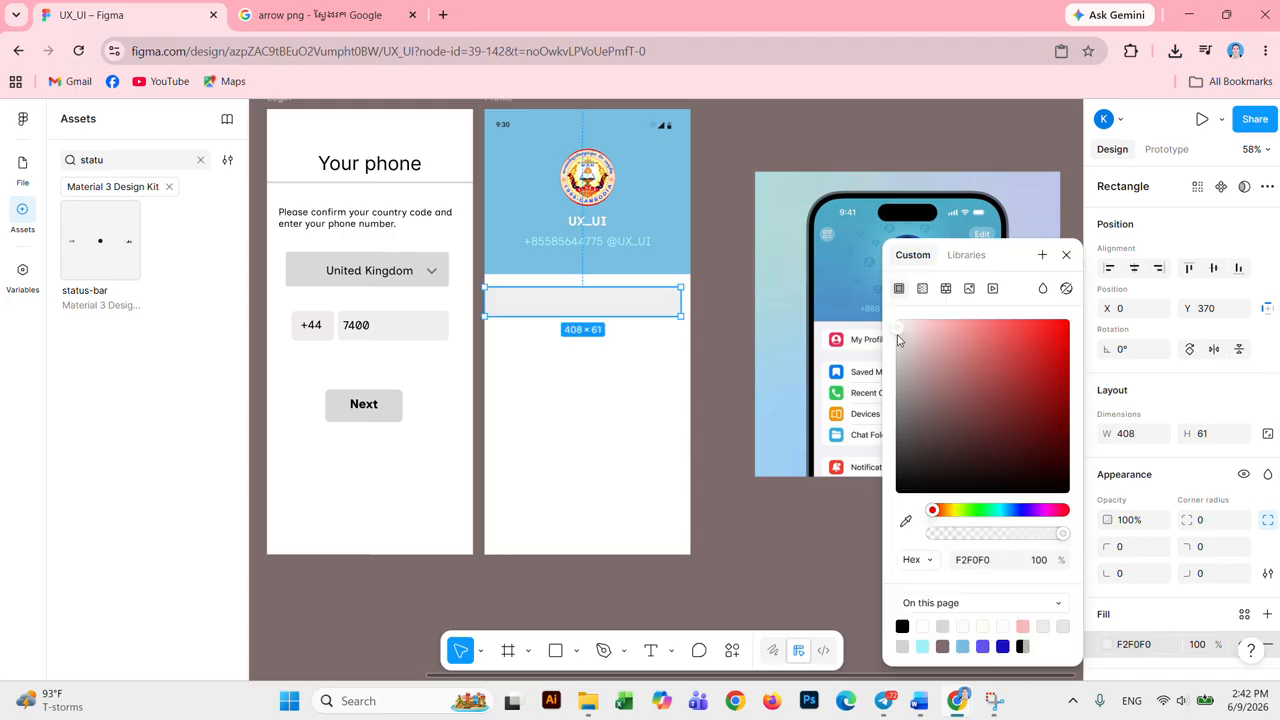
click(1066, 255)
Step: Give the grey bar a corner radius of 20
click(1210, 521)
text(2)
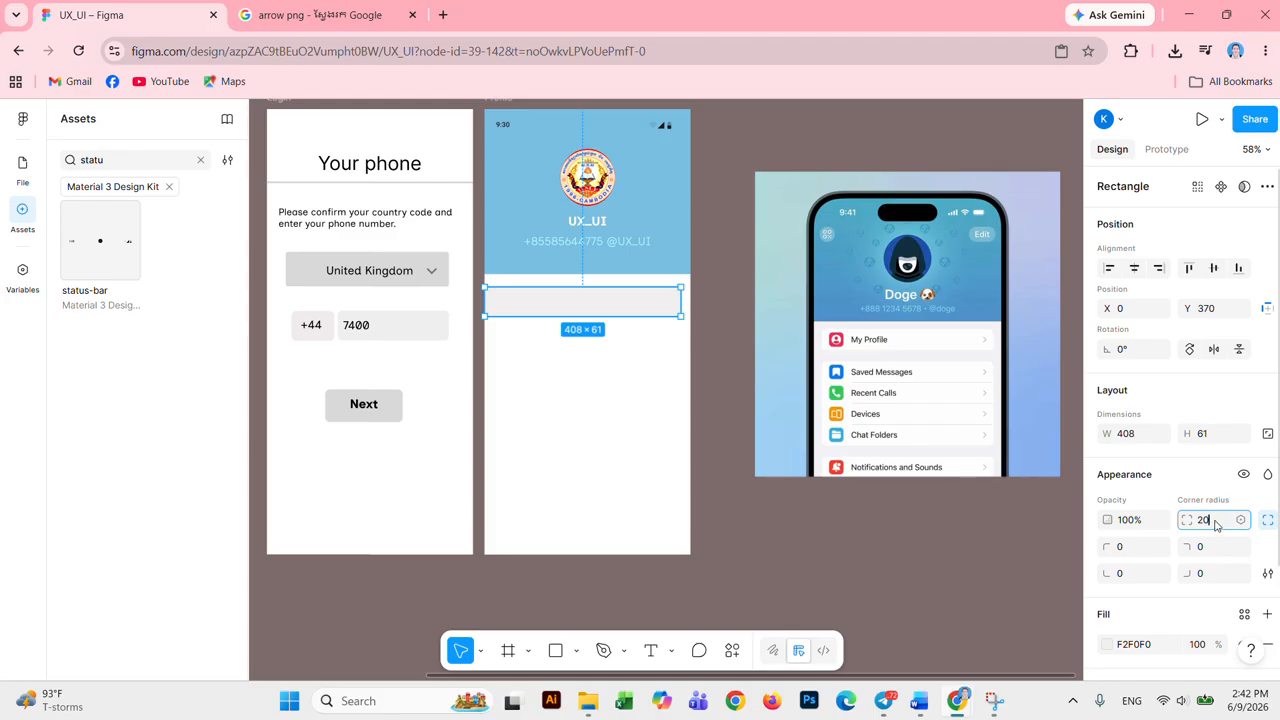
text(0)
click(643, 385)
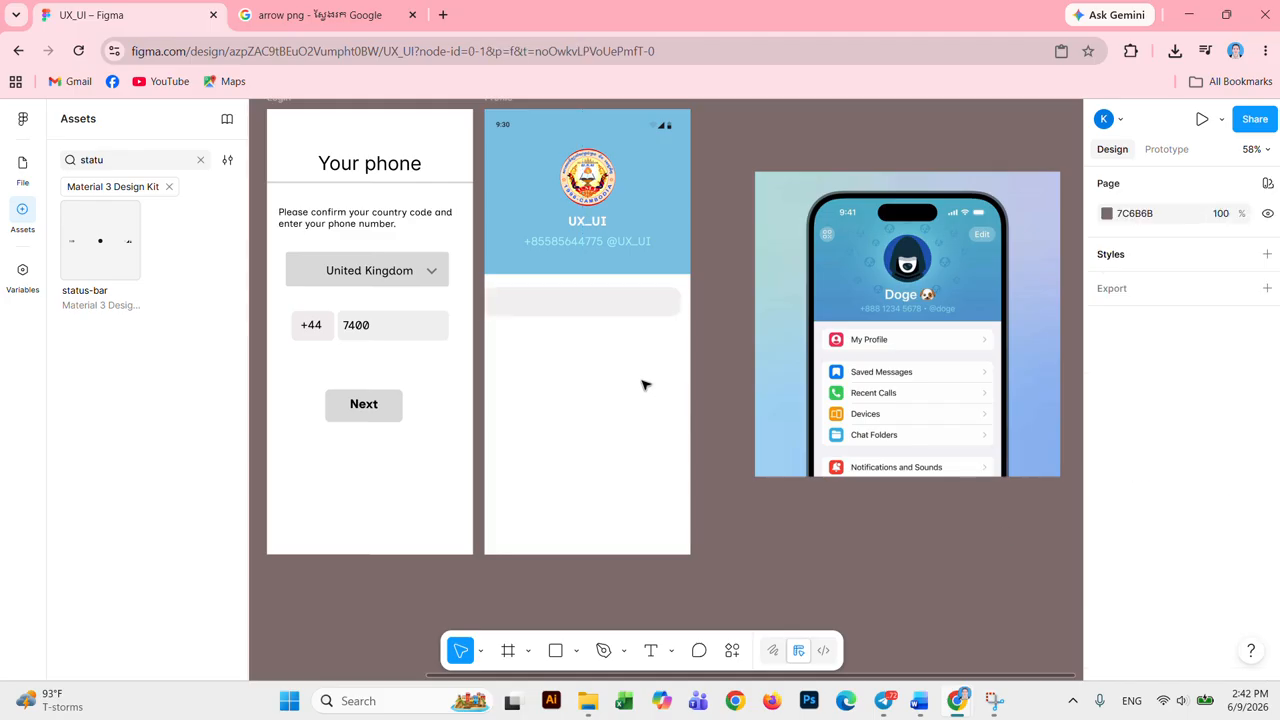
click(604, 312)
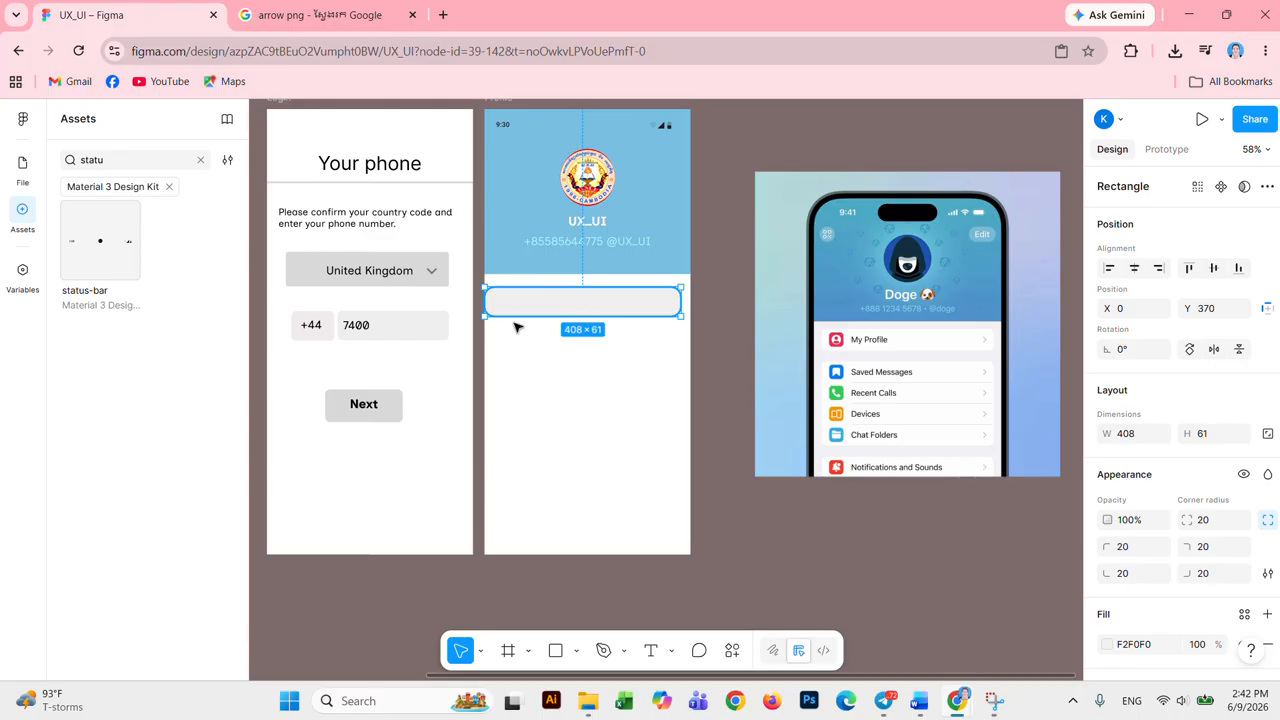
click(534, 371)
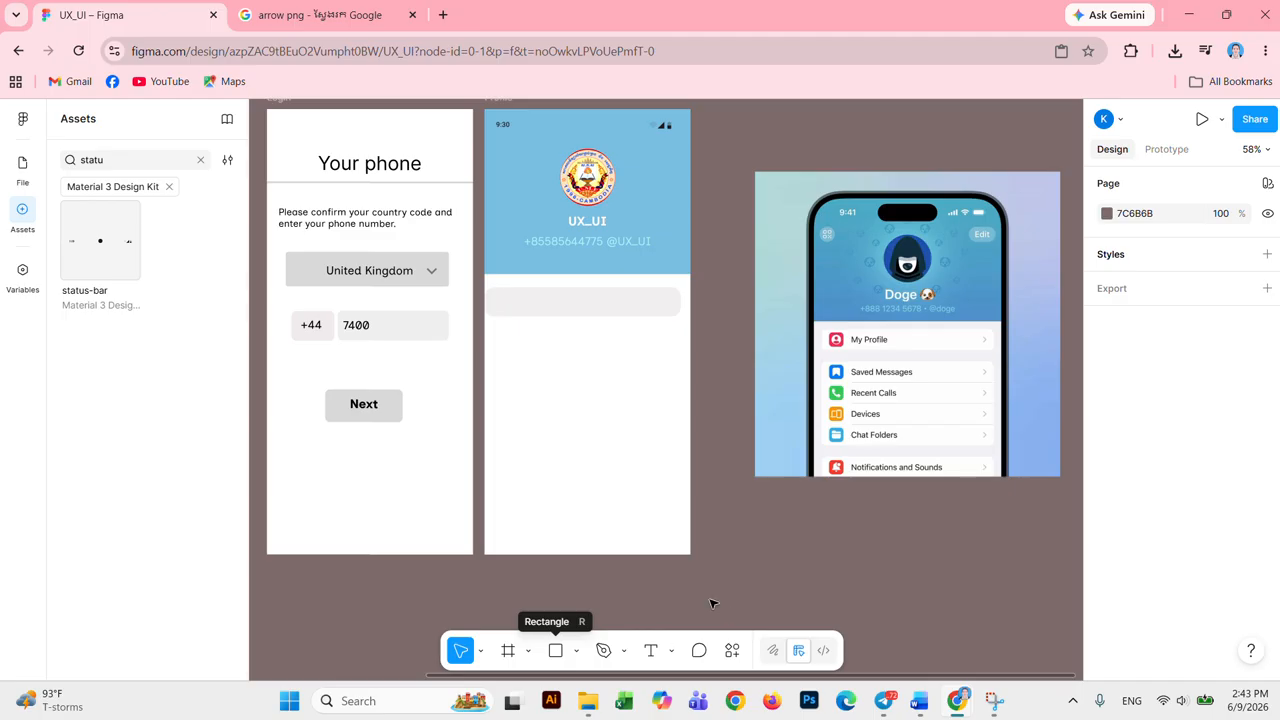
Step: Cycle through the layers, main menu and variables panels, then return to the asset library
click(22, 167)
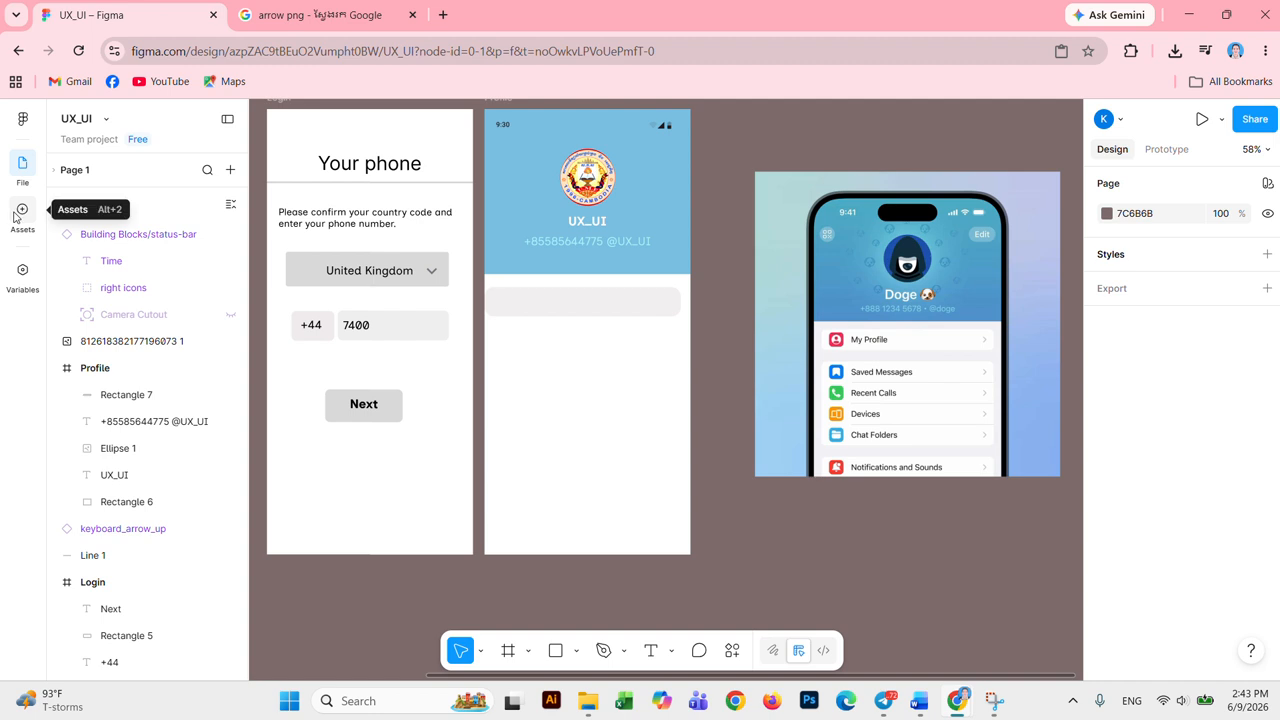
click(22, 120)
click(21, 121)
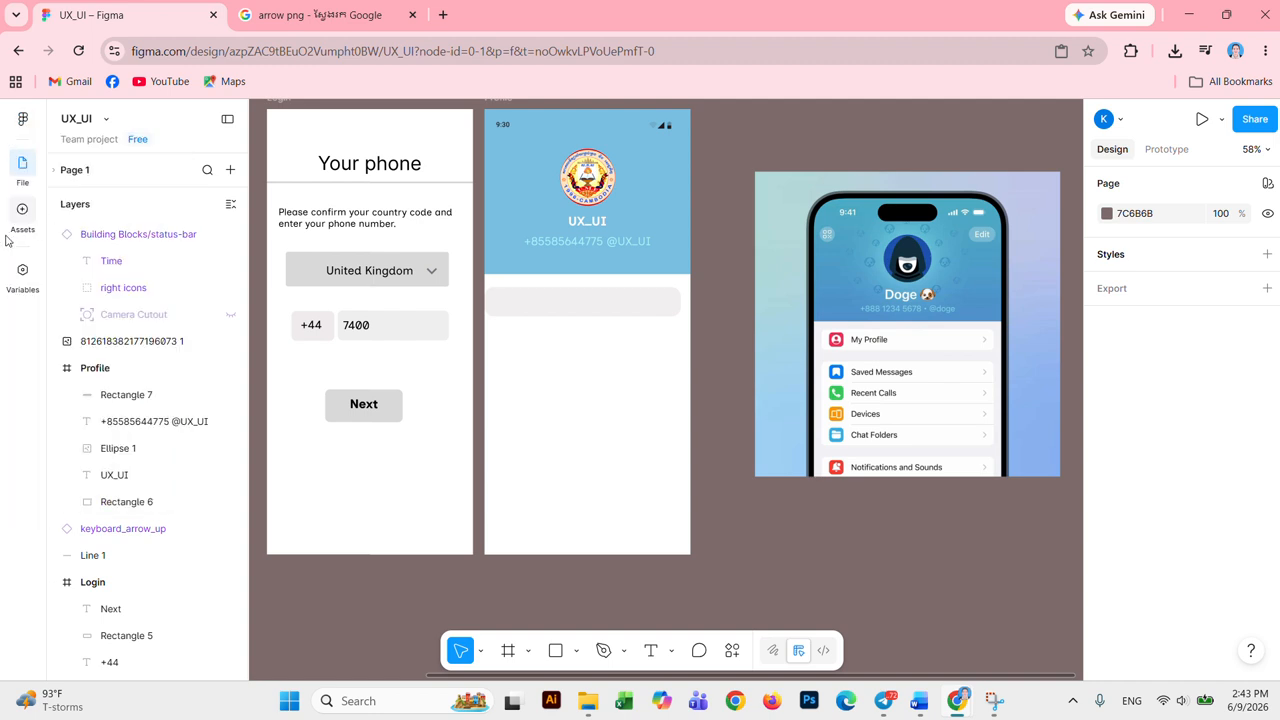
click(23, 270)
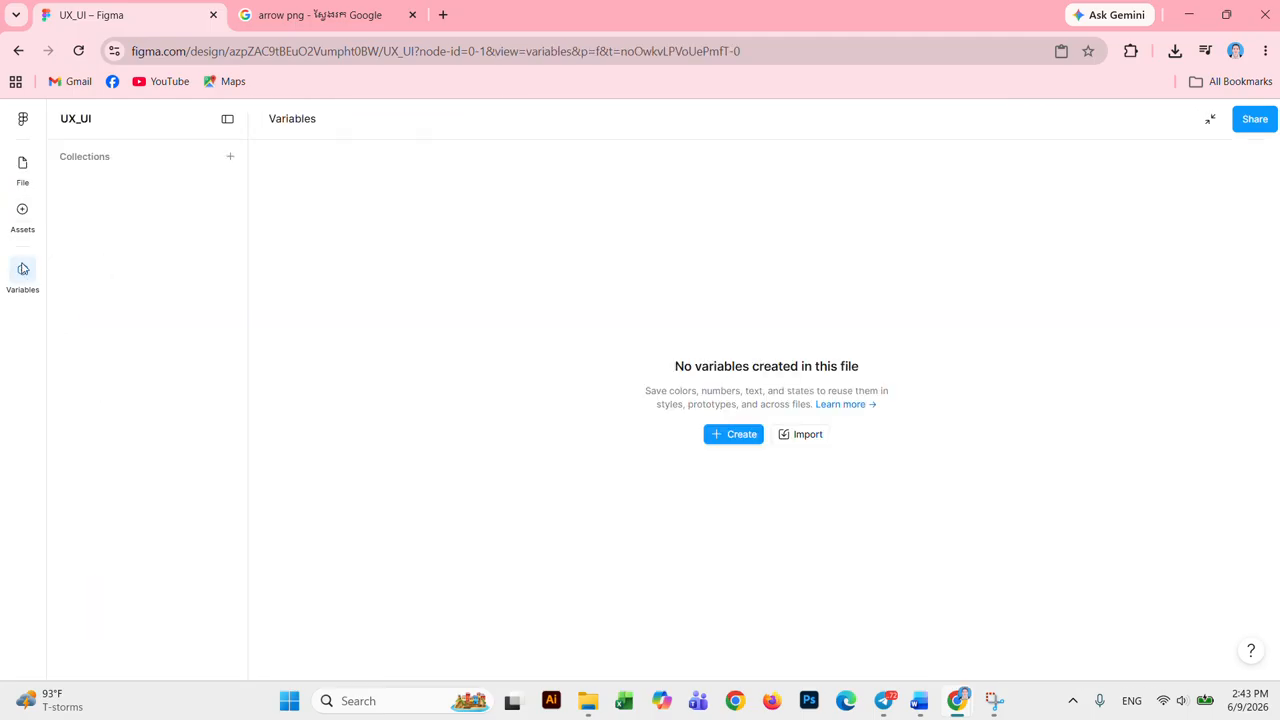
click(21, 218)
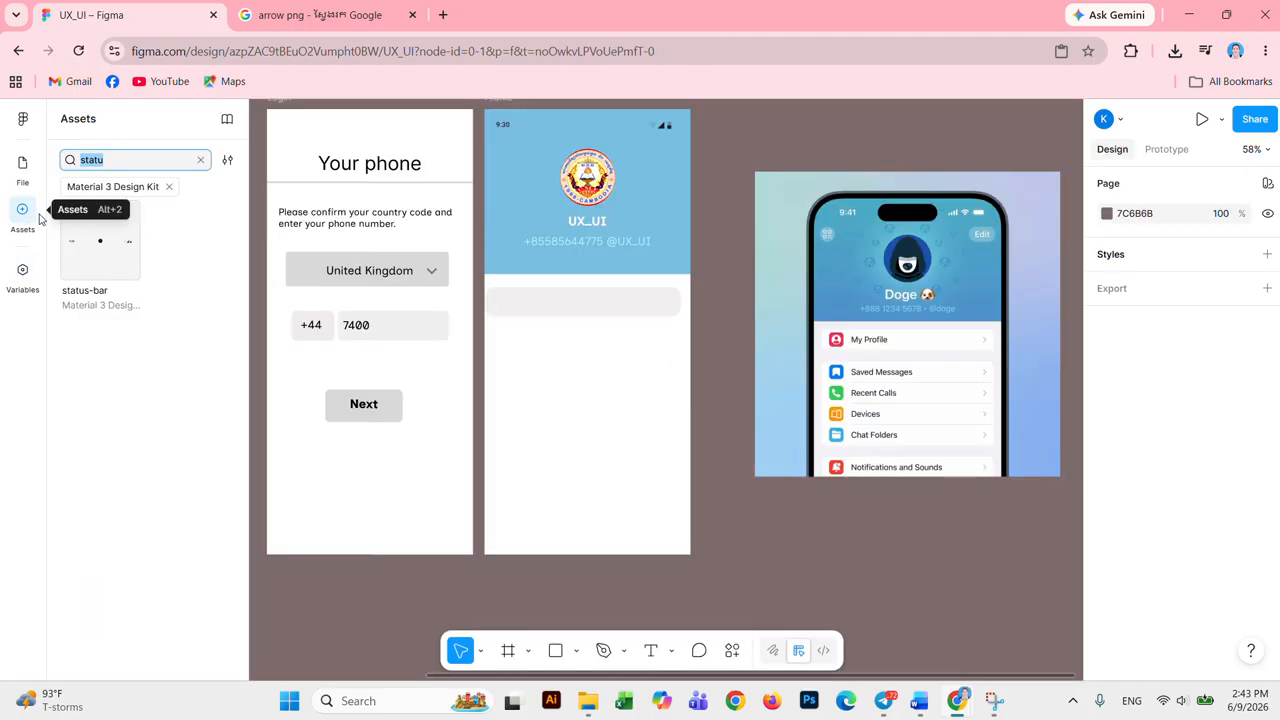
Step: Clear the asset search, open Material 3 Icons and insert the account_circle icon
click(200, 160)
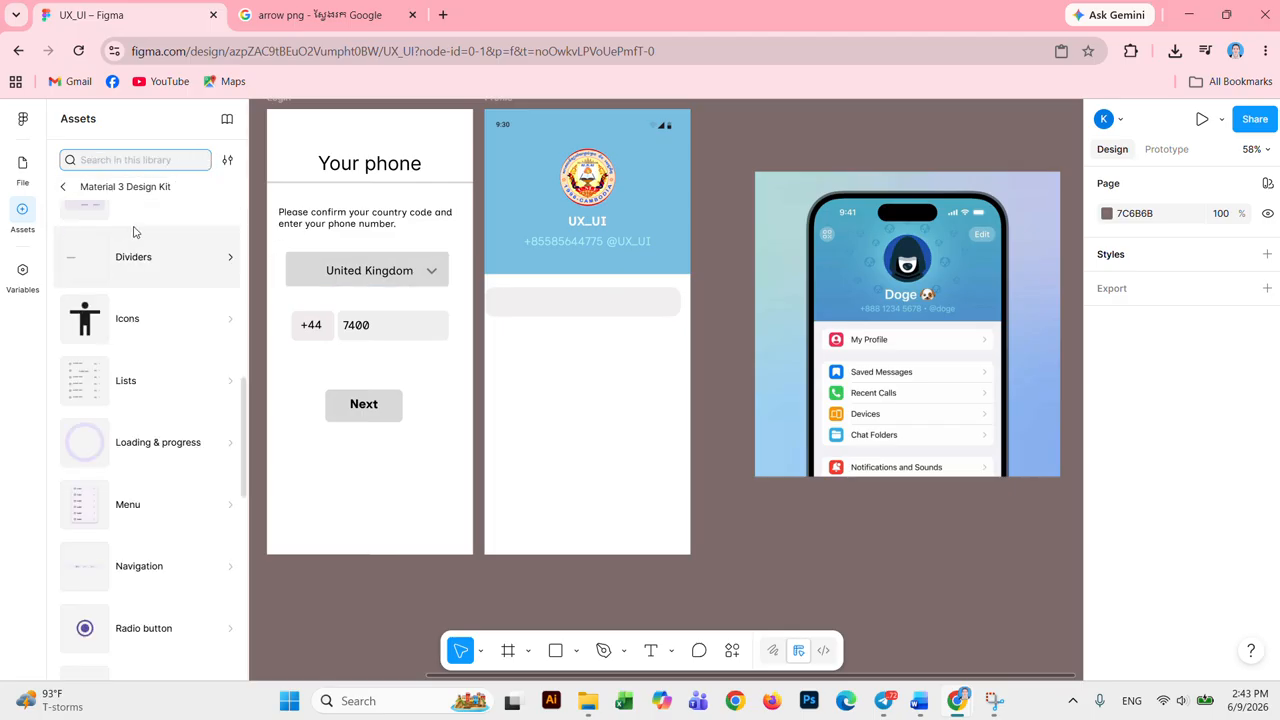
scroll(101, 291, up, 2)
scroll(130, 290, up, 4)
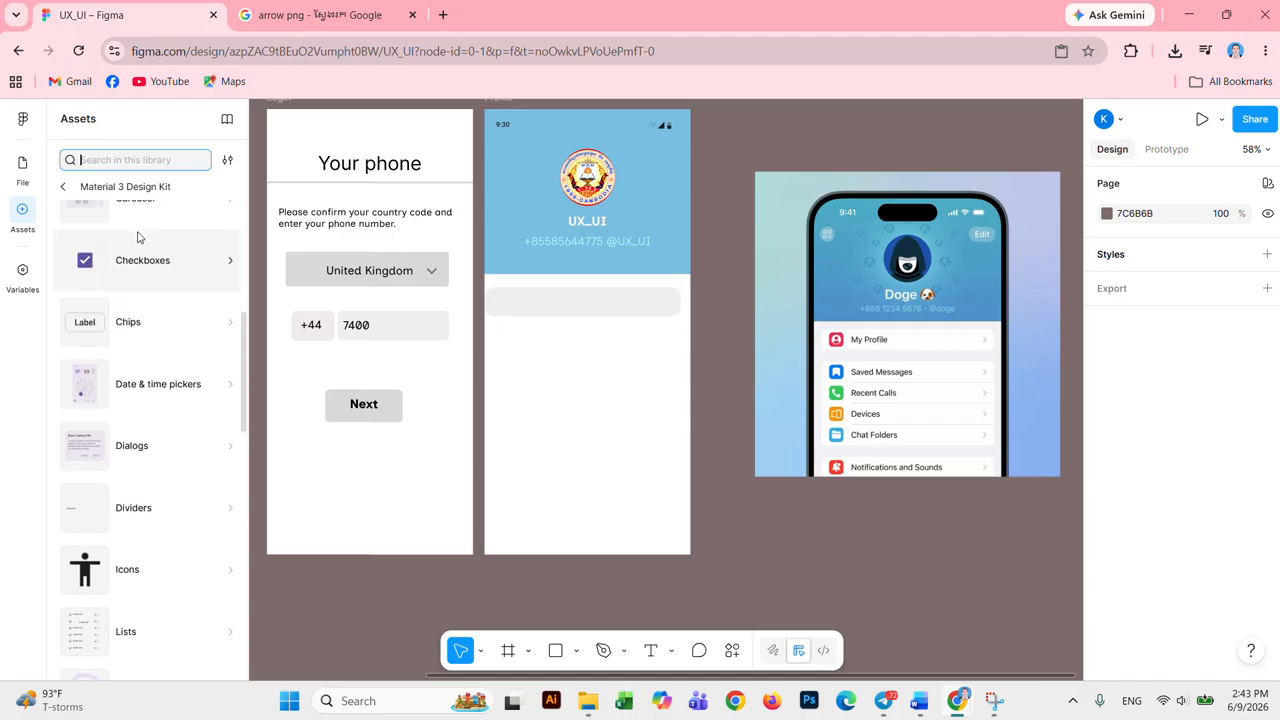
scroll(138, 237, up, 4)
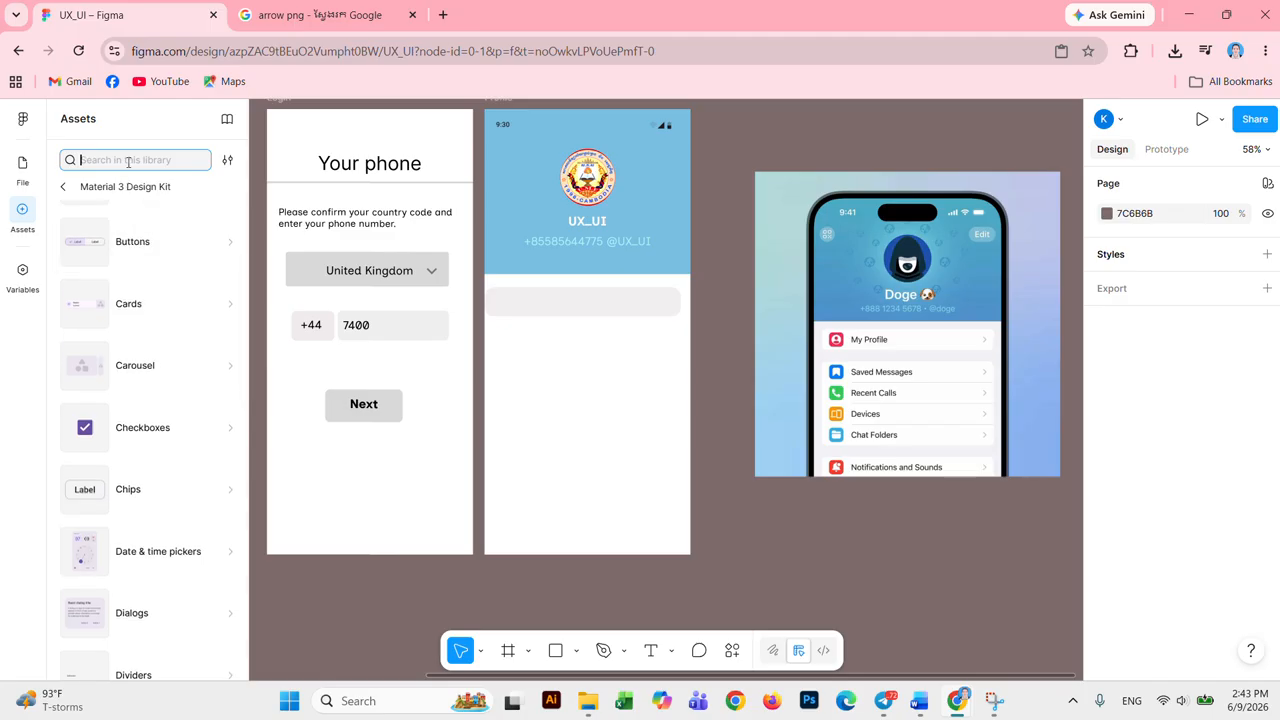
text(a)
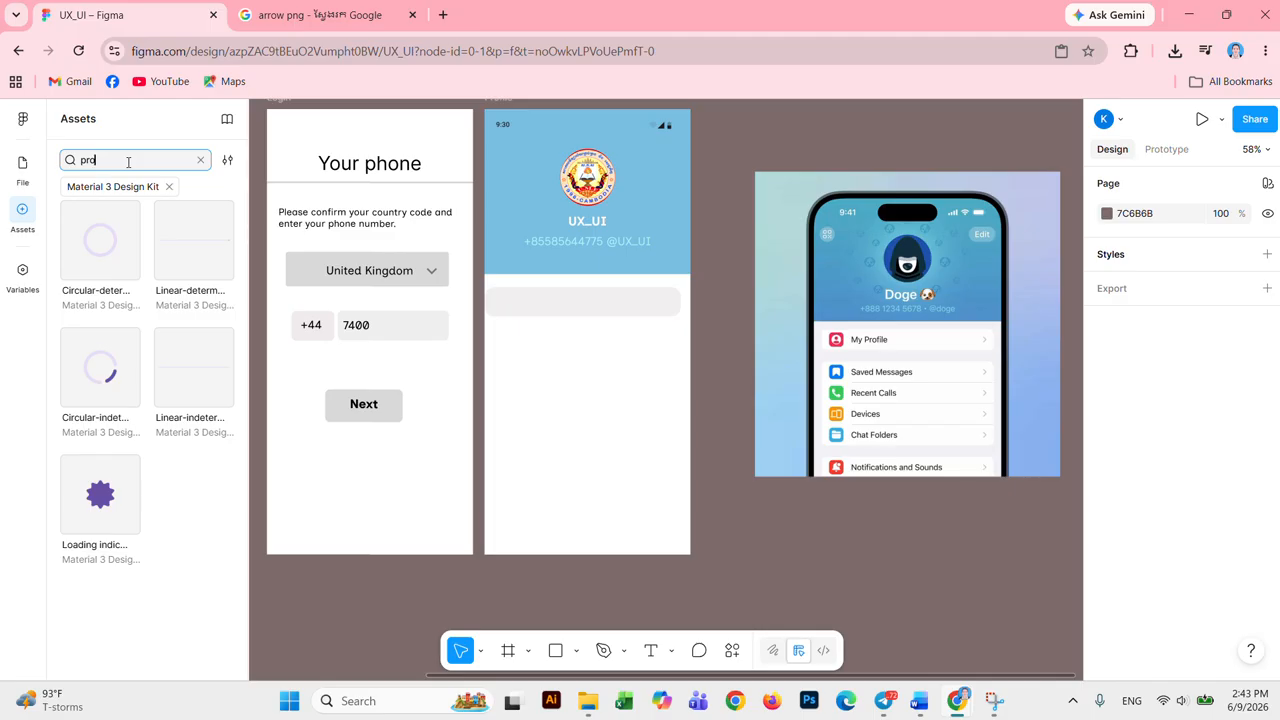
key(BackSpace)
key(BackSpace)
key(BackSpace)
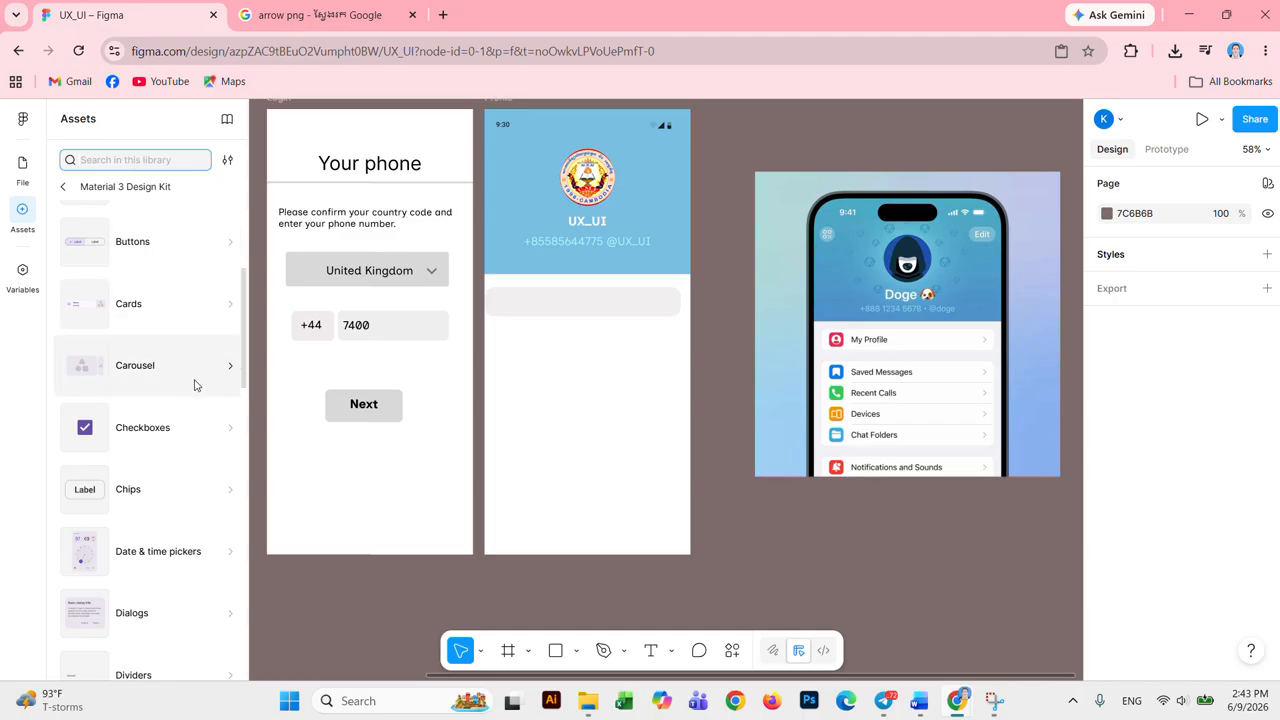
scroll(189, 378, down, 4)
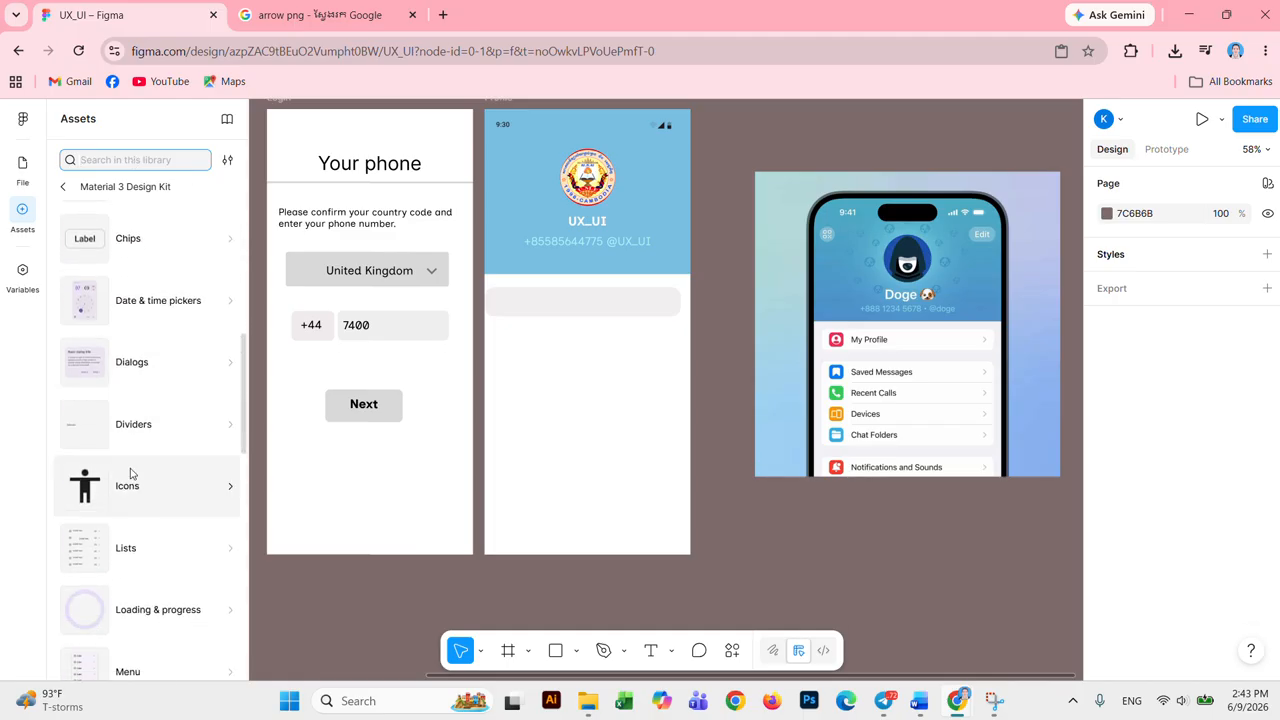
click(139, 489)
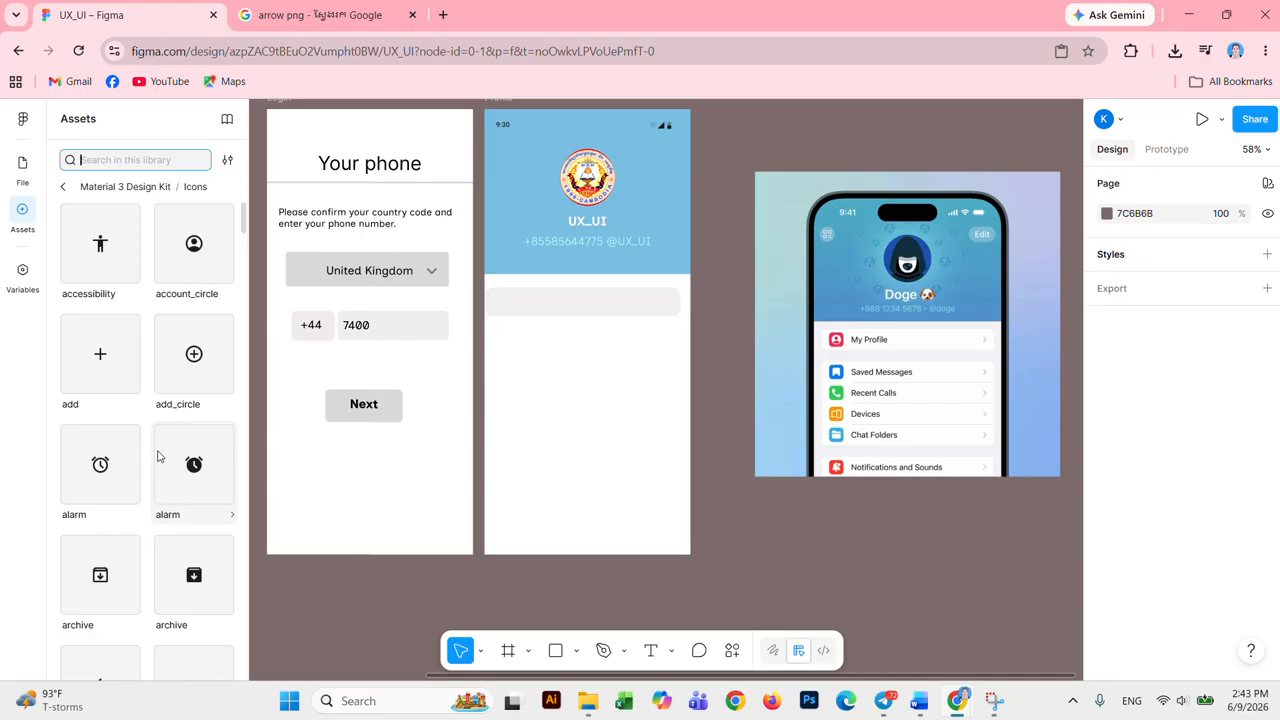
click(193, 243)
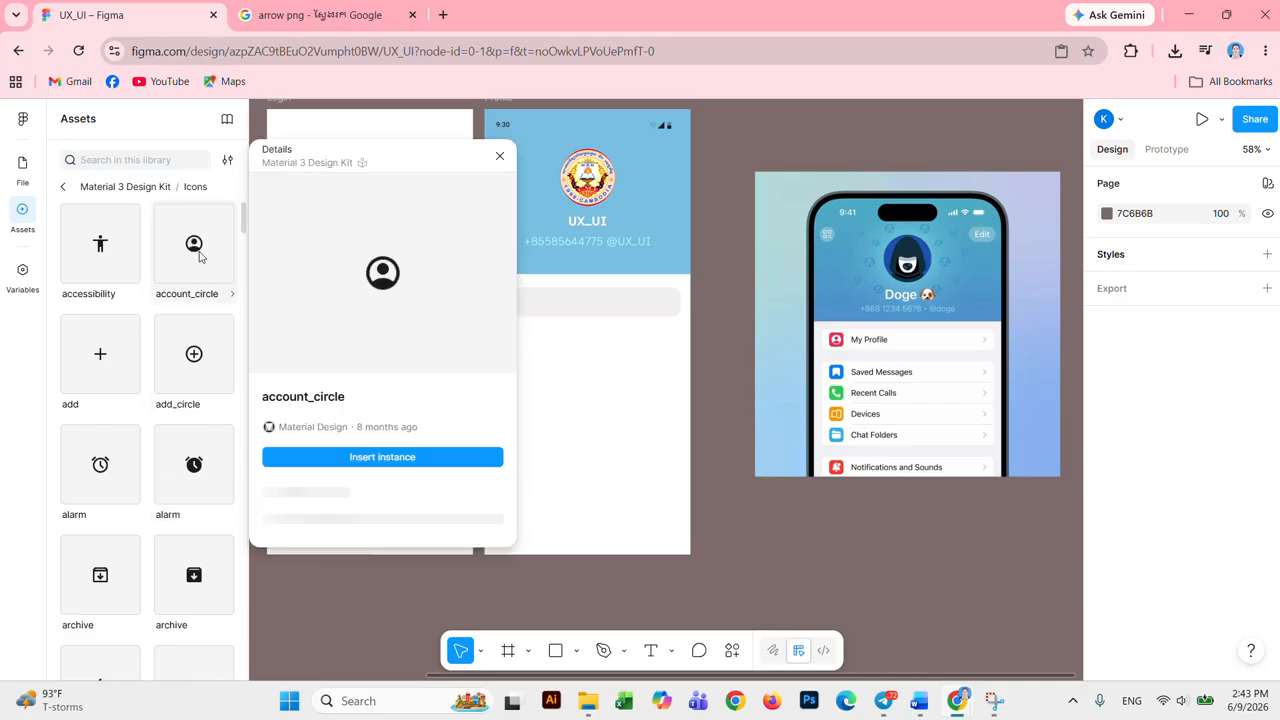
click(384, 456)
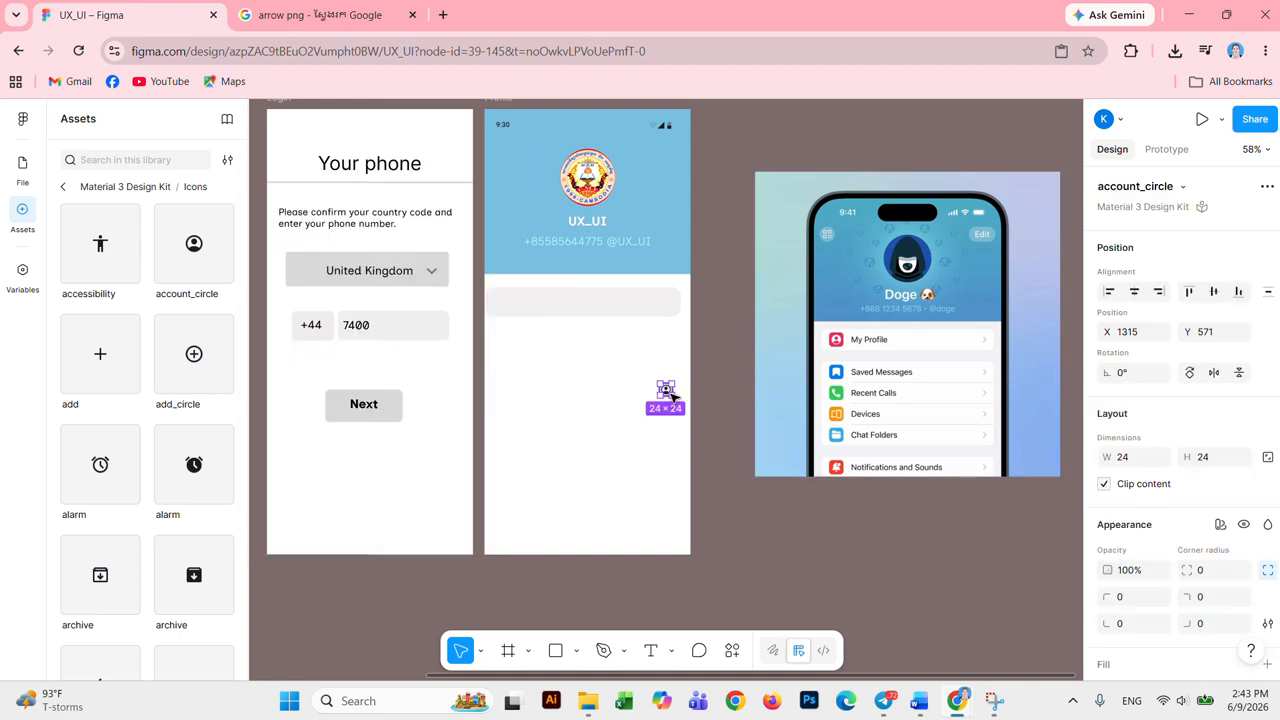
Step: Move the account_circle icon to the grey bar's left end and colour it M3 error red
drag(666, 392, 501, 309)
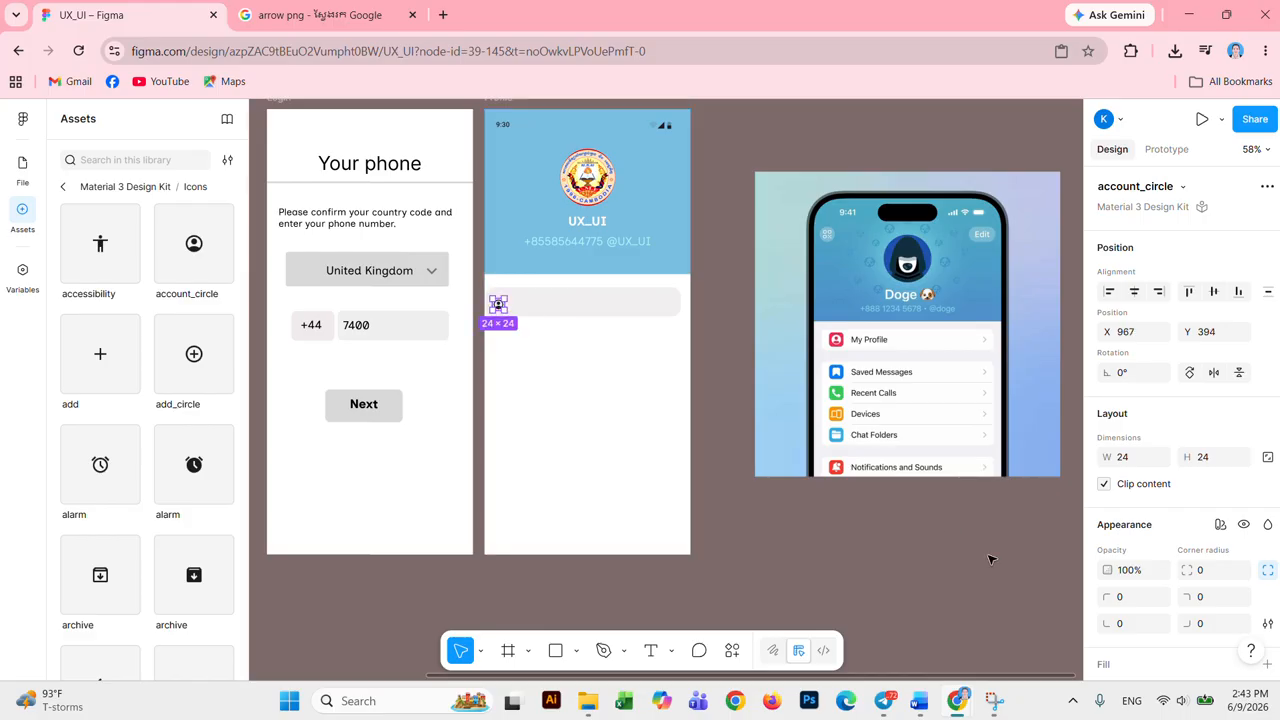
scroll(1154, 594, down, 3)
click(1107, 630)
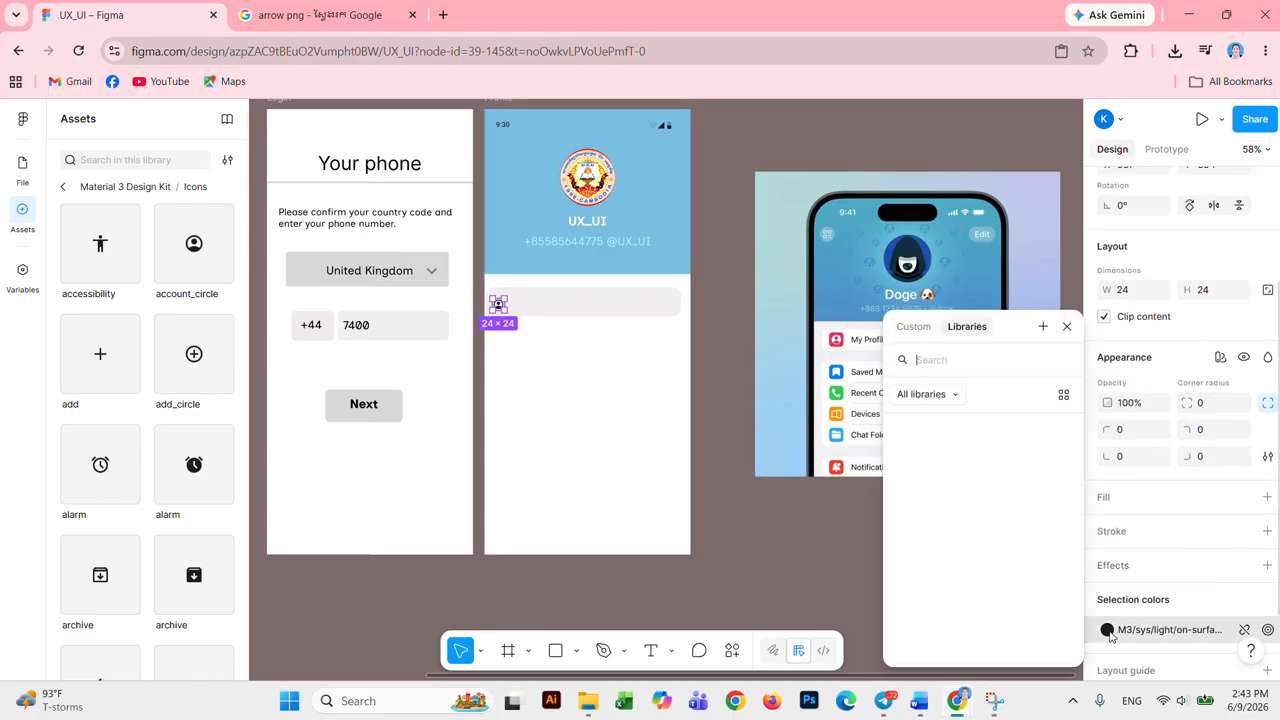
scroll(994, 529, up, 4)
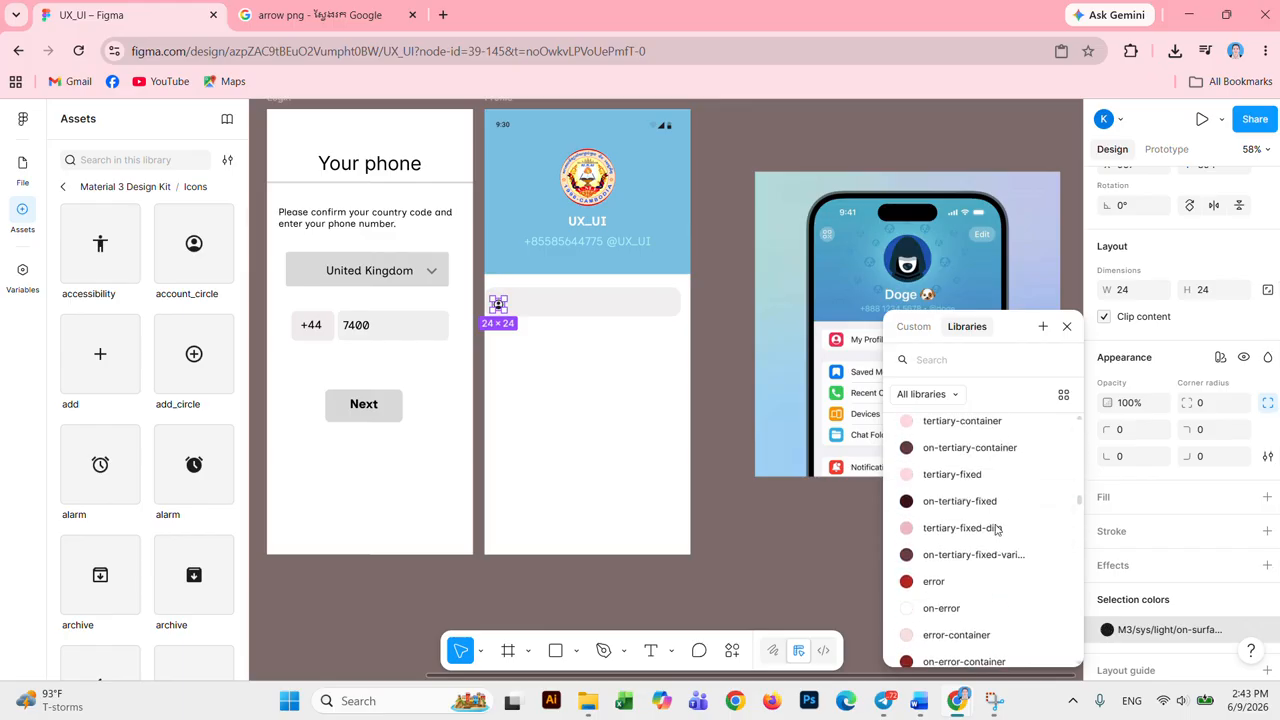
scroll(990, 532, up, 5)
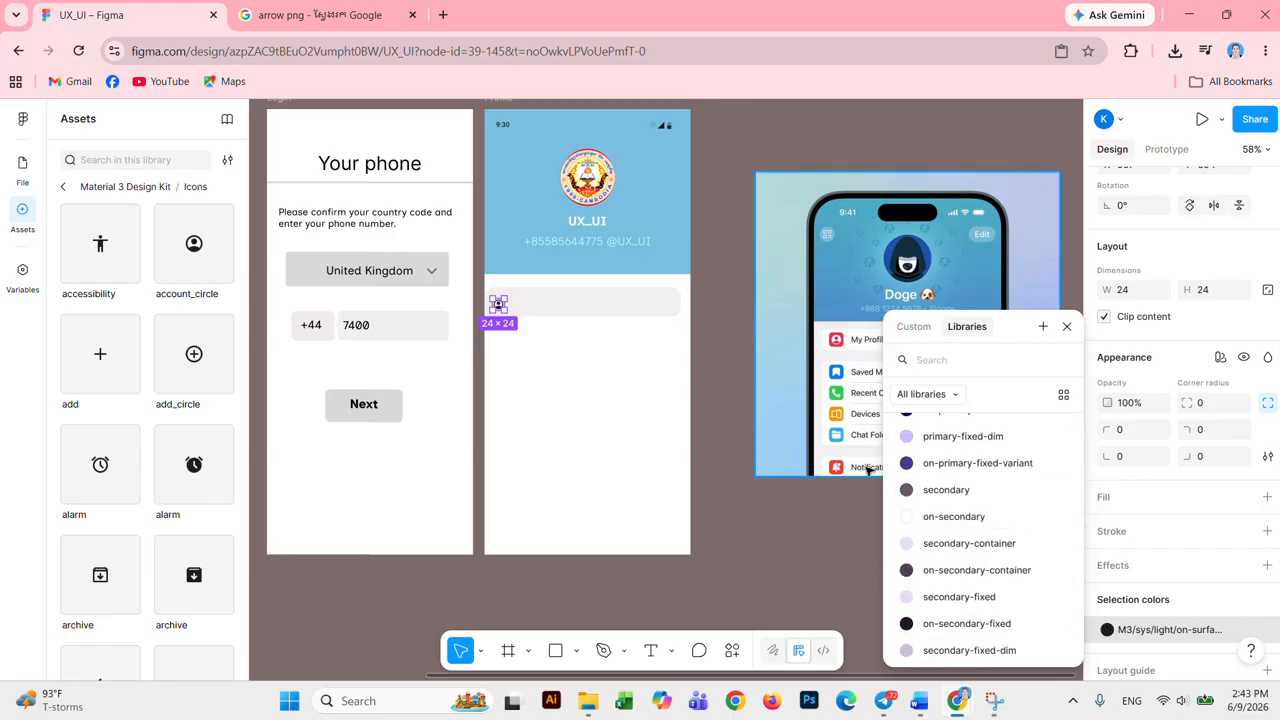
scroll(908, 450, down, 5)
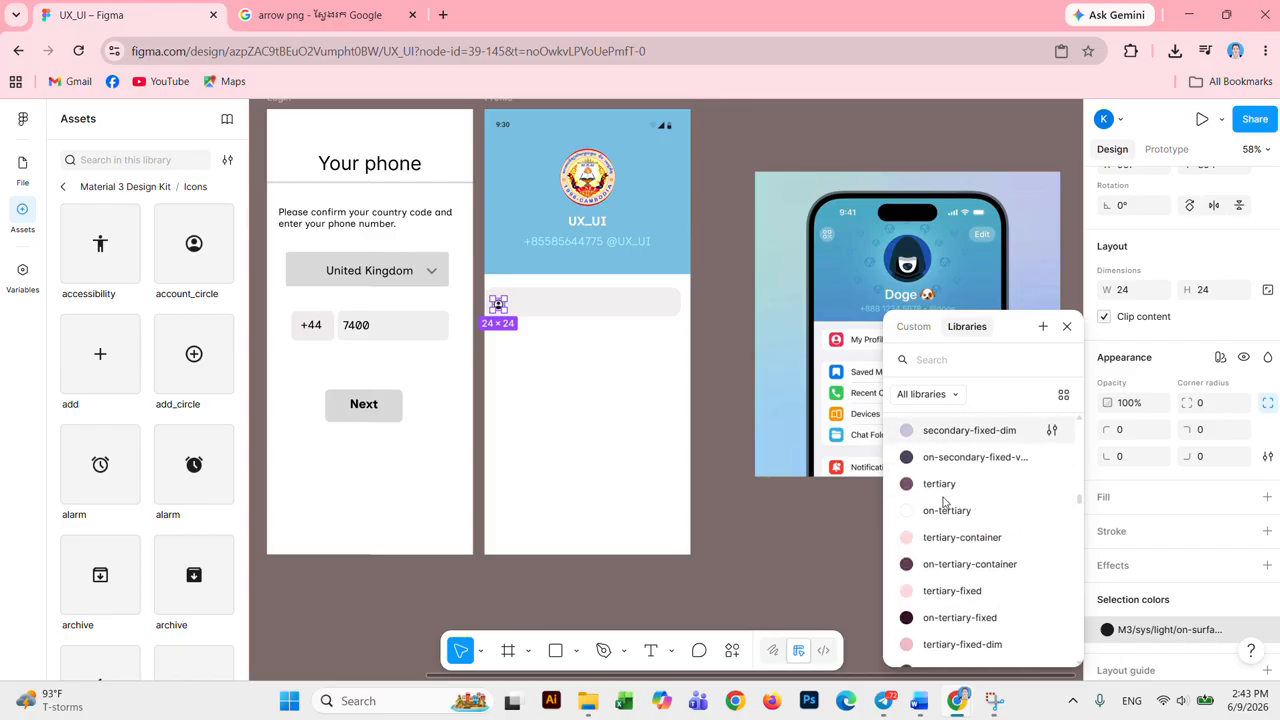
click(906, 584)
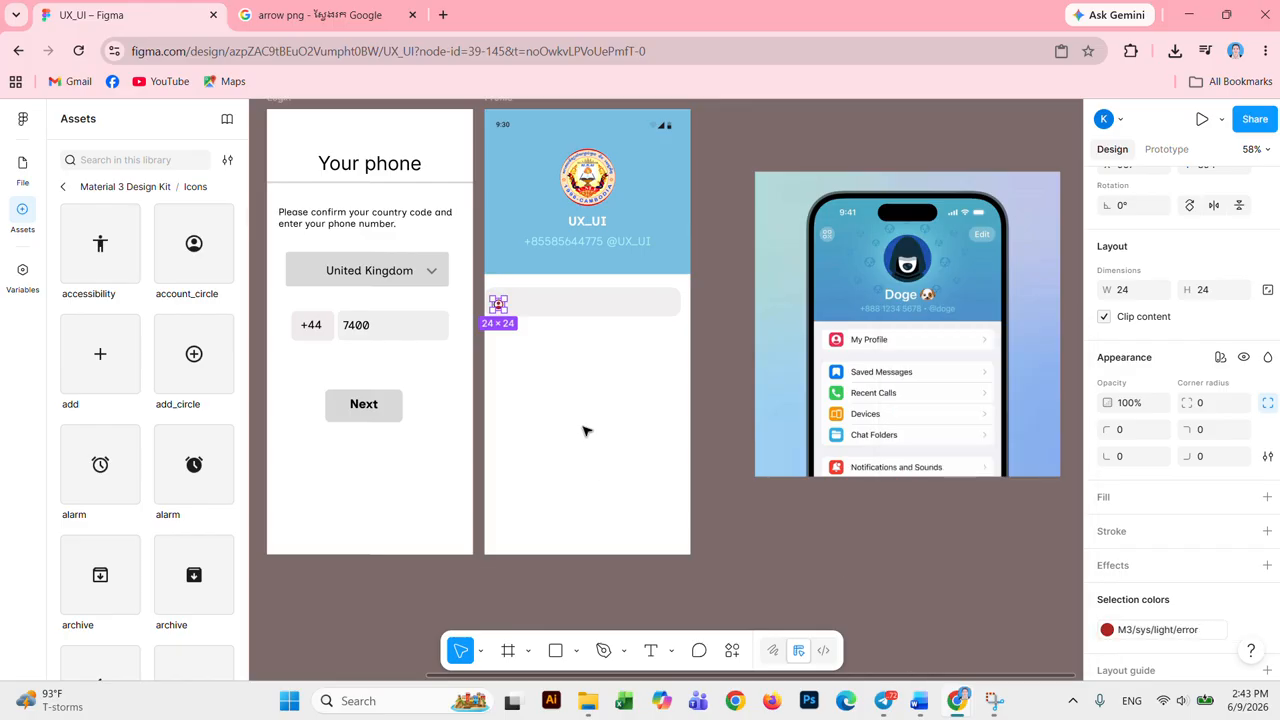
Step: Add a strong red F70E12 background fill to the account_circle icon
click(579, 384)
click(499, 304)
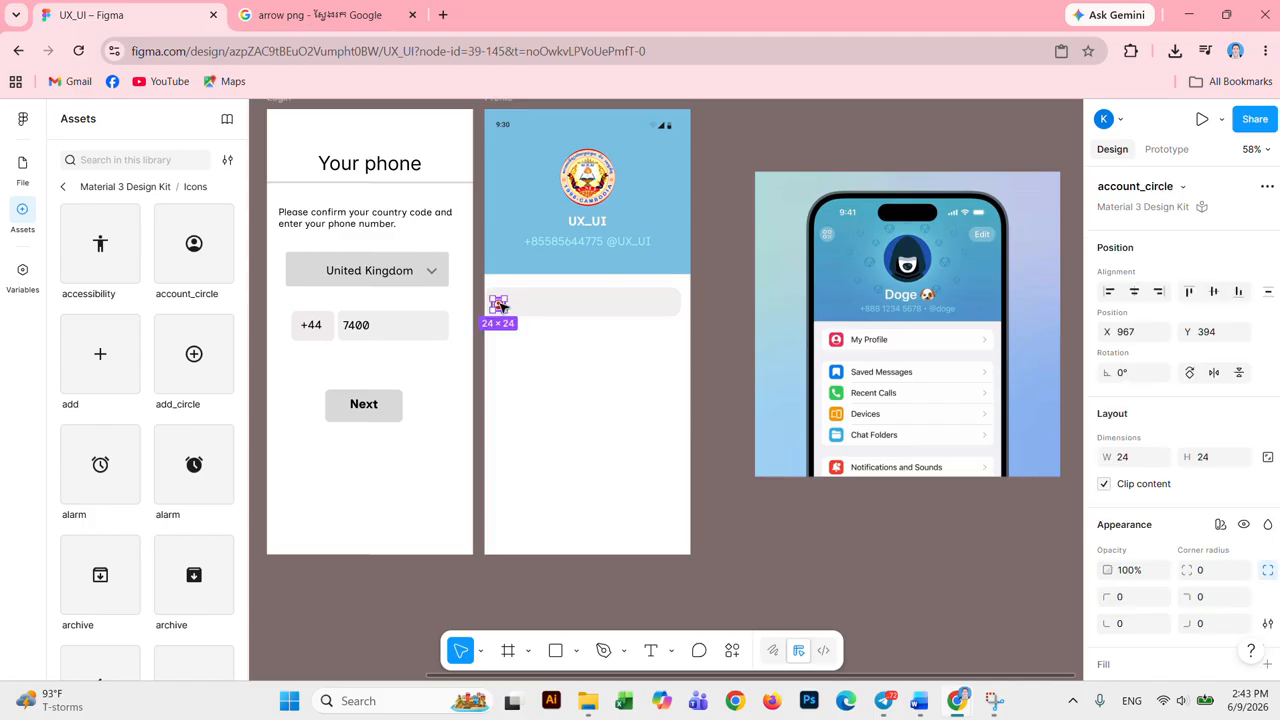
scroll(1188, 566, down, 2)
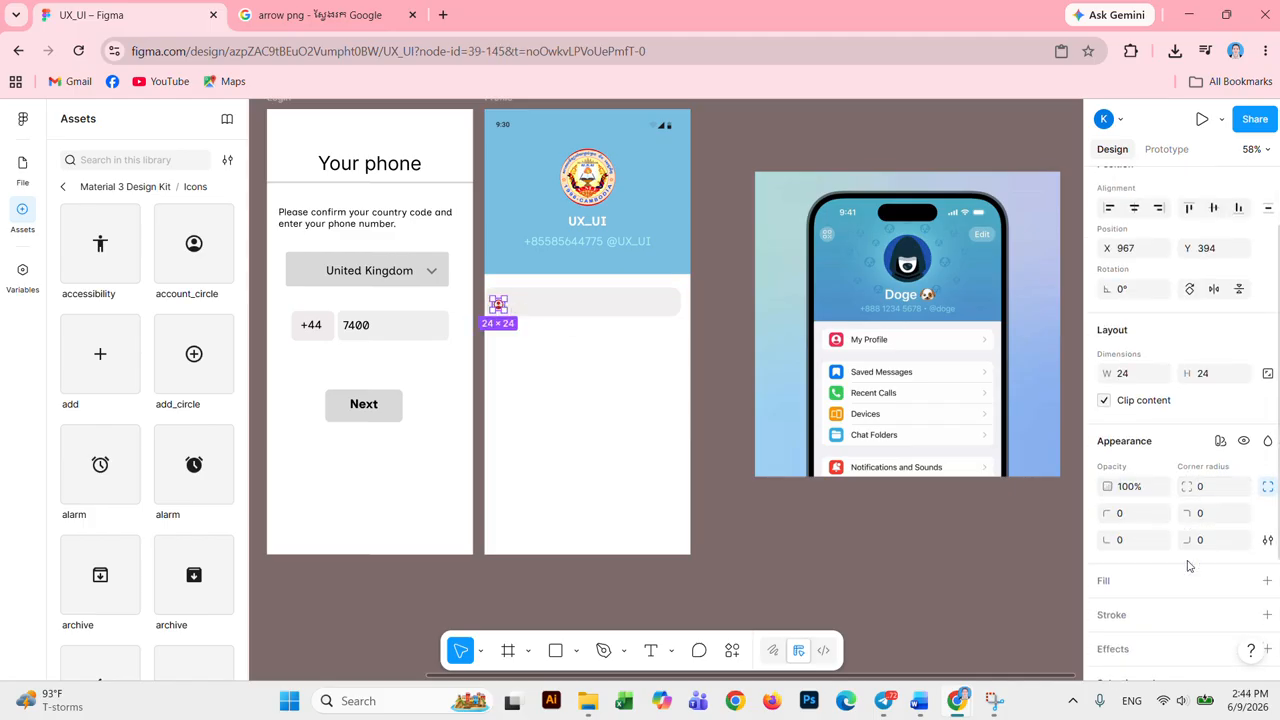
scroll(1188, 566, down, 4)
click(1162, 422)
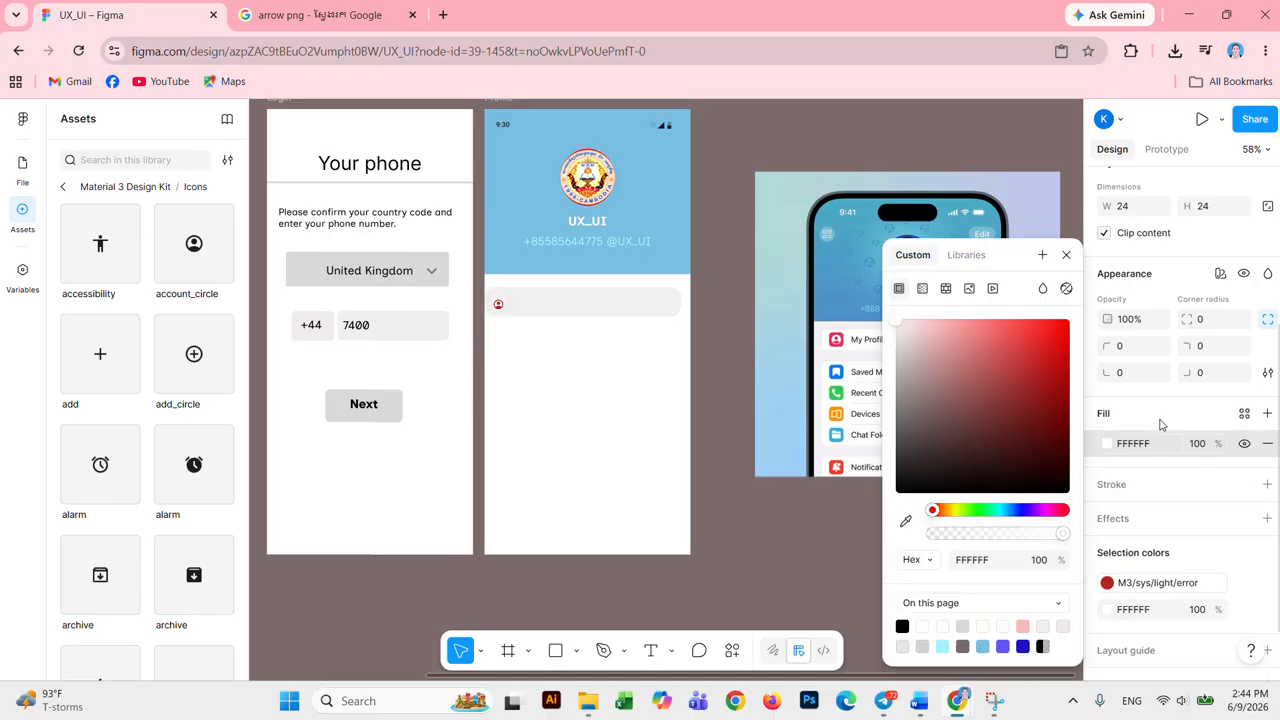
click(1002, 337)
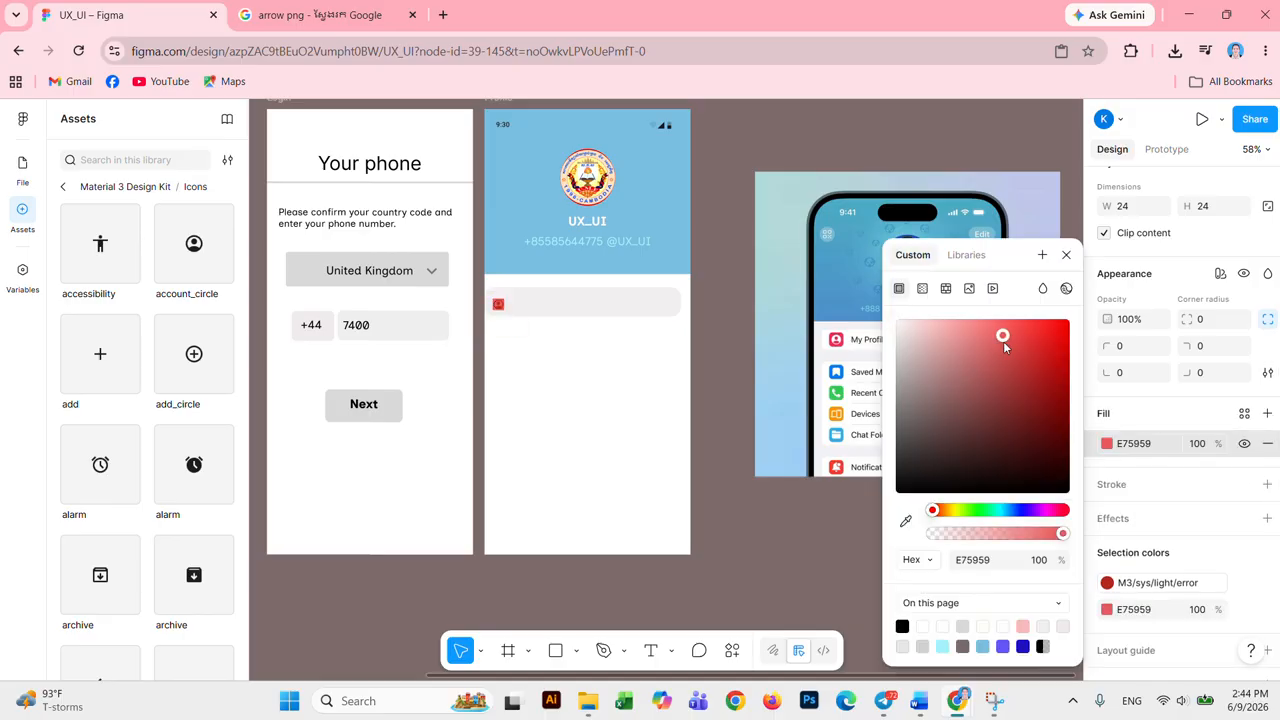
drag(1001, 343, 920, 343)
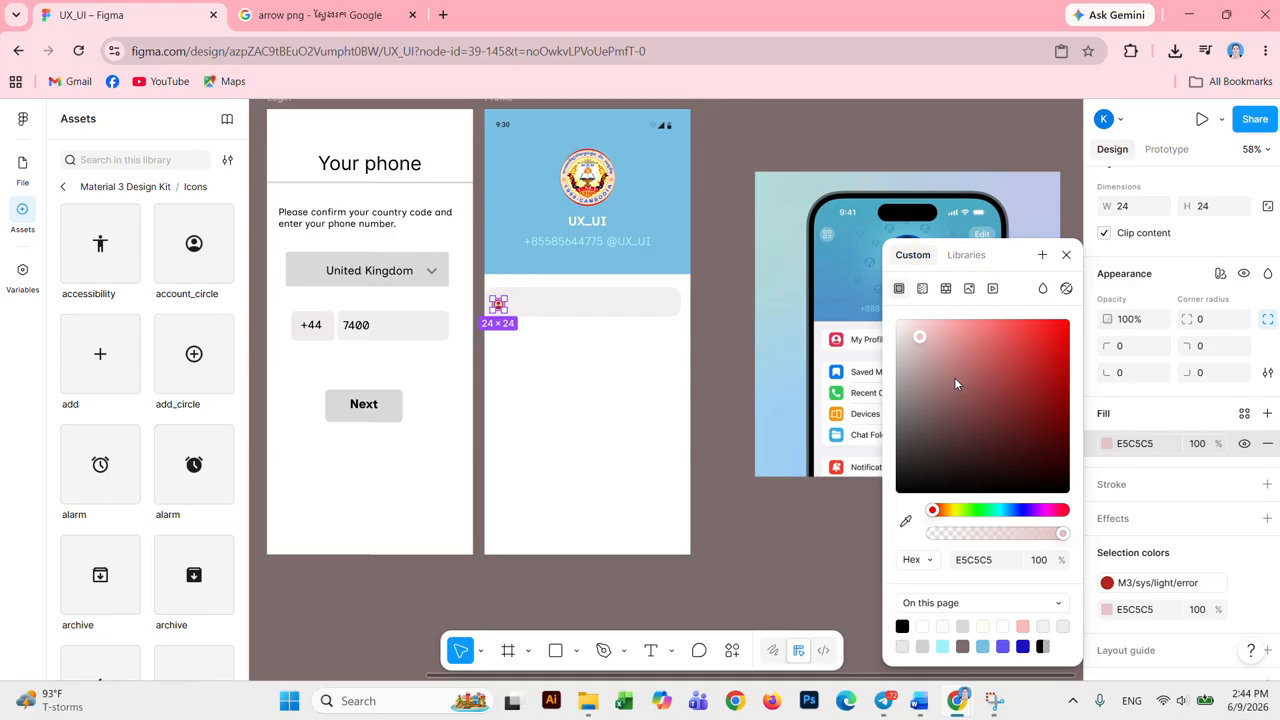
drag(1069, 513, 1064, 511)
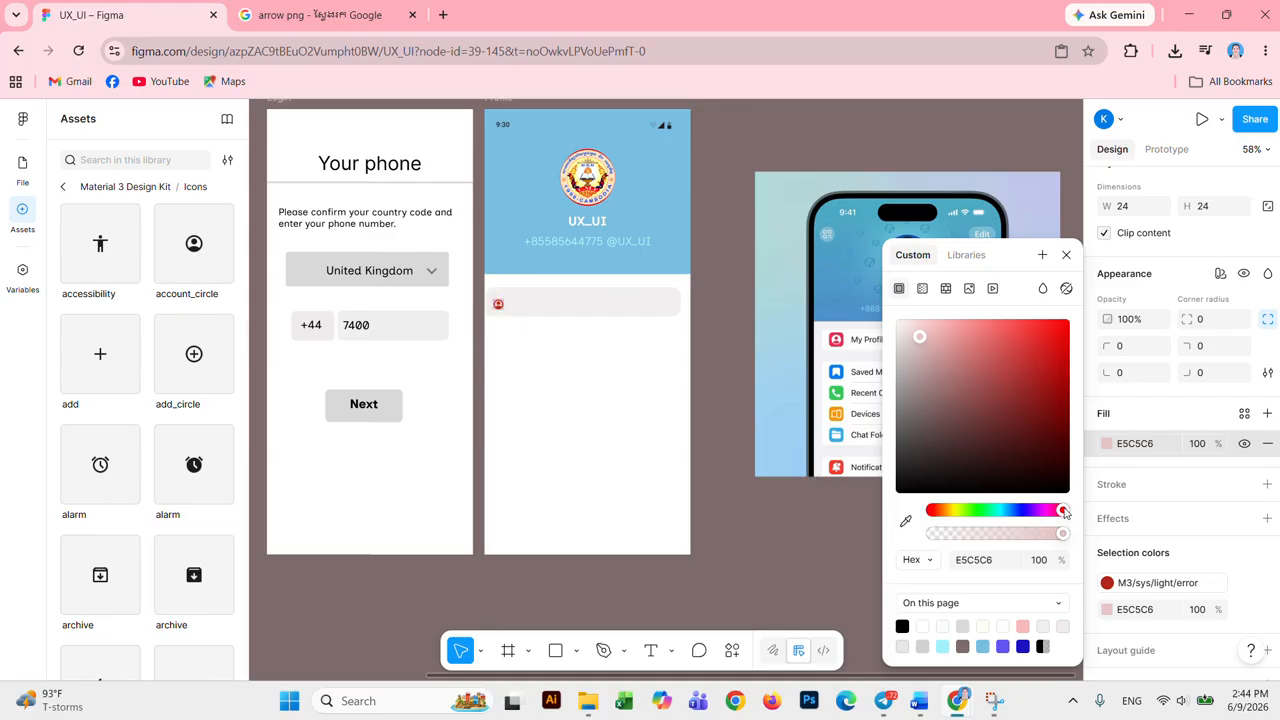
click(1060, 327)
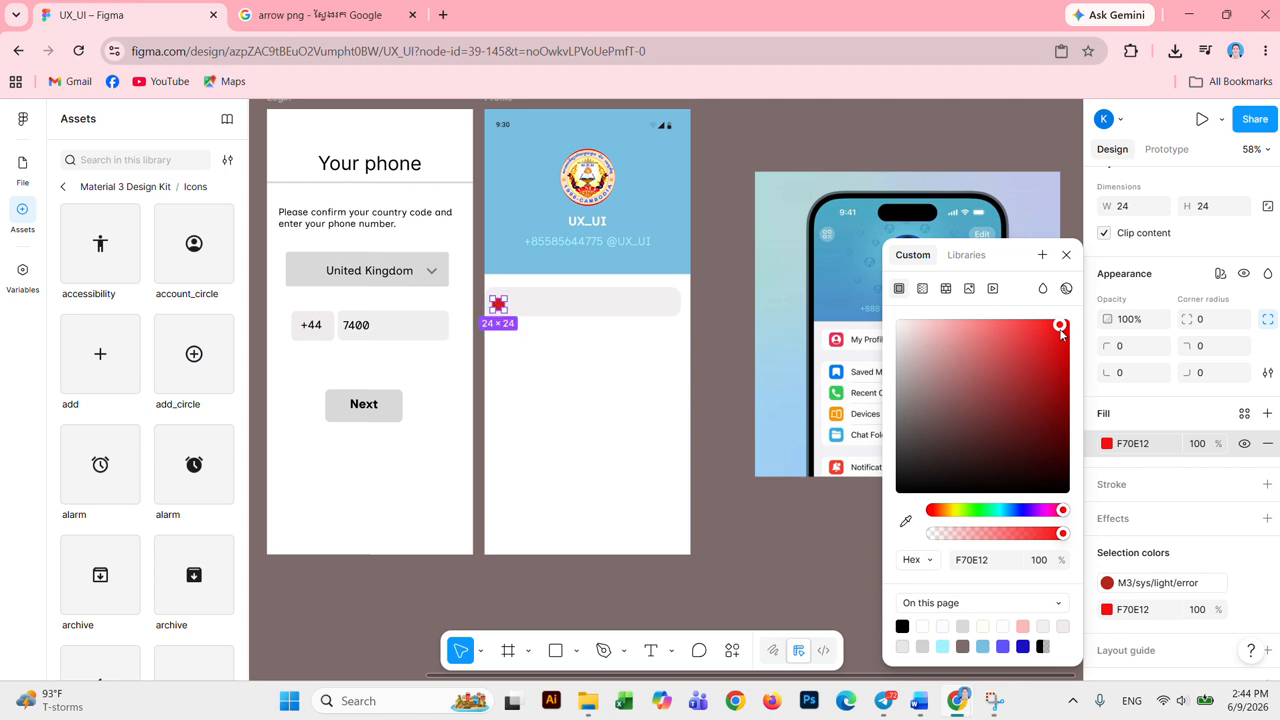
click(1067, 257)
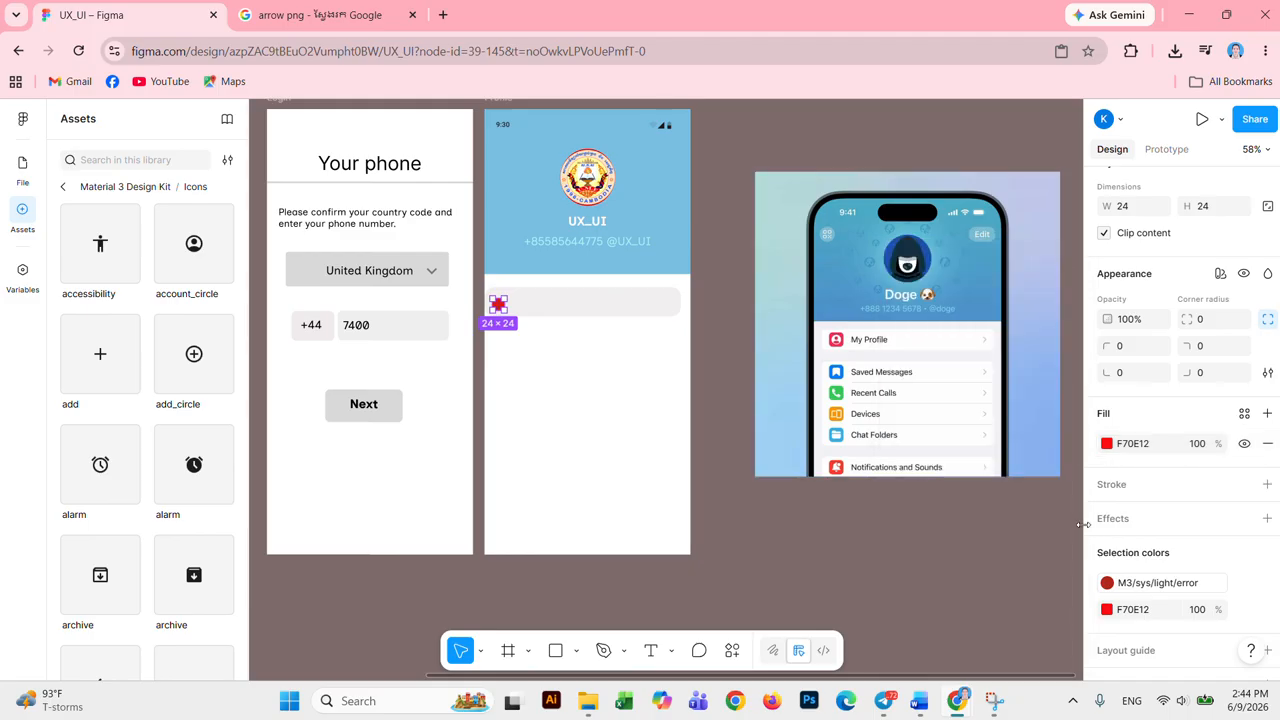
Step: Make the icon's glyph white with the on-primary style and set corner radius 10
click(1106, 584)
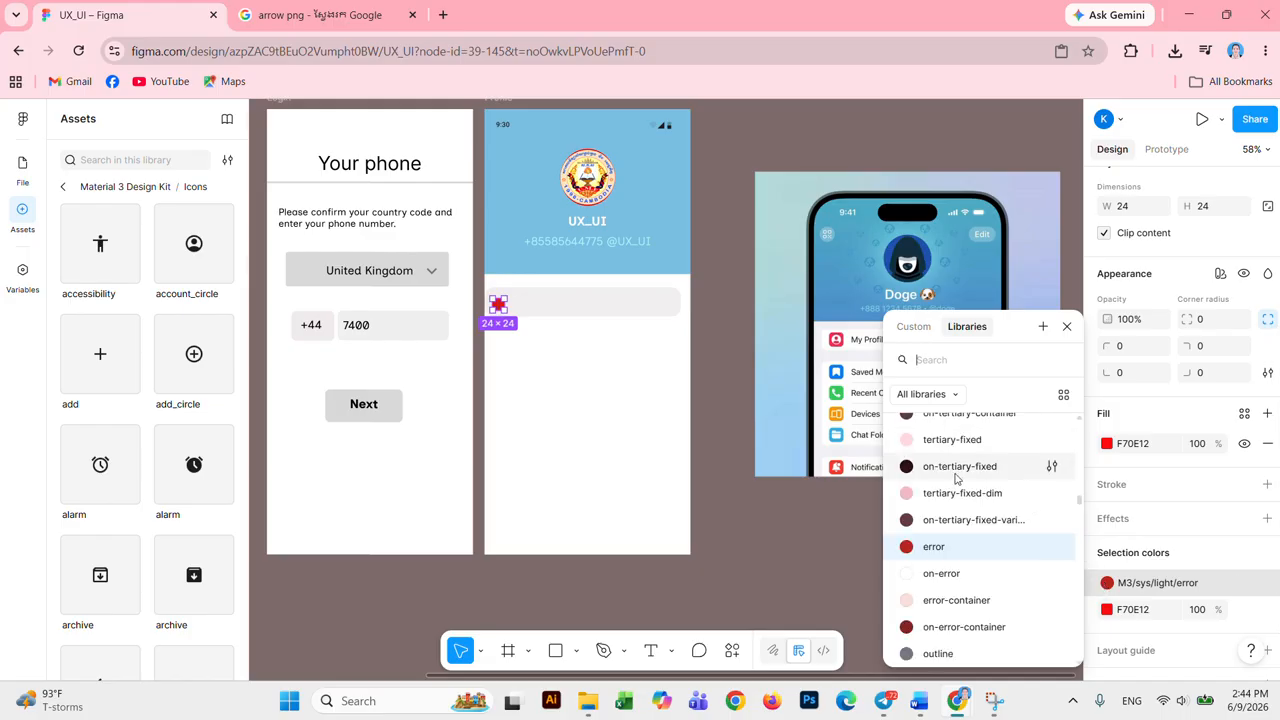
scroll(960, 500, up, 5)
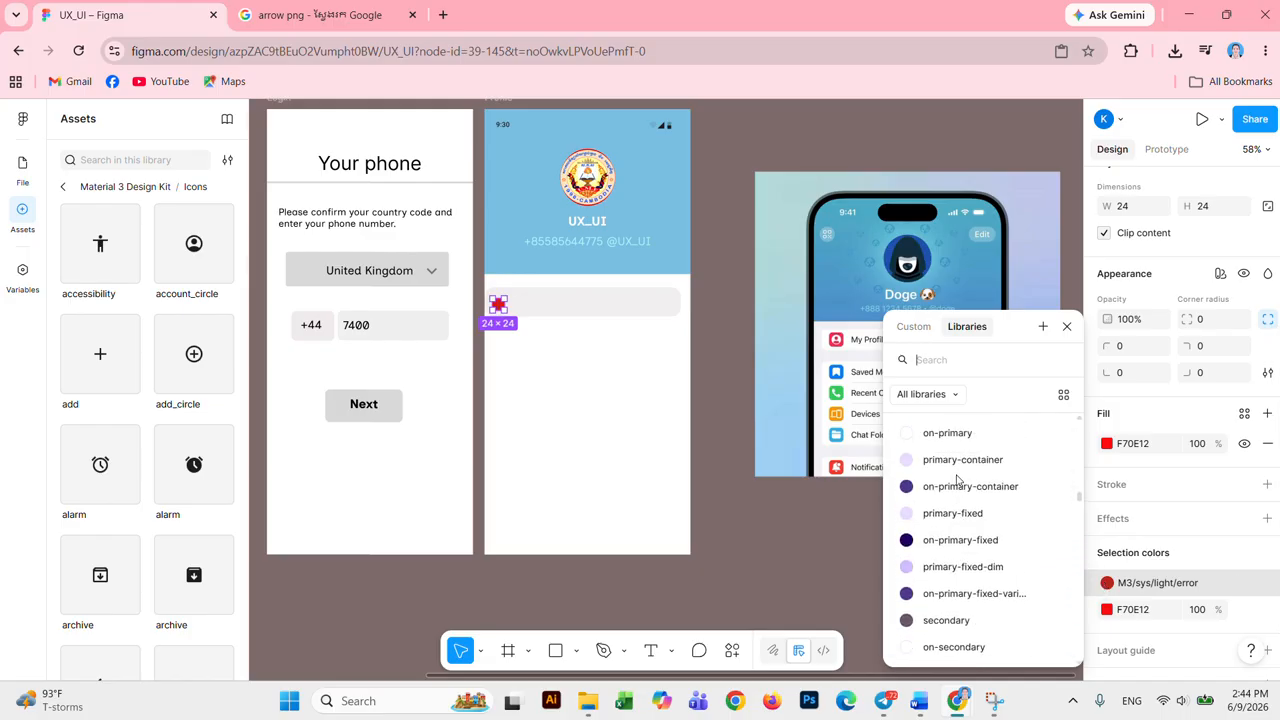
click(913, 435)
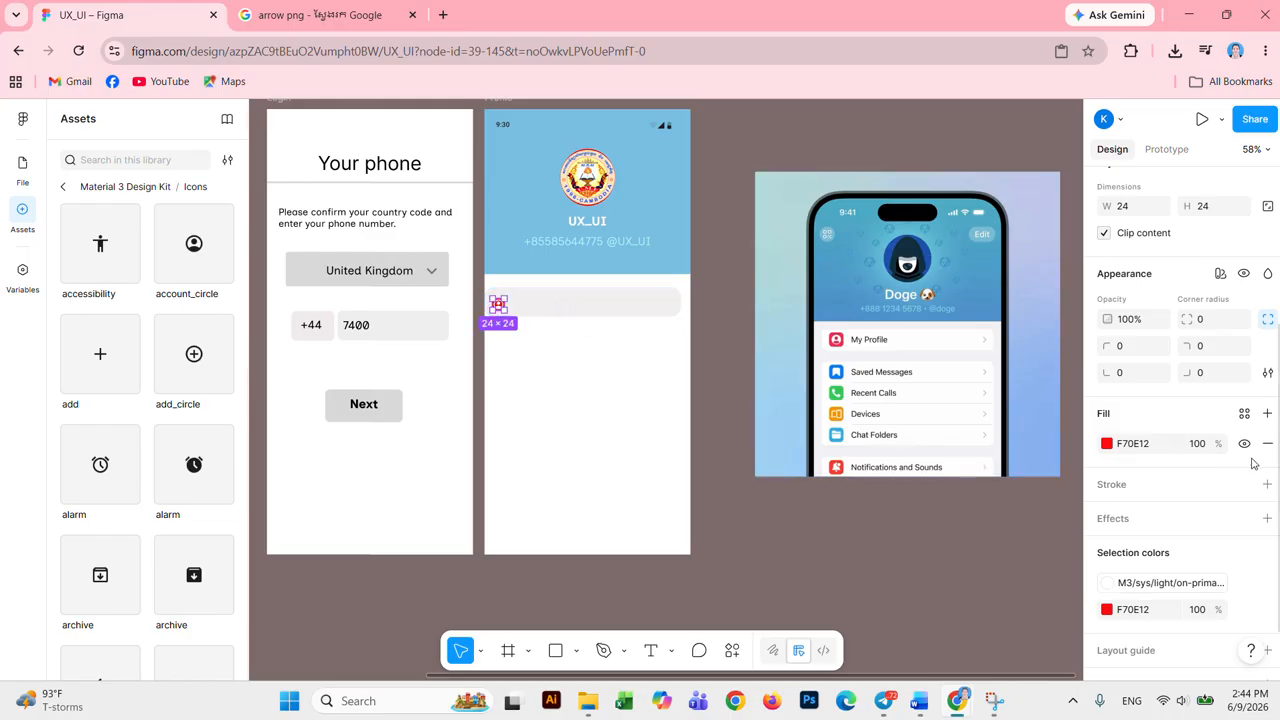
scroll(1253, 462, up, 2)
click(1218, 408)
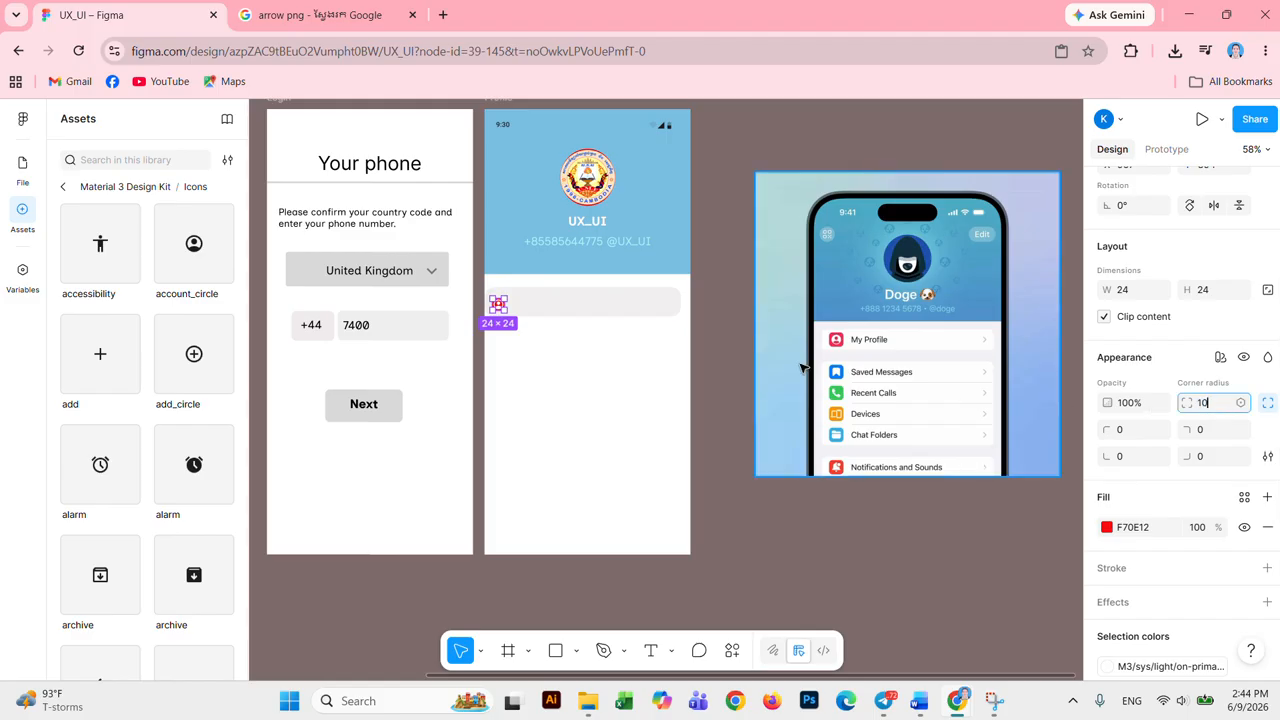
click(566, 385)
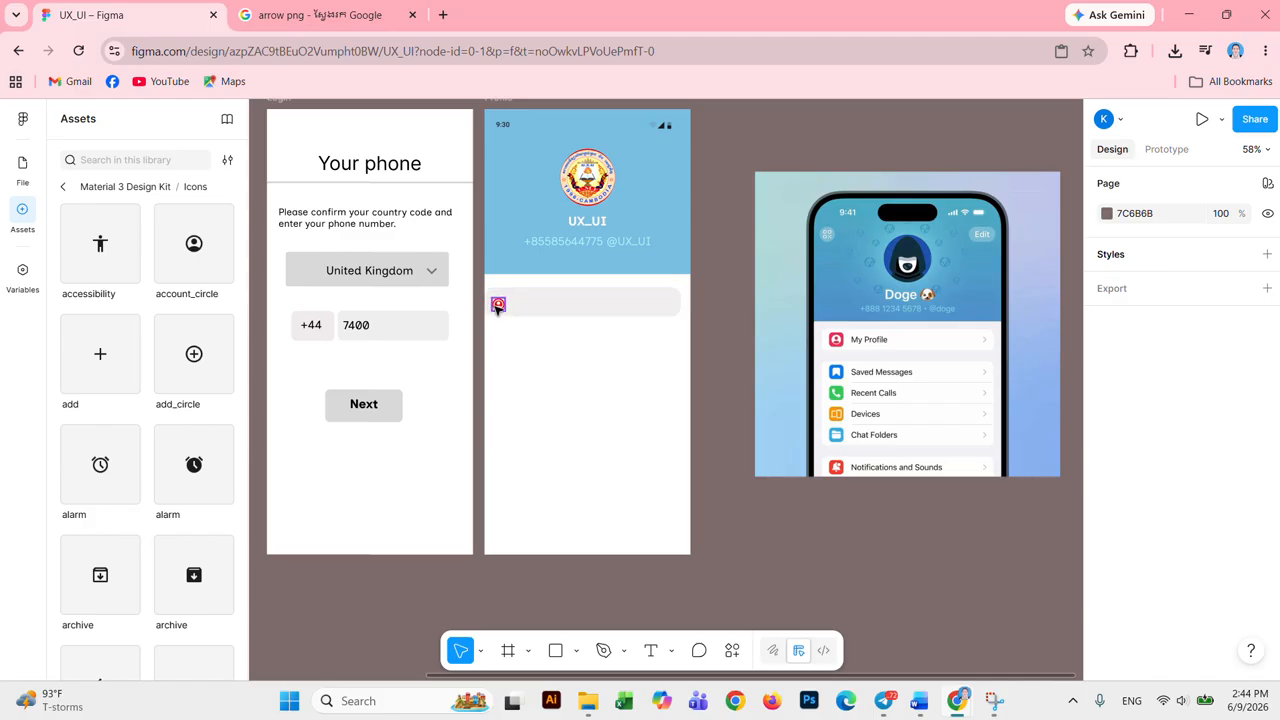
Step: Nudge the red icon up within the row, undoing an accidental resize
click(496, 305)
drag(506, 298, 507, 294)
key(ctrl+z)
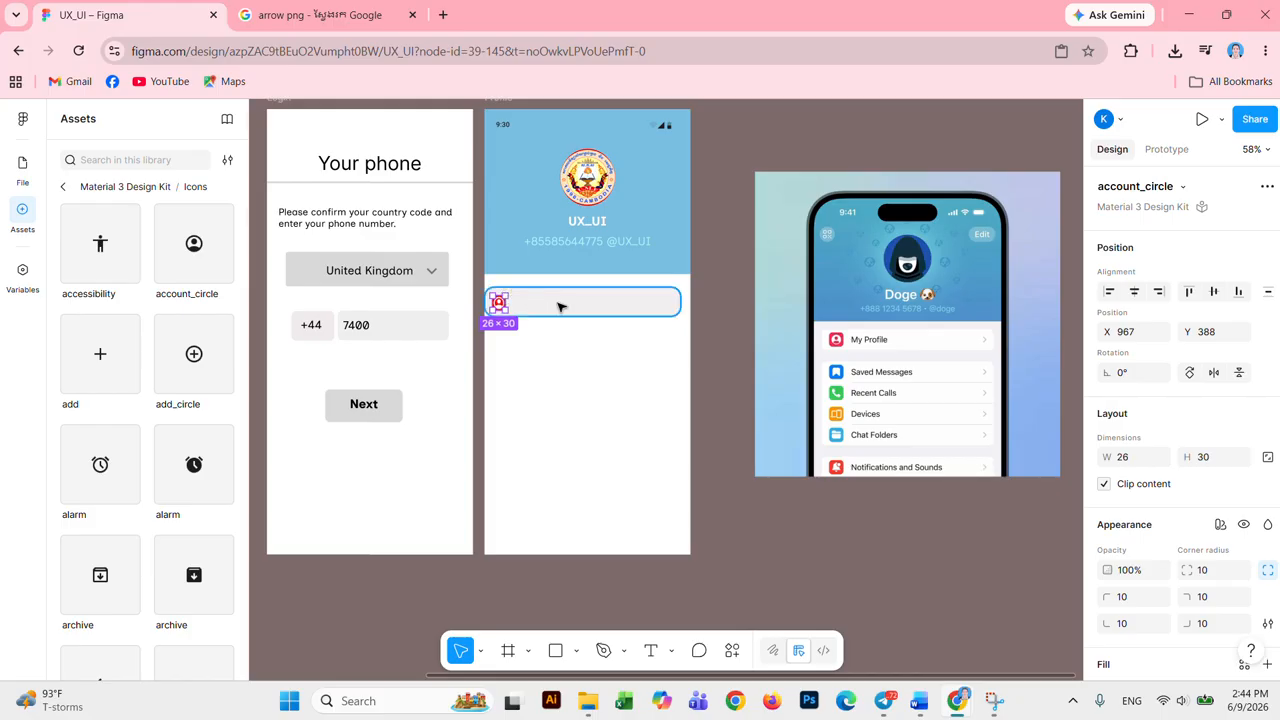
click(514, 357)
click(499, 306)
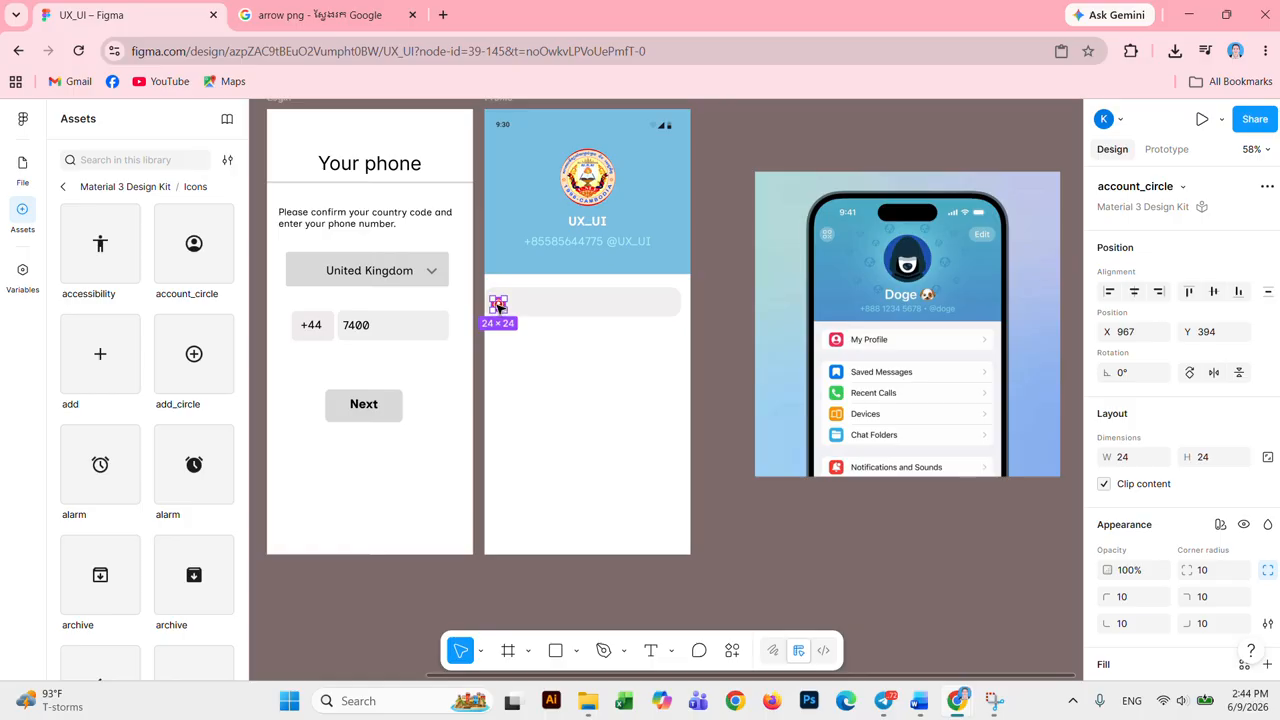
drag(499, 306, 501, 296)
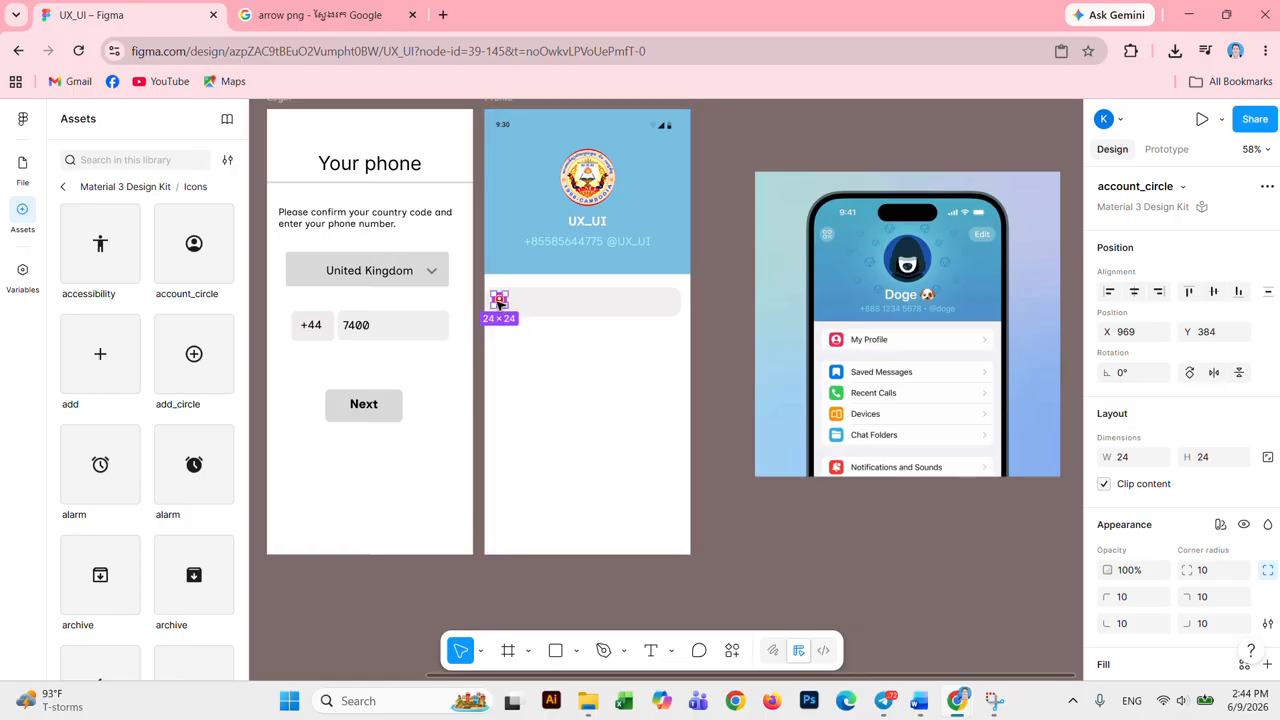
Step: Enlarge the red account_circle icon to 35×35 beside the grey row rectangle
scroll(566, 380, up, 4)
click(560, 357)
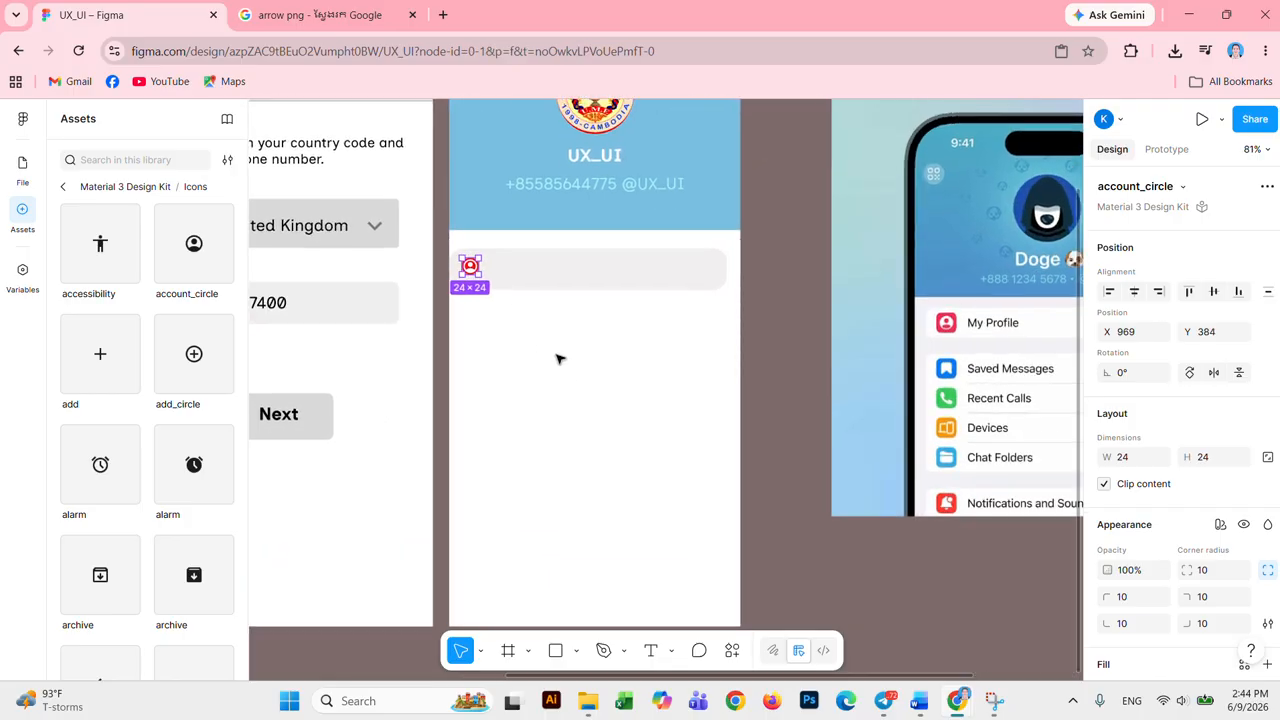
click(470, 267)
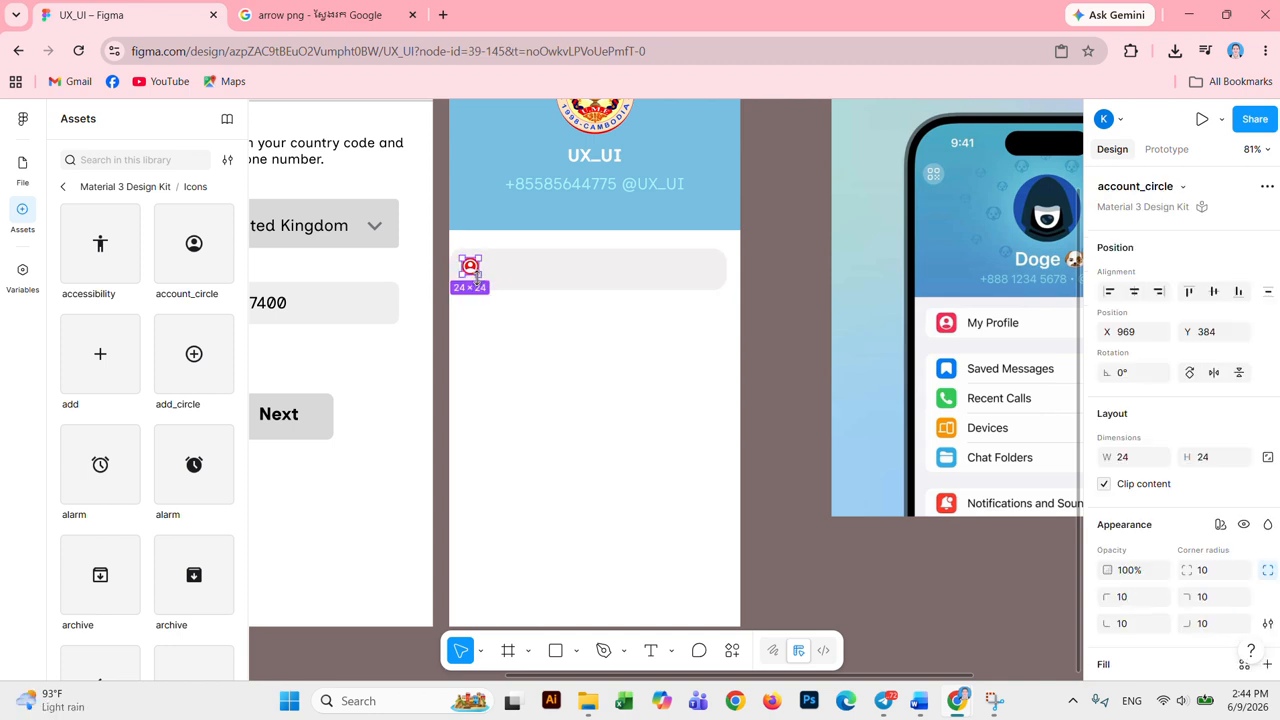
drag(479, 273, 485, 282)
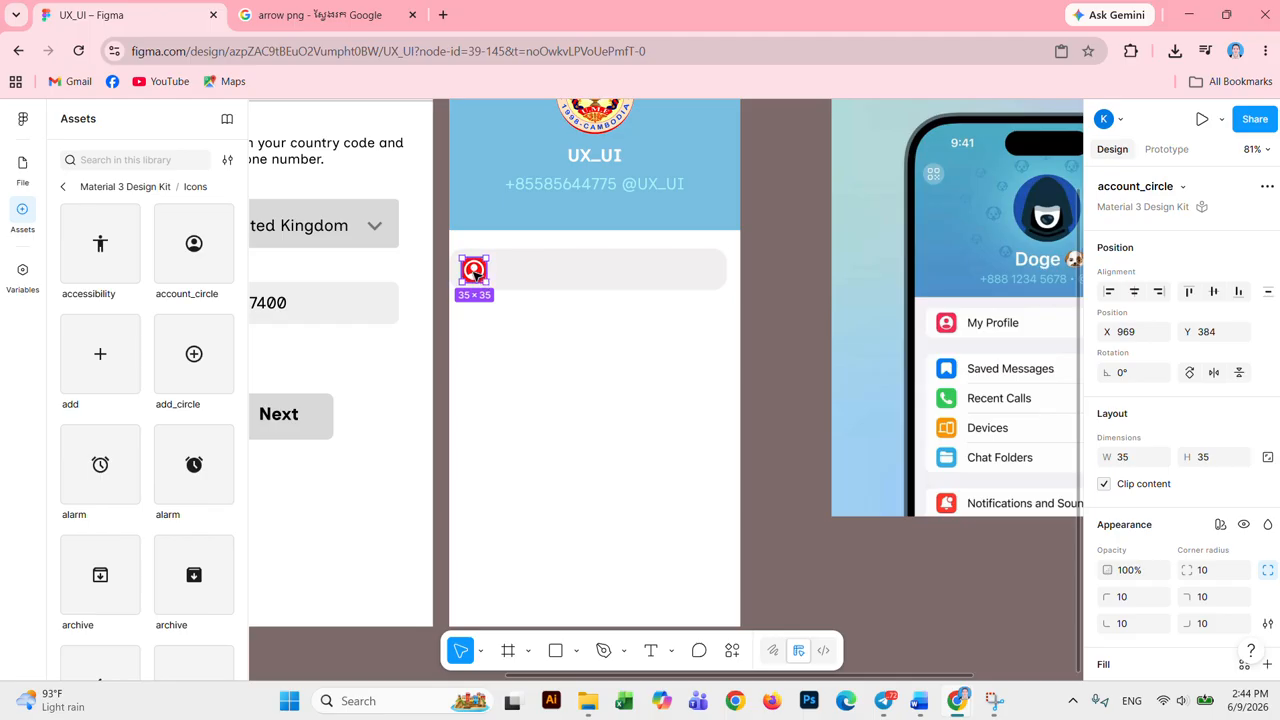
click(512, 283)
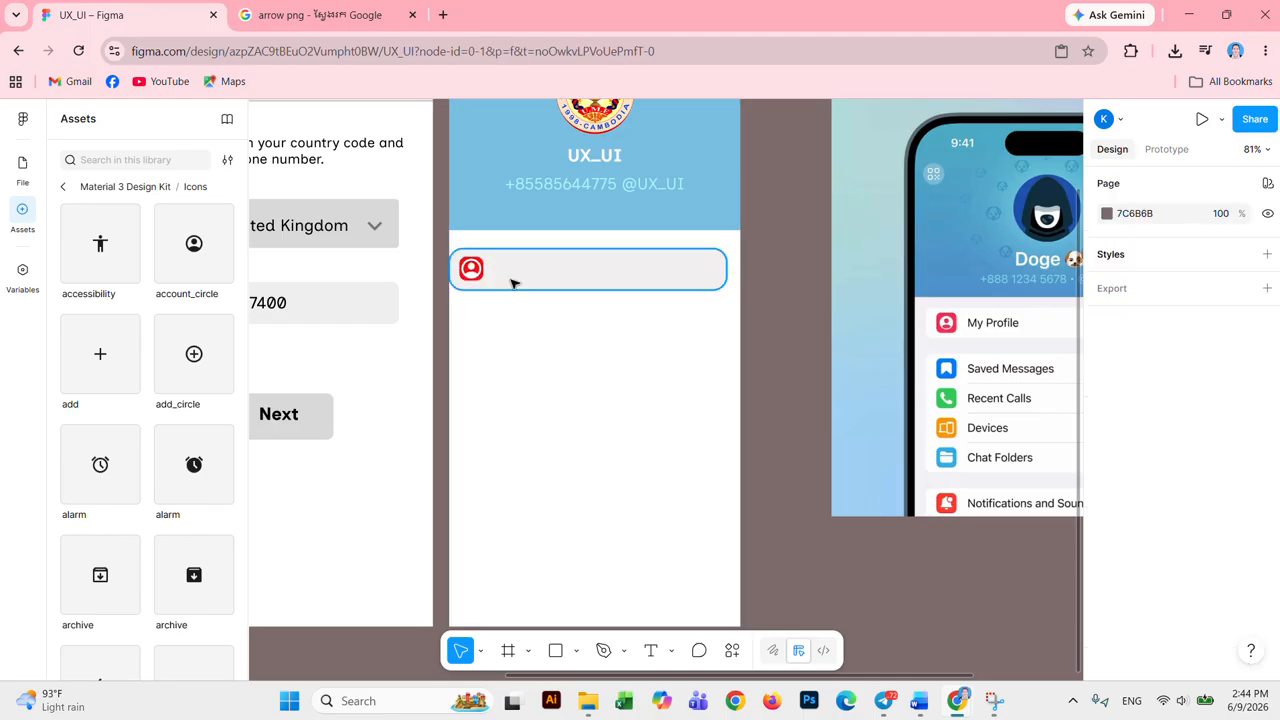
click(530, 272)
click(571, 414)
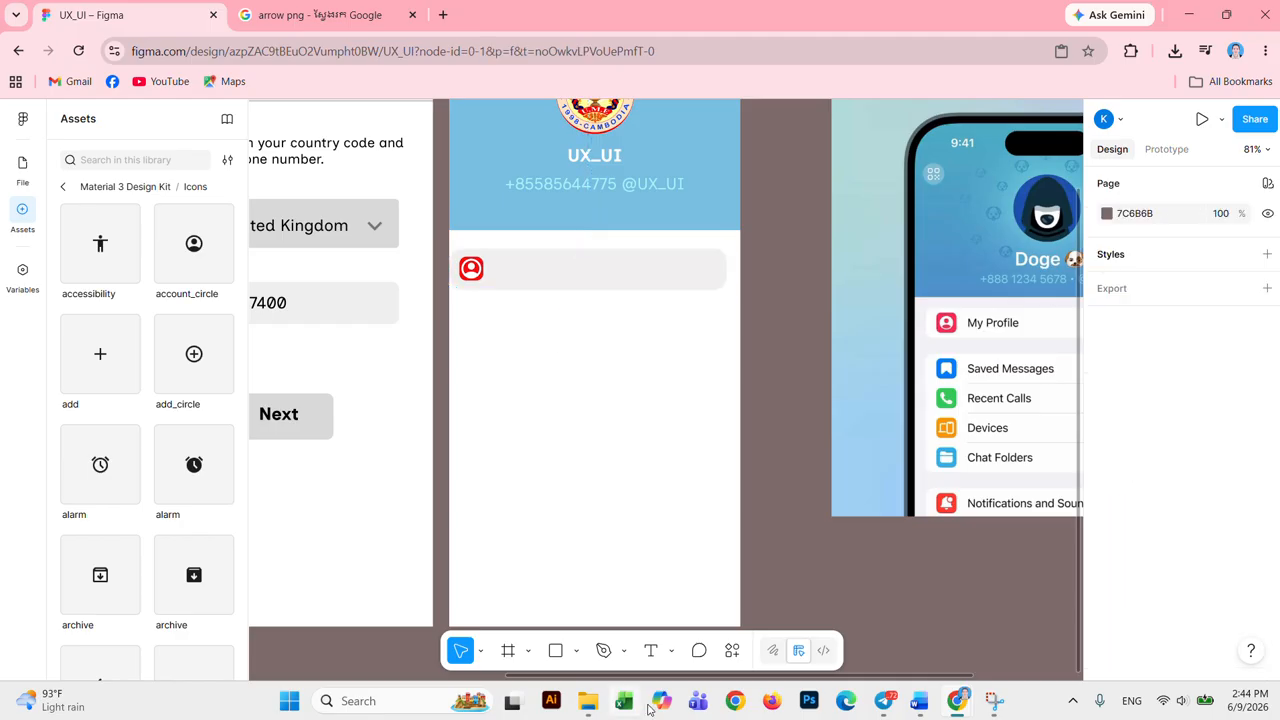
click(650, 651)
Step: Add a 'My profile' text label in the first row and fix its spelling
click(521, 276)
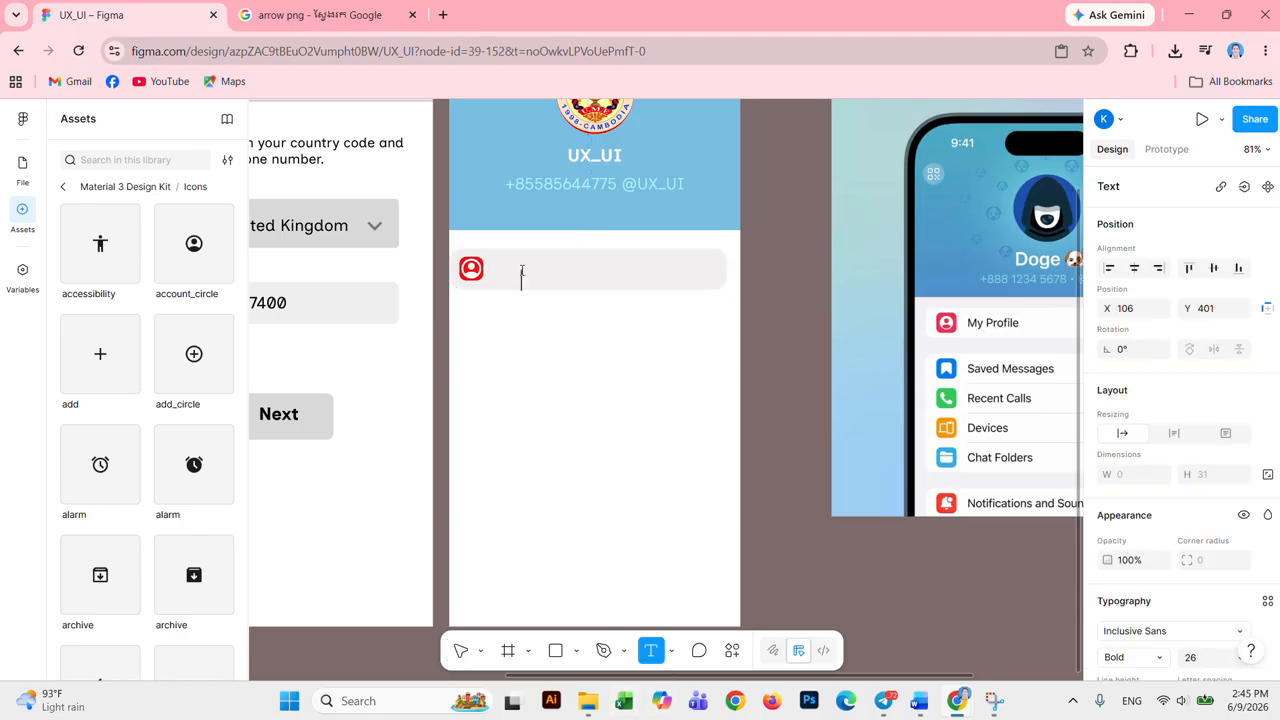
text(M)
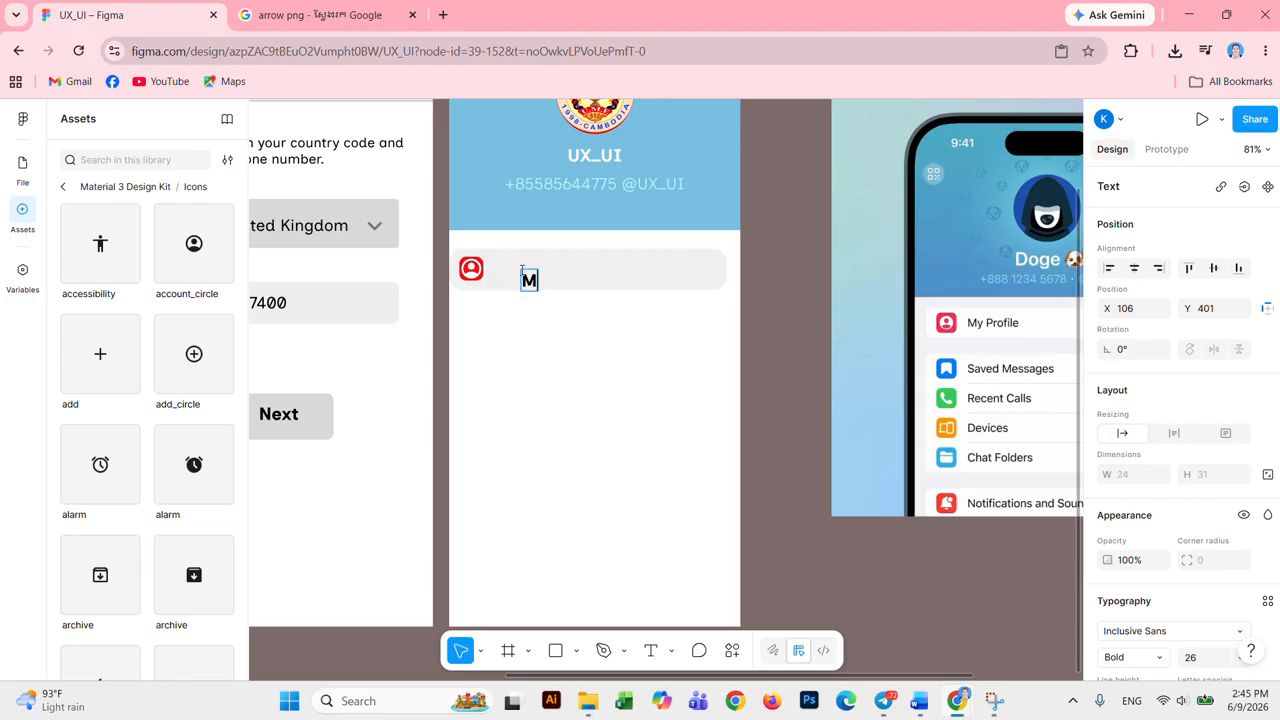
text(y pro)
text(file)
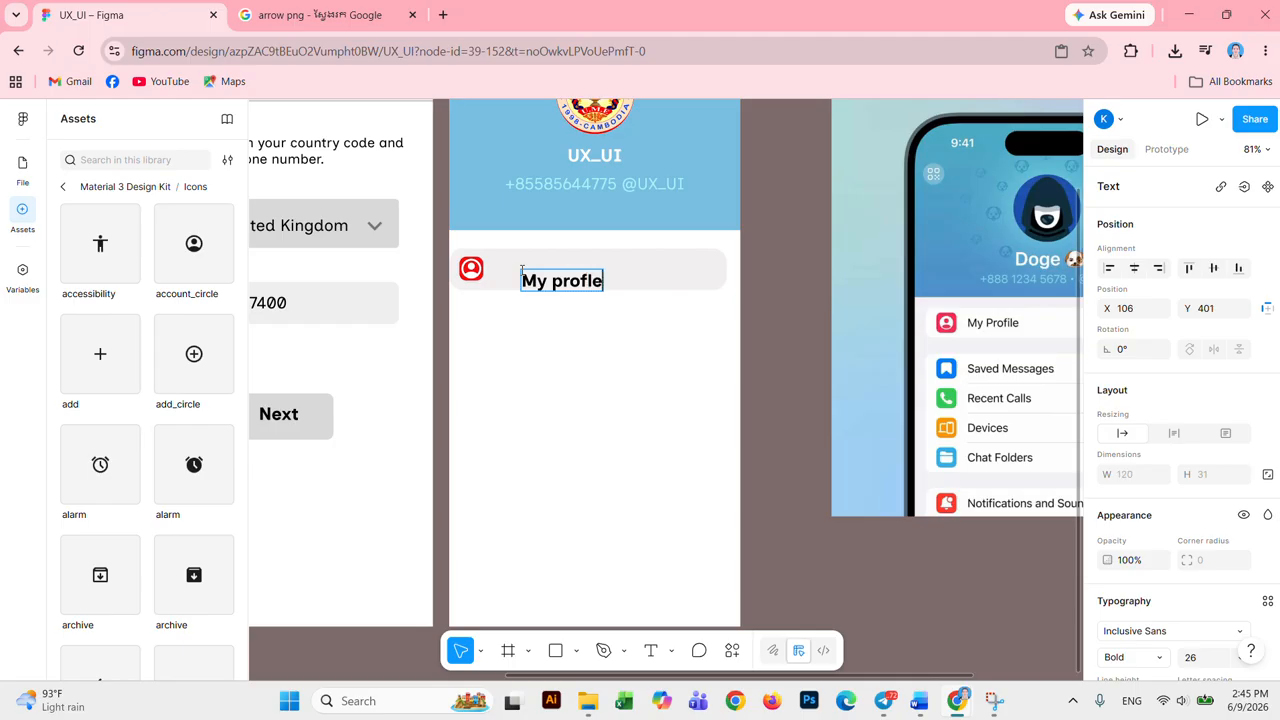
key(Escape)
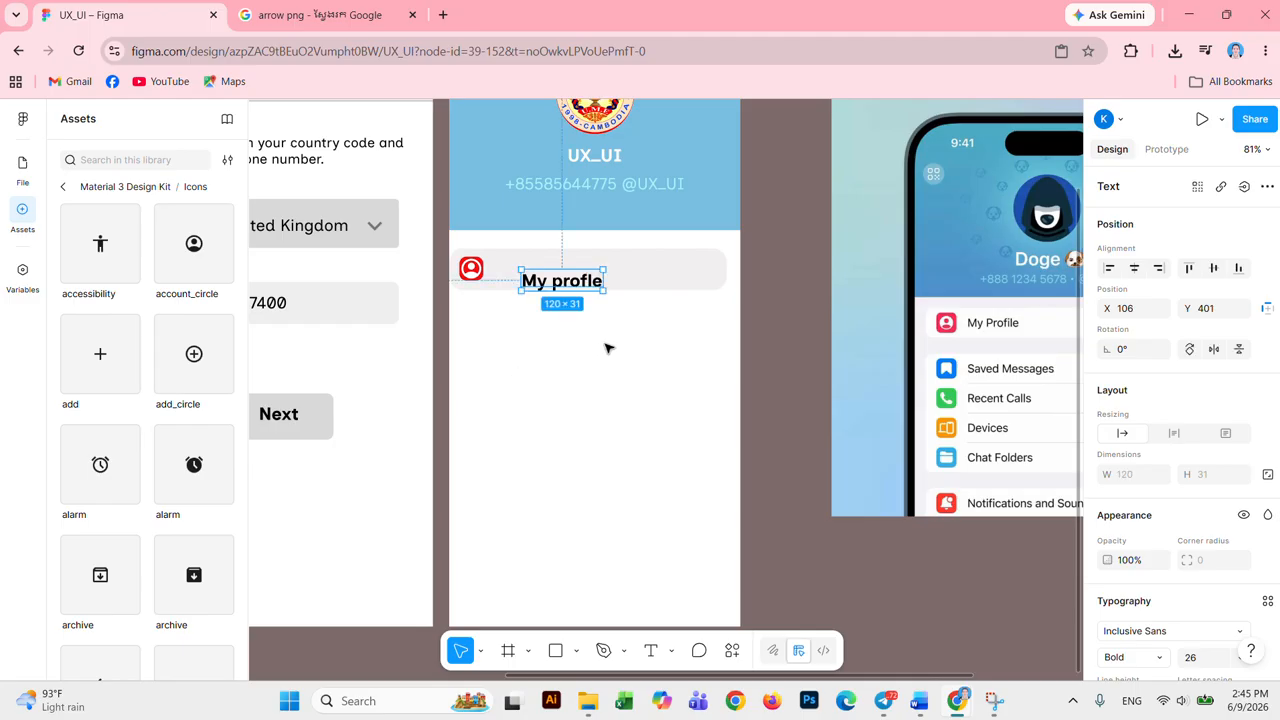
double_click(597, 285)
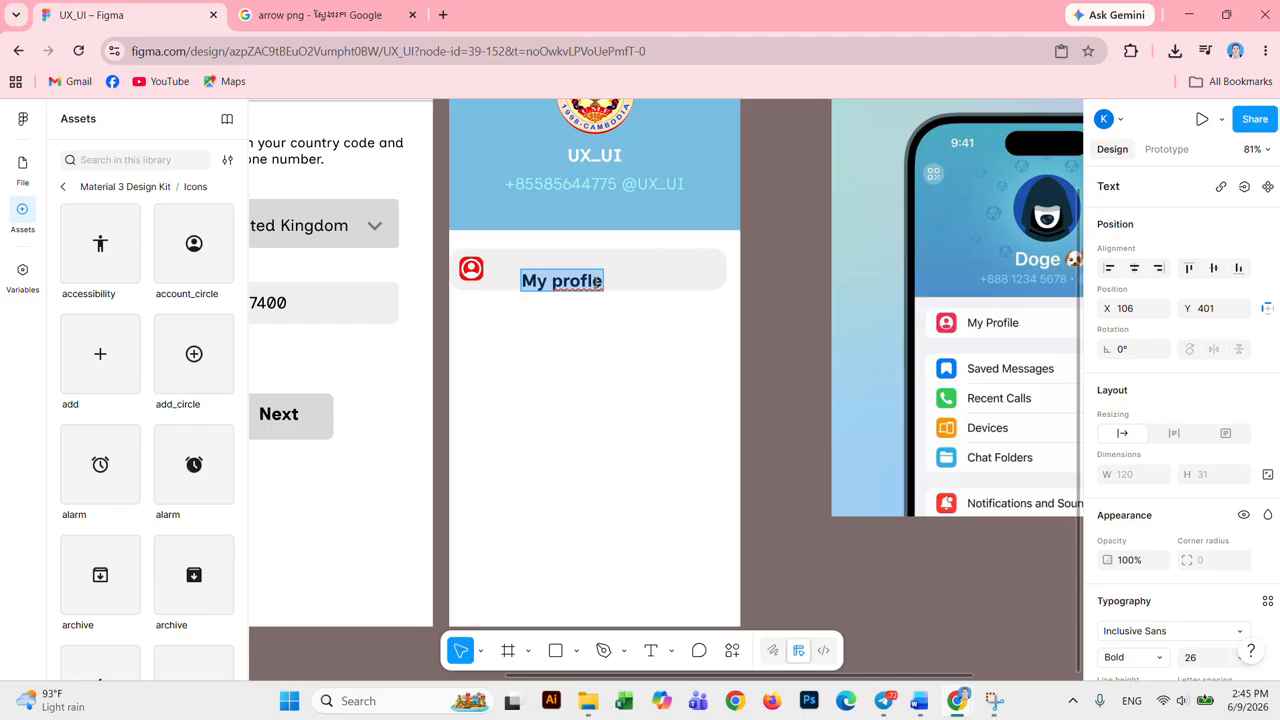
click(596, 283)
key(BackSpace)
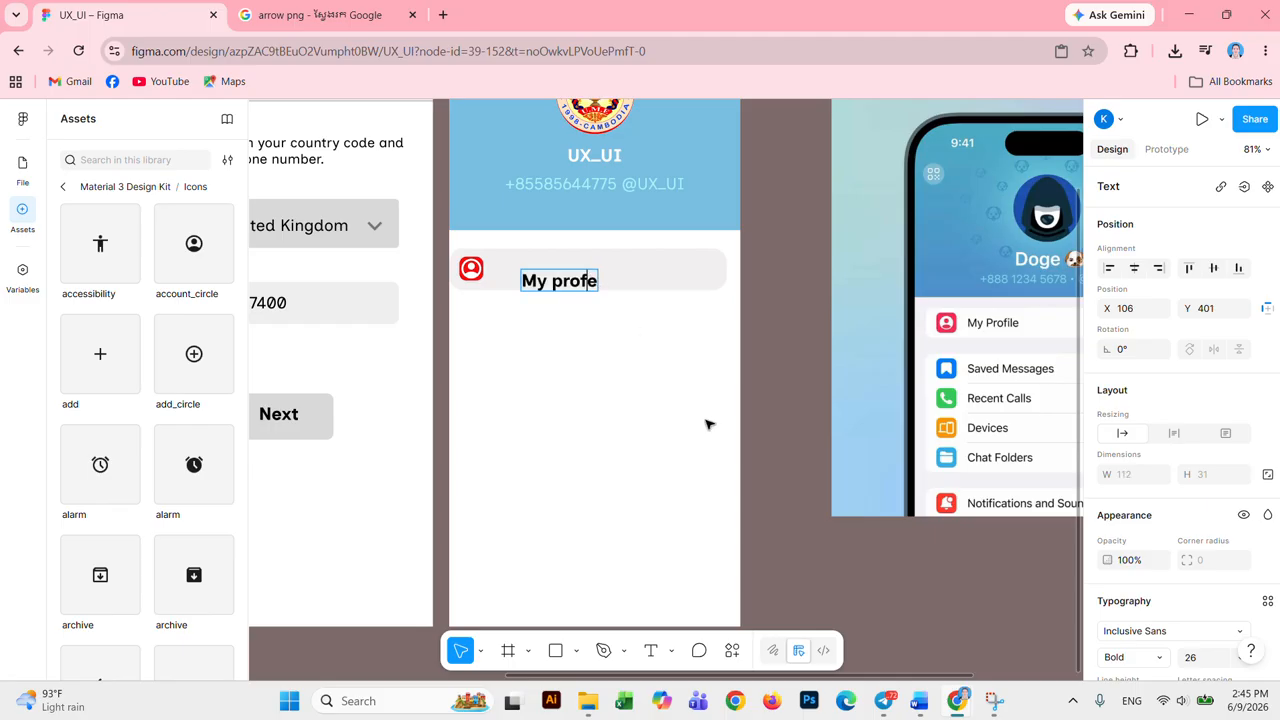
text(il)
key(Escape)
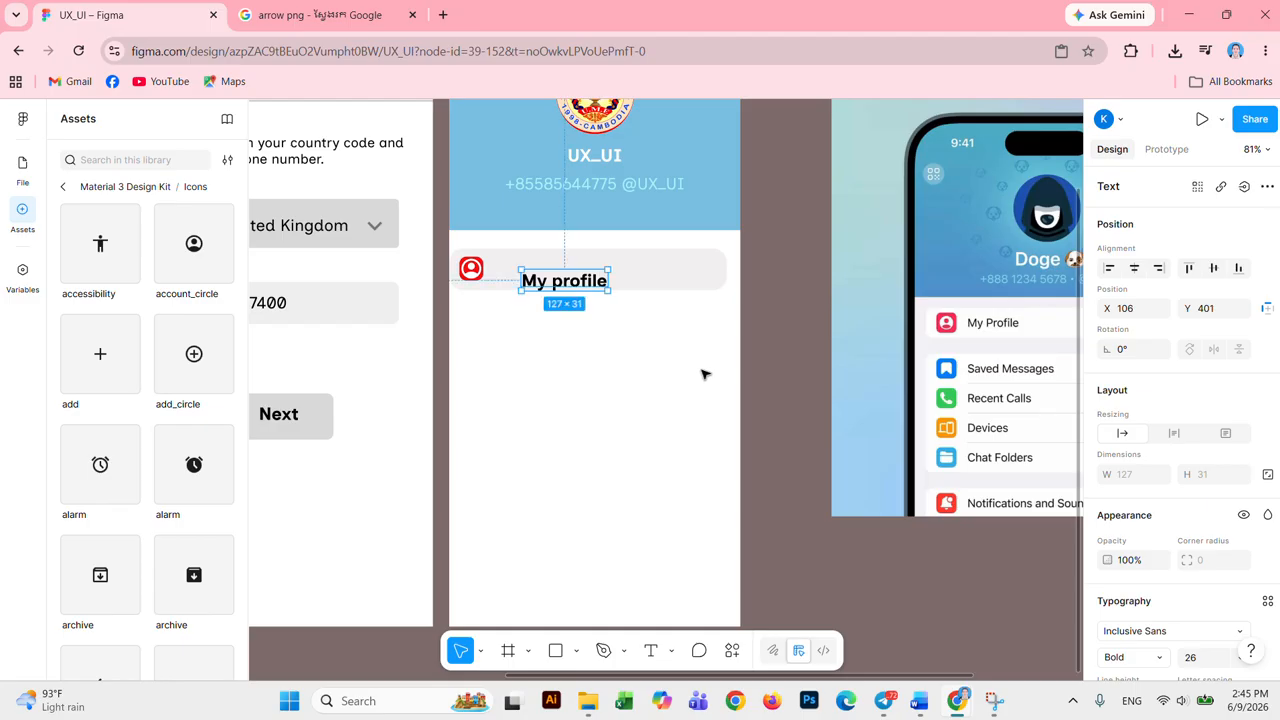
Step: Move the My profile label next to the red icon and set it to Regular weight
drag(601, 283, 577, 272)
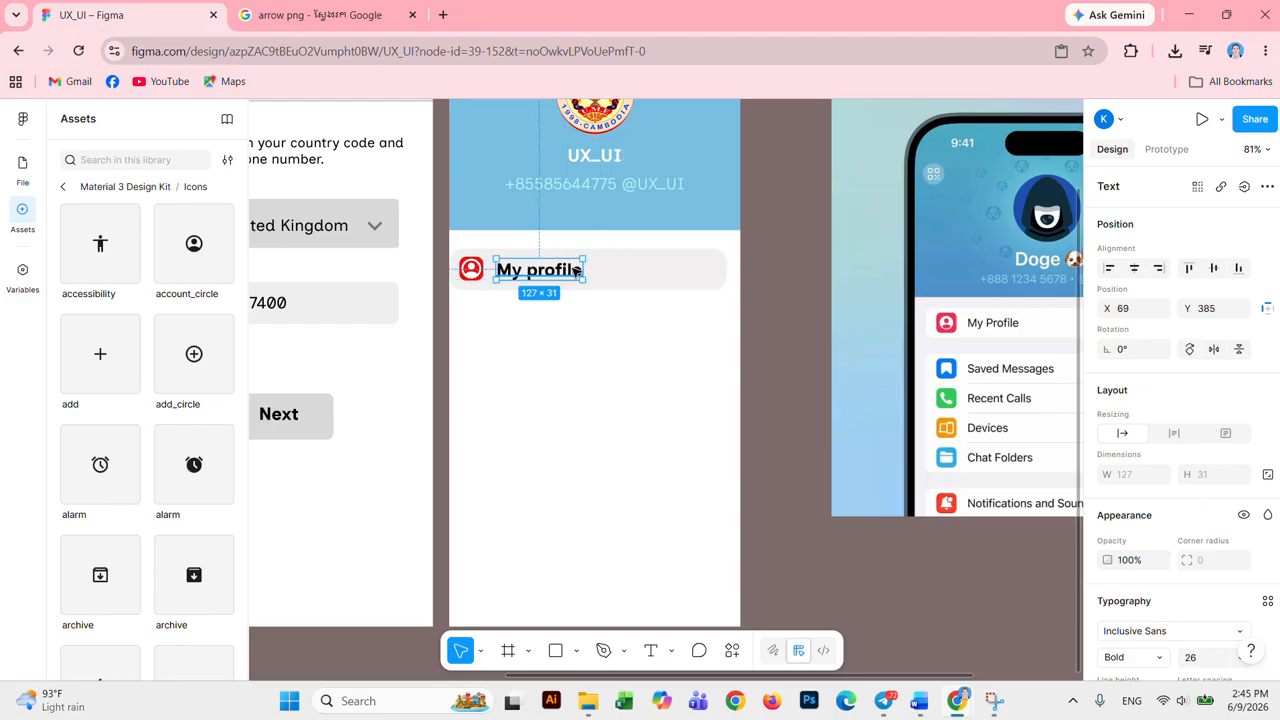
double_click(576, 270)
scroll(1162, 549, down, 3)
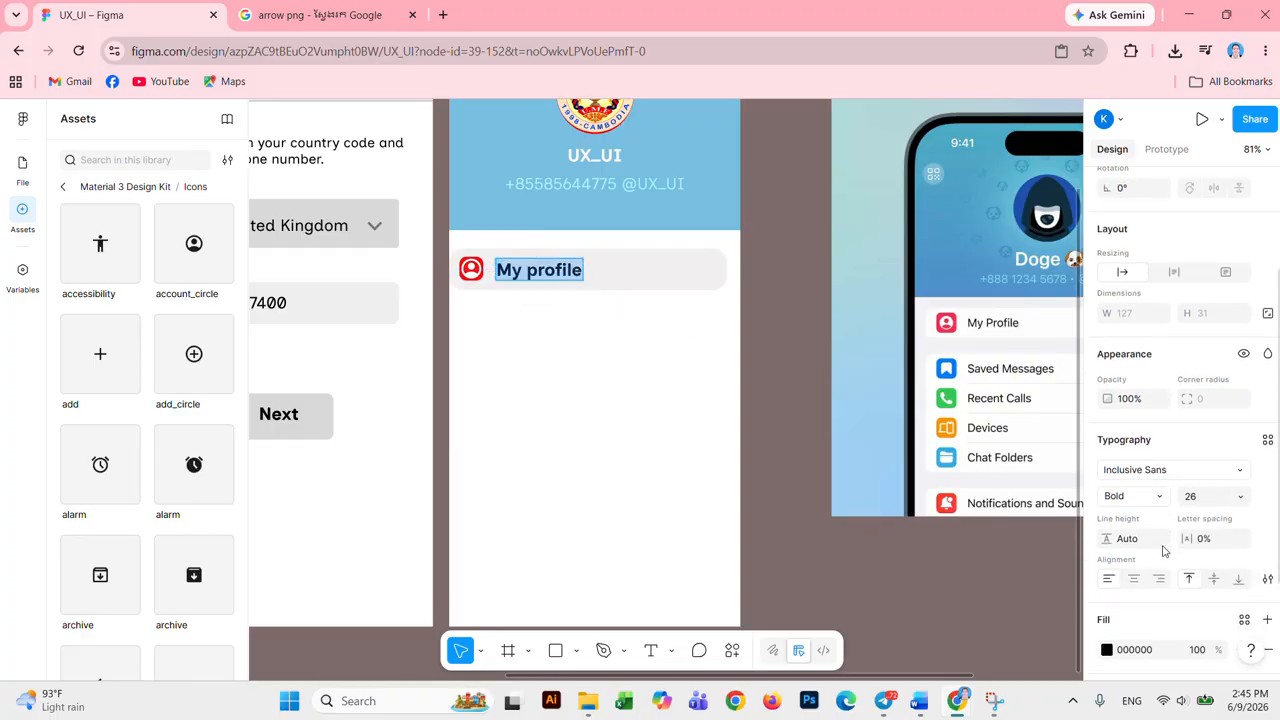
click(1155, 489)
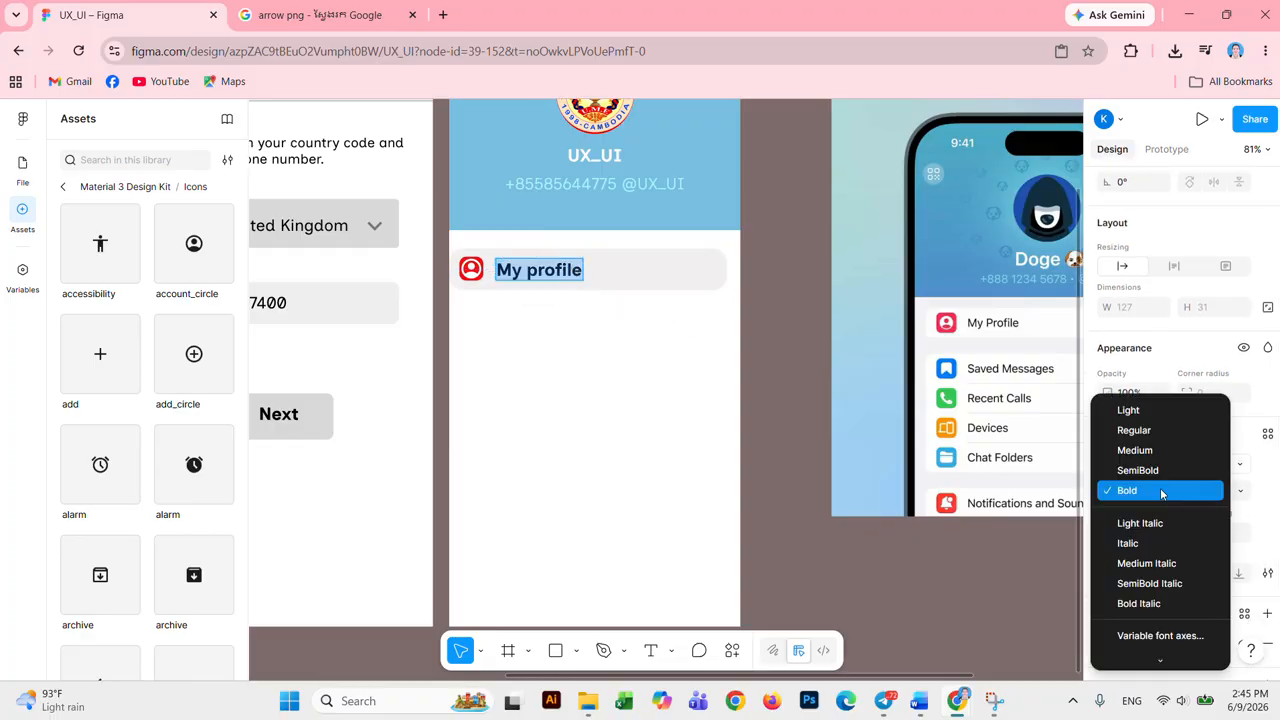
click(1143, 433)
key(Escape)
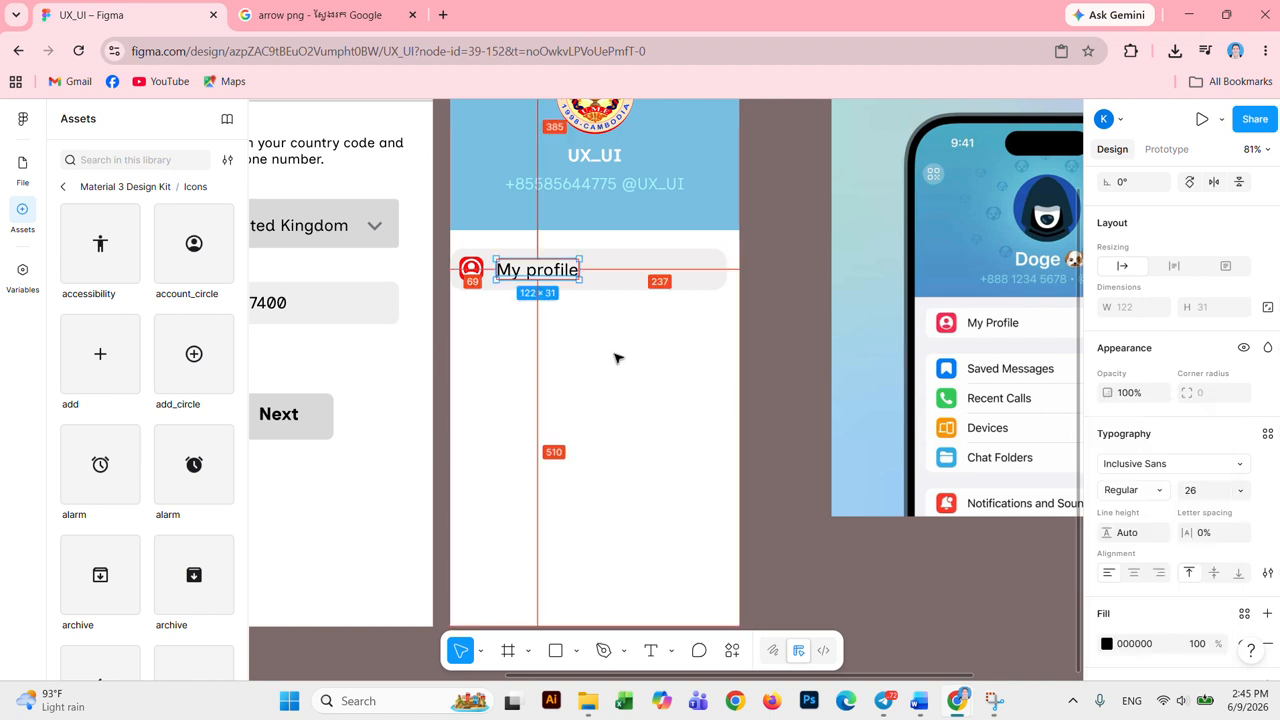
scroll(617, 362, down, 2)
scroll(626, 358, down, 2)
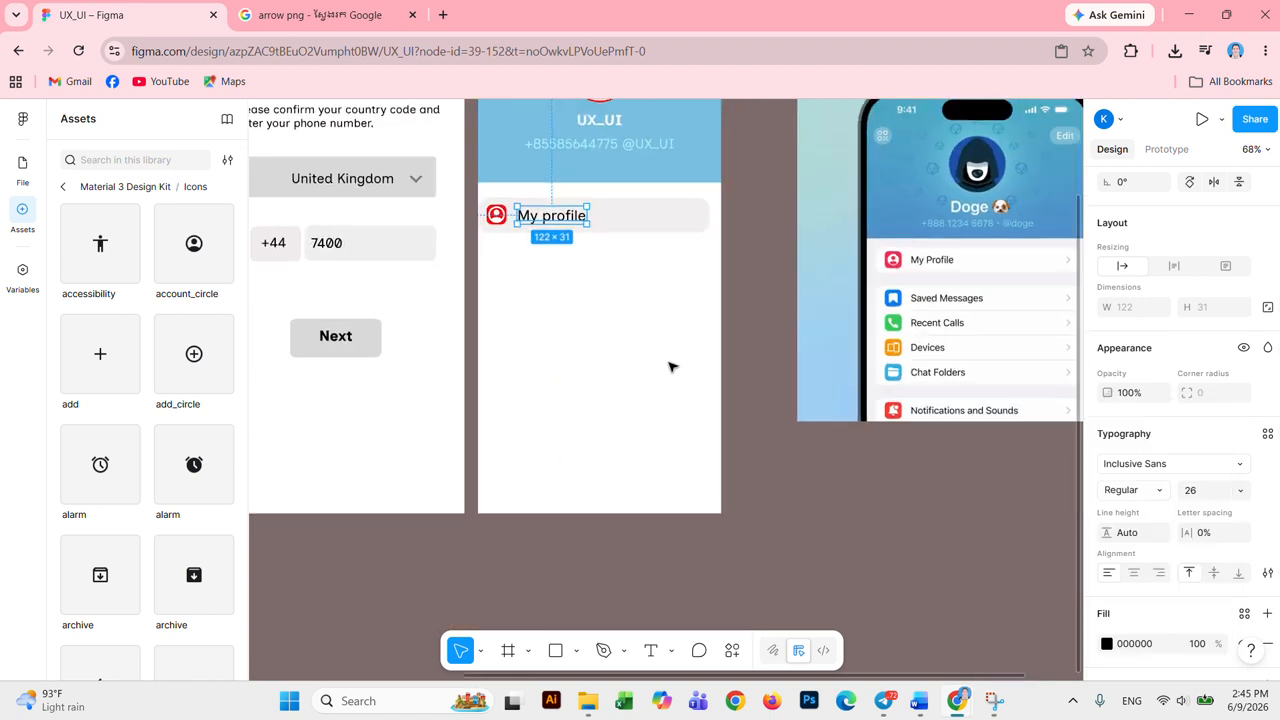
click(623, 278)
scroll(650, 290, up, 1)
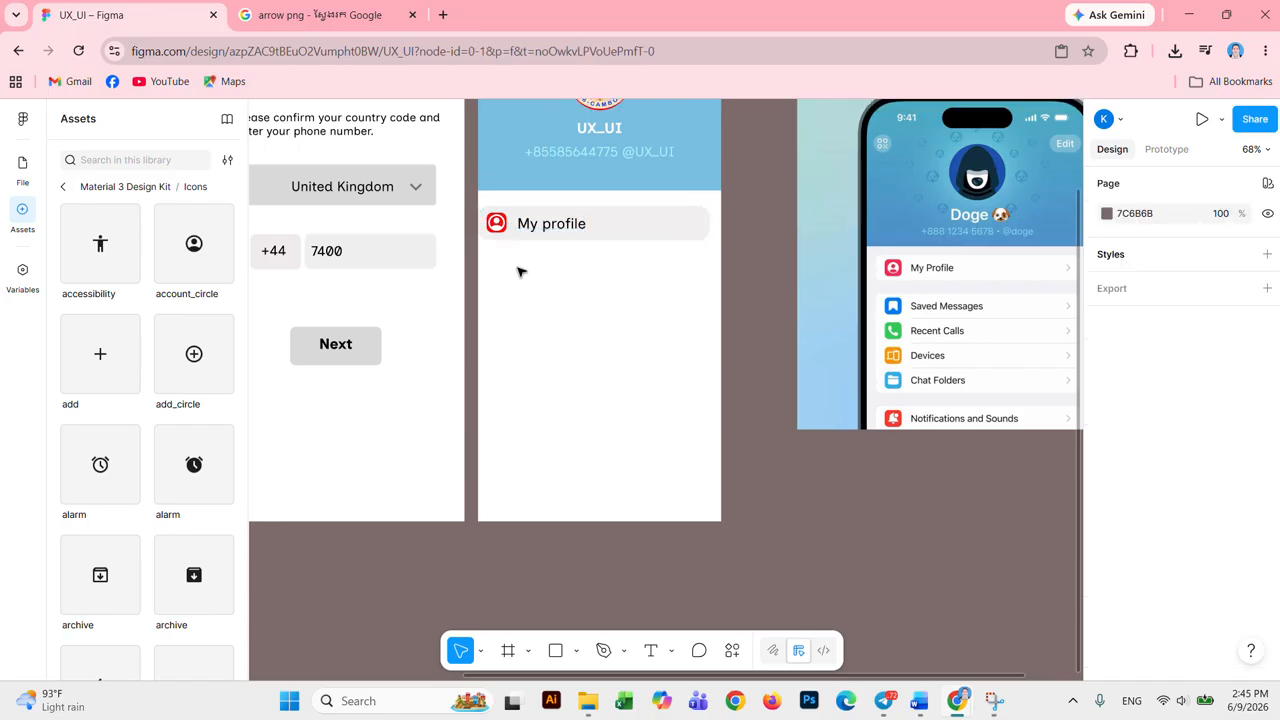
Step: Paste a copy of the dropdown's chevron at the My profile row's right end, pointing right
click(422, 192)
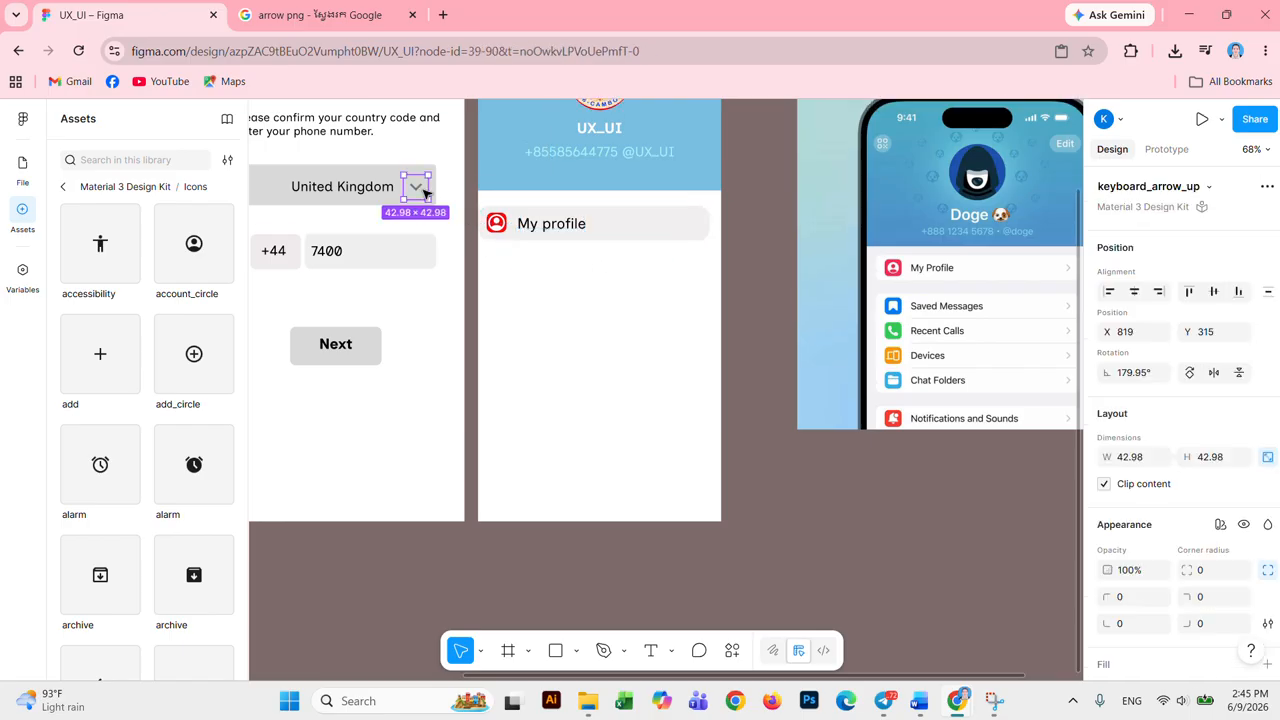
click(648, 232)
key(ctrl+v)
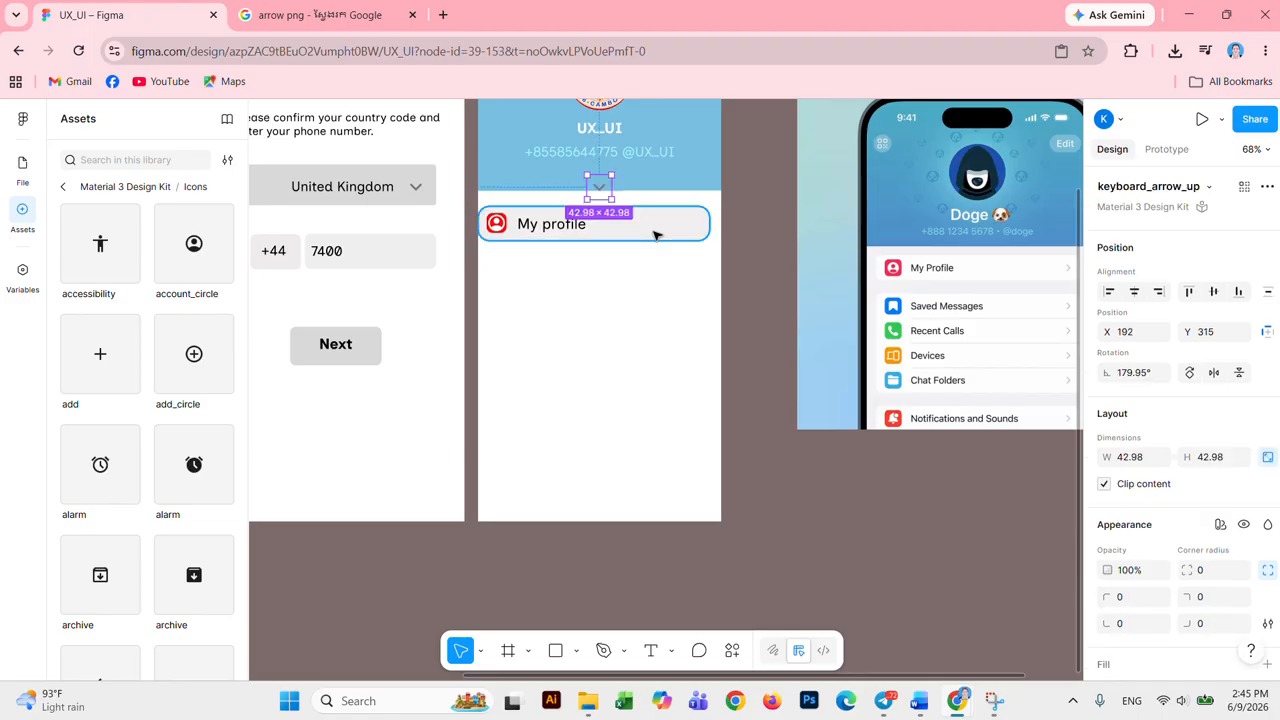
drag(597, 224, 689, 220)
click(689, 320)
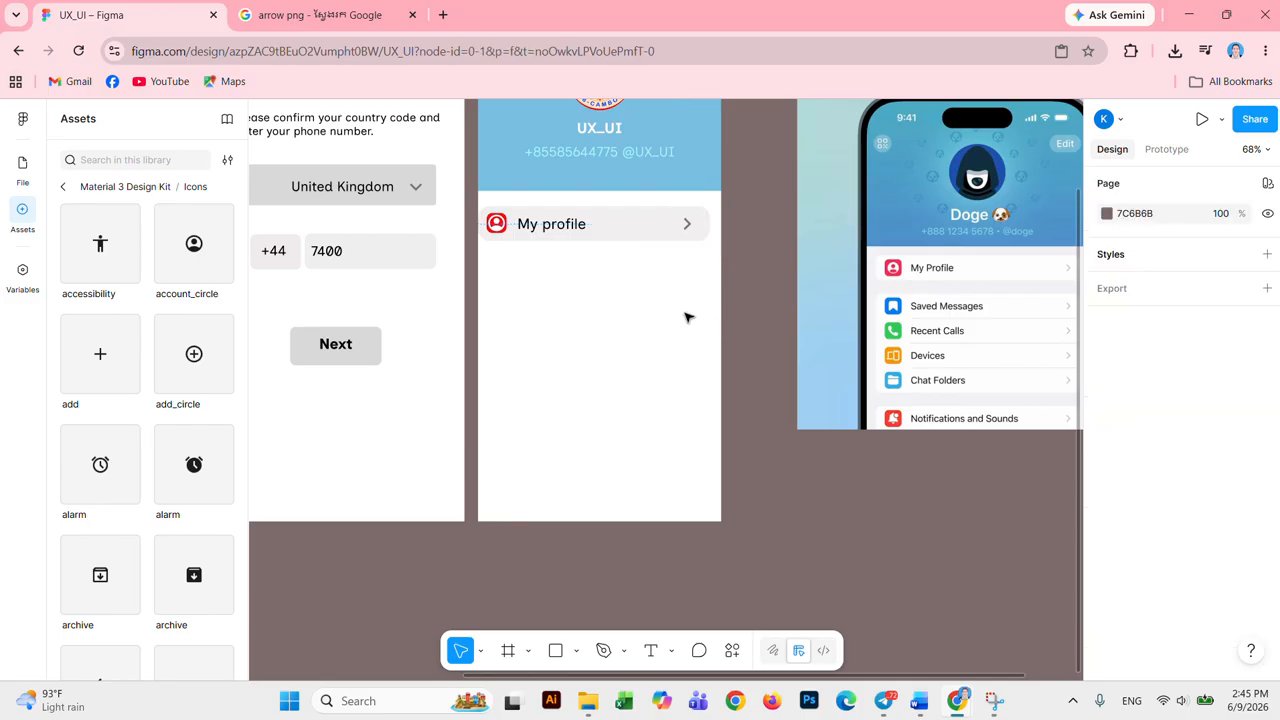
click(697, 225)
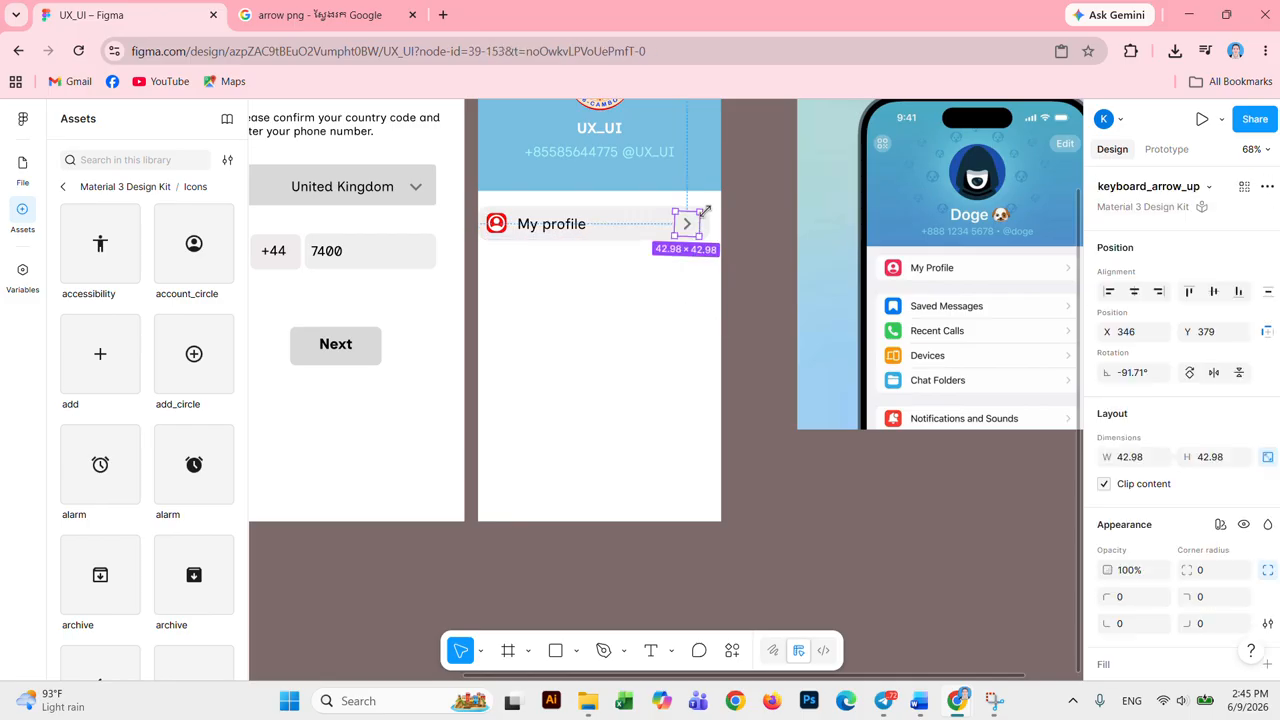
drag(703, 201, 705, 205)
click(676, 317)
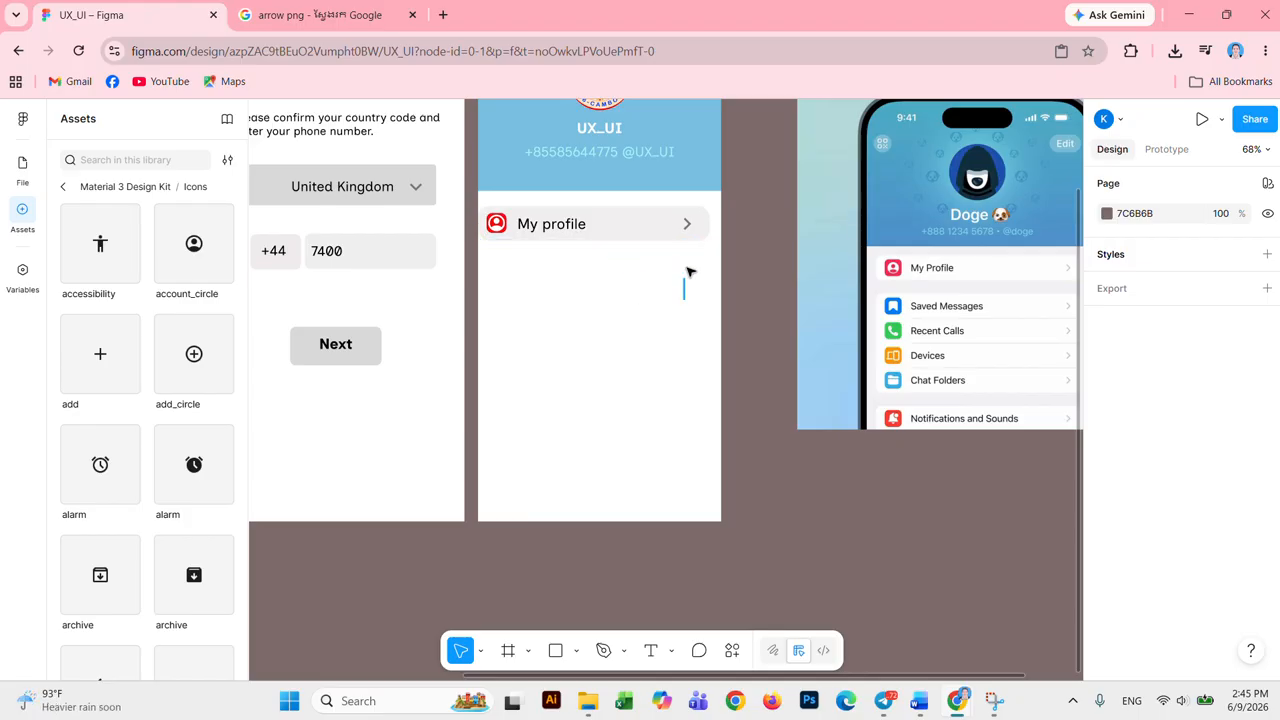
Step: Marquee-select the icon, label, chevron and bar, and group them into one row
drag(690, 298, 533, 224)
right_click(617, 230)
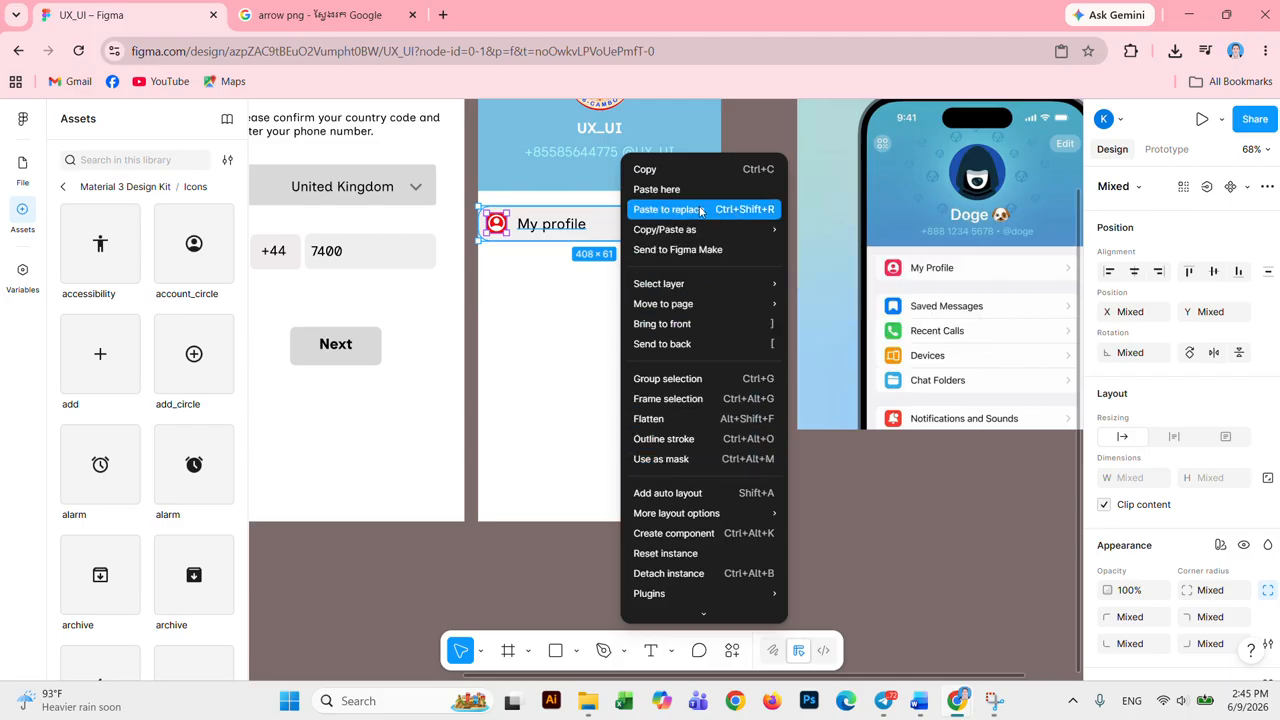
mouse_move(710, 302)
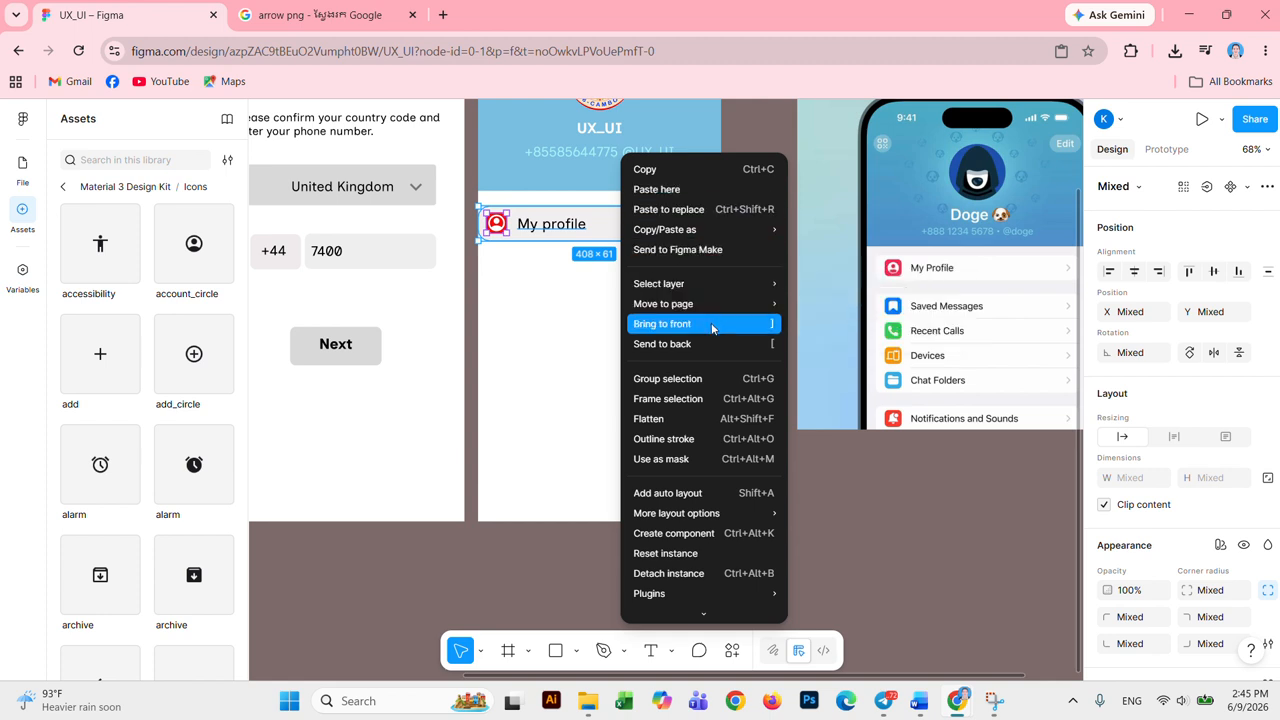
click(667, 378)
click(588, 289)
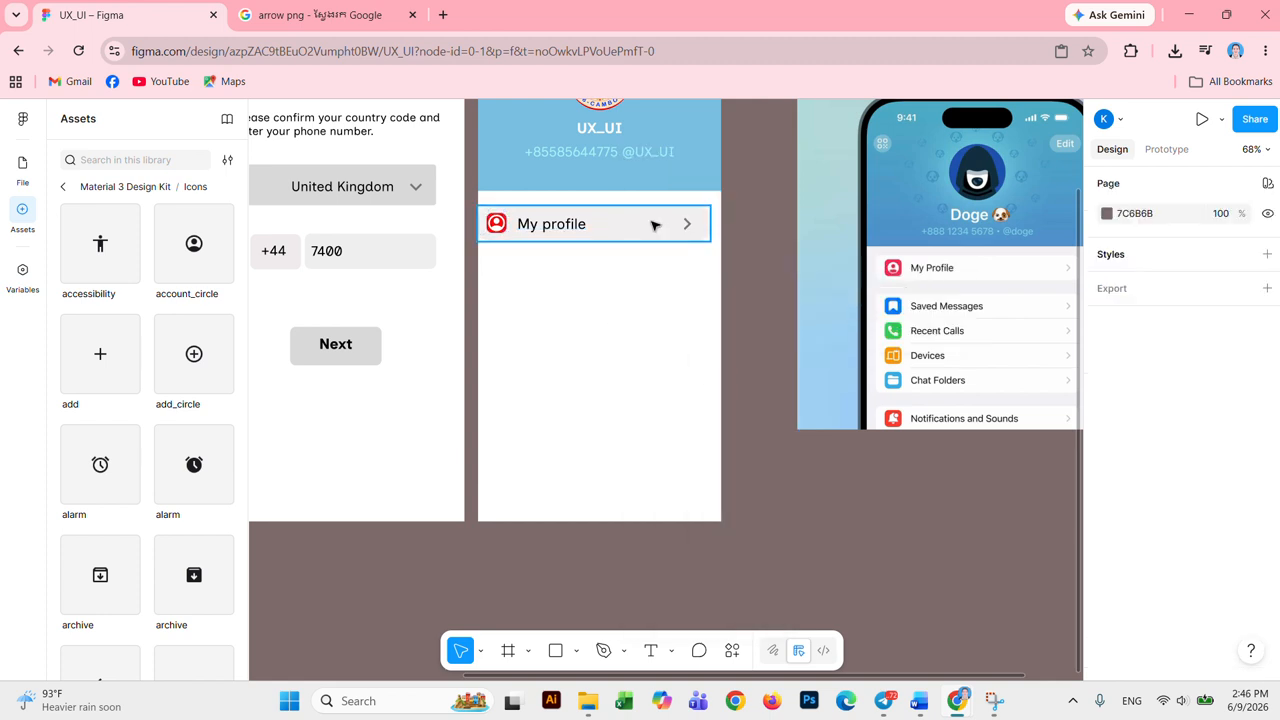
click(651, 222)
Step: Duplicate the My profile row below and centre both rows horizontally in the frame
drag(654, 223, 665, 274)
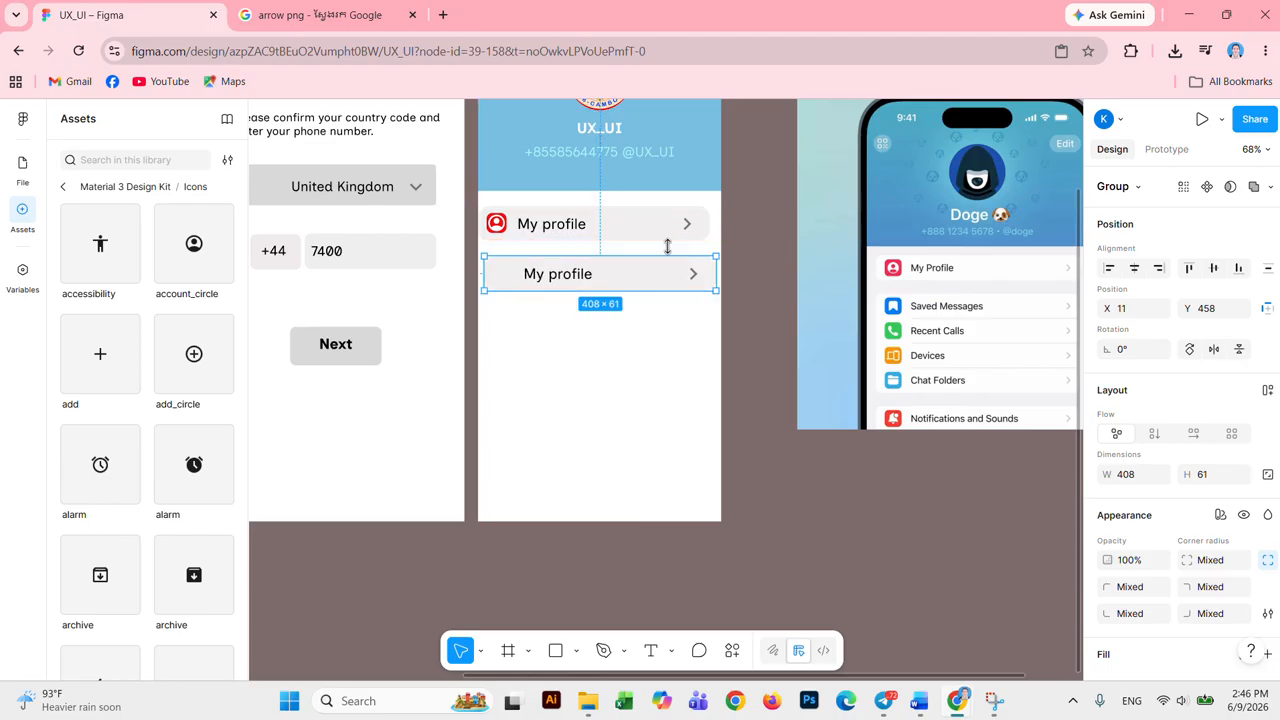
click(677, 222)
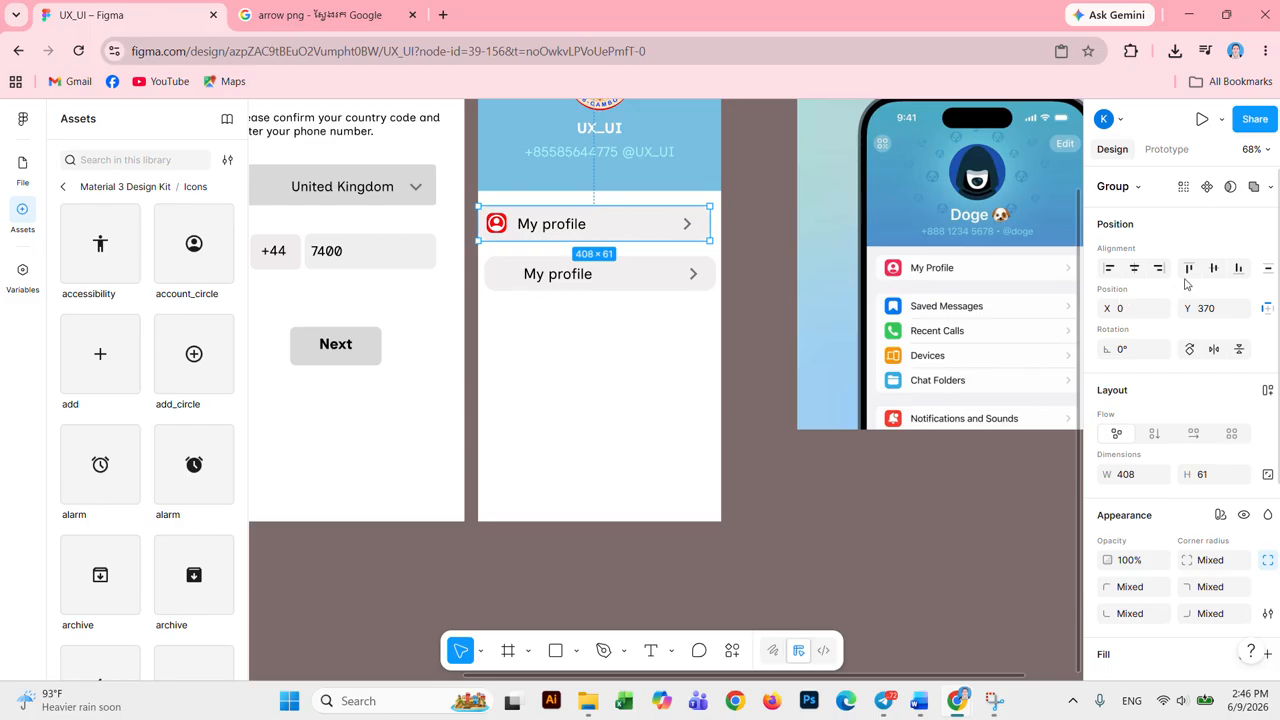
click(1134, 268)
click(590, 276)
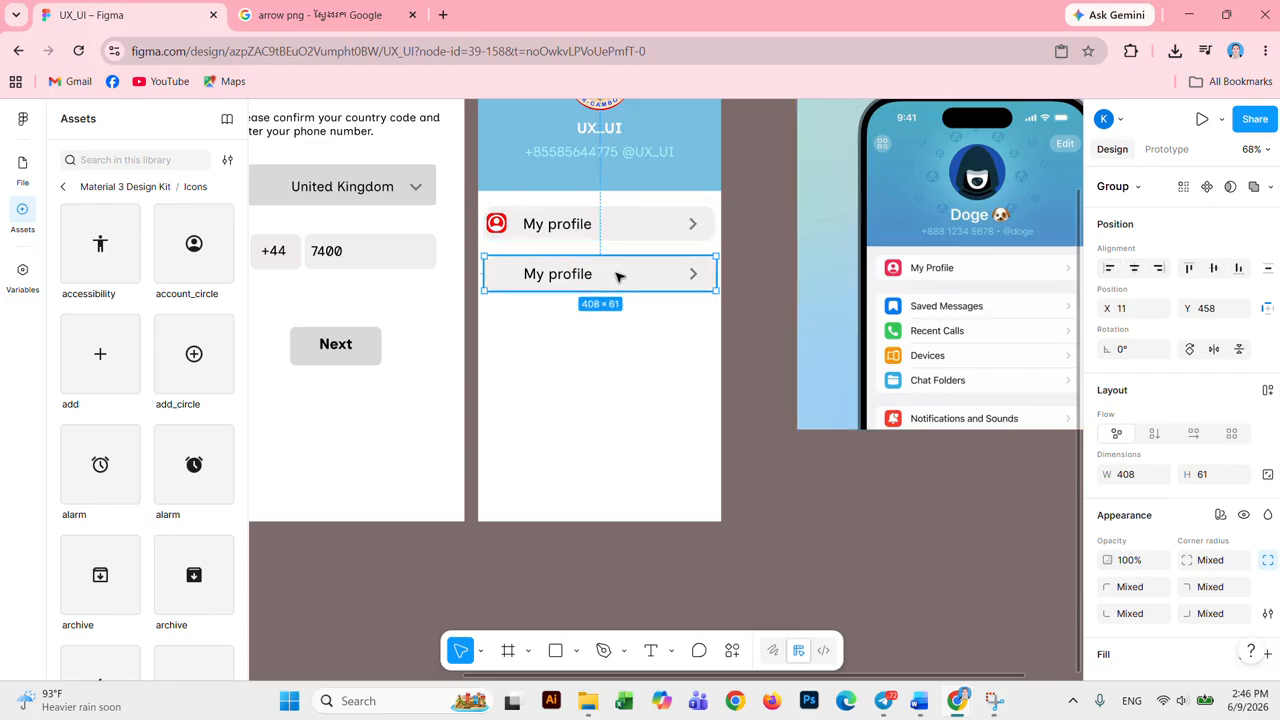
click(1135, 268)
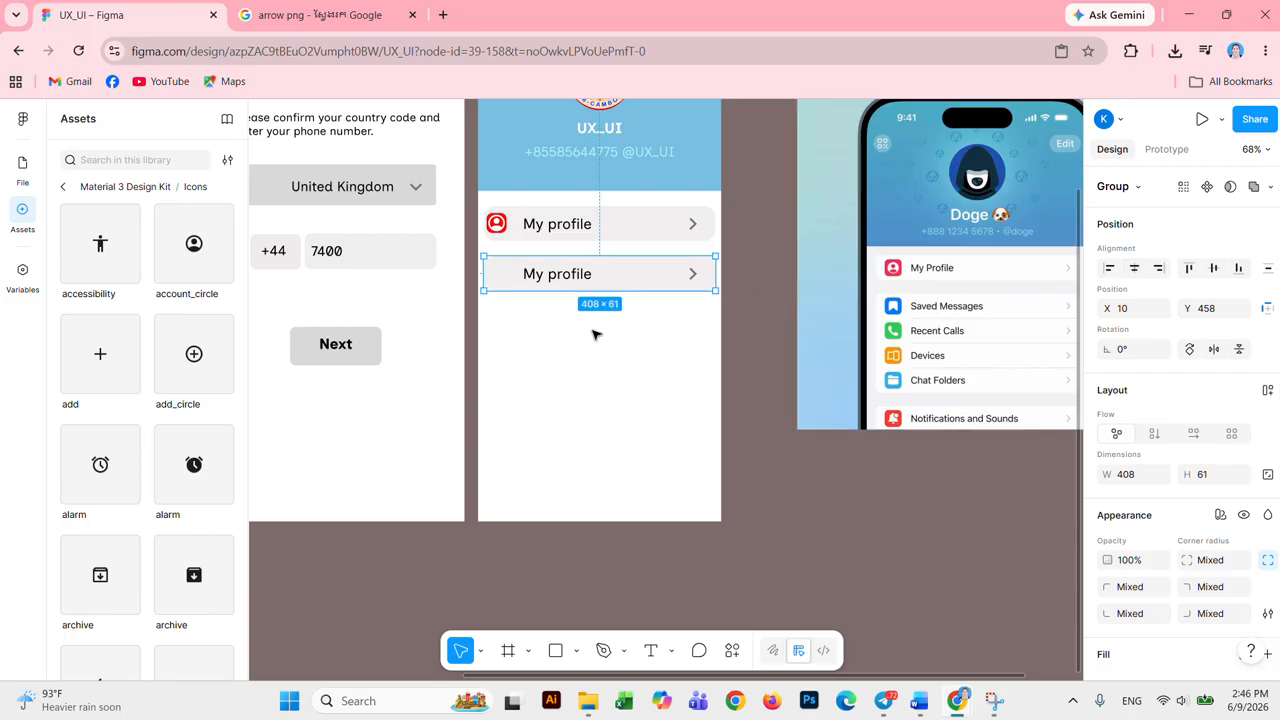
drag(649, 284, 640, 426)
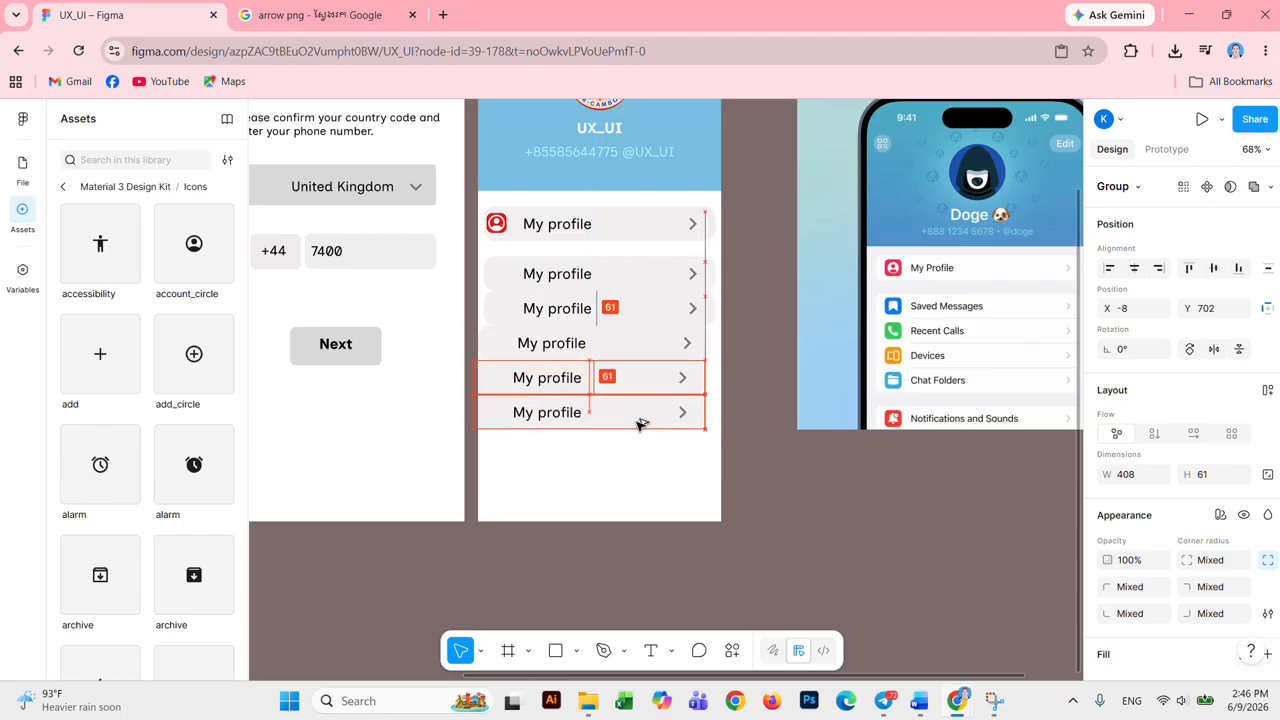
Step: Add further row copies down the frame and drag rows to adjust their spacing
drag(641, 424, 640, 466)
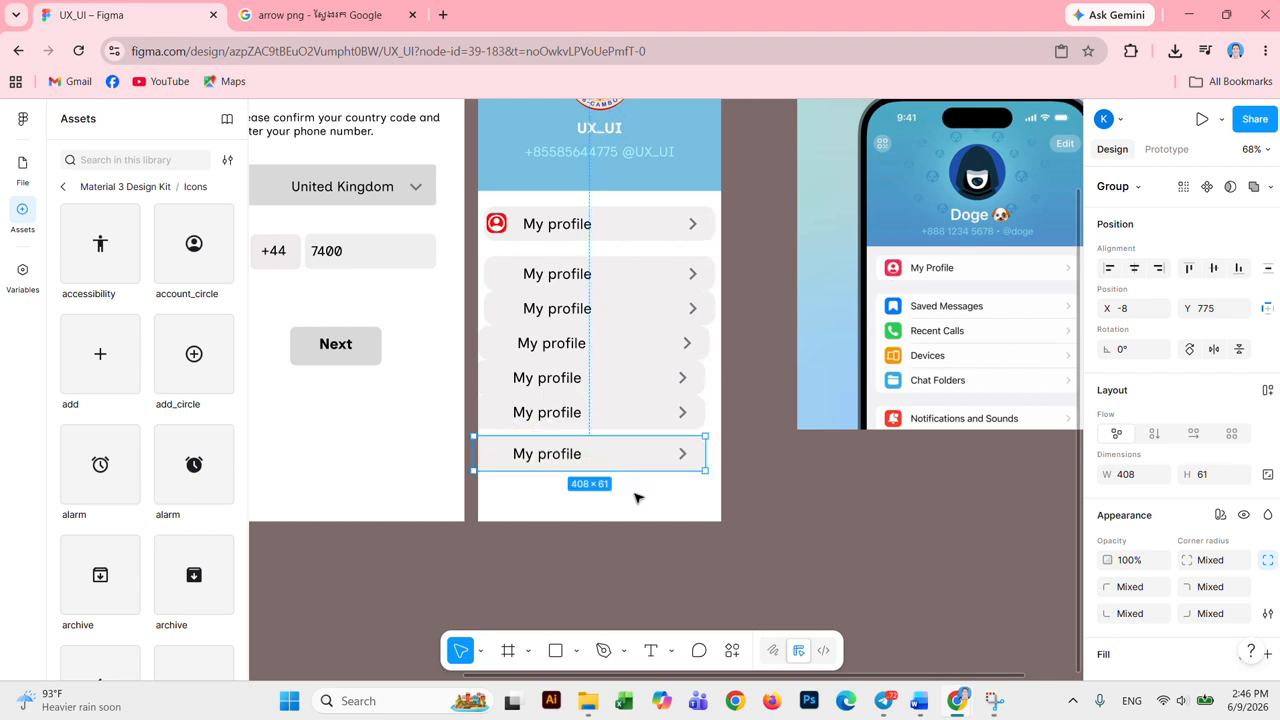
drag(643, 460, 646, 504)
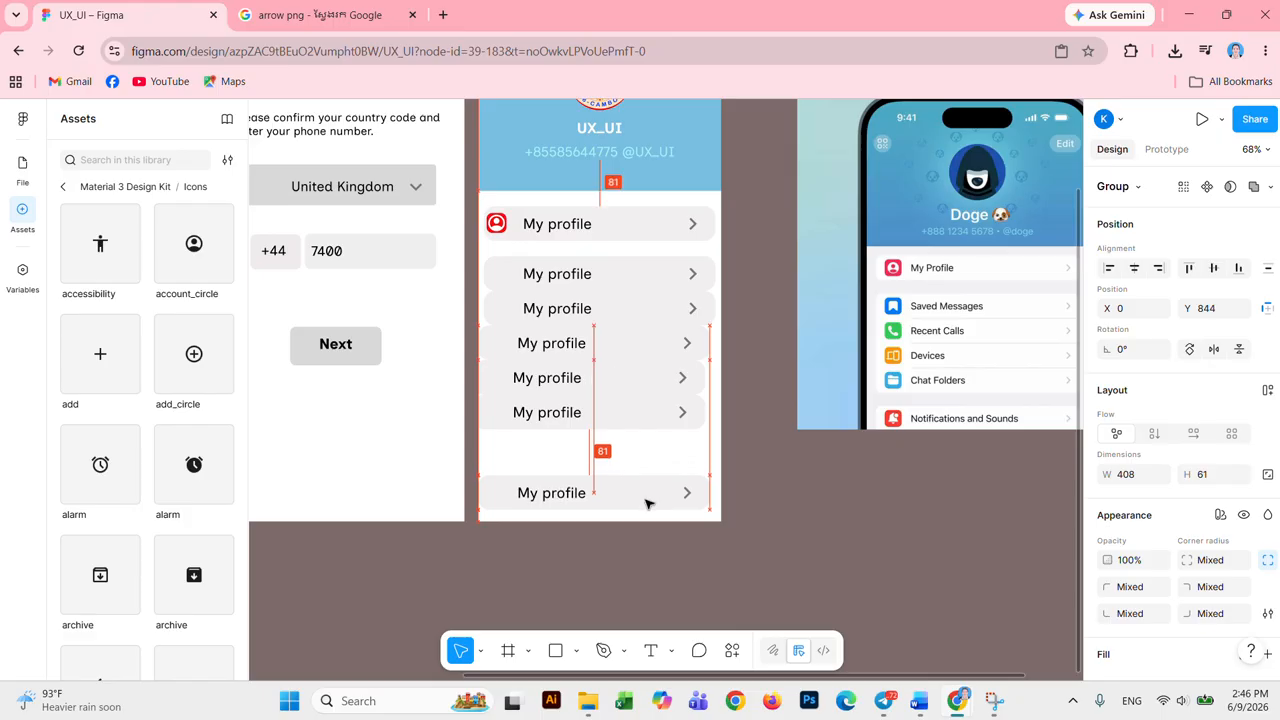
drag(663, 417, 662, 456)
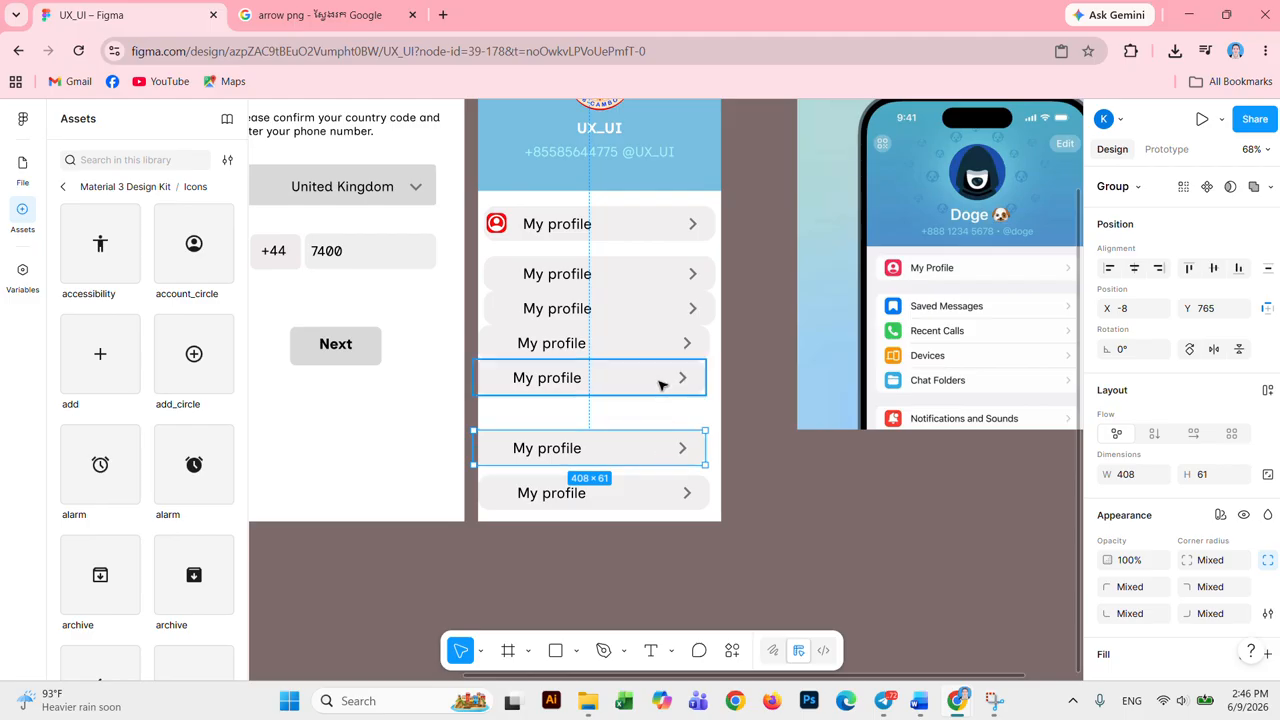
drag(662, 383, 662, 406)
drag(662, 358, 672, 324)
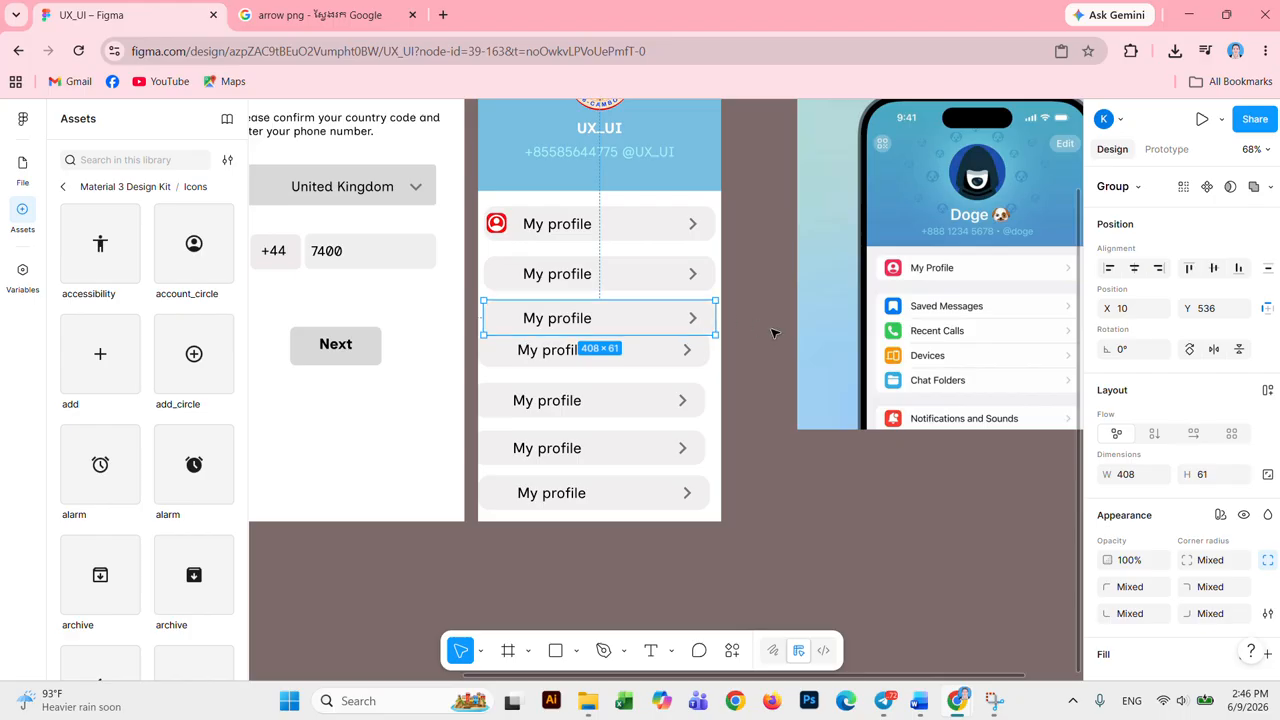
scroll(678, 322, up, 1)
scroll(678, 322, up, 2)
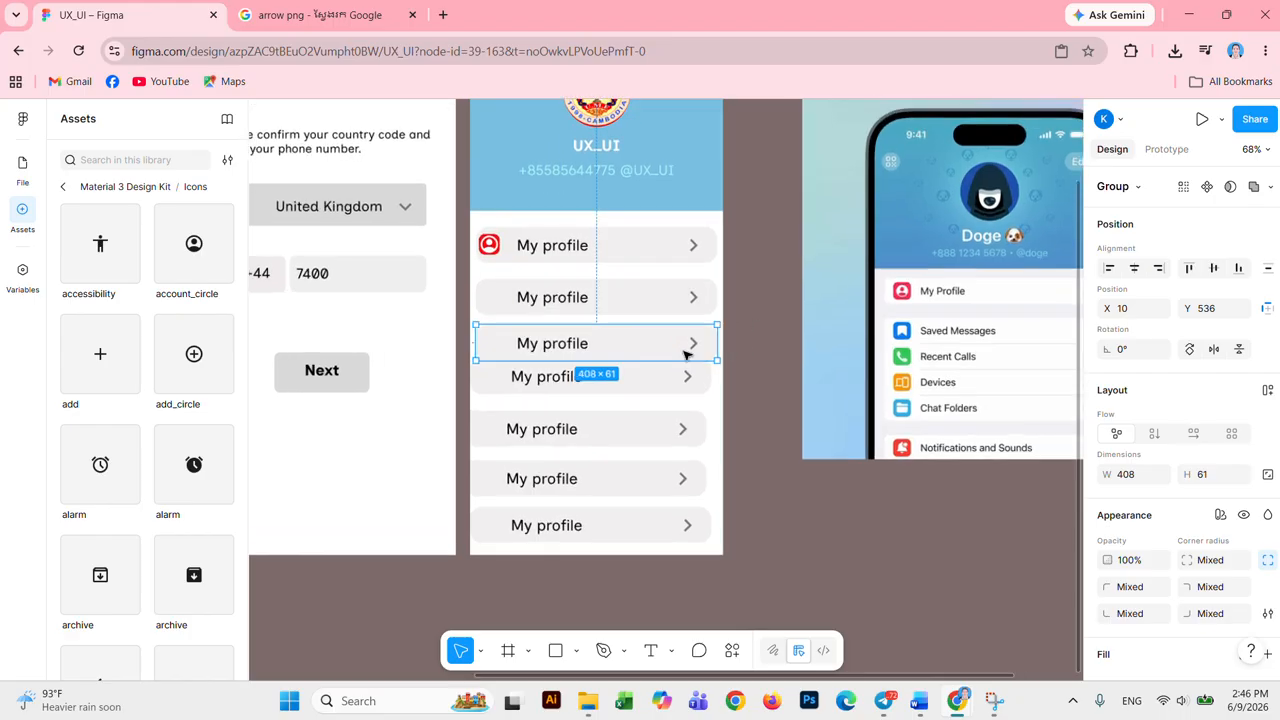
drag(667, 342, 666, 339)
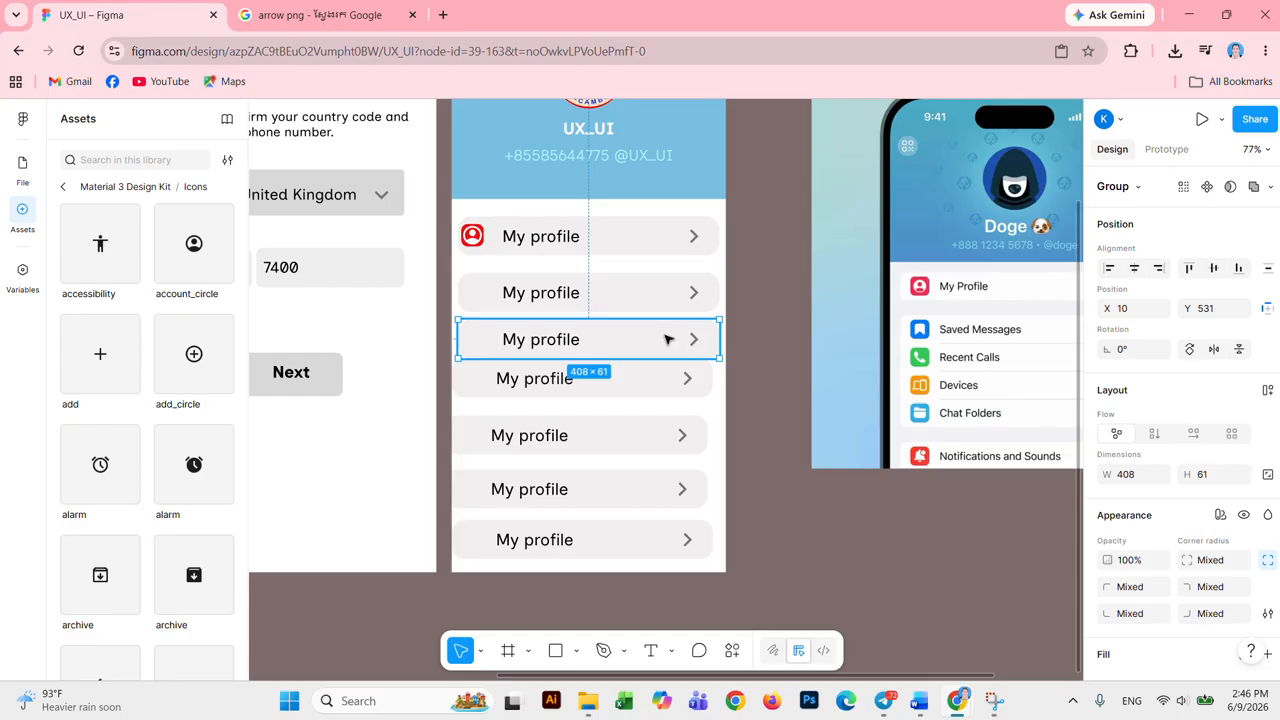
click(749, 300)
click(502, 296)
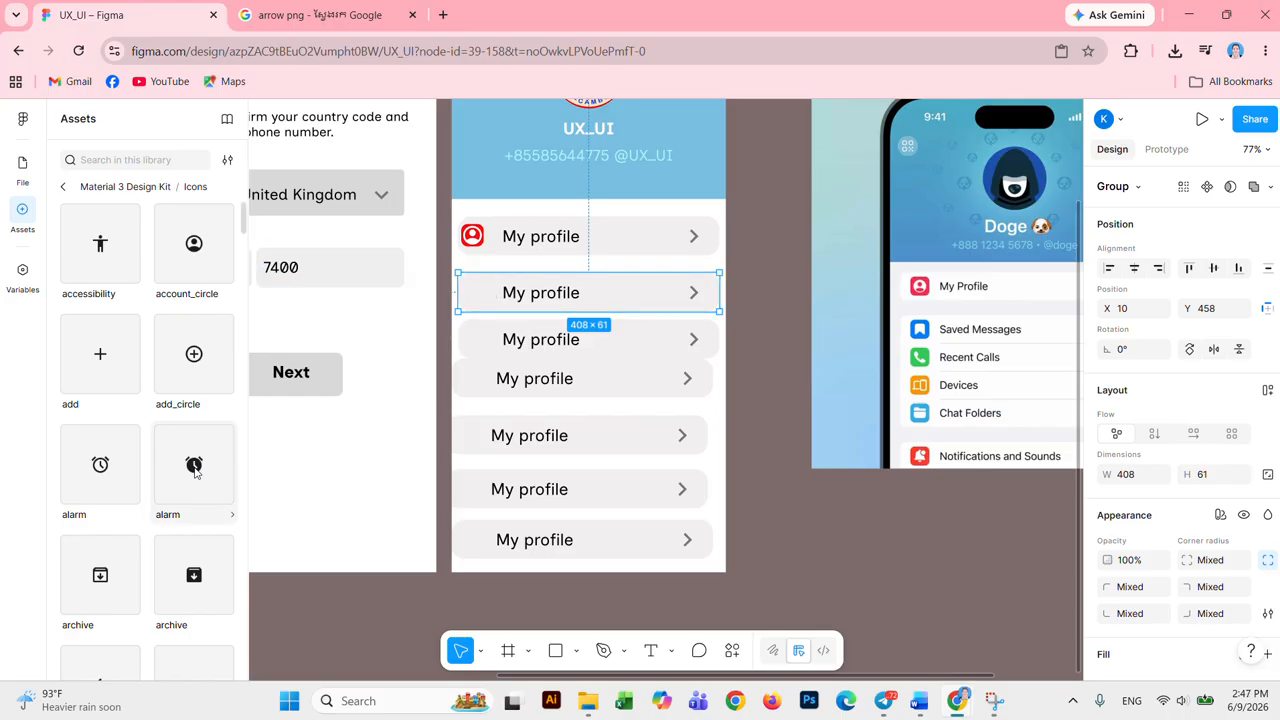
Step: Insert a 24×24 bookmark icon and place it at the left edge of the second row
scroll(196, 472, down, 3)
scroll(196, 472, down, 9)
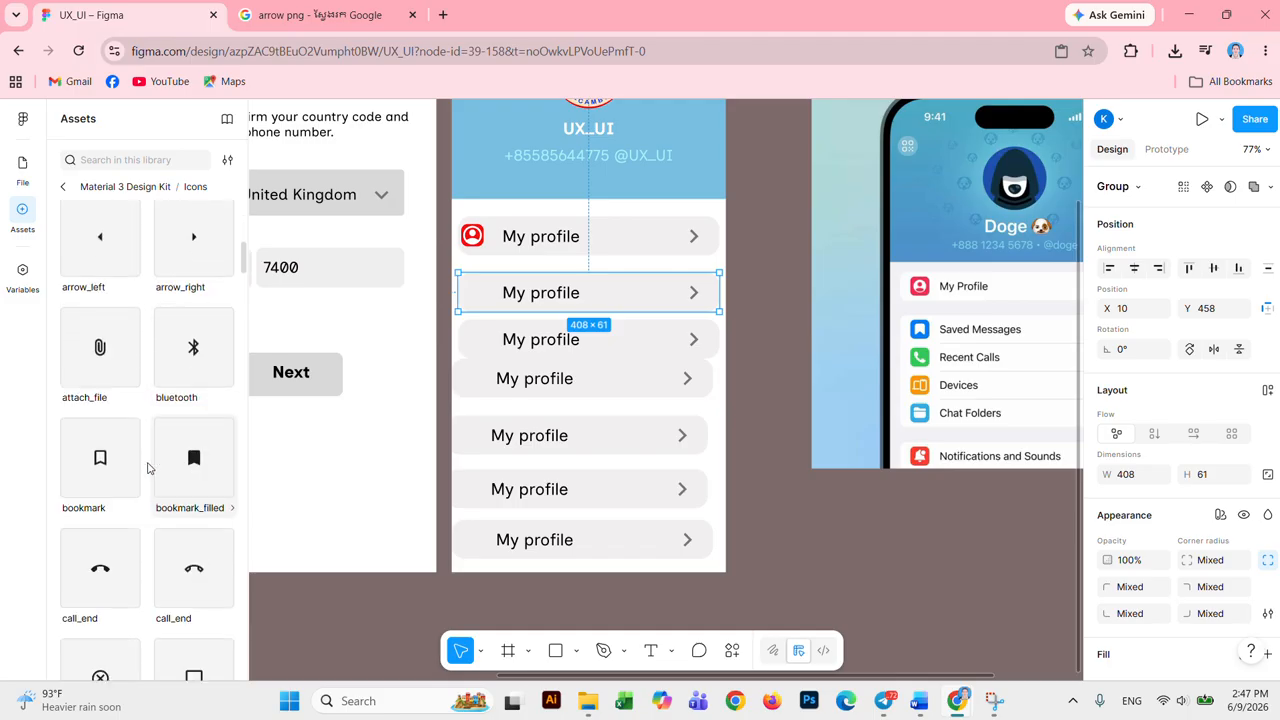
click(100, 460)
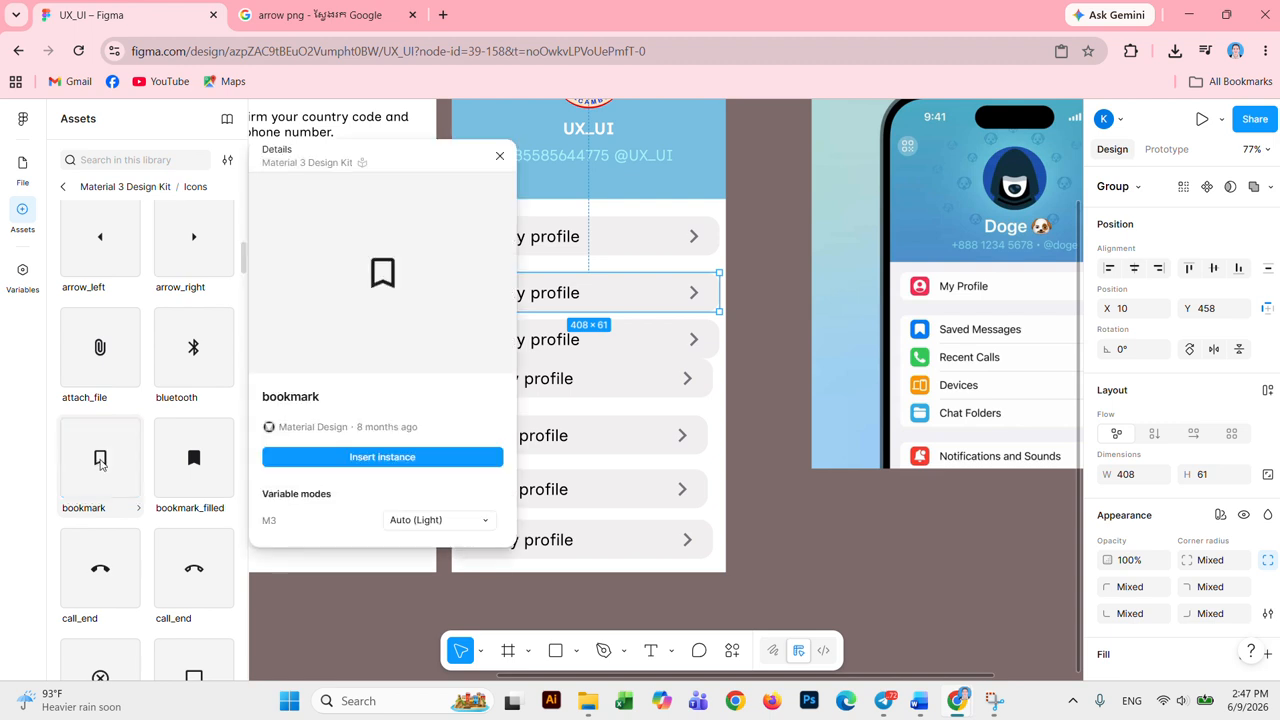
click(358, 458)
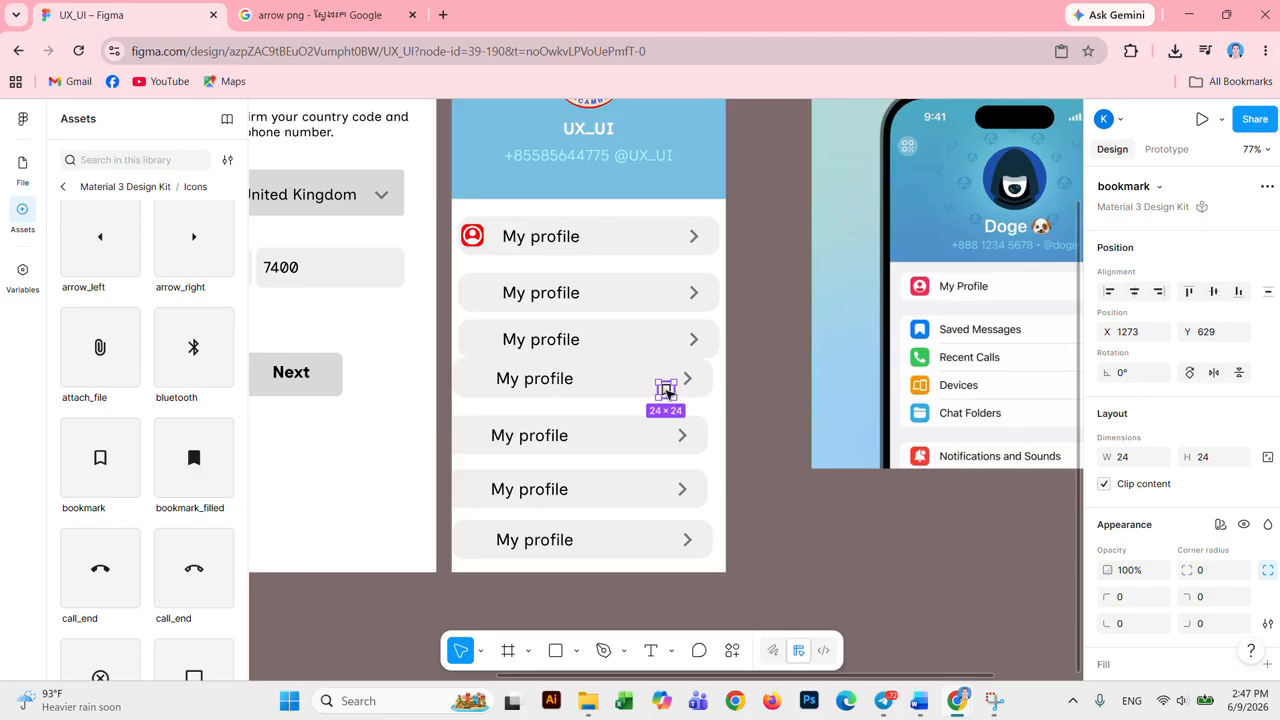
drag(665, 392, 477, 292)
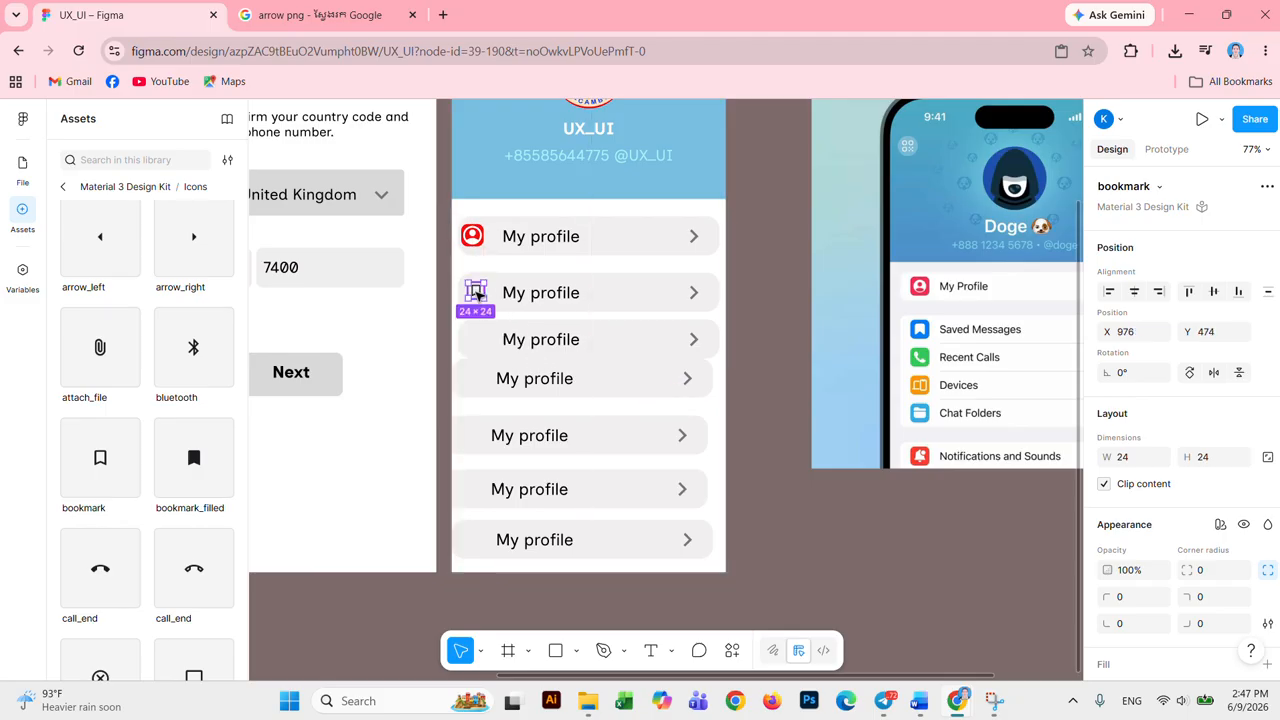
scroll(1140, 600, down, 3)
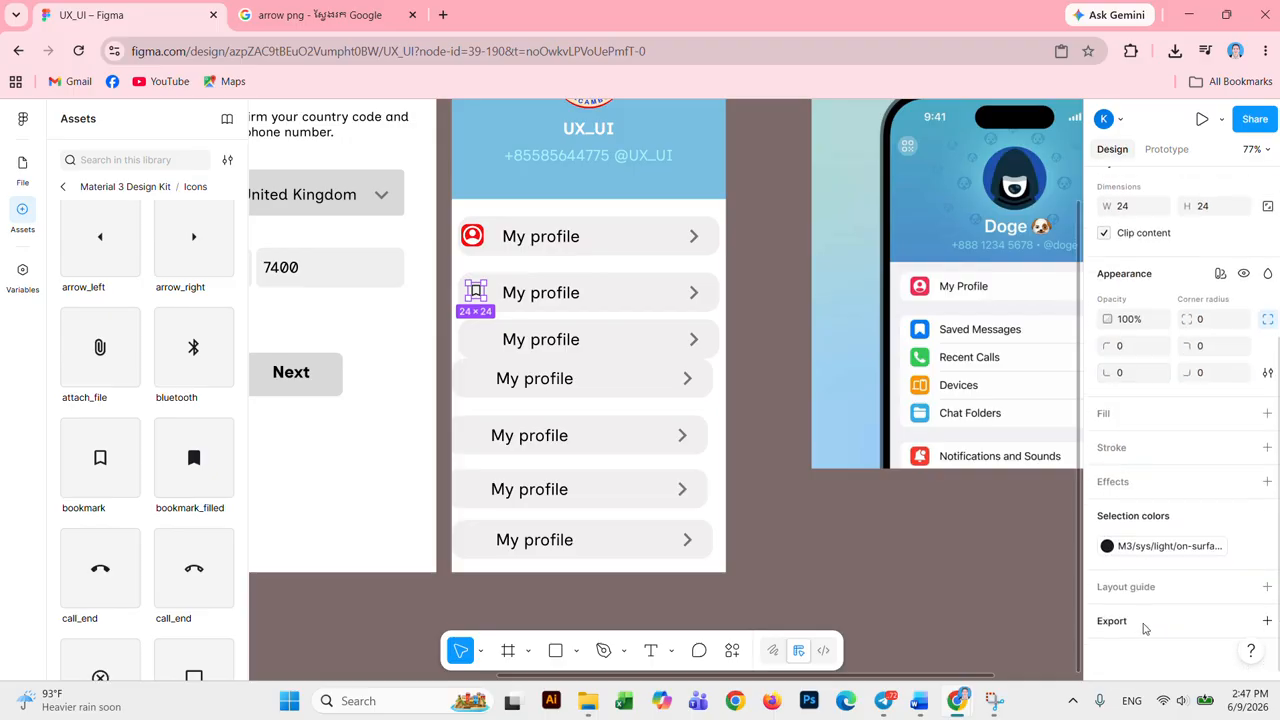
Step: Recolour the bookmark icon white and add a 10px layout grid coloured 2F06FD
click(1139, 553)
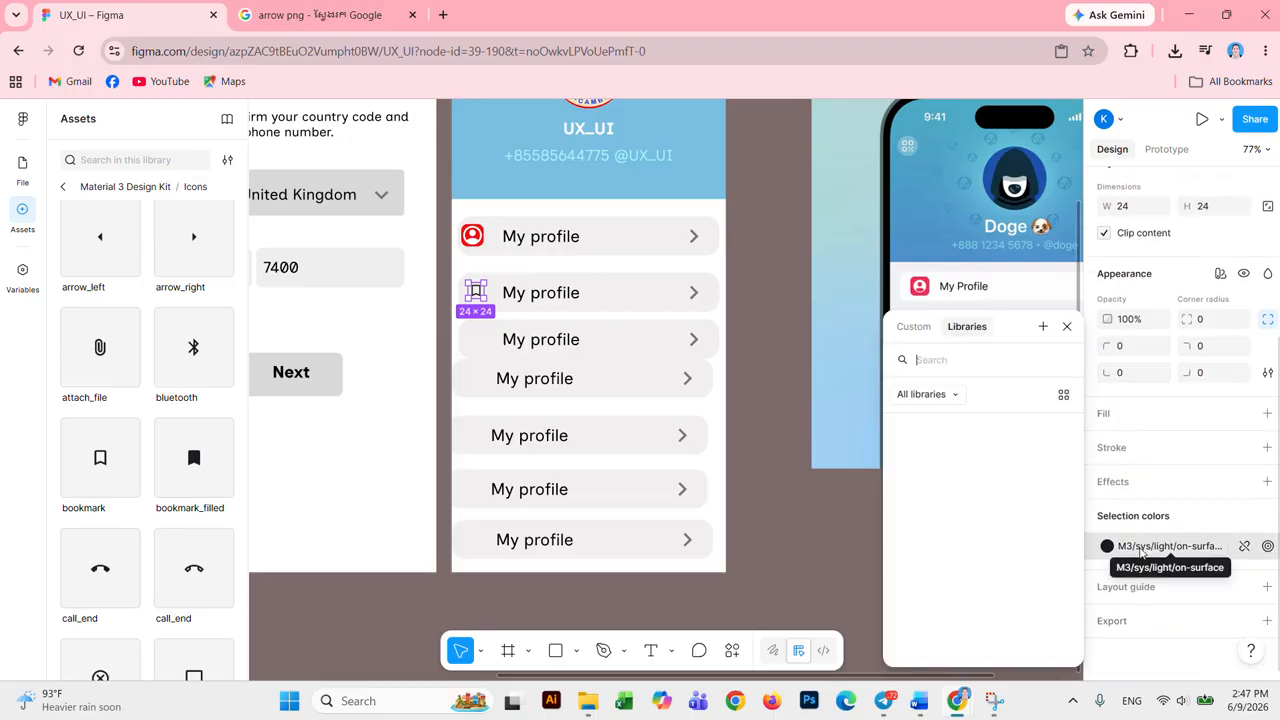
scroll(985, 508, down, 15)
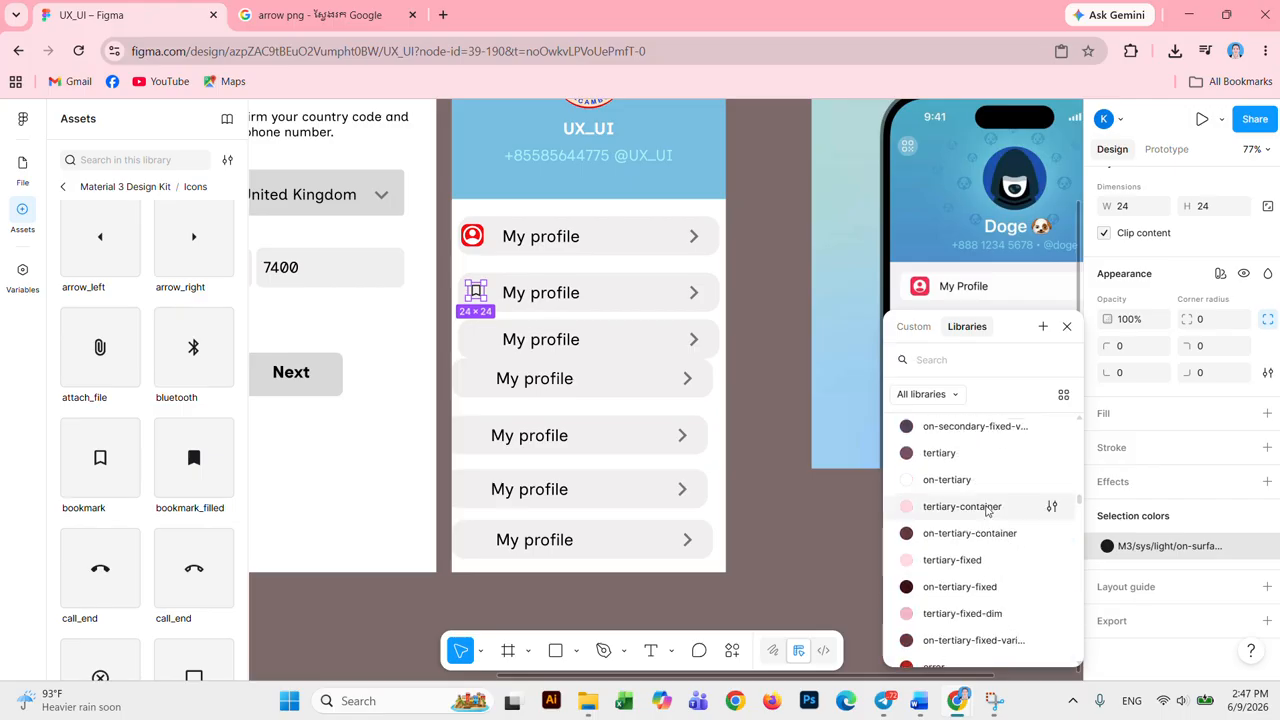
scroll(984, 505, down, 3)
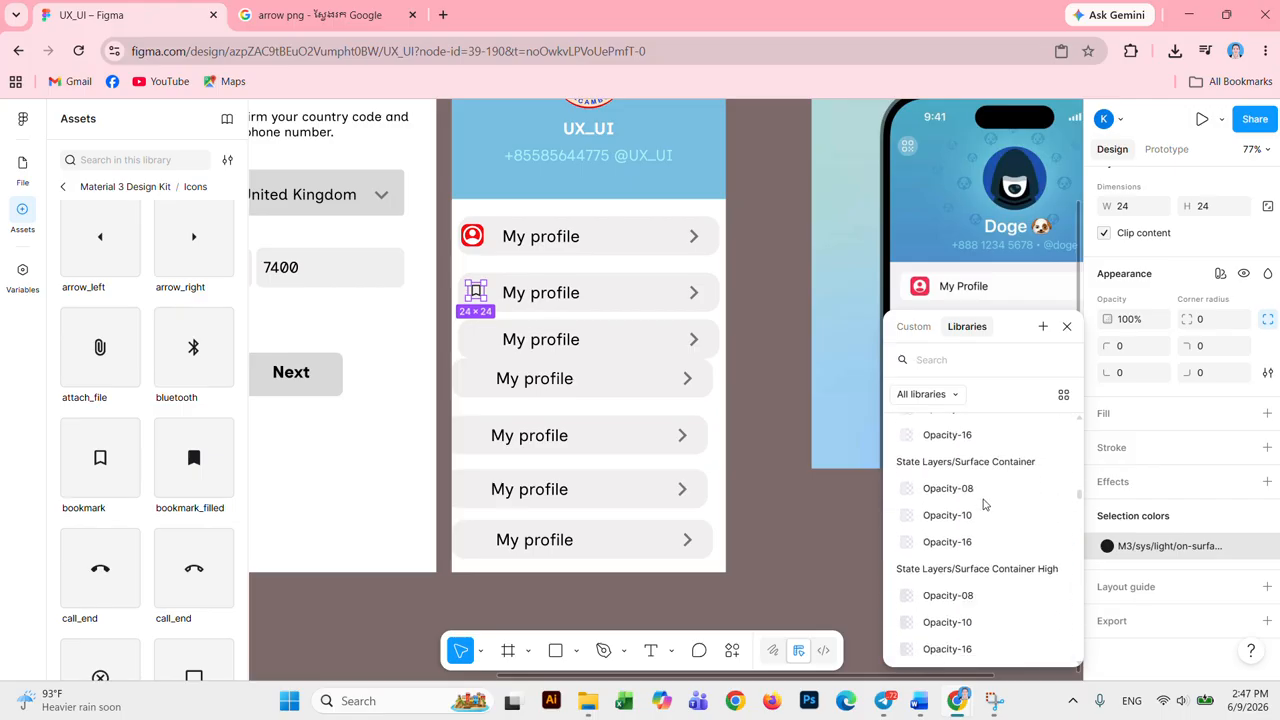
click(946, 537)
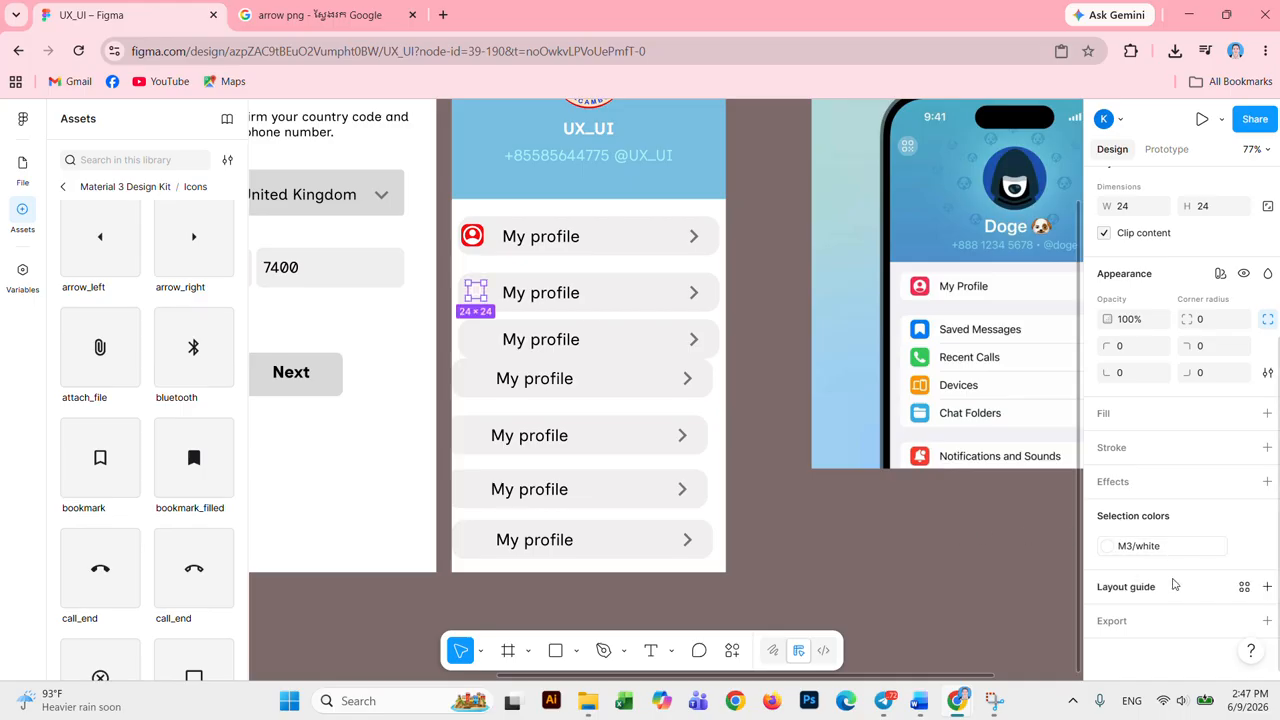
click(1267, 587)
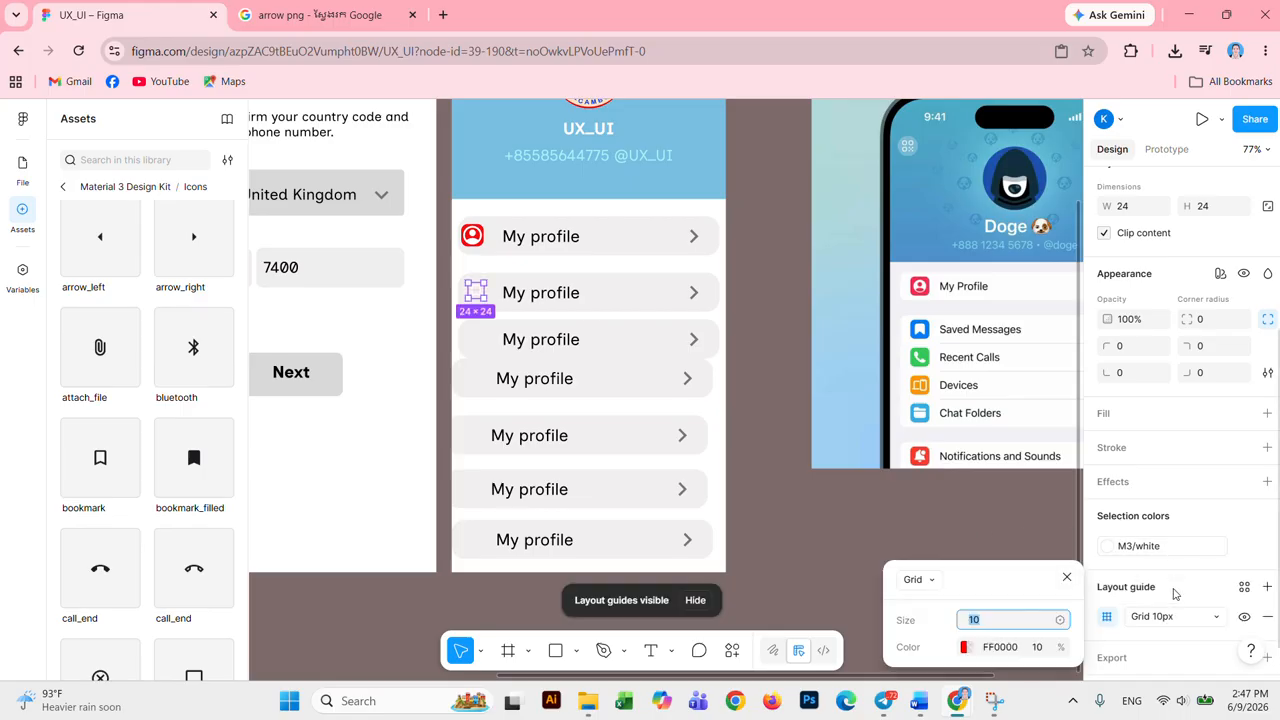
click(964, 647)
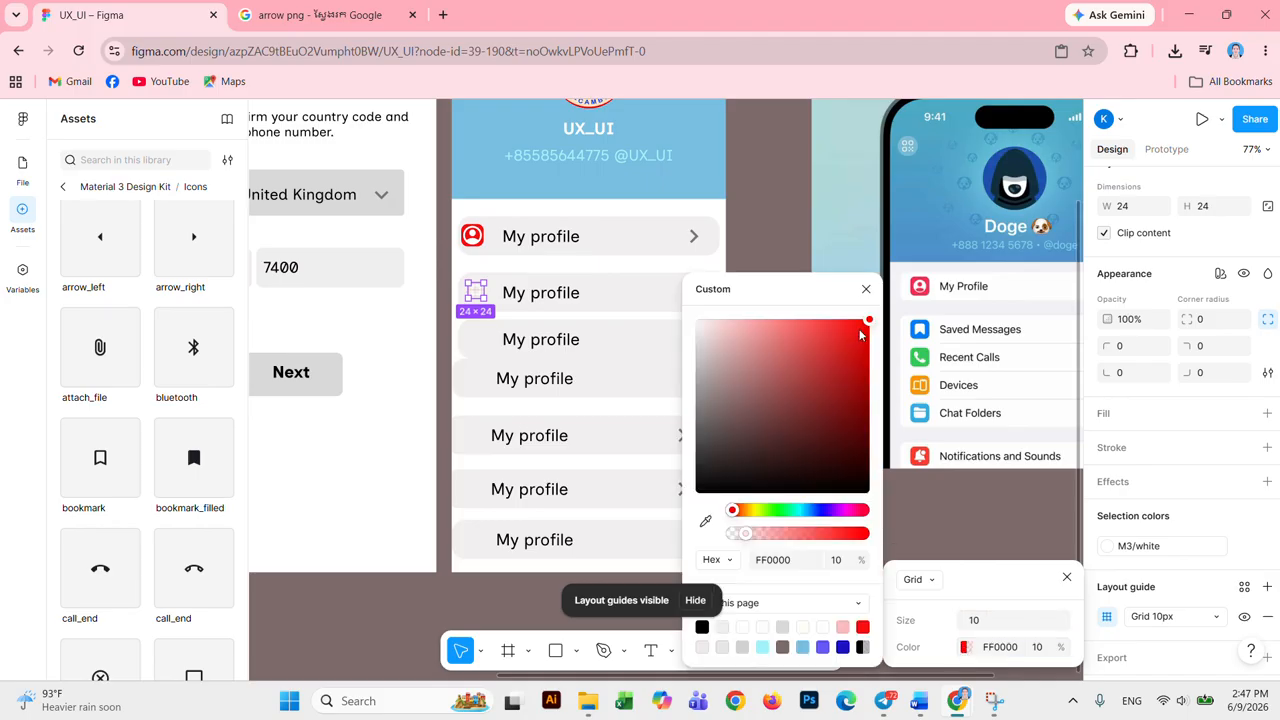
drag(830, 511, 823, 511)
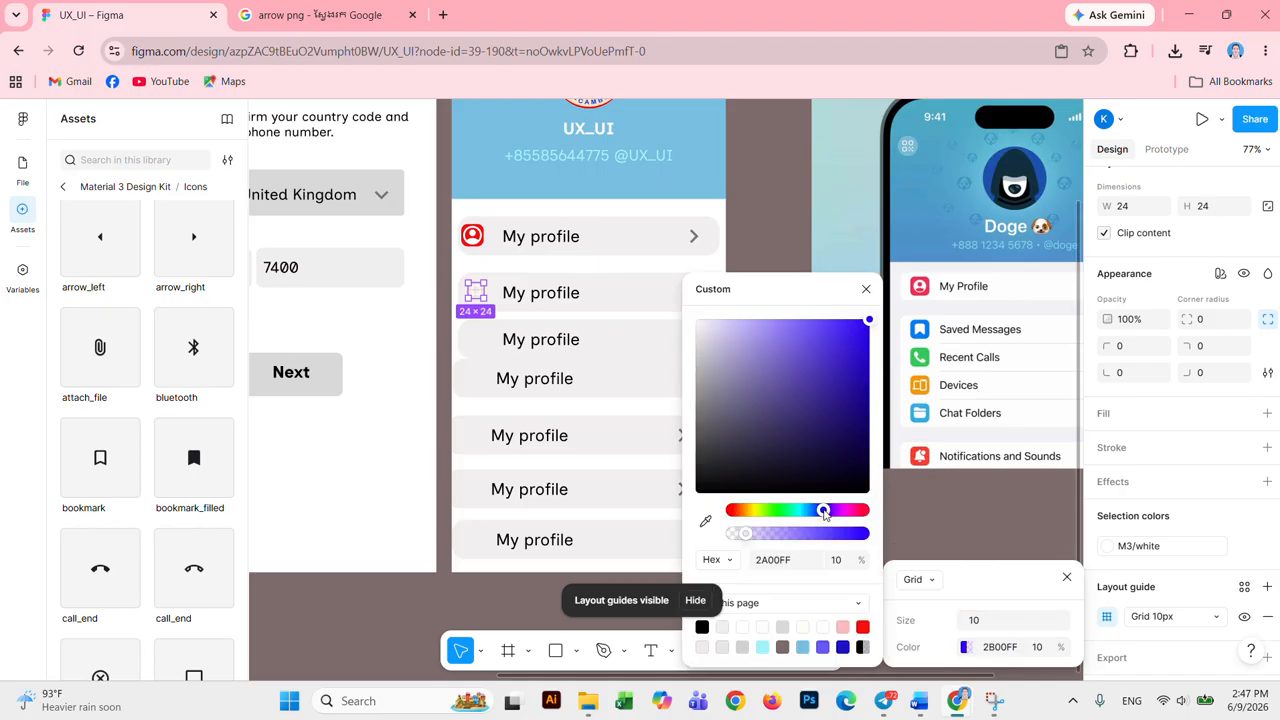
click(859, 323)
click(865, 323)
click(866, 289)
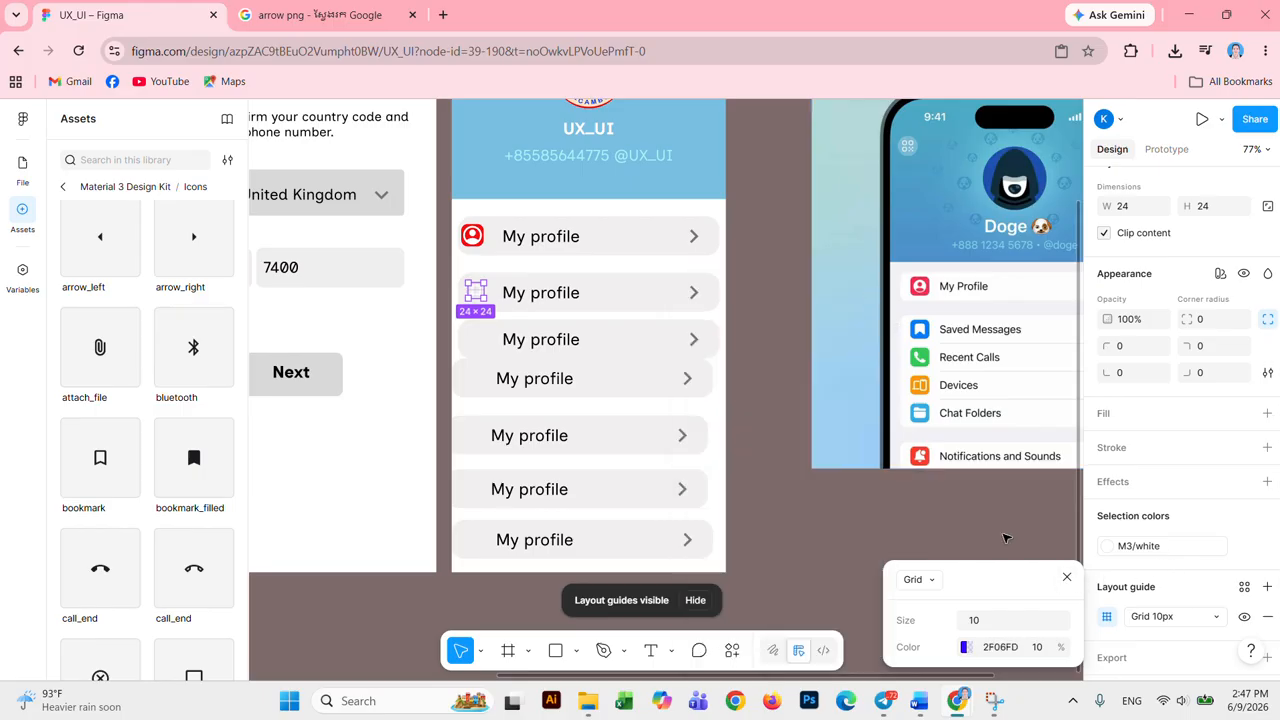
Step: Recolour the bookmark icon with the primary purple style
click(1036, 531)
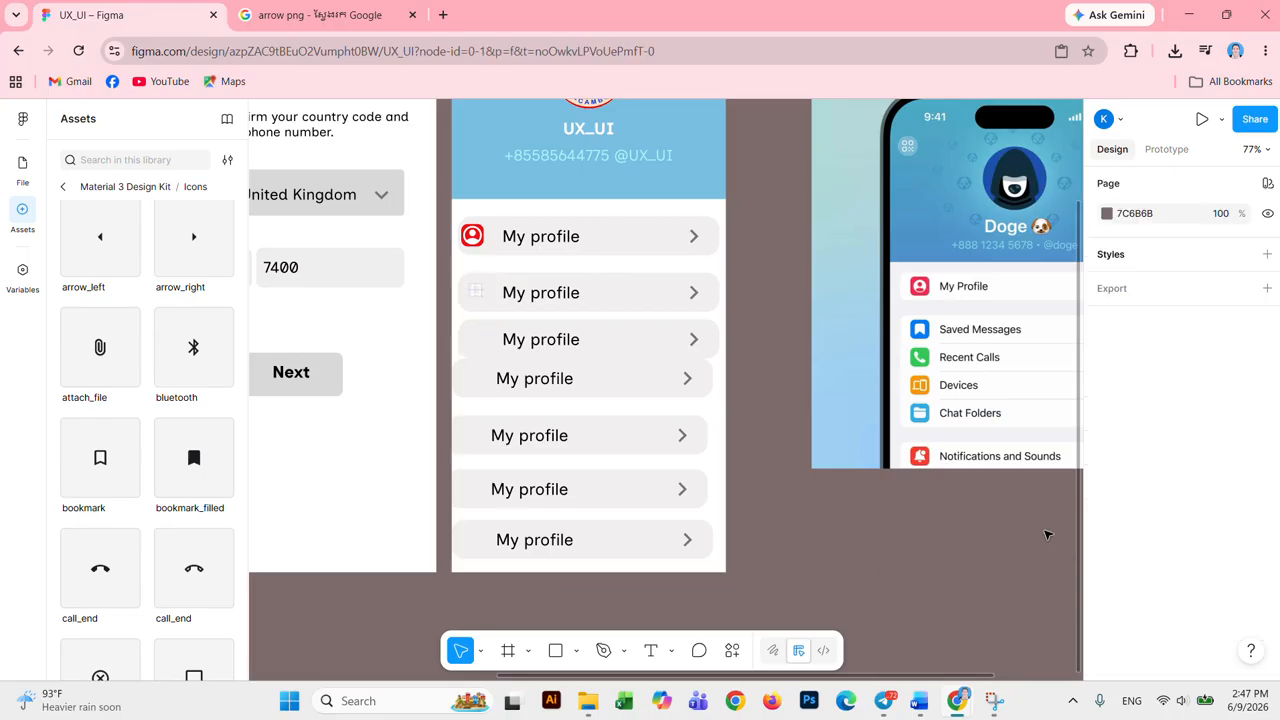
click(475, 297)
scroll(1153, 572, down, 3)
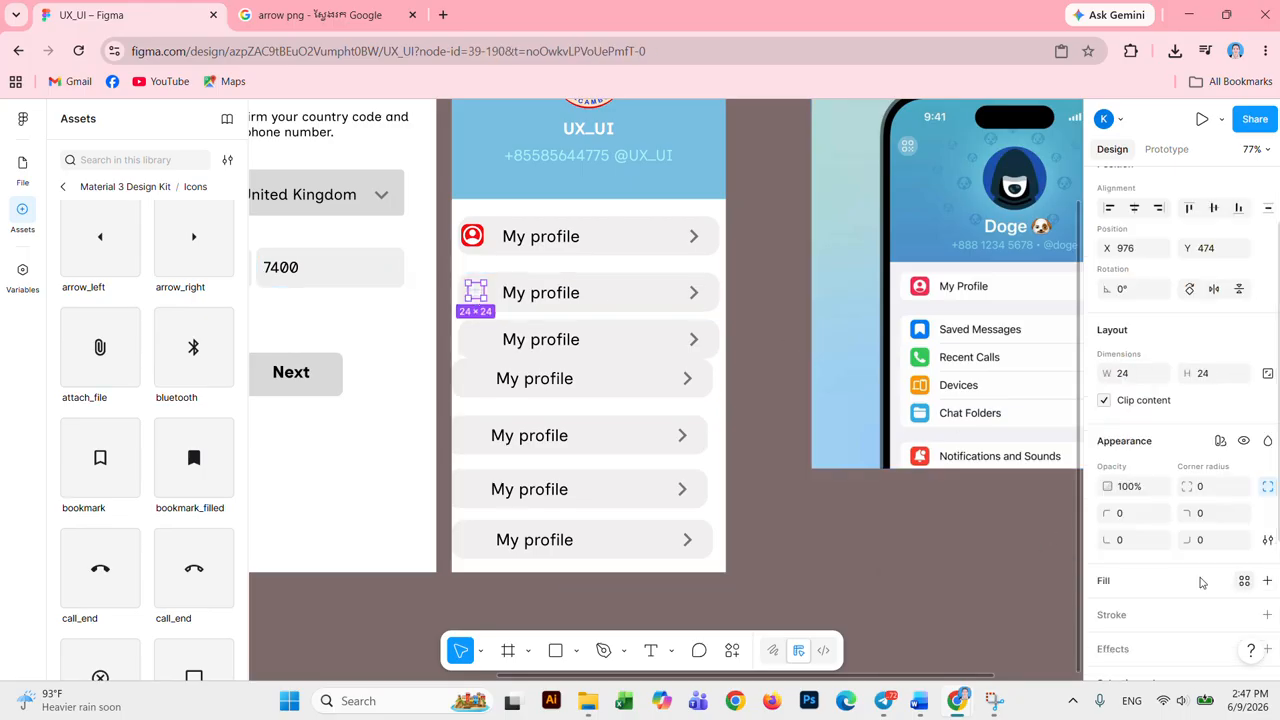
scroll(1153, 572, down, 2)
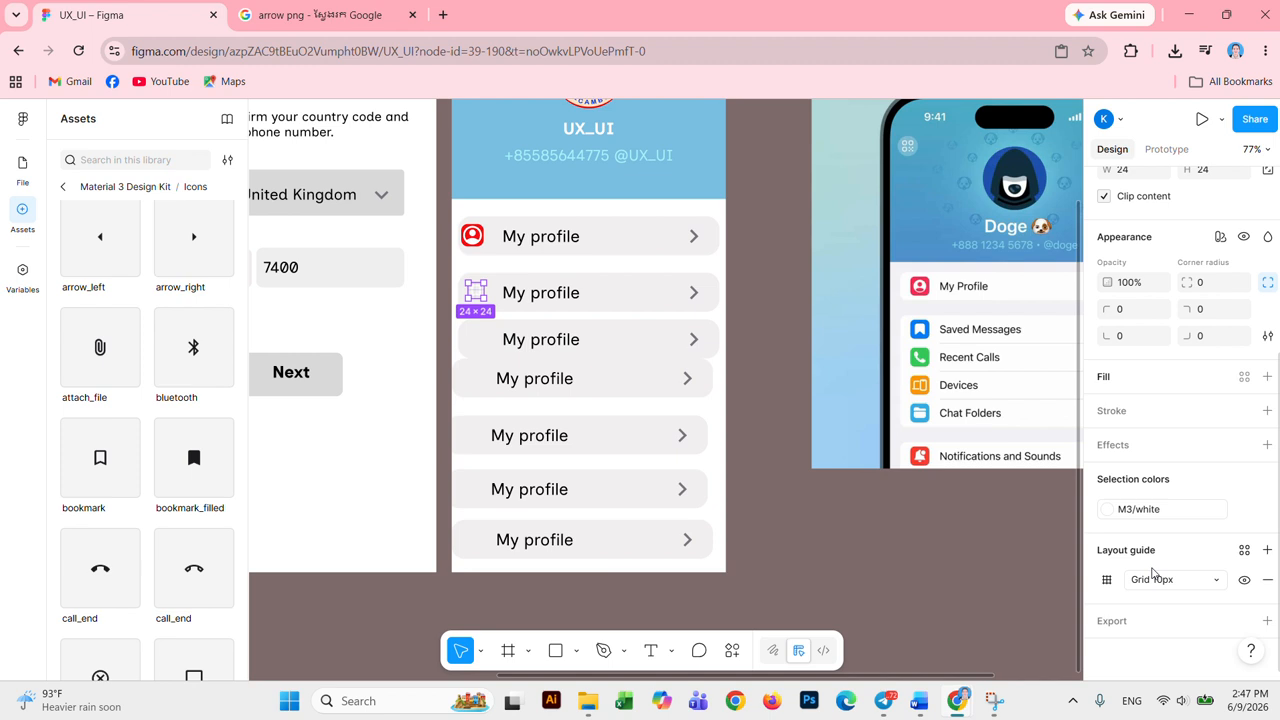
click(1107, 510)
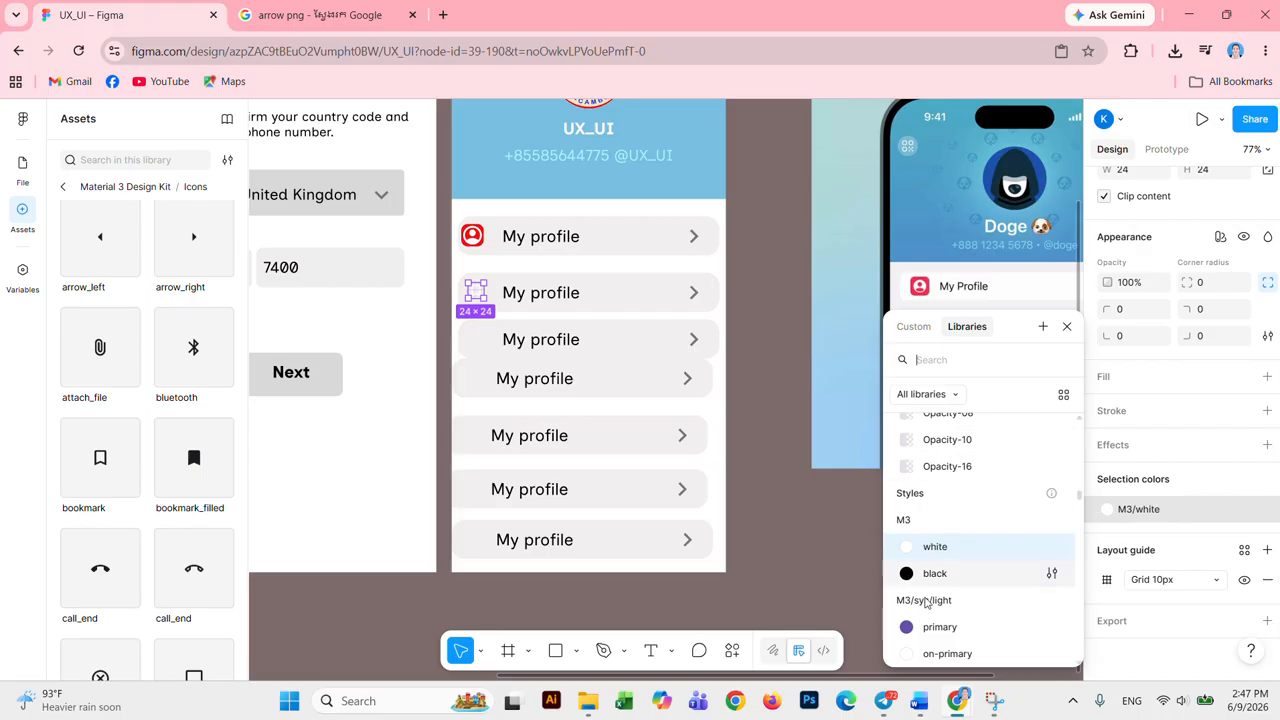
click(912, 630)
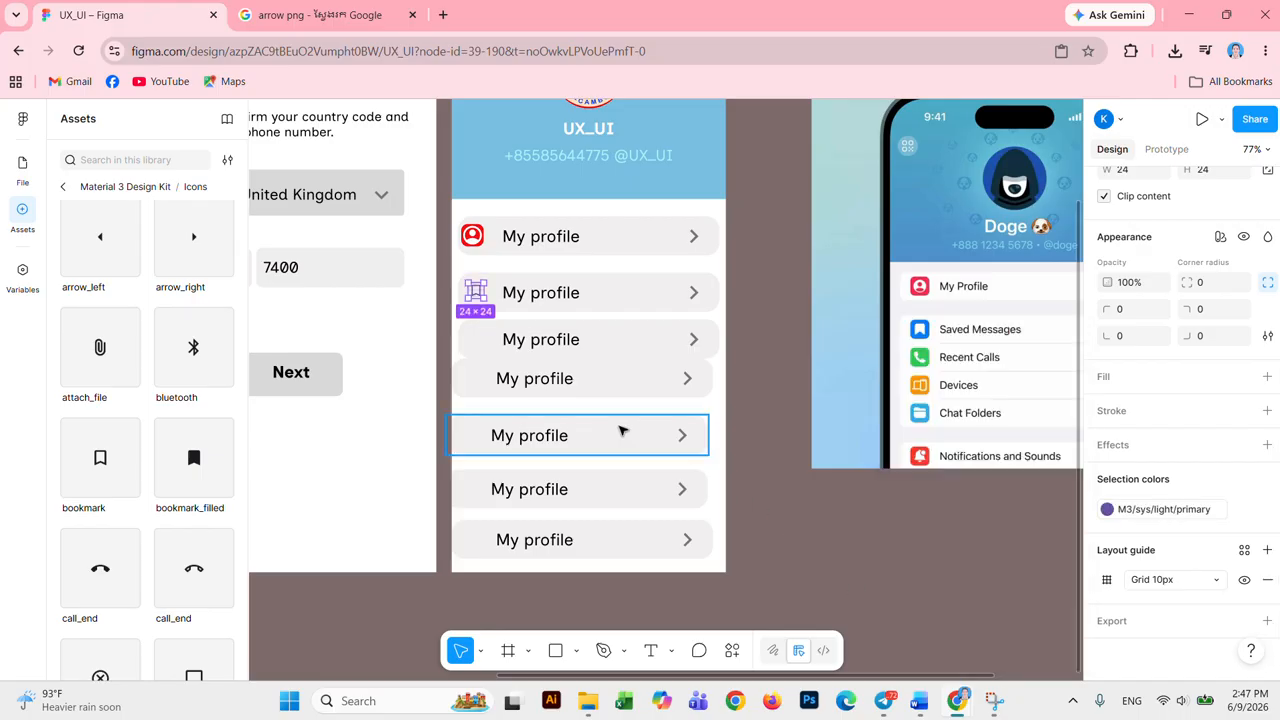
Step: Switch the icon's layout guide to columns, then back to a grid
click(775, 300)
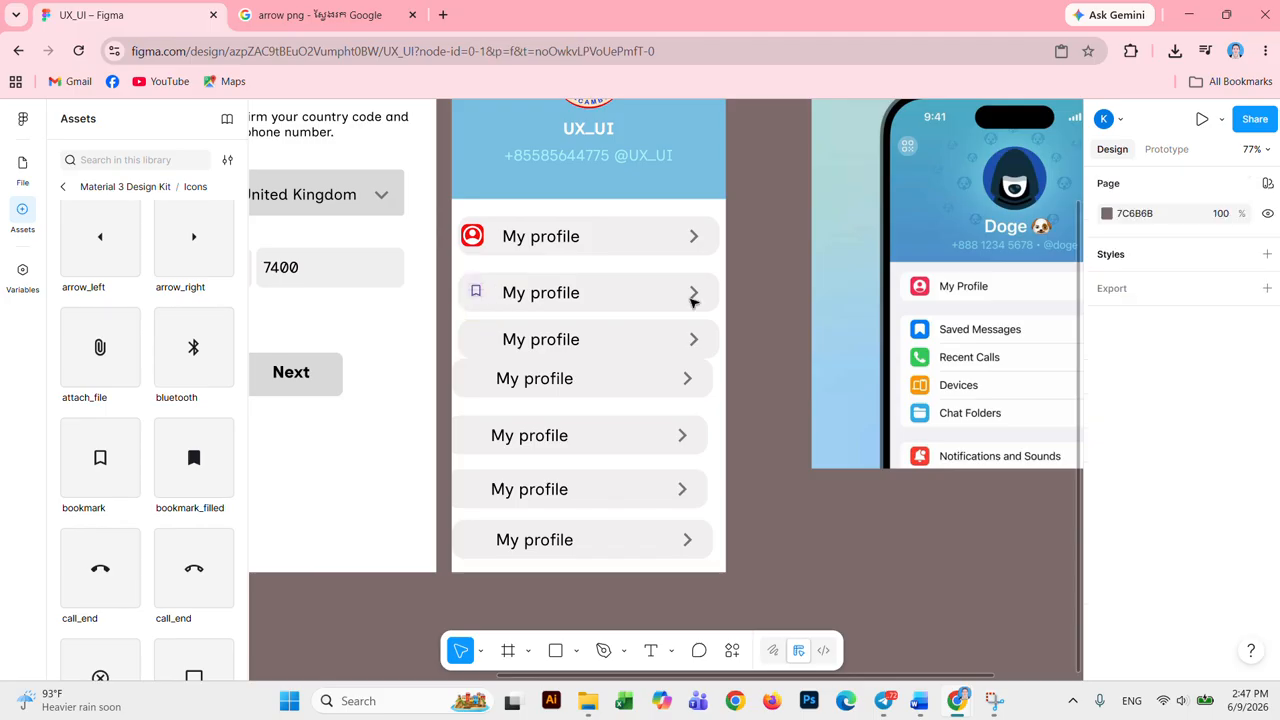
click(478, 290)
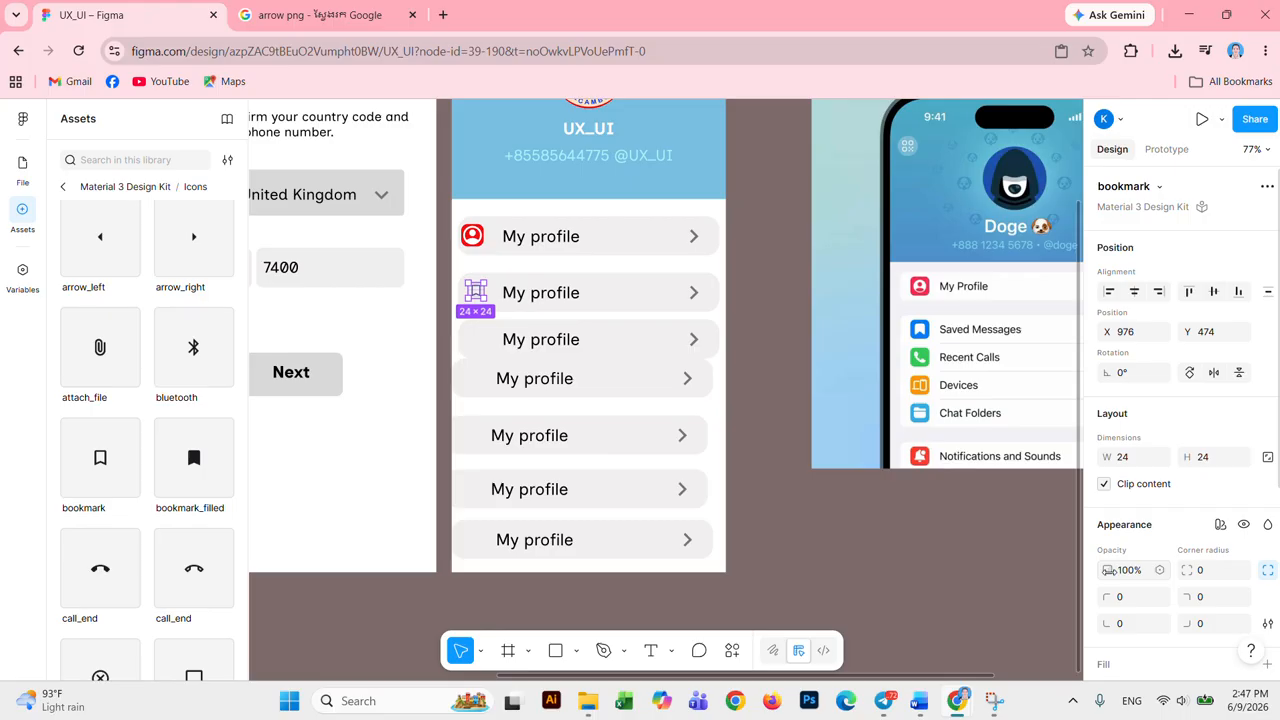
scroll(1132, 575, down, 5)
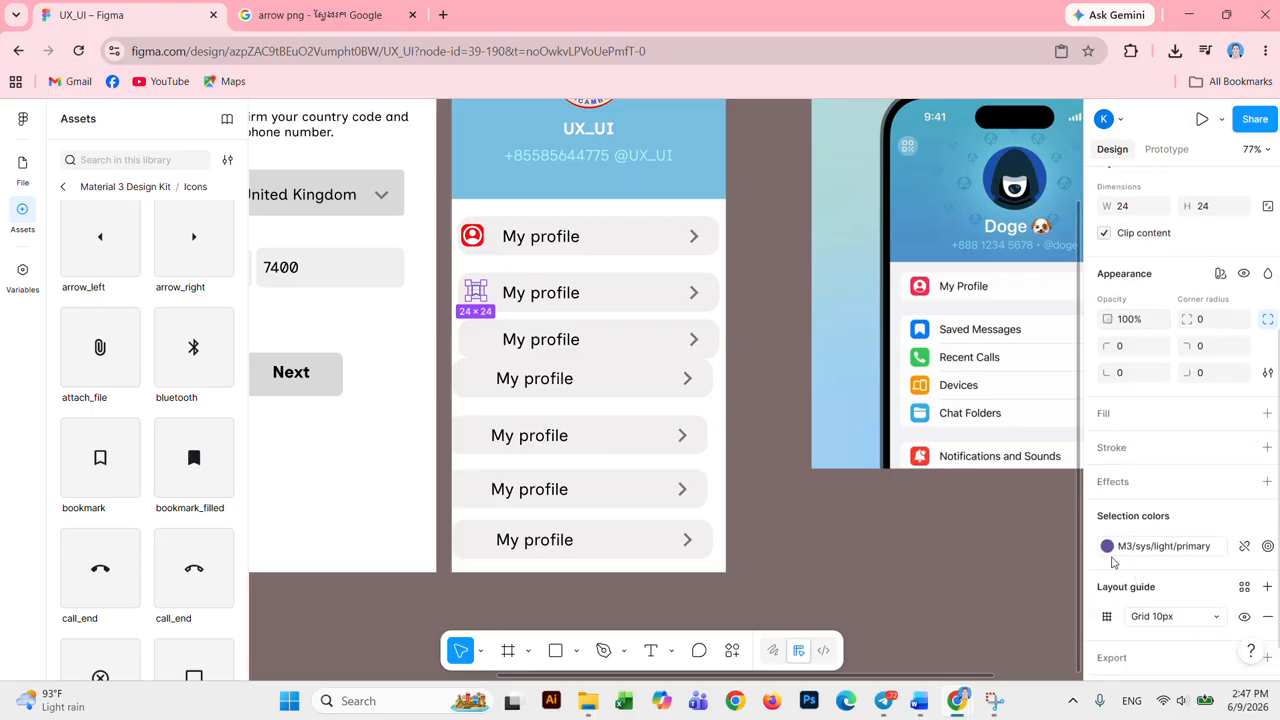
scroll(1112, 563, down, 1)
click(1107, 580)
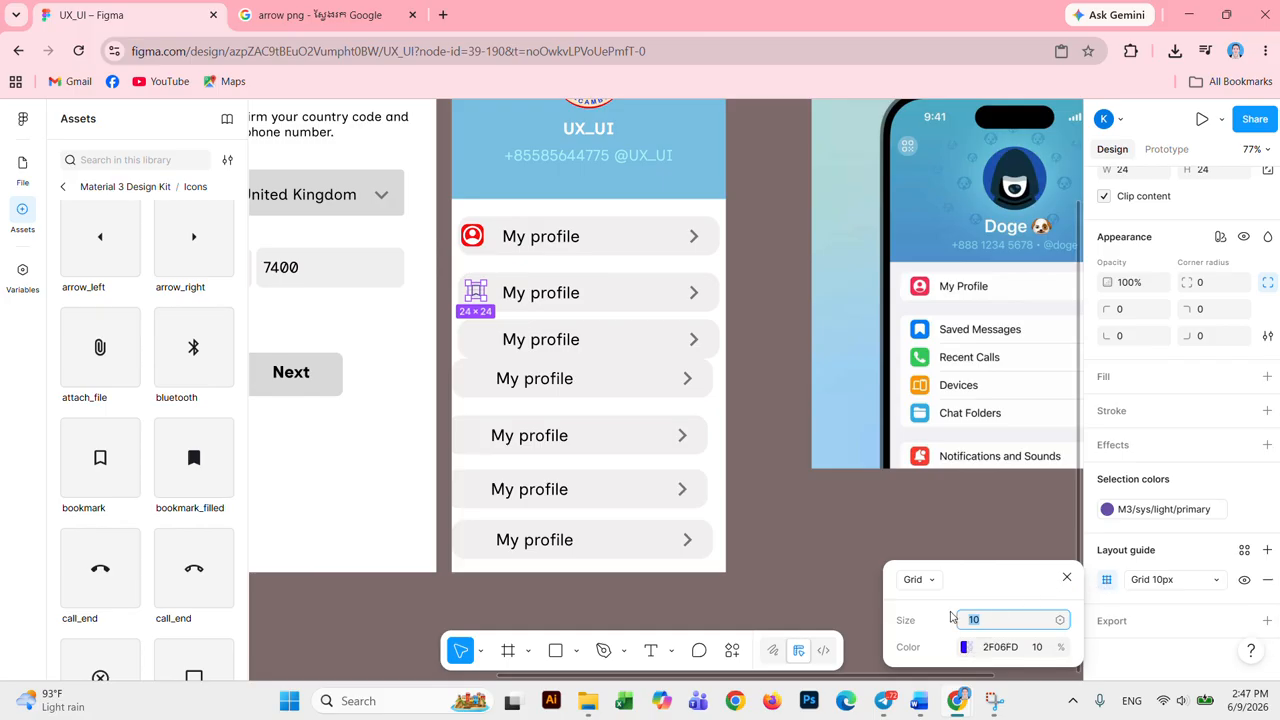
click(920, 580)
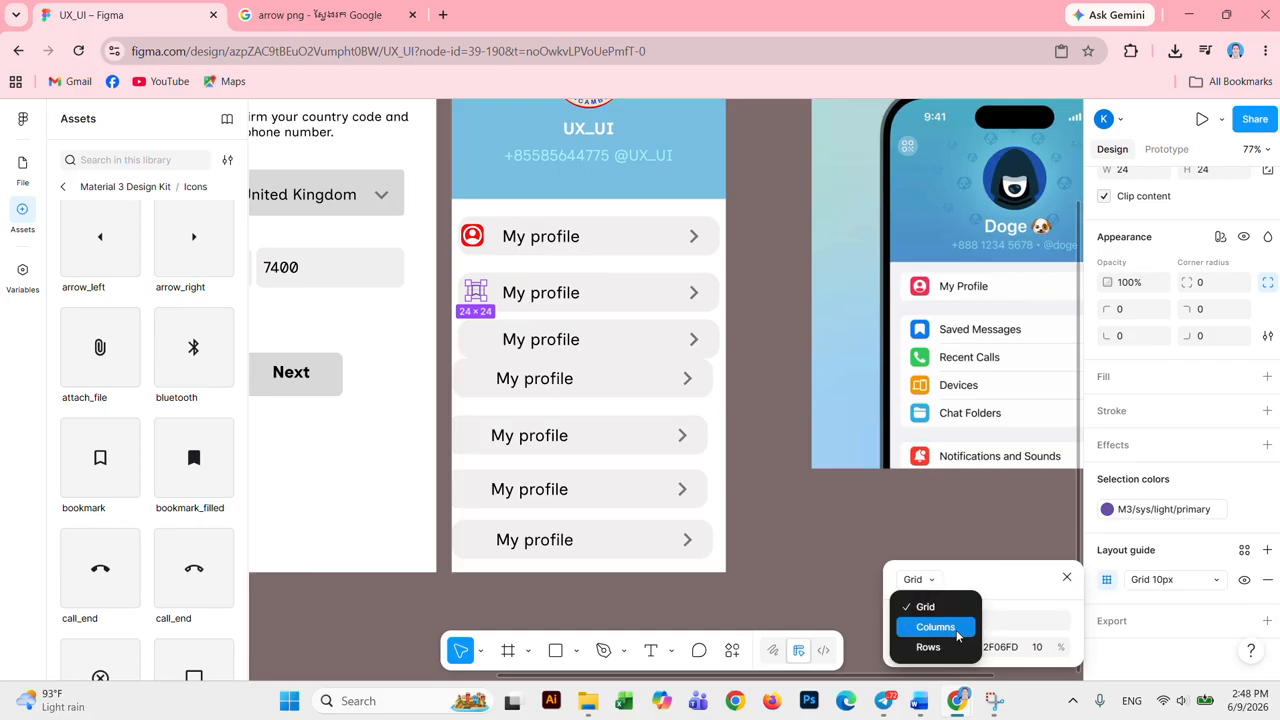
click(935, 627)
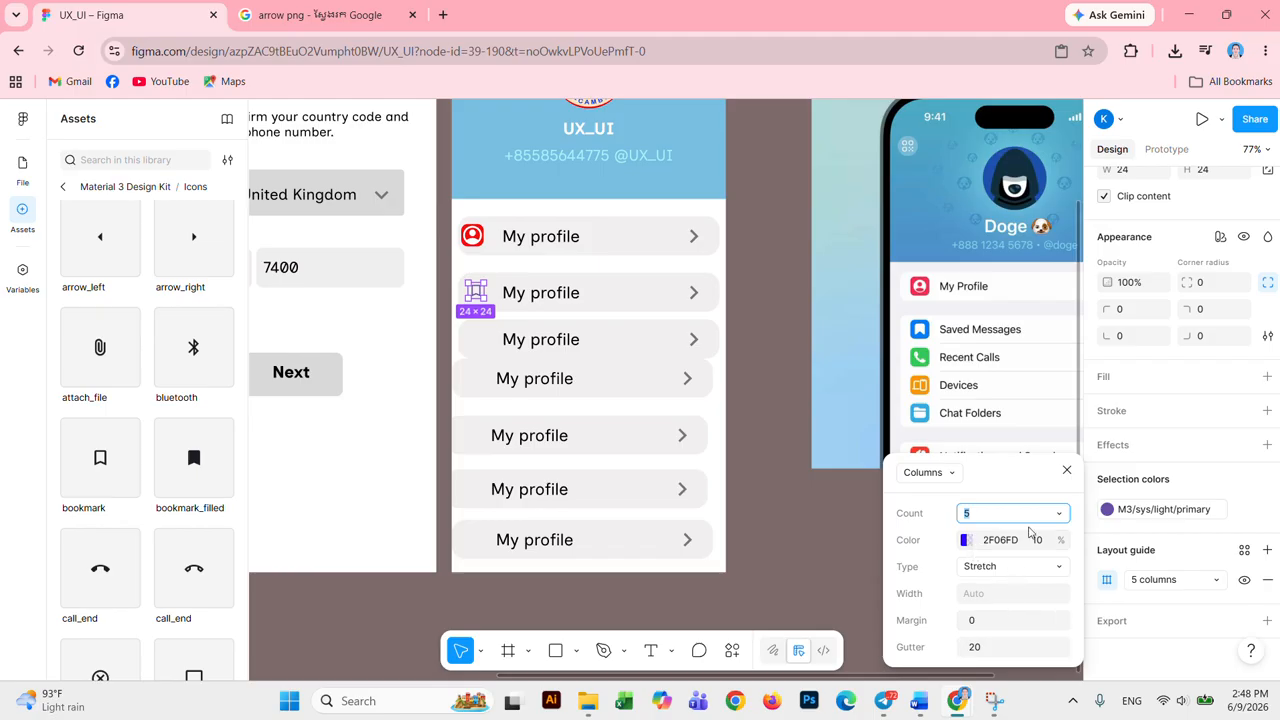
click(1066, 470)
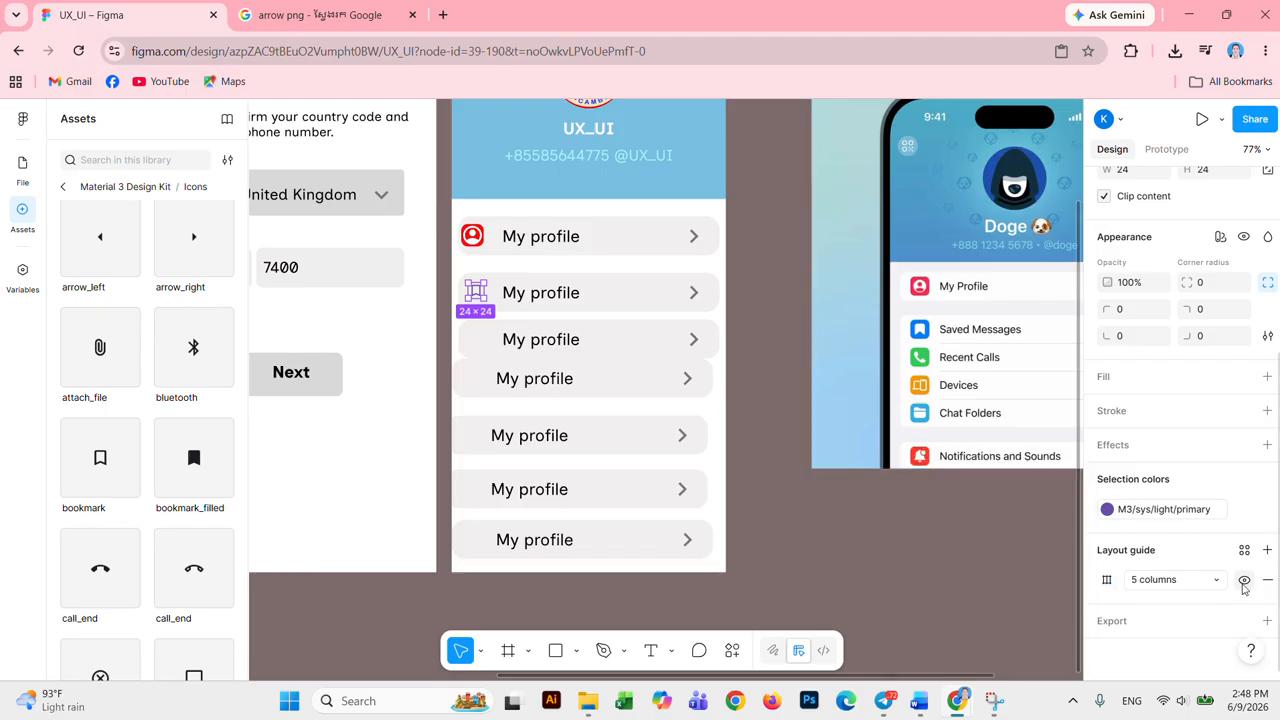
click(1212, 582)
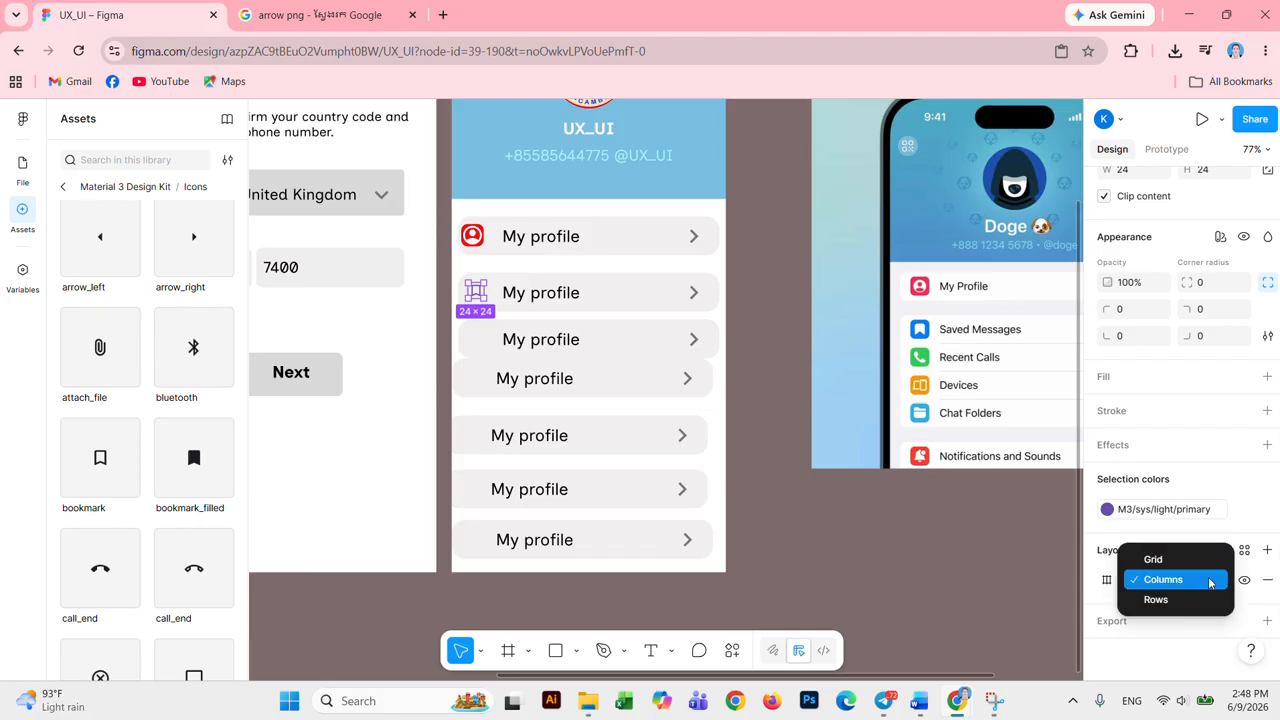
click(1204, 558)
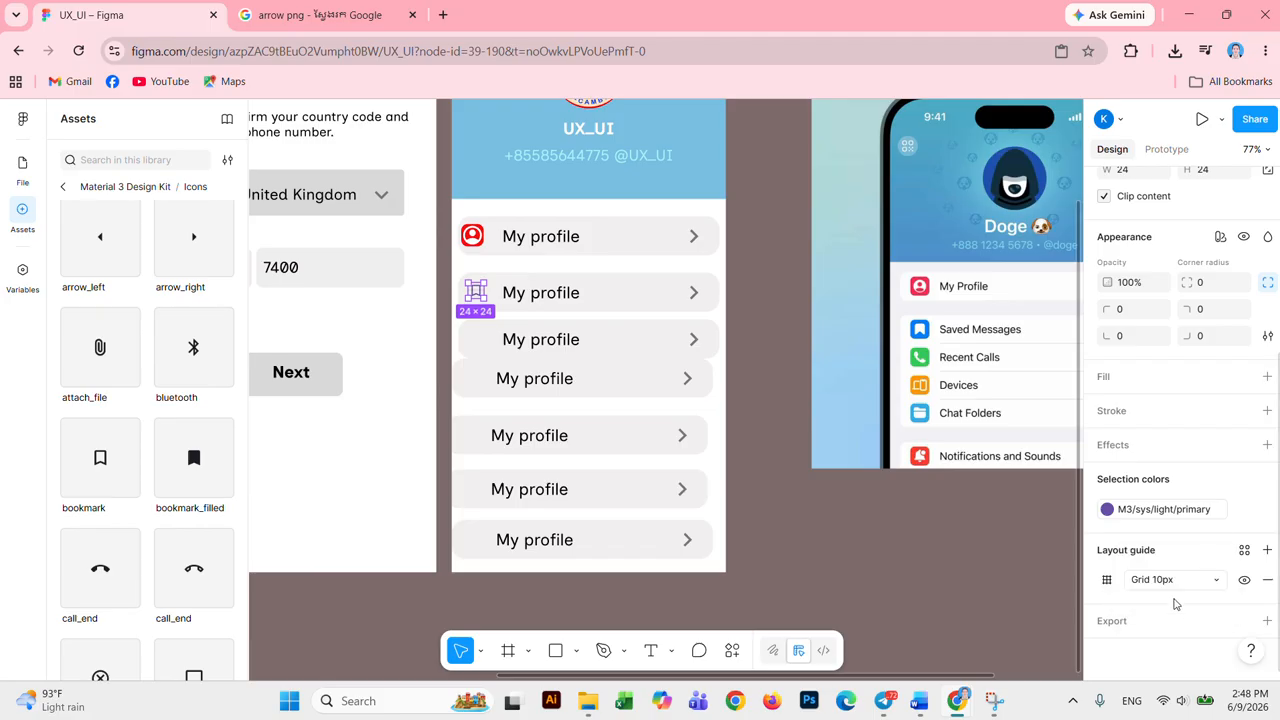
Step: Try an on-primary colour on the bookmark icon, then change it to Indigo
scroll(1215, 556, up, 2)
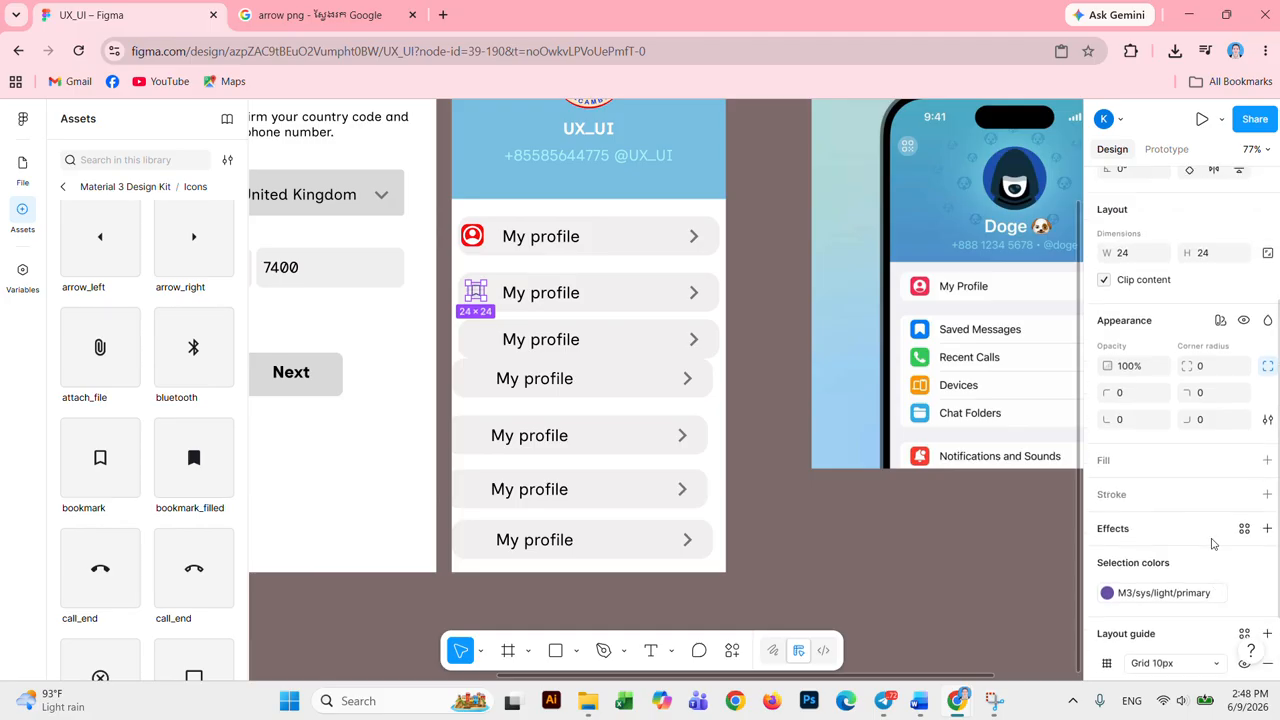
click(1205, 597)
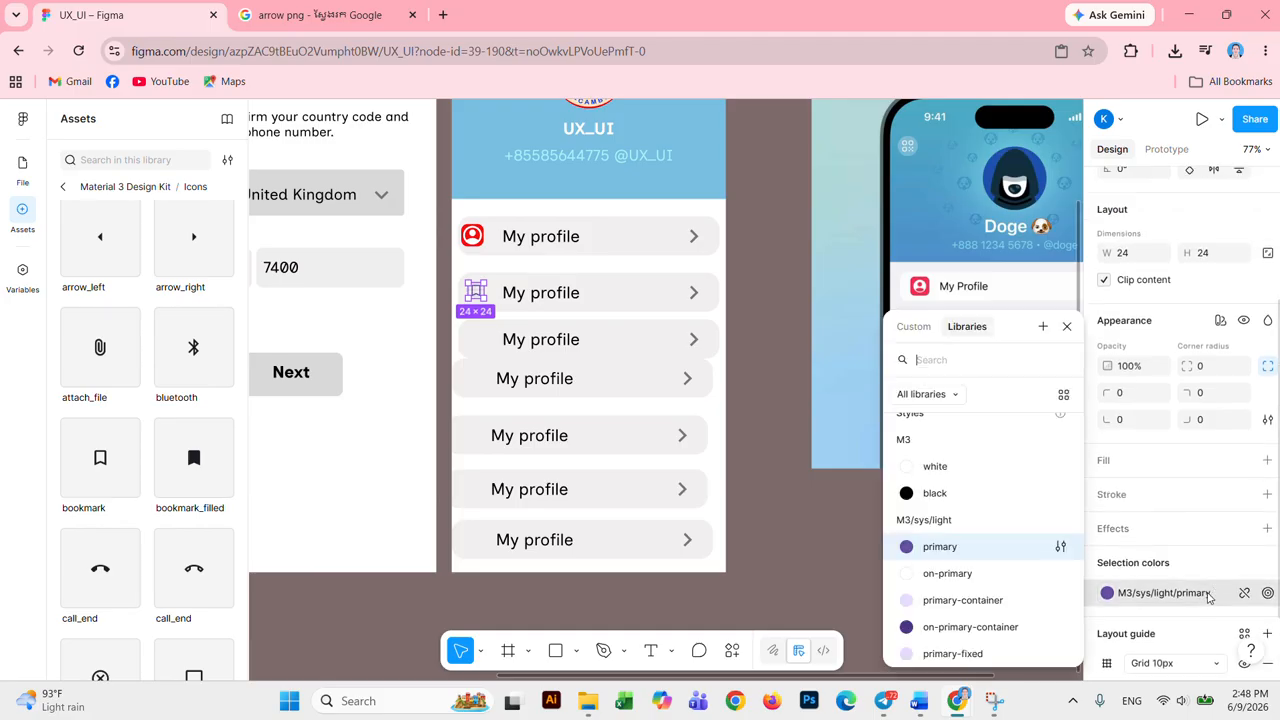
scroll(970, 528, down, 4)
click(940, 514)
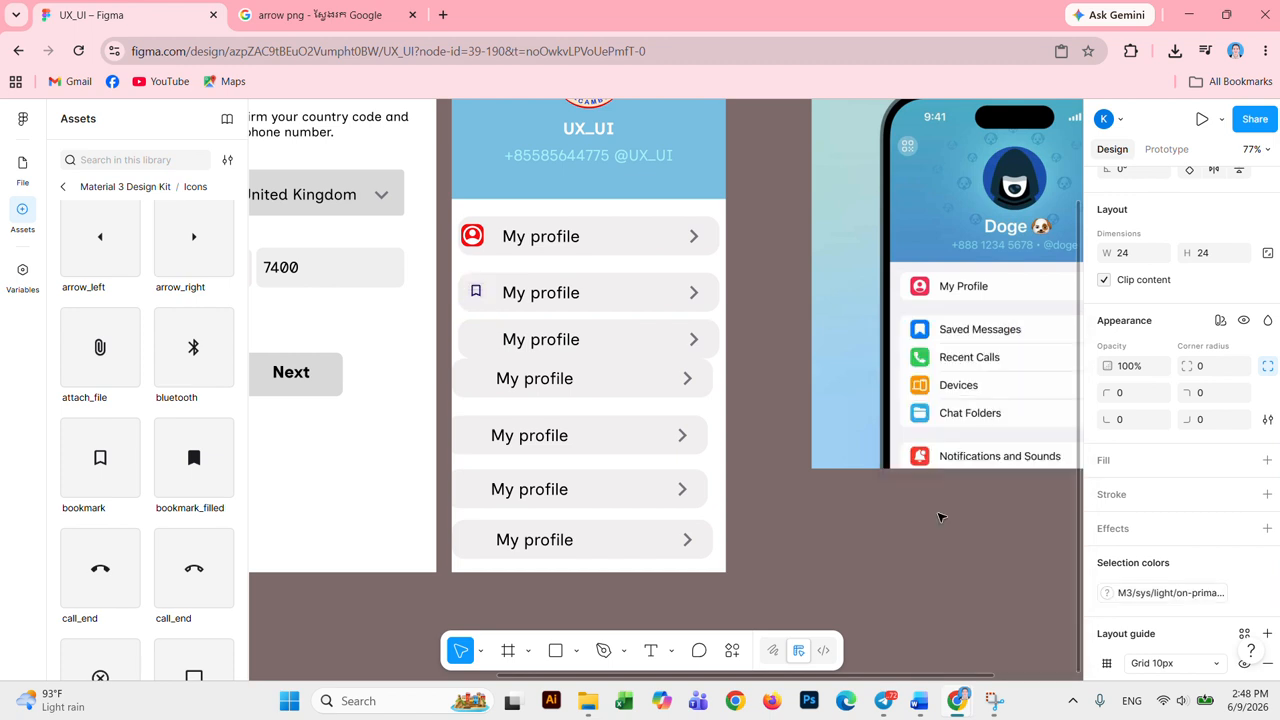
click(1109, 595)
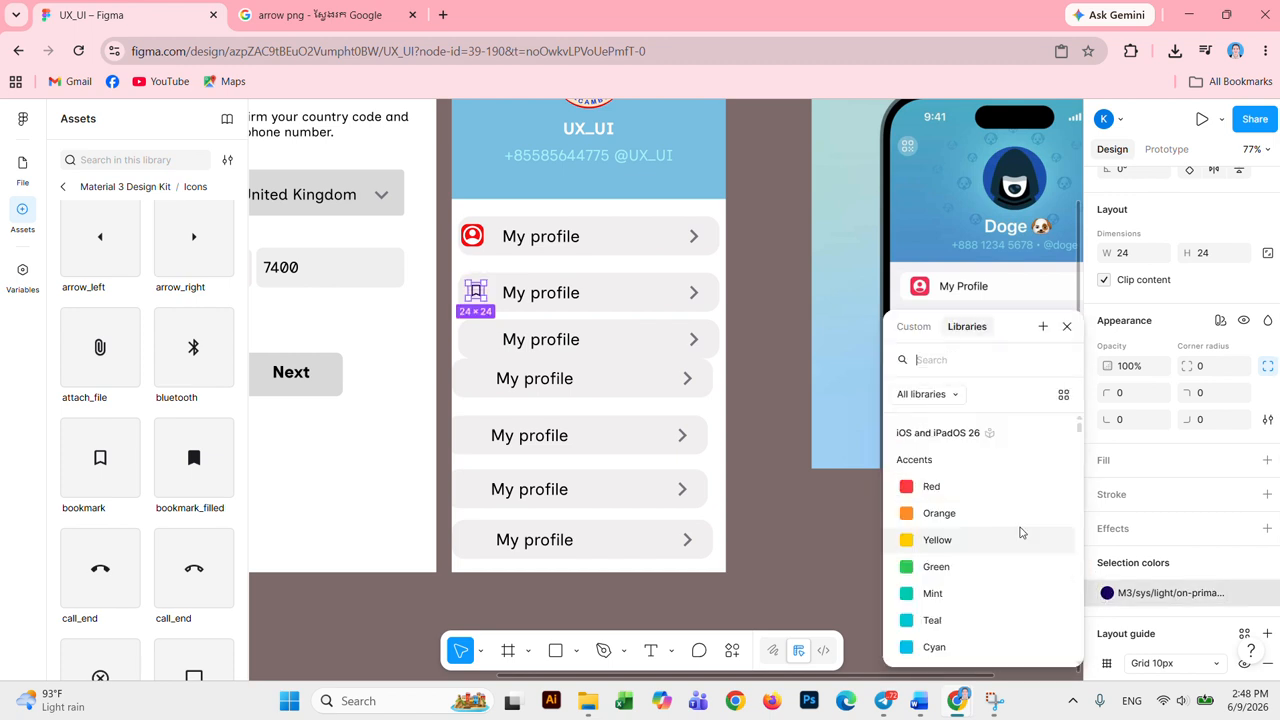
scroll(965, 520, down, 3)
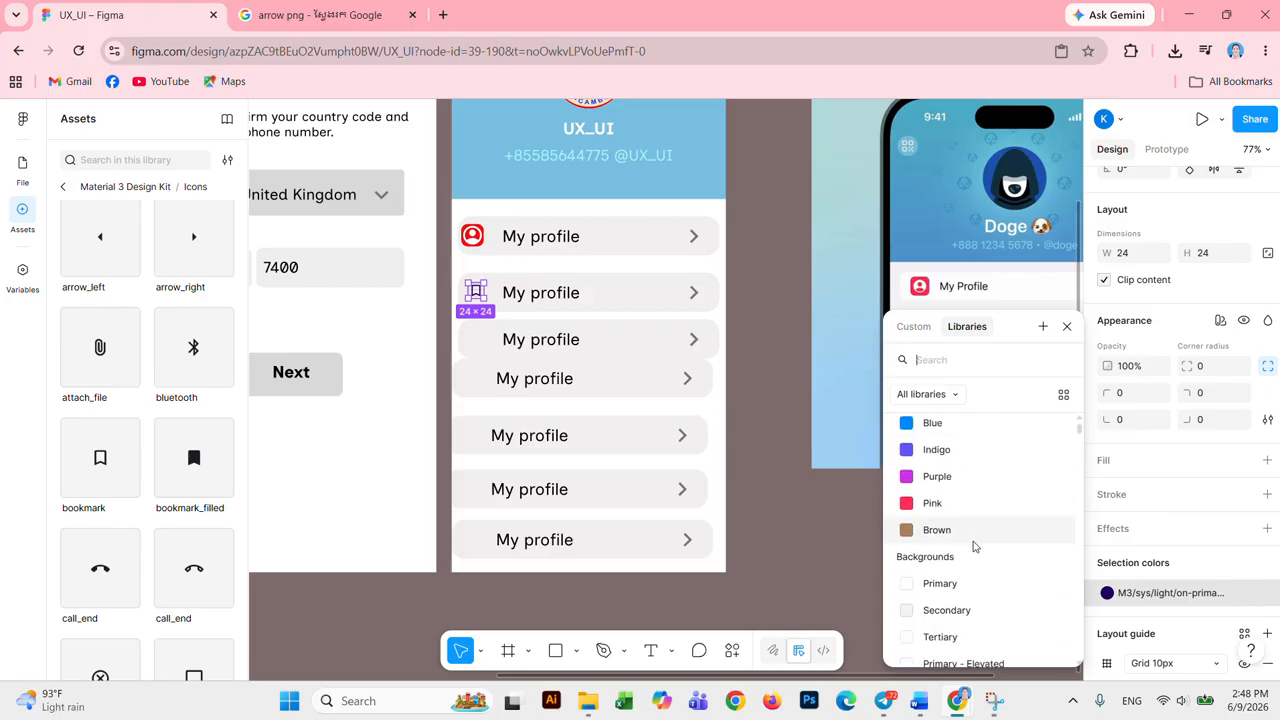
click(937, 450)
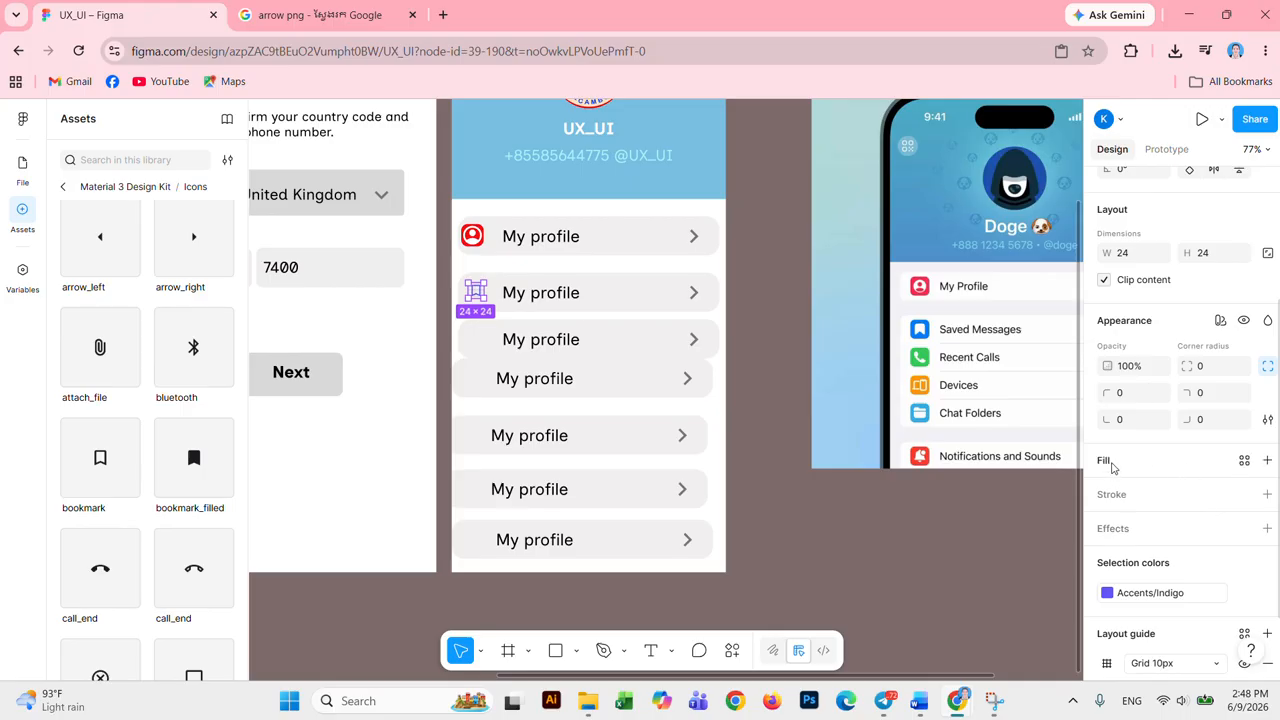
Step: Recolour the bookmark icon with the Accents/Blue colour style
click(1109, 594)
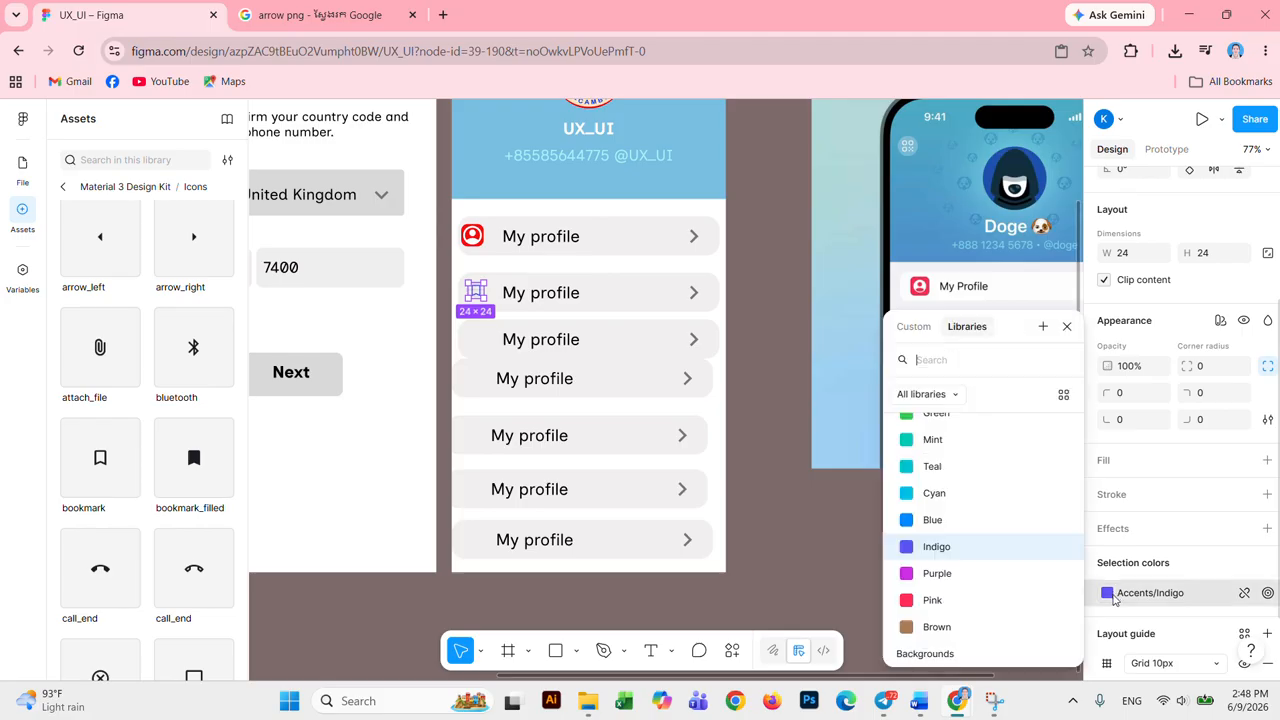
scroll(958, 518, down, 3)
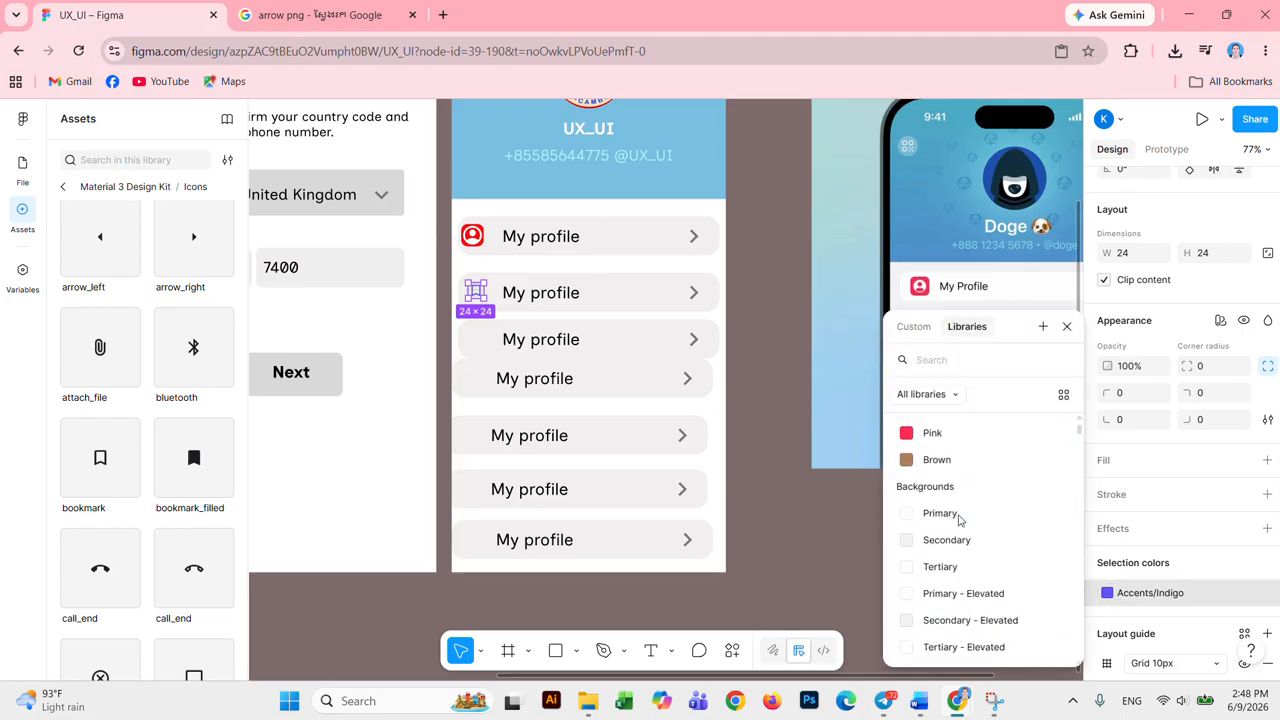
scroll(958, 518, up, 3)
click(945, 525)
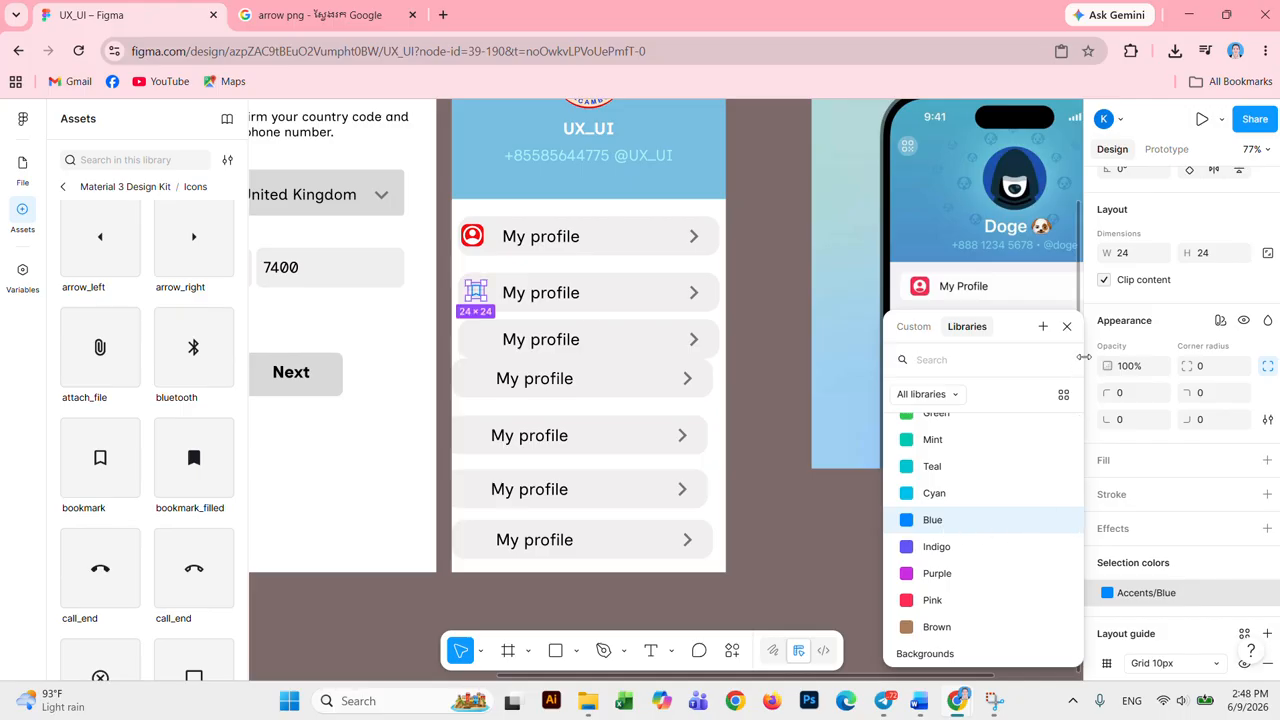
click(1067, 326)
click(985, 603)
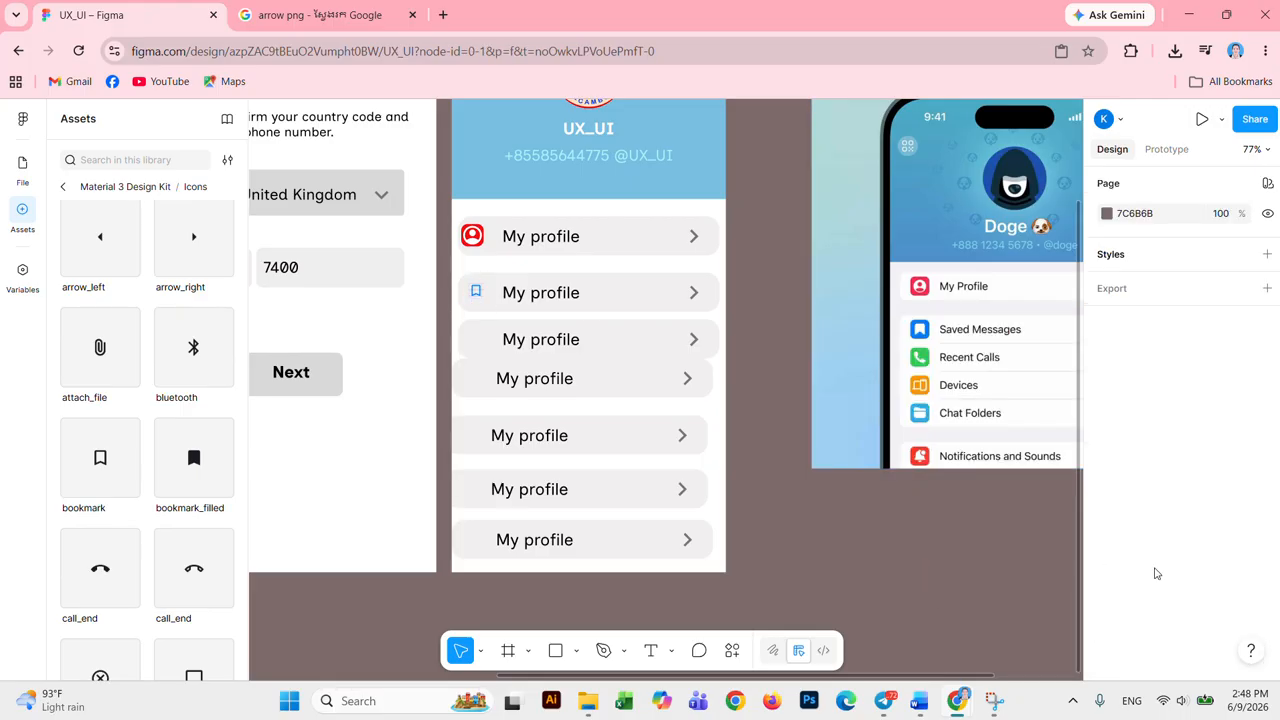
Step: Remove the icon's 10px layout grid and keep Accents/Blue after trying Red
click(476, 294)
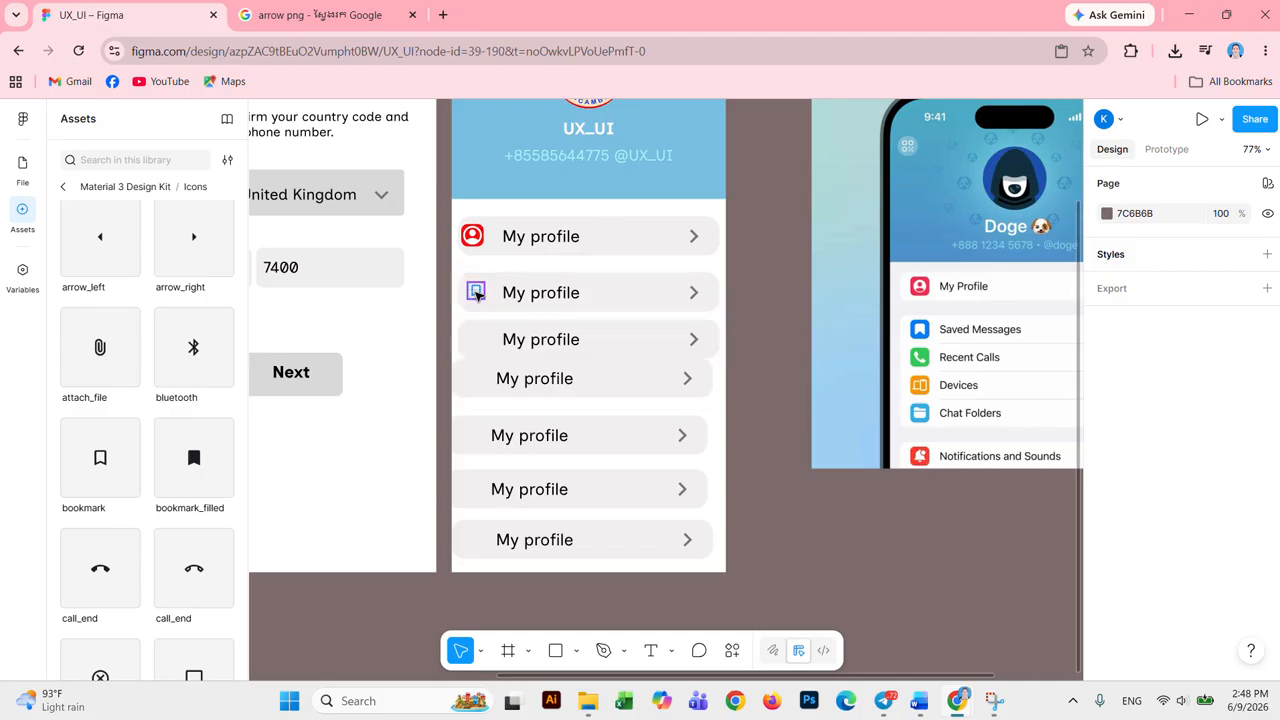
scroll(1228, 503, down, 3)
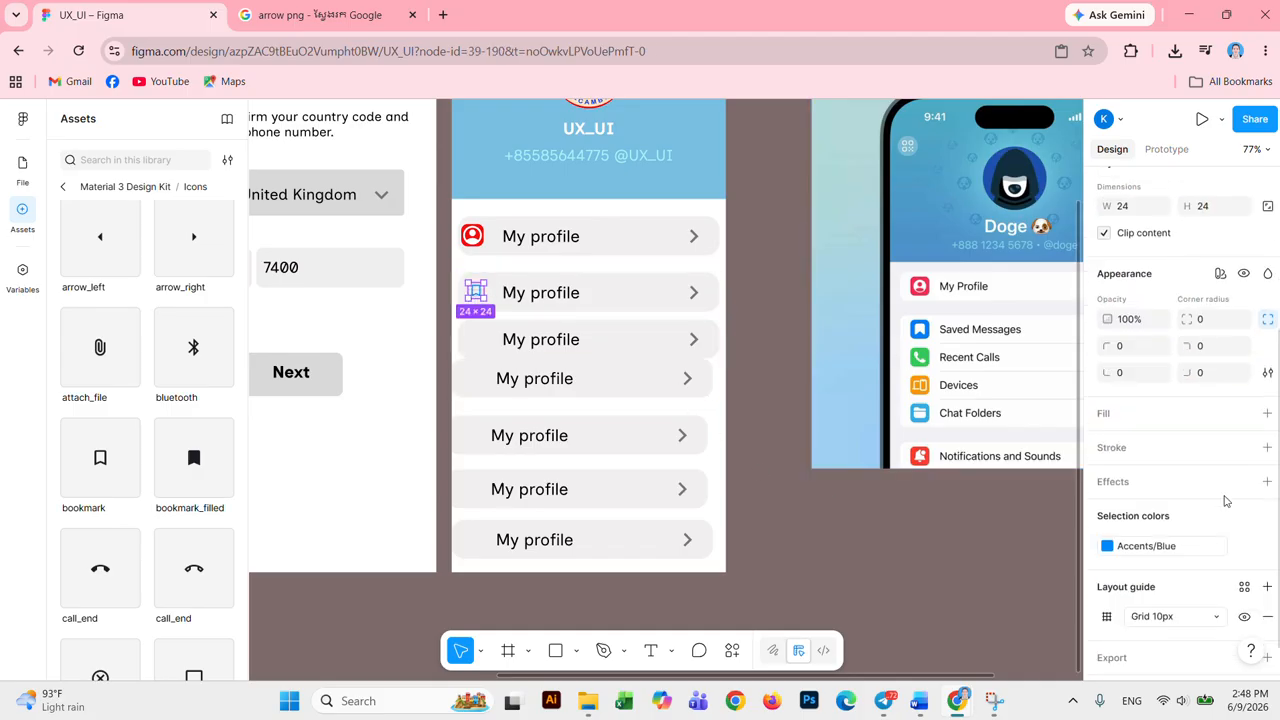
scroll(1219, 499, down, 1)
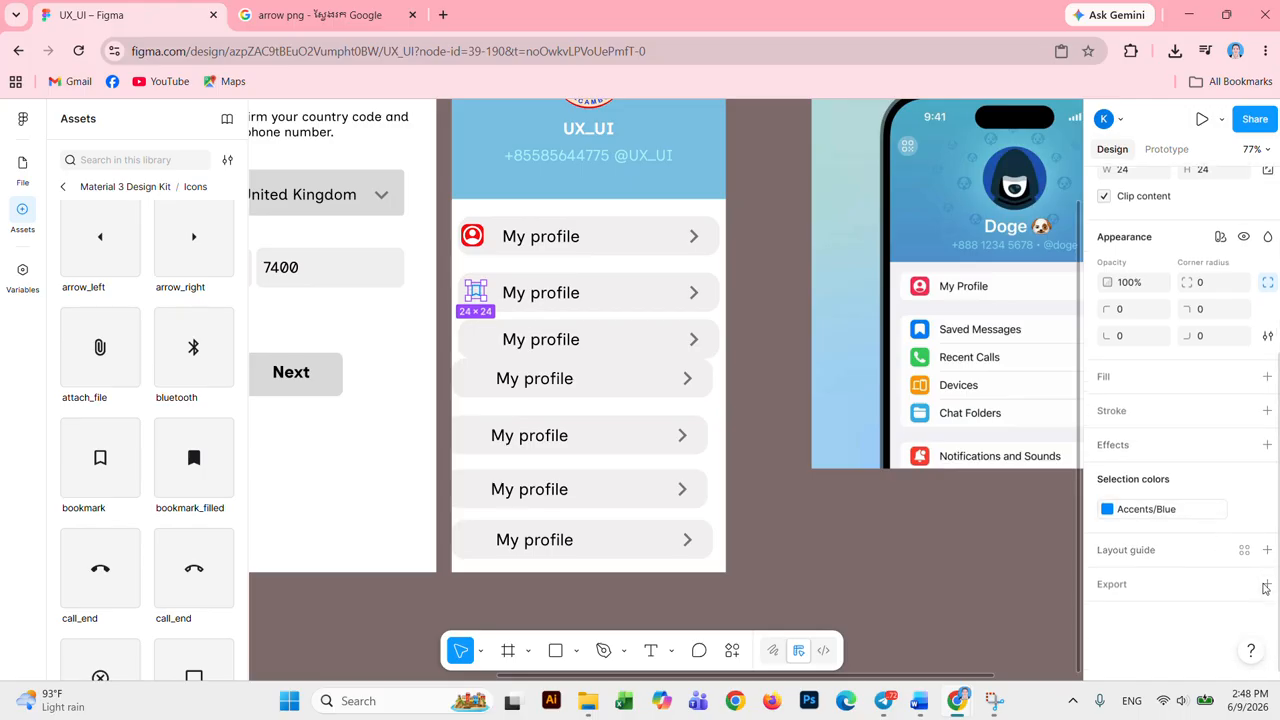
click(1267, 580)
click(1187, 512)
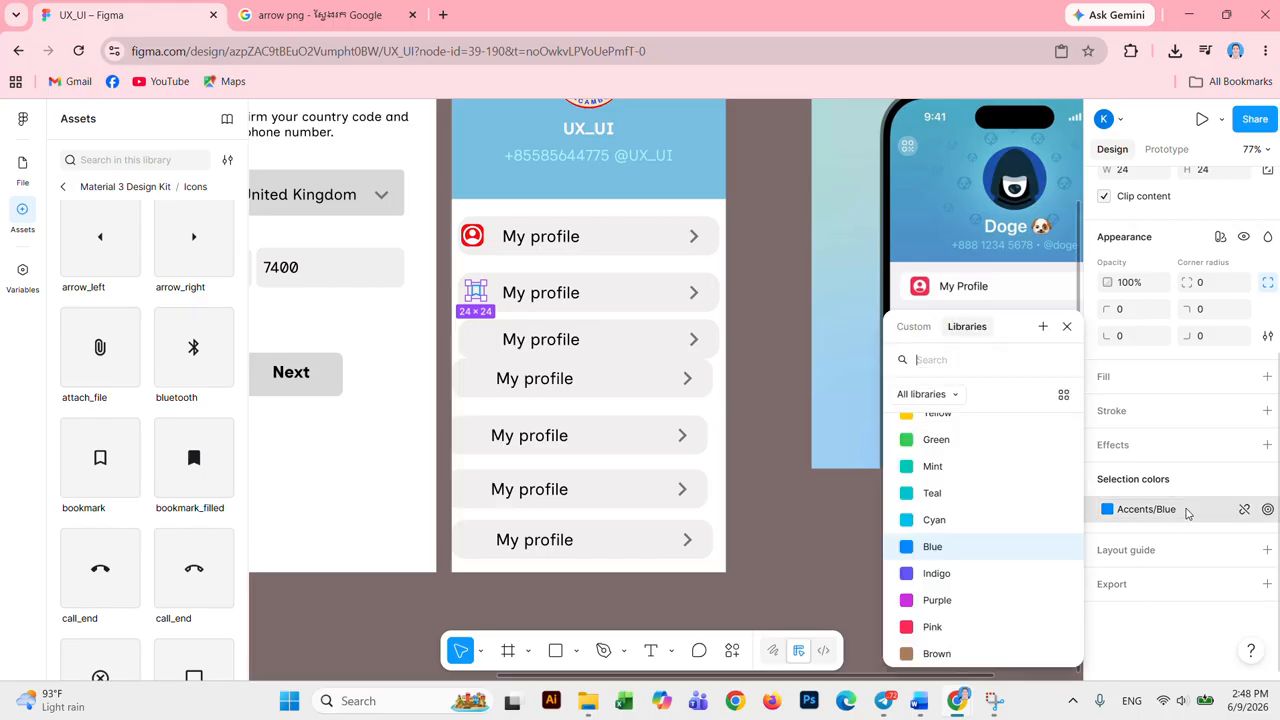
scroll(978, 465, up, 3)
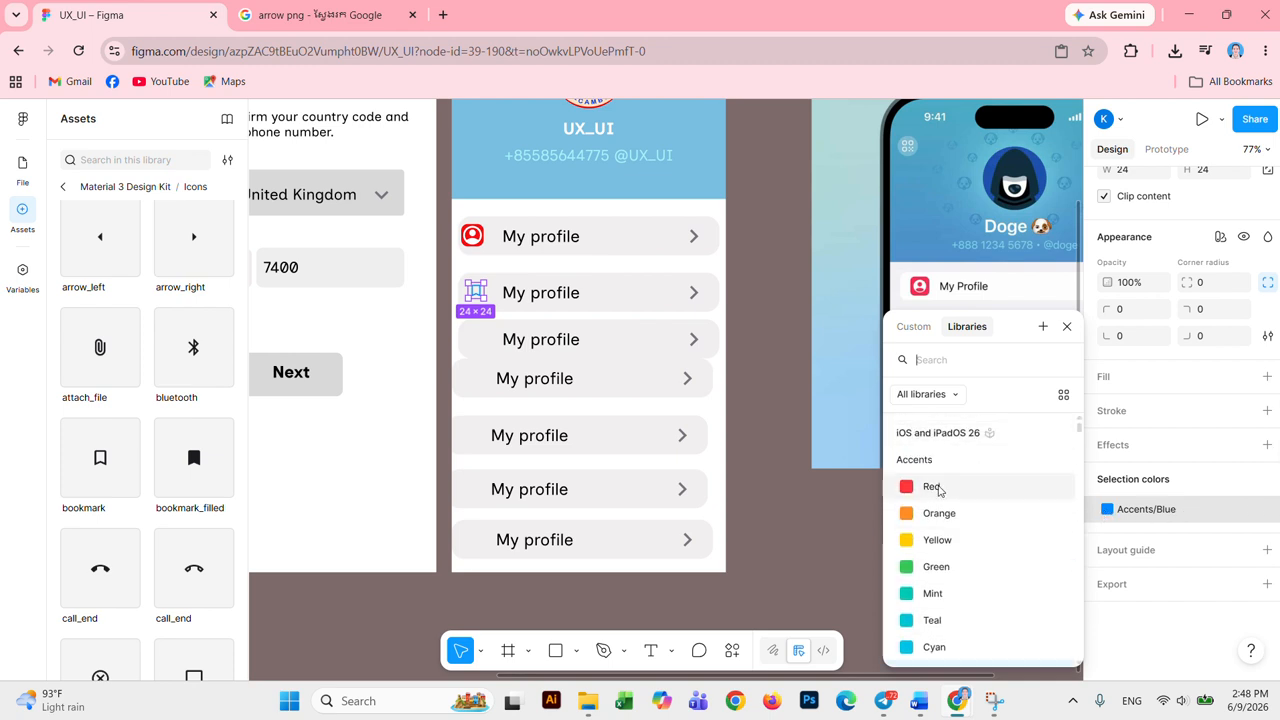
click(932, 498)
scroll(945, 515, down, 3)
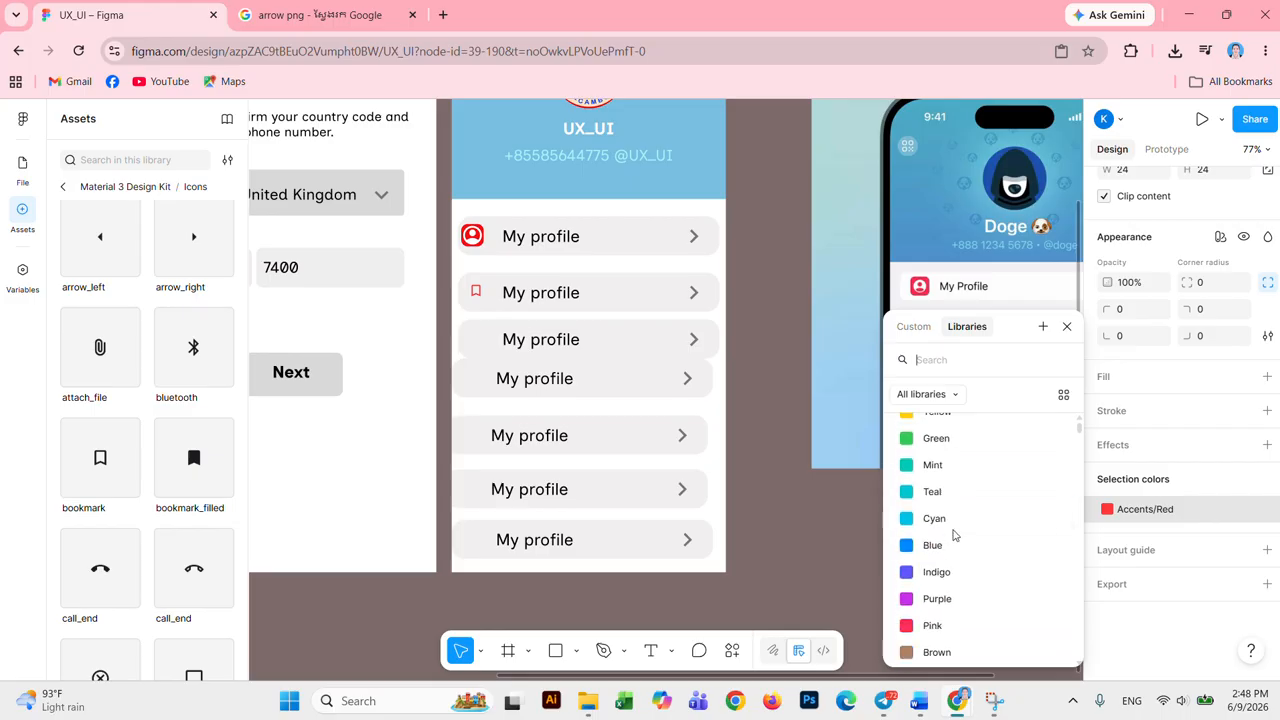
click(950, 507)
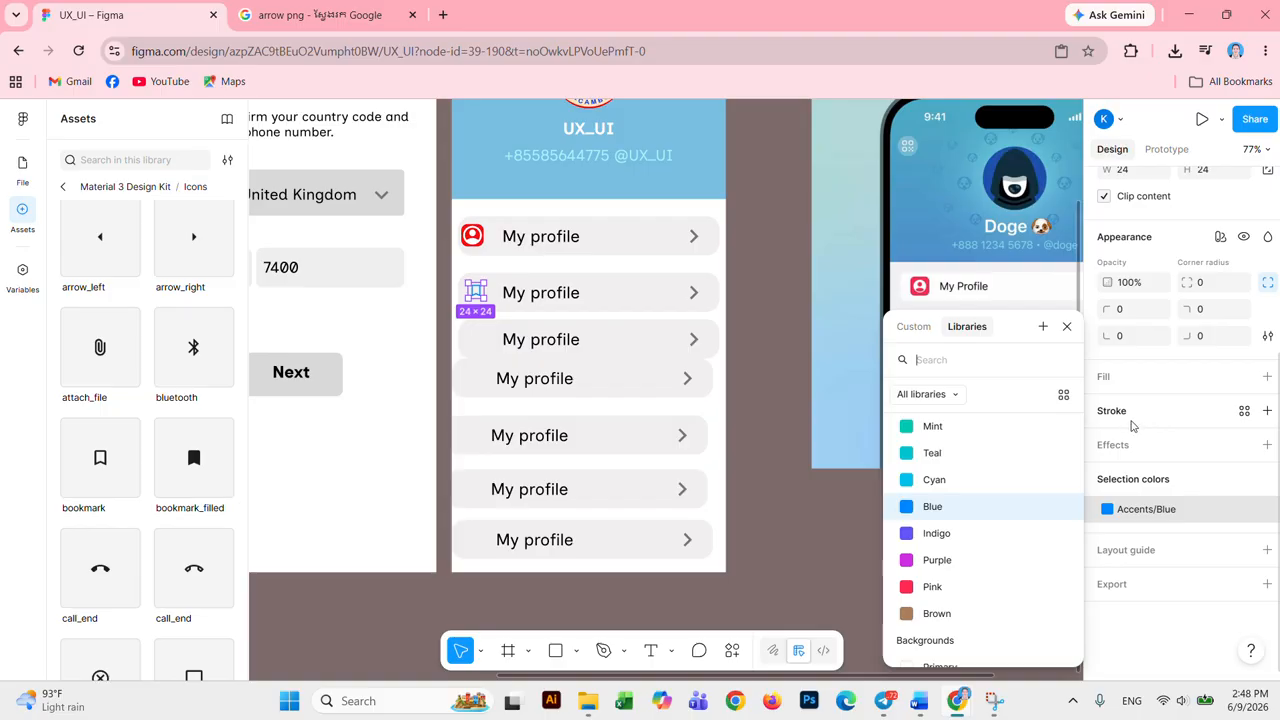
Step: Add a blue outline stroke to the bookmark icon
click(1170, 422)
click(1170, 422)
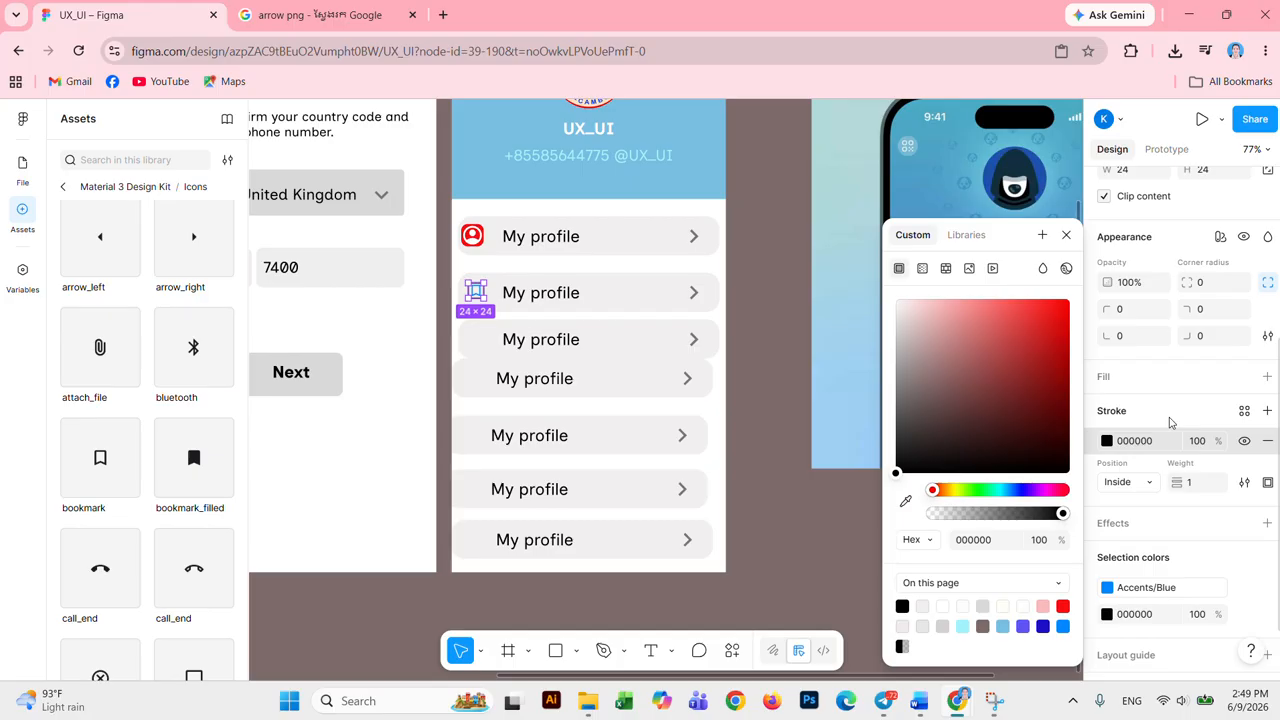
click(1109, 442)
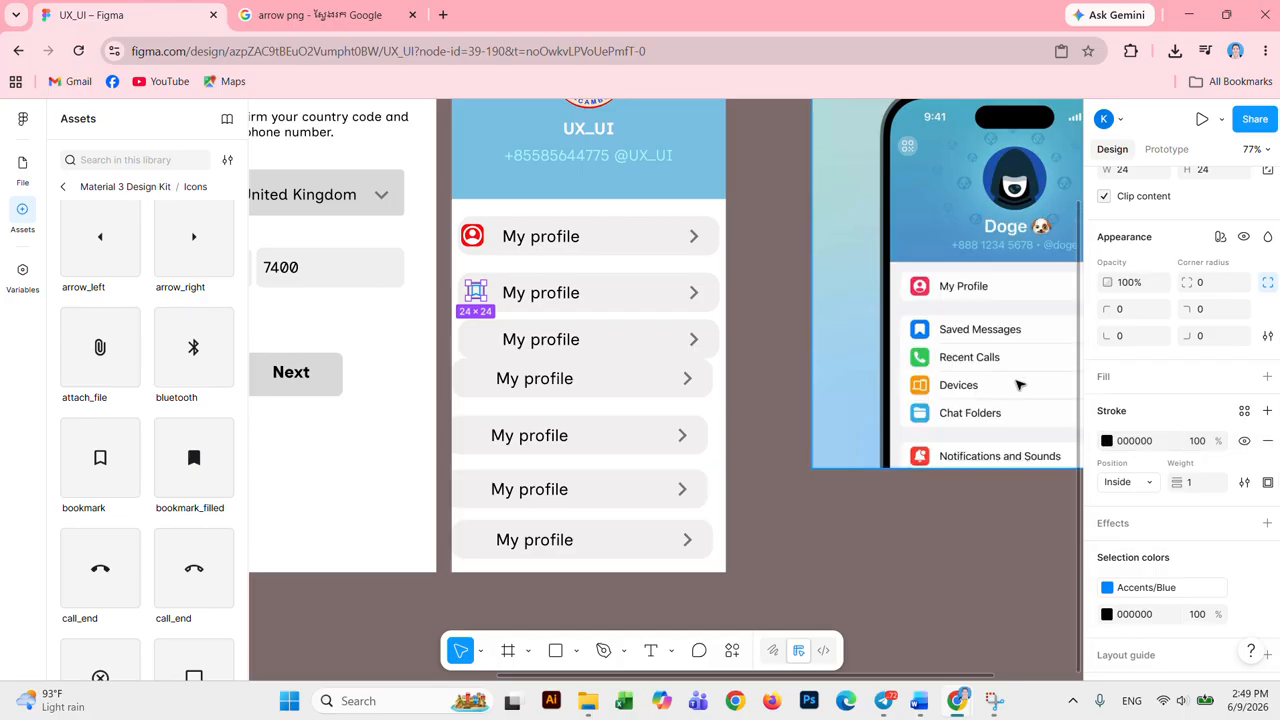
click(1108, 447)
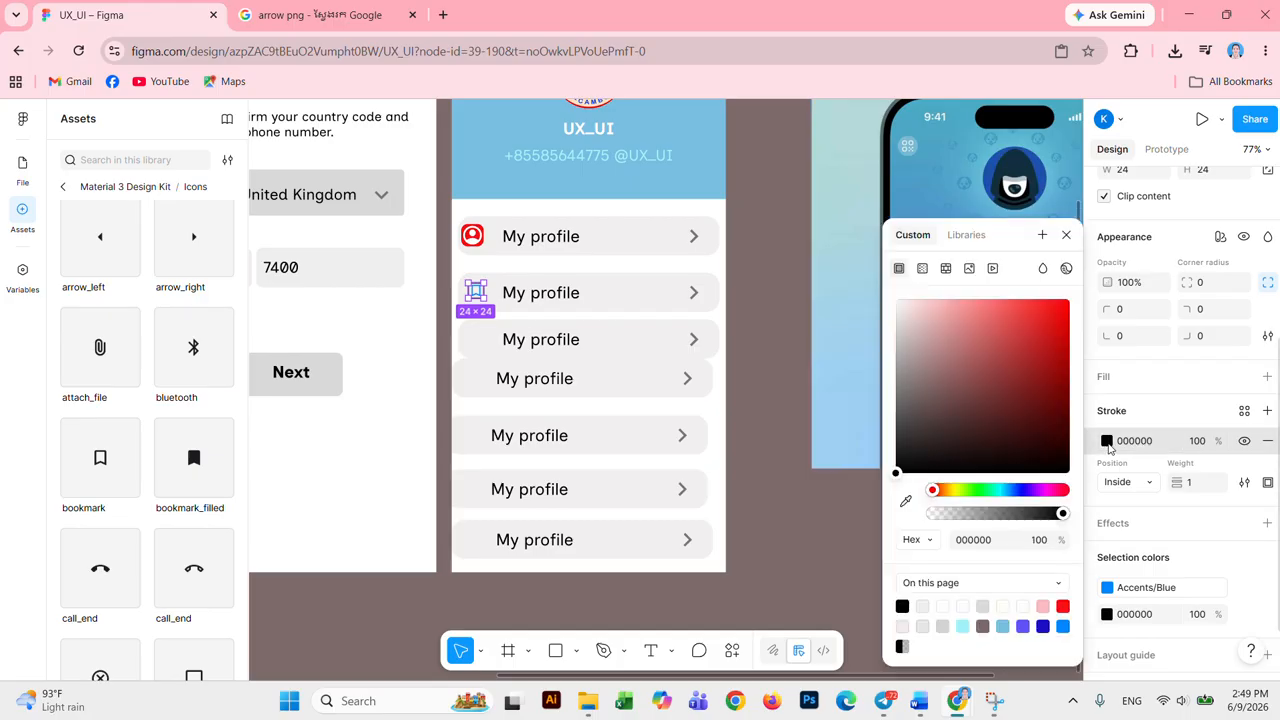
click(1041, 313)
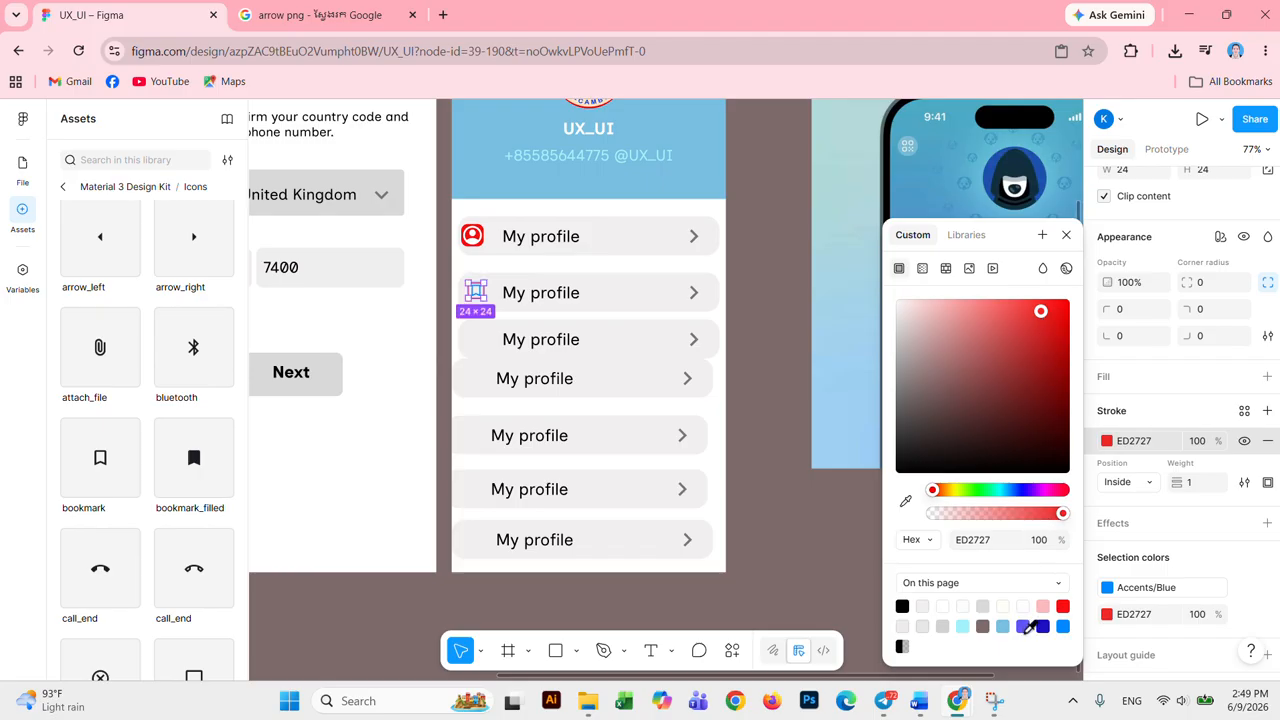
click(1062, 625)
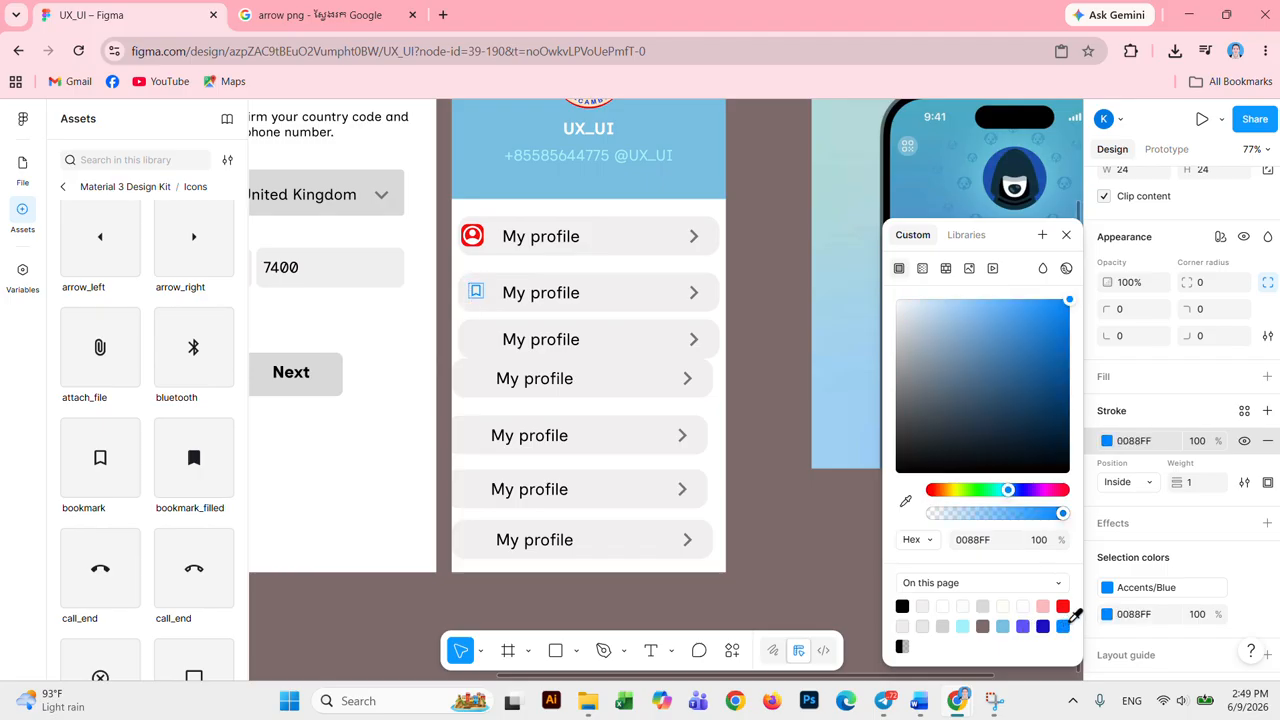
click(1066, 235)
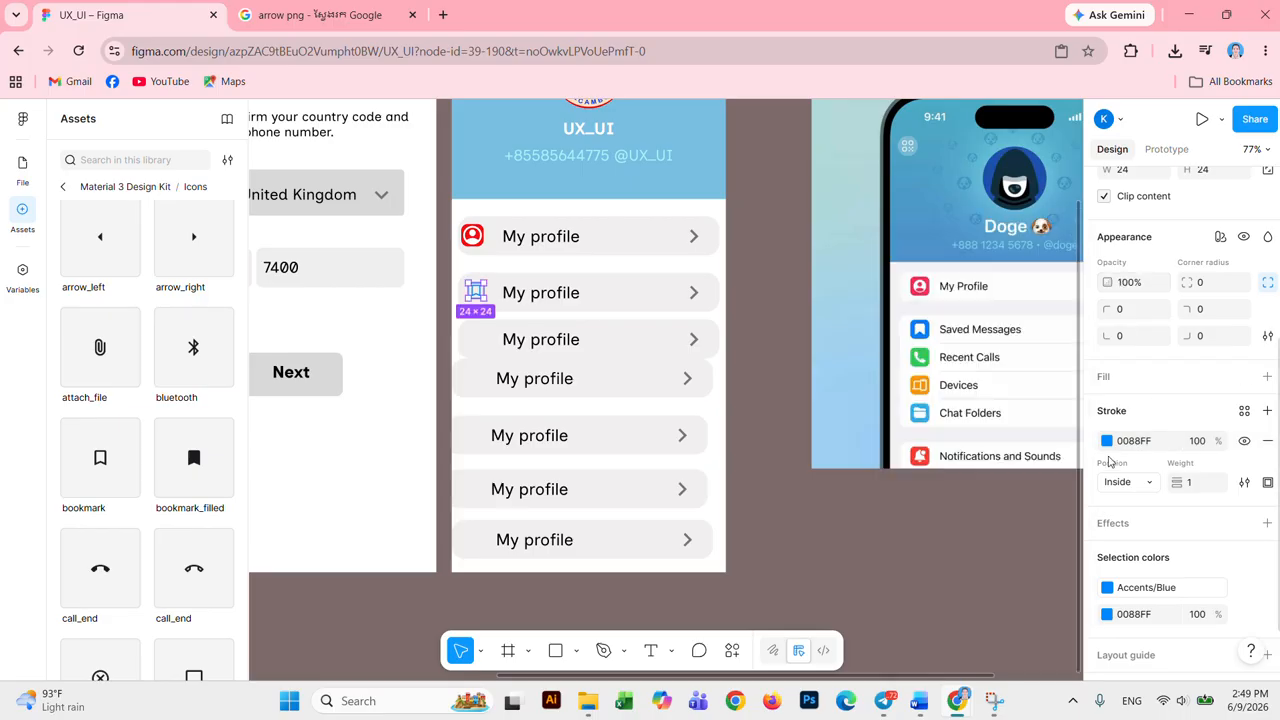
Step: Add a white FFFFFF fill and fine-tune the stroke to 168AEF blue
click(1267, 376)
click(1107, 478)
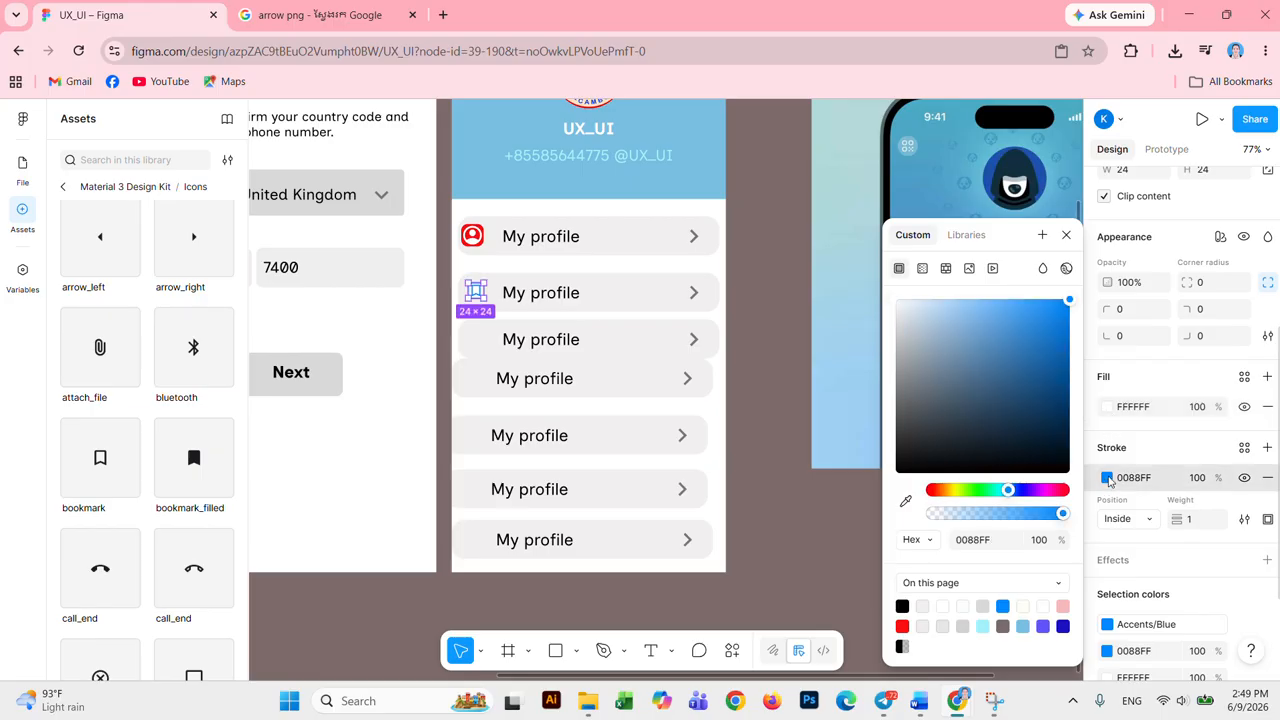
mouse_move(1024, 311)
mouse_down()
mouse_move(1064, 312)
mouse_move(1053, 311)
mouse_up()
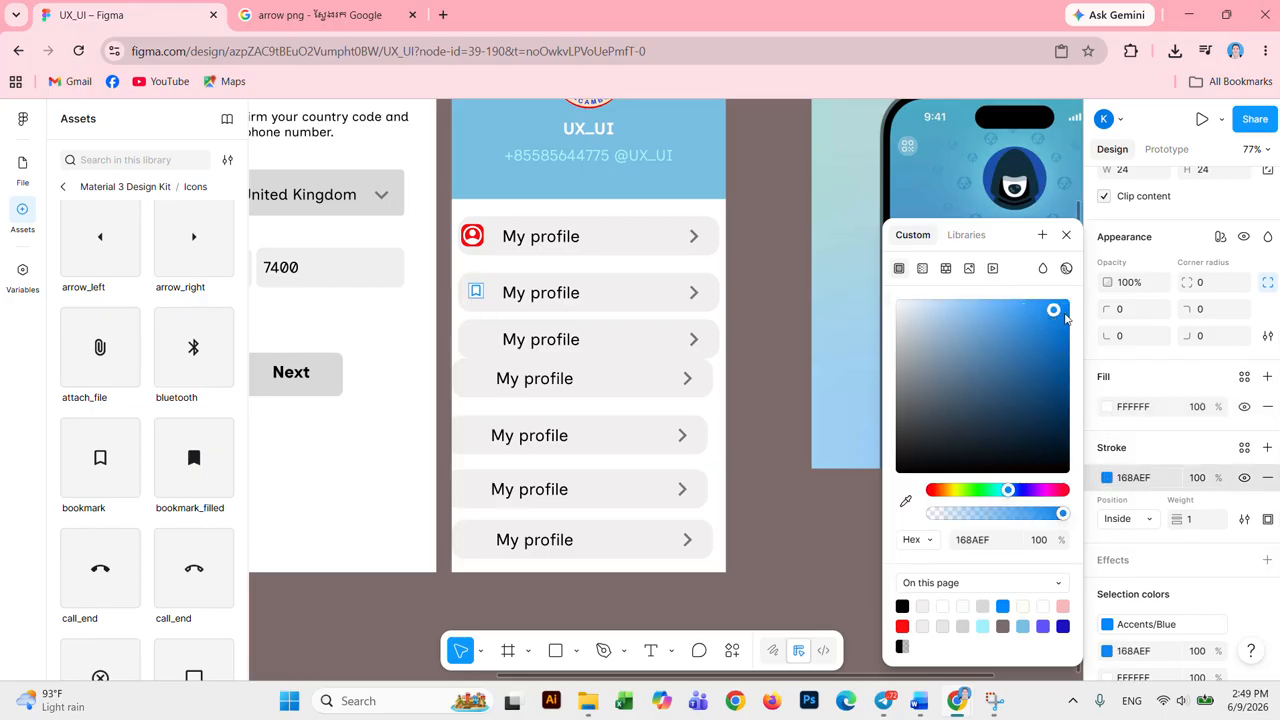
click(853, 550)
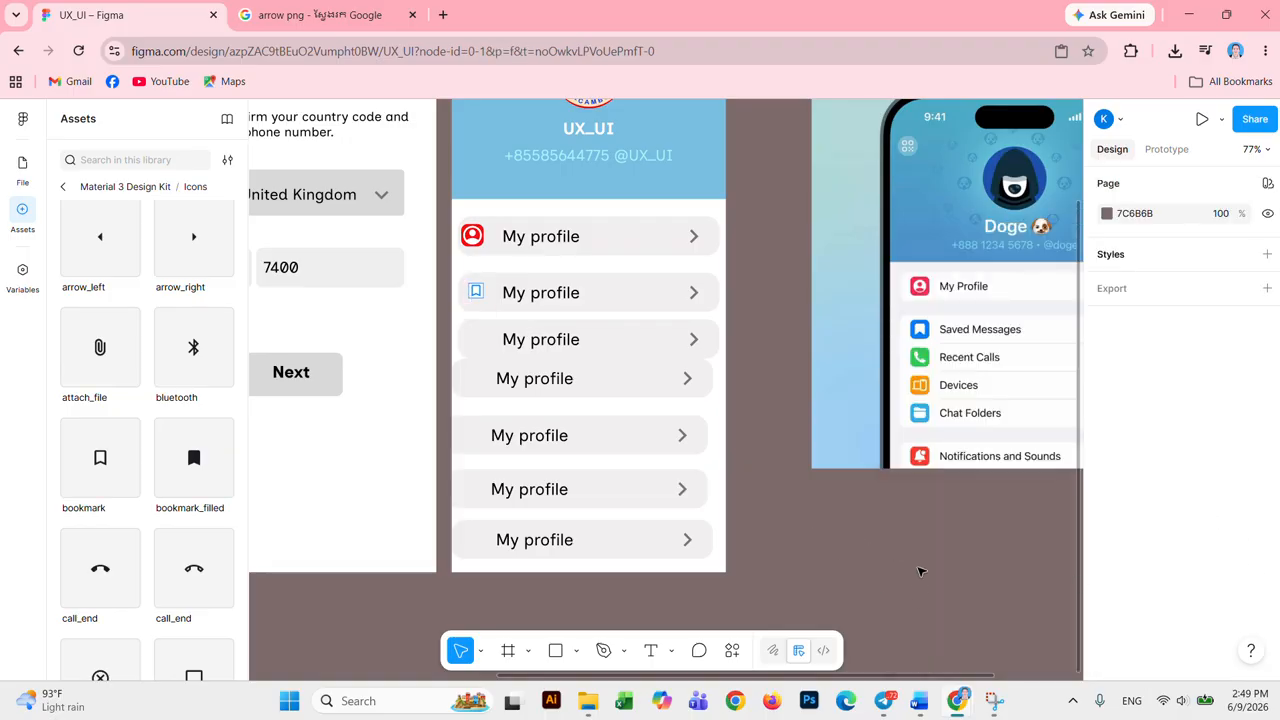
click(474, 293)
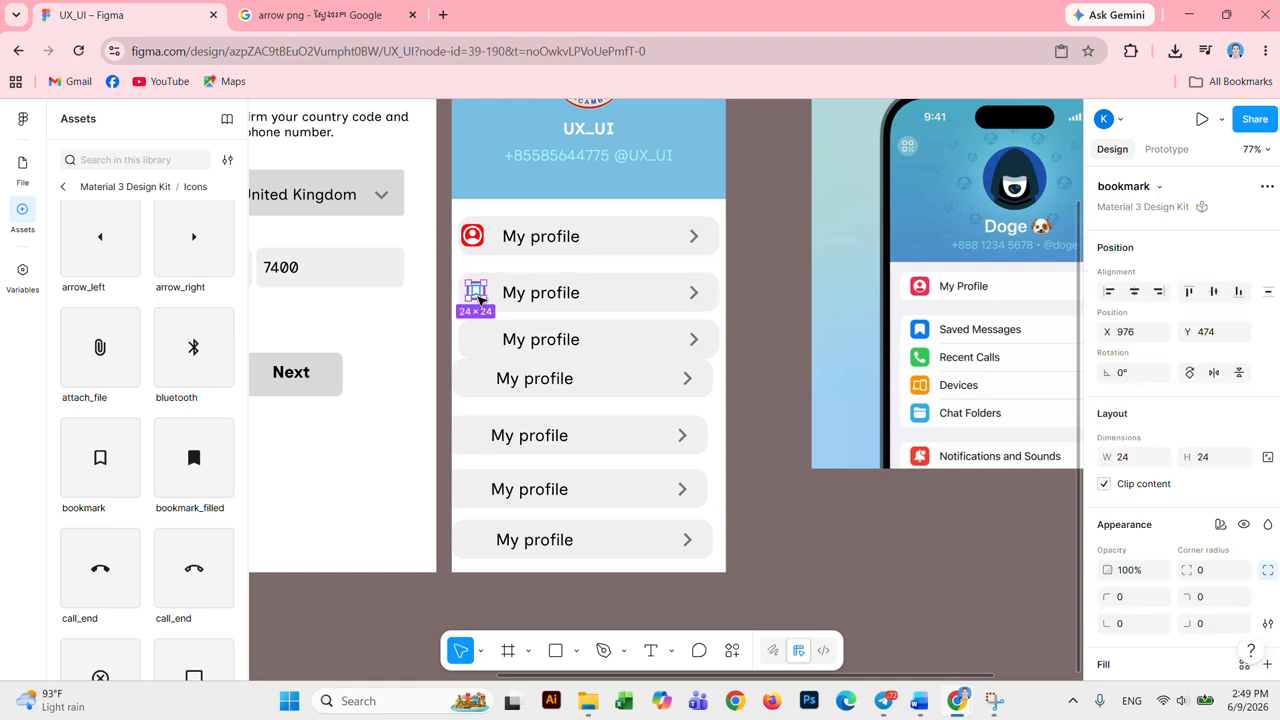
click(800, 523)
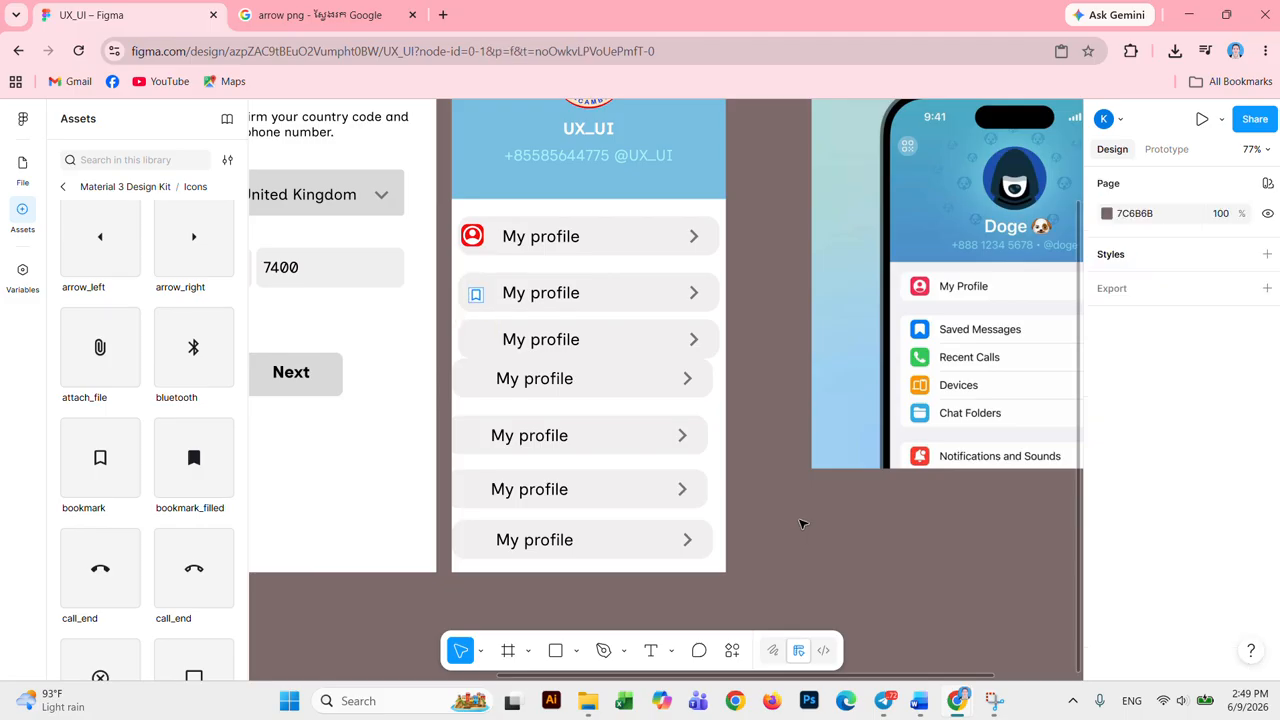
Step: Retype the second row's 'My profile' label as 'Saved Messages', then select its bookmark icon
click(551, 293)
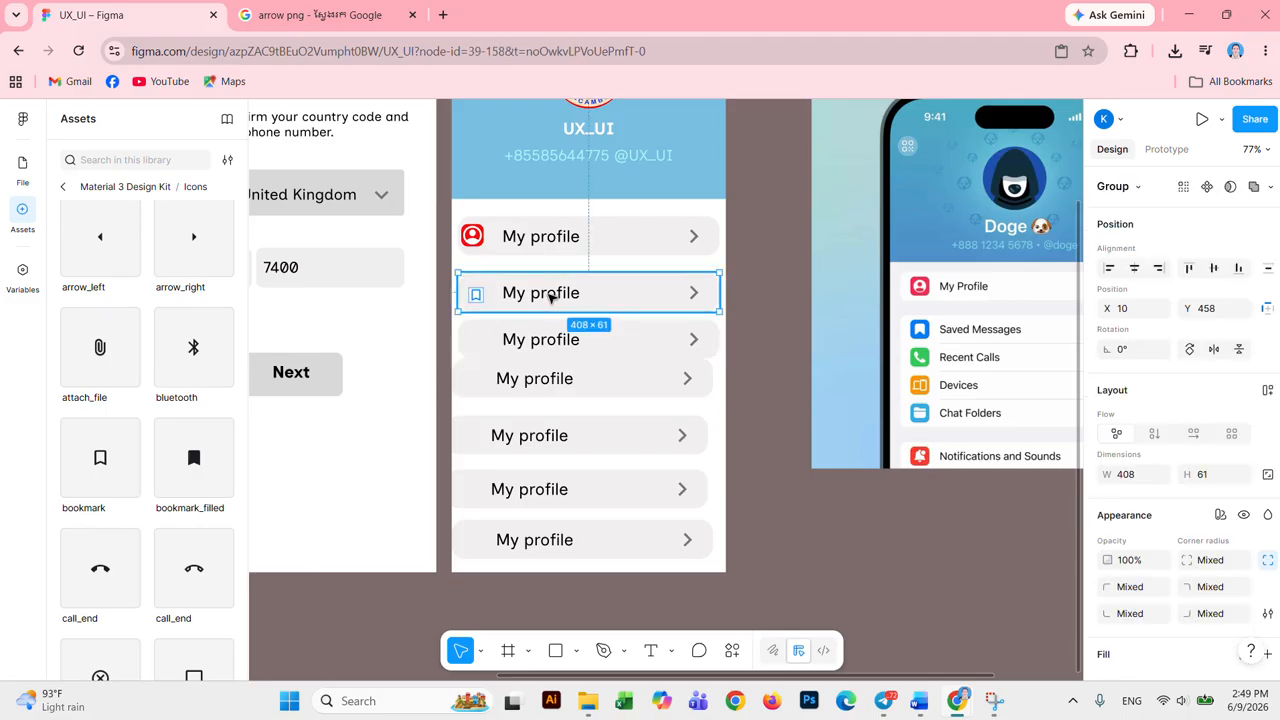
double_click(551, 293)
double_click(550, 293)
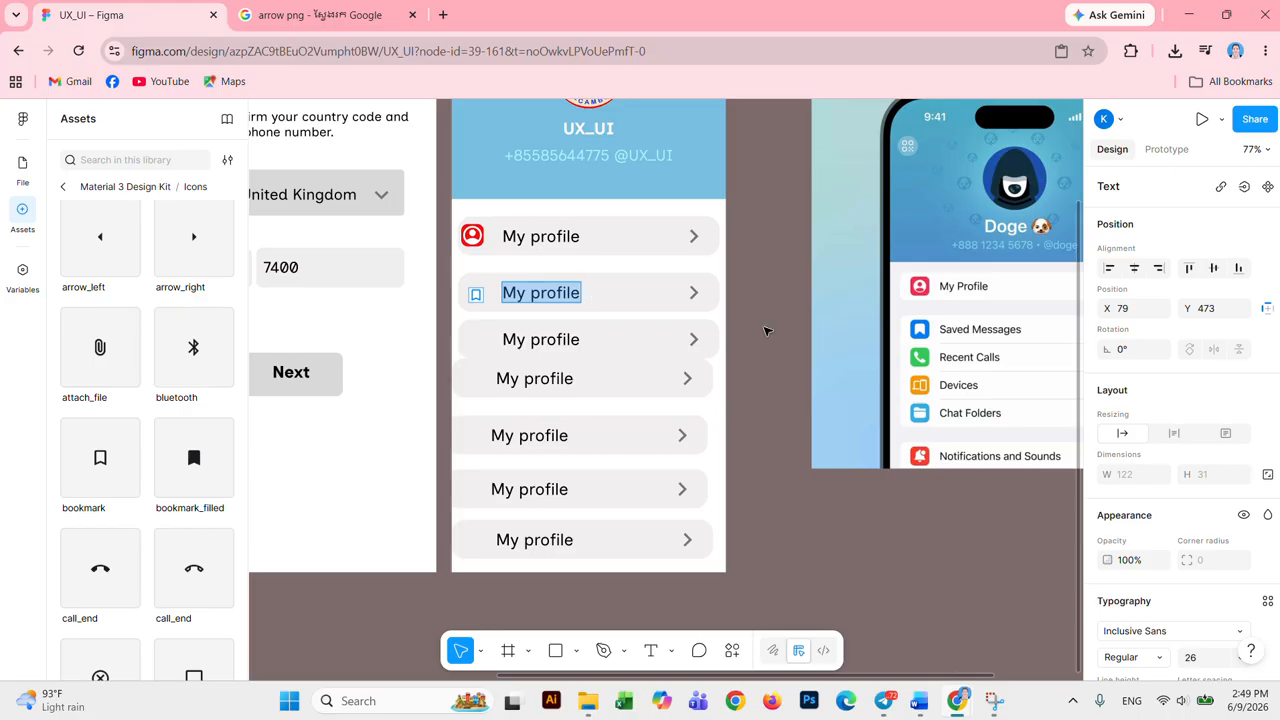
text(S)
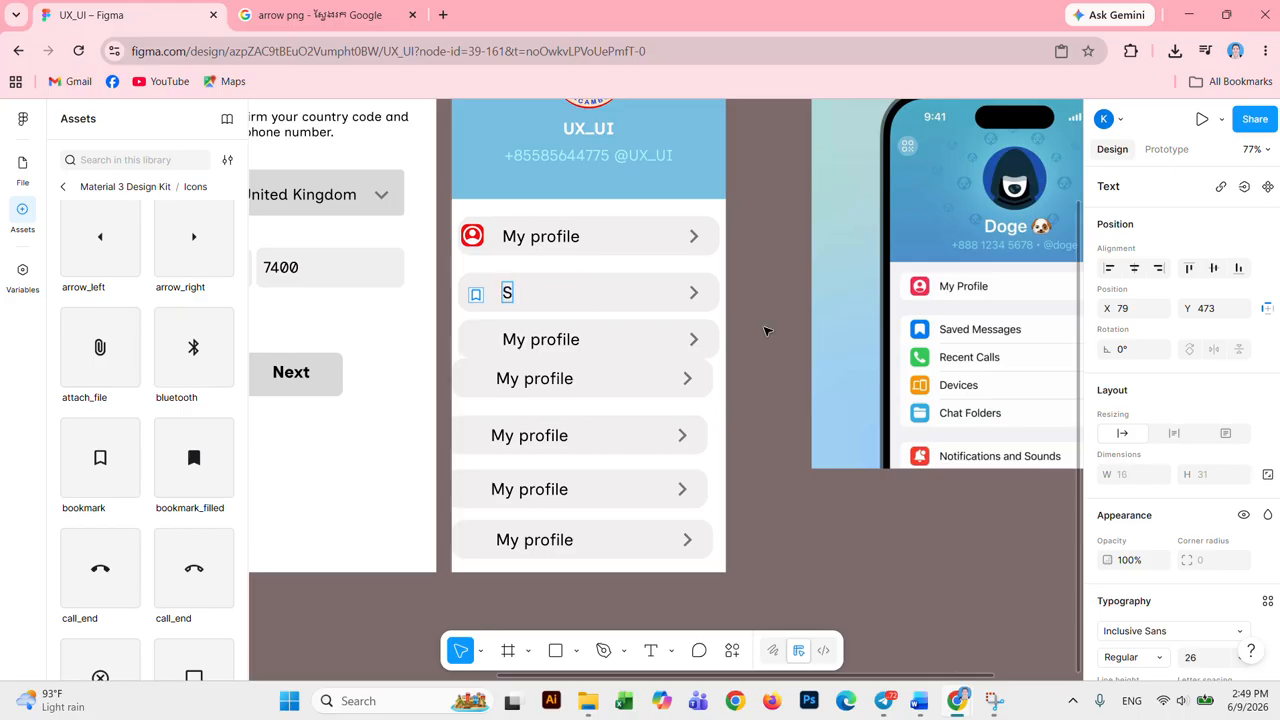
text(aved Mes)
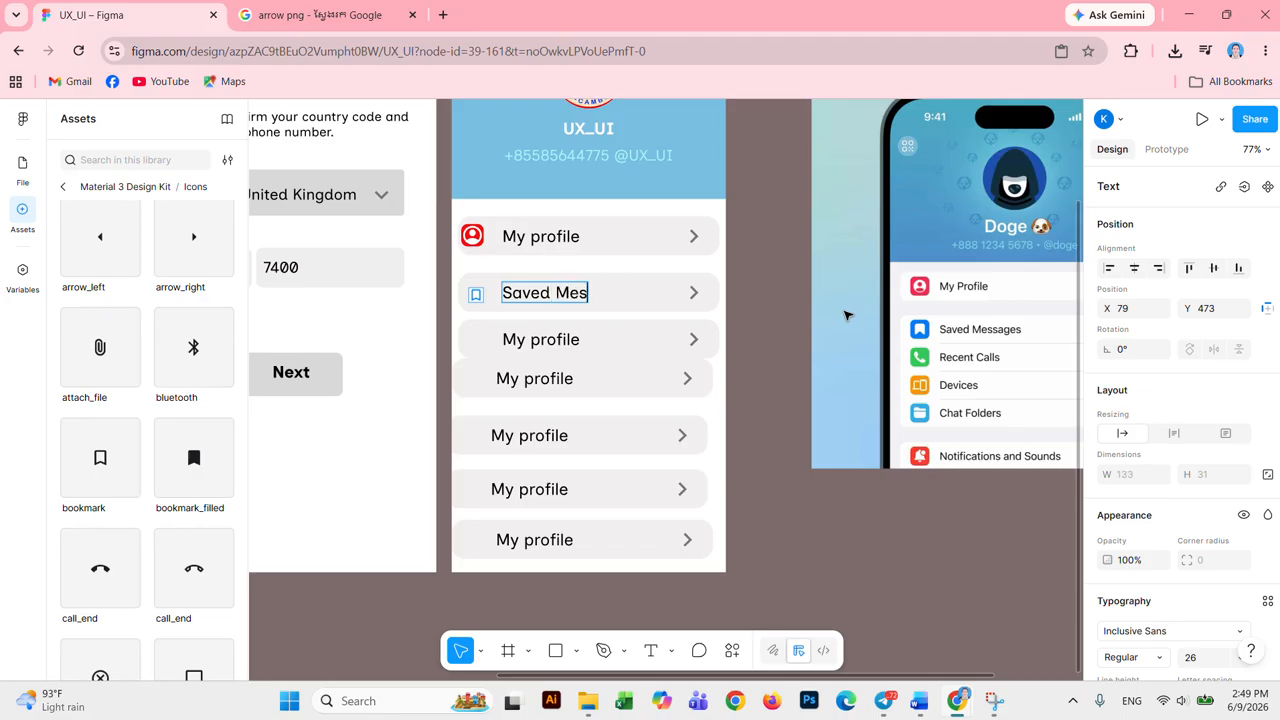
text(sages)
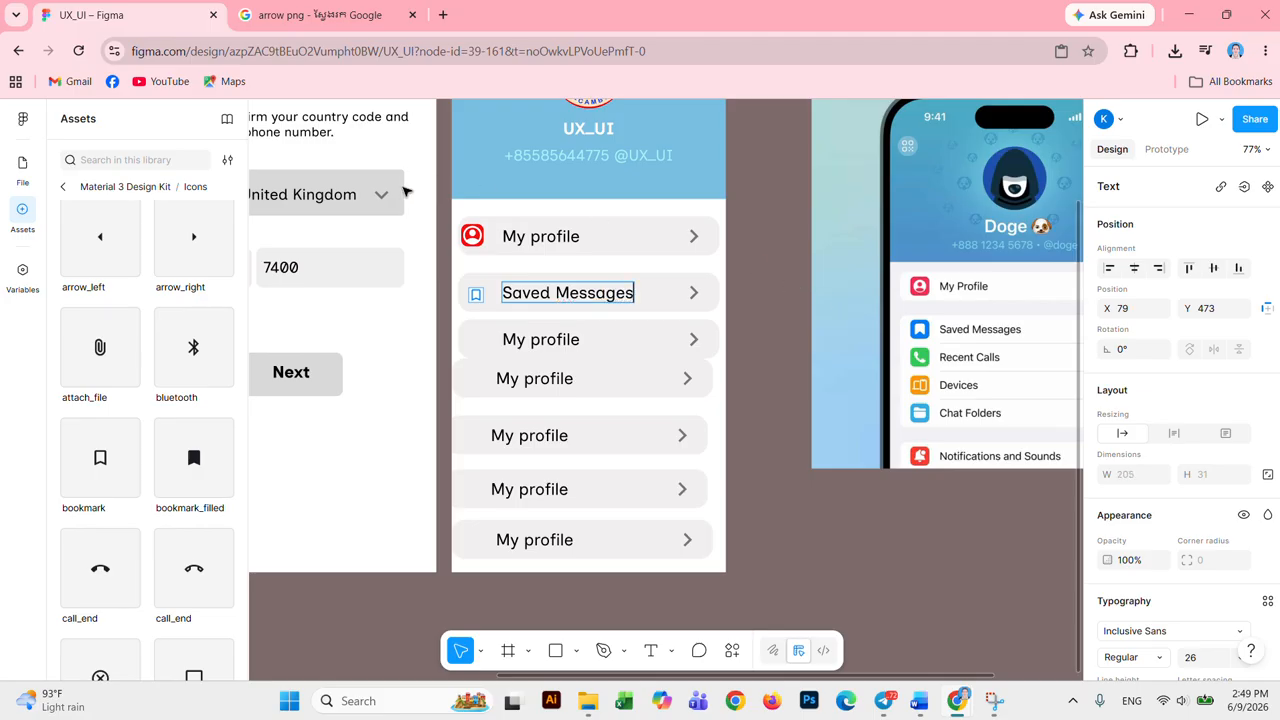
key(Escape)
click(477, 297)
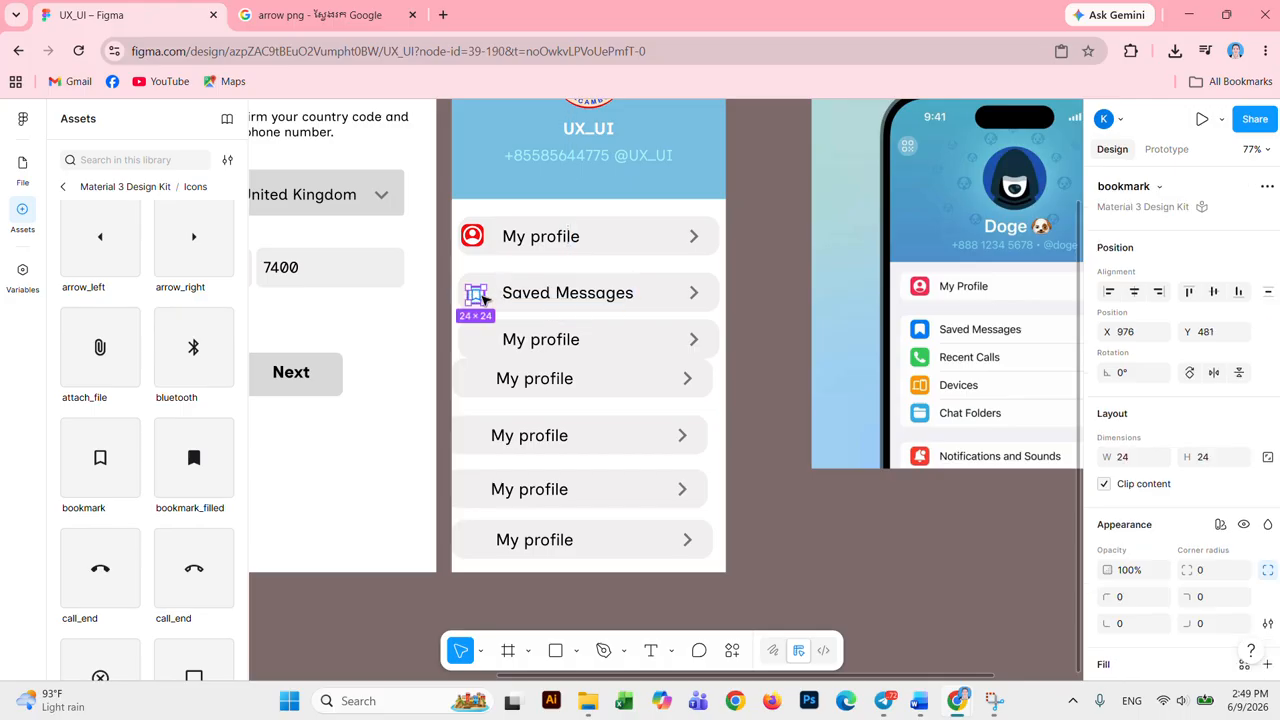
Step: Resize the bookmark icon to about 37×35 and remove its blue outline
mouse_move(488, 283)
mouse_down()
mouse_move(498, 274)
mouse_move(472, 294)
mouse_up()
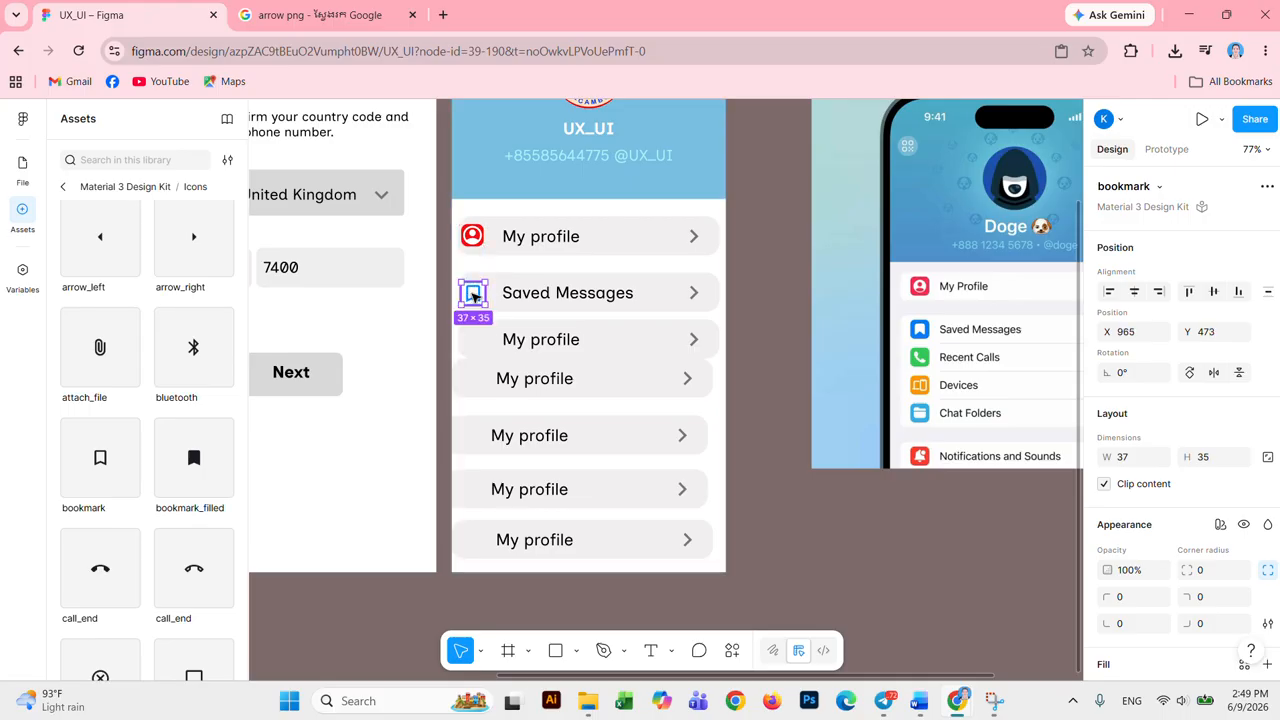
click(777, 340)
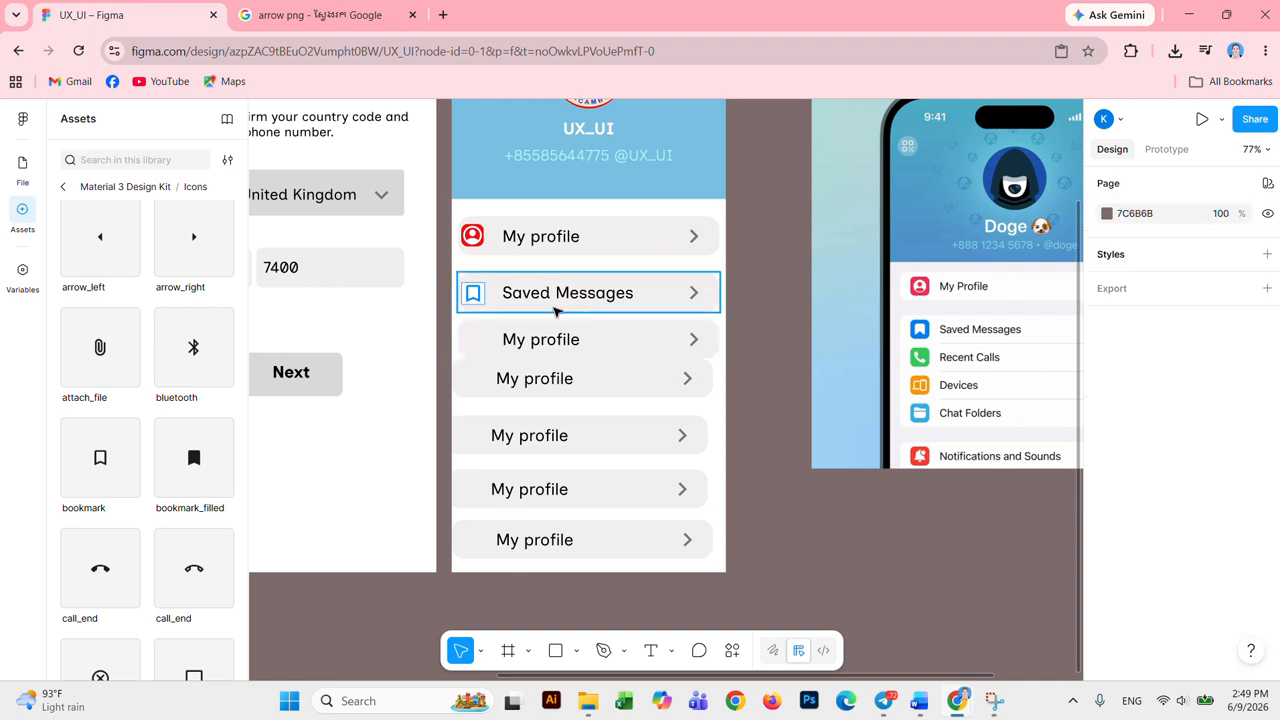
click(478, 292)
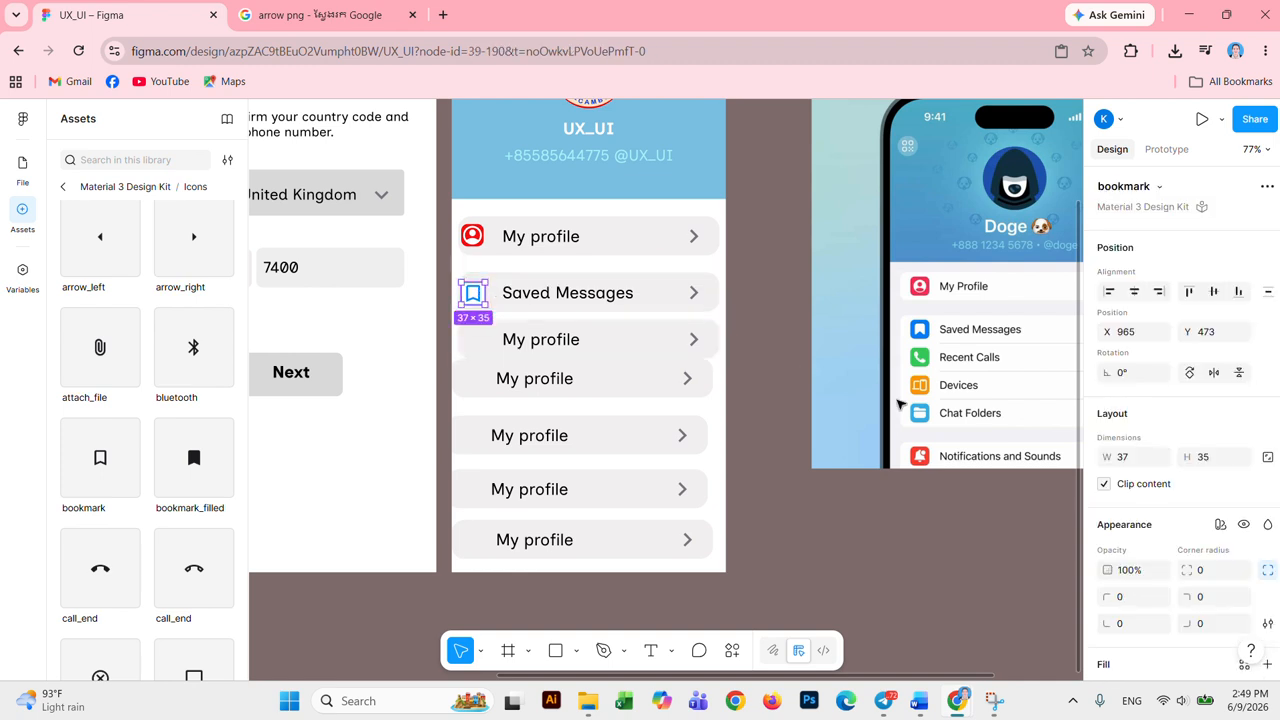
scroll(800, 420, down, 1)
scroll(1157, 531, down, 5)
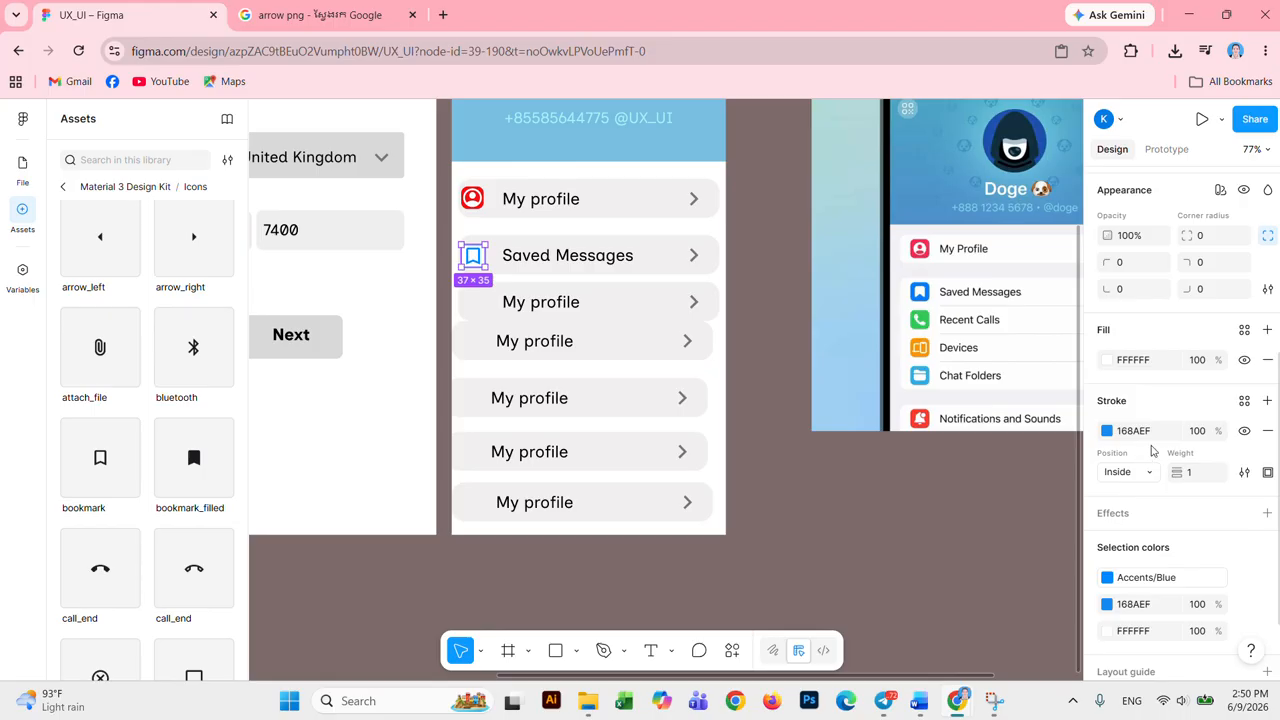
click(1267, 430)
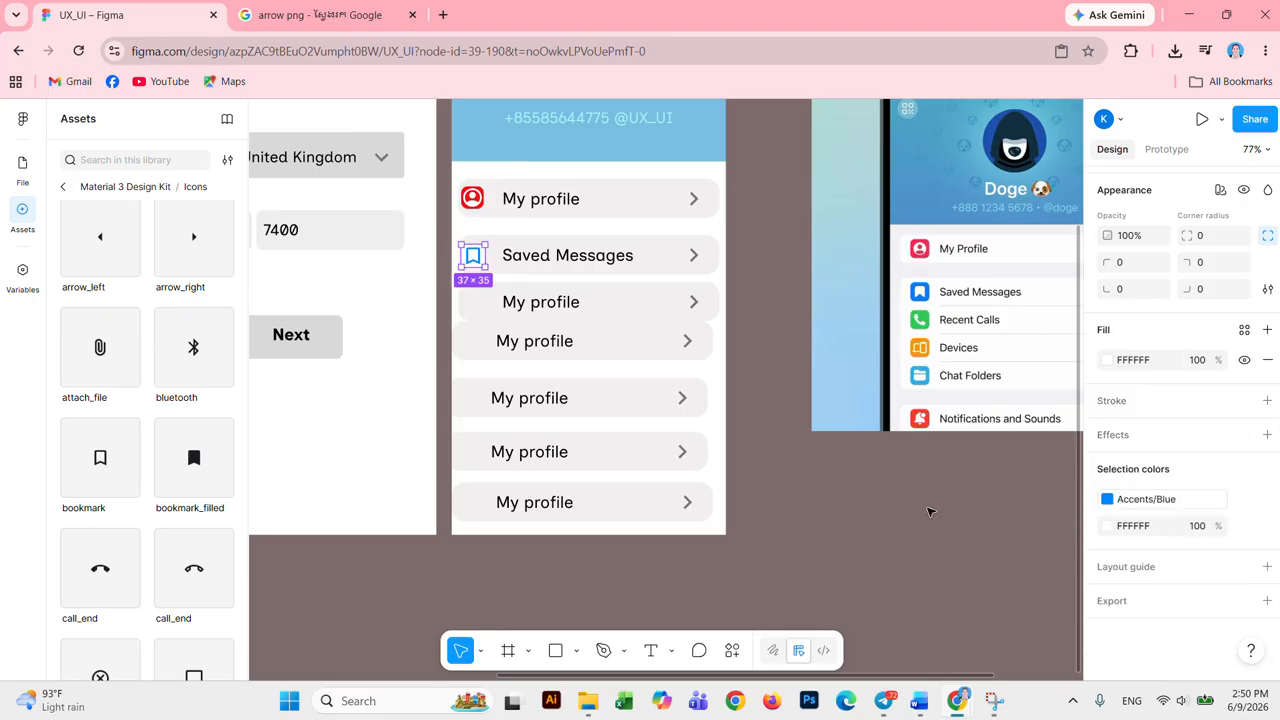
click(1107, 500)
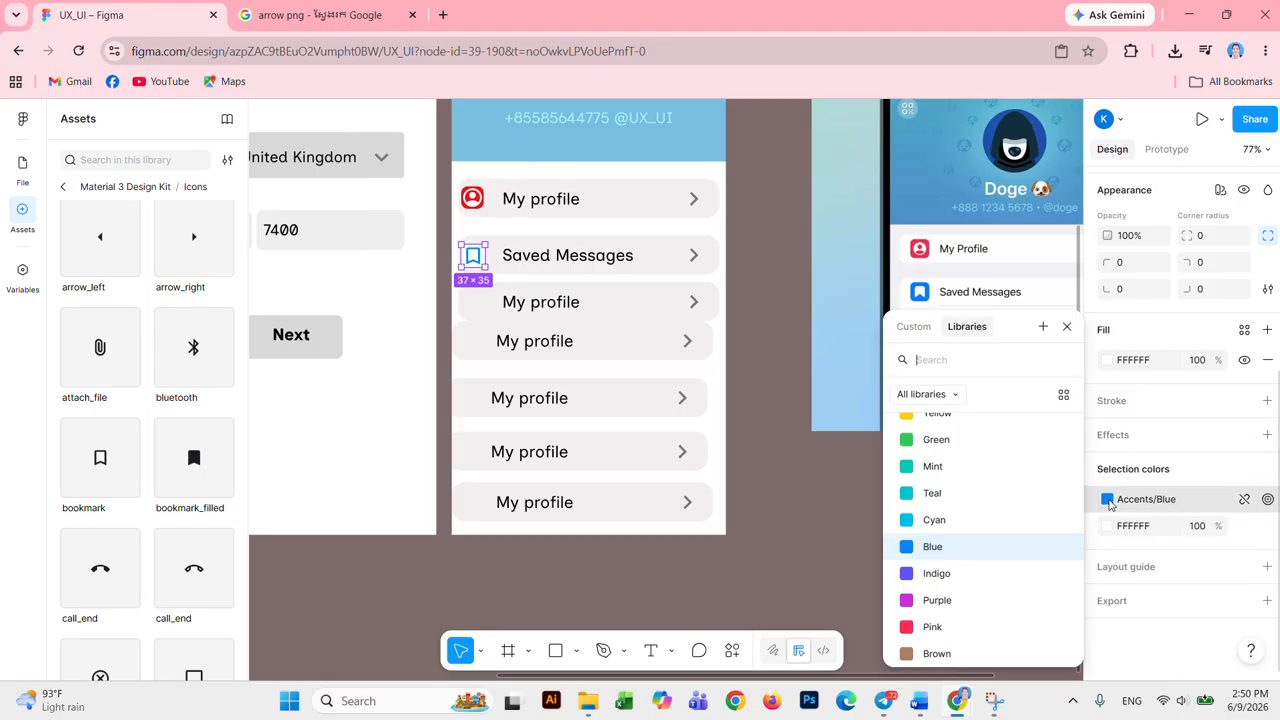
click(1063, 394)
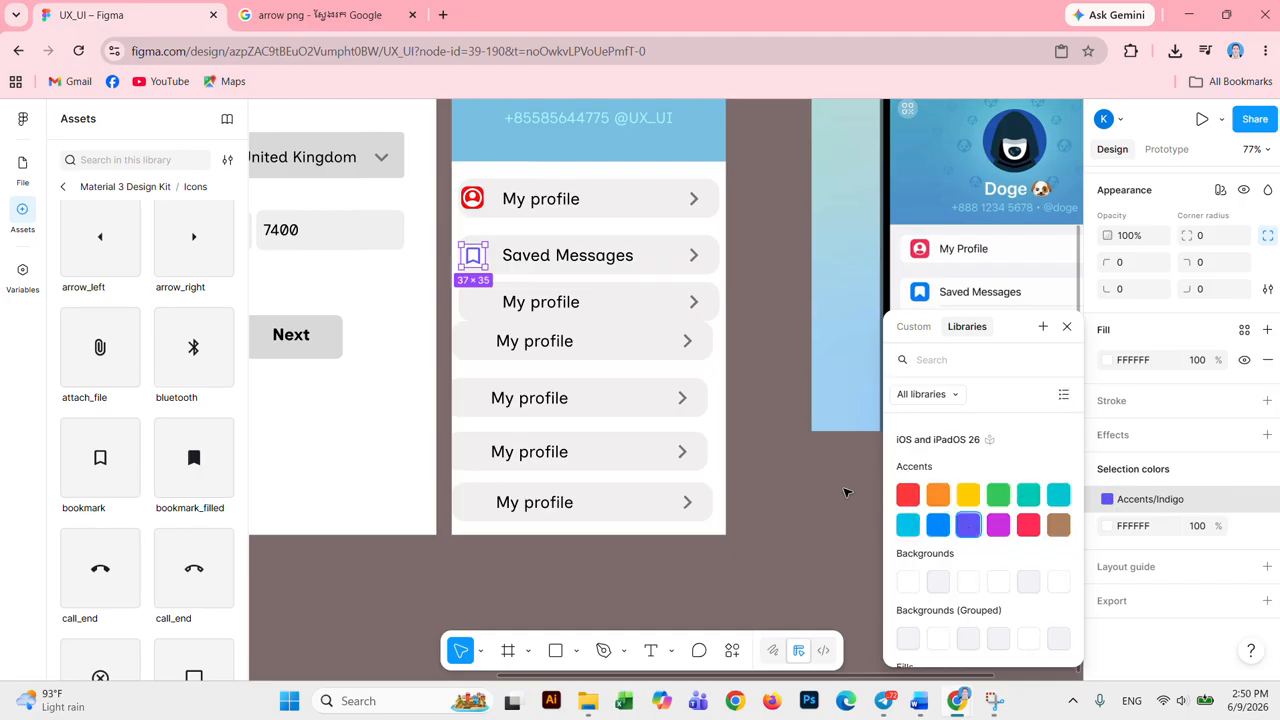
click(810, 495)
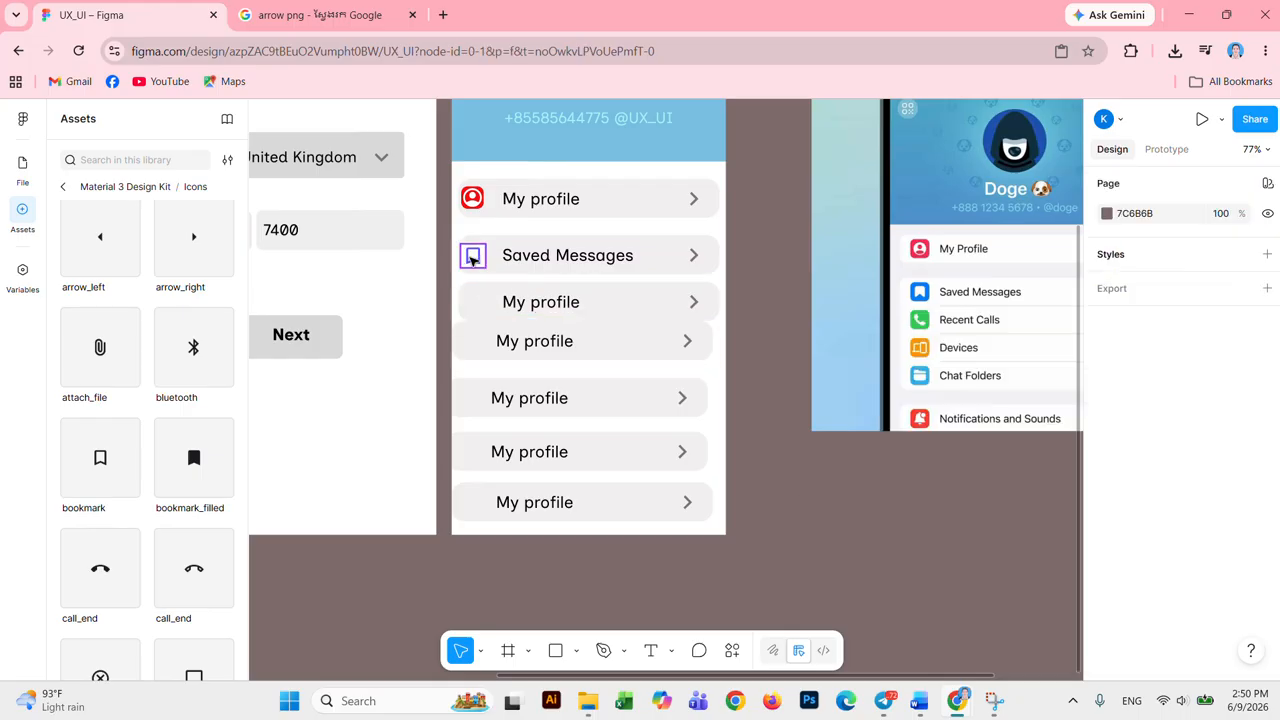
Step: Set the bookmark icon's fill to deep blue 200DED
click(473, 255)
scroll(1160, 530, down, 5)
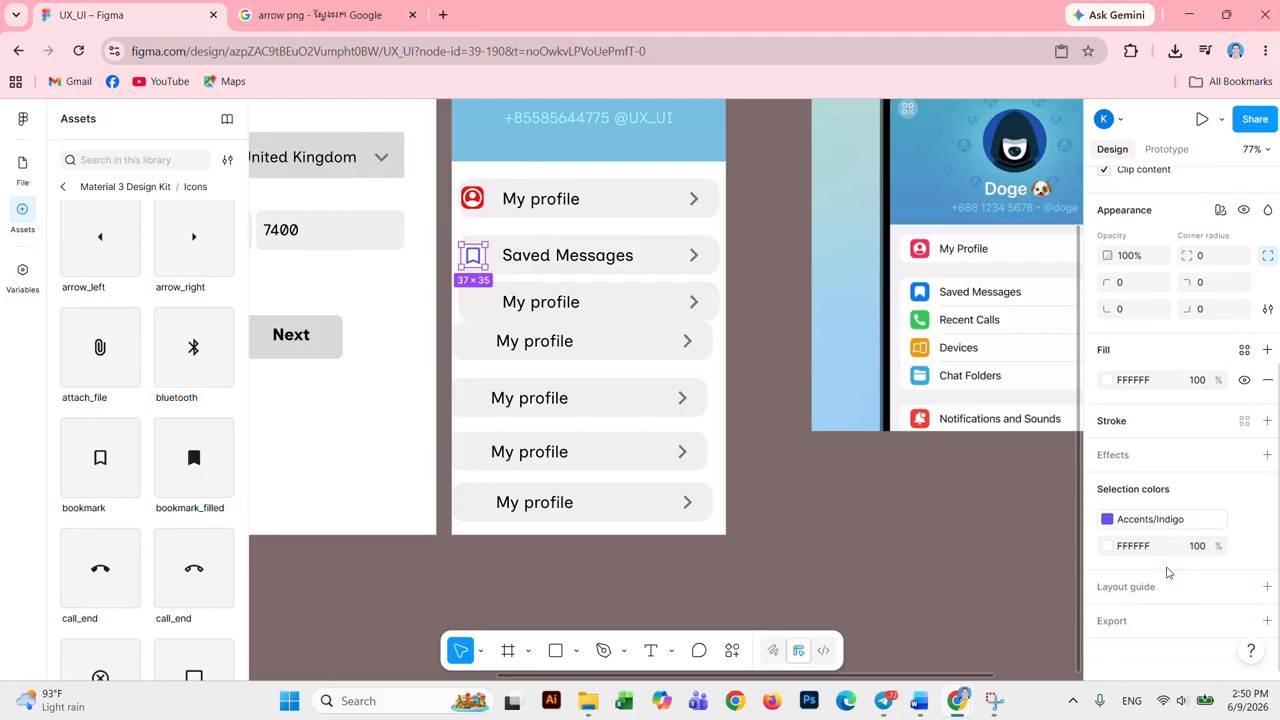
click(1112, 385)
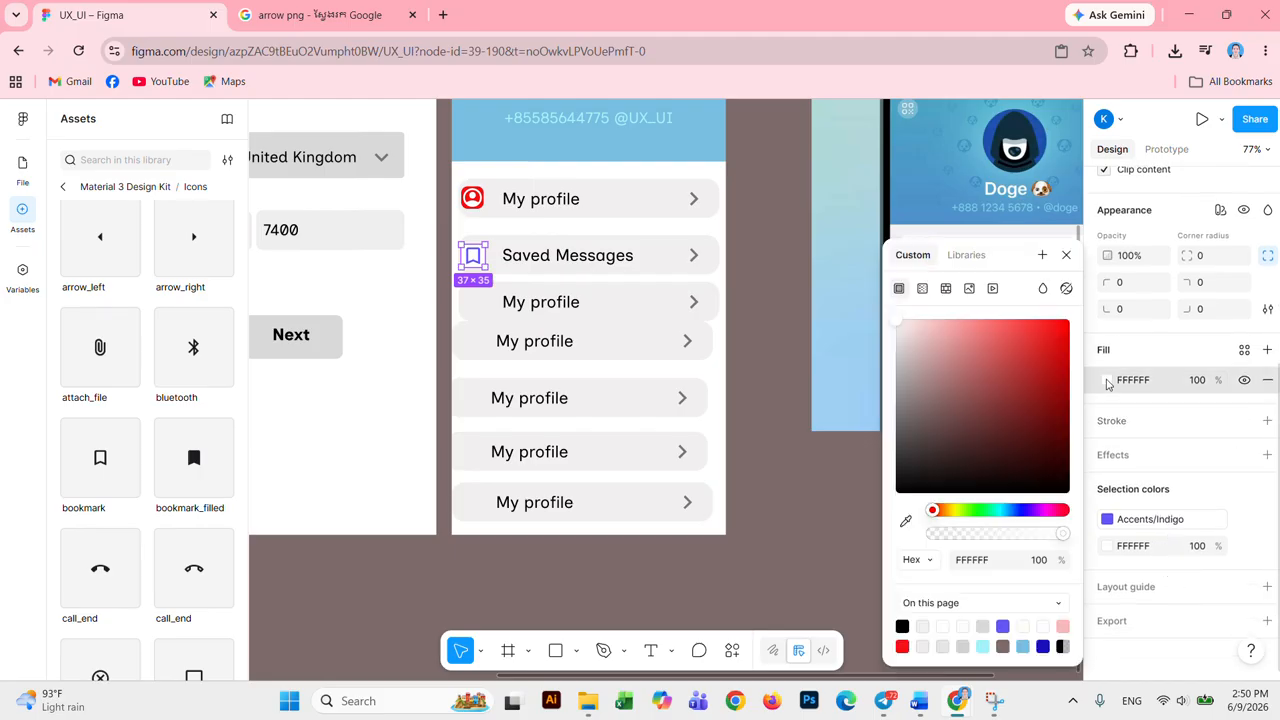
click(1010, 337)
drag(1040, 509, 1034, 512)
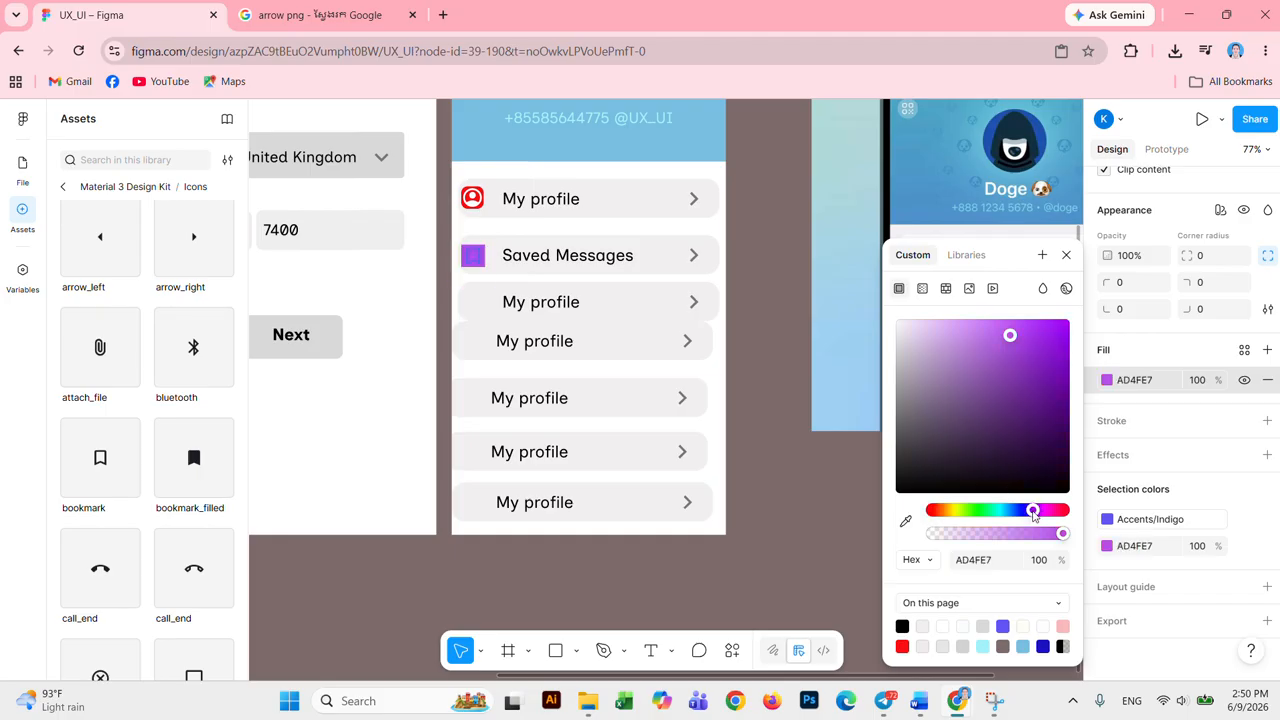
click(1021, 511)
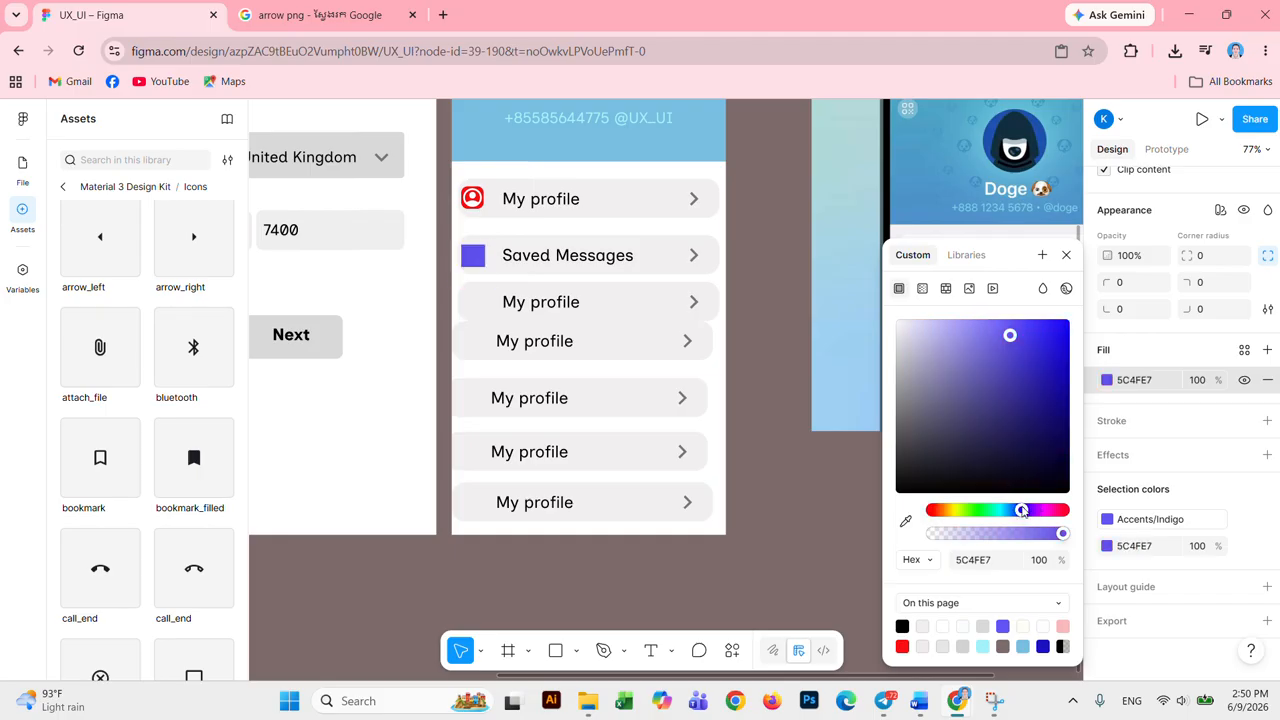
click(1059, 332)
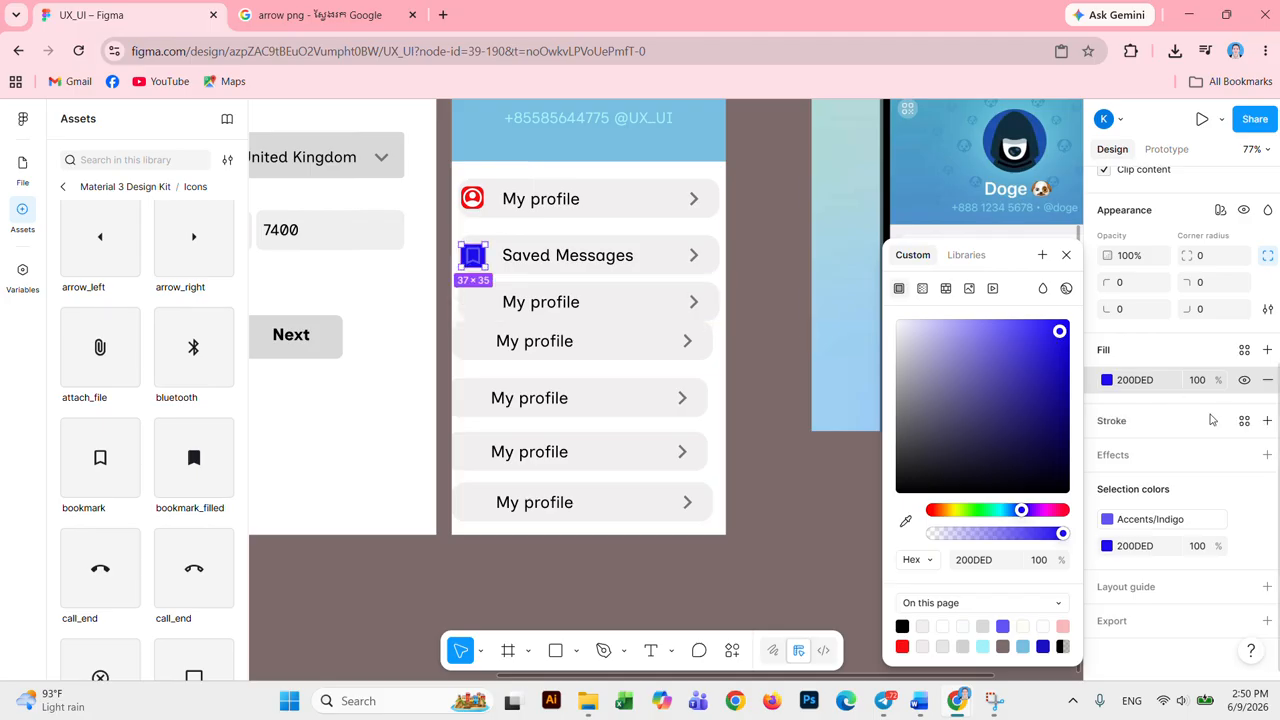
click(1108, 521)
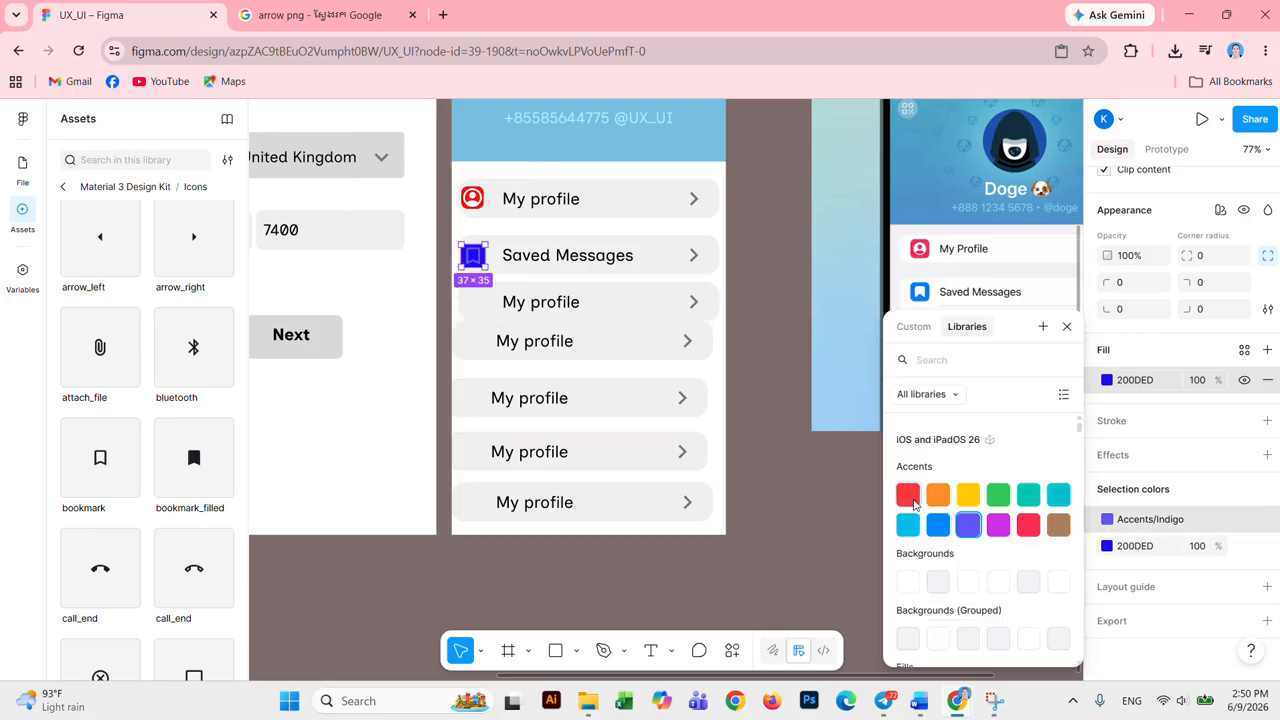
scroll(937, 506, down, 2)
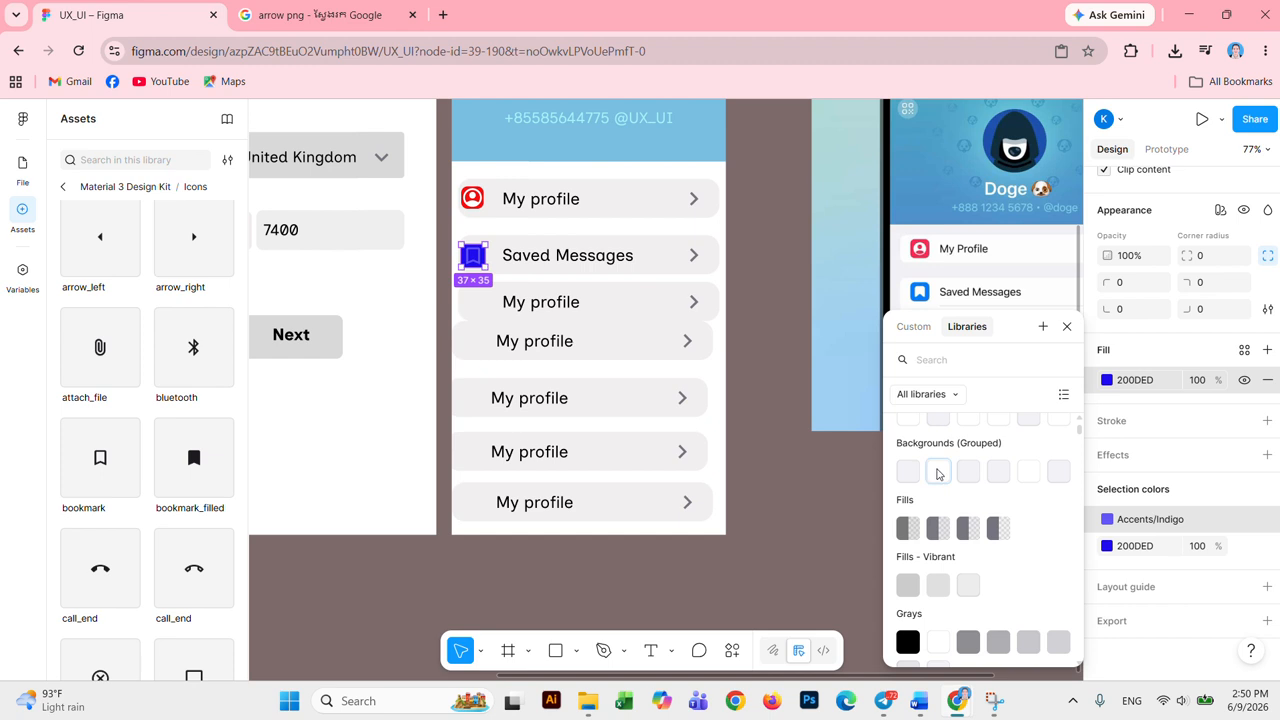
click(939, 472)
click(806, 502)
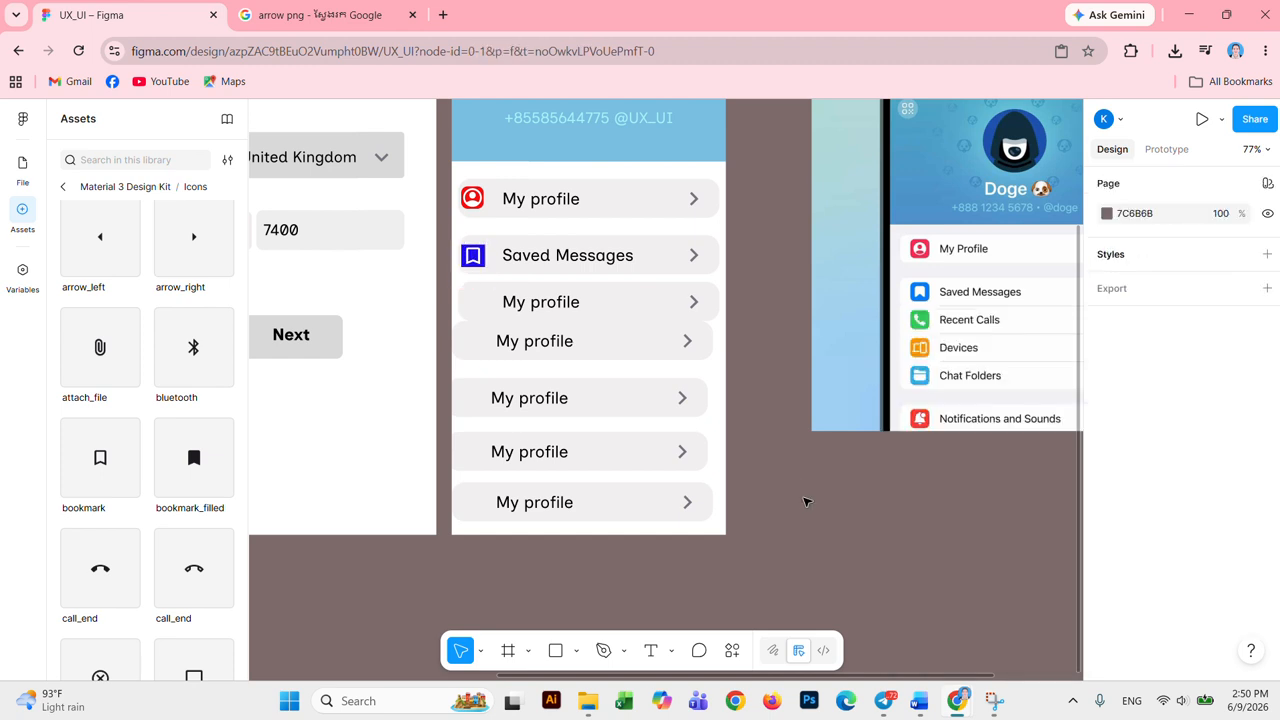
Step: Give the bookmark icon a corner radius of 10
click(472, 264)
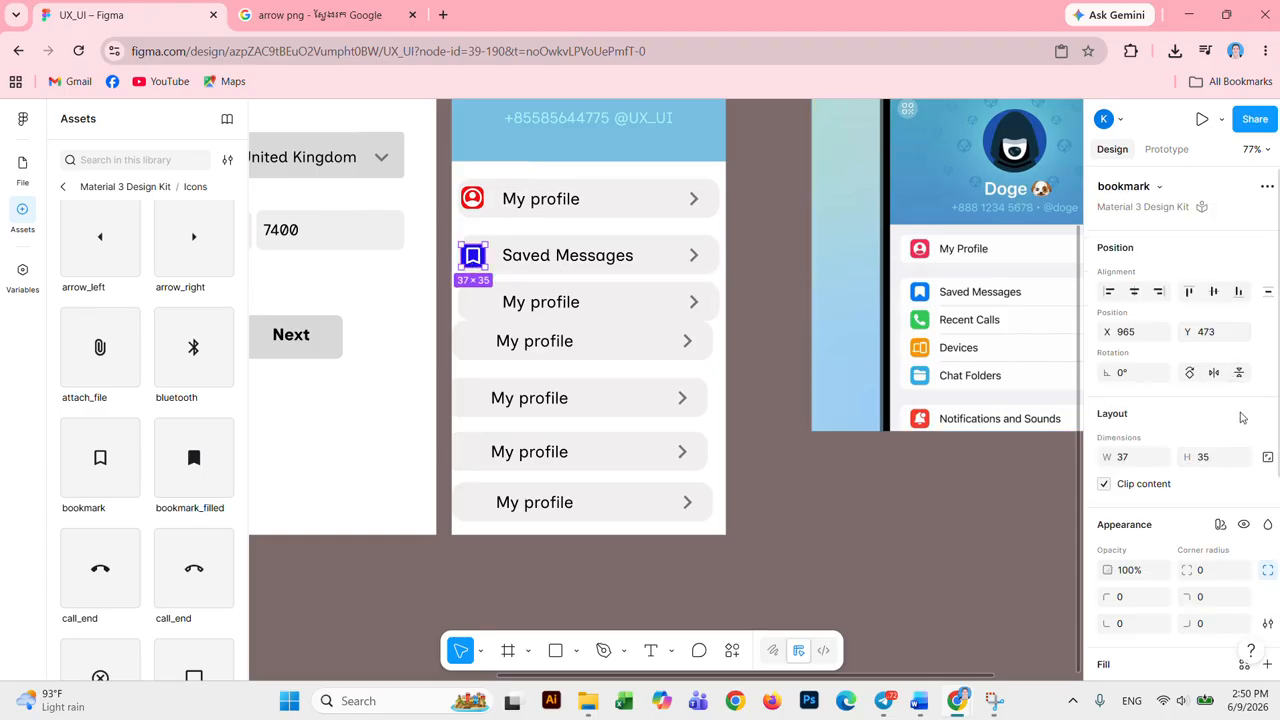
scroll(1240, 418, down, 3)
scroll(1240, 423, up, 3)
scroll(1217, 500, down, 3)
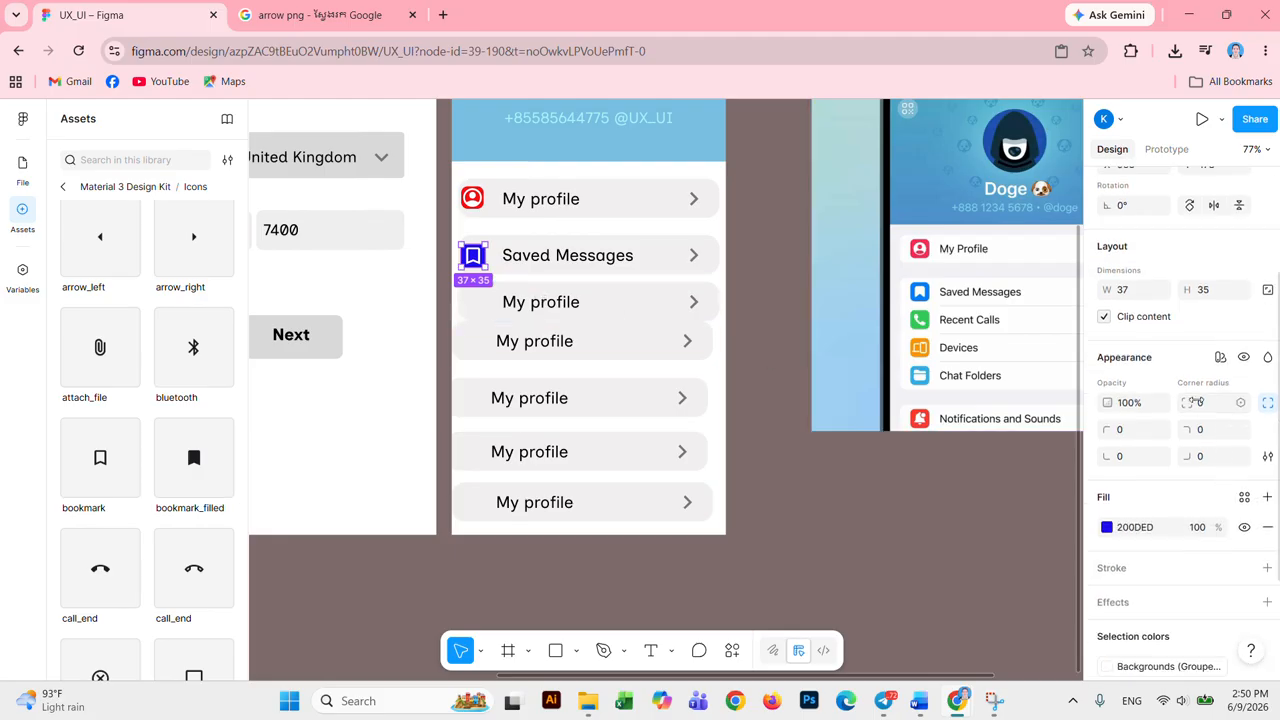
click(1201, 403)
text(20)
key(Return)
click(1214, 405)
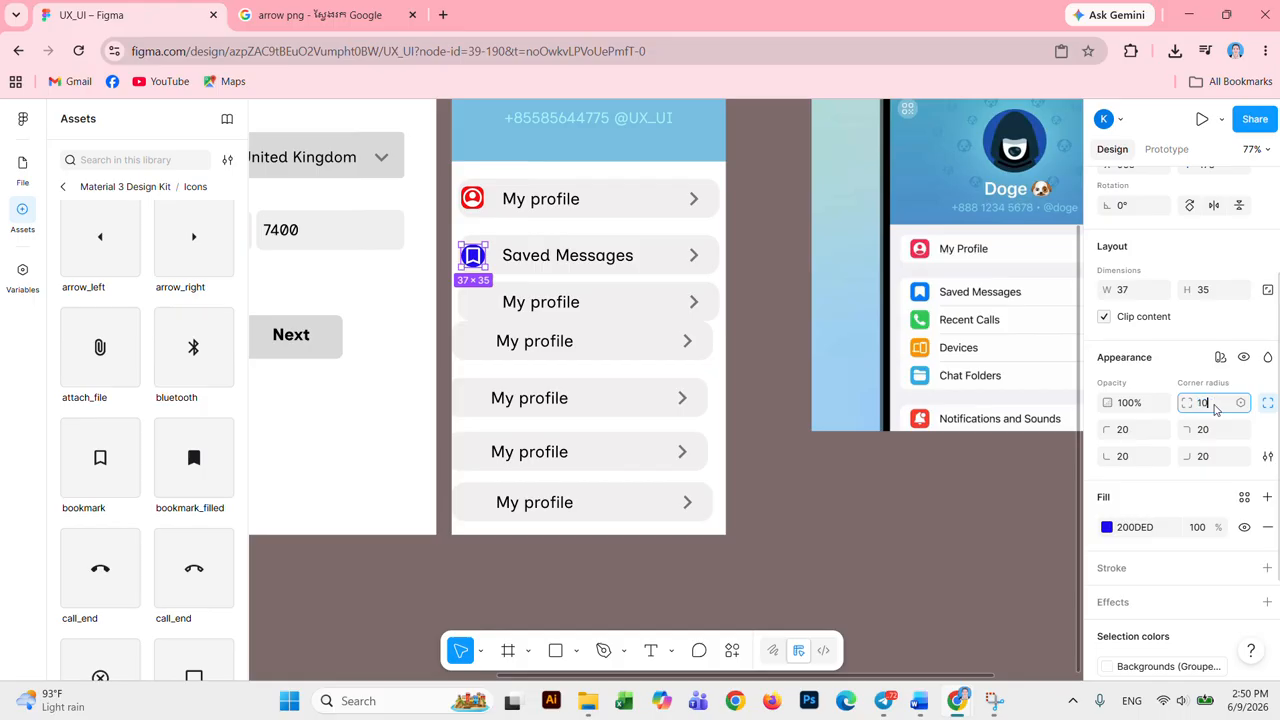
text(10)
click(925, 528)
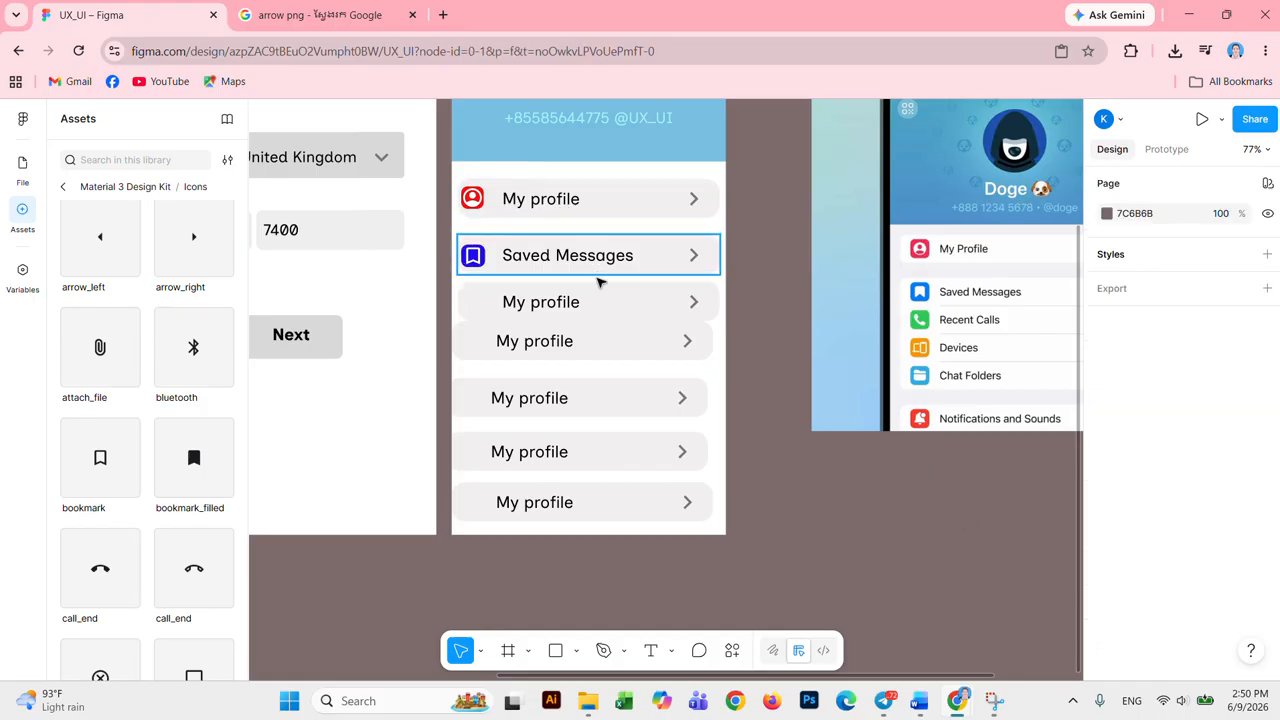
Step: Retype the third row's 'My profile' label as 'Recent calls', fixing the typo
click(612, 303)
double_click(566, 302)
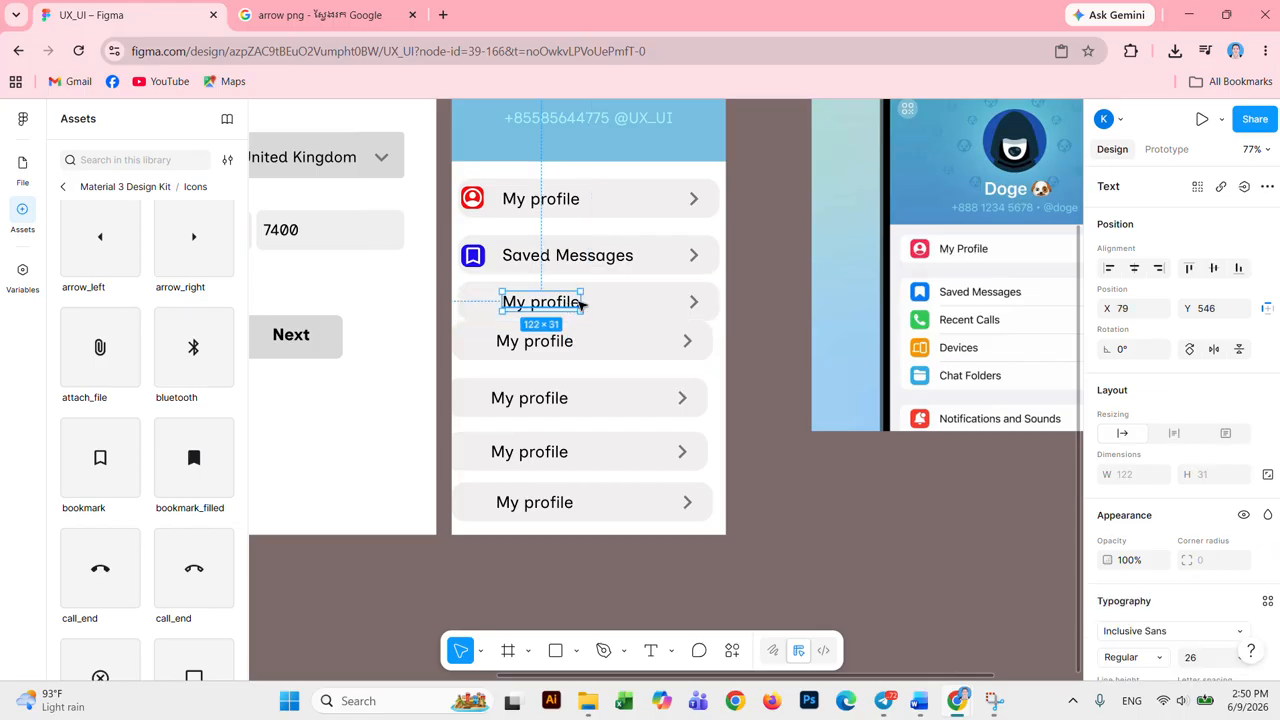
key(shift+r)
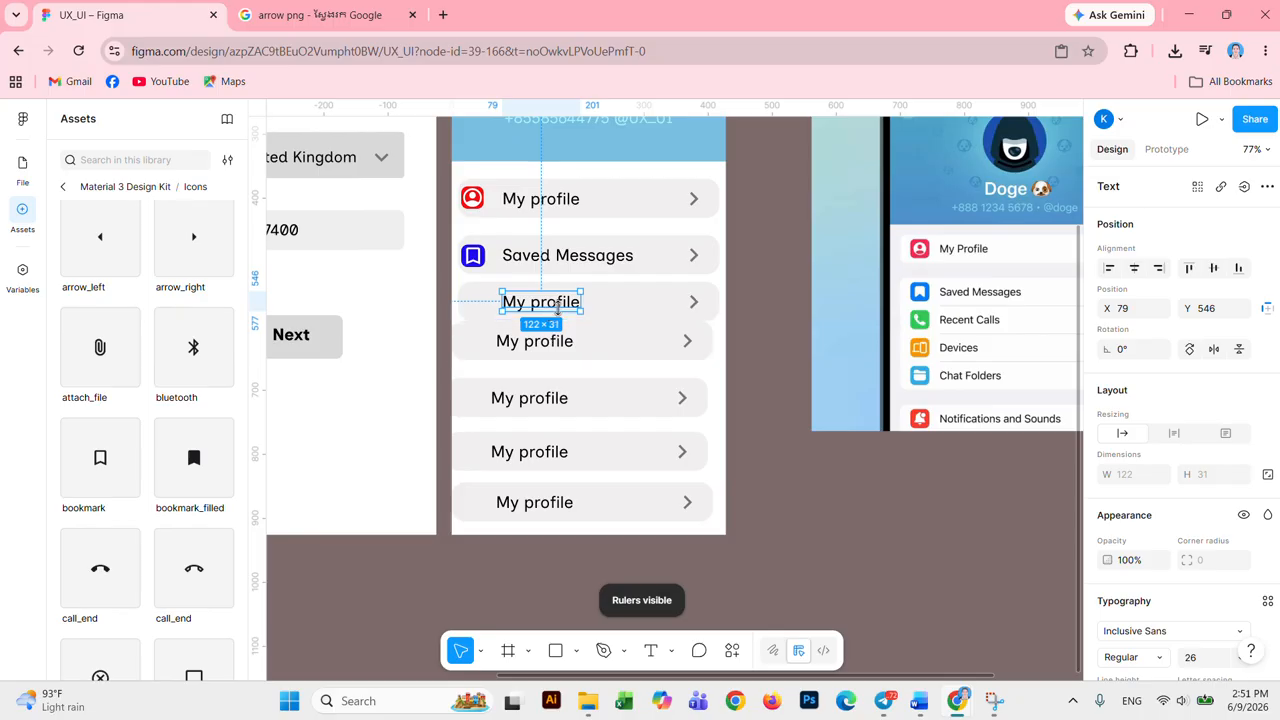
double_click(559, 309)
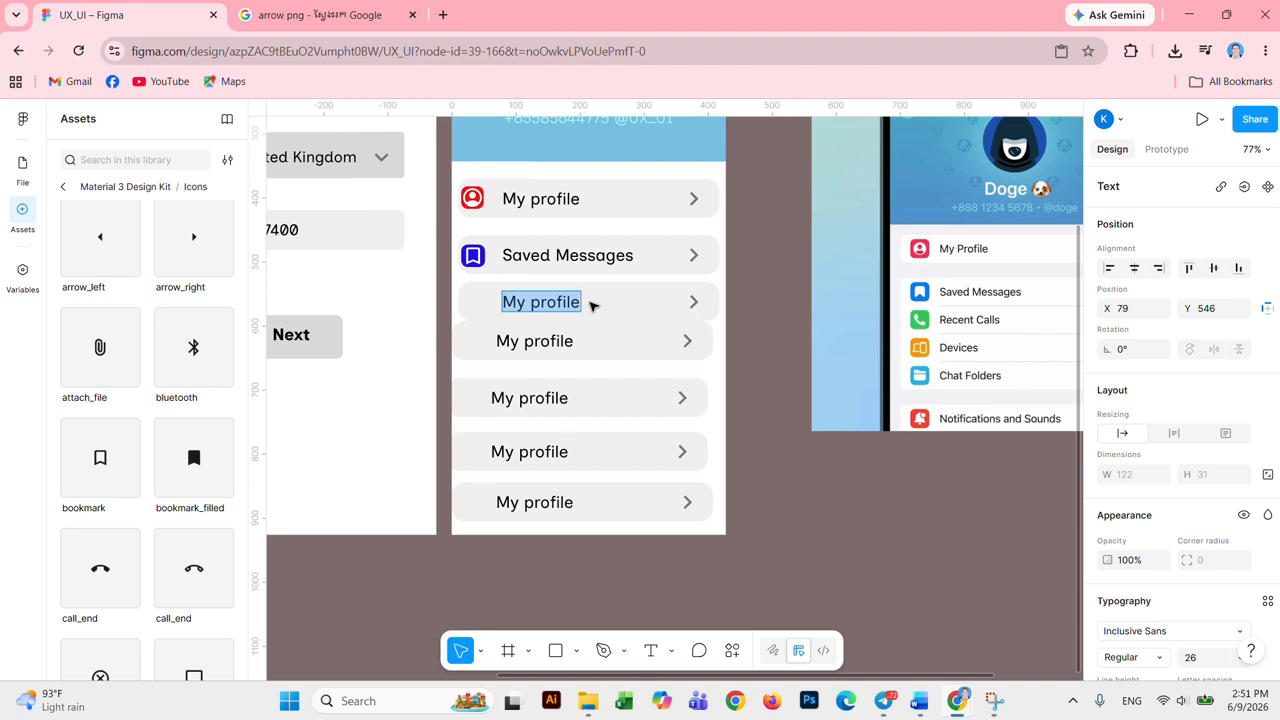
text(Recenca)
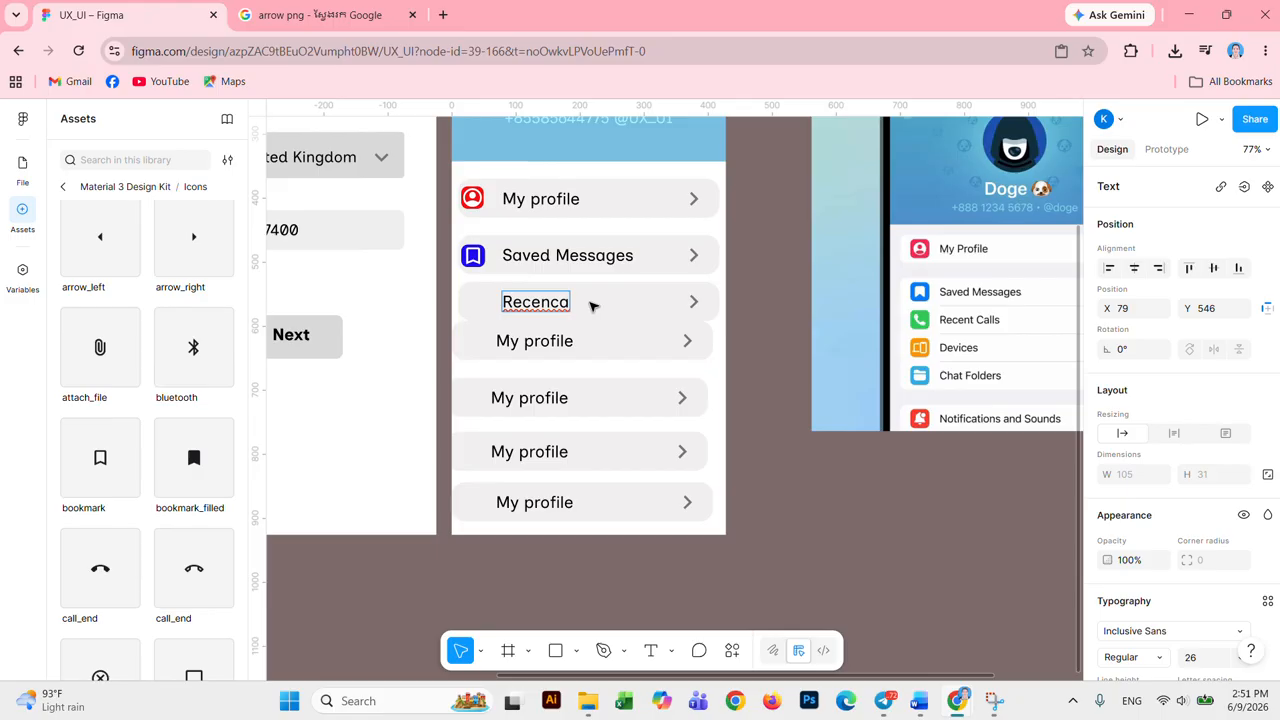
text(ls)
key(Left)
key(Left)
key(Left)
key(Left)
text(t)
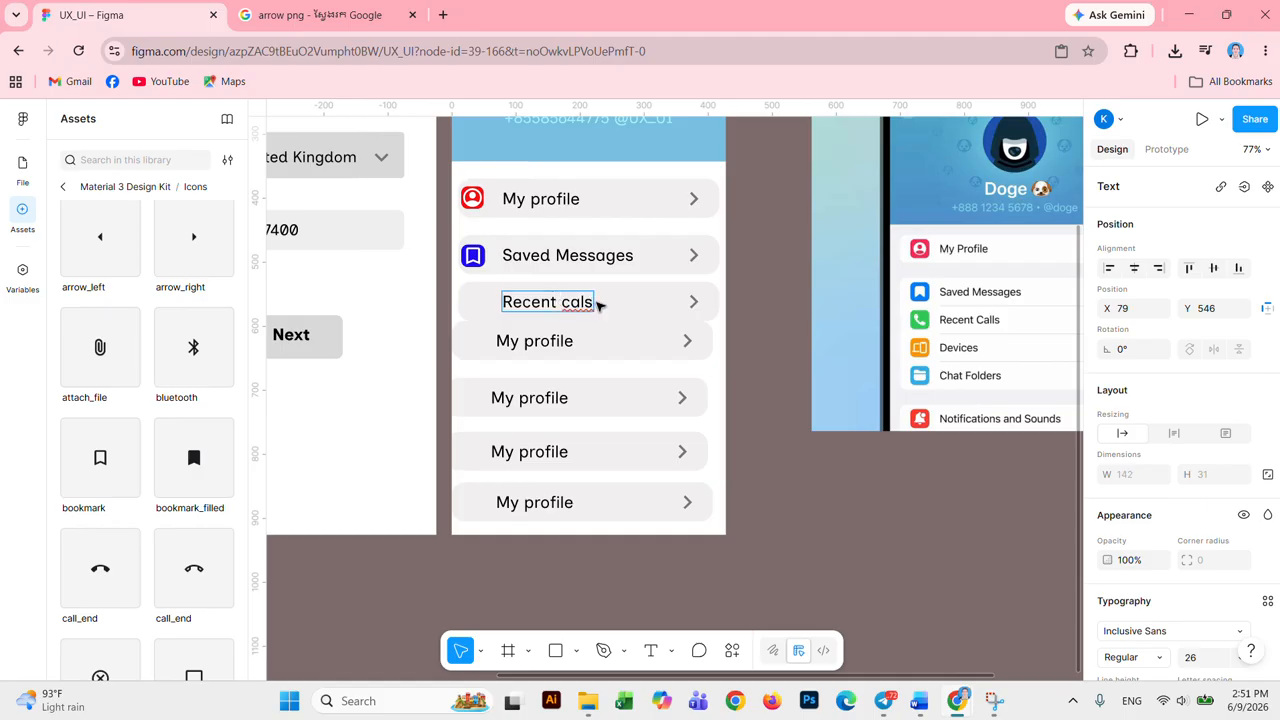
key(Right)
key(Right)
key(Right)
text(l)
key(Escape)
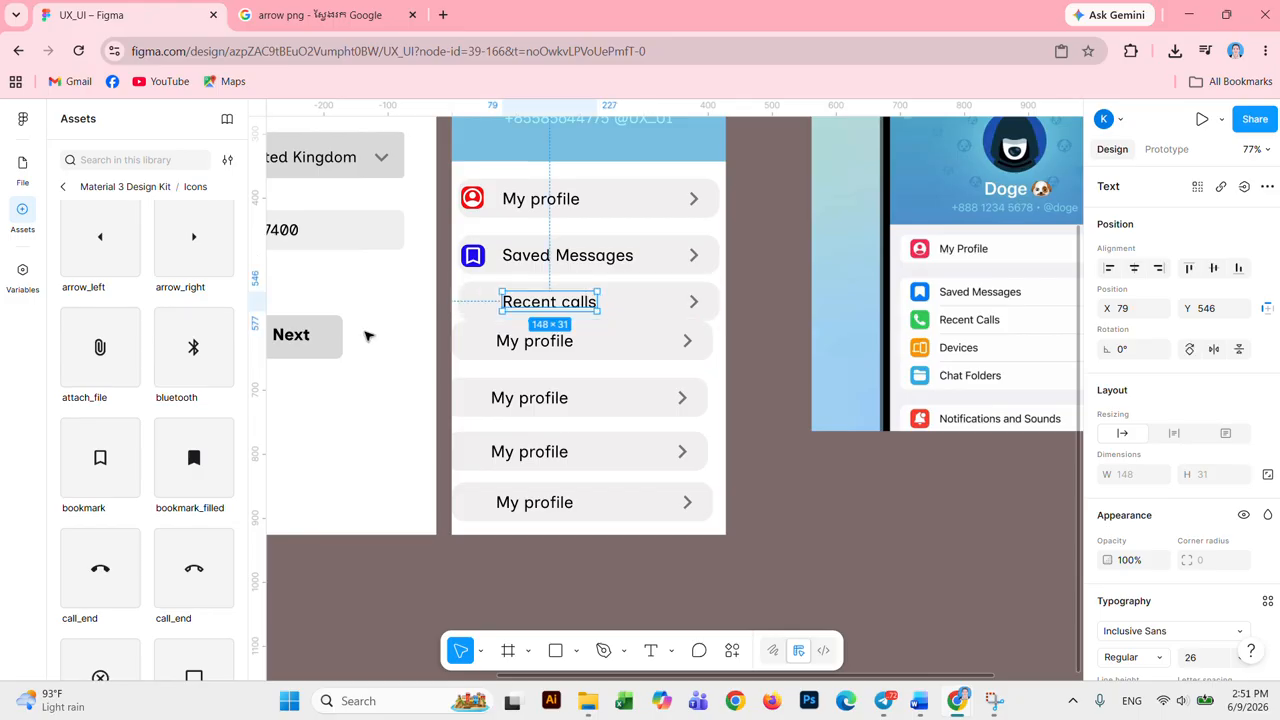
scroll(198, 566, down, 3)
scroll(193, 563, up, 2)
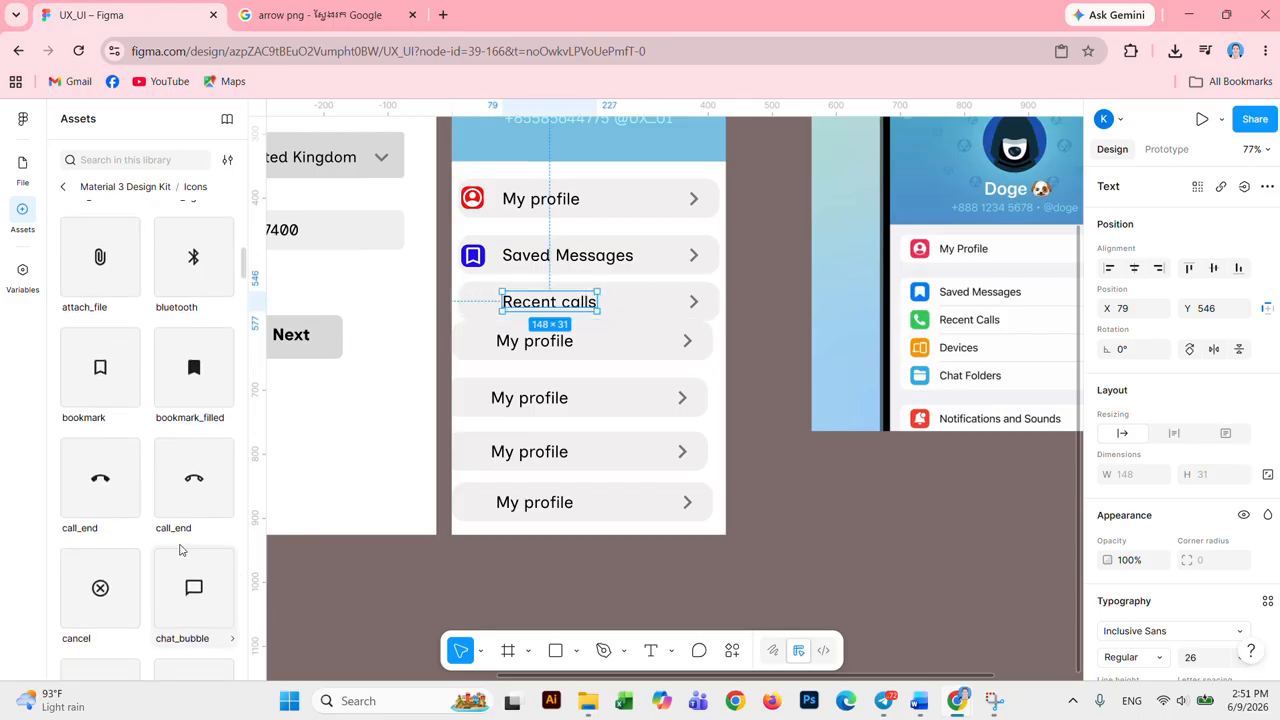
Step: Insert a call_end icon and place it beside the Recent calls label
click(111, 501)
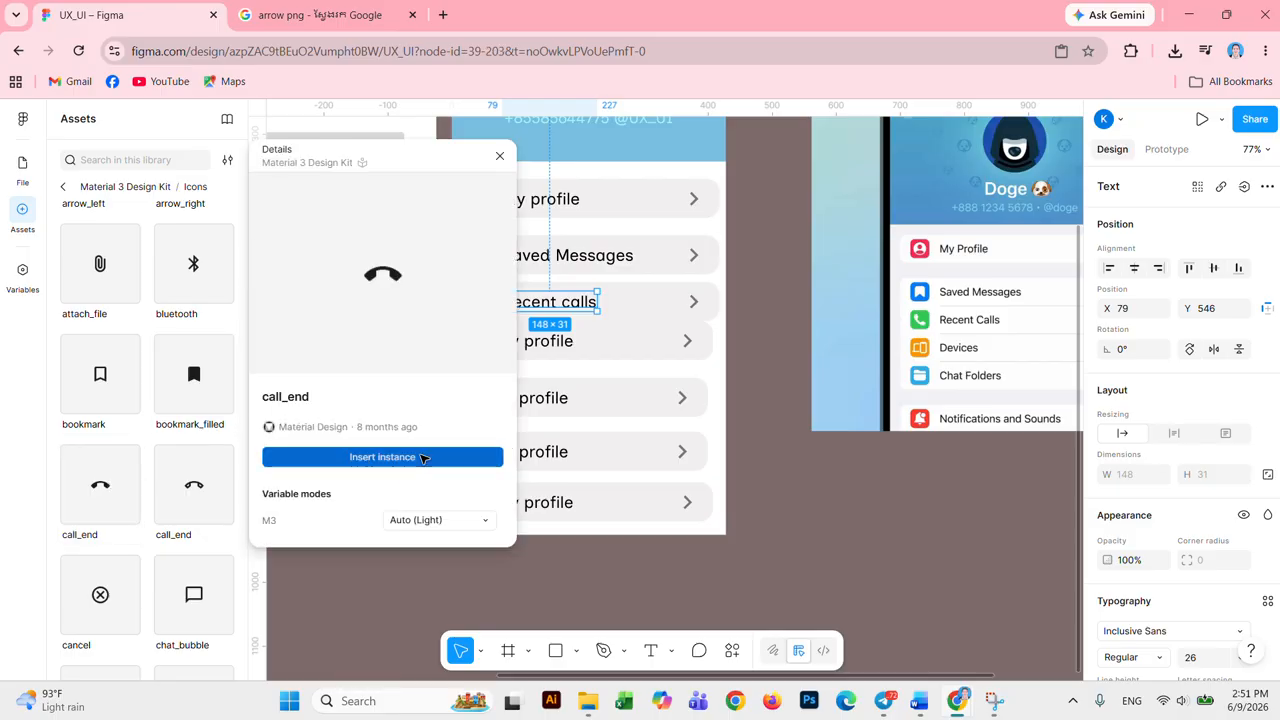
click(422, 458)
drag(668, 390, 489, 294)
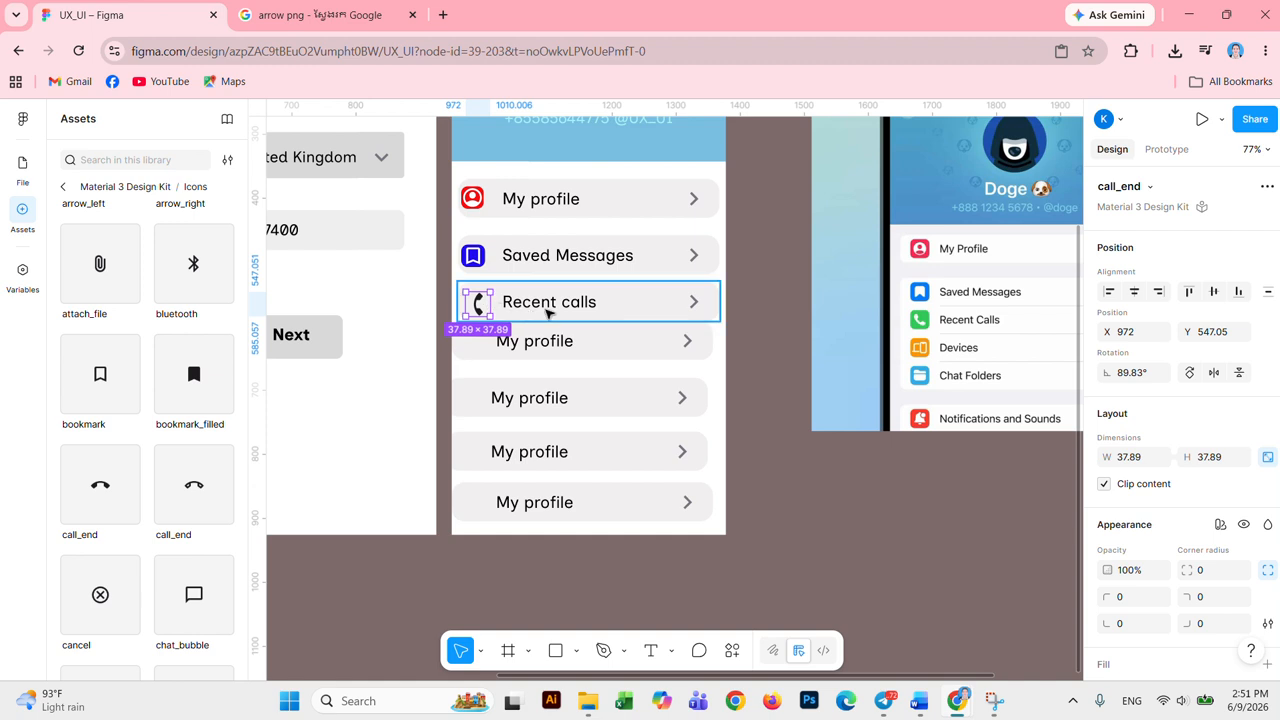
scroll(1157, 583, down, 2)
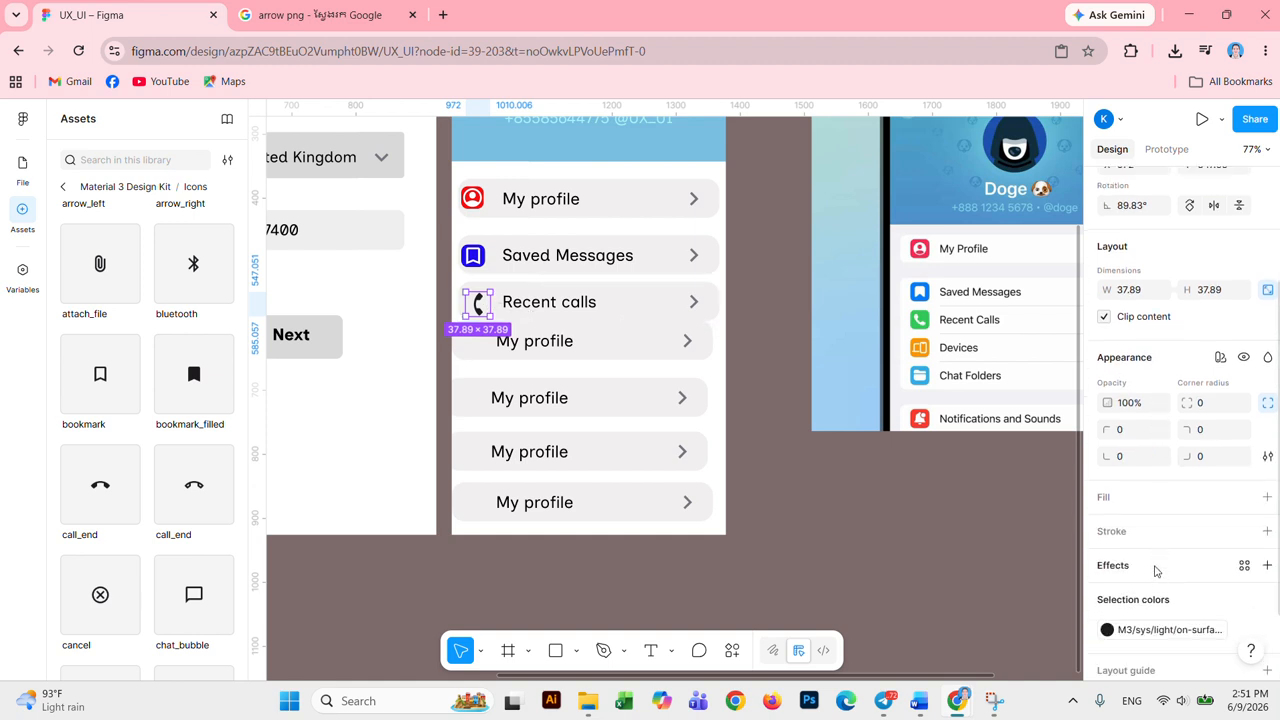
Step: Give the call icon a bright green 1AEA66 fill
click(1104, 497)
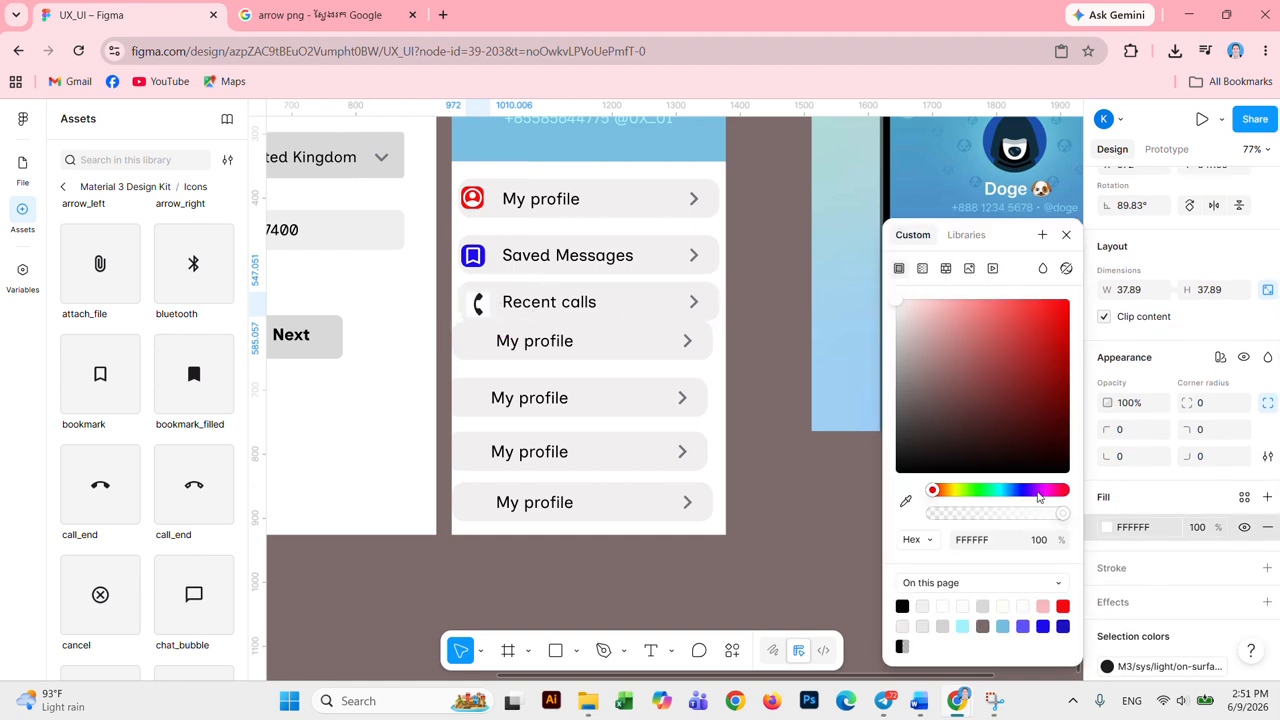
click(1033, 490)
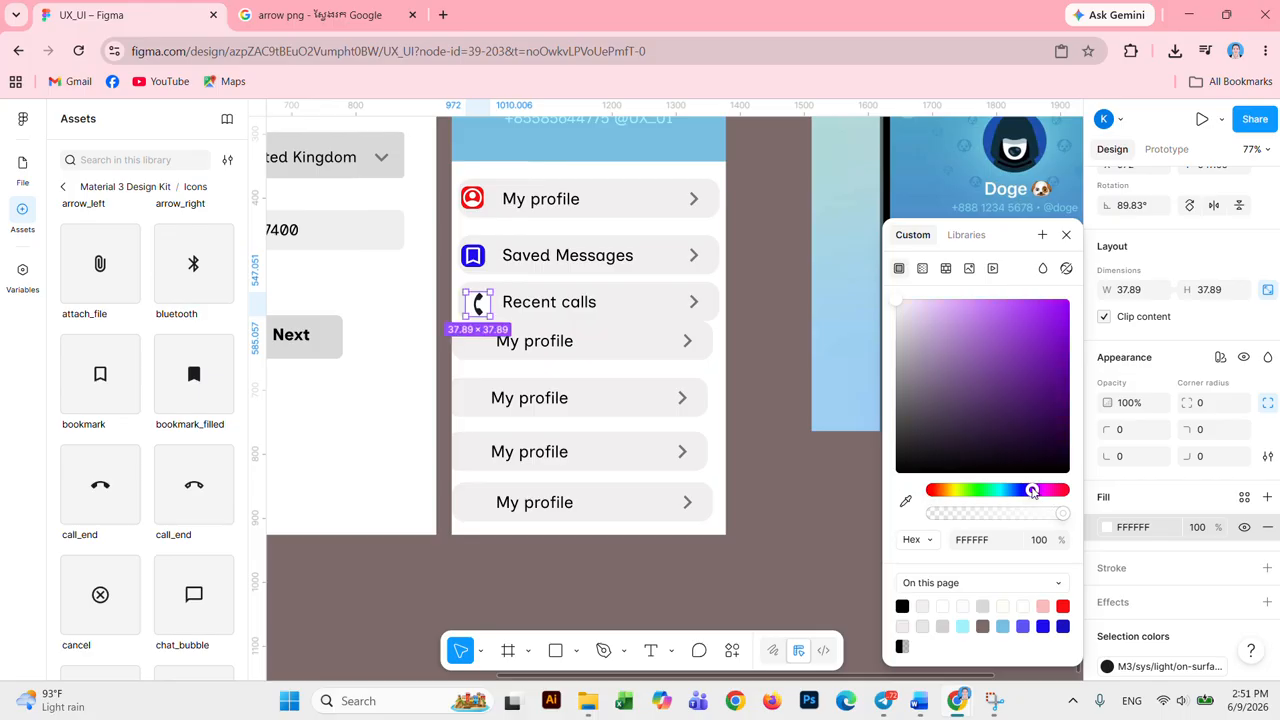
click(1050, 317)
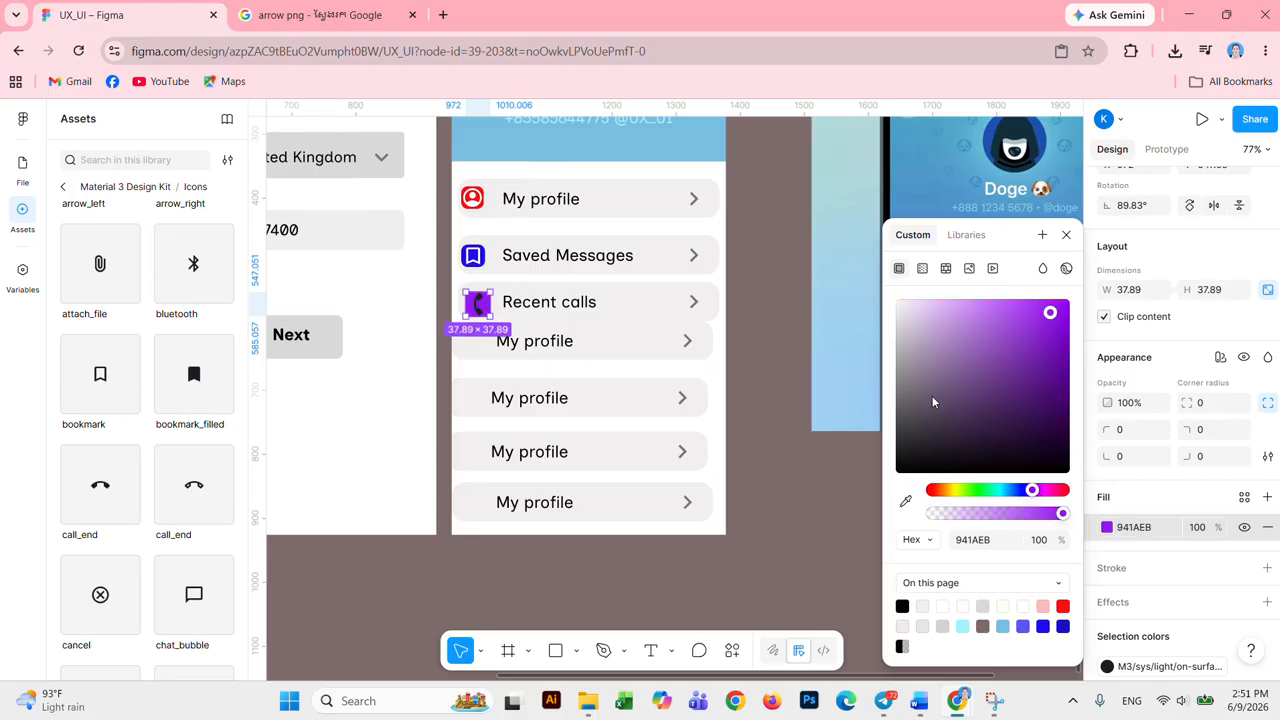
click(934, 490)
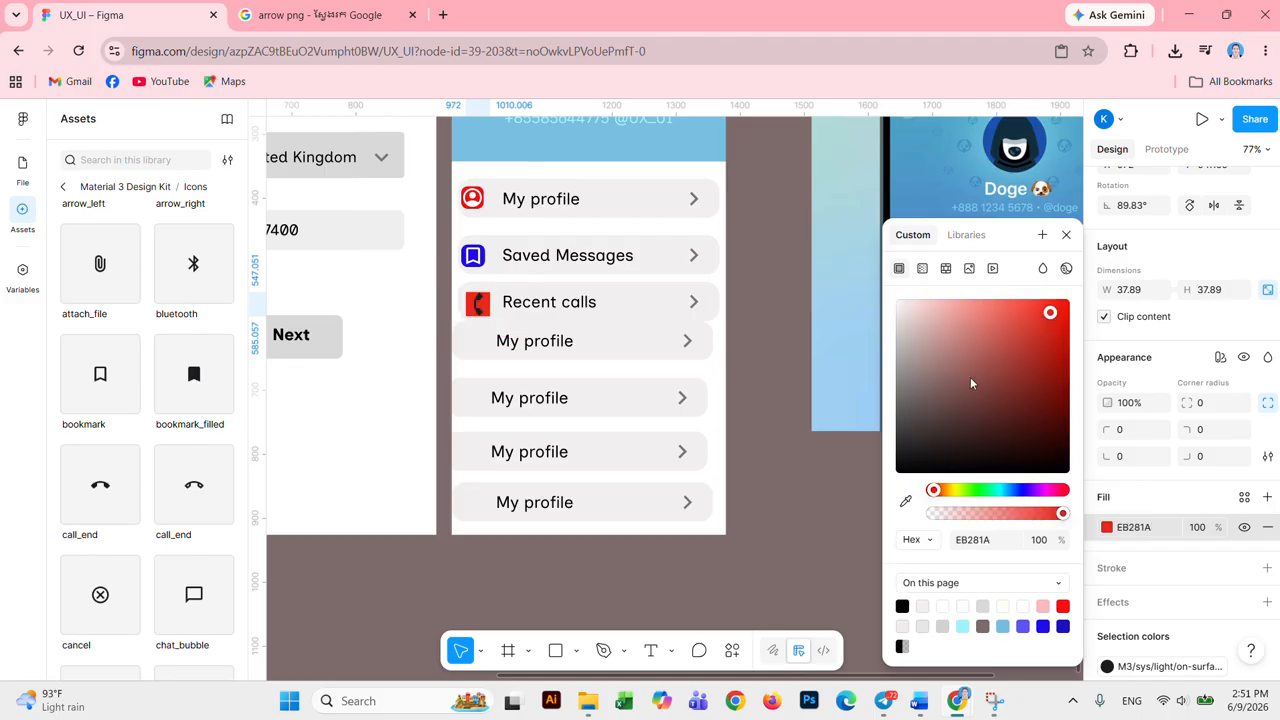
drag(1020, 320, 1025, 353)
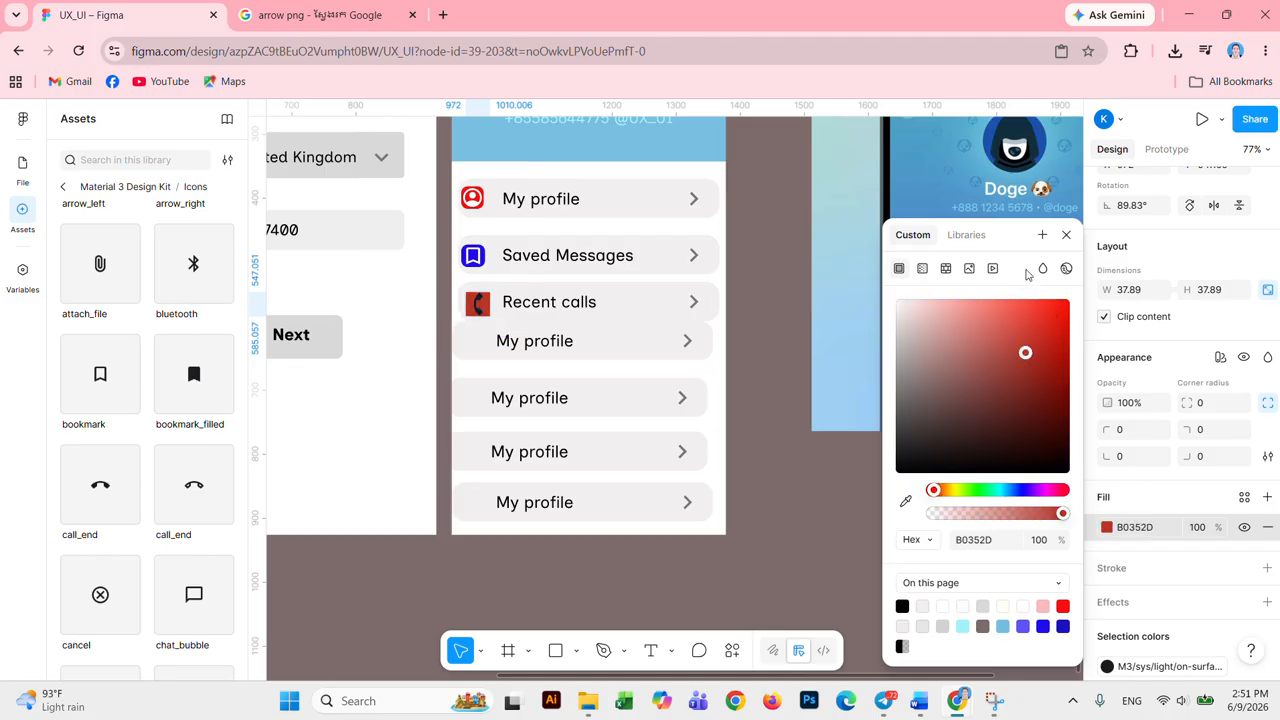
drag(1020, 237, 1056, 242)
click(1021, 488)
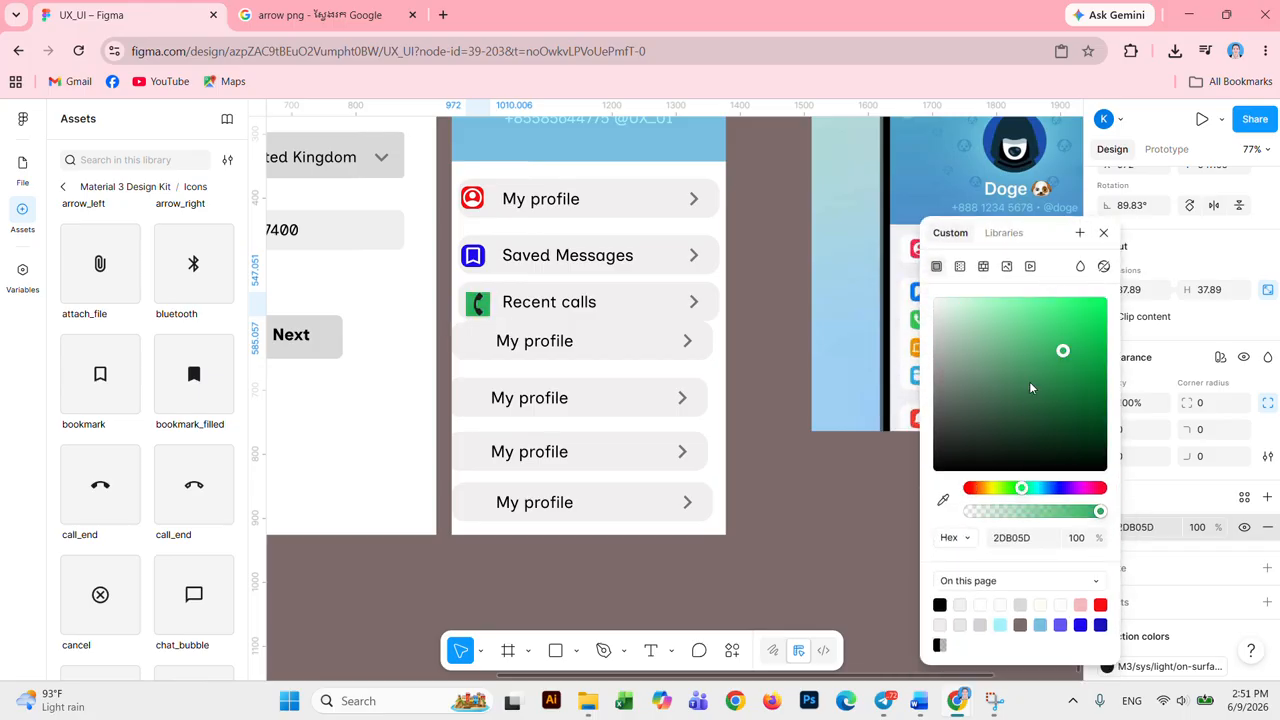
drag(1065, 332, 1088, 314)
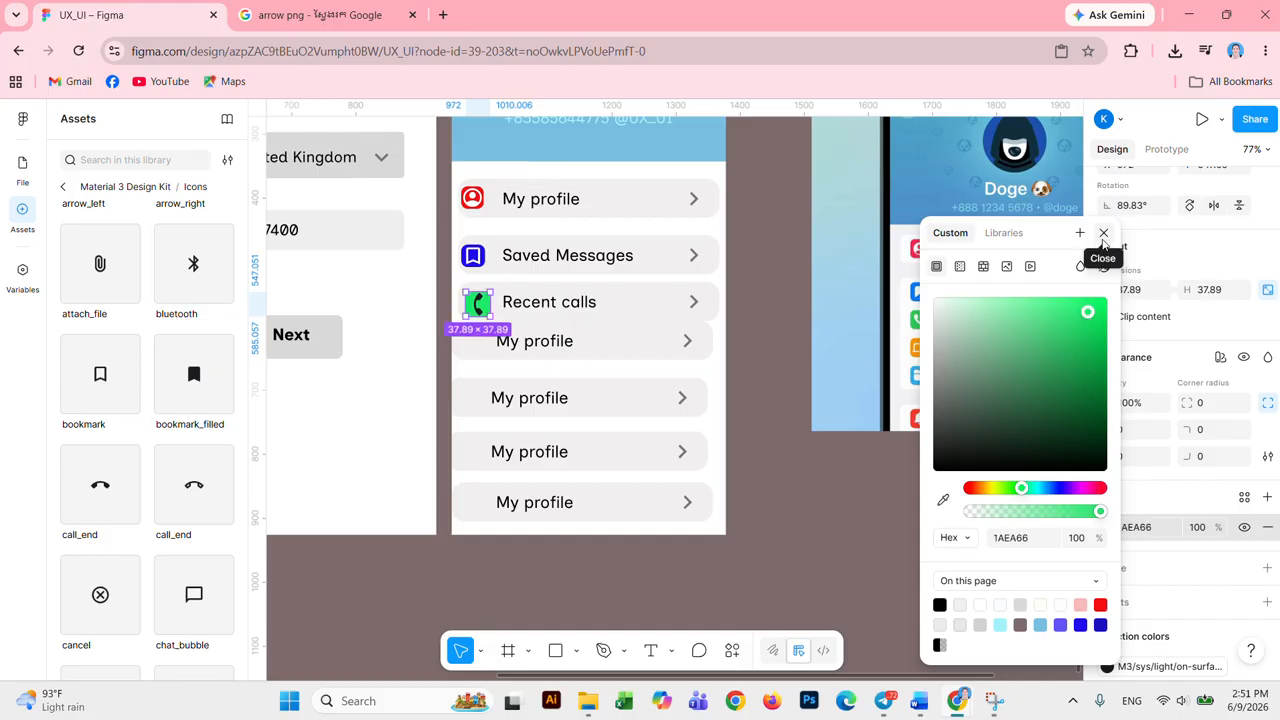
click(1103, 236)
Step: Make the phone glyph white
scroll(1113, 615, down, 1)
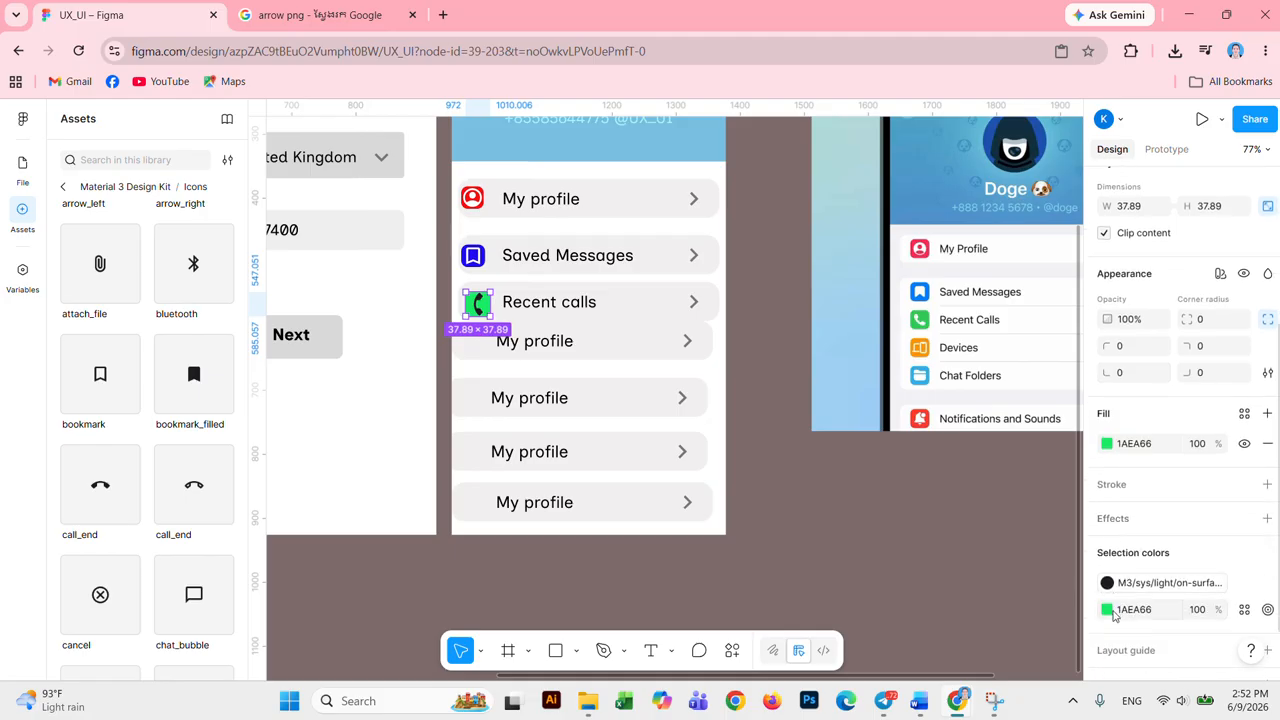
click(1109, 610)
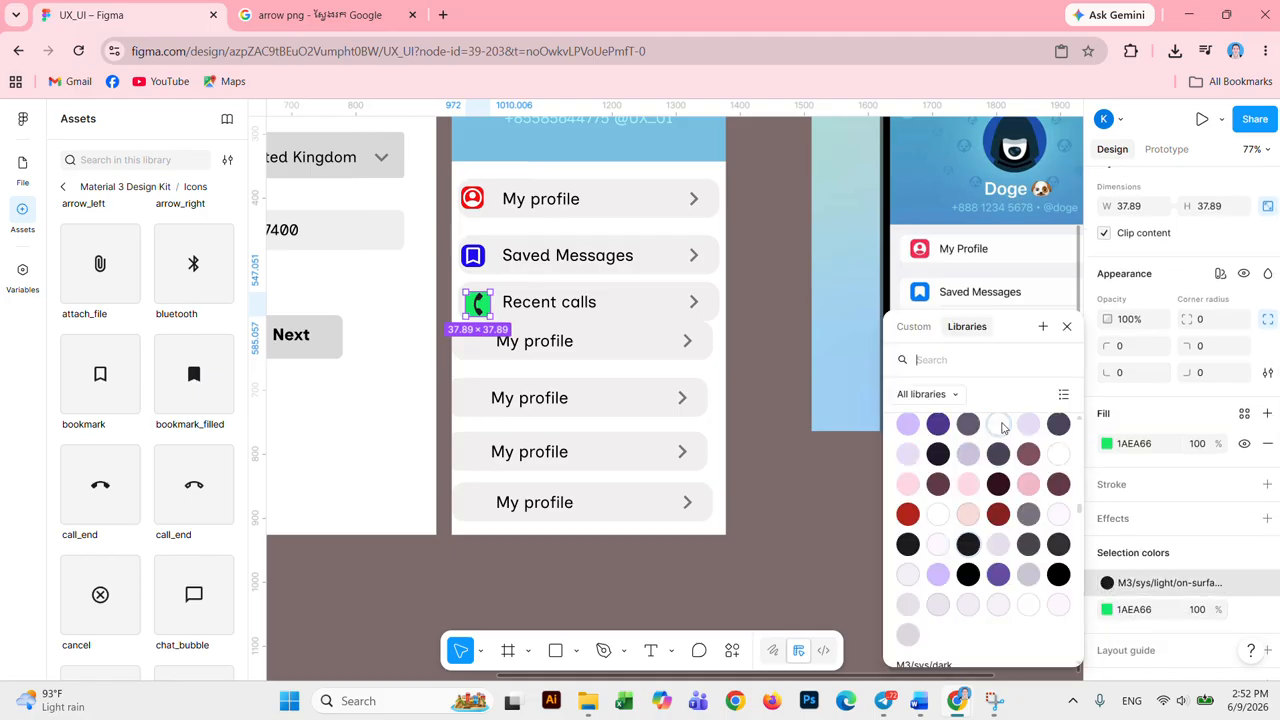
click(1003, 428)
click(862, 436)
click(772, 384)
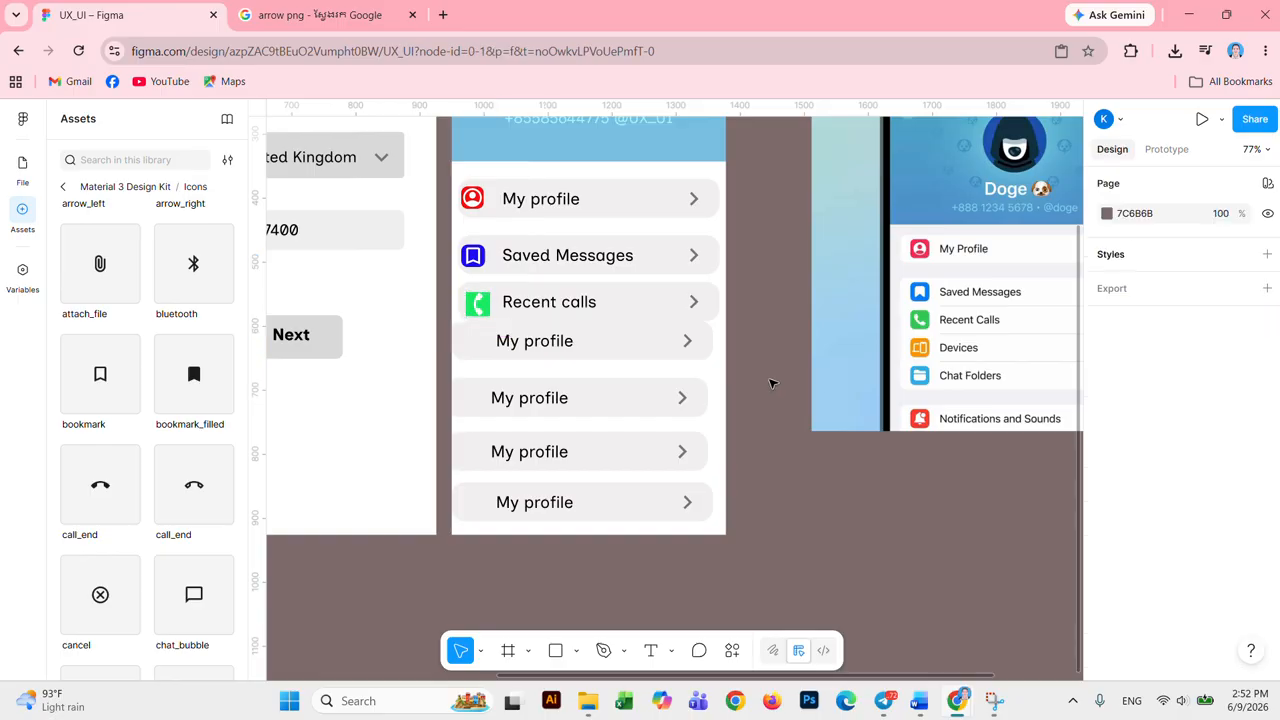
Step: Even out the My profile rows' spacing and centre one horizontally in the frame
click(569, 305)
click(770, 432)
drag(631, 405, 629, 409)
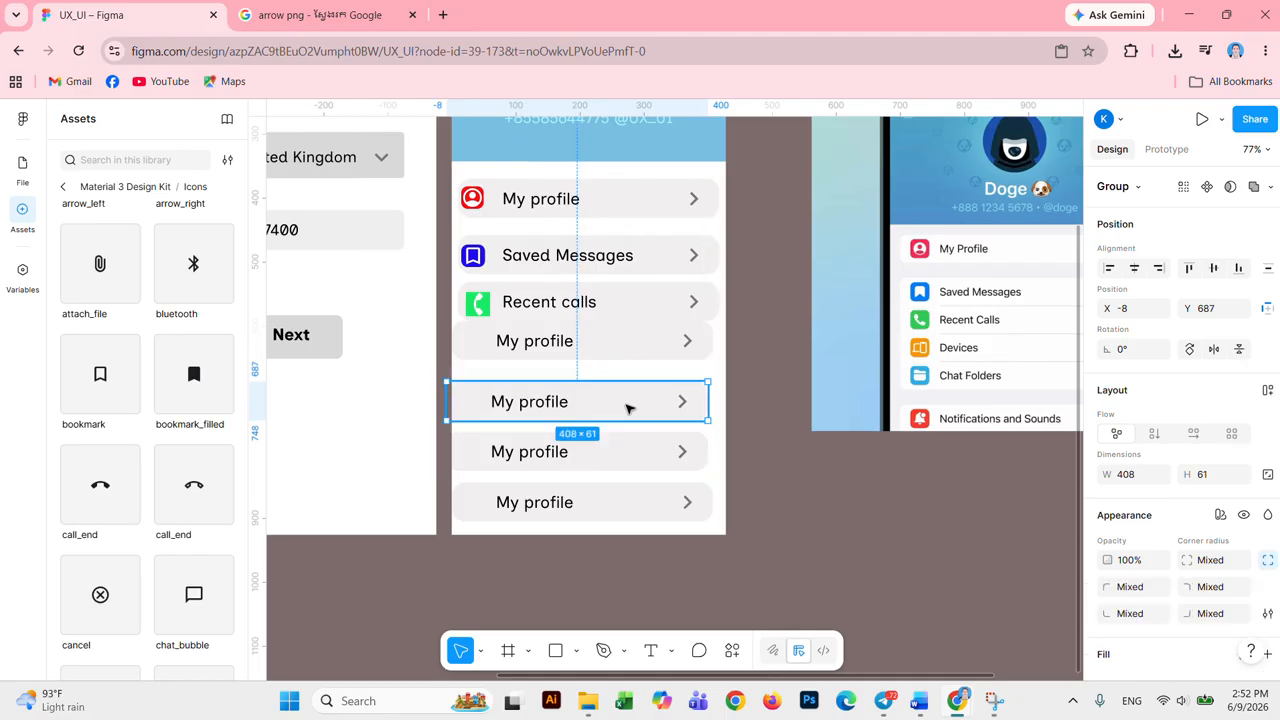
drag(634, 355, 634, 364)
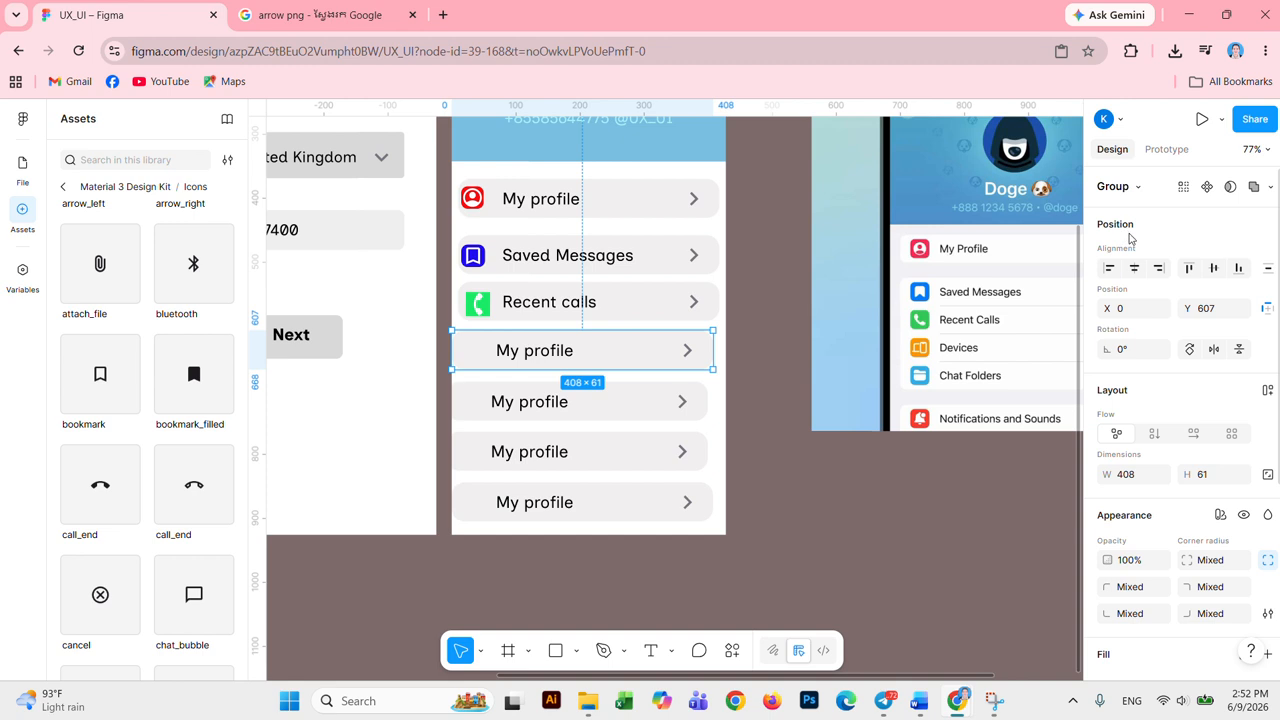
click(1134, 268)
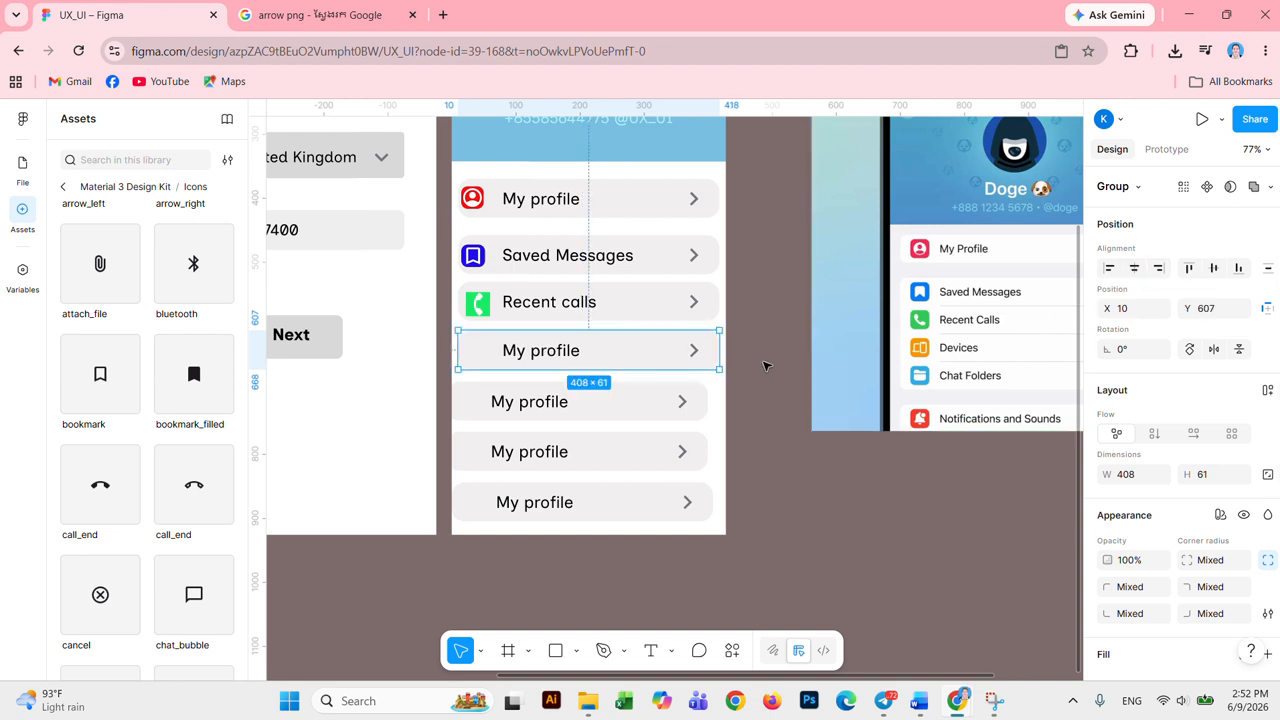
Step: Set the Recent calls icon's corner radius to 10
click(490, 304)
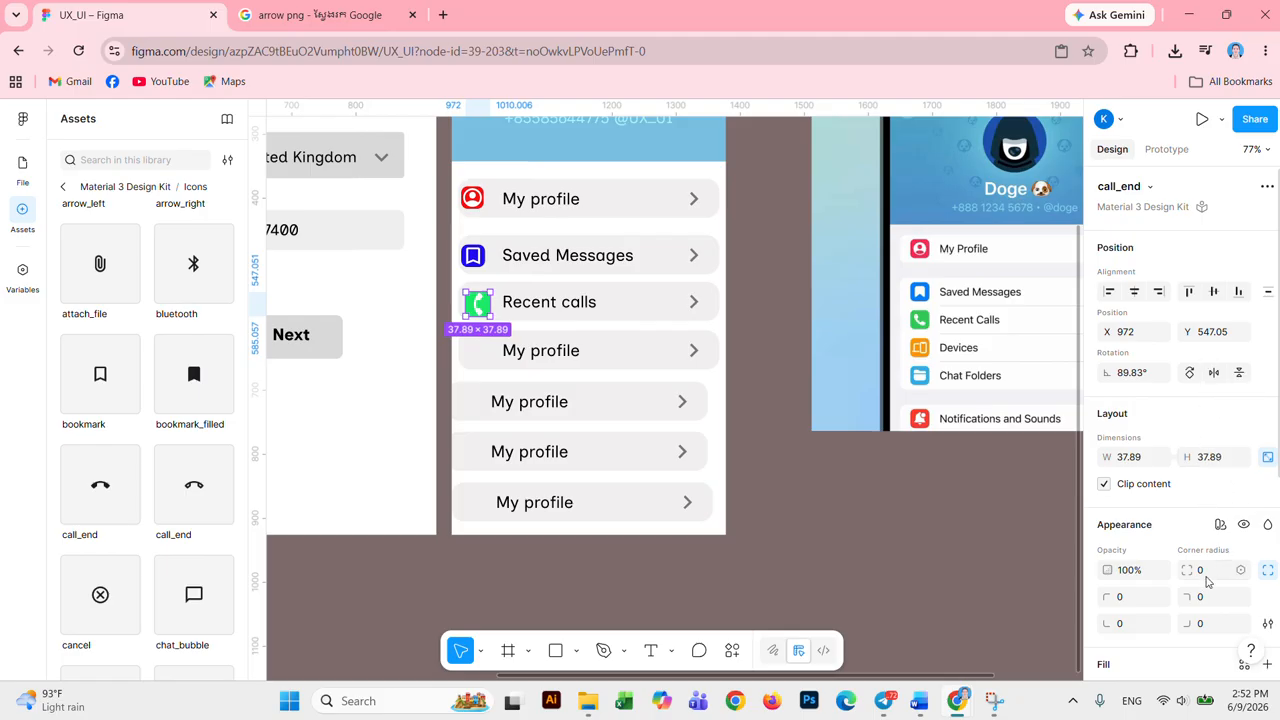
click(1212, 572)
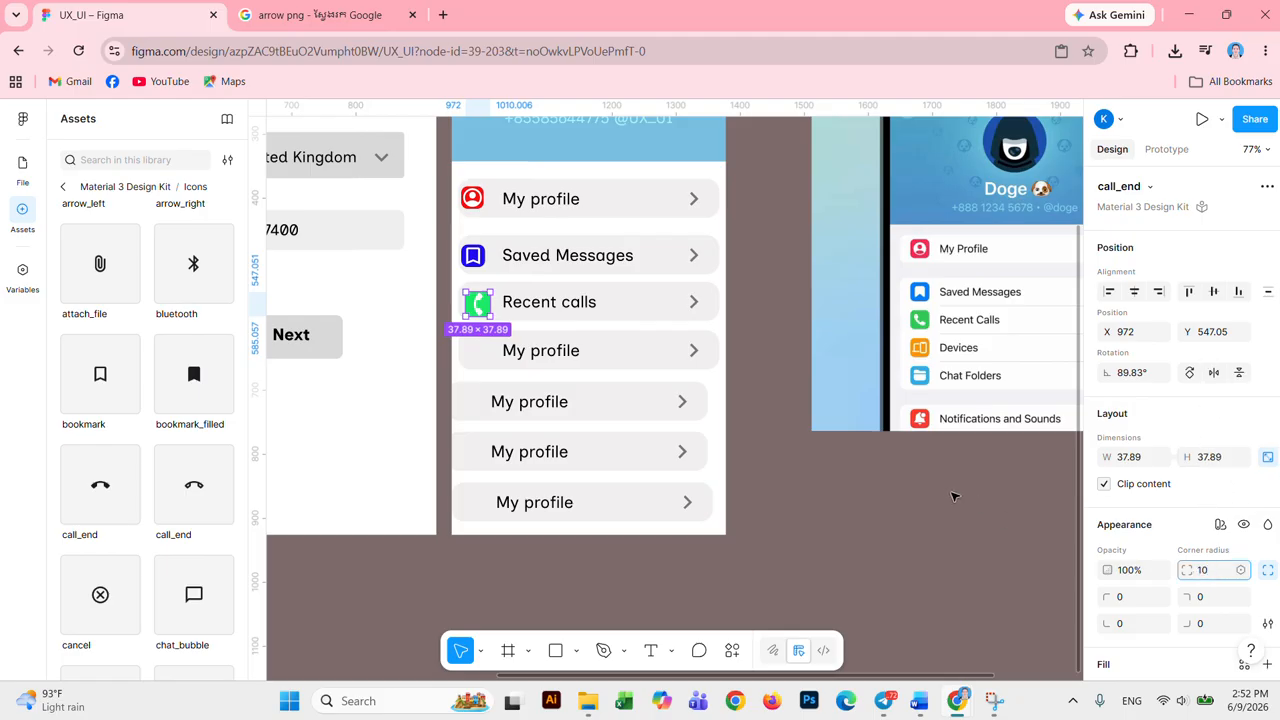
click(954, 493)
Step: Delete the three spare My profile rows, keeping only the bottom one
click(582, 352)
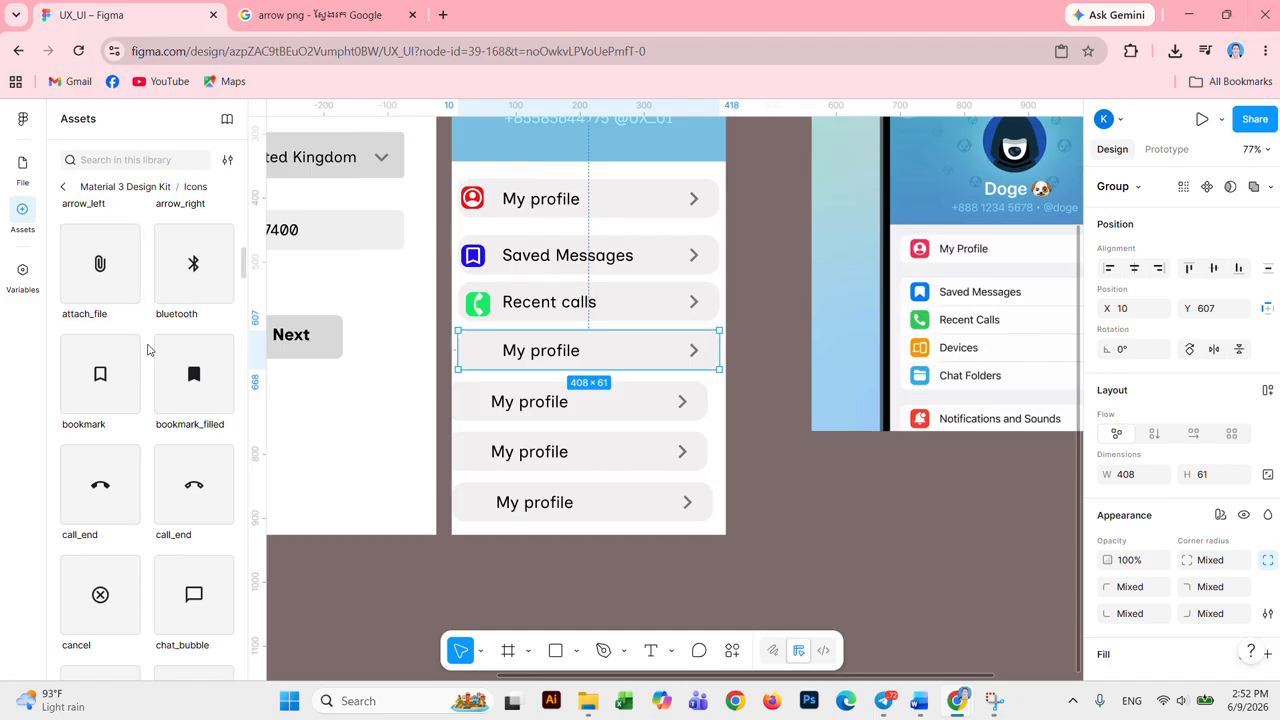
scroll(150, 346, down, 3)
scroll(168, 363, down, 2)
scroll(168, 363, down, 5)
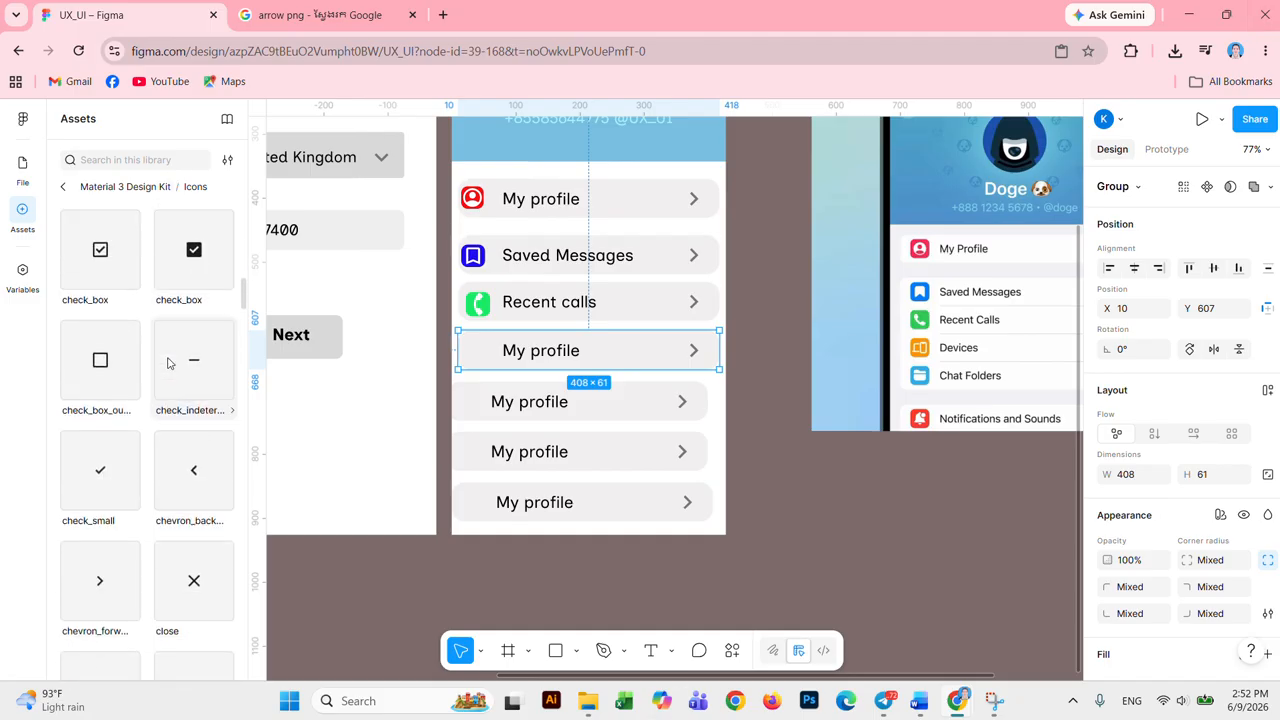
click(871, 545)
click(621, 406)
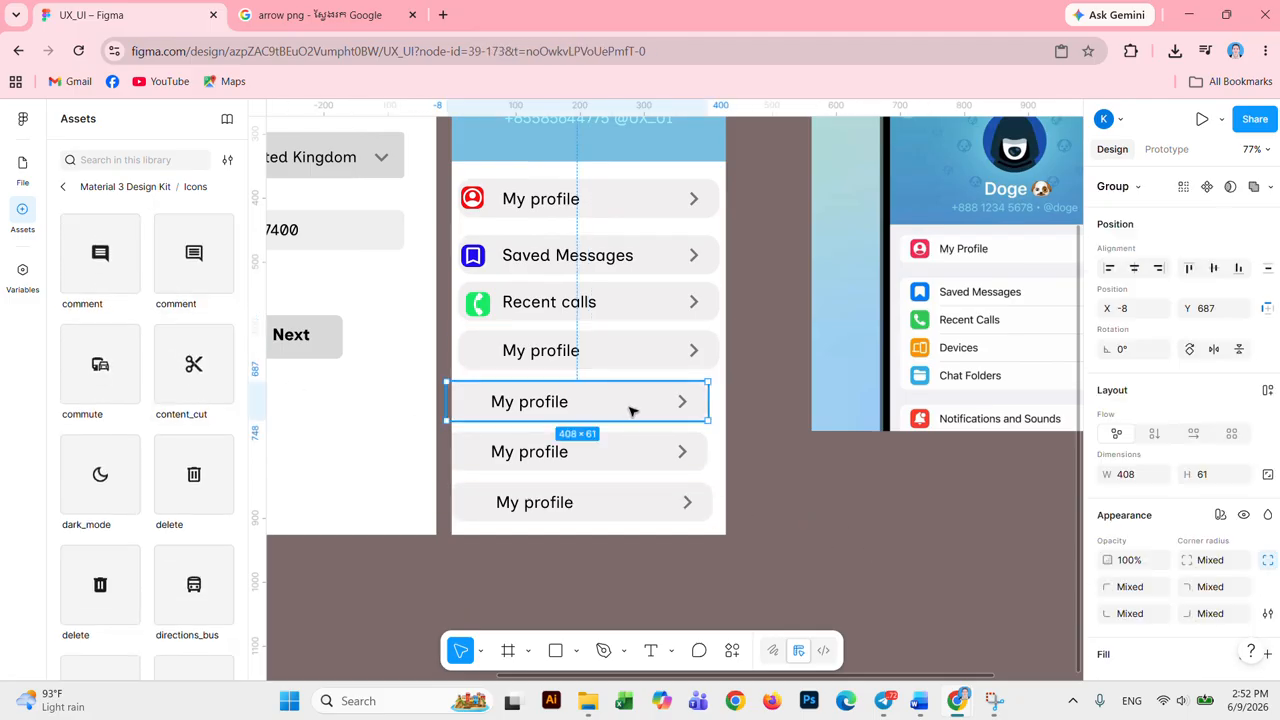
key(Delete)
click(629, 360)
key(Delete)
click(662, 462)
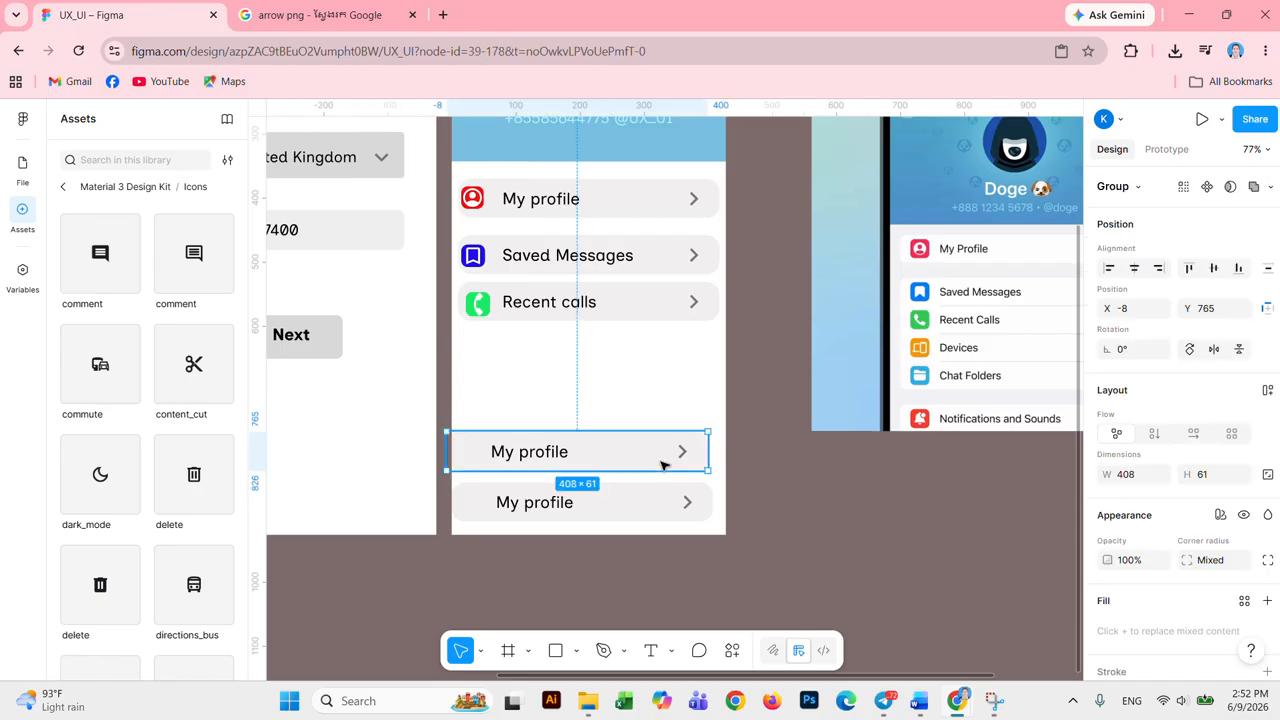
key(Delete)
click(670, 508)
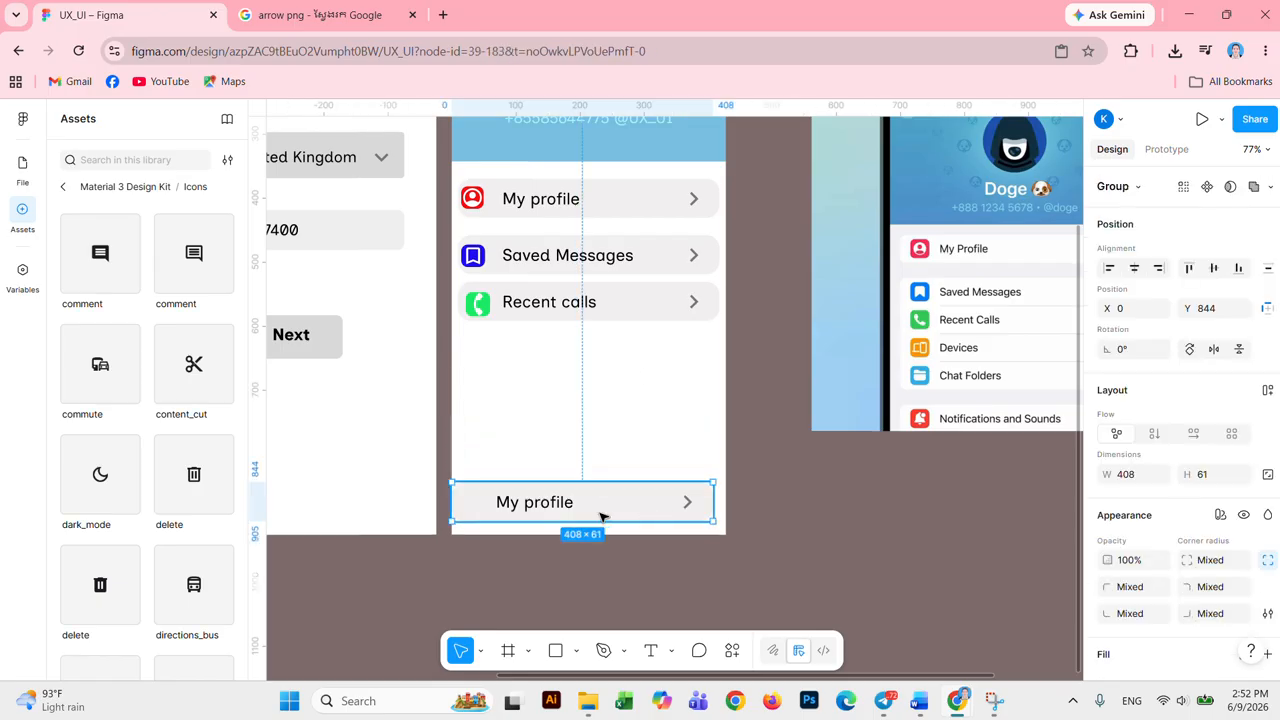
Step: Retype the bottom row's 'My profile' label as 'Notifications and Sounds'
double_click(571, 504)
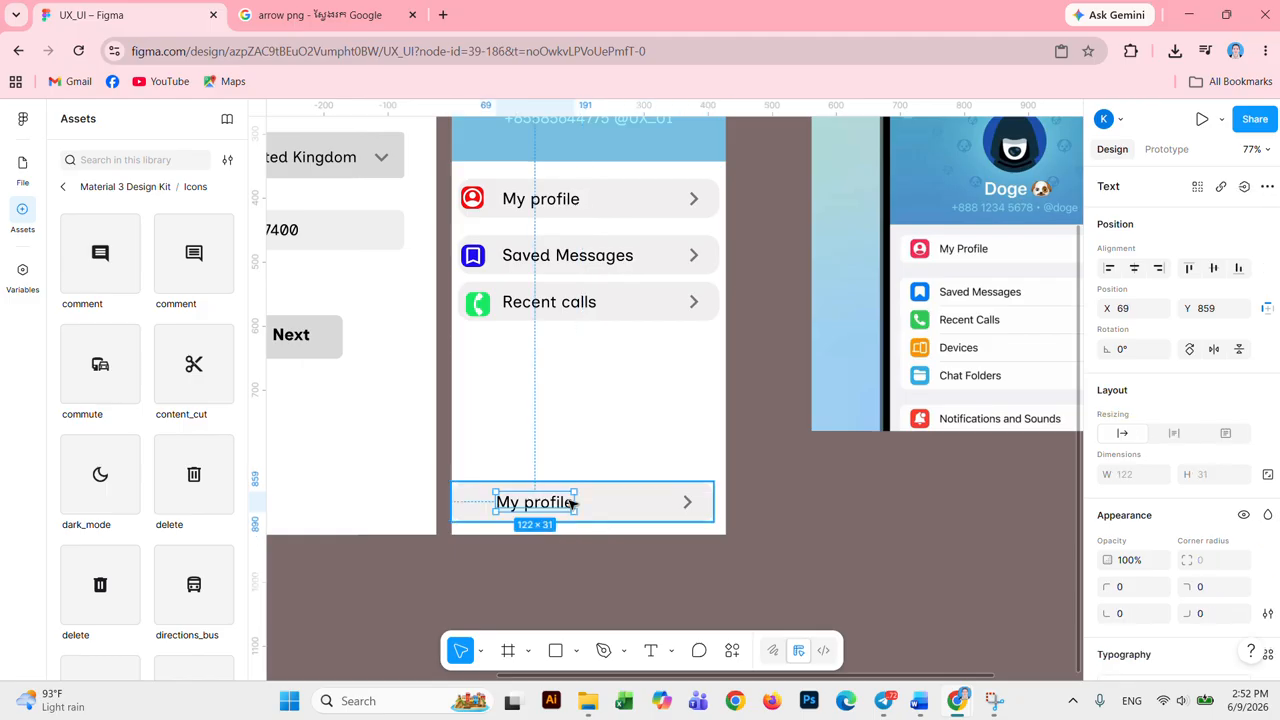
double_click(558, 503)
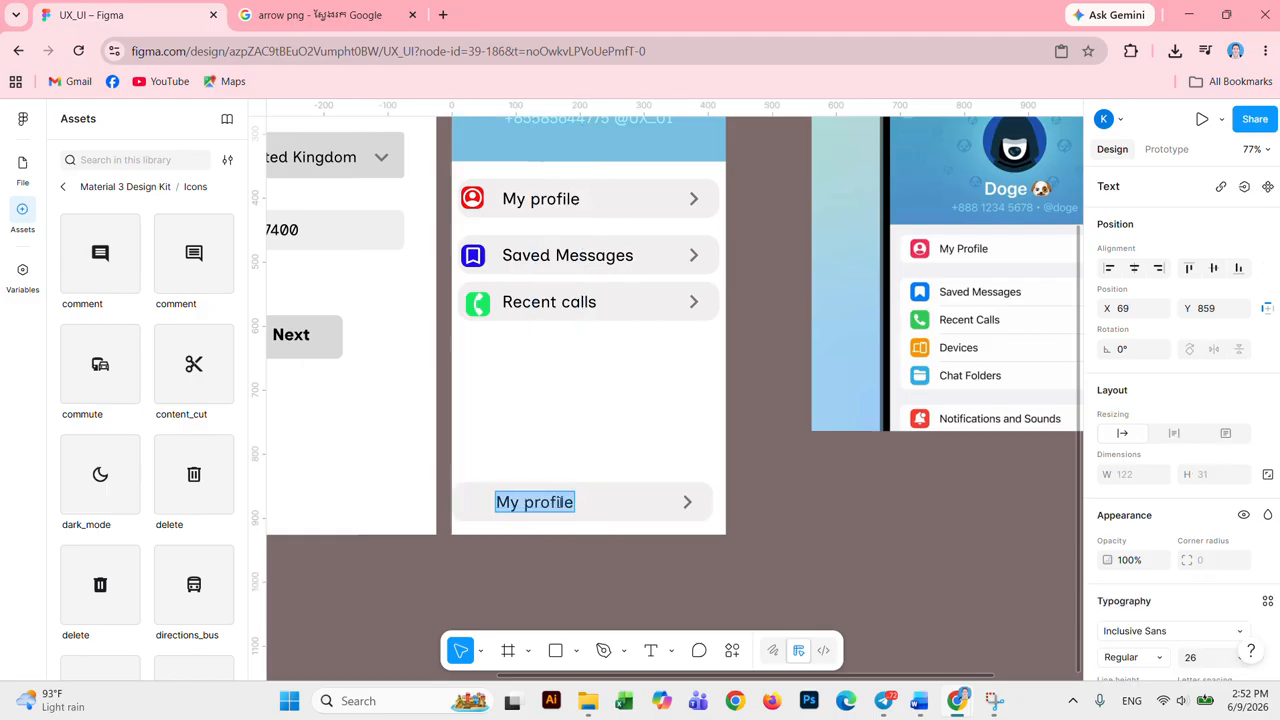
text(N)
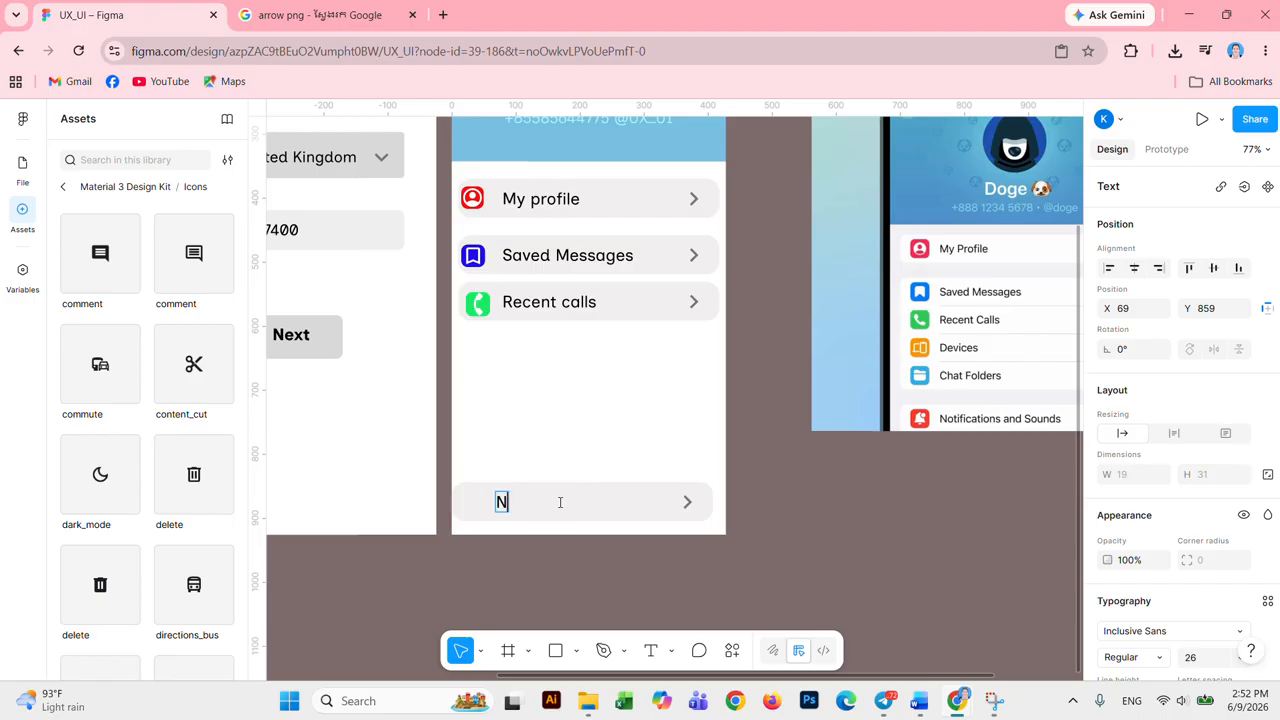
text(otification)
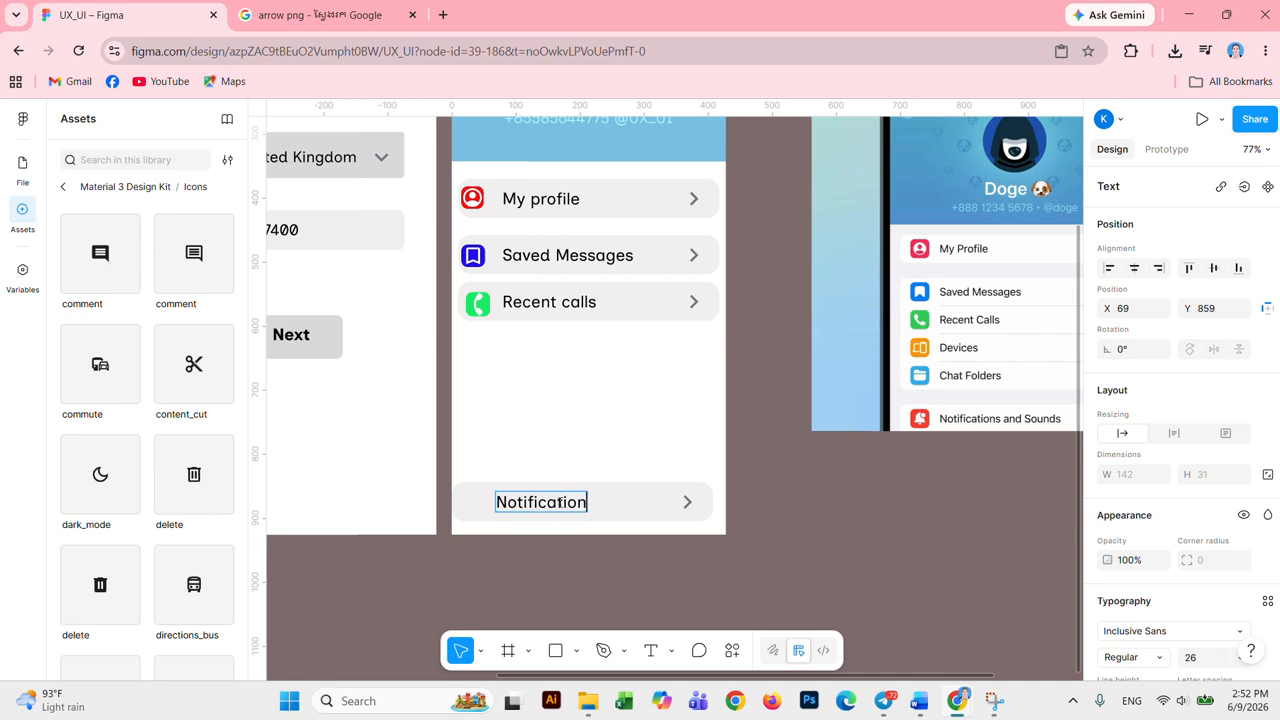
text(s and Sounds)
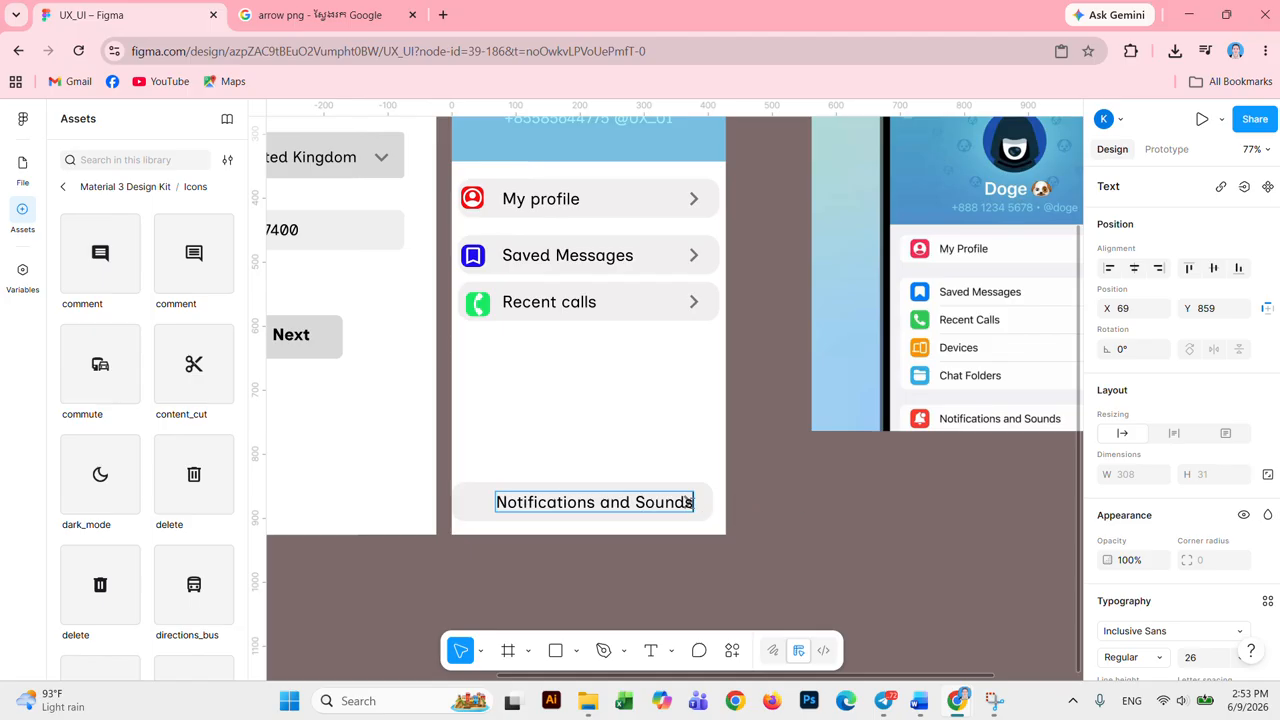
Step: Set the 'Notifications and Sounds' label's font size to 24
drag(689, 502, 496, 502)
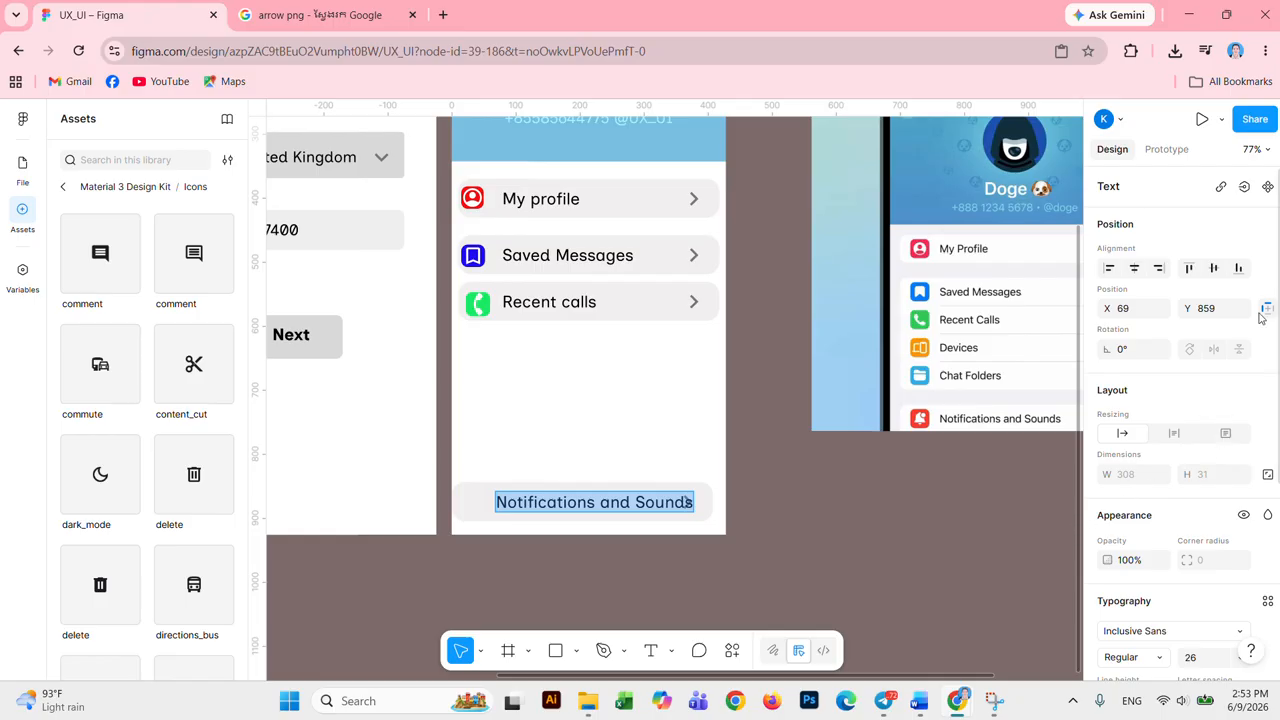
click(1203, 660)
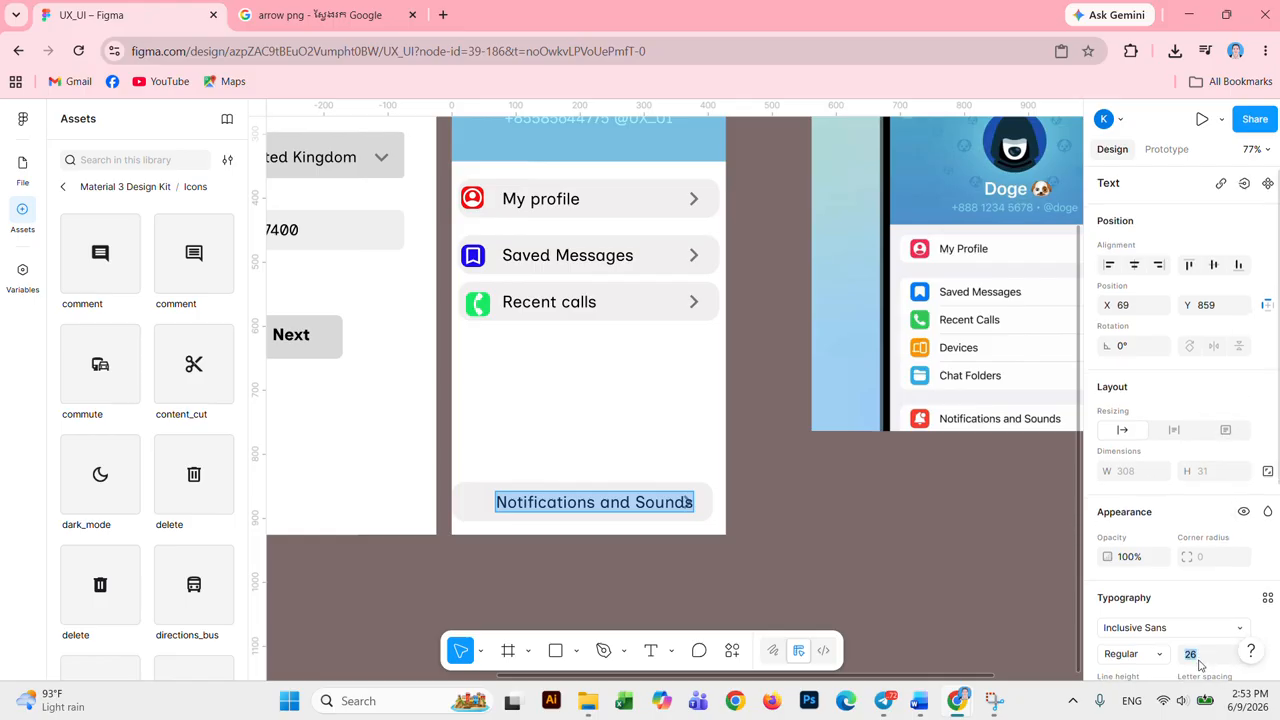
scroll(1224, 560, down, 2)
click(1240, 490)
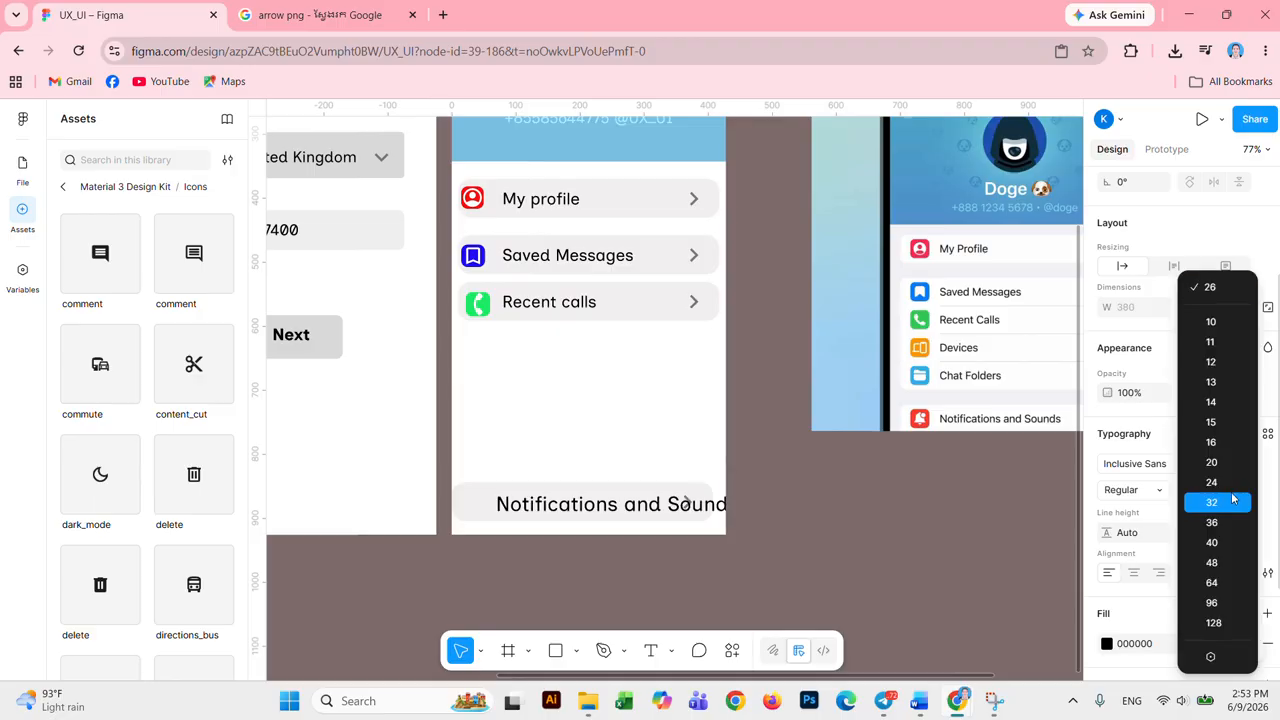
click(1228, 488)
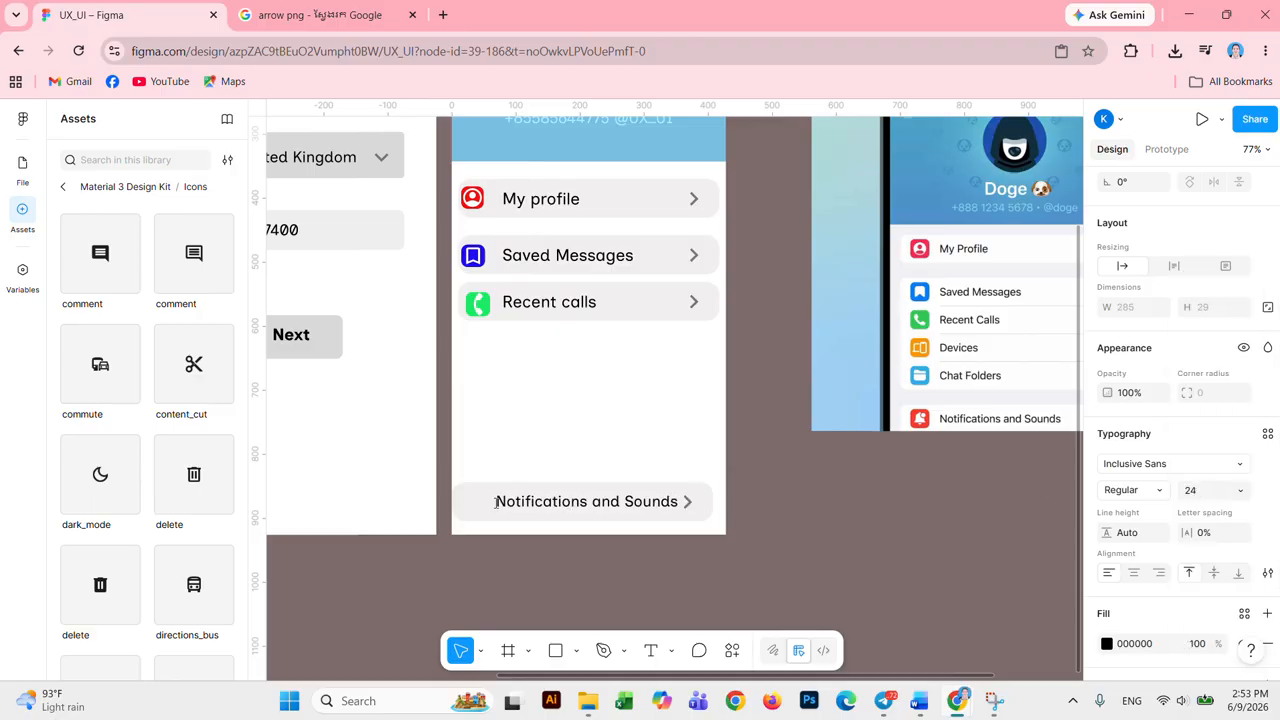
Step: Insert the Material 3 Design Kit 'notifications' bell icon as an instance on the profile screen
click(380, 495)
scroll(130, 502, down, 1)
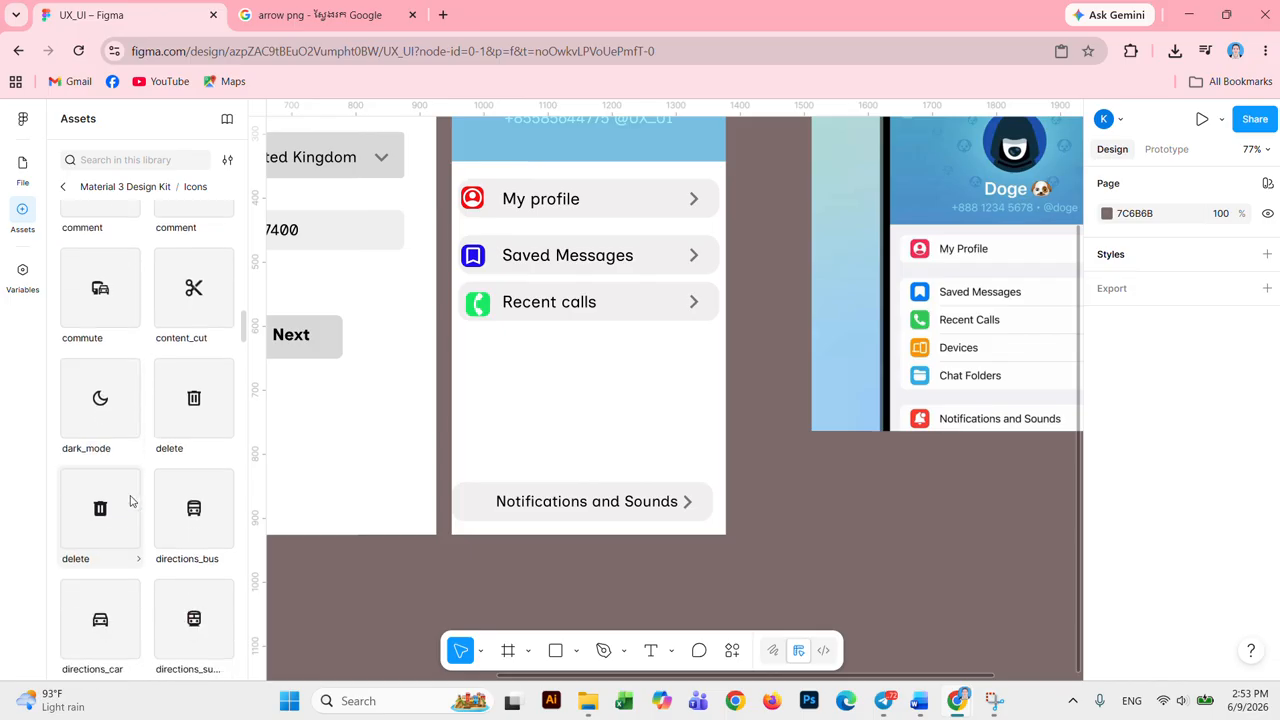
scroll(130, 502, down, 2)
scroll(140, 505, down, 5)
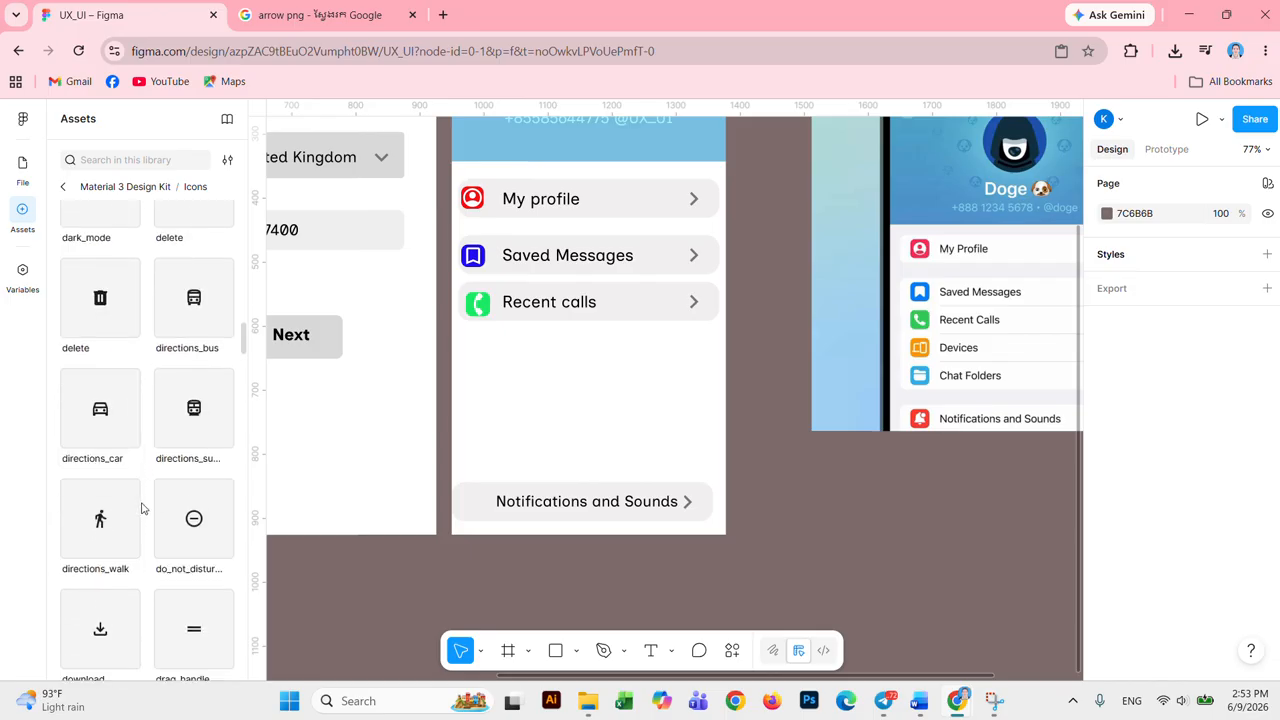
scroll(148, 511, down, 1)
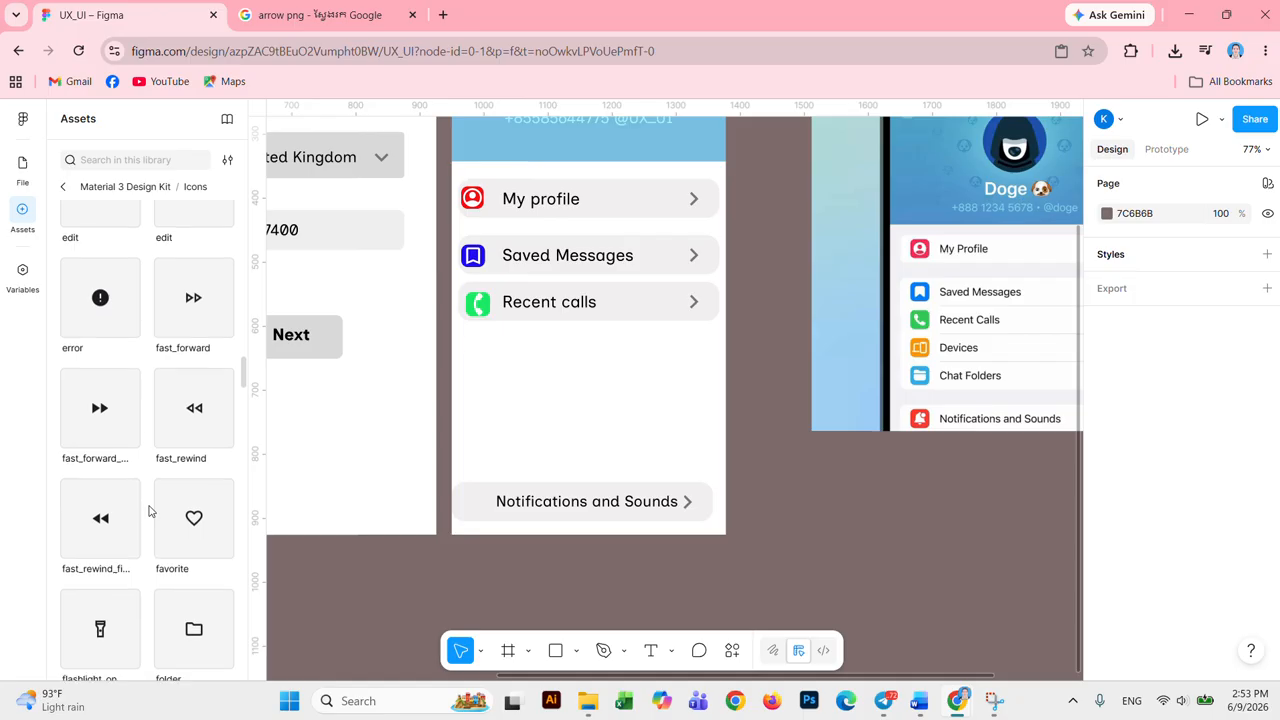
scroll(149, 511, down, 5)
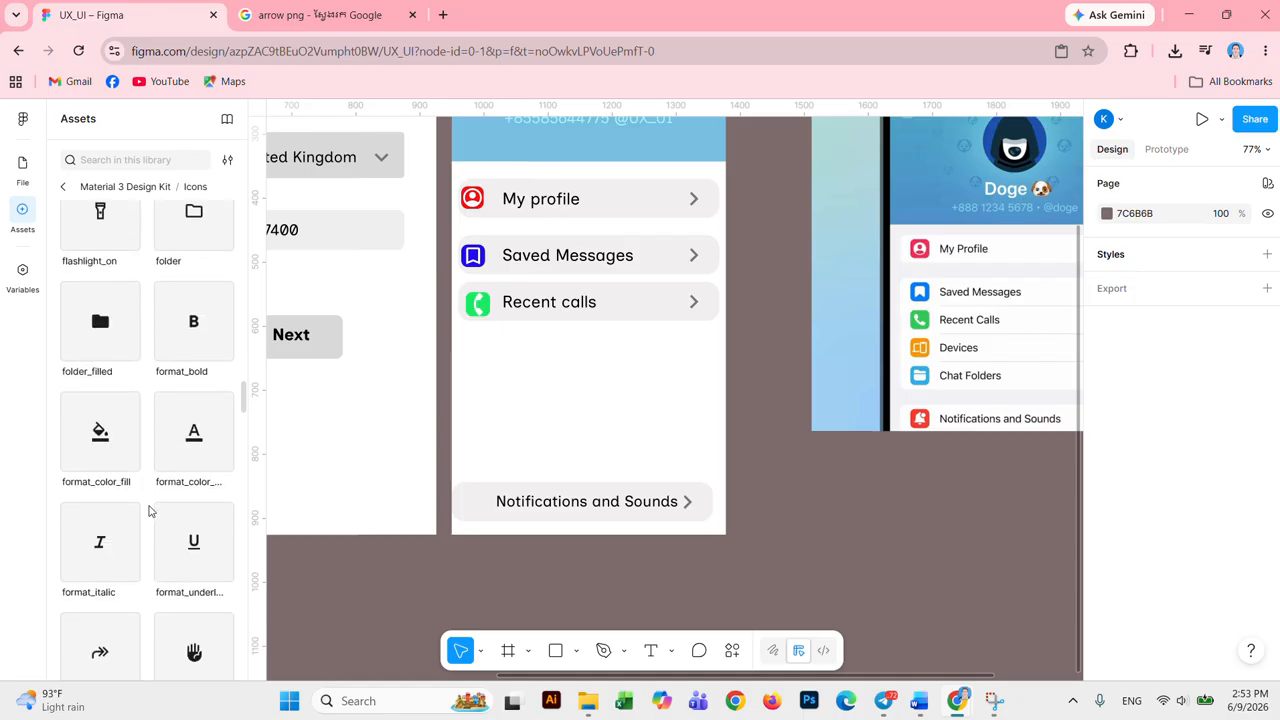
scroll(149, 511, down, 7)
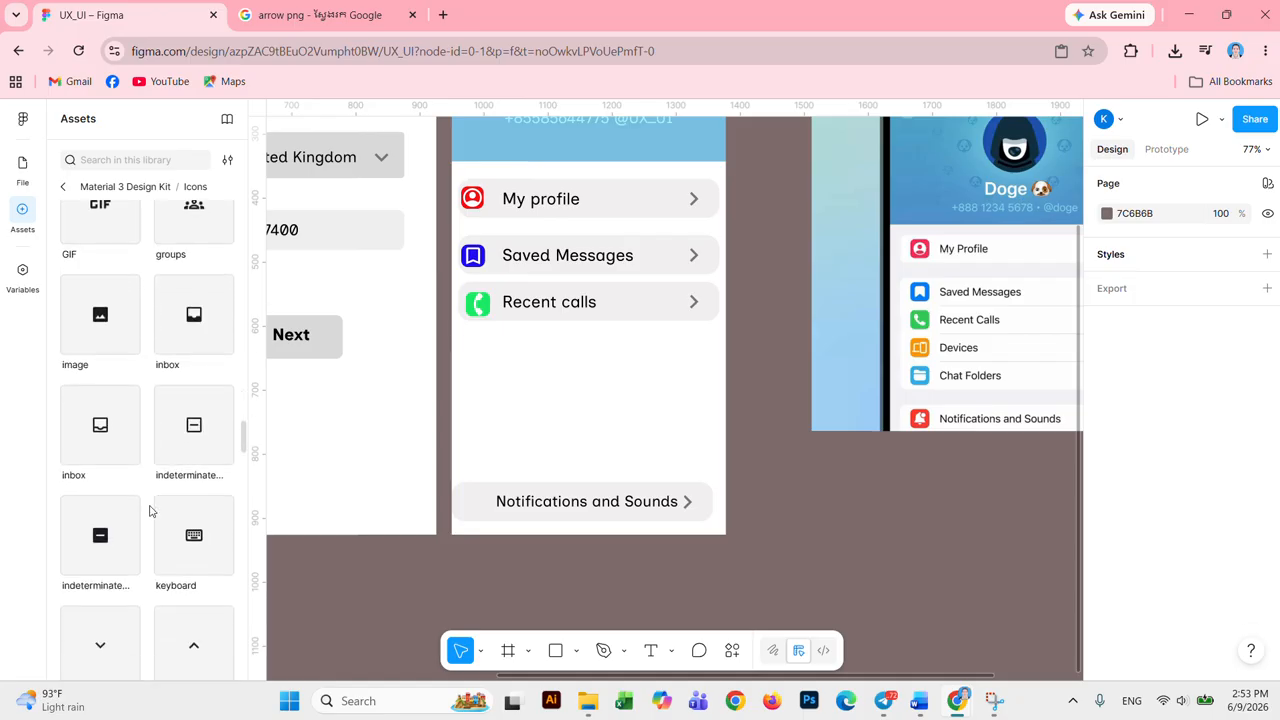
scroll(149, 511, down, 6)
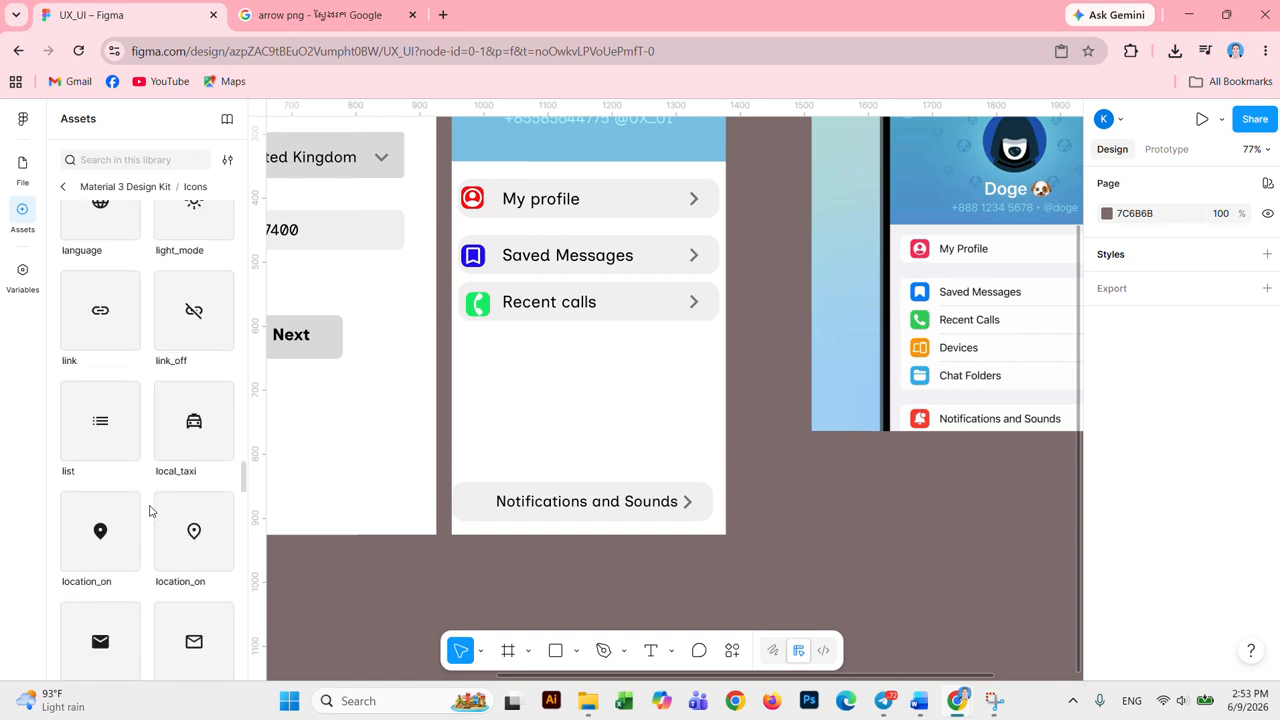
scroll(149, 511, down, 5)
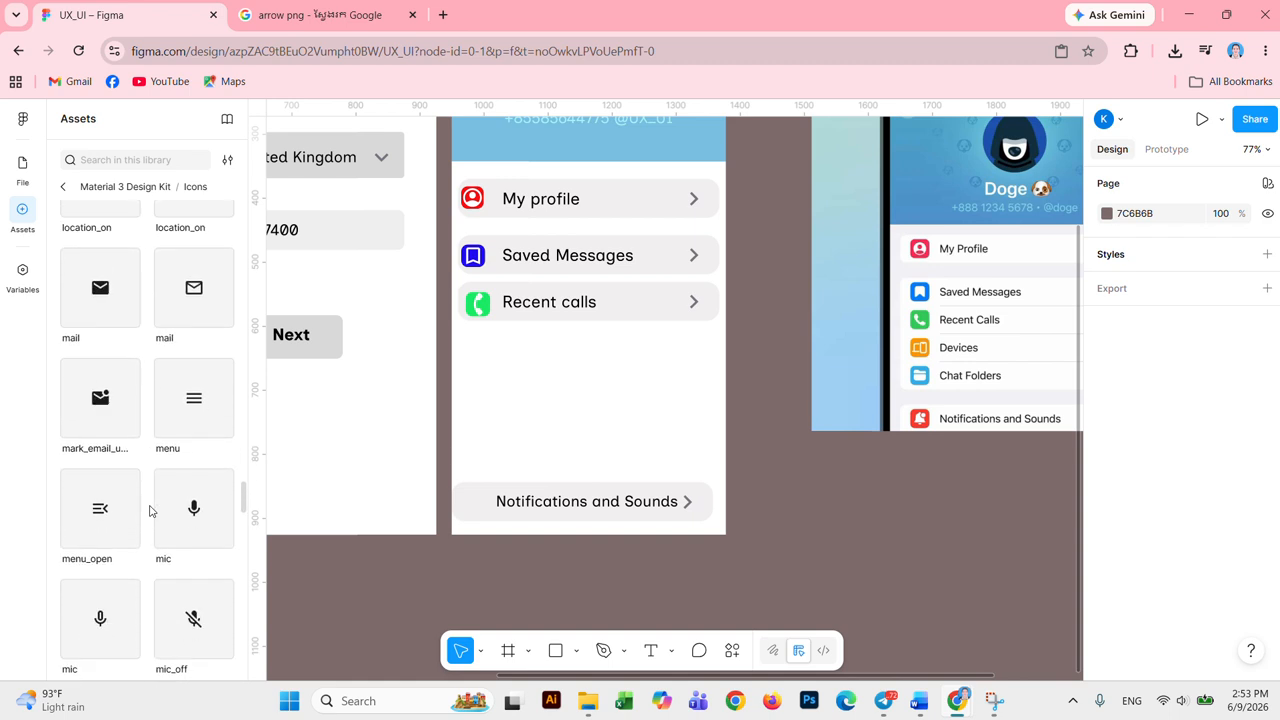
scroll(149, 511, down, 4)
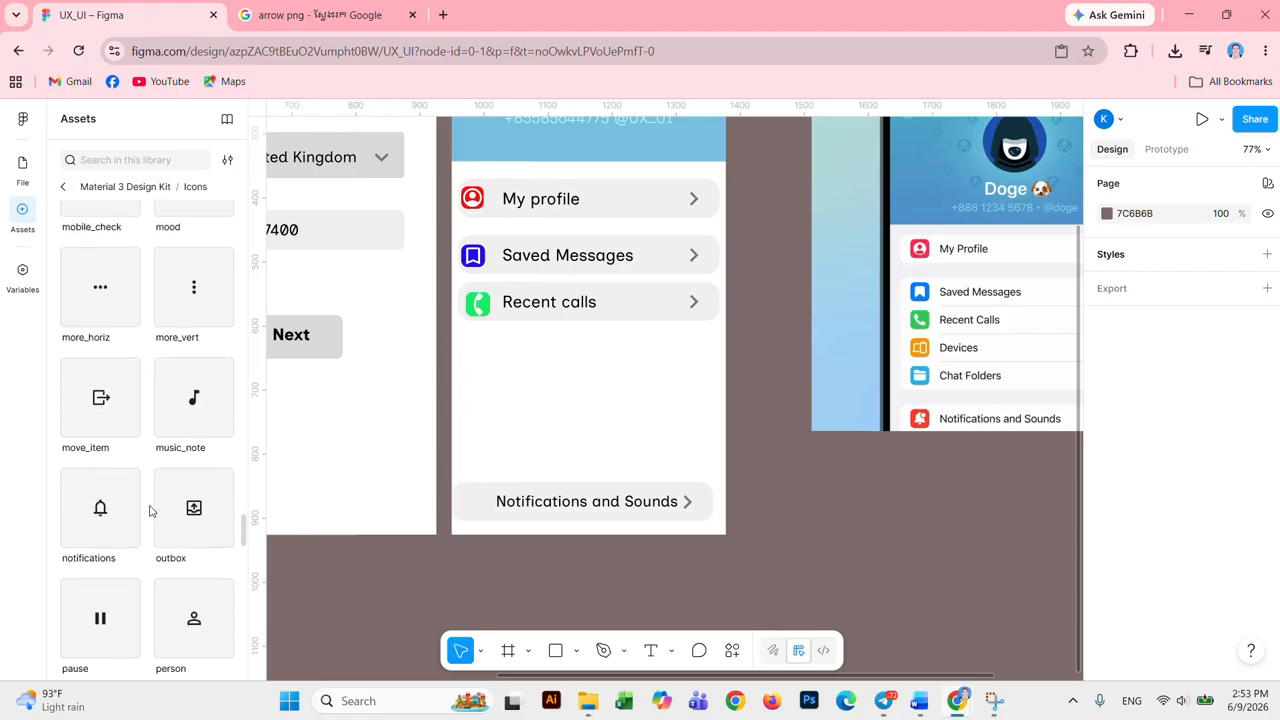
click(101, 496)
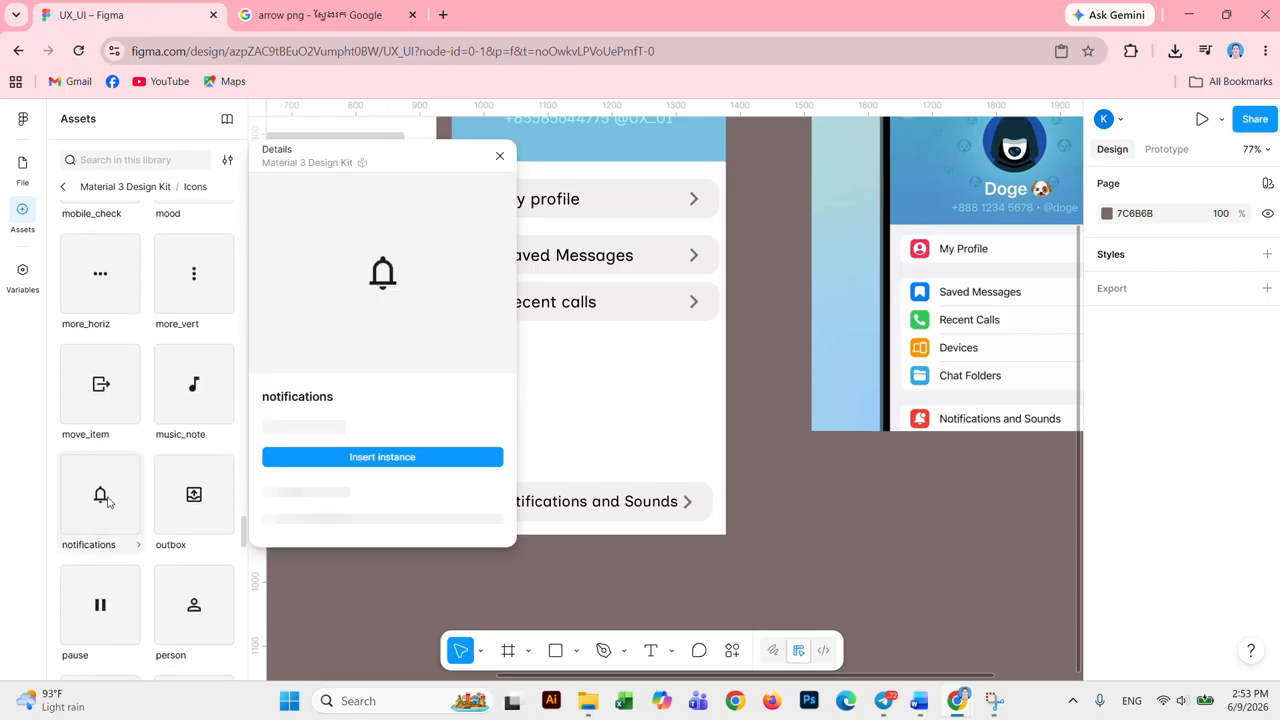
click(401, 458)
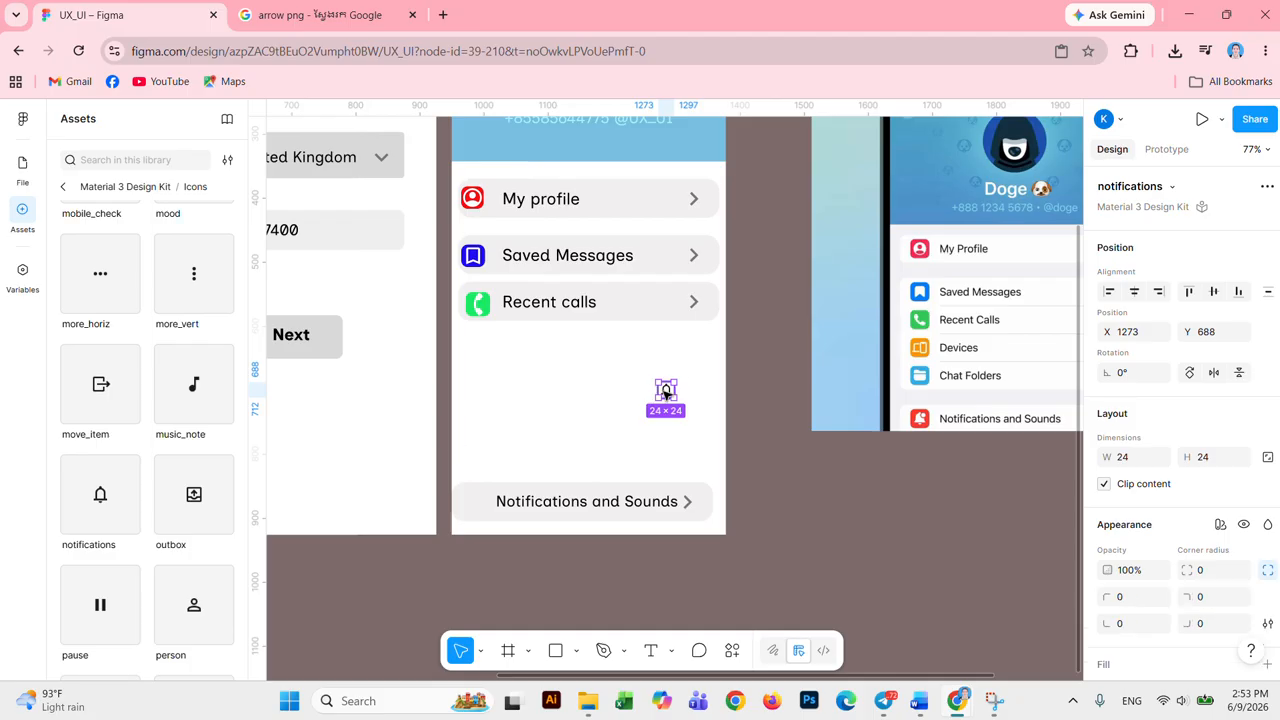
Step: Move the bell icon to the left of the Notifications and Sounds label
drag(670, 395, 473, 503)
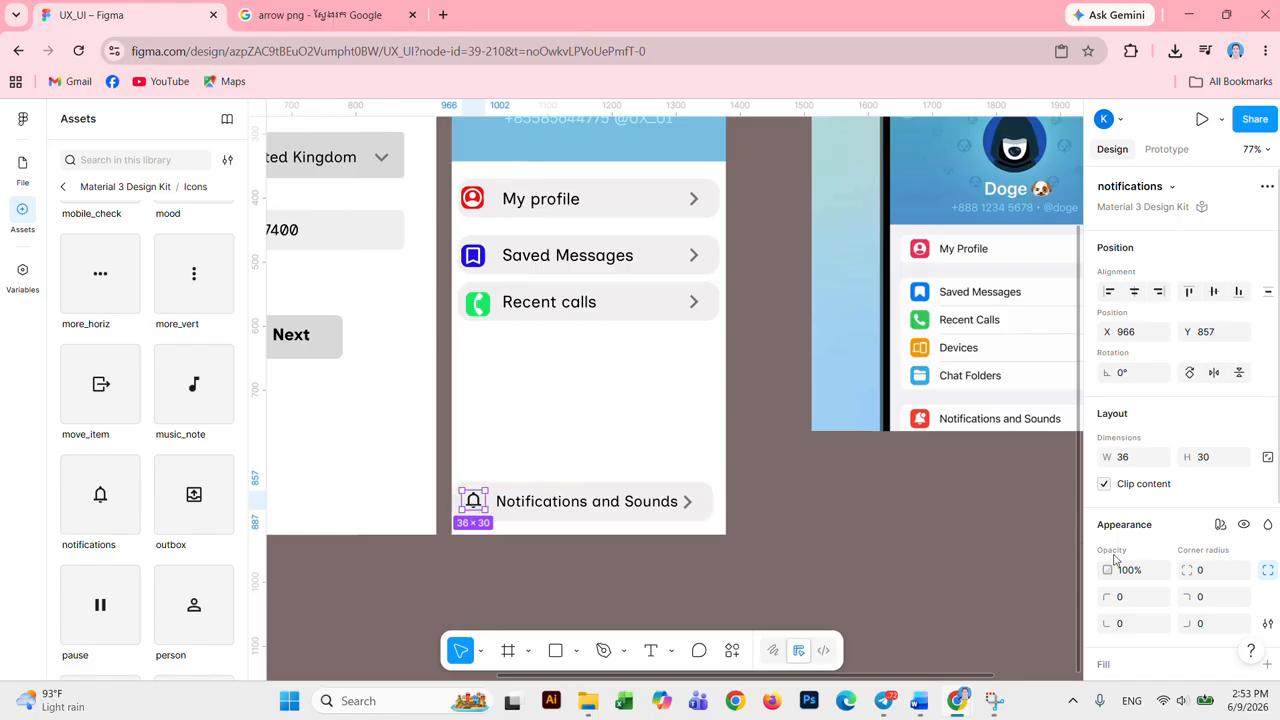
scroll(1135, 584, down, 1)
scroll(1135, 584, down, 1)
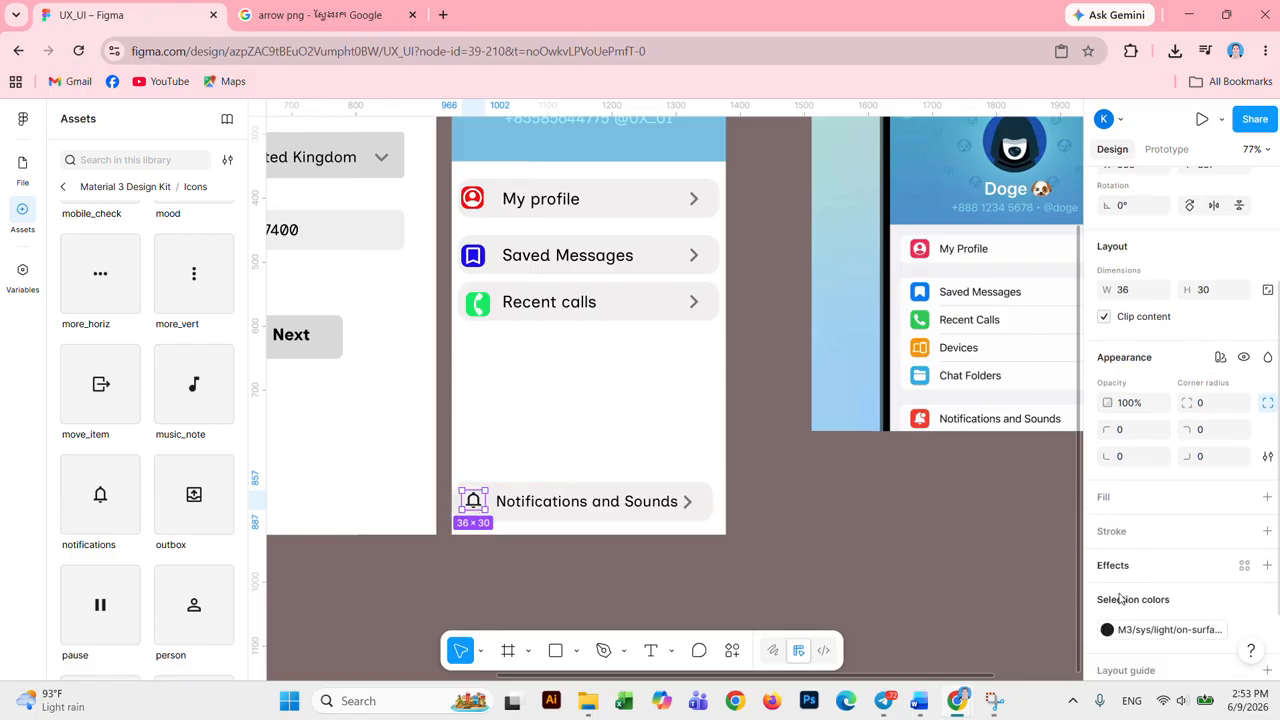
Step: Recolour the bell icon light and give it a red FC0D0D background fill
click(1107, 629)
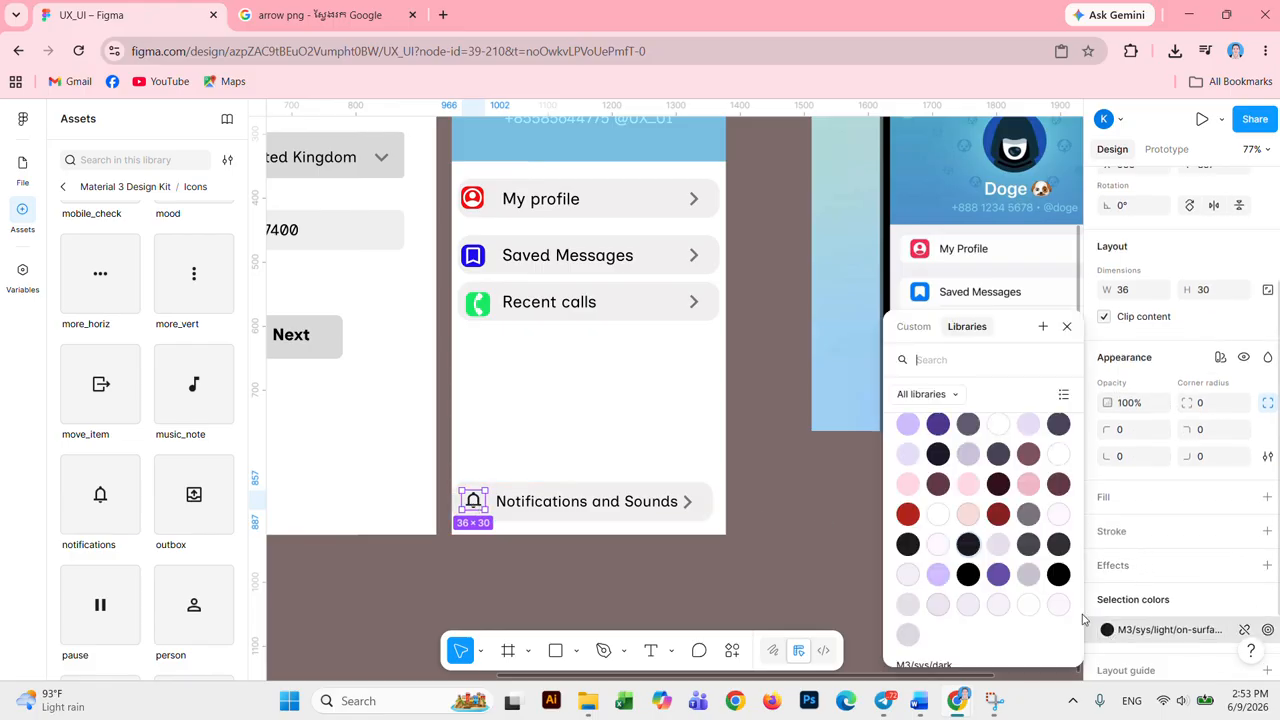
click(998, 424)
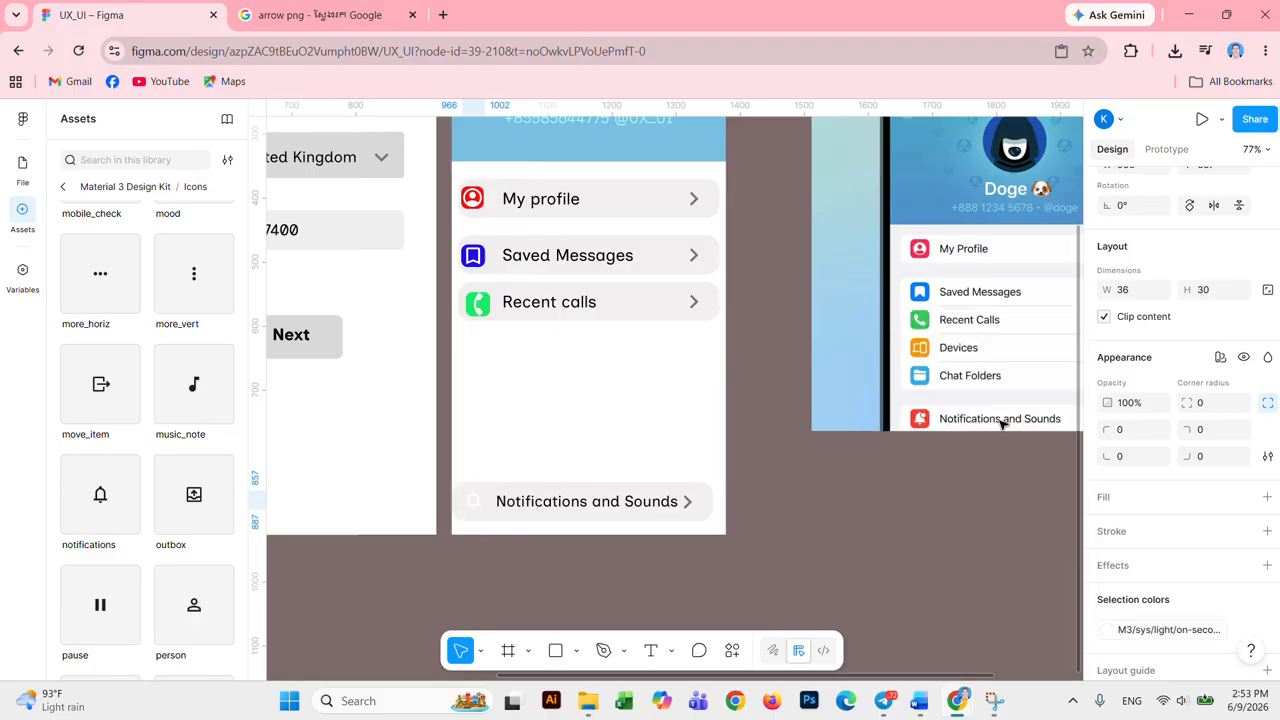
click(1154, 499)
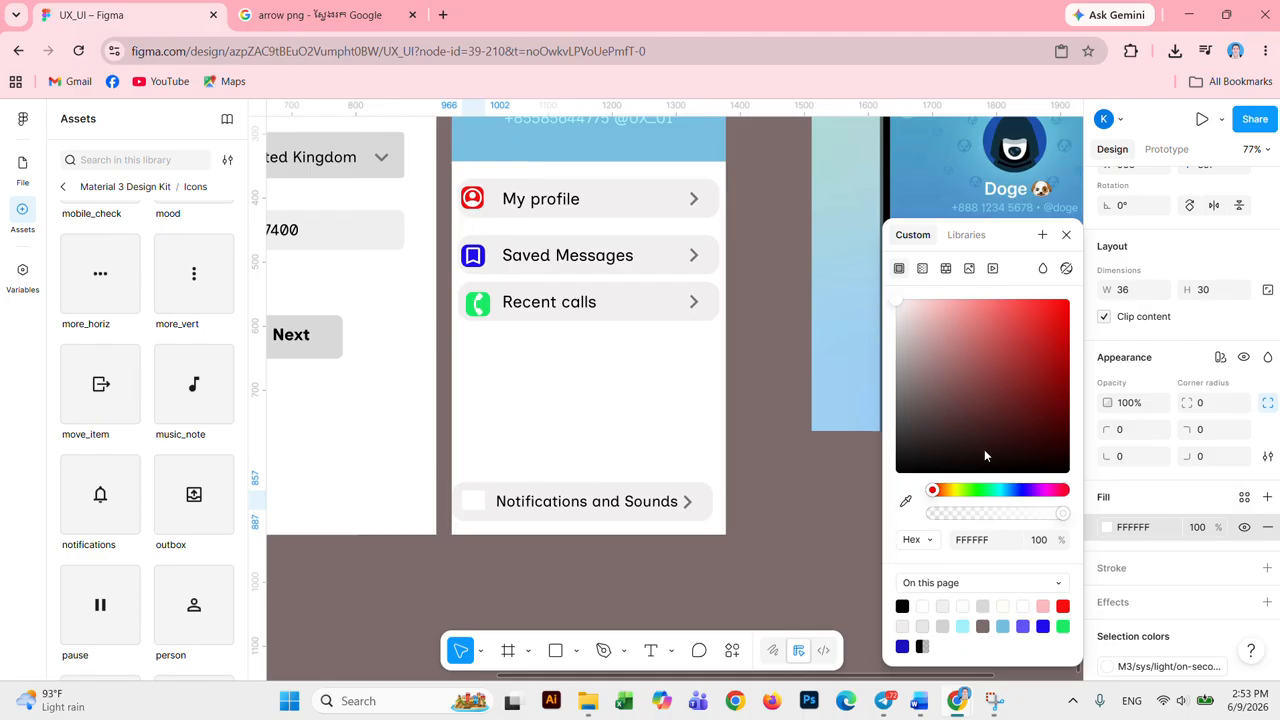
click(1061, 308)
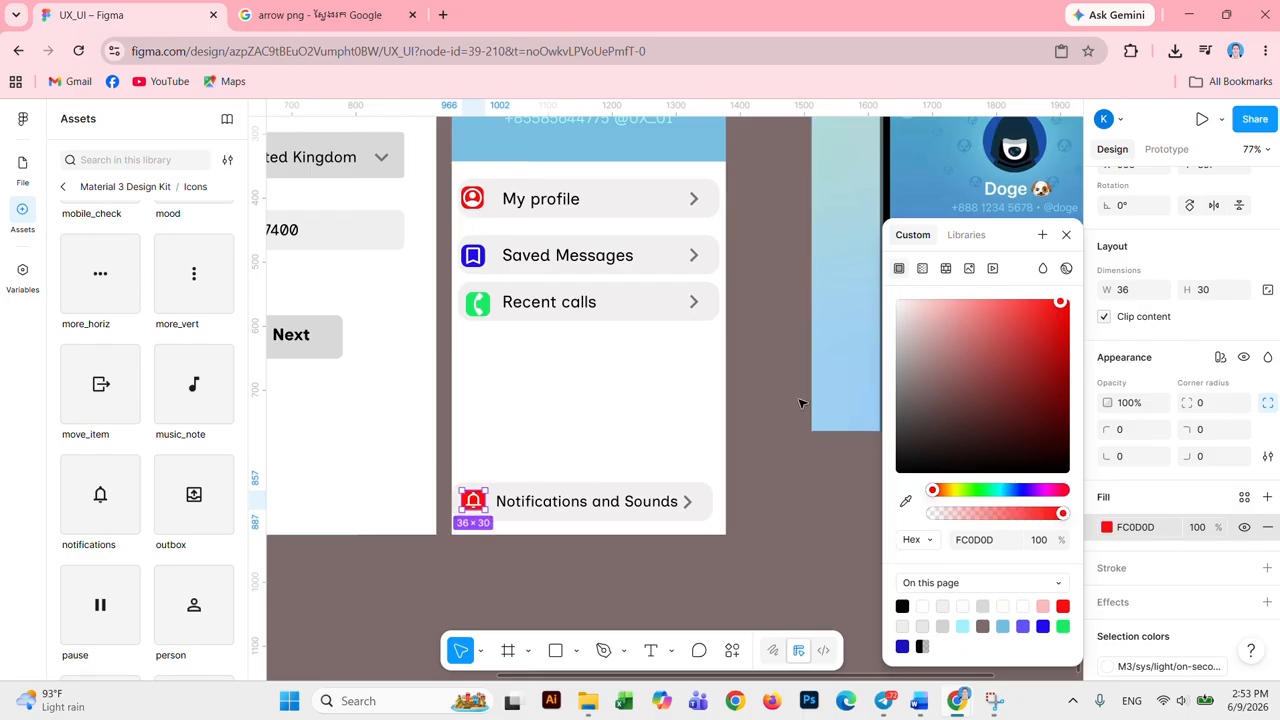
click(836, 487)
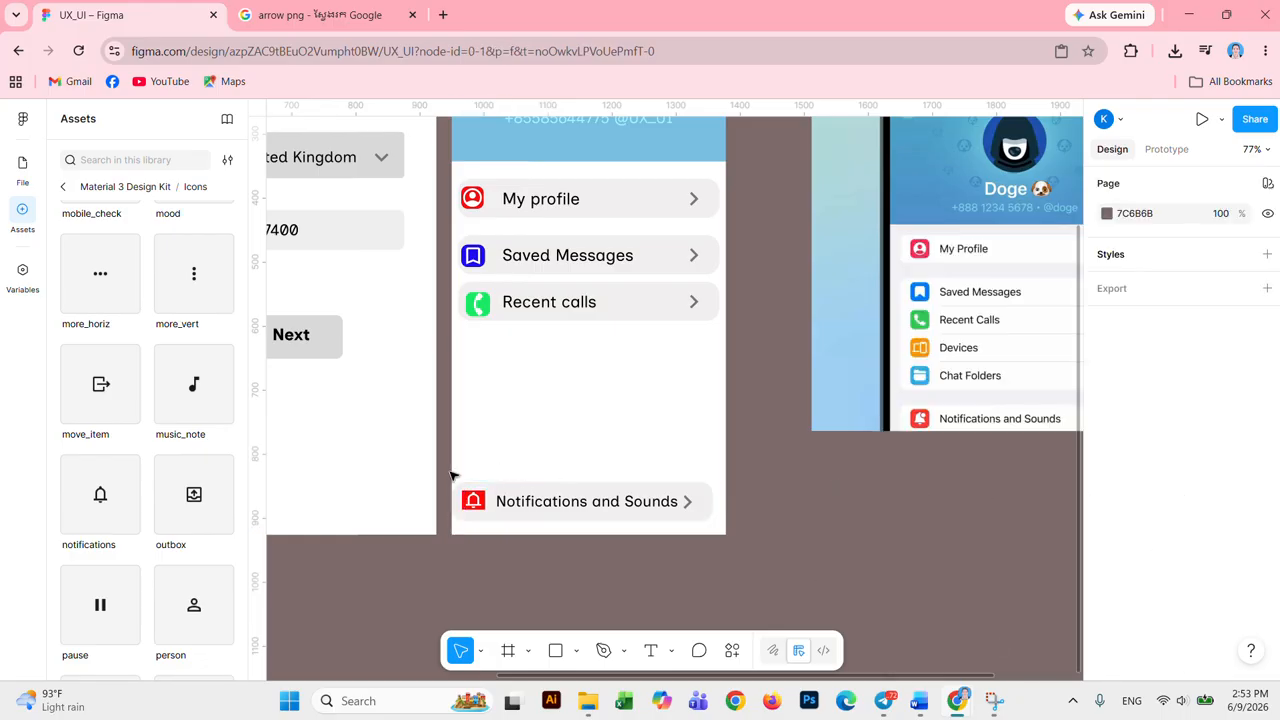
Step: Round the bell icon's corners to 10, stretch it to 41 high, and open the Telegram screenshots folder
click(473, 501)
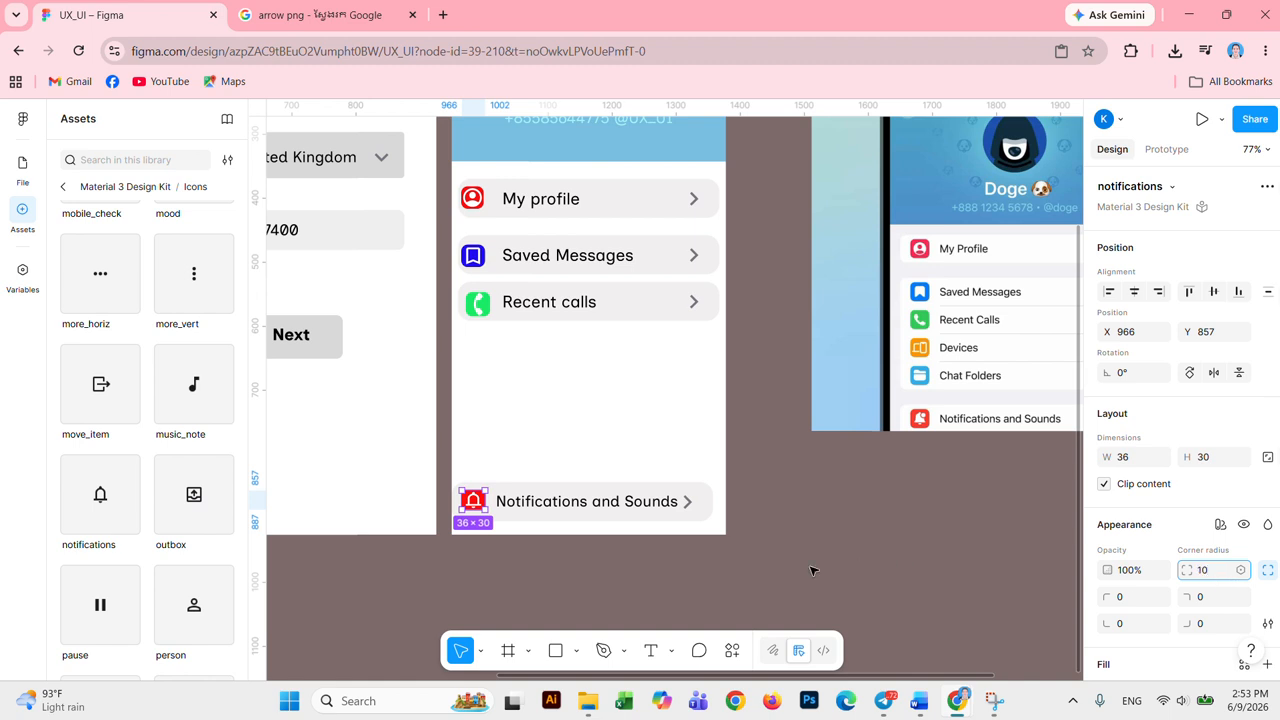
click(882, 508)
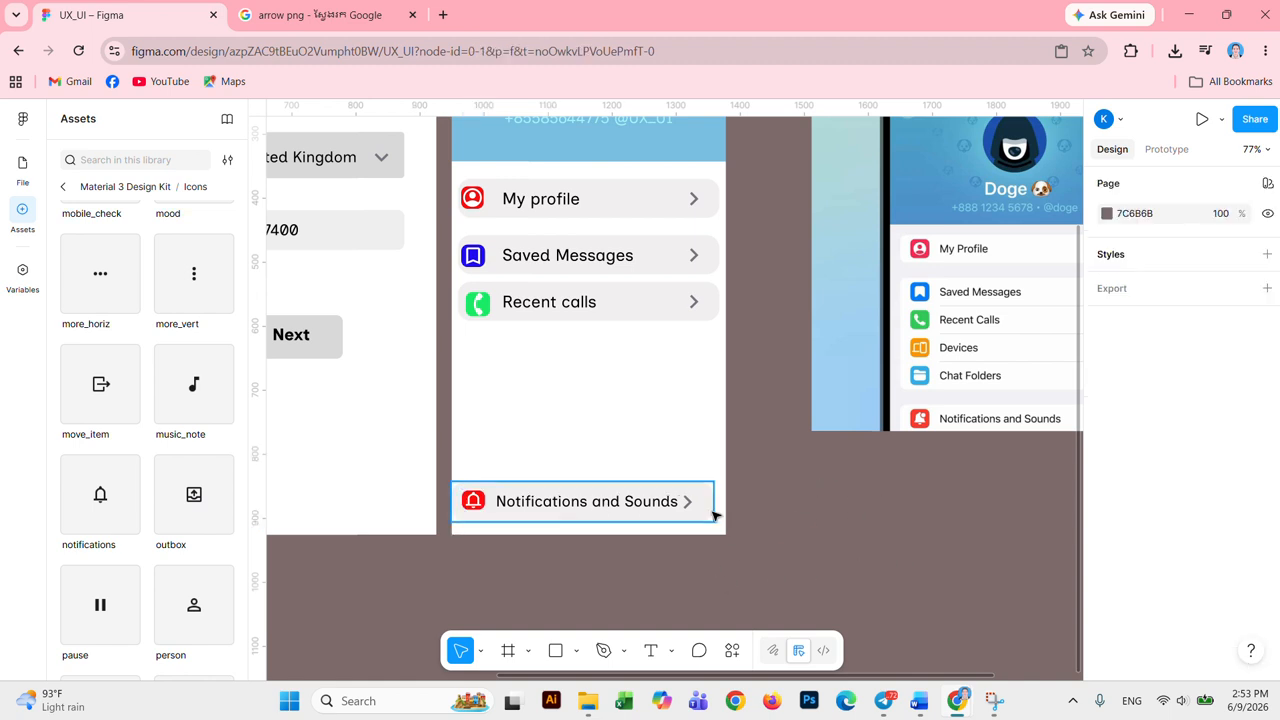
click(476, 502)
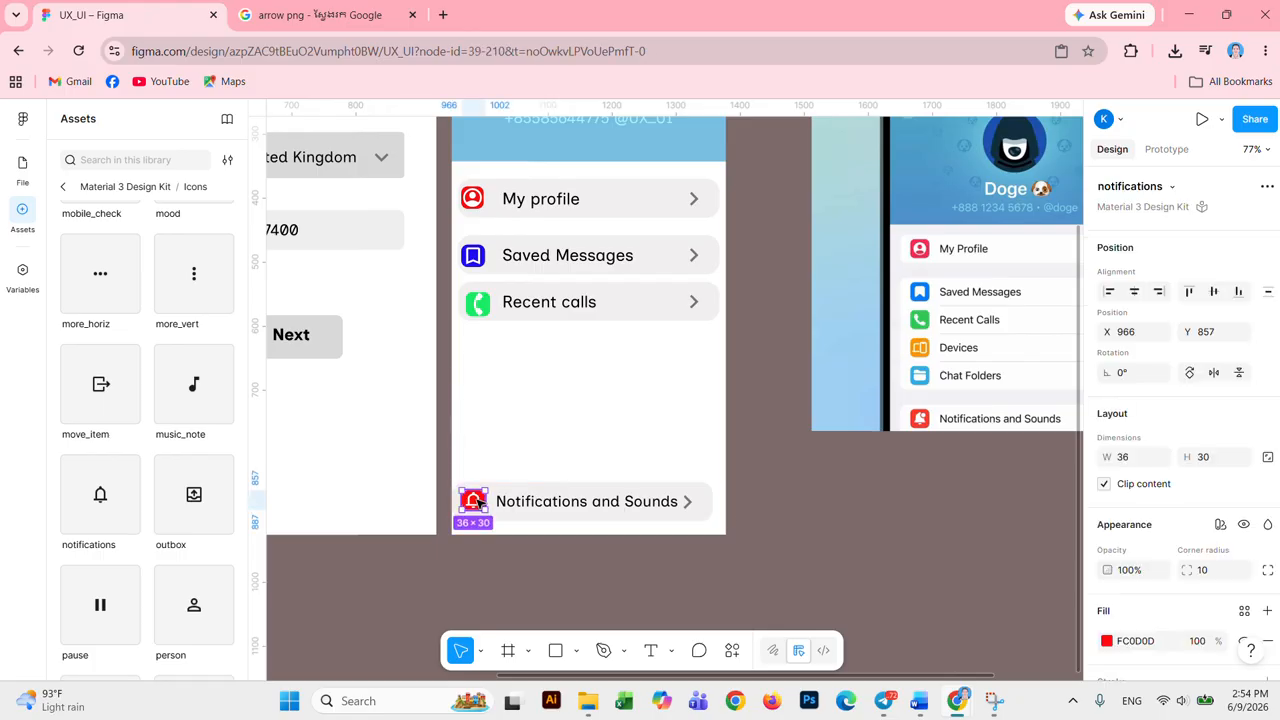
drag(481, 511, 481, 511)
click(880, 551)
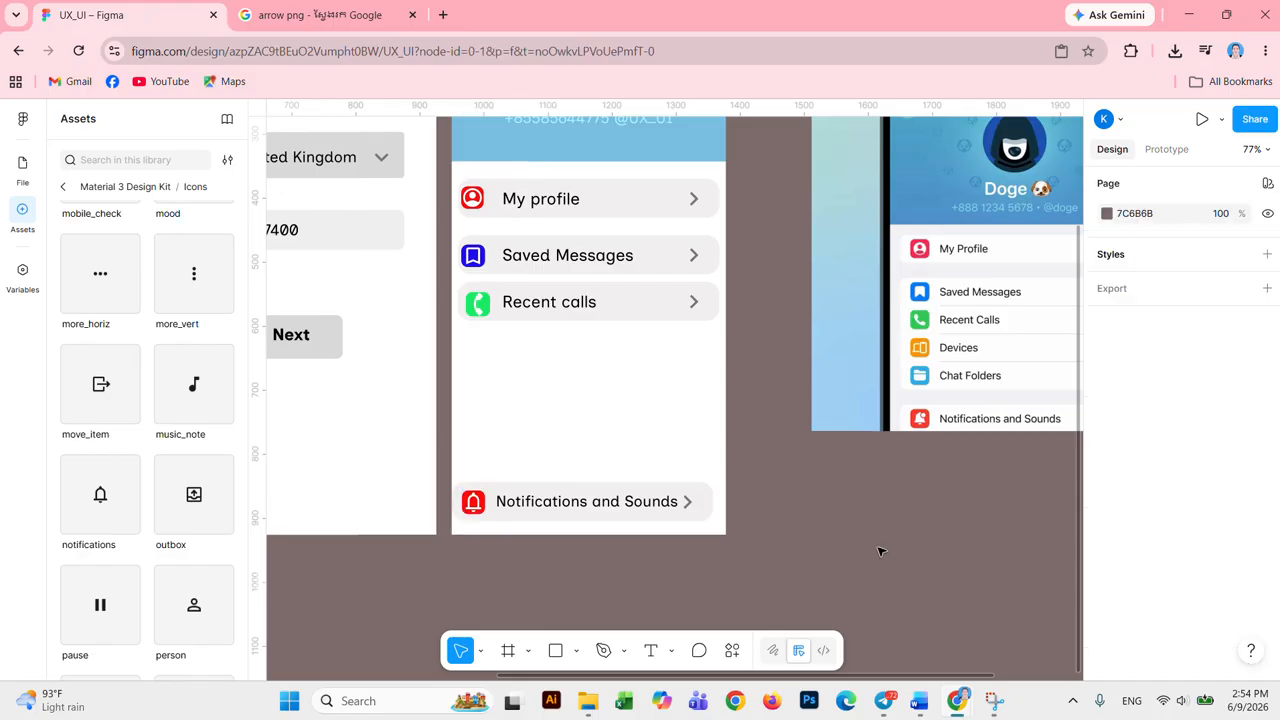
scroll(880, 551, up, 5)
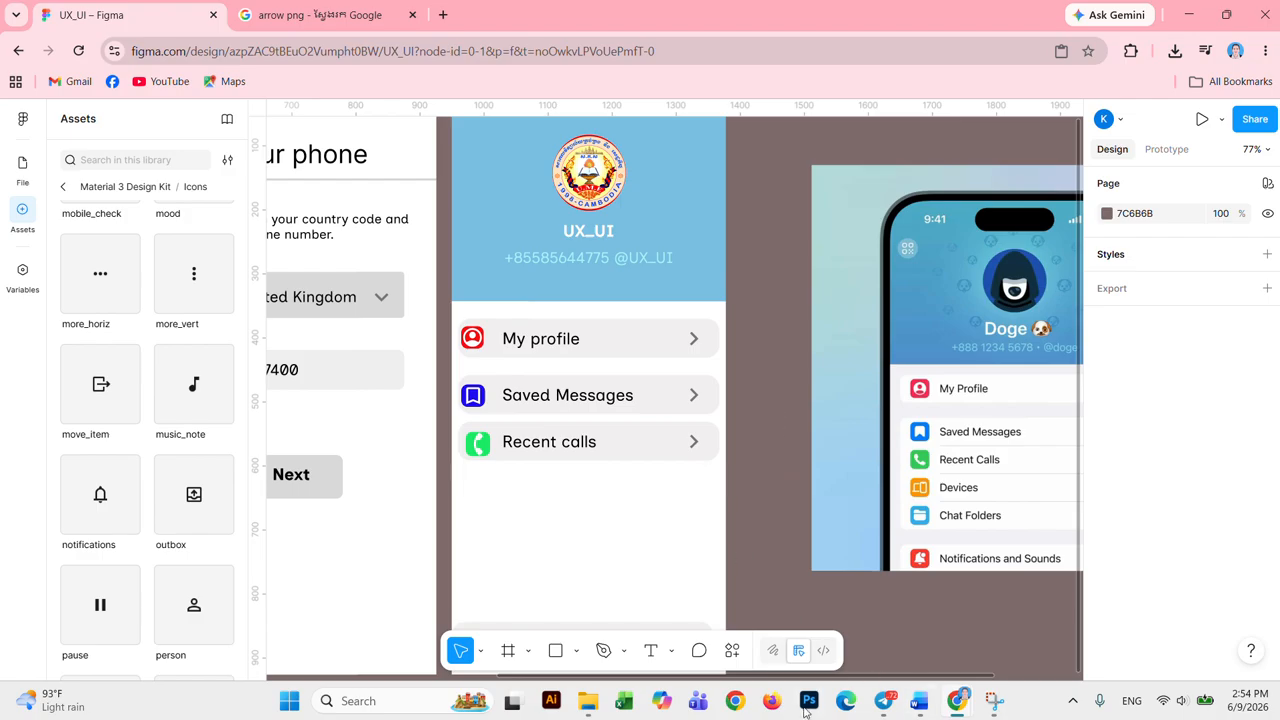
click(588, 703)
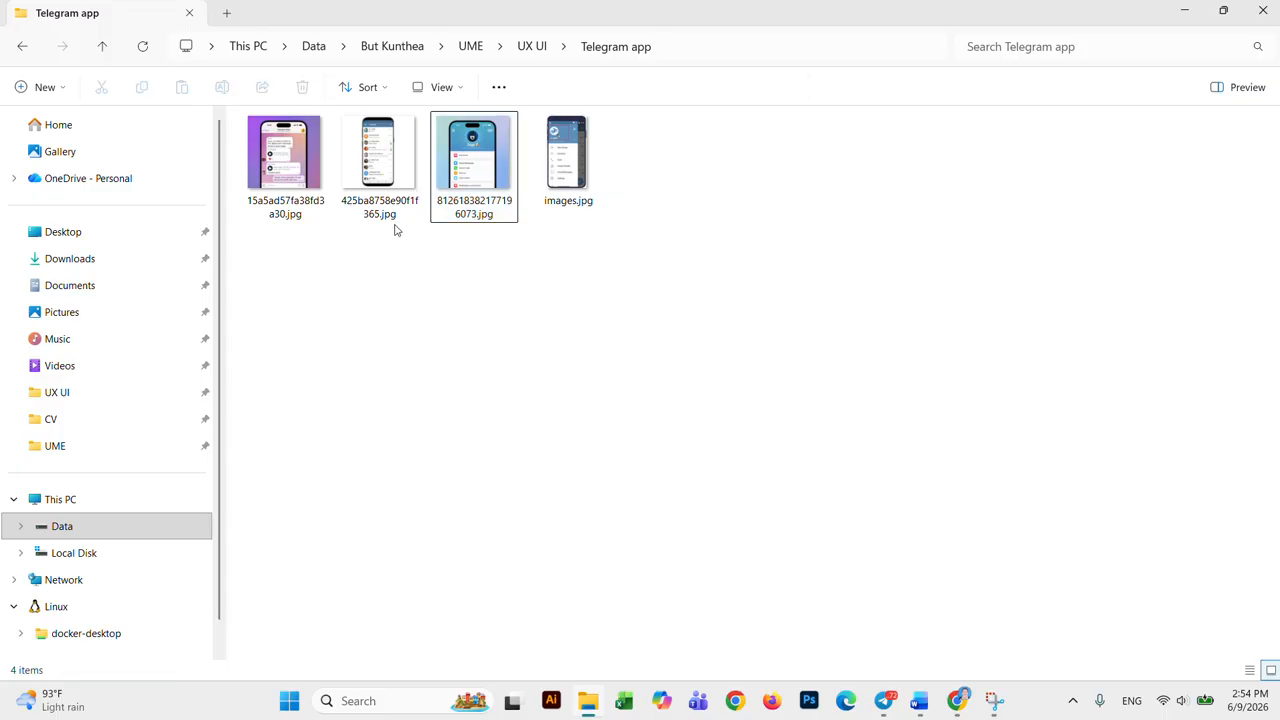
double_click(390, 176)
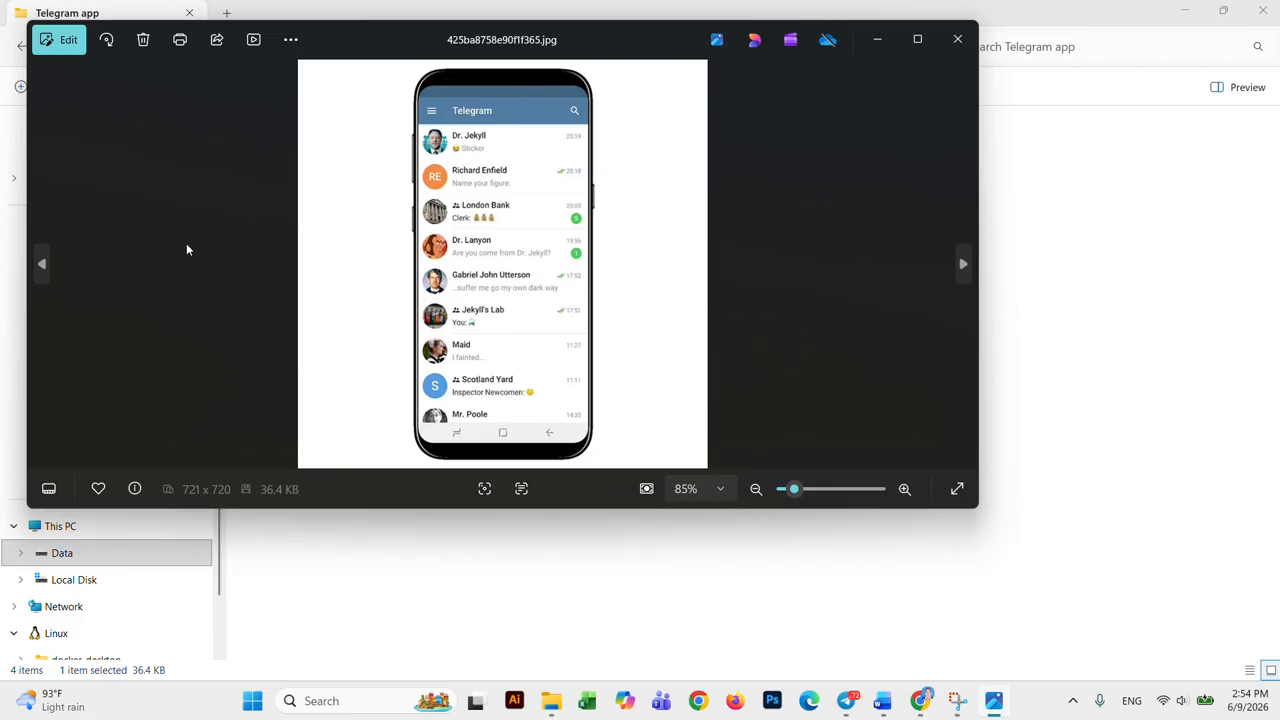
click(42, 265)
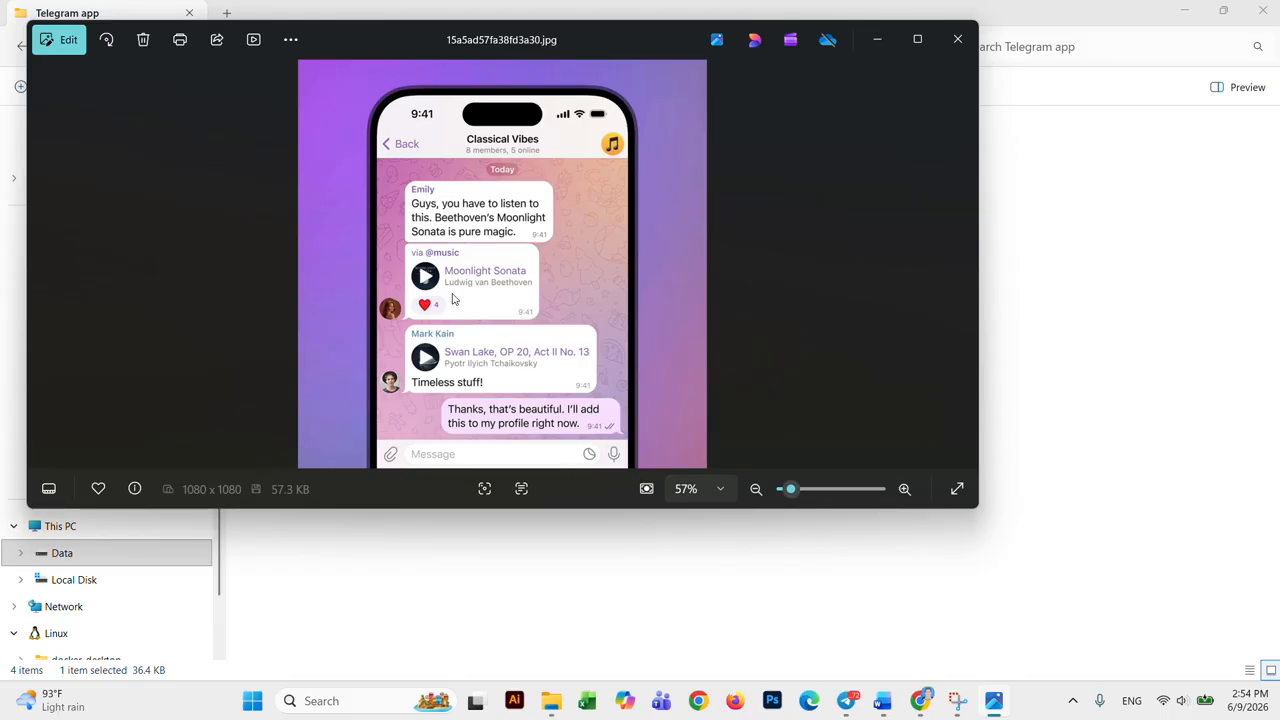
click(957, 39)
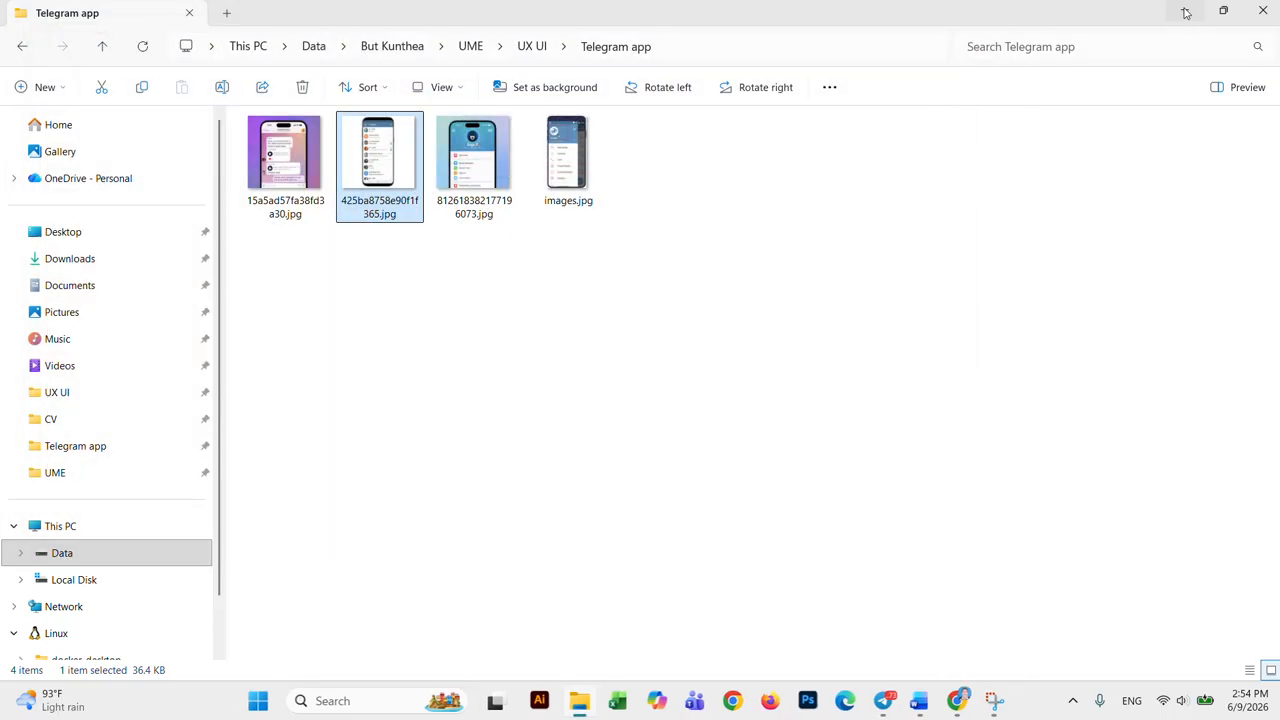
click(1168, 12)
Step: Delete the reference phone screenshot and launch the prototype in Present mode
click(942, 276)
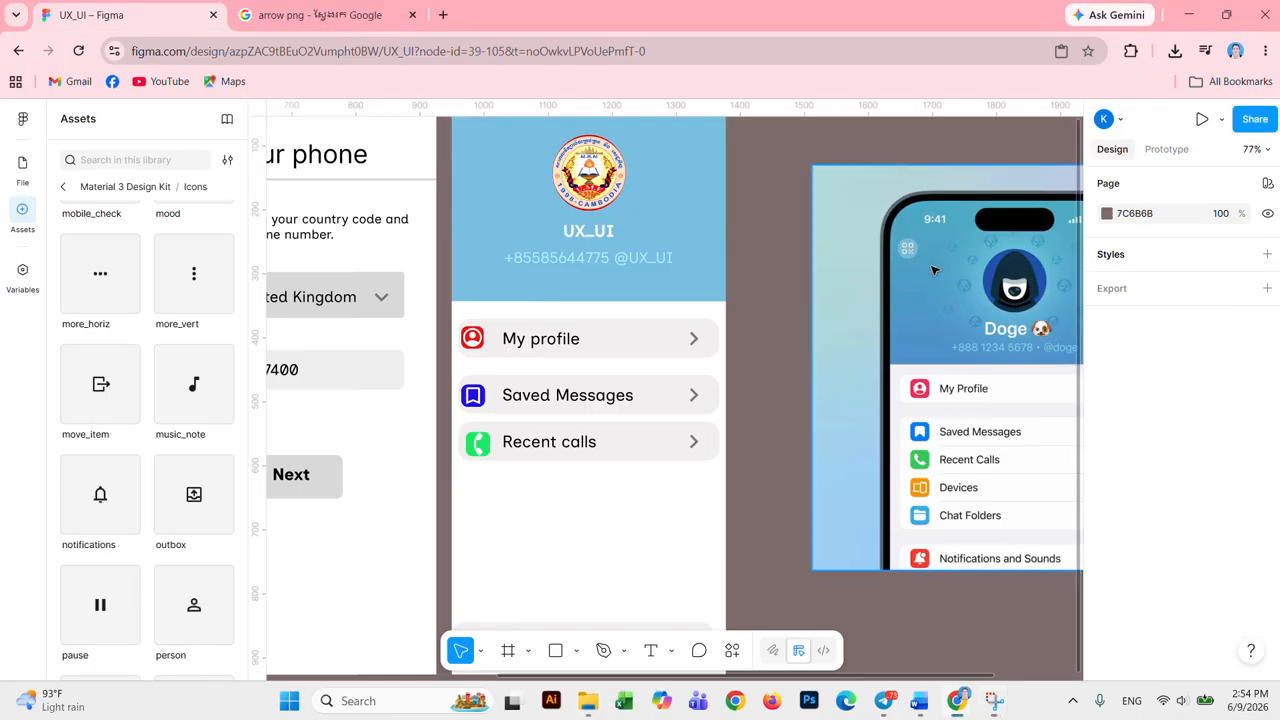
key(Delete)
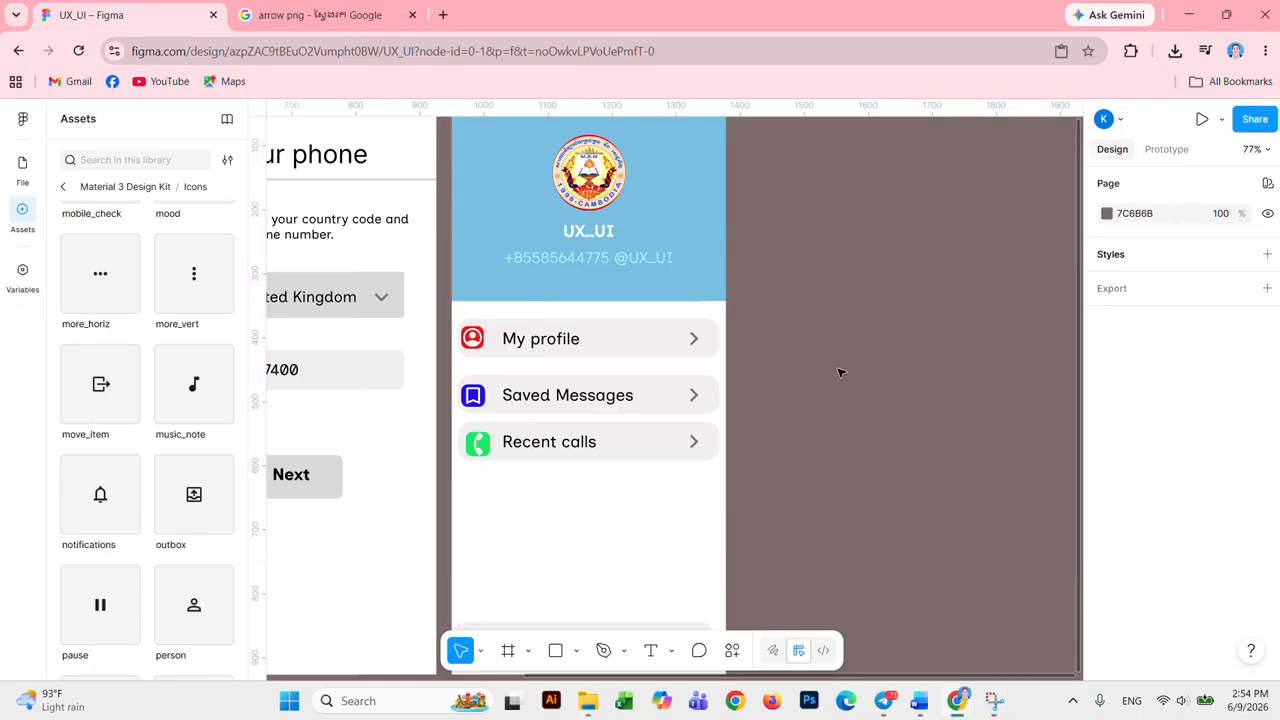
scroll(875, 376, down, 5)
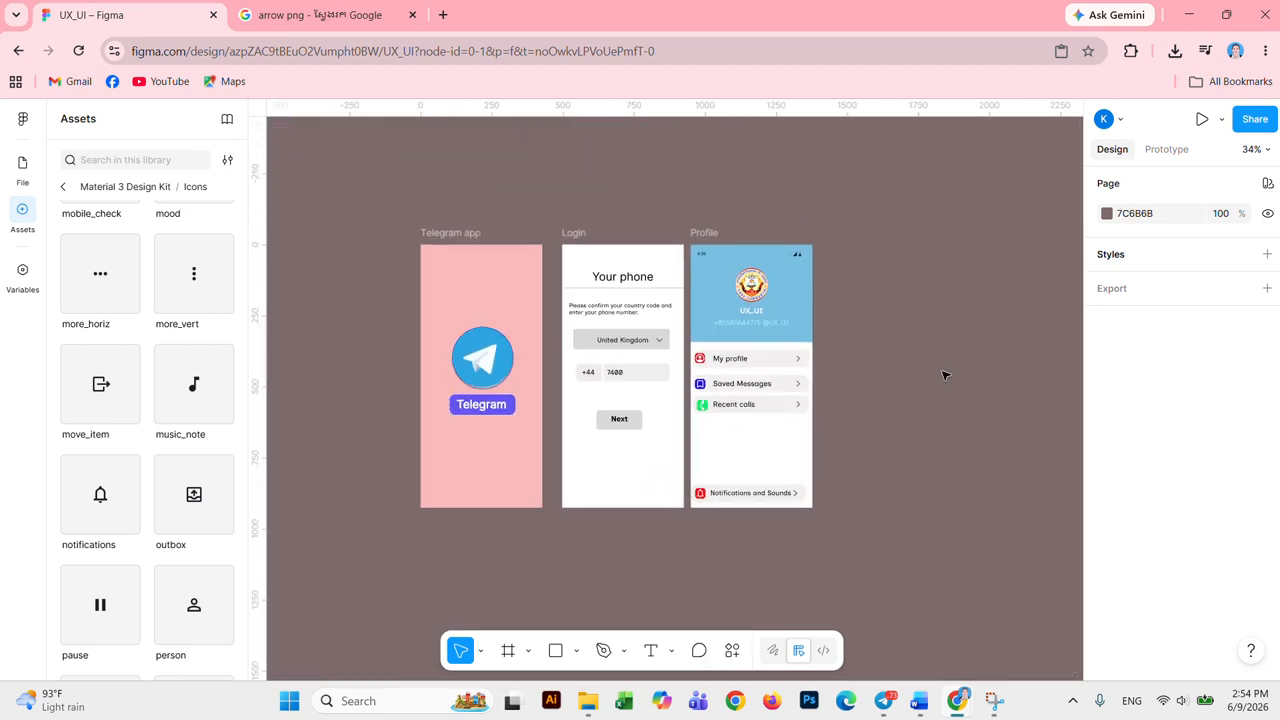
click(1202, 119)
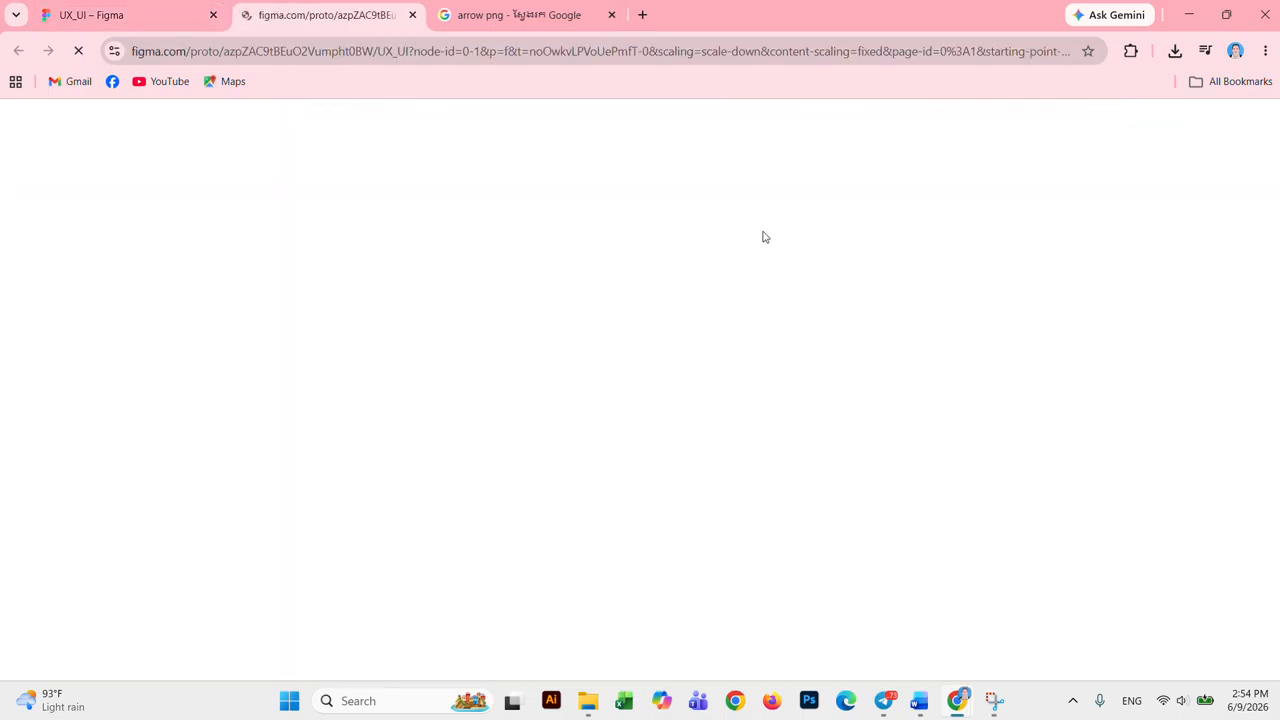
click(165, 20)
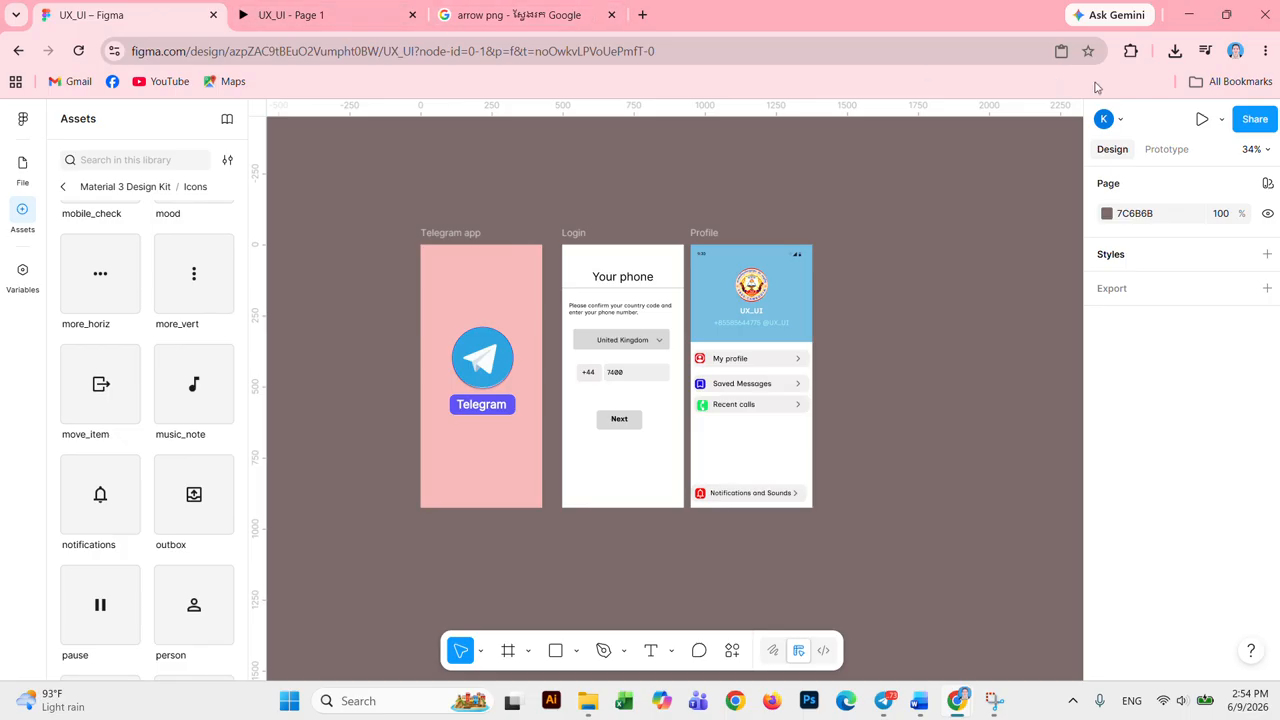
Step: View the Telegram splash screen in the inline preview and presented prototype, then close the preview
click(1222, 120)
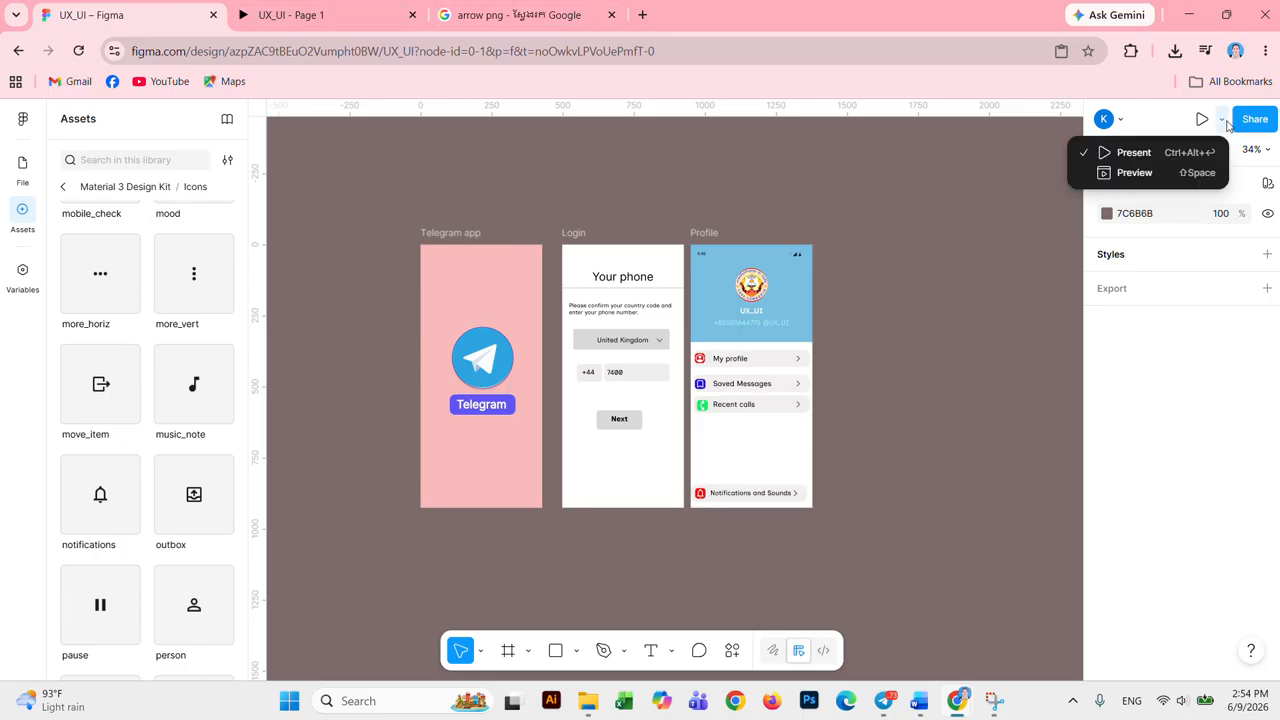
click(1175, 175)
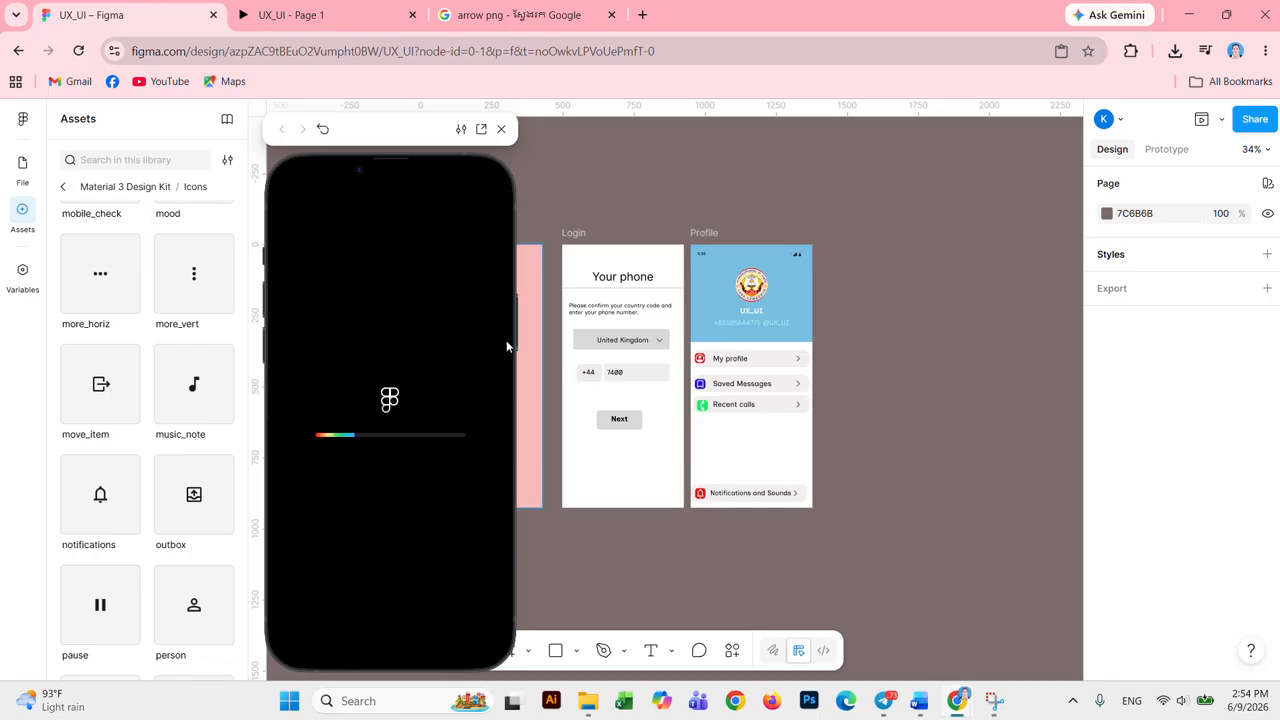
click(1223, 121)
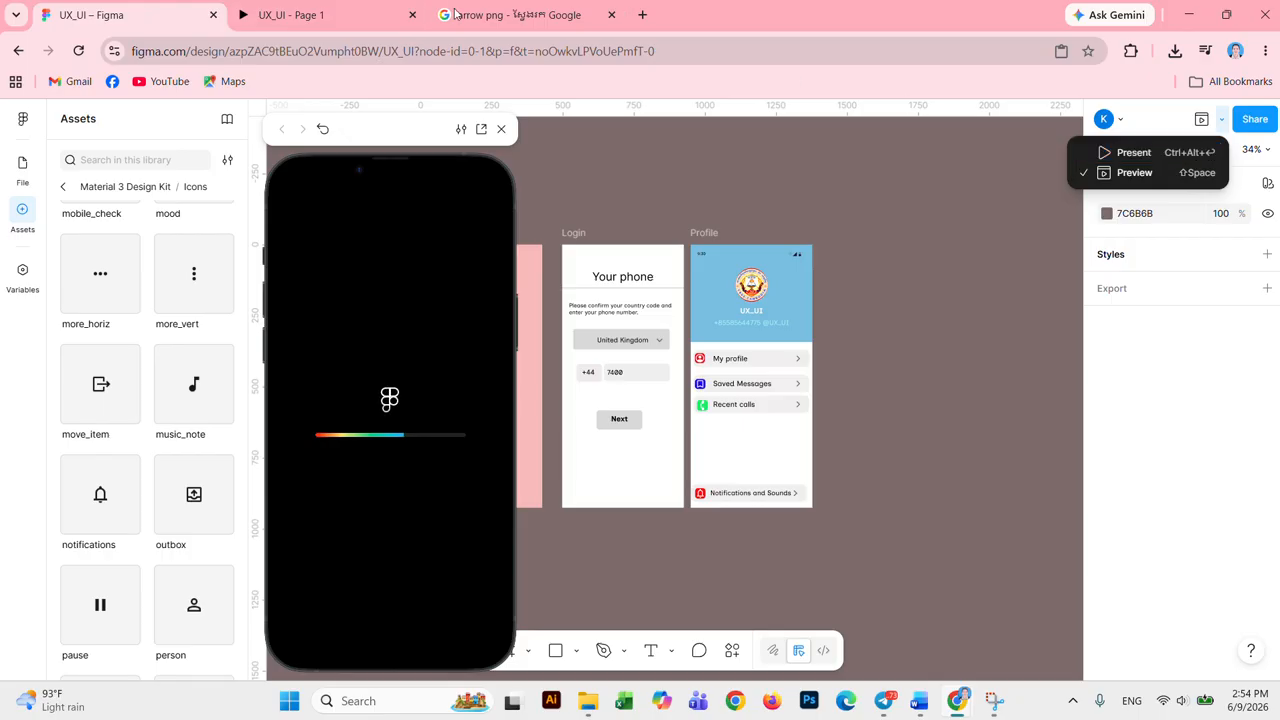
click(348, 20)
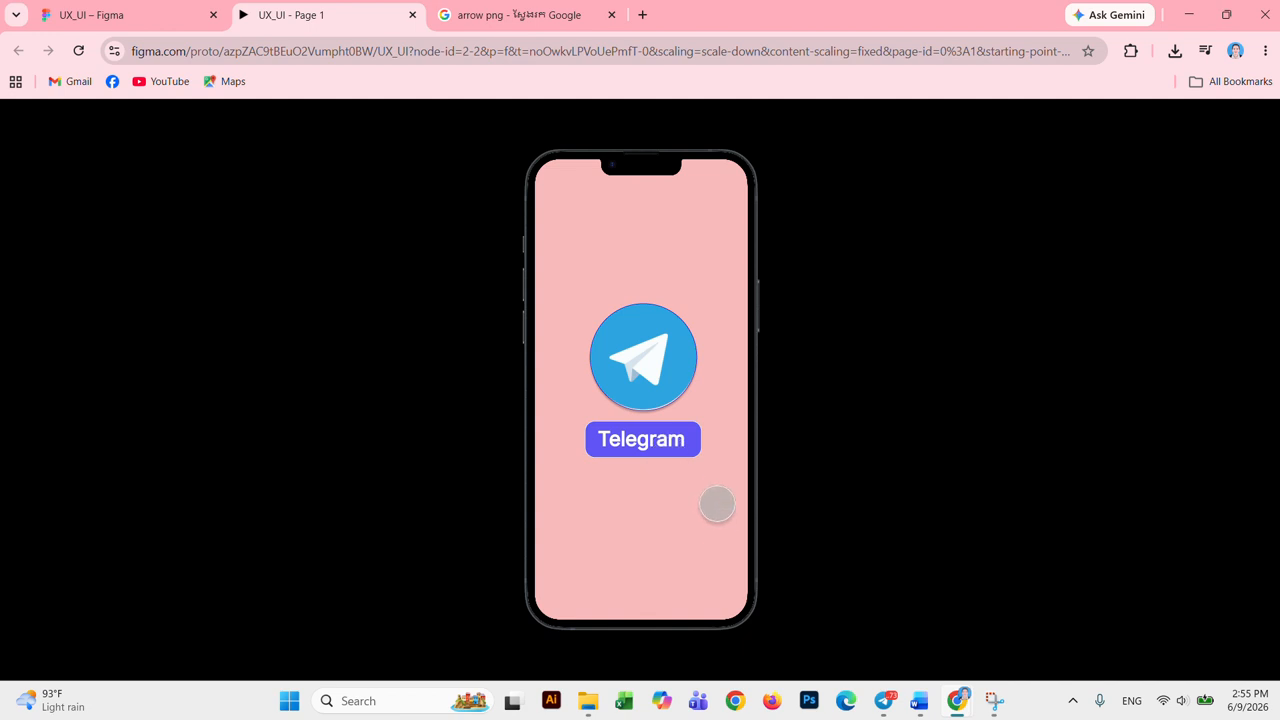
click(160, 18)
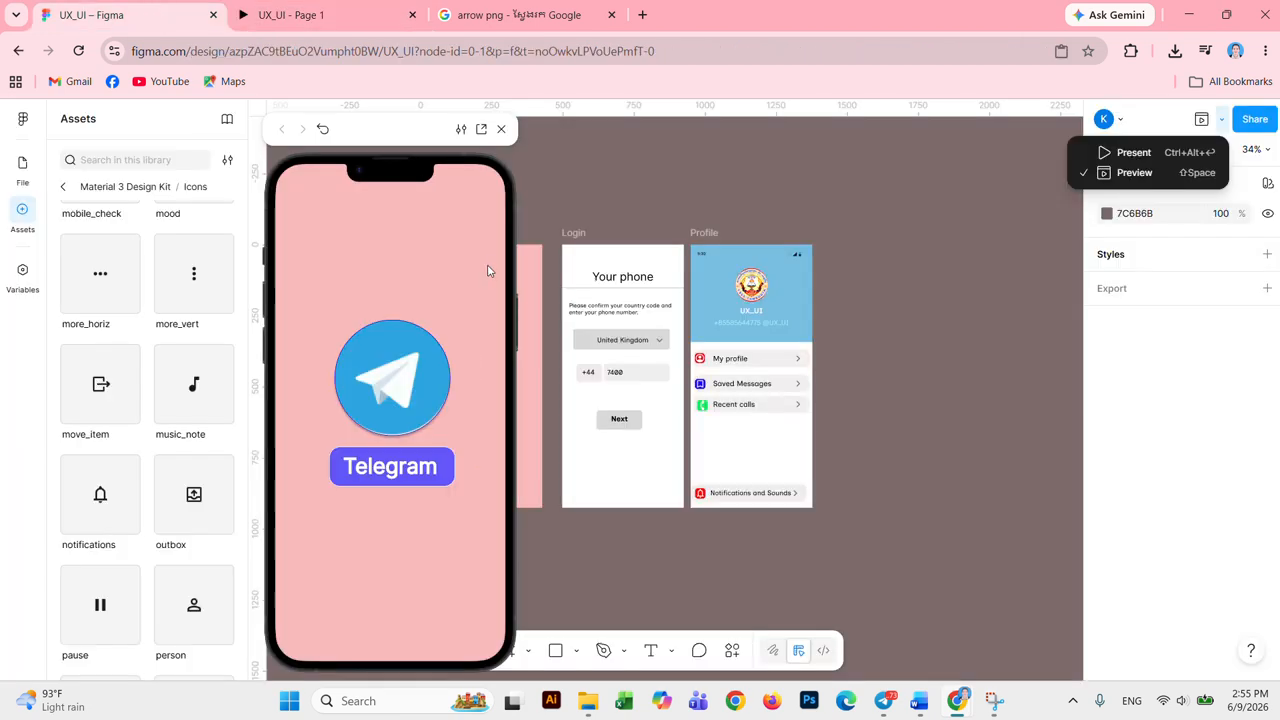
click(501, 420)
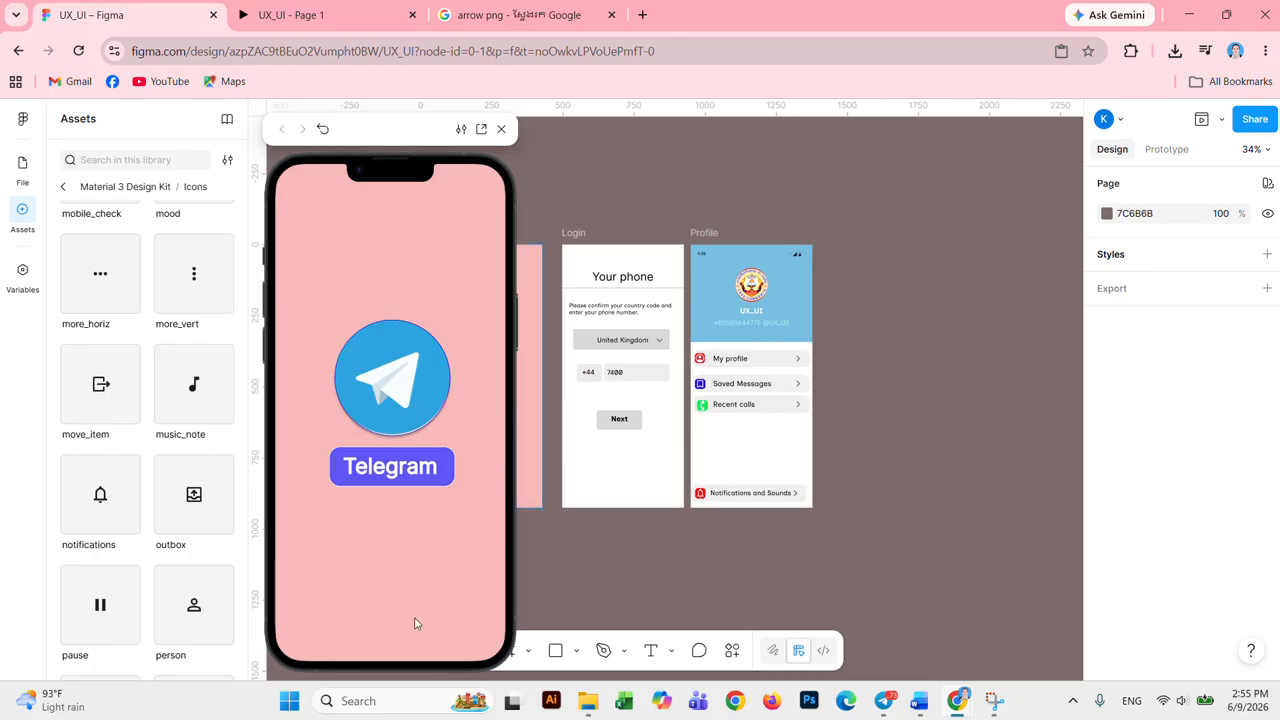
click(501, 129)
Step: Check the prototype's iPhone 14 Plus device setting, then close the prototype tab
click(330, 14)
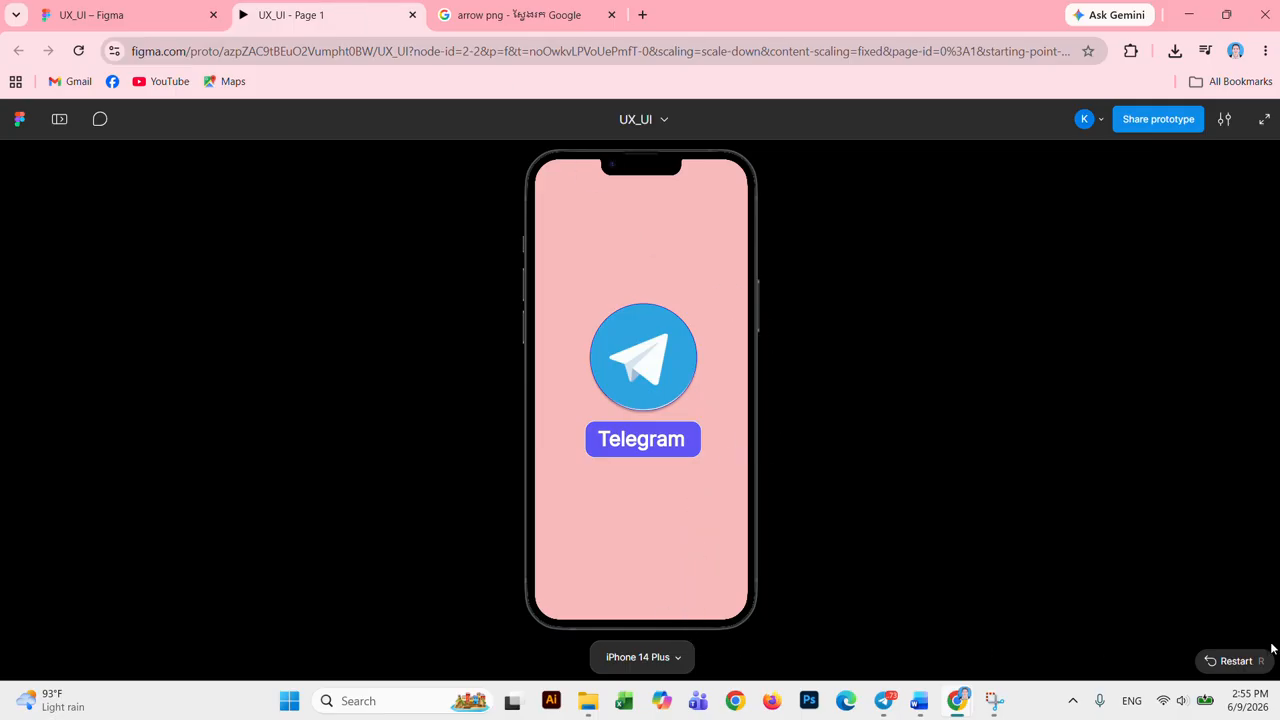
click(676, 659)
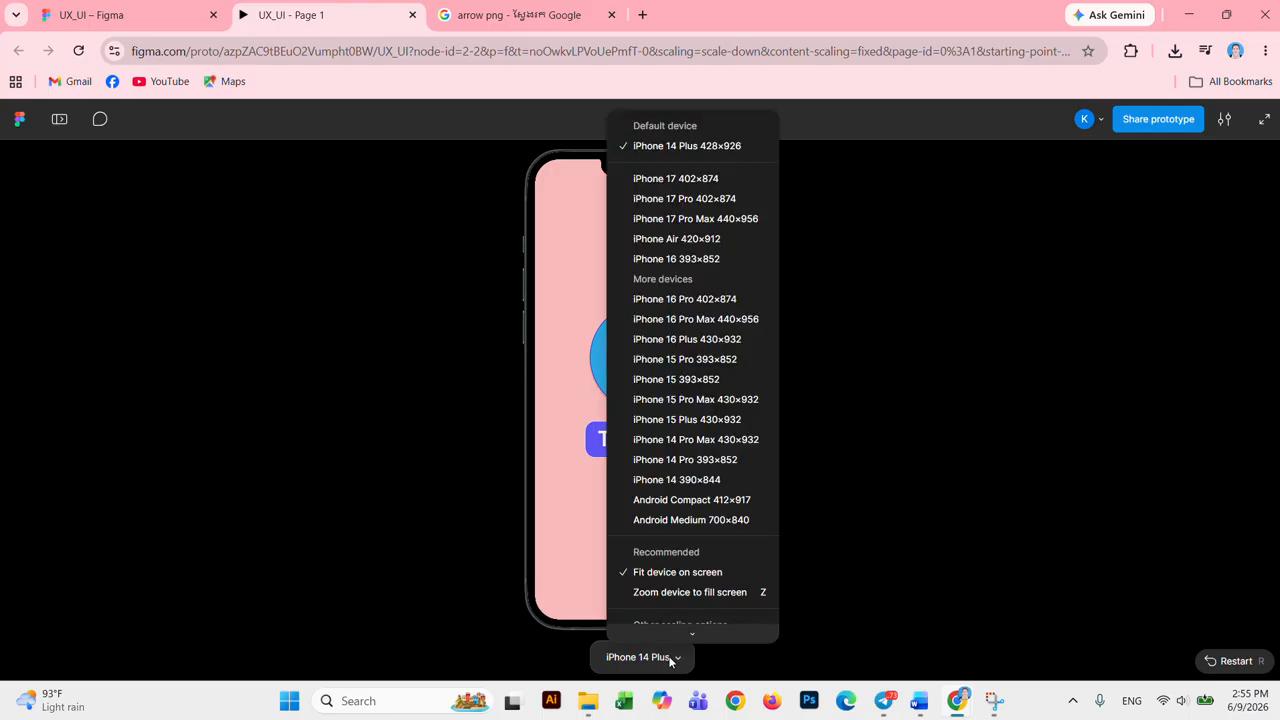
click(592, 563)
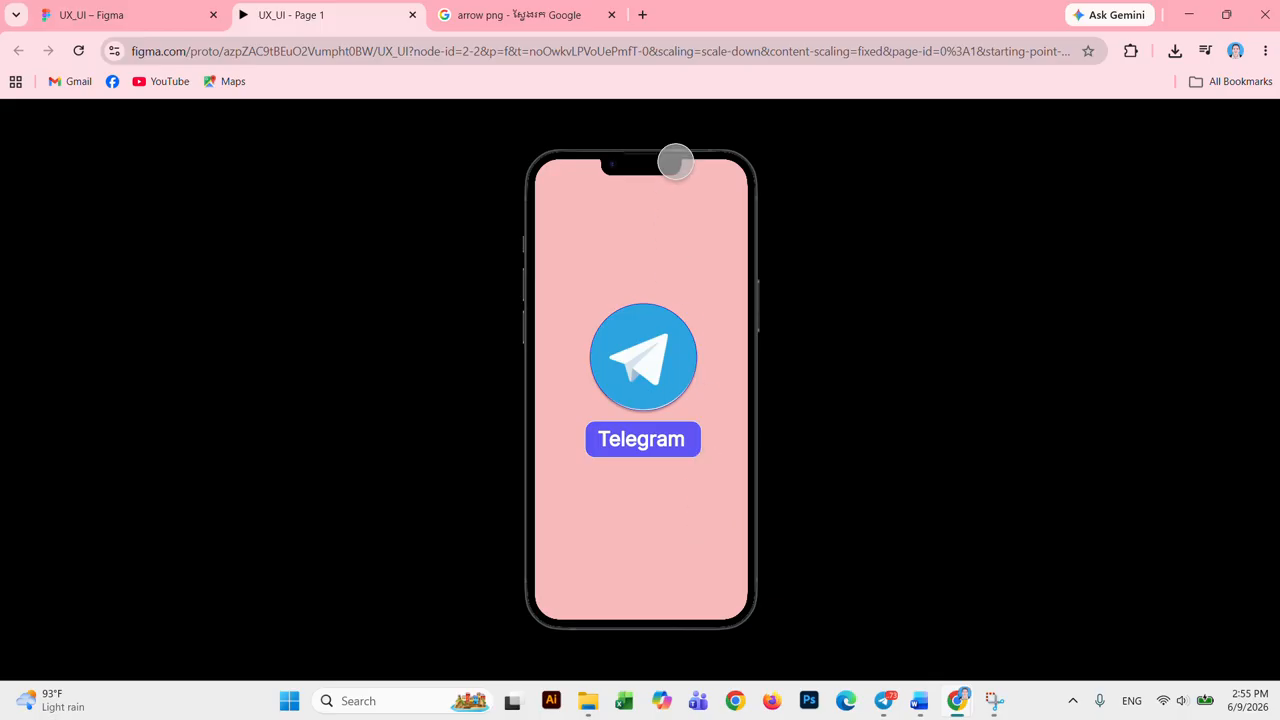
click(413, 15)
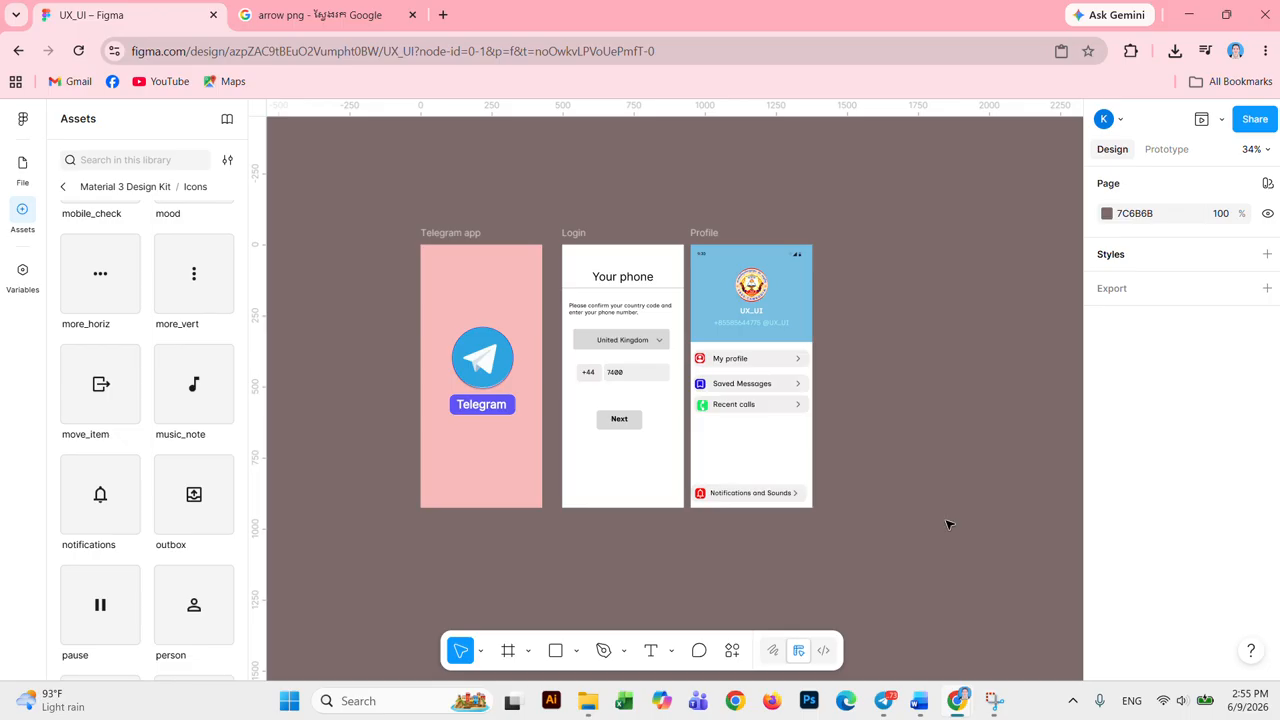
click(1218, 122)
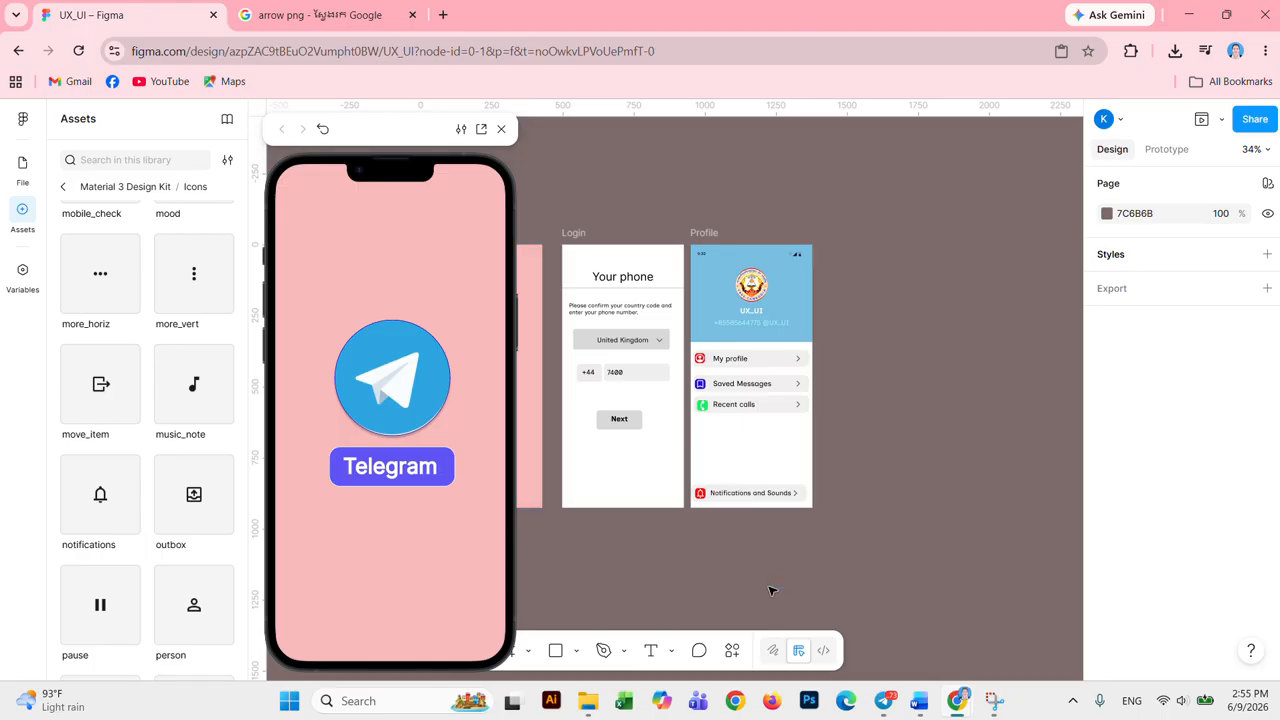
click(501, 129)
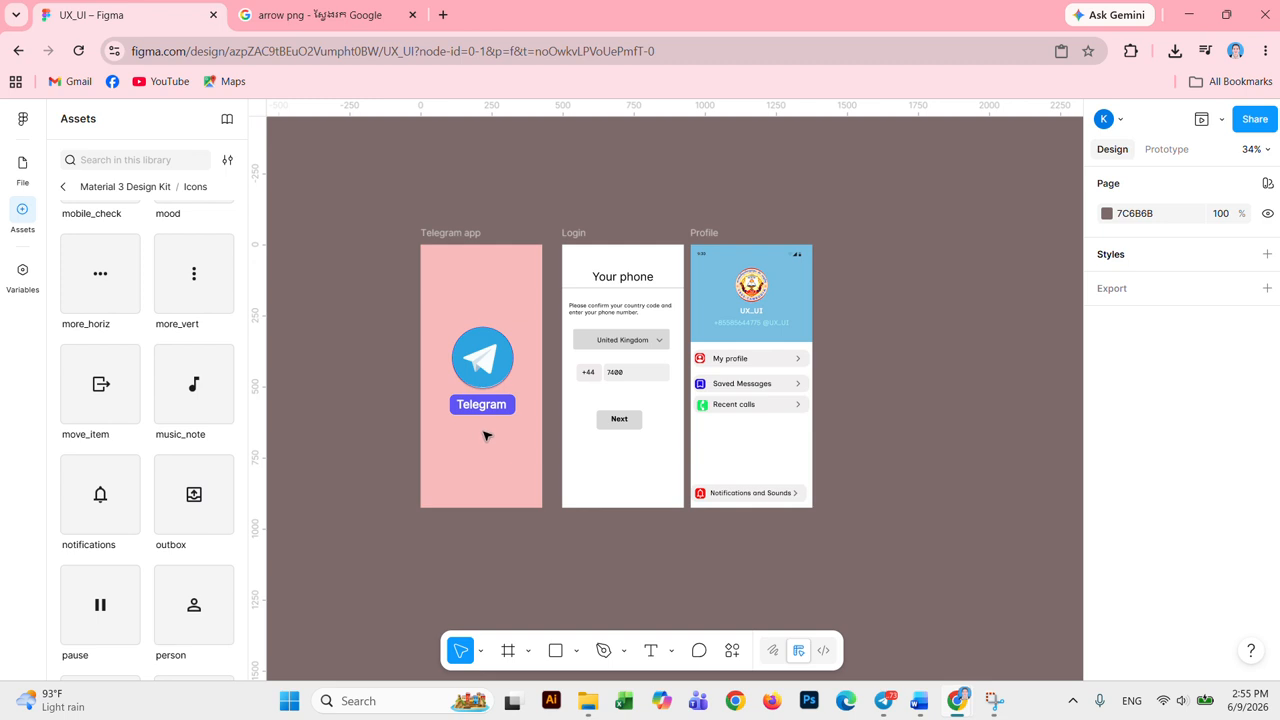
click(467, 241)
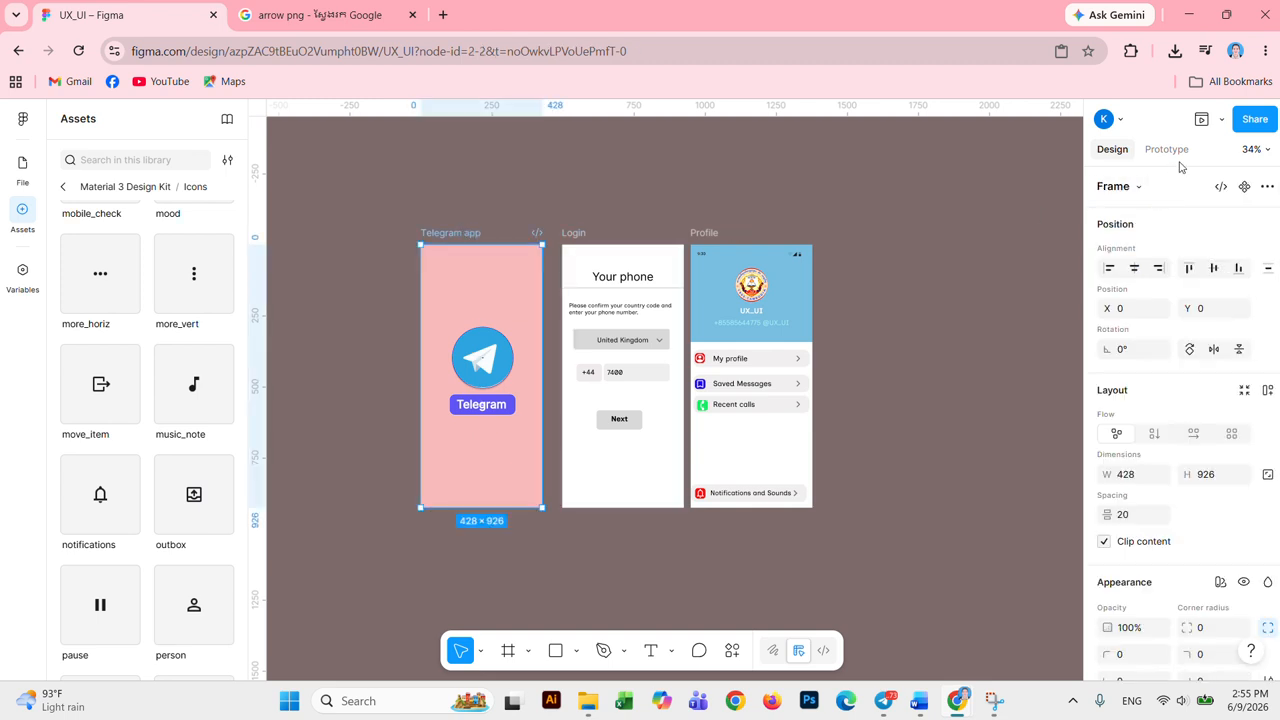
click(1203, 120)
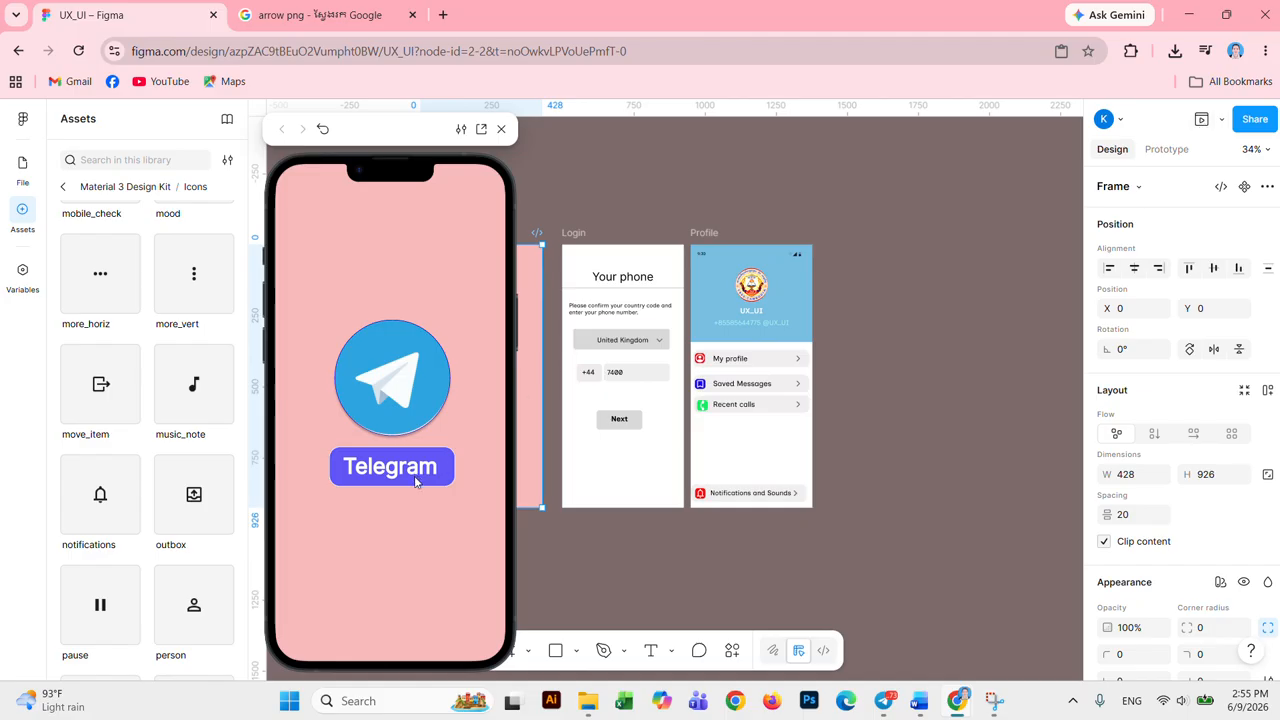
click(650, 374)
click(656, 465)
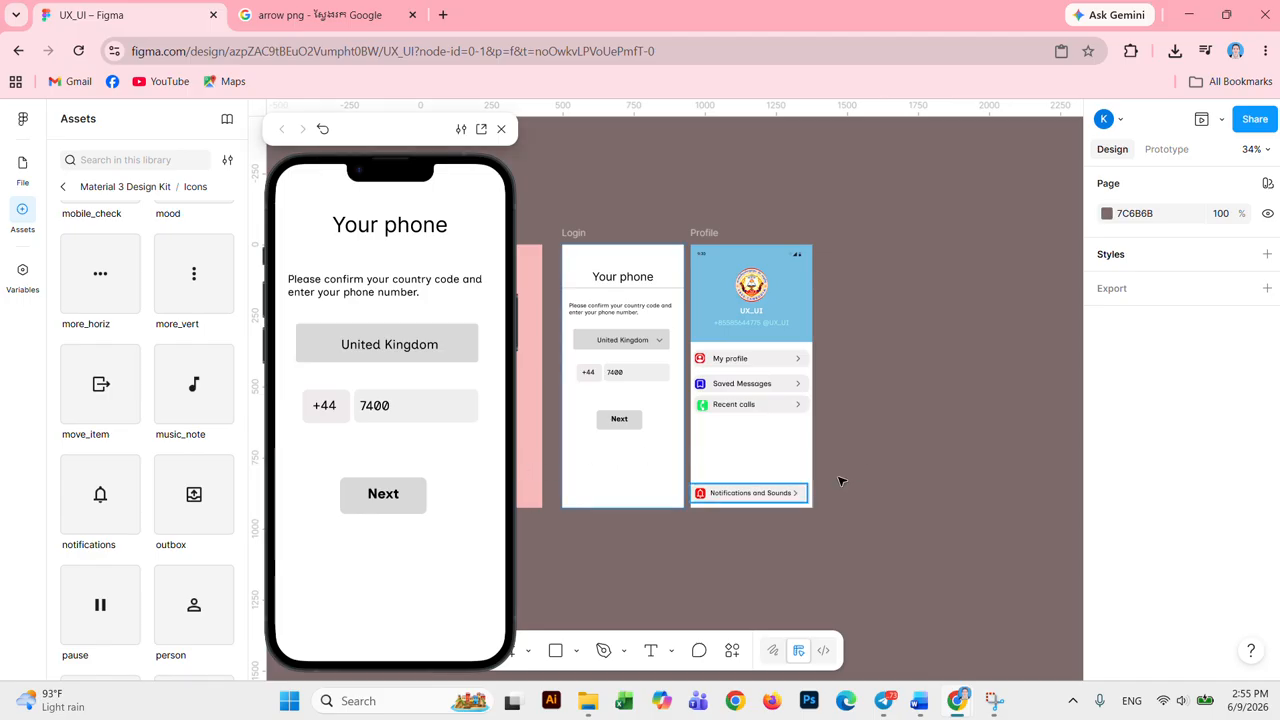
click(776, 298)
double_click(778, 294)
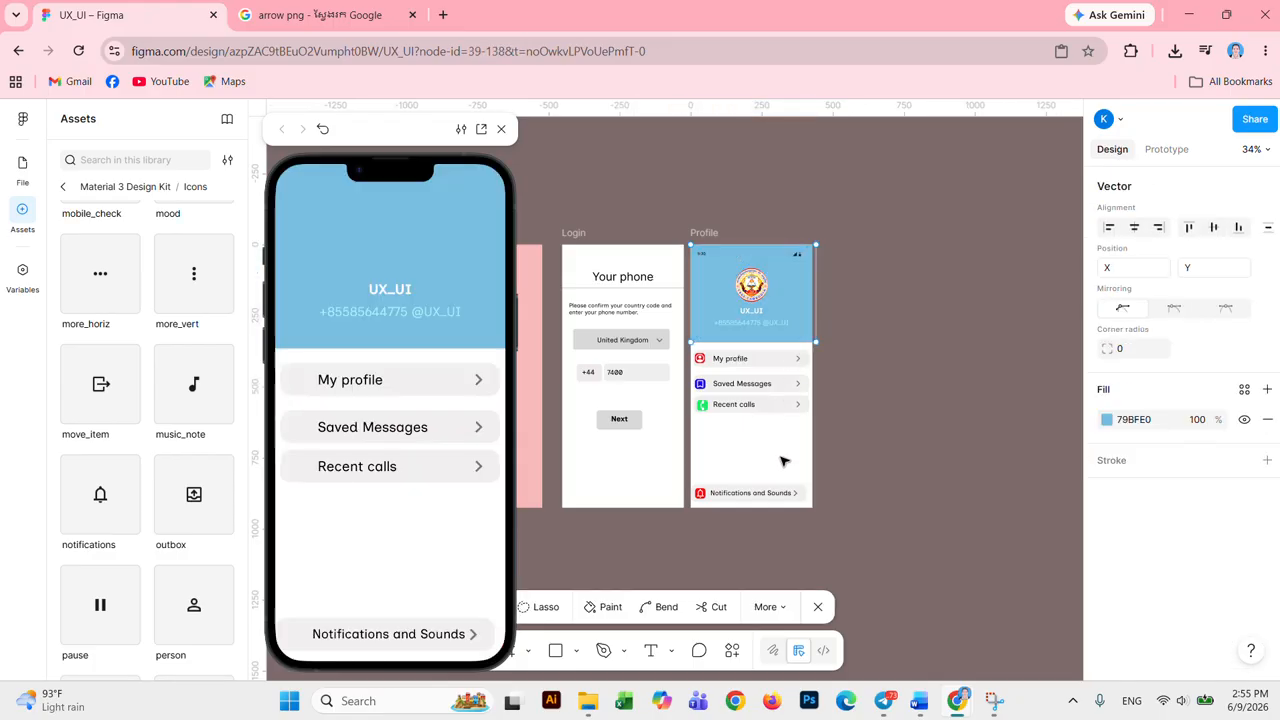
click(501, 129)
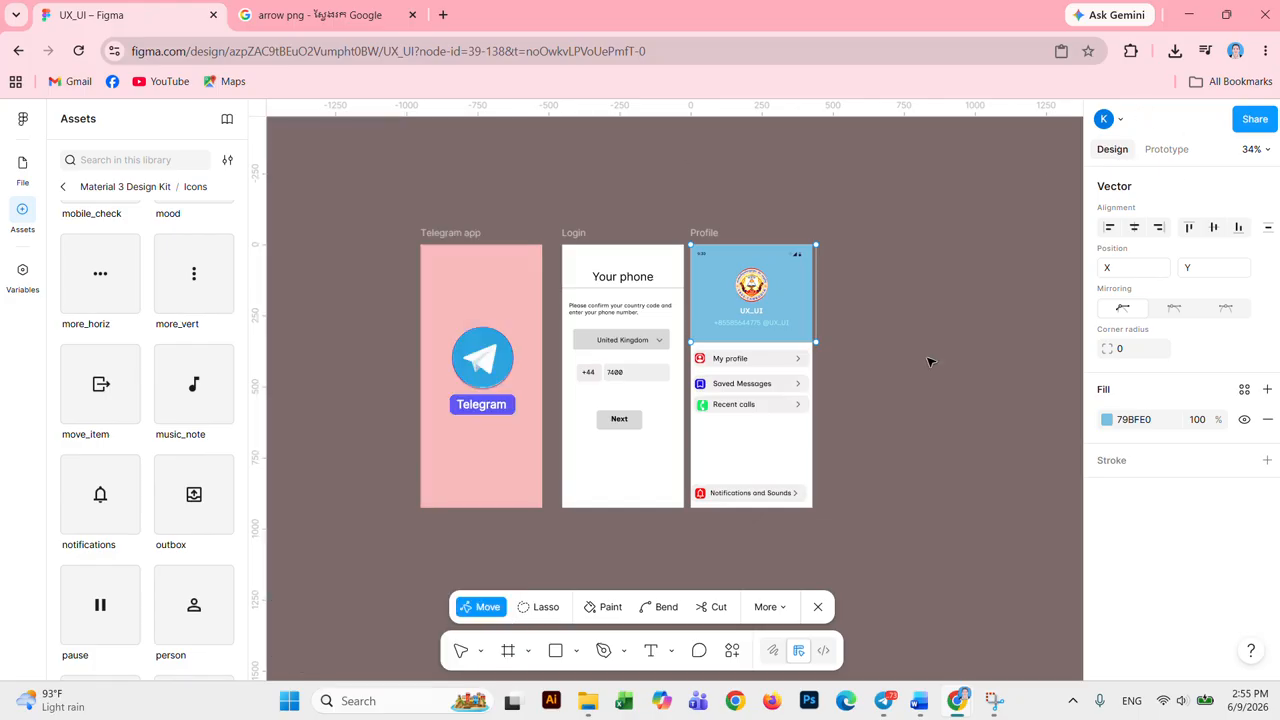